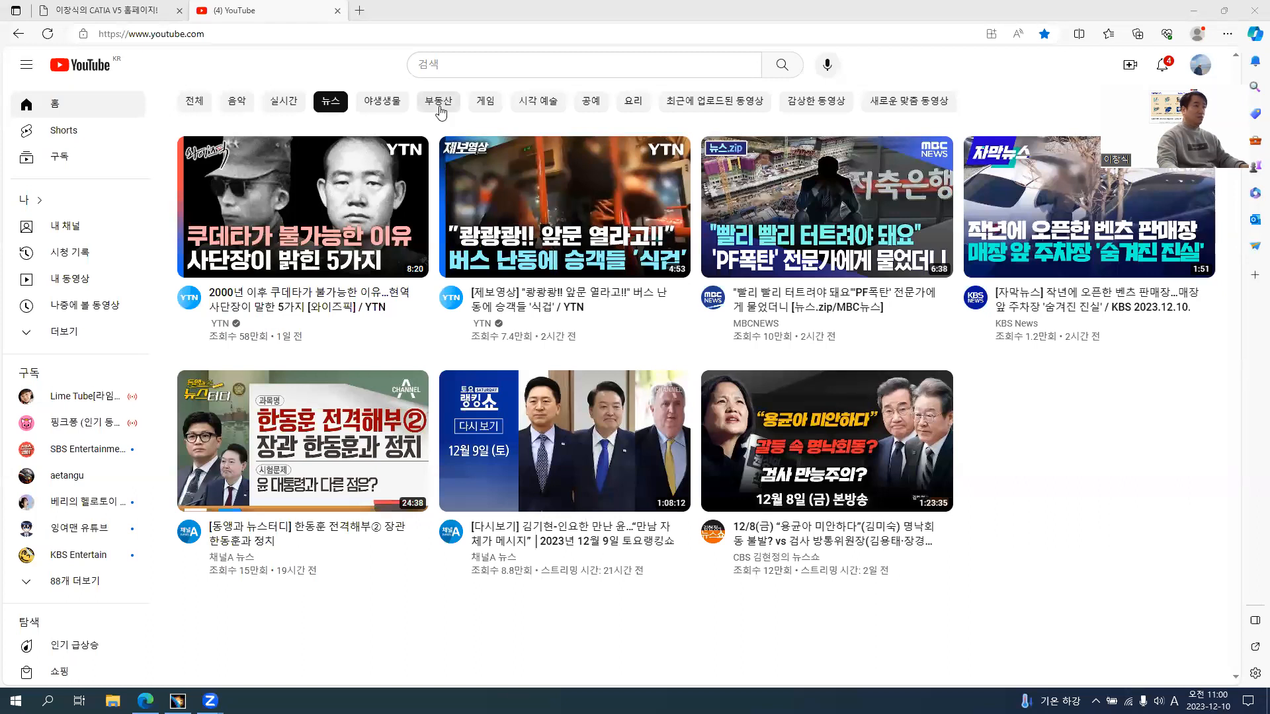
Step: Search YouTube for the instructor's CATIA lessons and open the edu-catia channel
{"action": "left_click", "coordinate": [457, 64]}
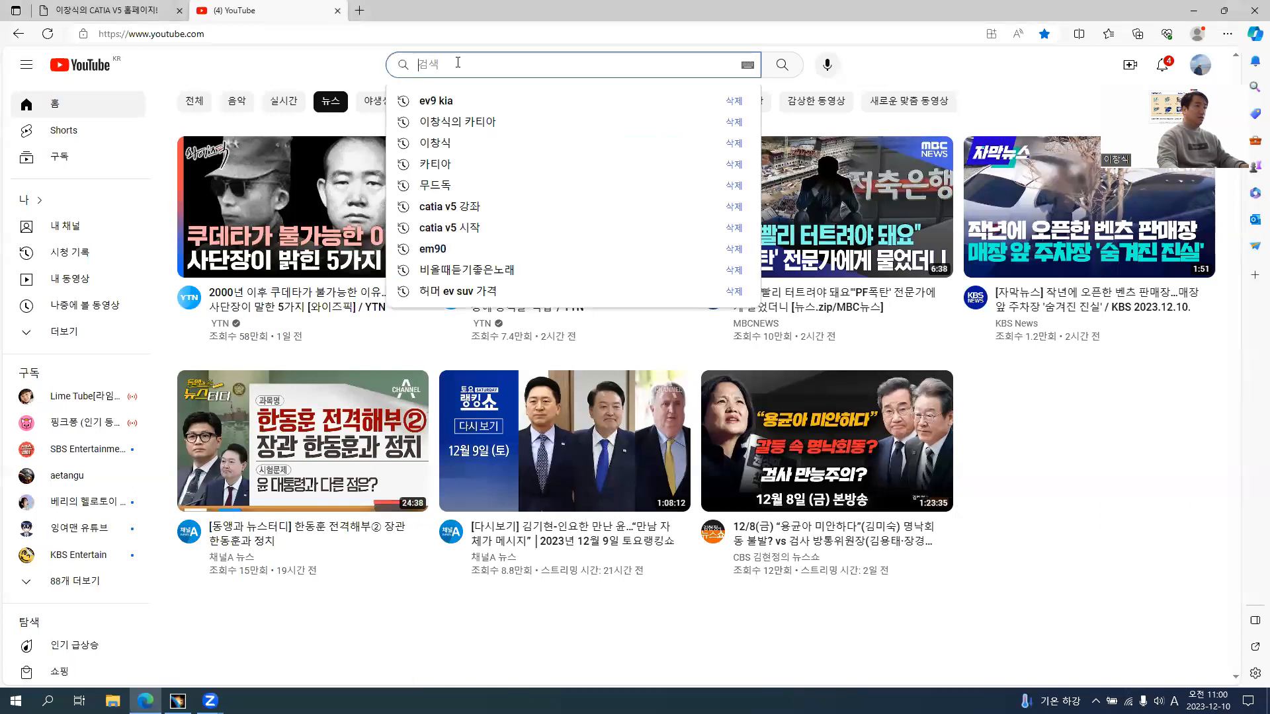
{"action": "type", "text": "이창시"}
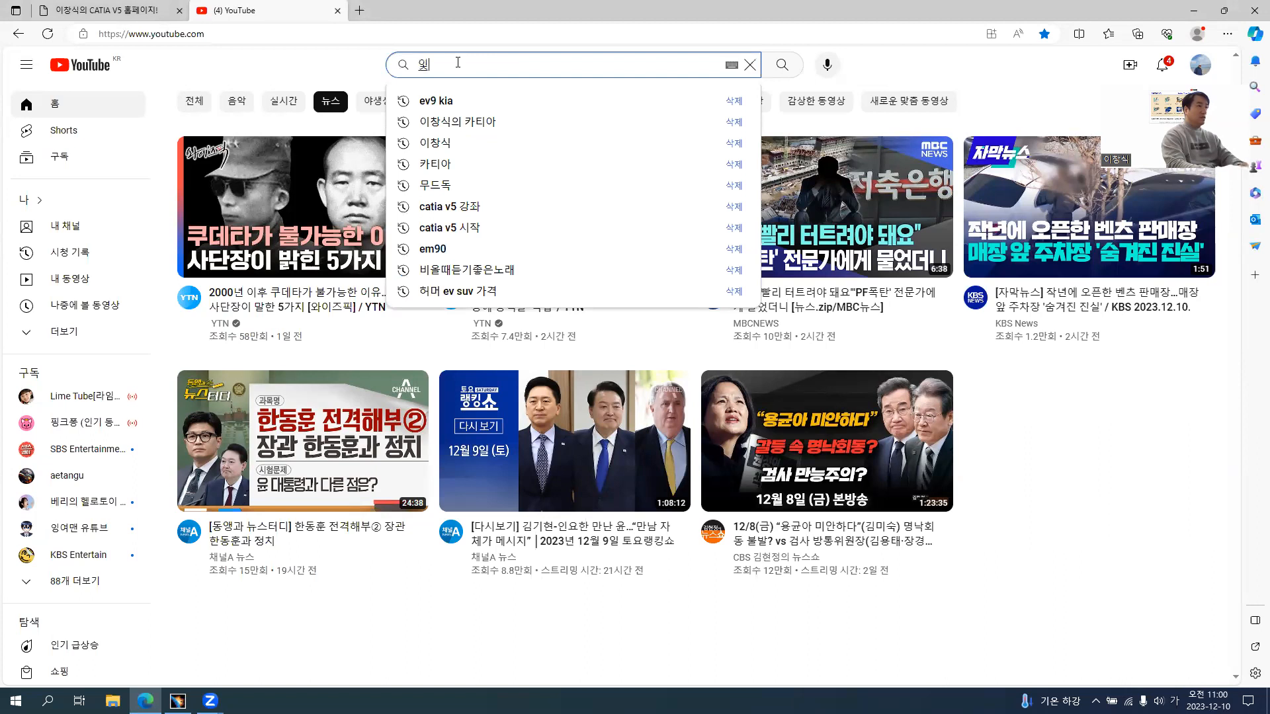
{"action": "type", "text": "ㄱ의 카티아"}
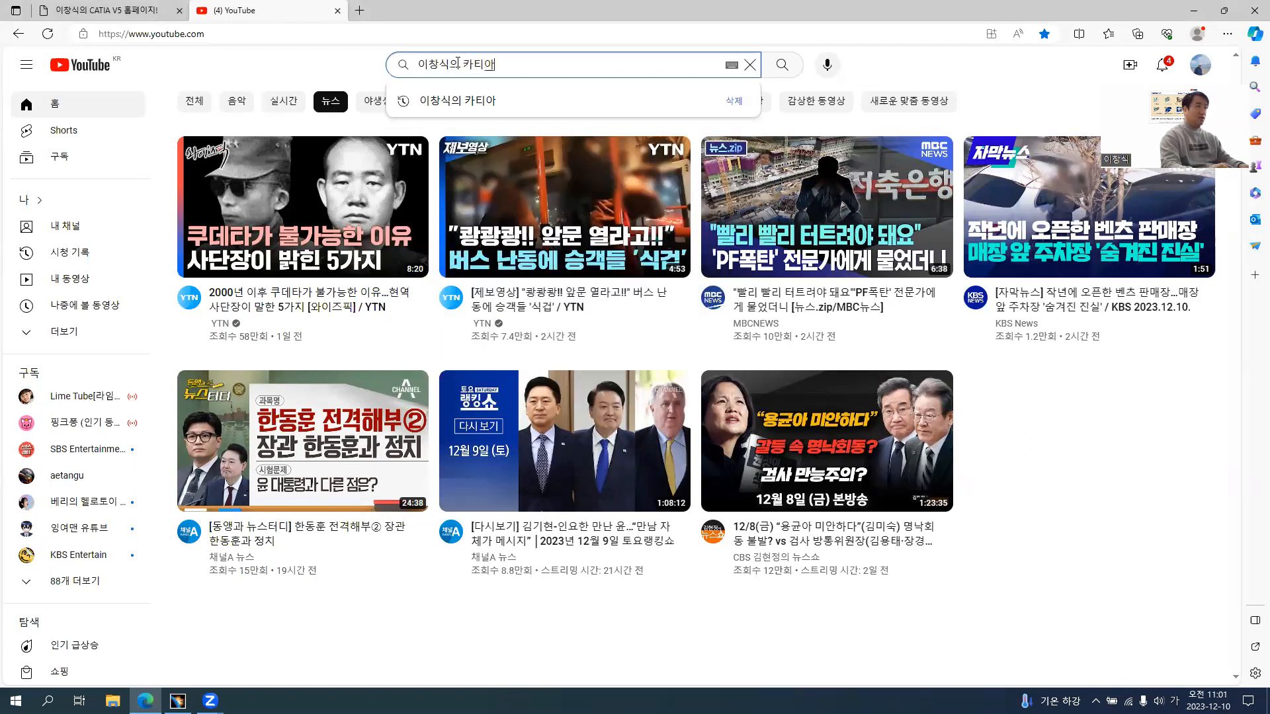
{"action": "key", "text": "Return"}
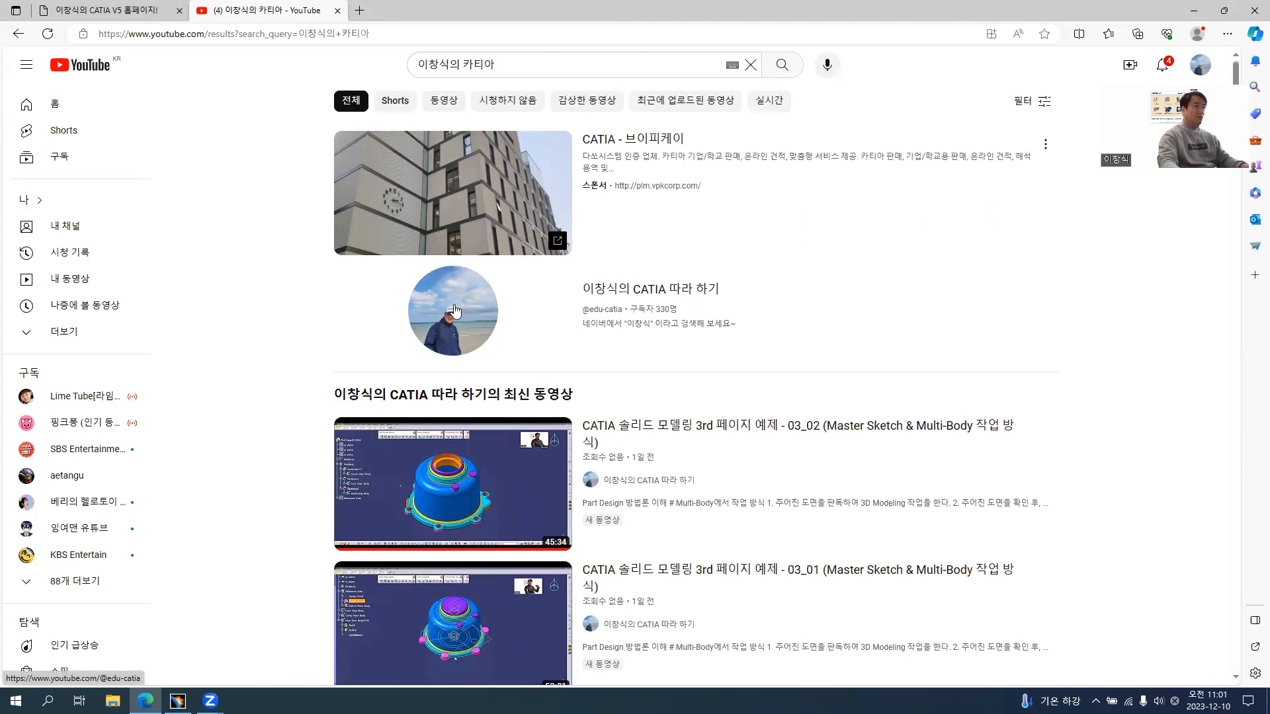
{"action": "left_click", "coordinate": [462, 325]}
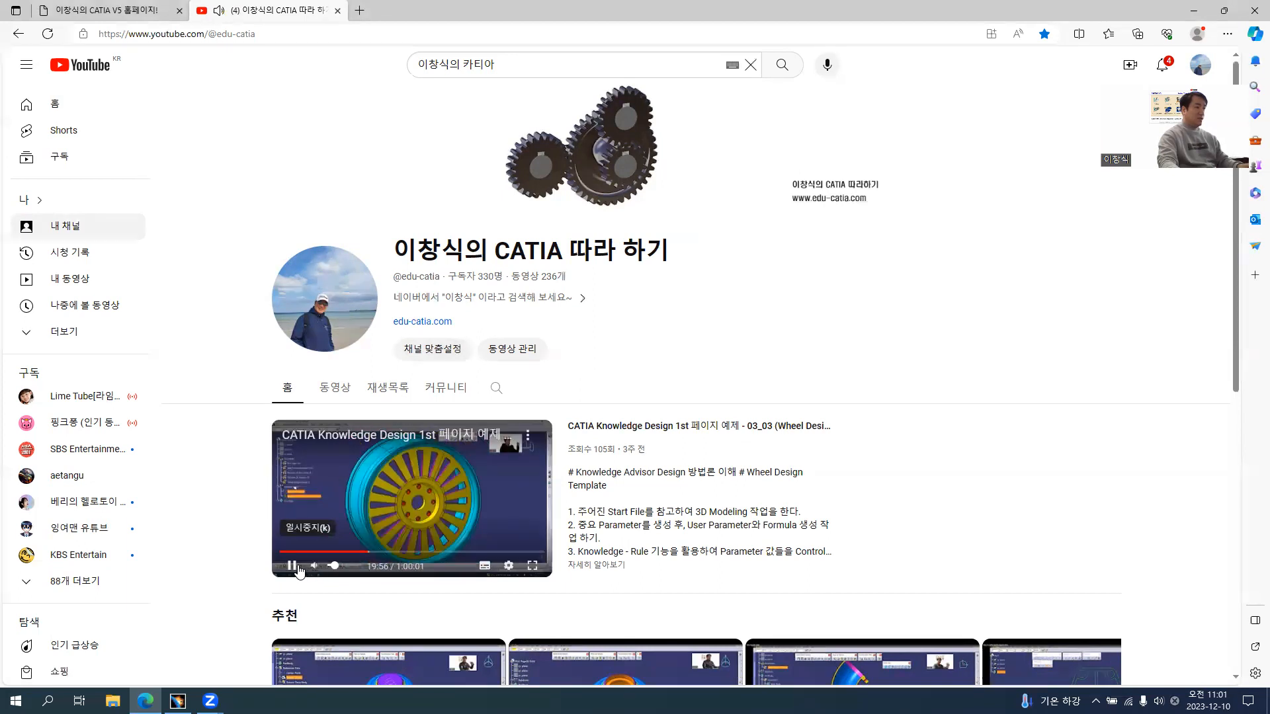
Step: Pause the channel's featured video and look through the channel's CATIA playlists
{"action": "left_click", "coordinate": [342, 567]}
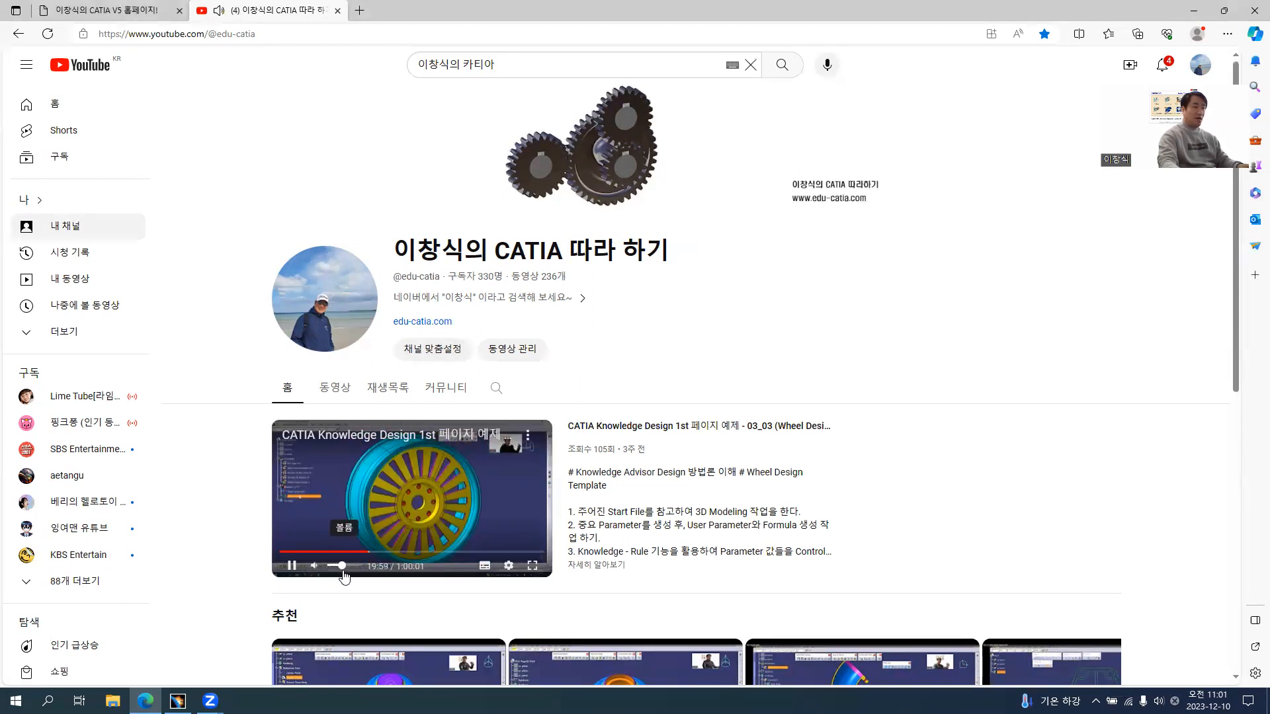
{"action": "left_click", "coordinate": [291, 567]}
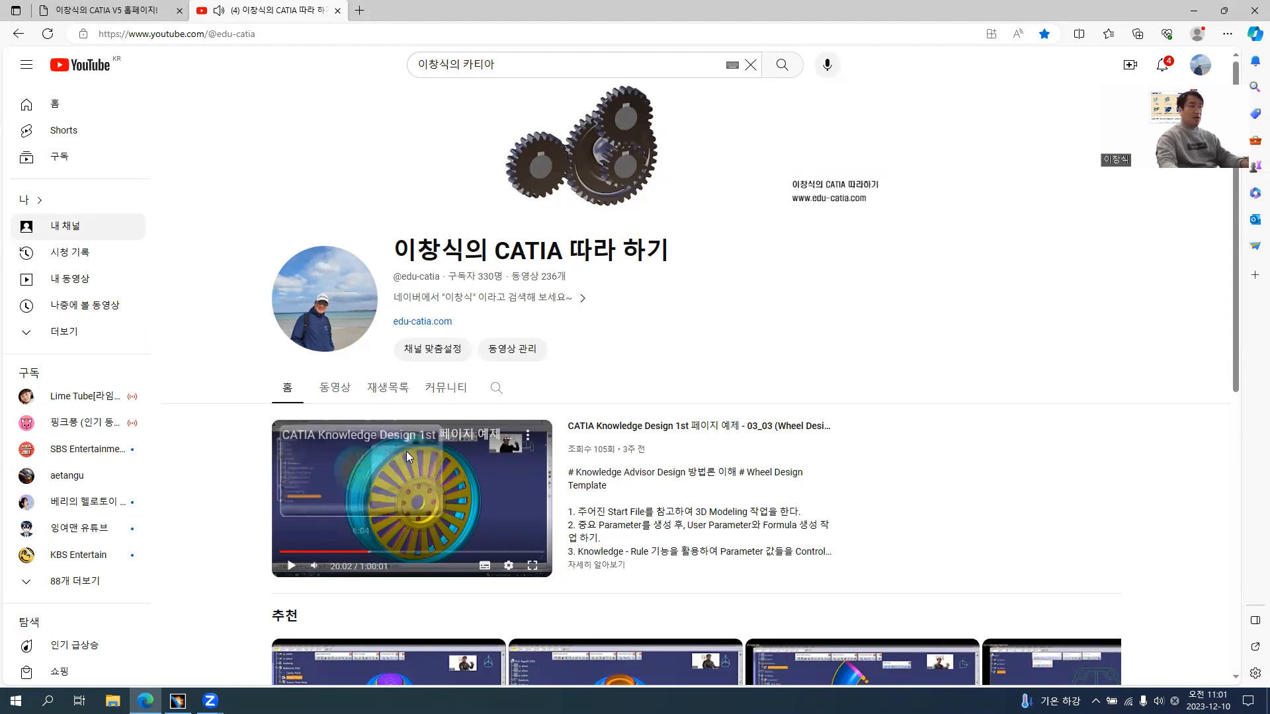
{"action": "scroll", "coordinate": [406, 389], "scroll_direction": "down", "scroll_amount": 3}
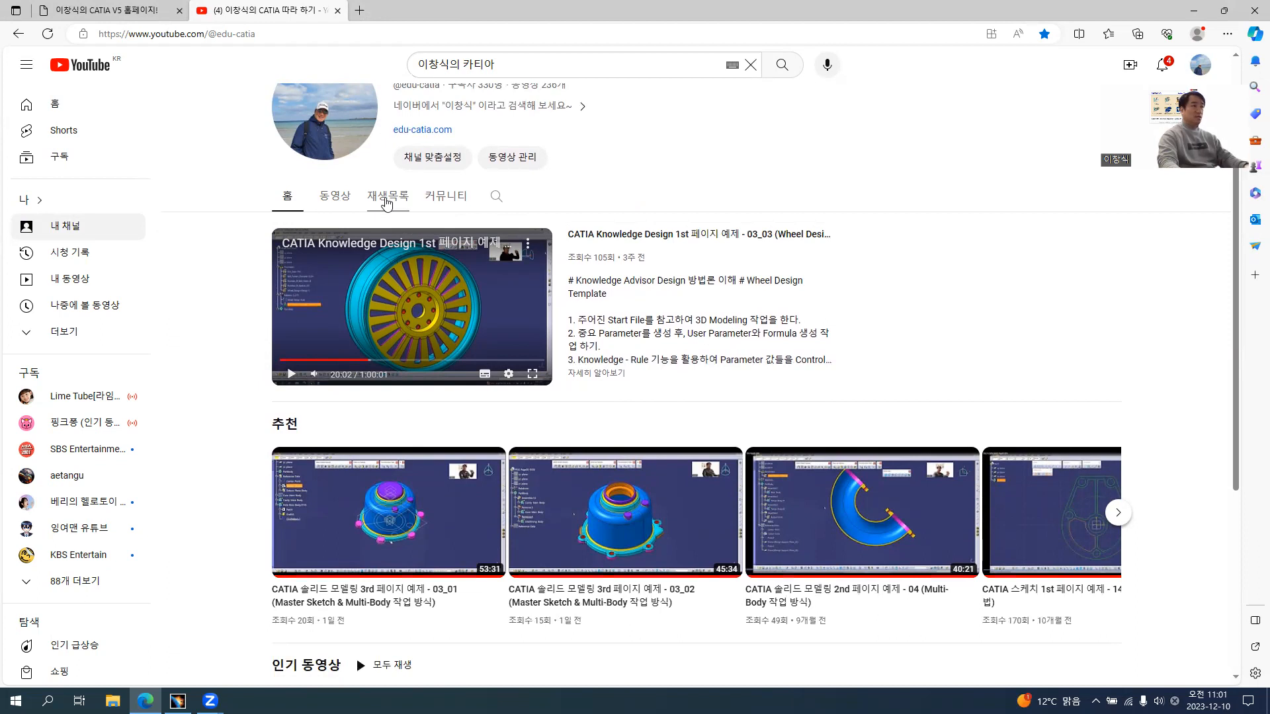
{"action": "left_click", "coordinate": [387, 197]}
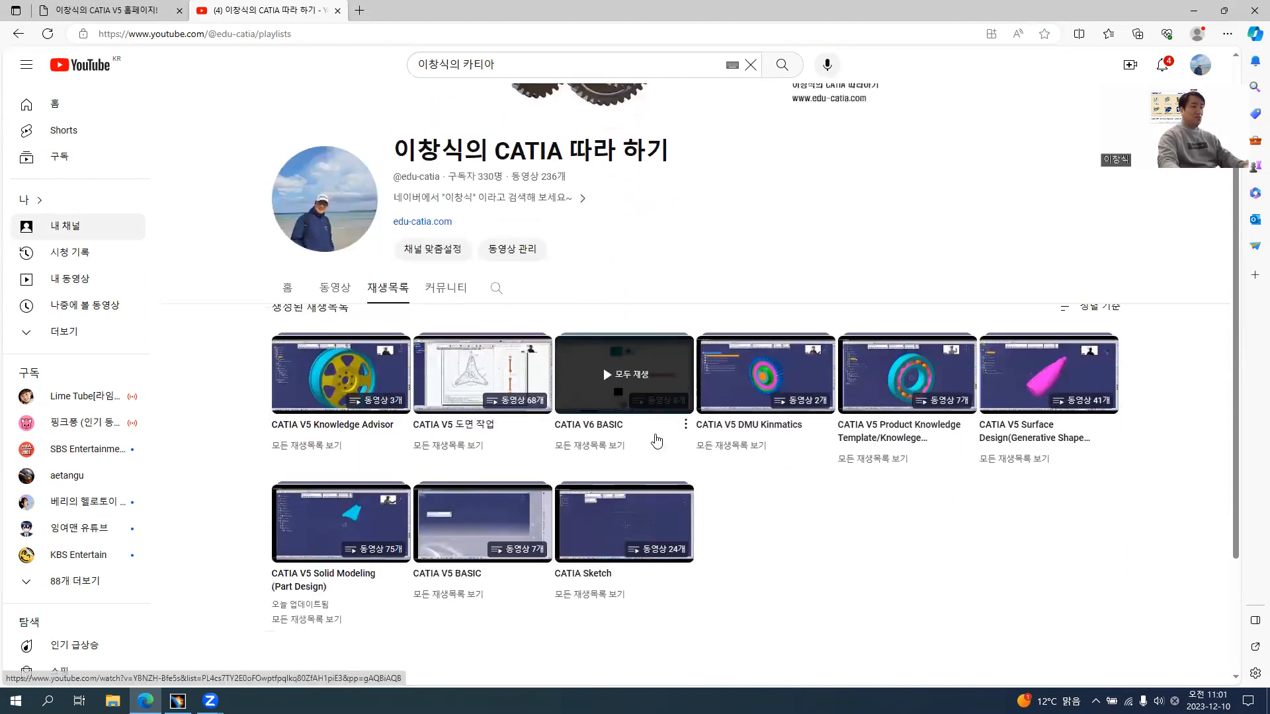
{"action": "scroll", "coordinate": [656, 441], "scroll_direction": "down", "scroll_amount": 1}
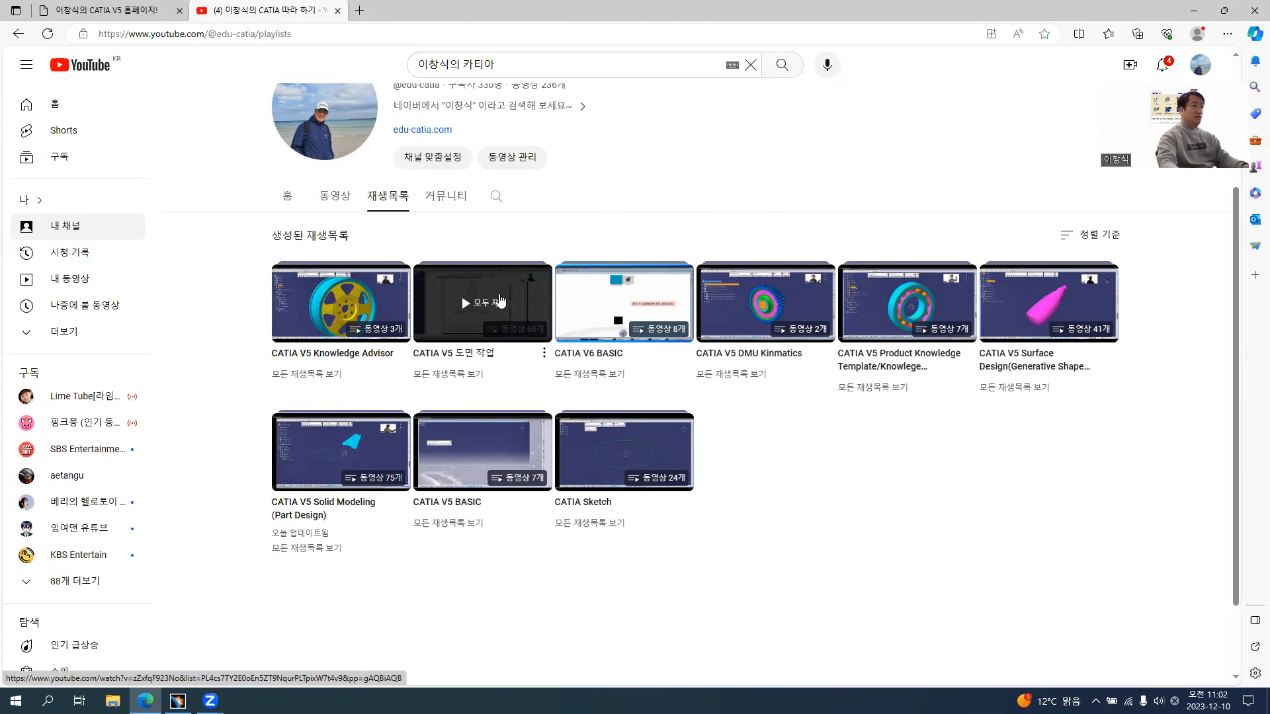
{"action": "scroll", "coordinate": [632, 260], "scroll_direction": "up", "scroll_amount": 2}
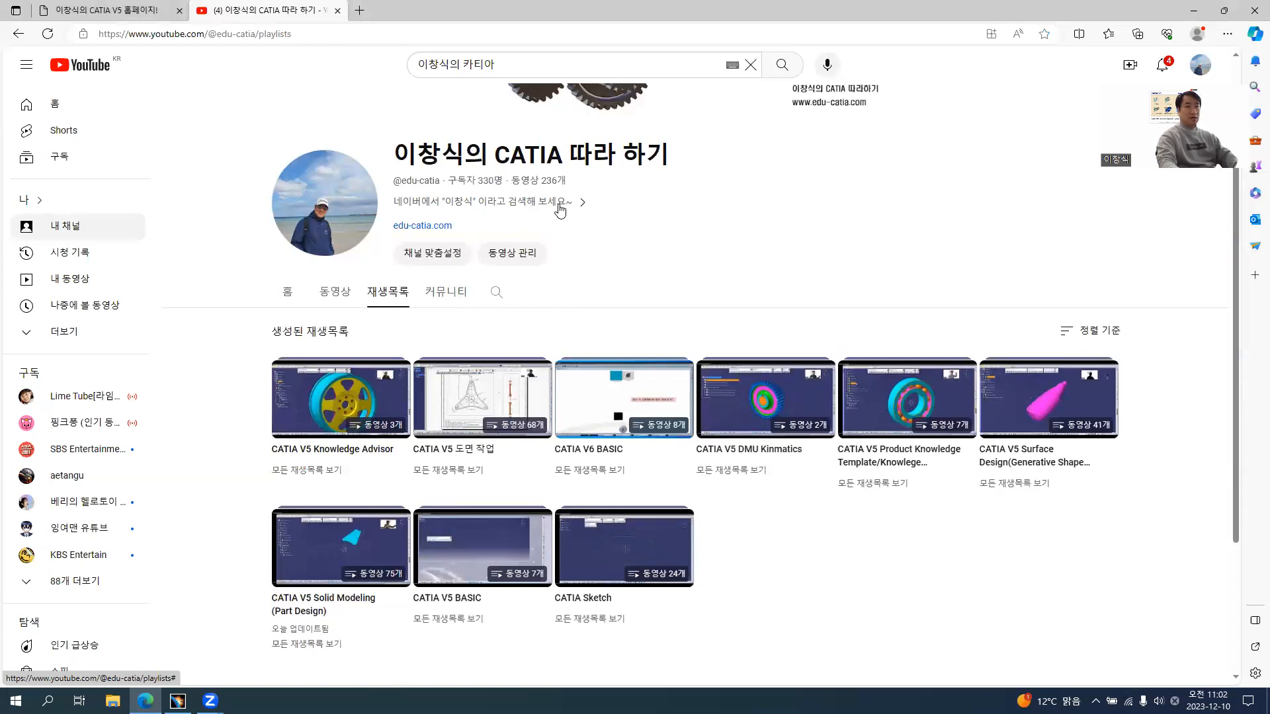
Step: Go to edu-catia.com from the channel and open the draft PDF of the fifth exercise on Part Design page 3
{"action": "left_click", "coordinate": [433, 228]}
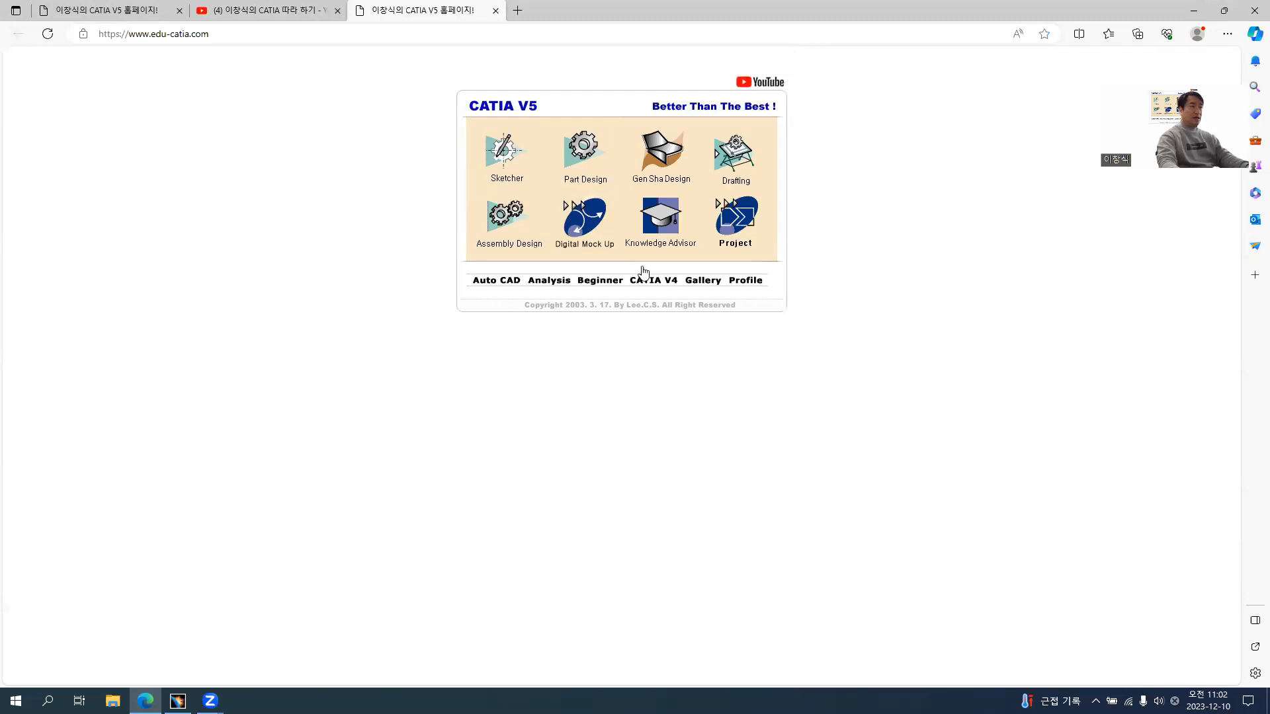
{"action": "left_click", "coordinate": [580, 152]}
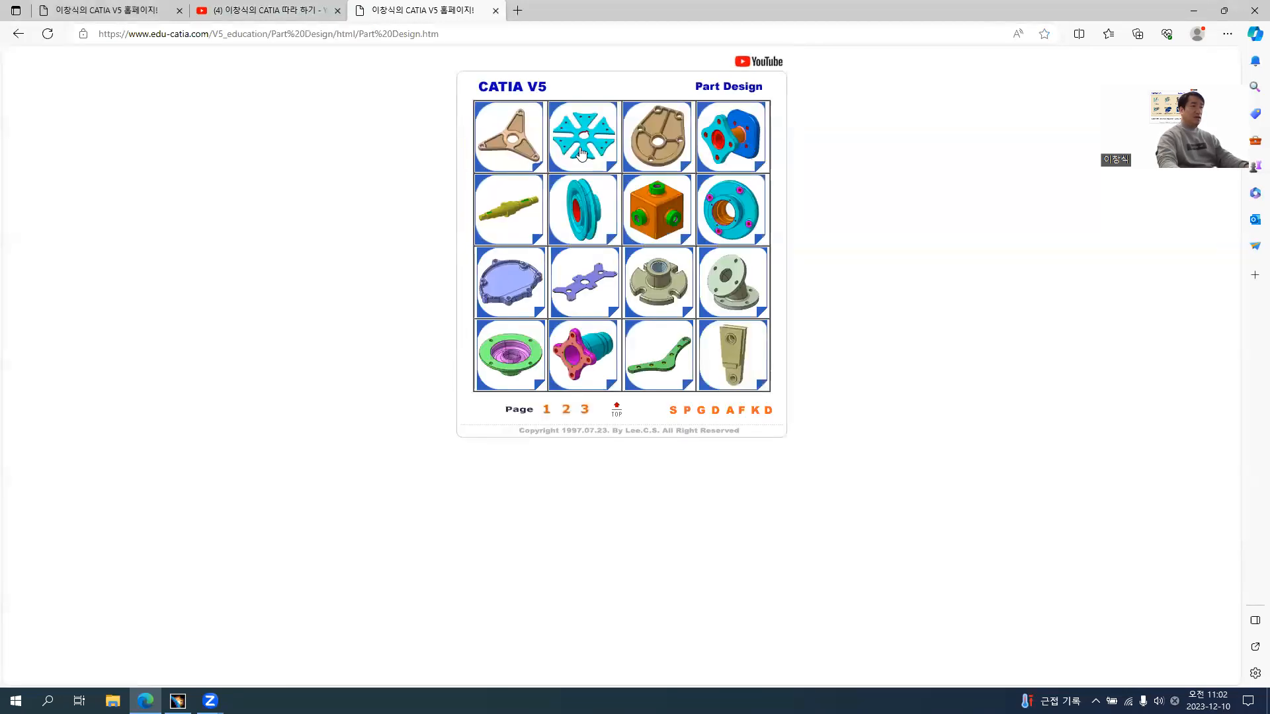
{"action": "left_click", "coordinate": [586, 411]}
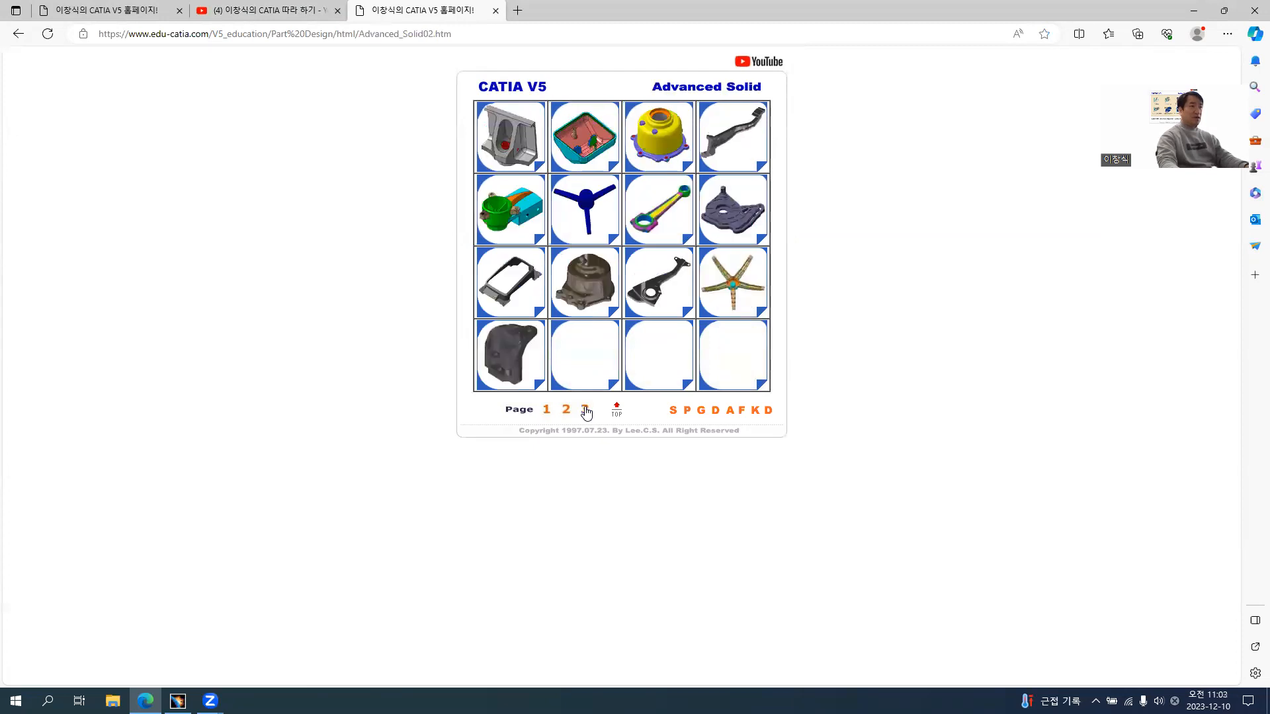
{"action": "left_click", "coordinate": [499, 216]}
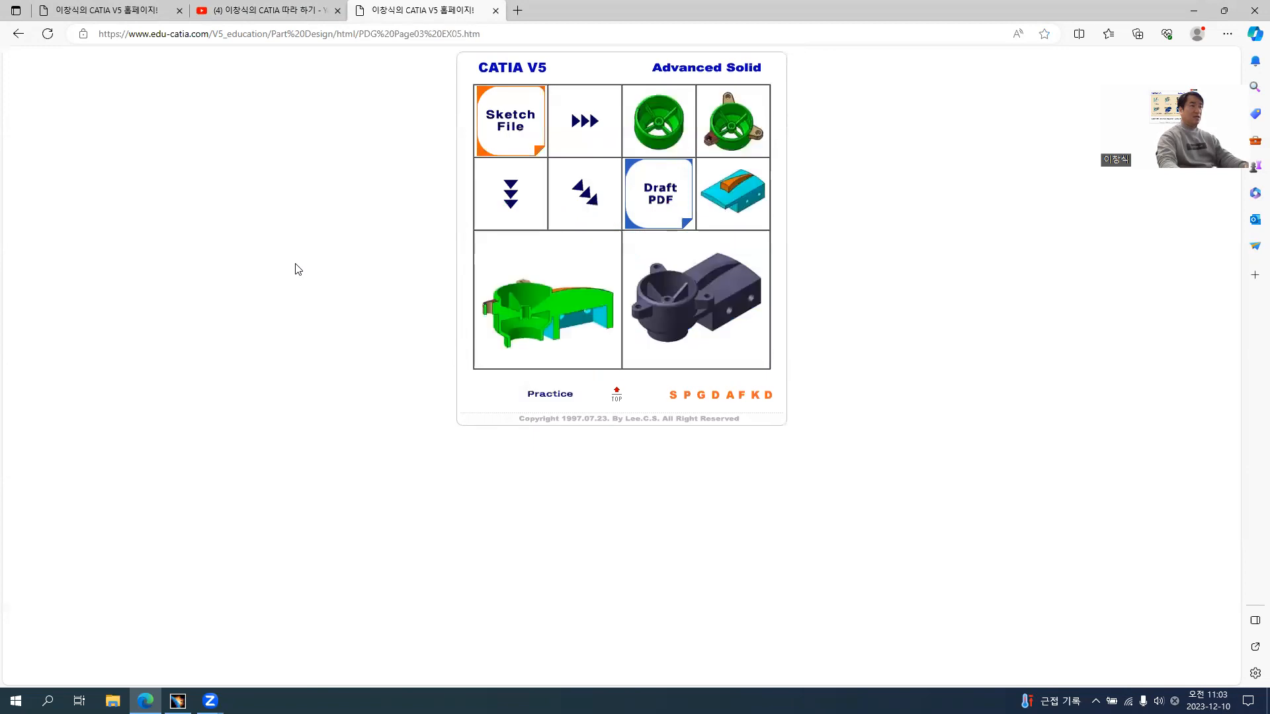
{"action": "left_click", "coordinate": [659, 198]}
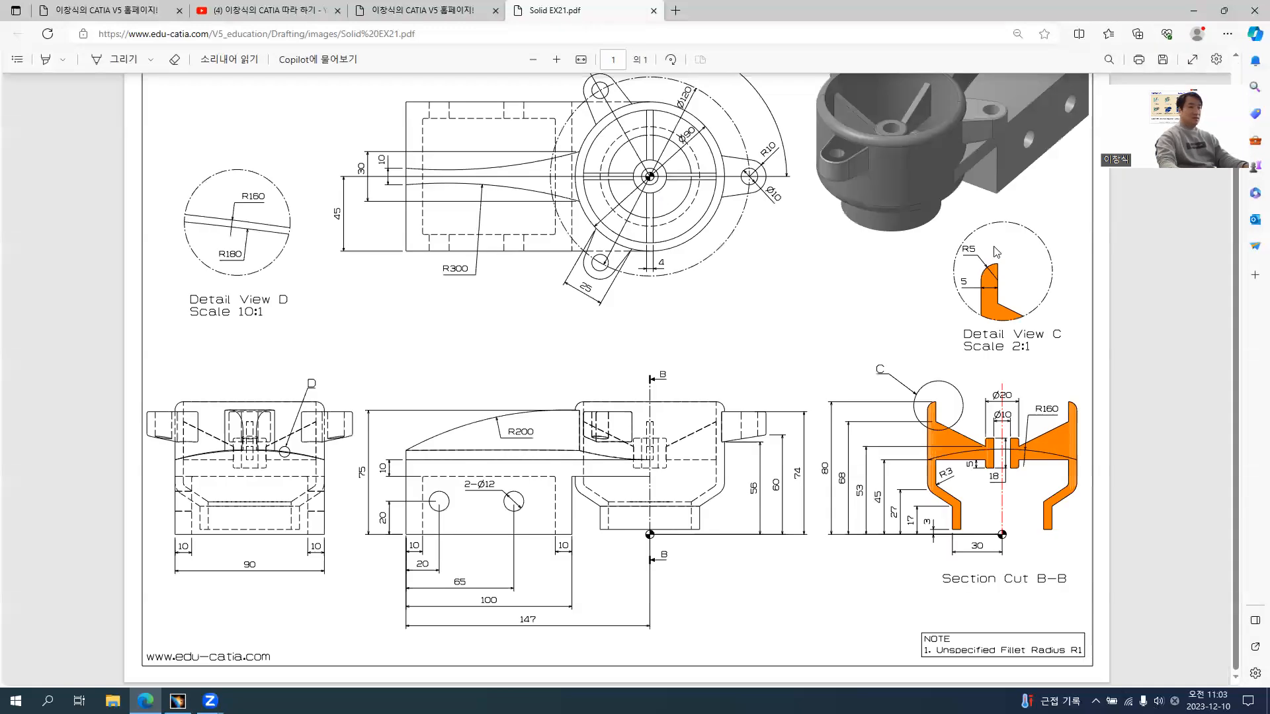
Step: Examine the Solid EX21 drawing: the isometric view, the dimensioned plan and elevation views, and Section Cut B-B
{"action": "scroll", "coordinate": [1080, 232], "scroll_direction": "up", "scroll_amount": 5, "text": "ctrl"}
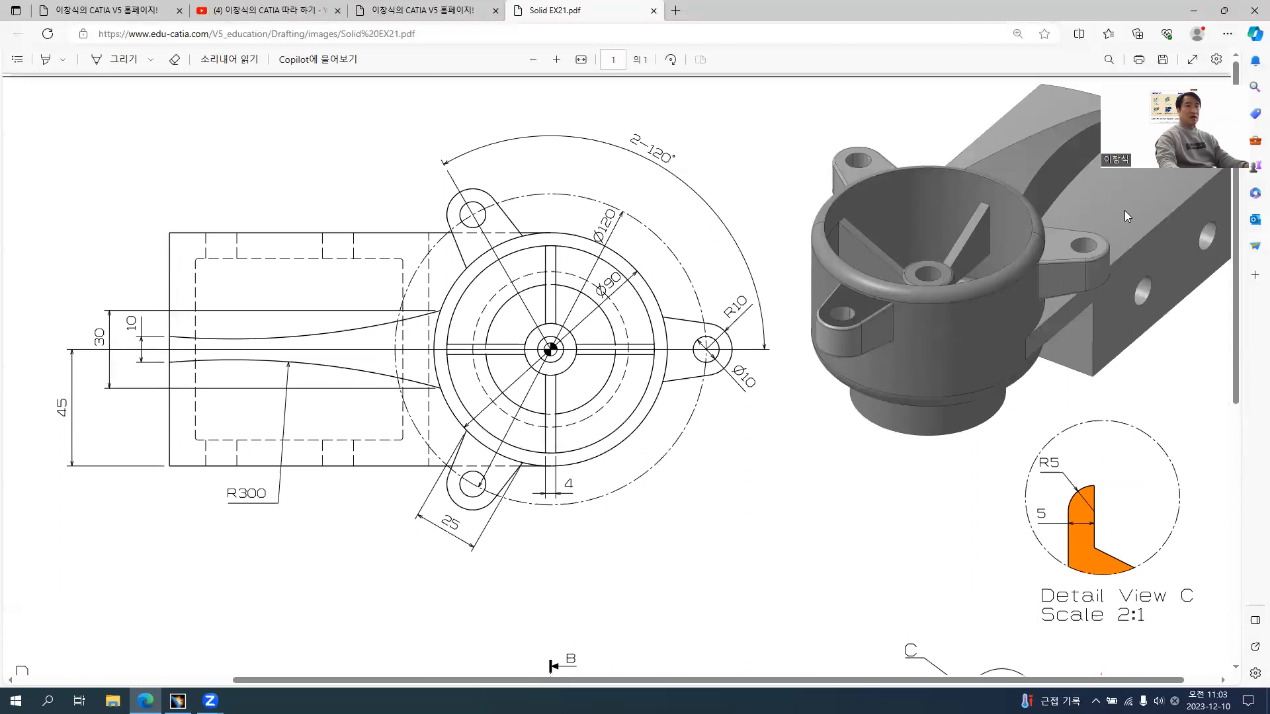
{"action": "scroll", "coordinate": [1139, 281], "scroll_direction": "up", "scroll_amount": 1, "text": "ctrl"}
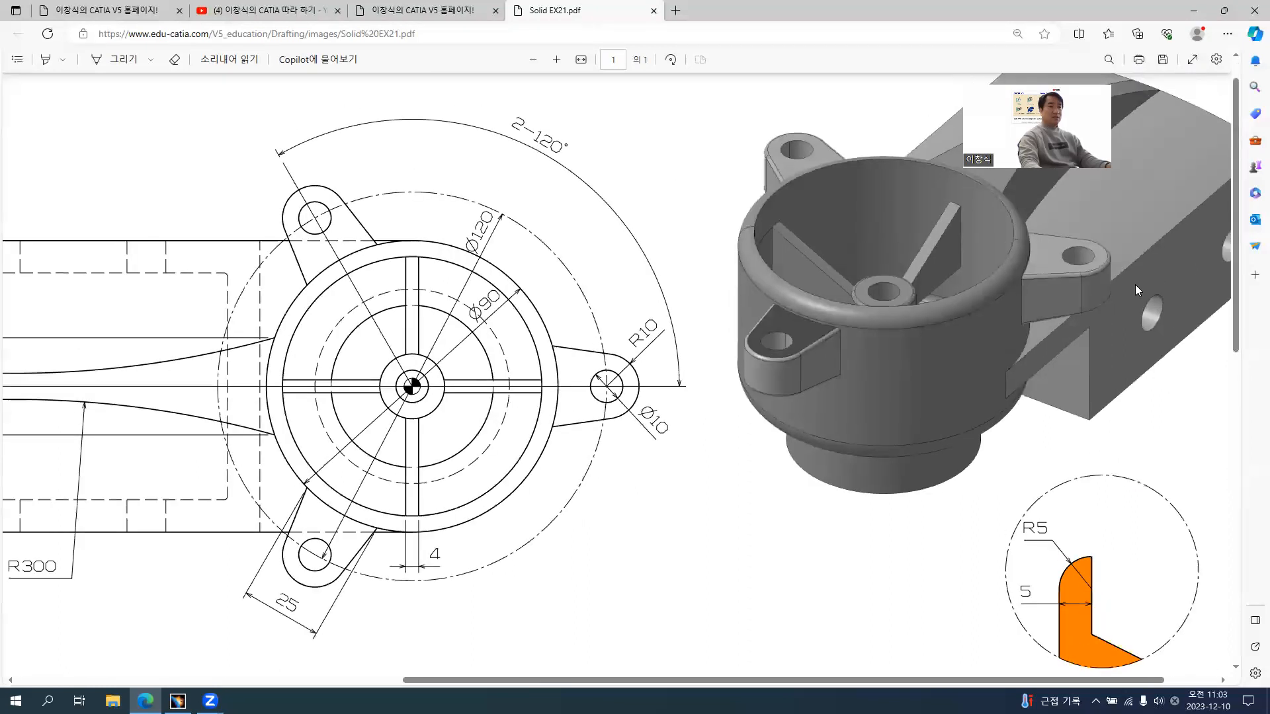
{"action": "scroll", "coordinate": [926, 218], "scroll_direction": "down", "scroll_amount": 2, "text": "ctrl"}
{"action": "scroll", "coordinate": [918, 214], "scroll_direction": "down", "scroll_amount": 2, "text": "ctrl"}
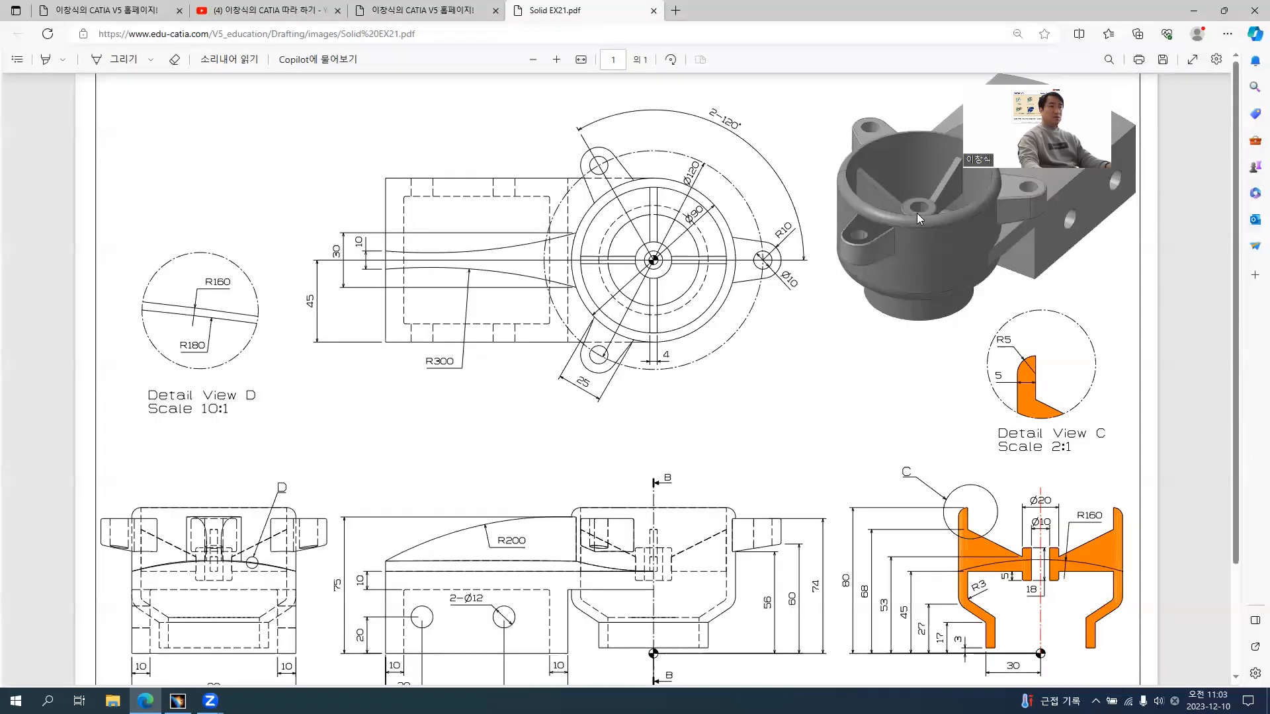
{"action": "scroll", "coordinate": [980, 246], "scroll_direction": "up", "scroll_amount": 3, "text": "ctrl"}
{"action": "scroll", "coordinate": [981, 246], "scroll_direction": "down", "scroll_amount": 2, "text": "ctrl"}
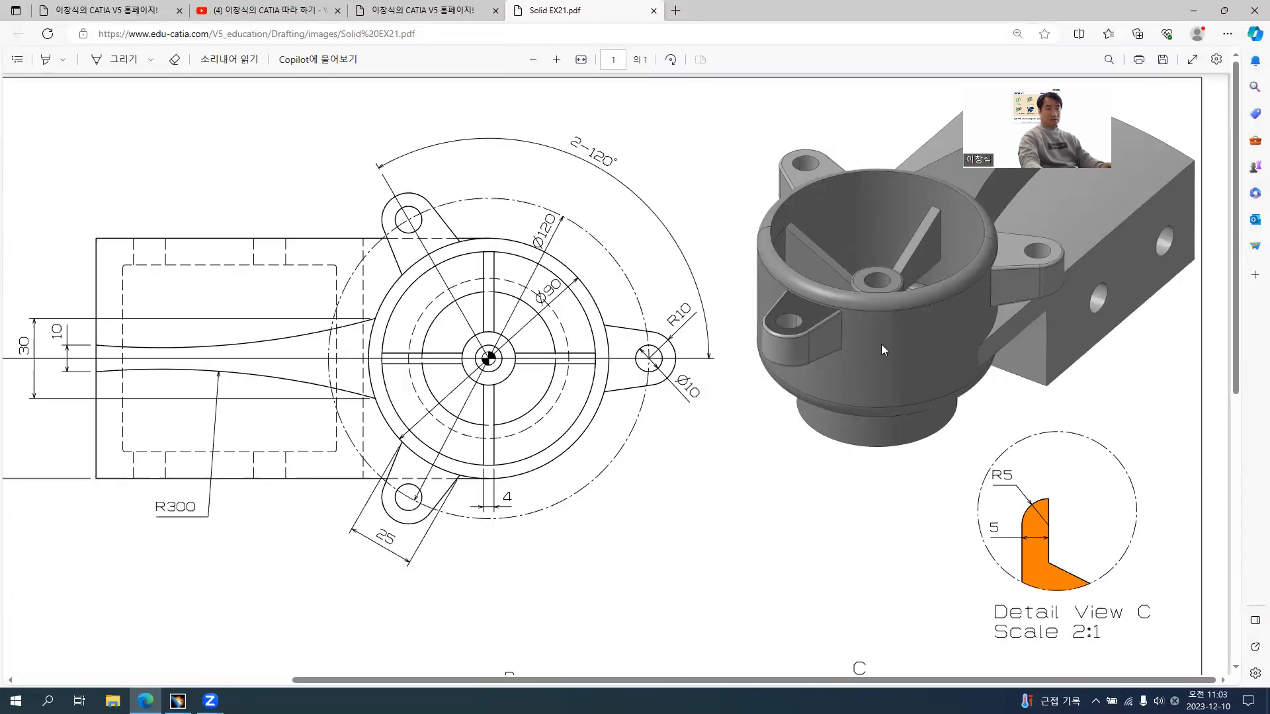
{"action": "scroll", "coordinate": [692, 414], "scroll_direction": "down", "scroll_amount": 1, "text": "ctrl"}
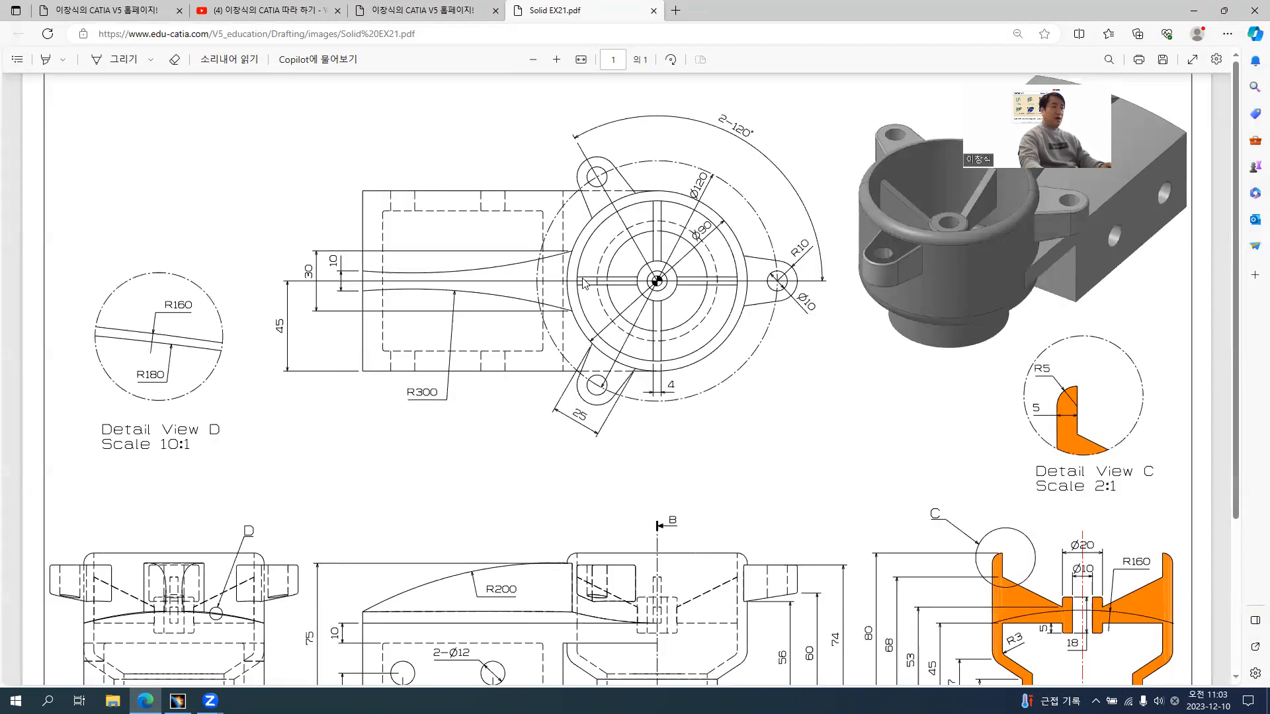
{"action": "scroll", "coordinate": [583, 324], "scroll_direction": "down", "scroll_amount": 3}
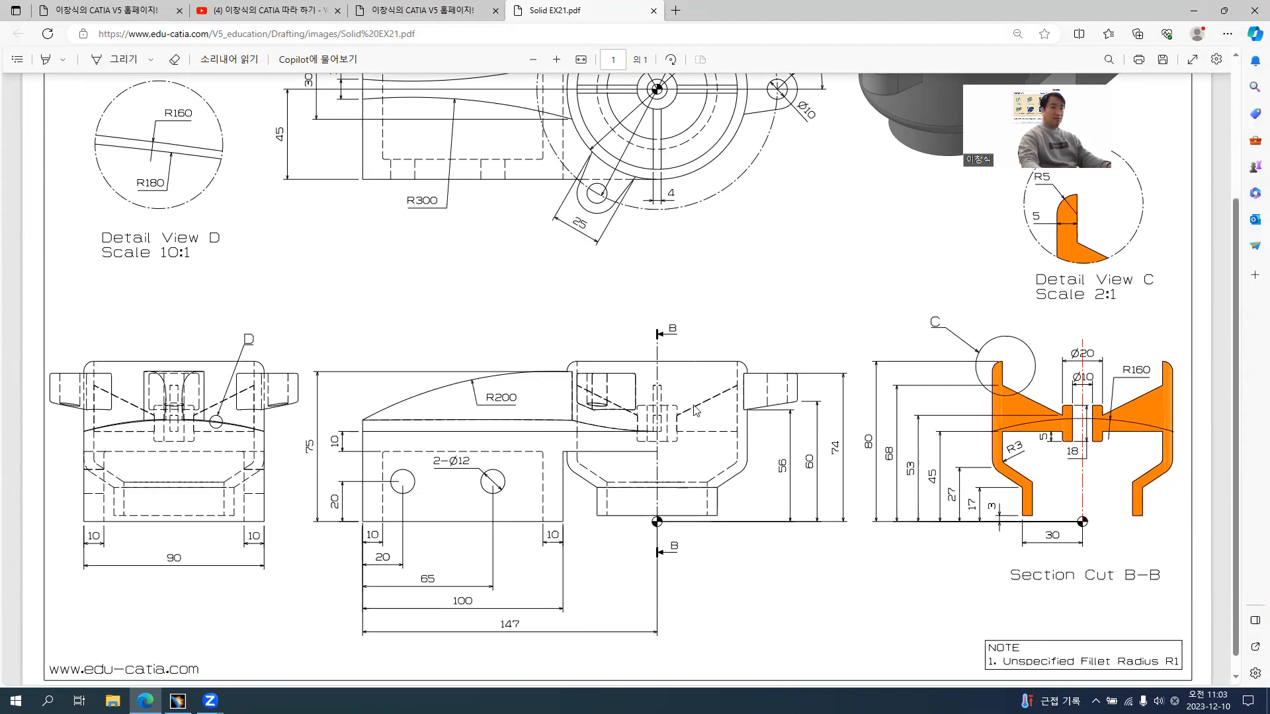
{"action": "scroll", "coordinate": [694, 411], "scroll_direction": "down", "scroll_amount": 2, "text": "ctrl"}
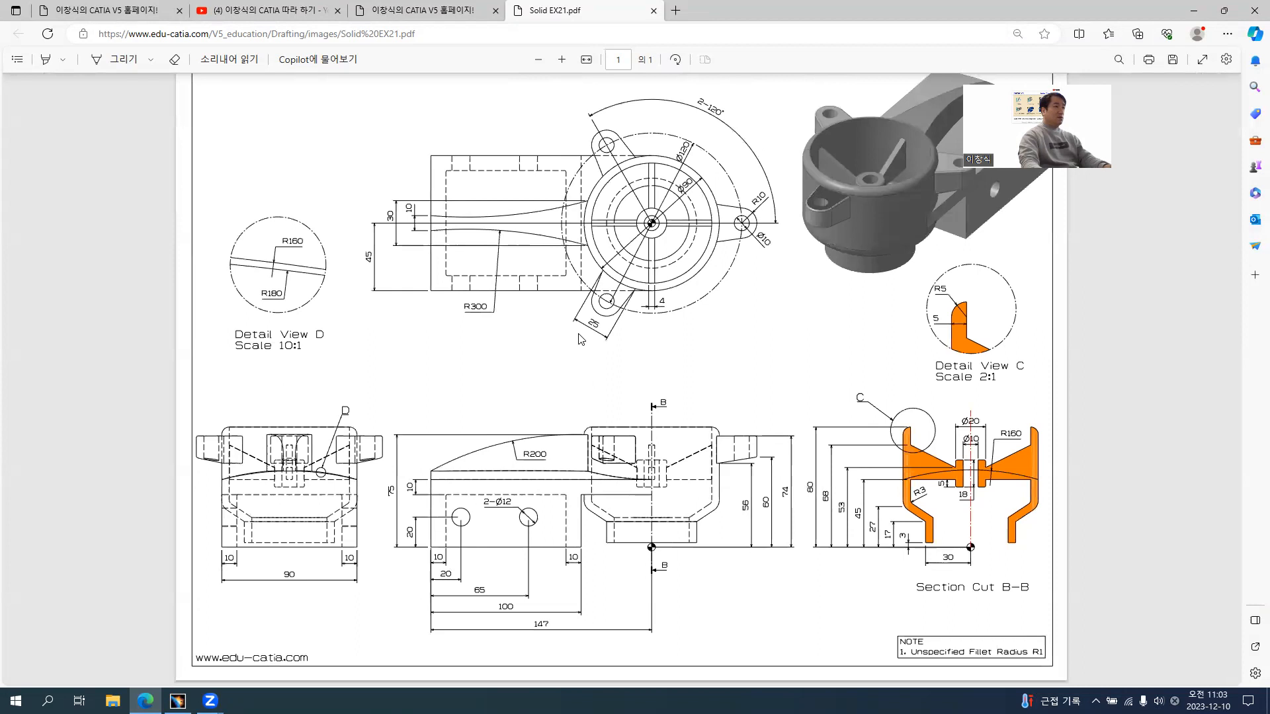
Step: Switch to CATIA V5, create a coordinate point at the origin (0, 0, 0 mm) and name it Center Point
{"action": "left_click", "coordinate": [177, 701]}
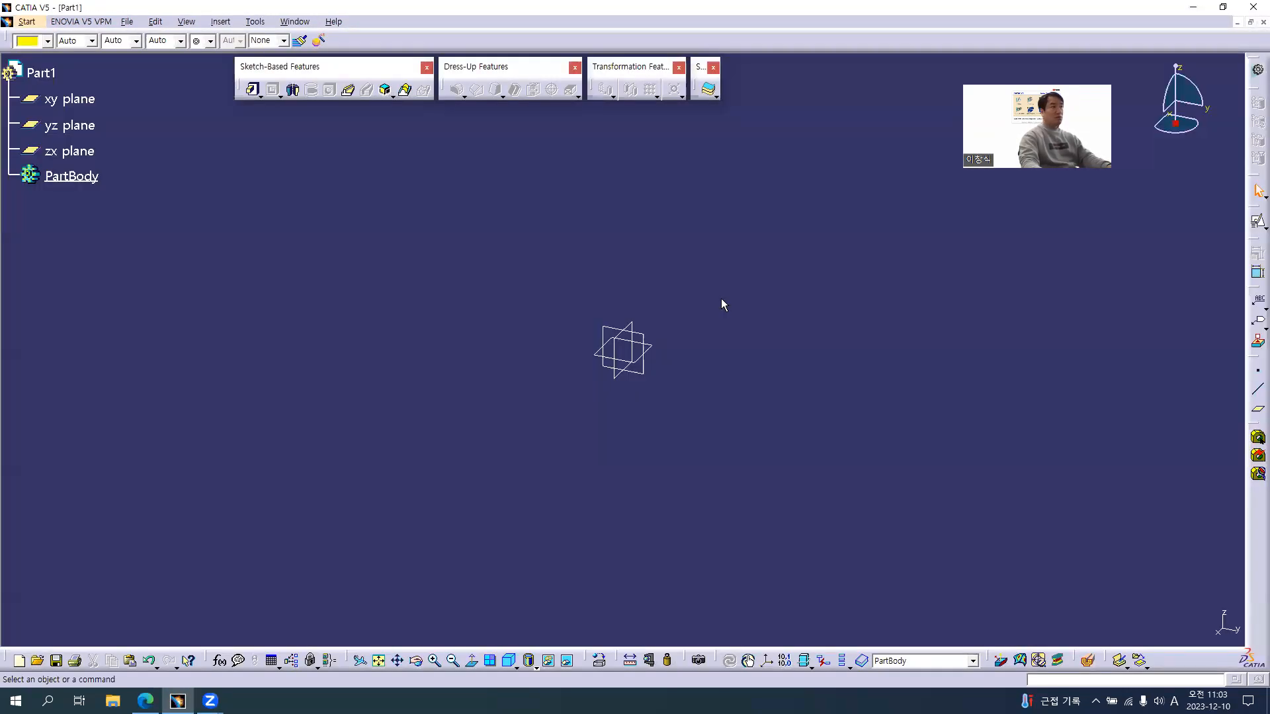
{"action": "left_click", "coordinate": [1257, 371]}
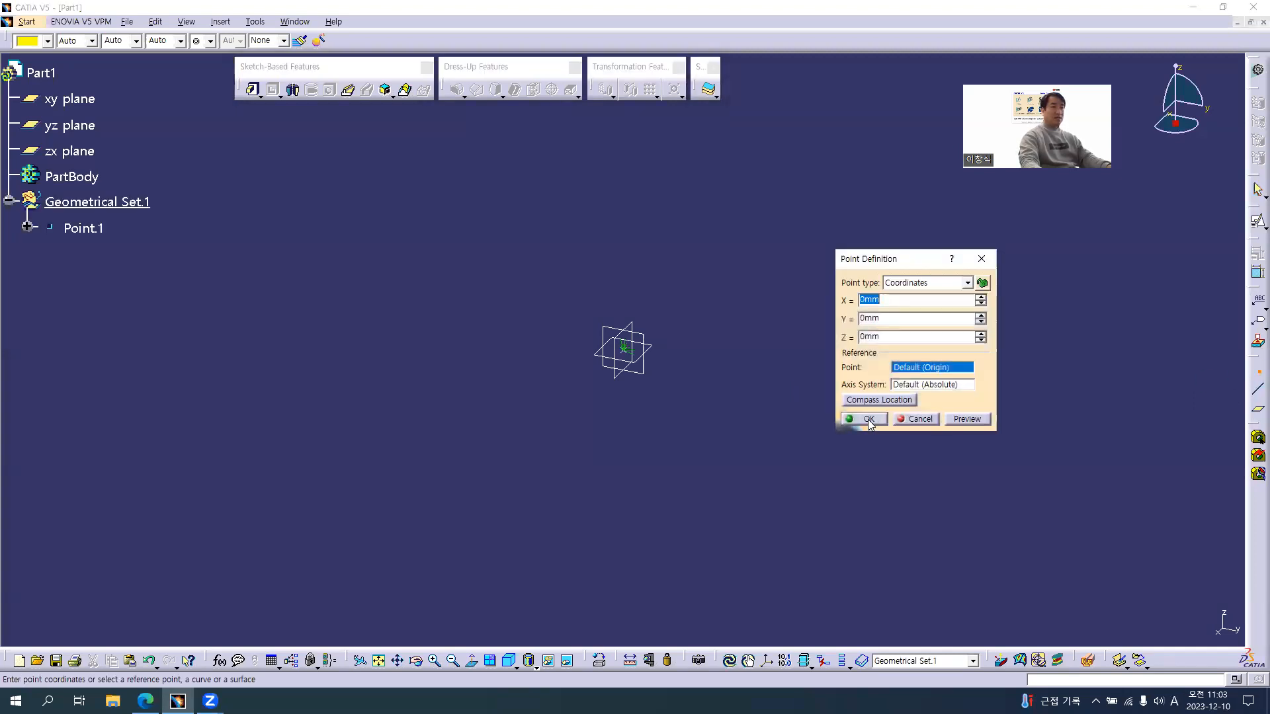
{"action": "left_click", "coordinate": [868, 420]}
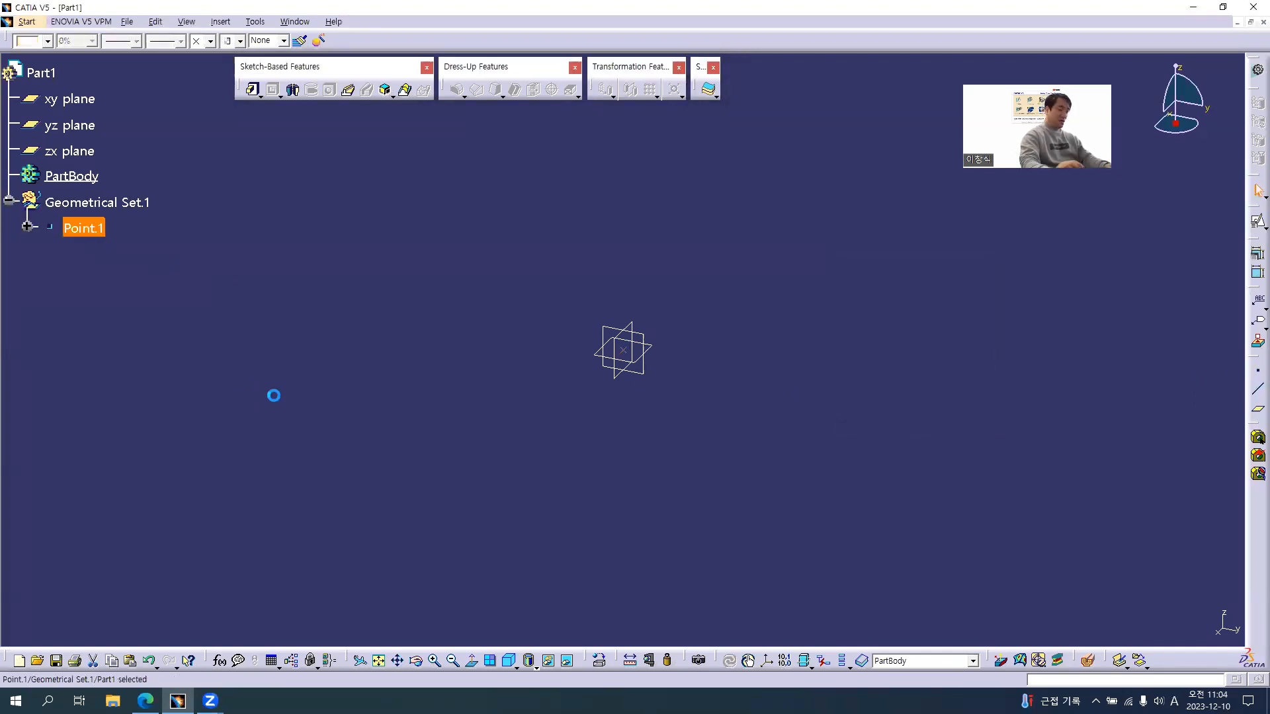
{"action": "type", "text": "Center "}
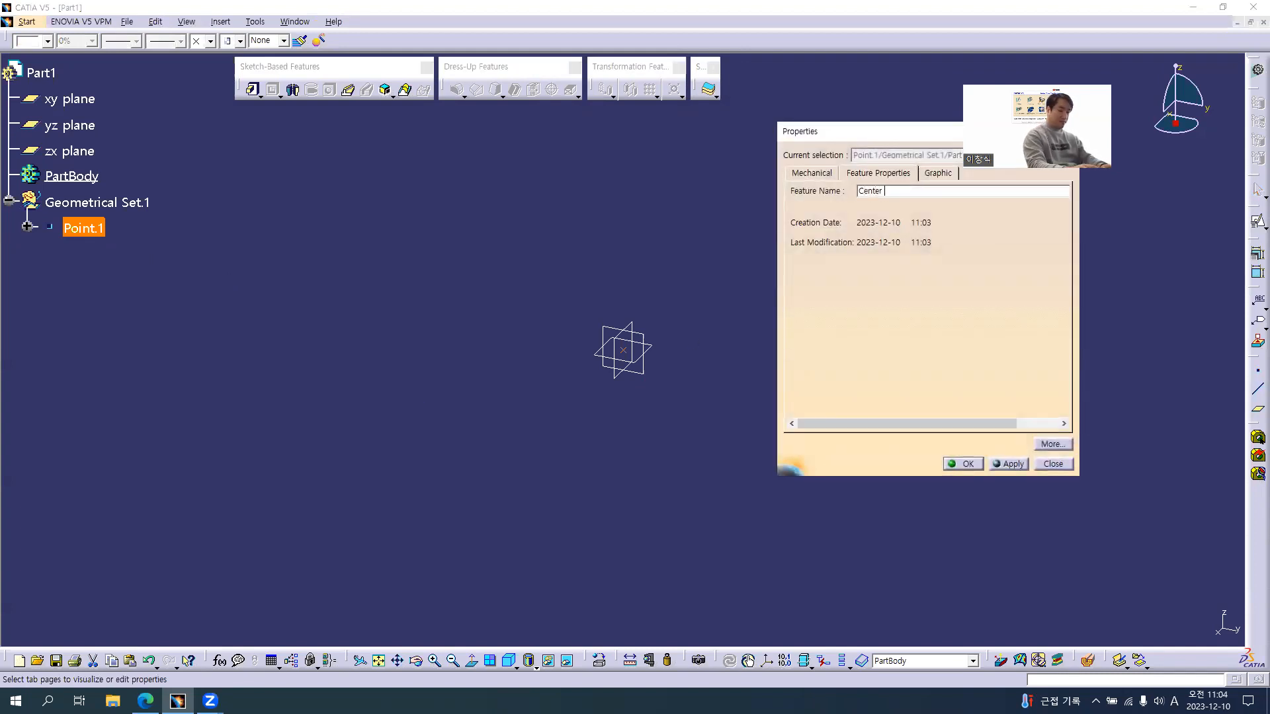
{"action": "type", "text": "Poi"}
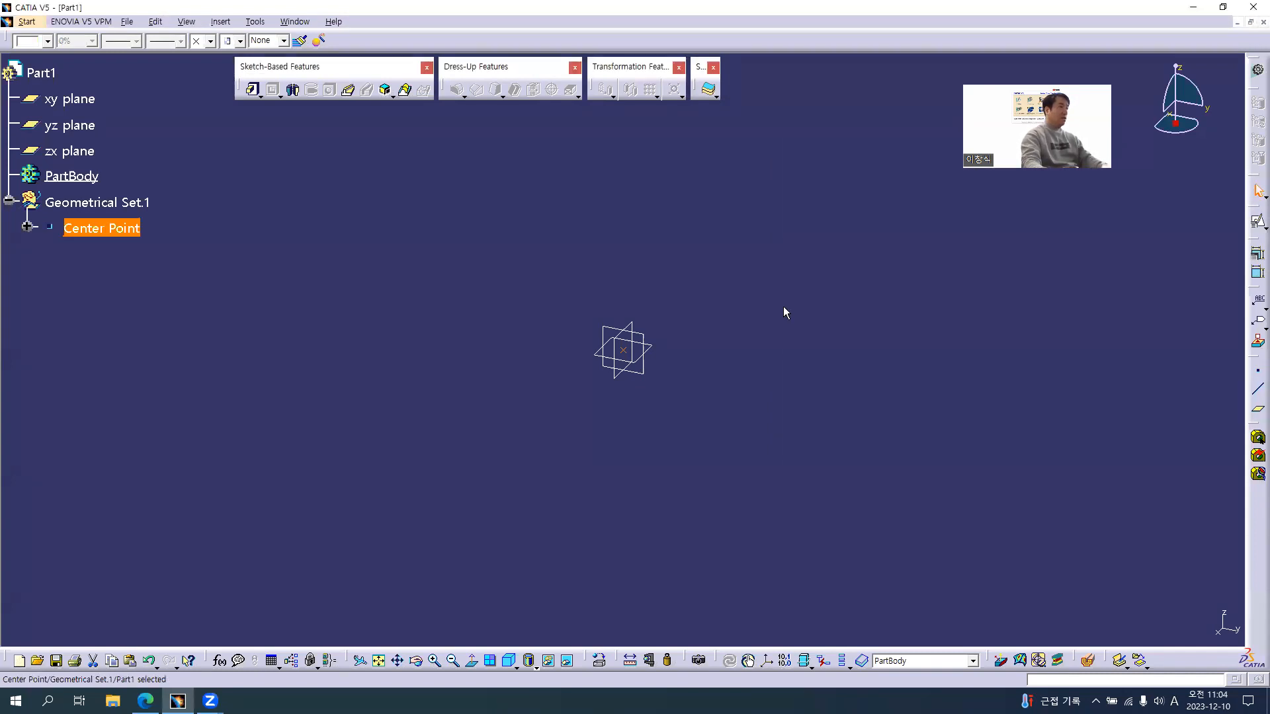
Step: Colour Center Point yellow and set its symbol to a filled square
{"action": "left_click", "coordinate": [47, 41]}
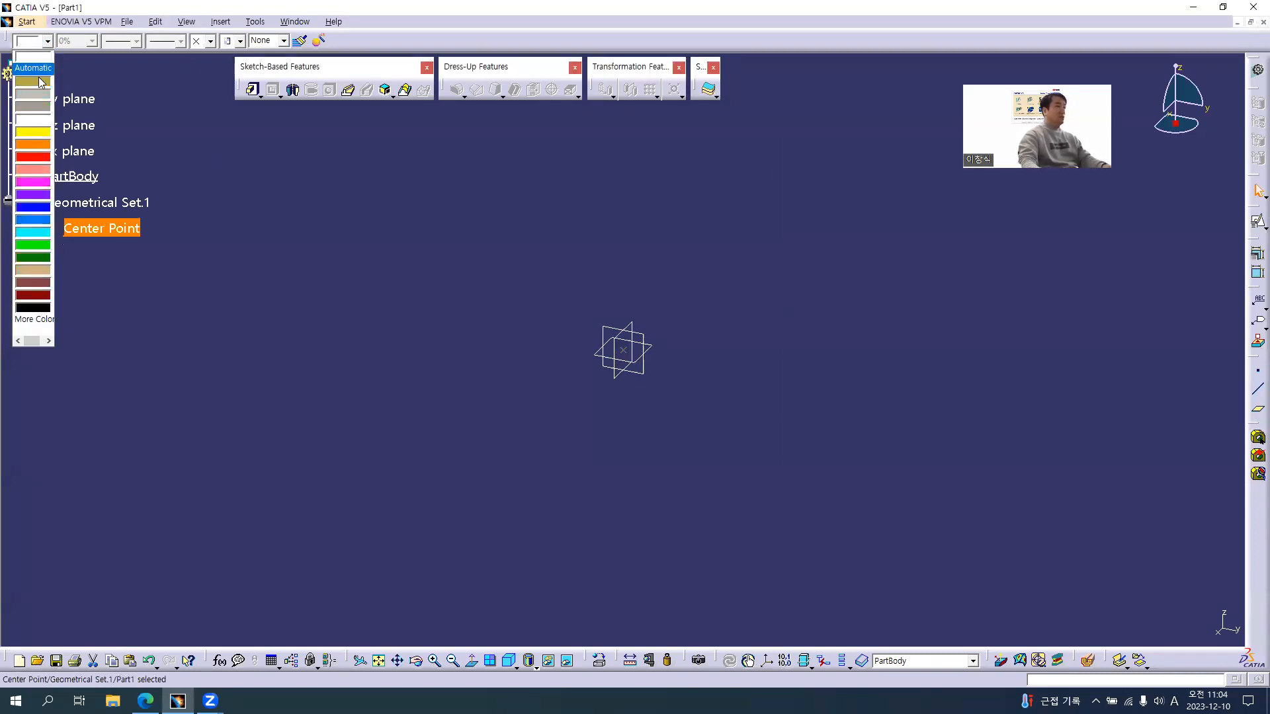
{"action": "left_click", "coordinate": [30, 100]}
{"action": "left_click", "coordinate": [198, 44]}
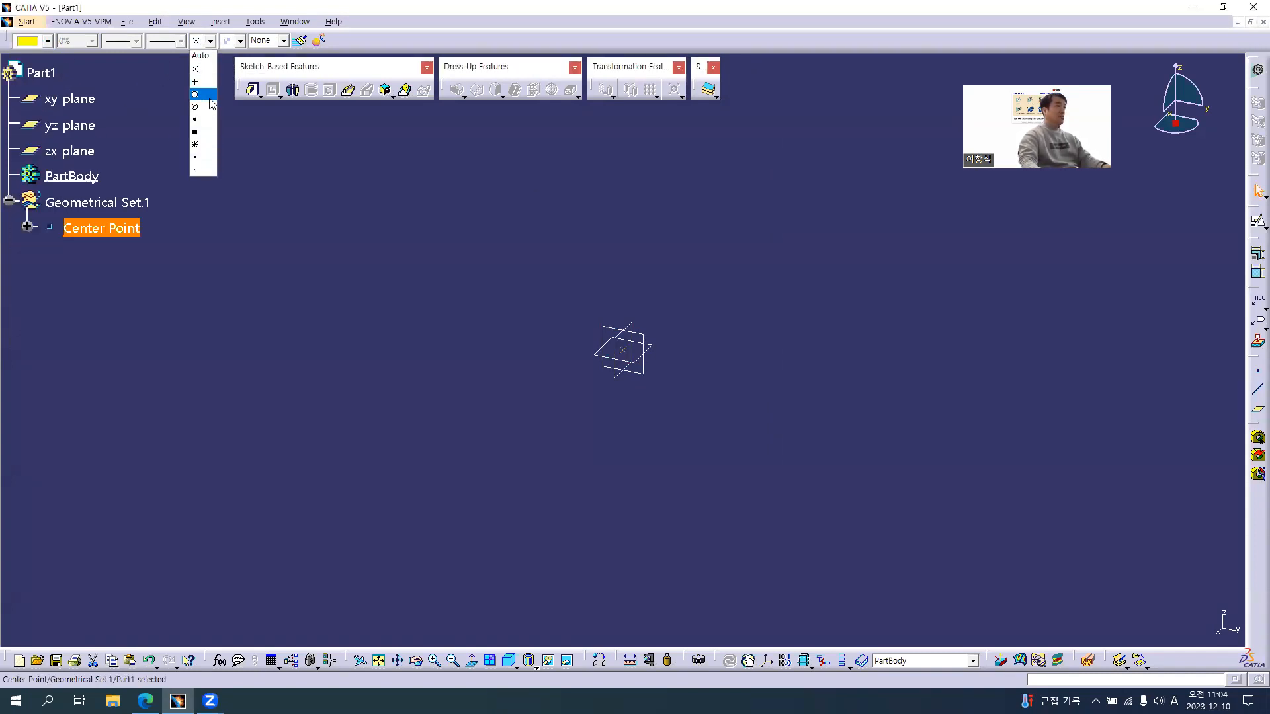
{"action": "left_click", "coordinate": [202, 131]}
{"action": "left_click", "coordinate": [278, 213]}
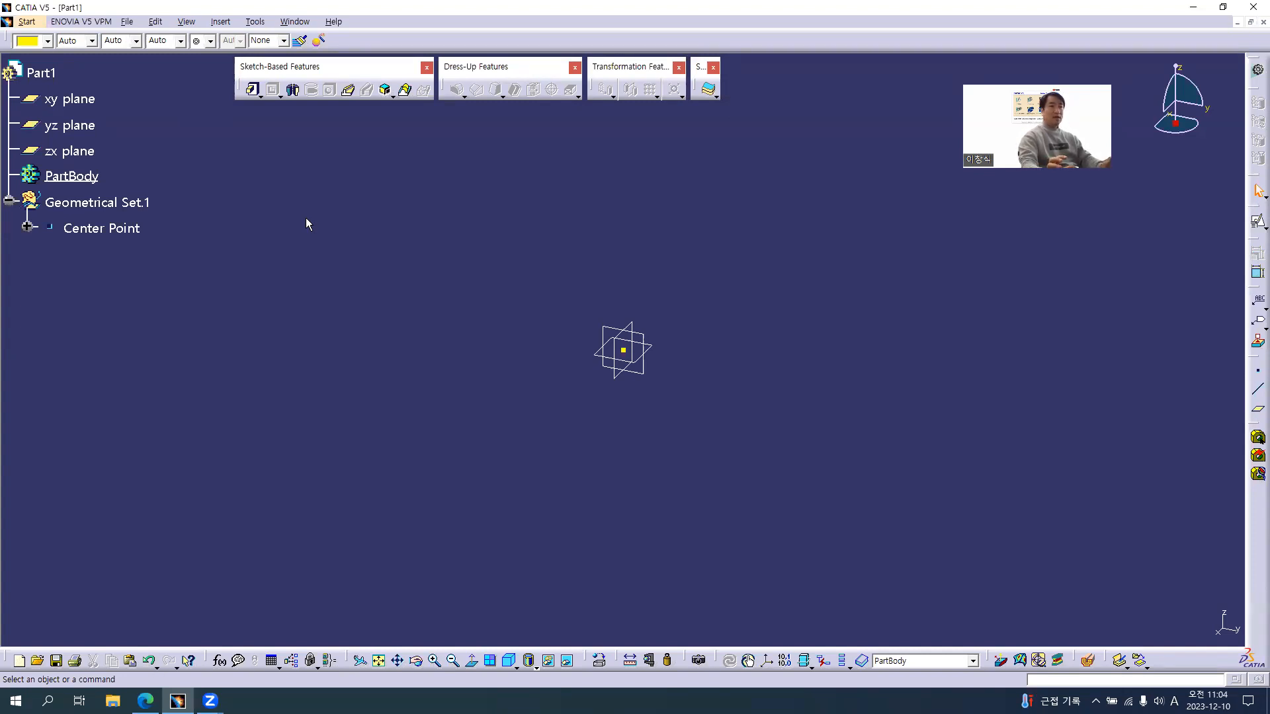
{"action": "left_click", "coordinate": [128, 230]}
{"action": "left_click", "coordinate": [221, 250]}
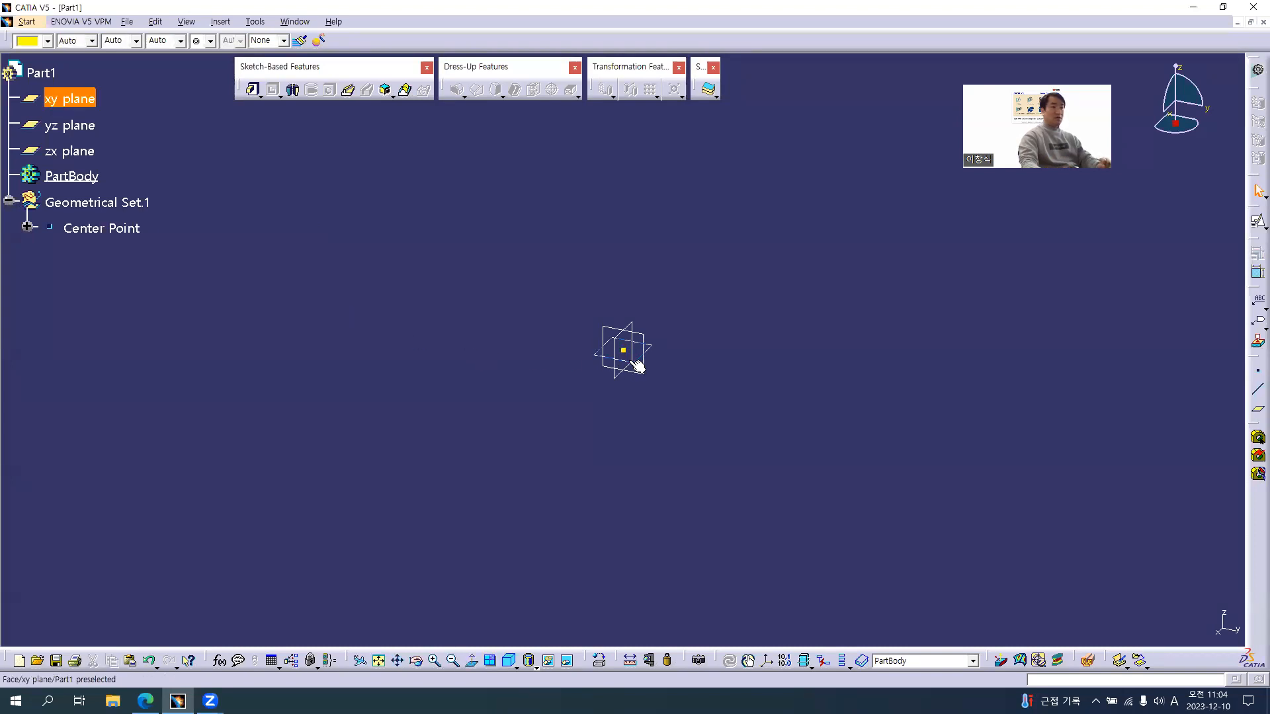
Step: Rename Geometrical Set.1 as Reference Data
{"action": "left_click", "coordinate": [97, 203]}
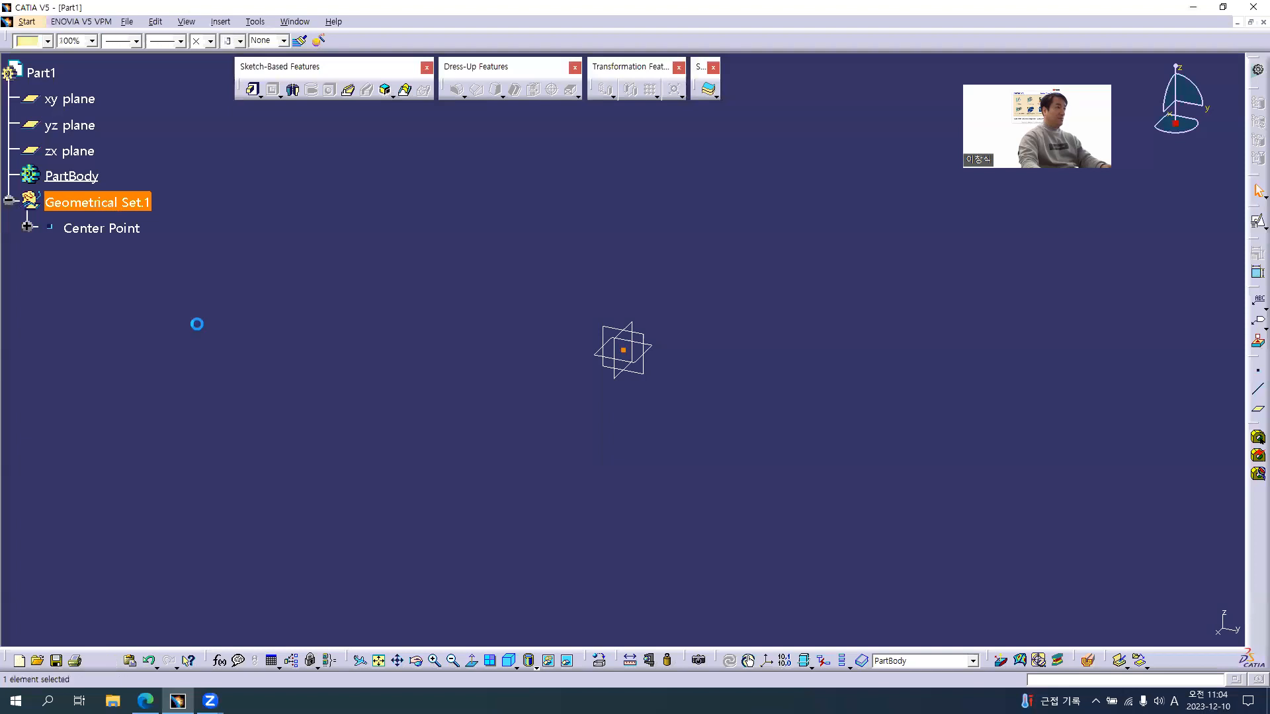
{"action": "key", "text": "alt+Return"}
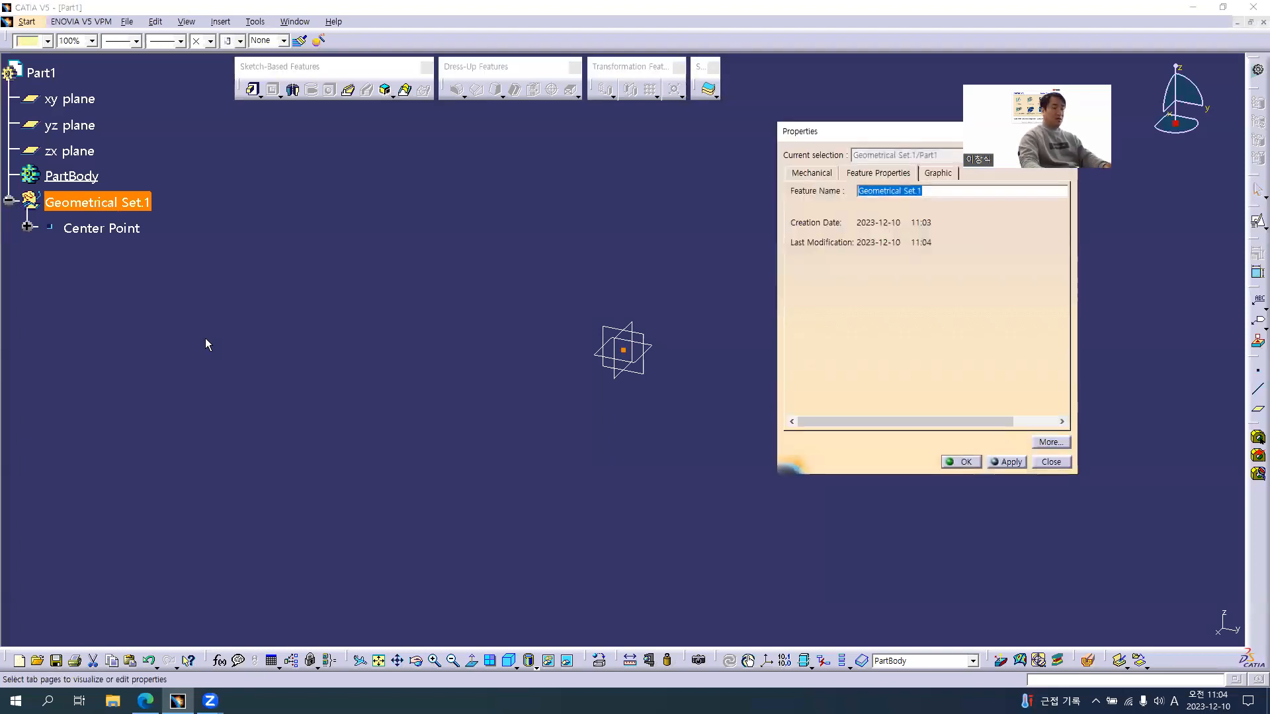
{"action": "type", "text": "Referenv"}
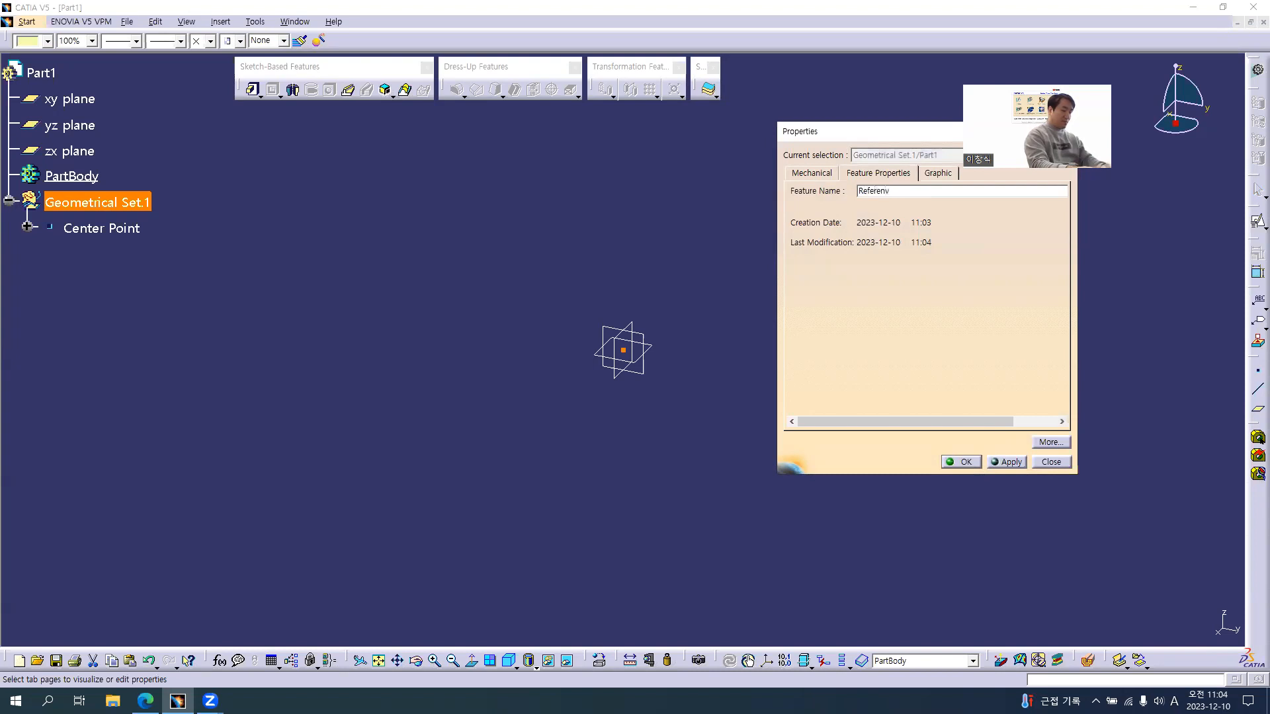
{"action": "key", "text": "BackSpace"}
{"action": "type", "text": "ce Data"}
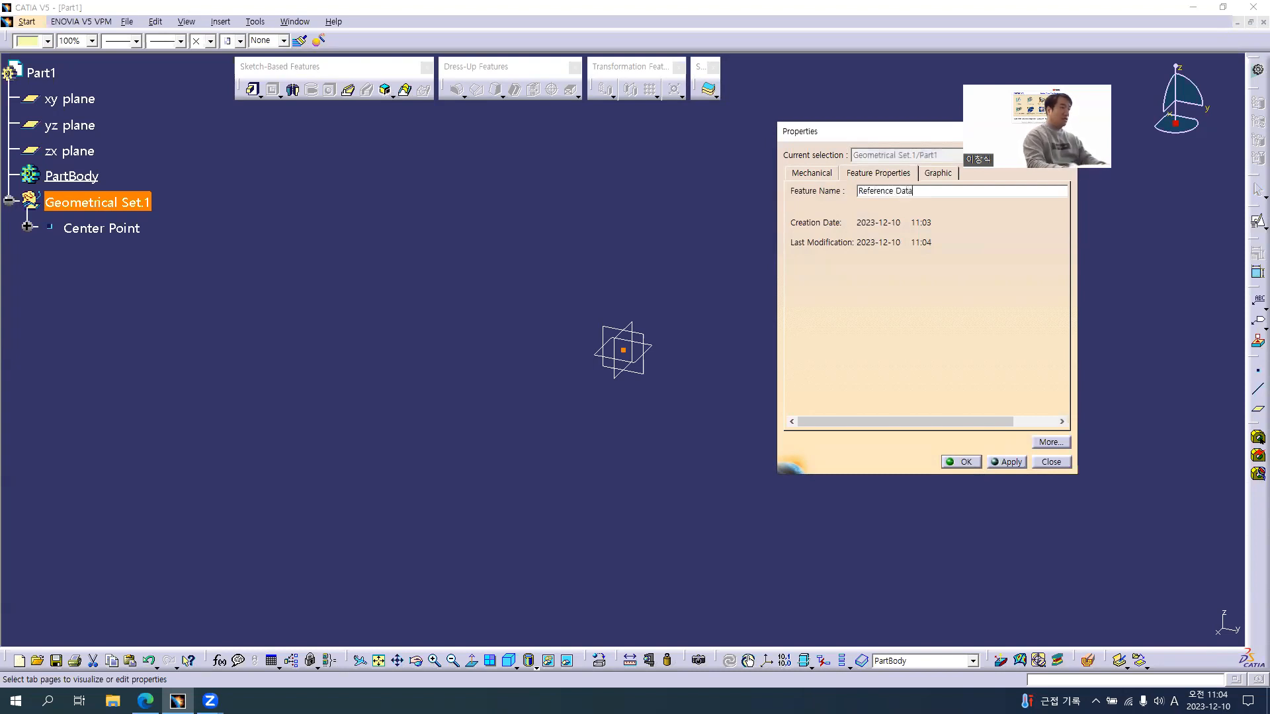
{"action": "key", "text": "Return"}
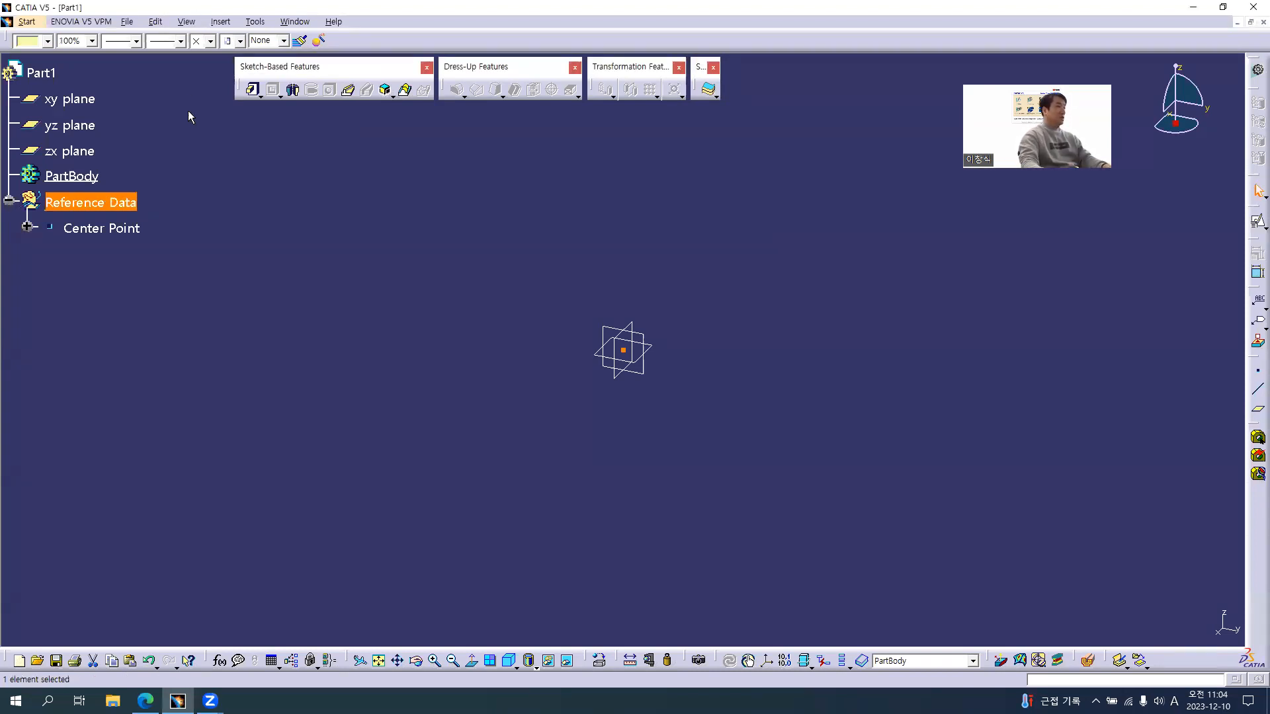
{"action": "left_click", "coordinate": [85, 218]}
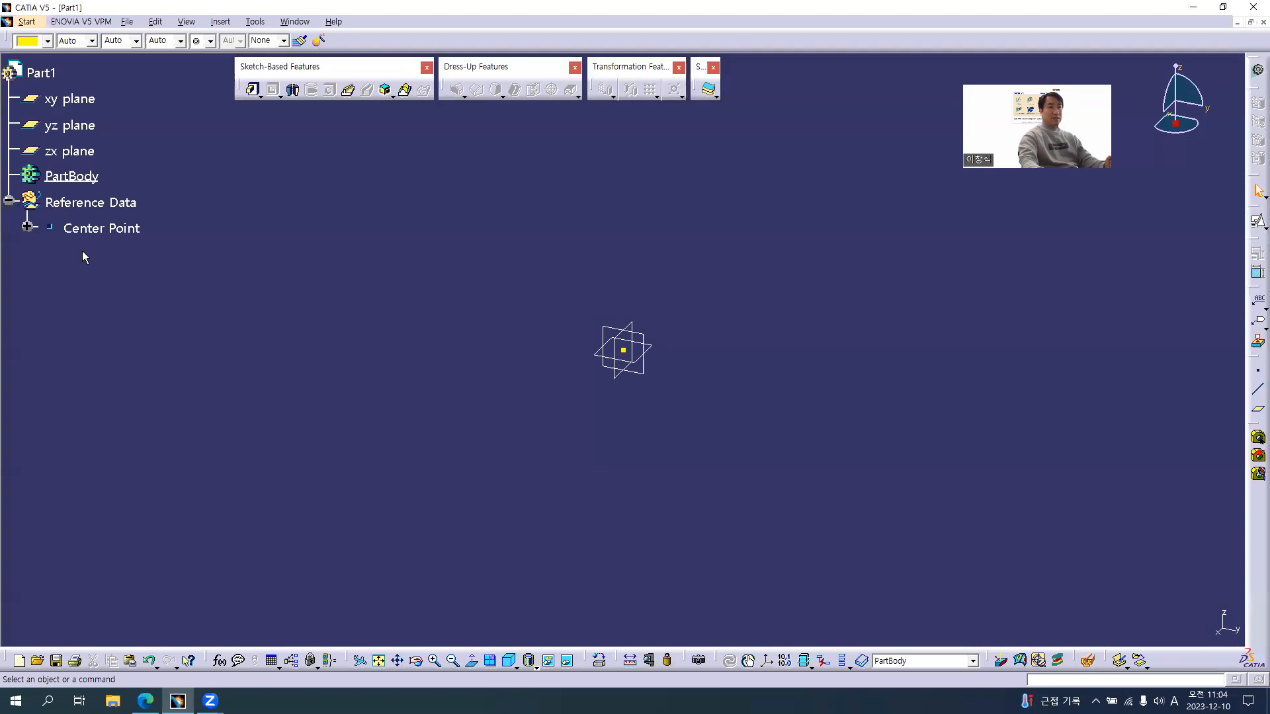
Step: Set the part's part number to PDG Page03 EX05
{"action": "left_click", "coordinate": [41, 72]}
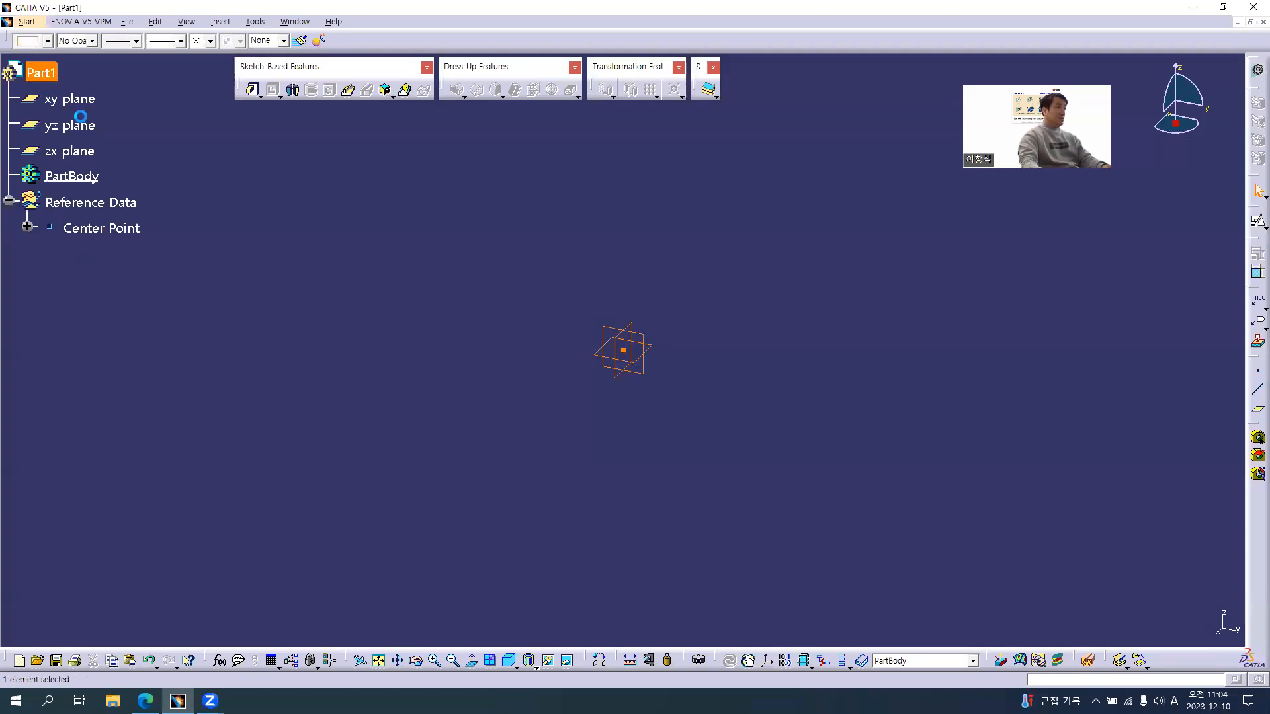
{"action": "key", "text": "alt+Return"}
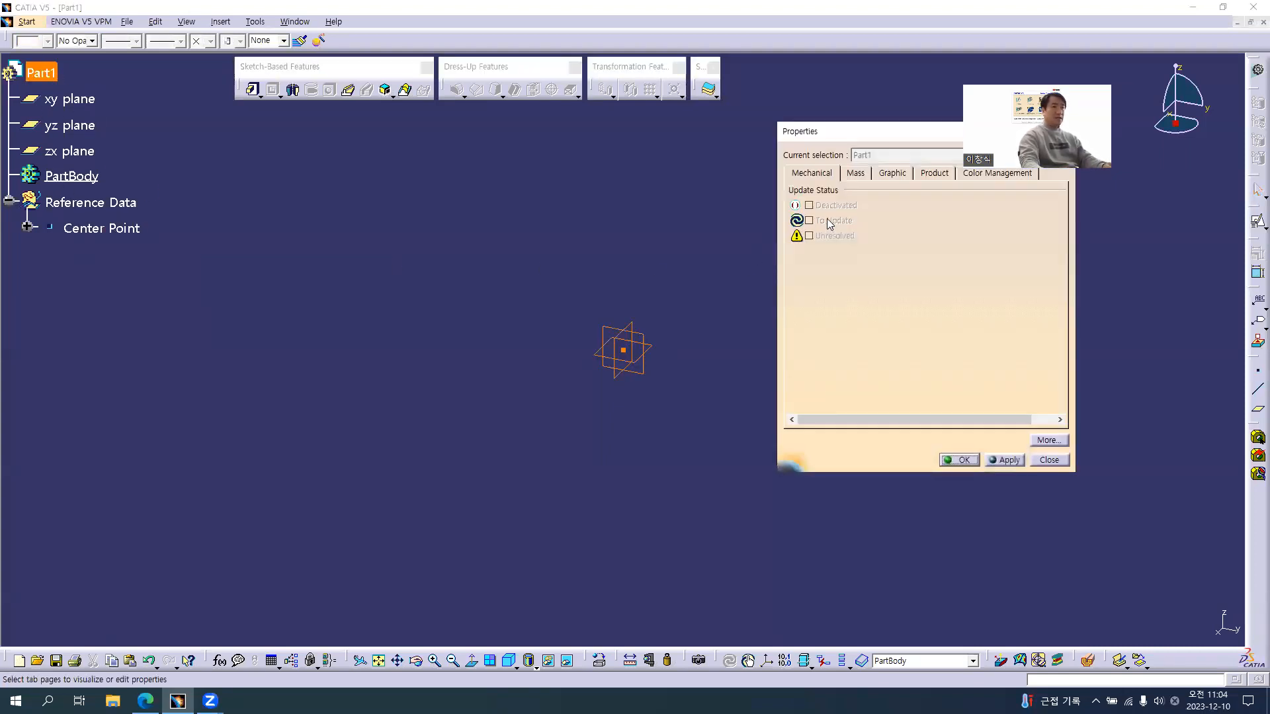
{"action": "left_click", "coordinate": [928, 176]}
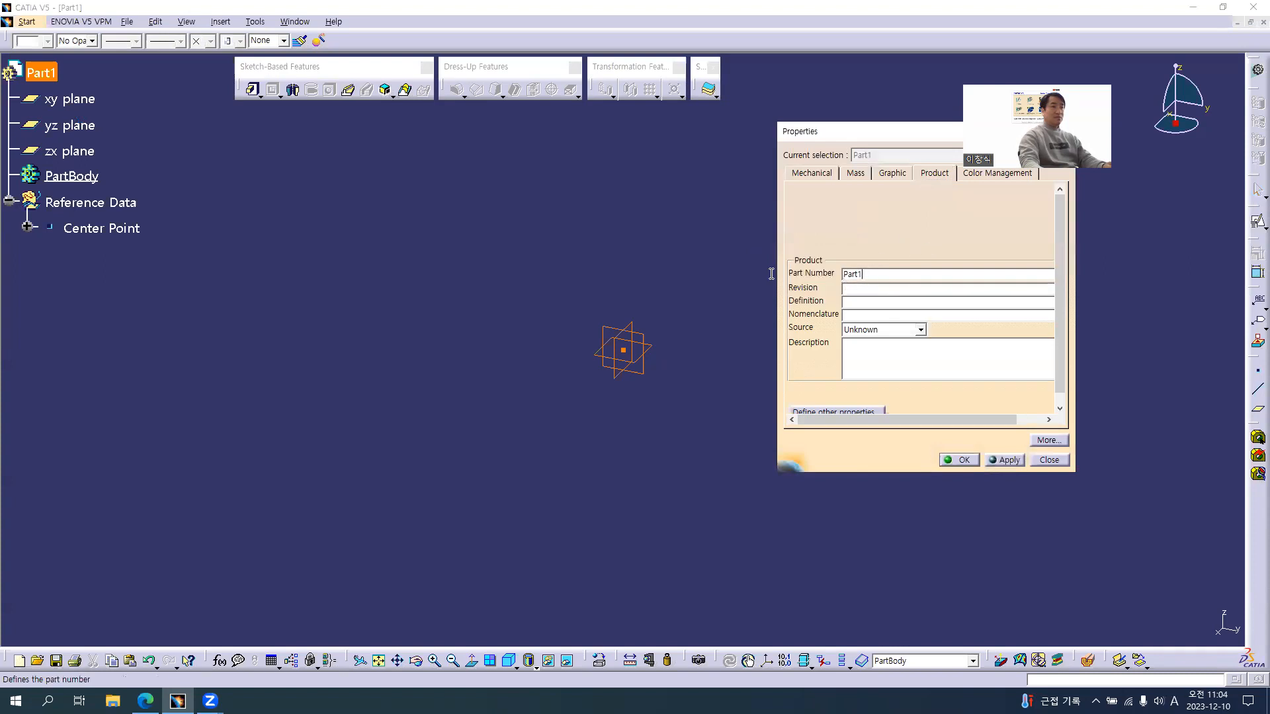
{"action": "type", "text": "PDG"}
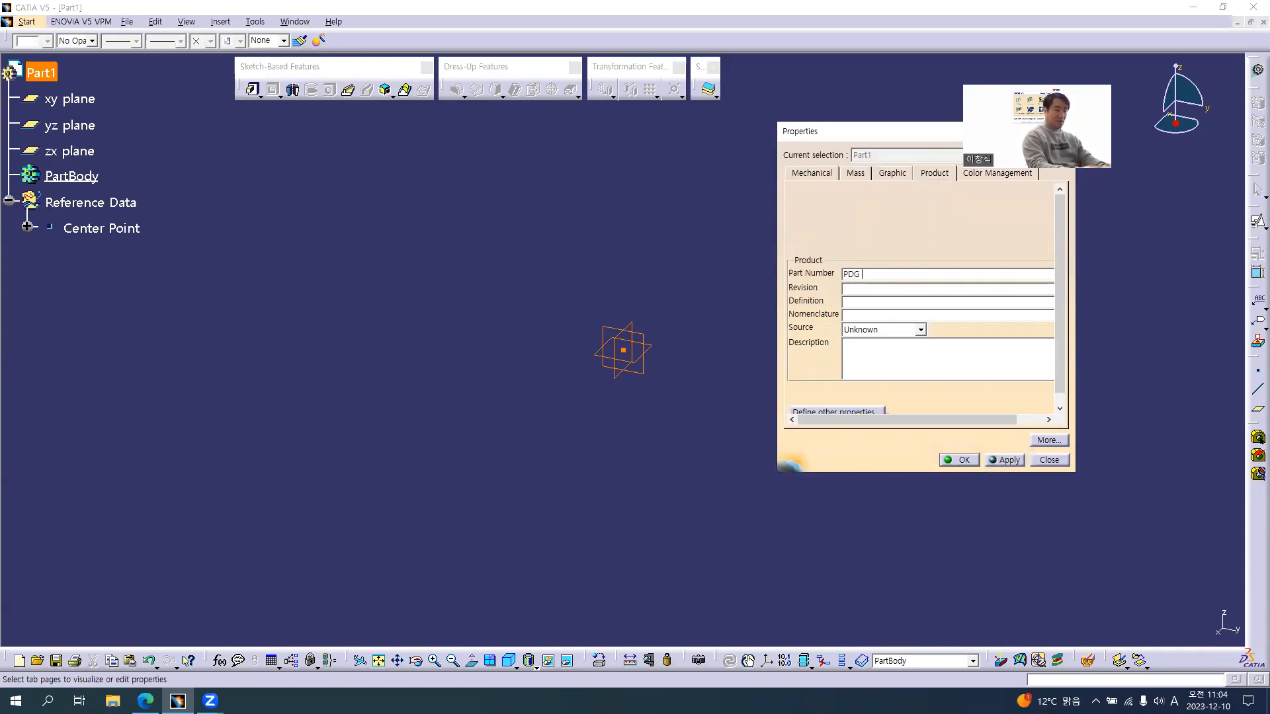
{"action": "type", "text": " Pa"}
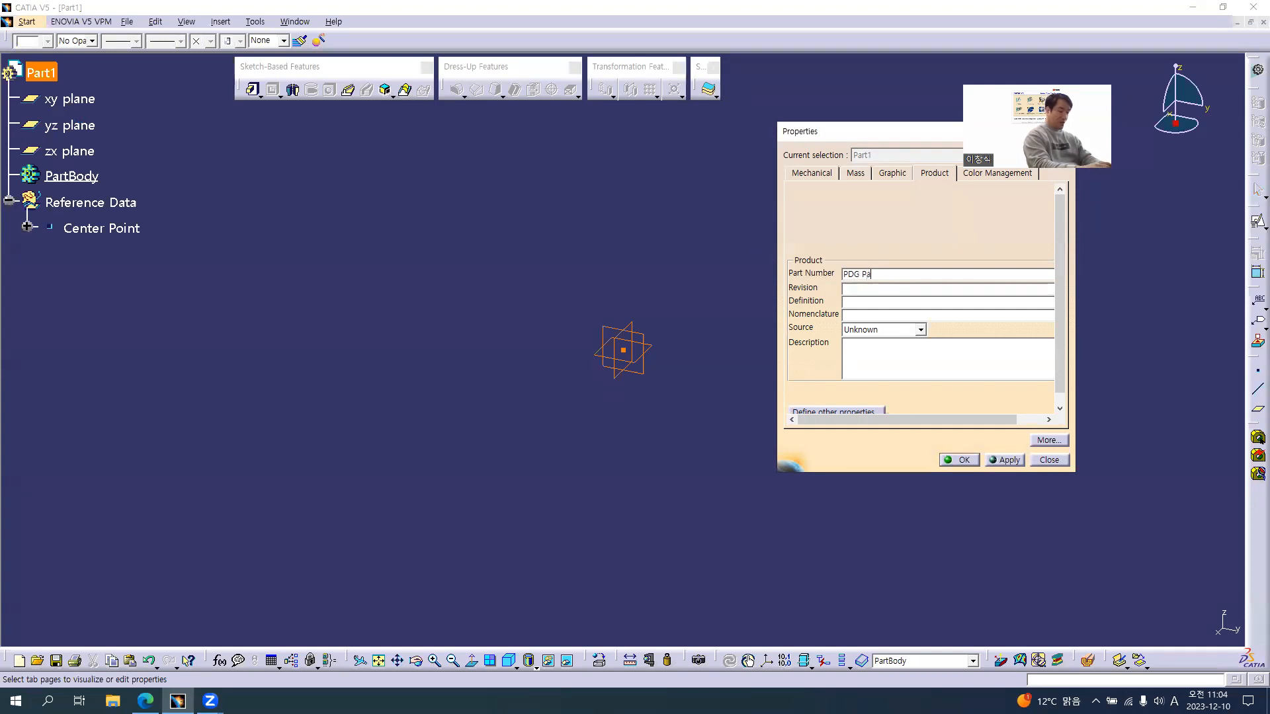
{"action": "type", "text": "ge03 EX05"}
{"action": "key", "text": "Return"}
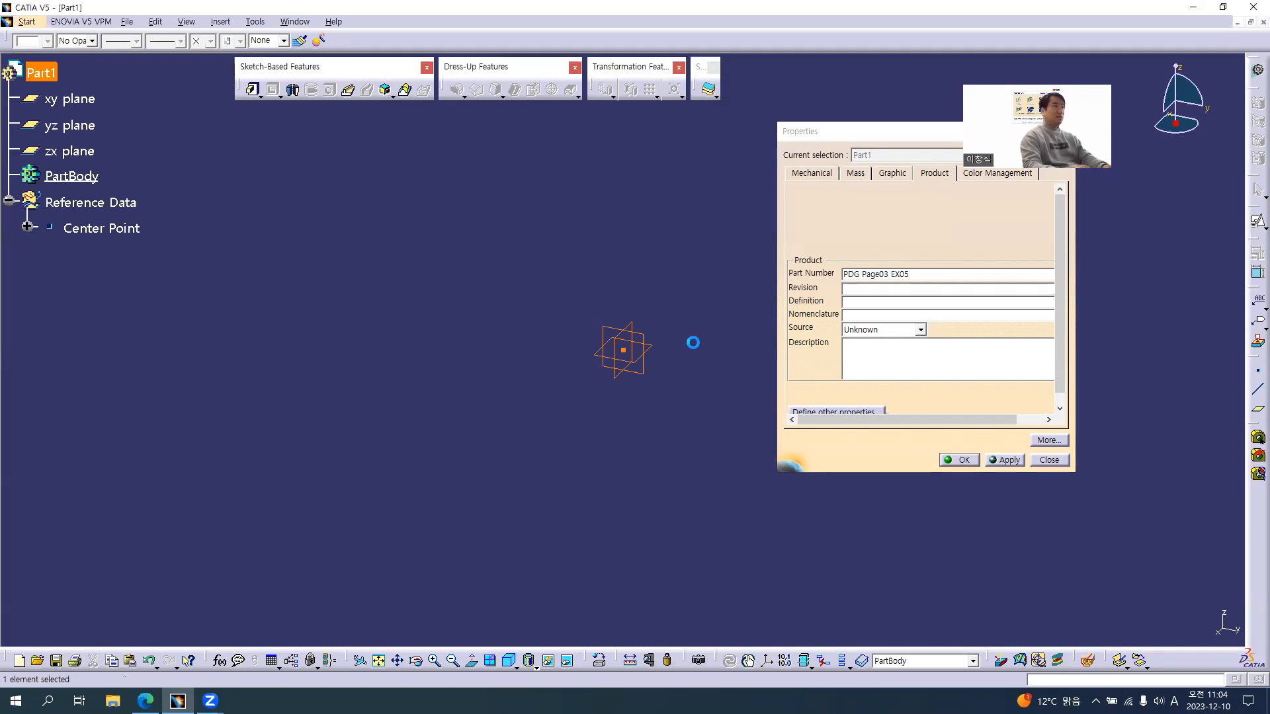
{"action": "left_click", "coordinate": [357, 316]}
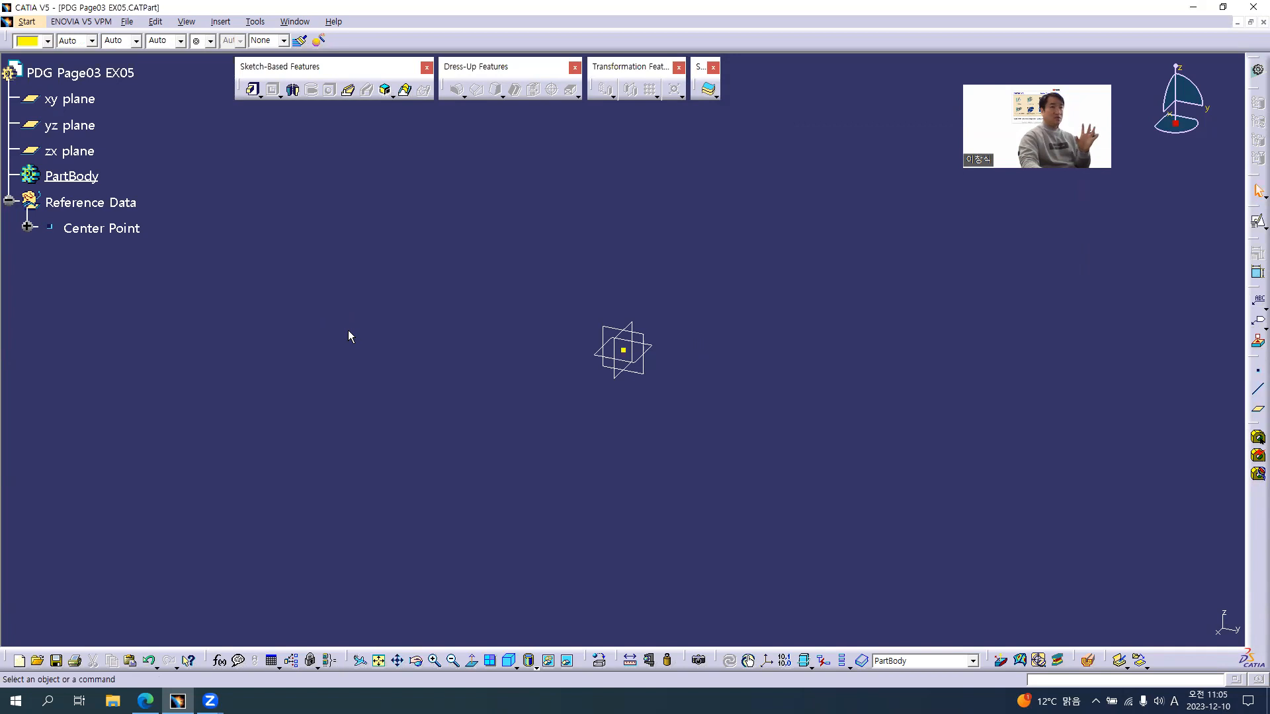
{"action": "left_click", "coordinate": [106, 209]}
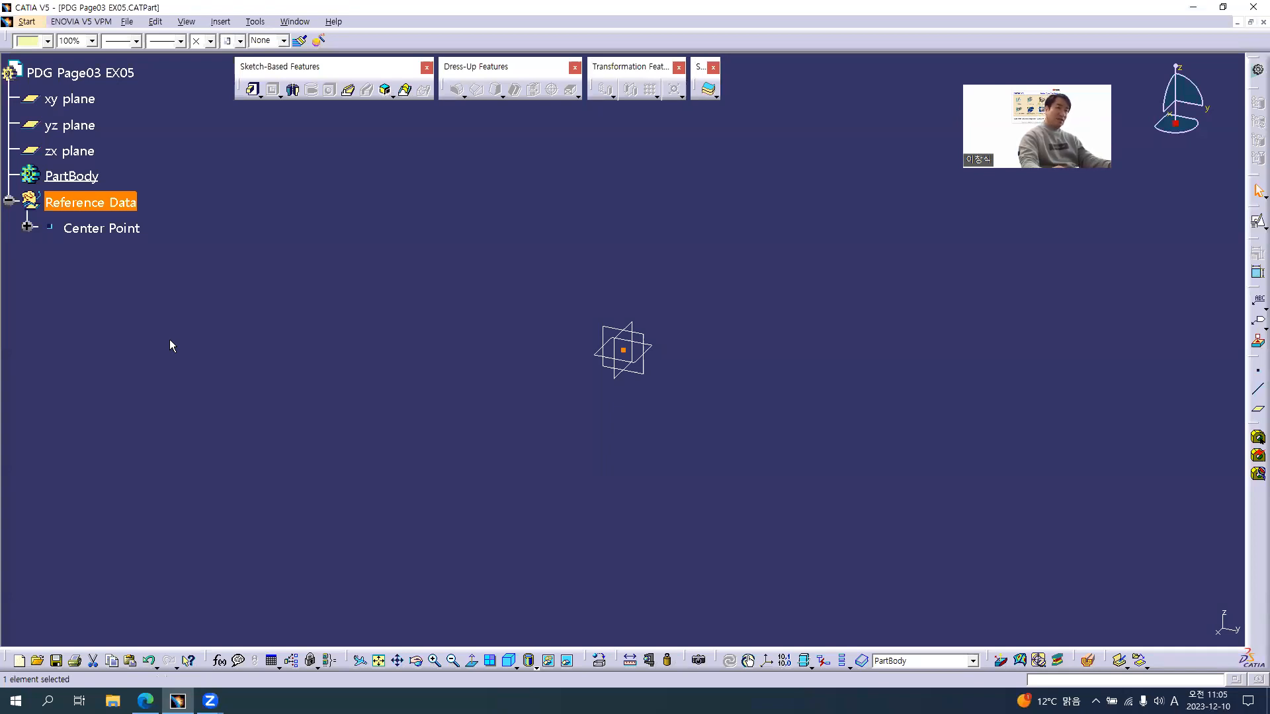
{"action": "left_click", "coordinate": [80, 72]}
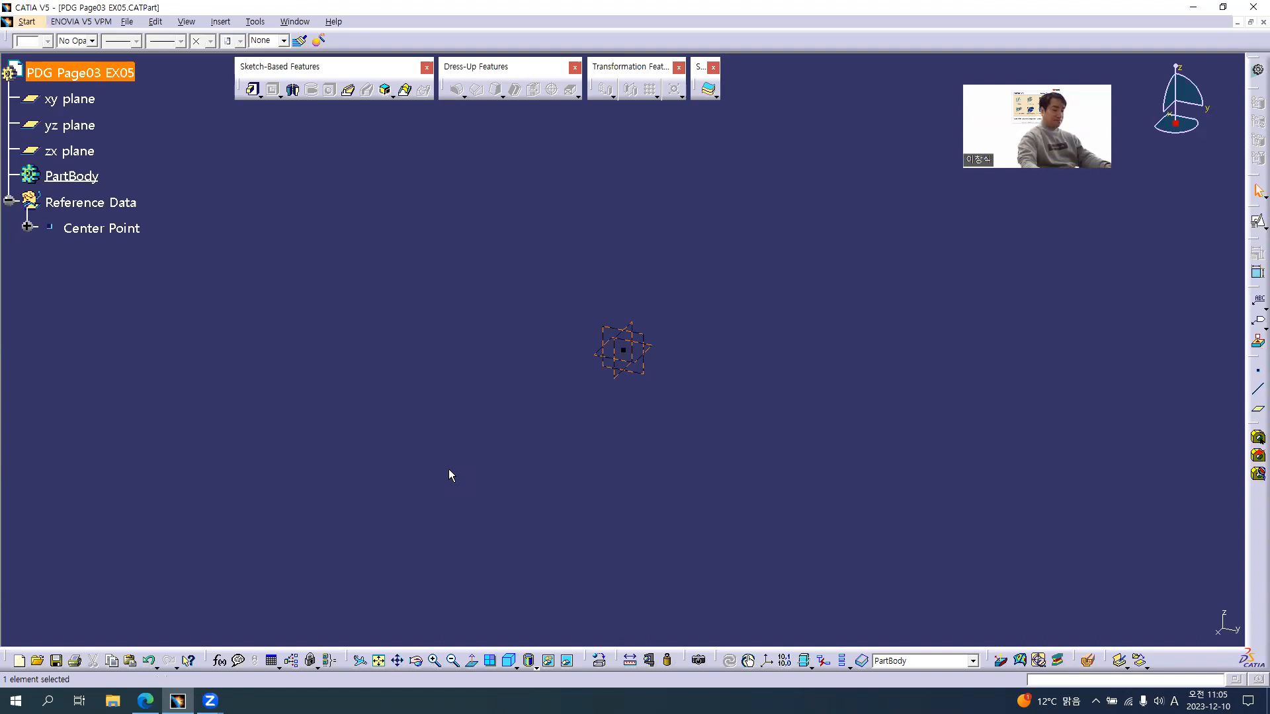
{"action": "left_click", "coordinate": [504, 474]}
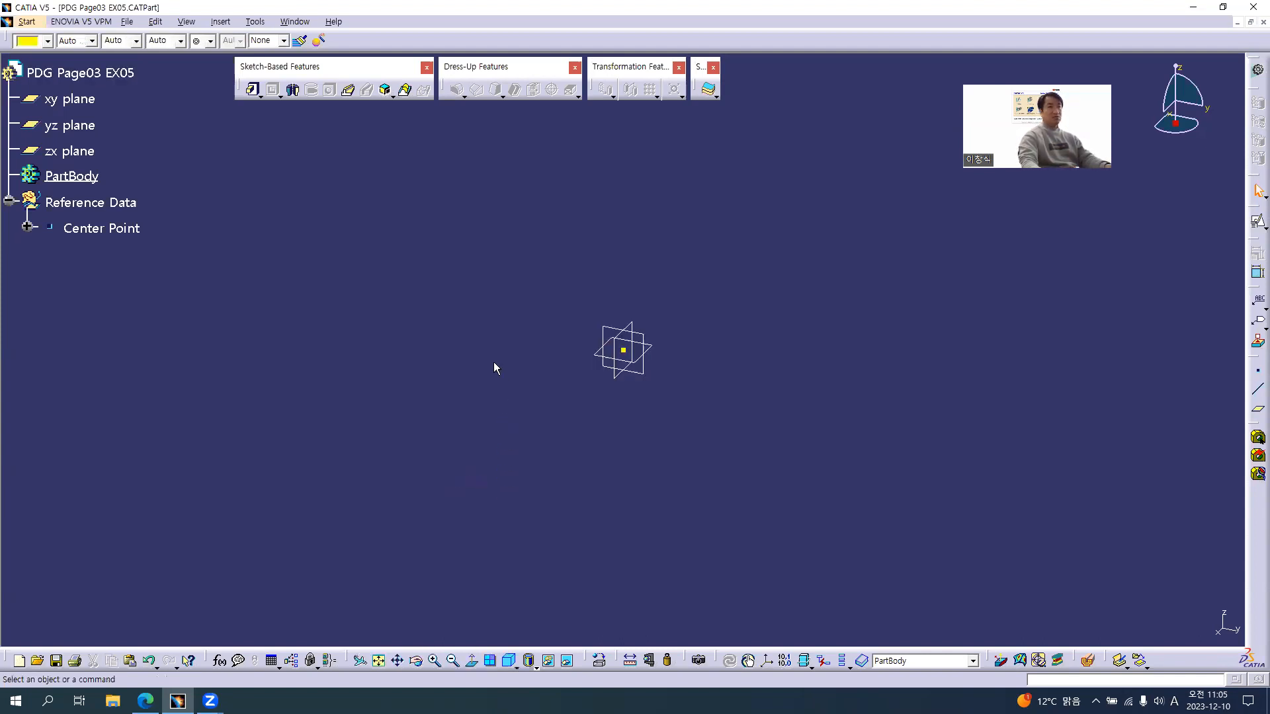
Step: Check the Solid EX21 drawing's plan and elevation in the browser, then compare them with the standard top and front views in CATIA V5
{"action": "key", "text": "alt+Tab"}
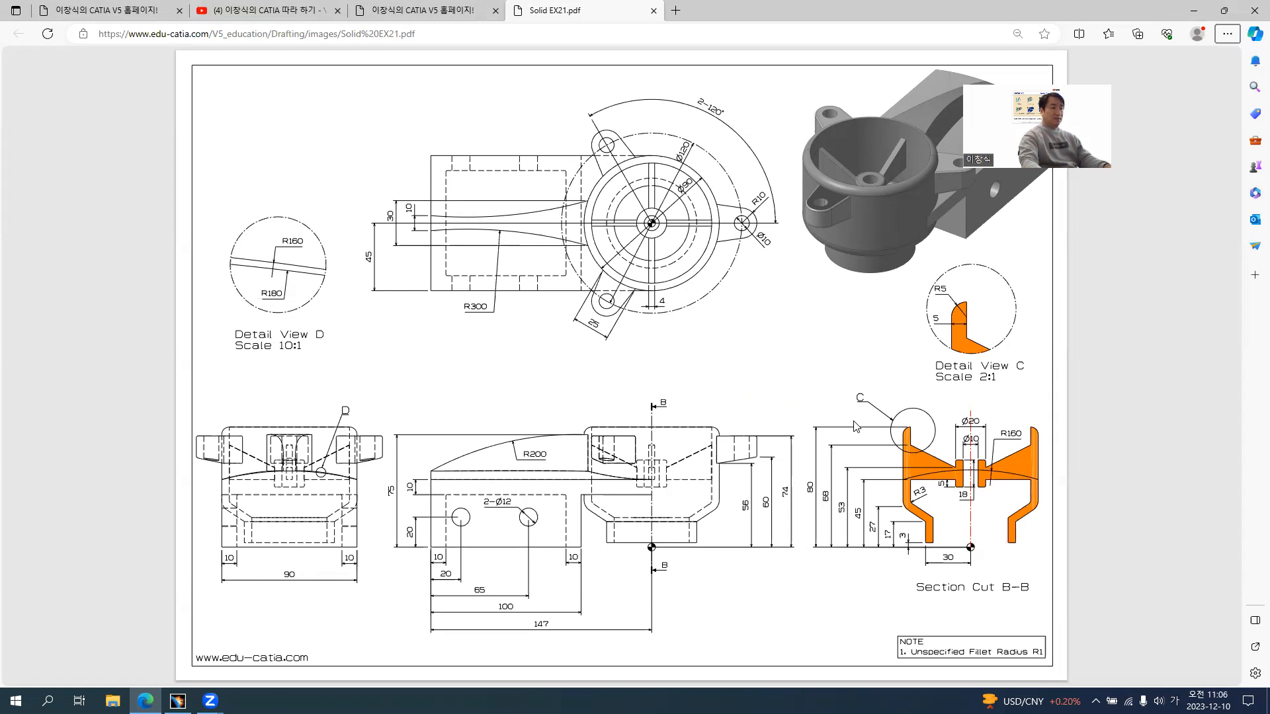
{"action": "scroll", "coordinate": [815, 402], "scroll_direction": "up", "scroll_amount": 1, "text": "ctrl"}
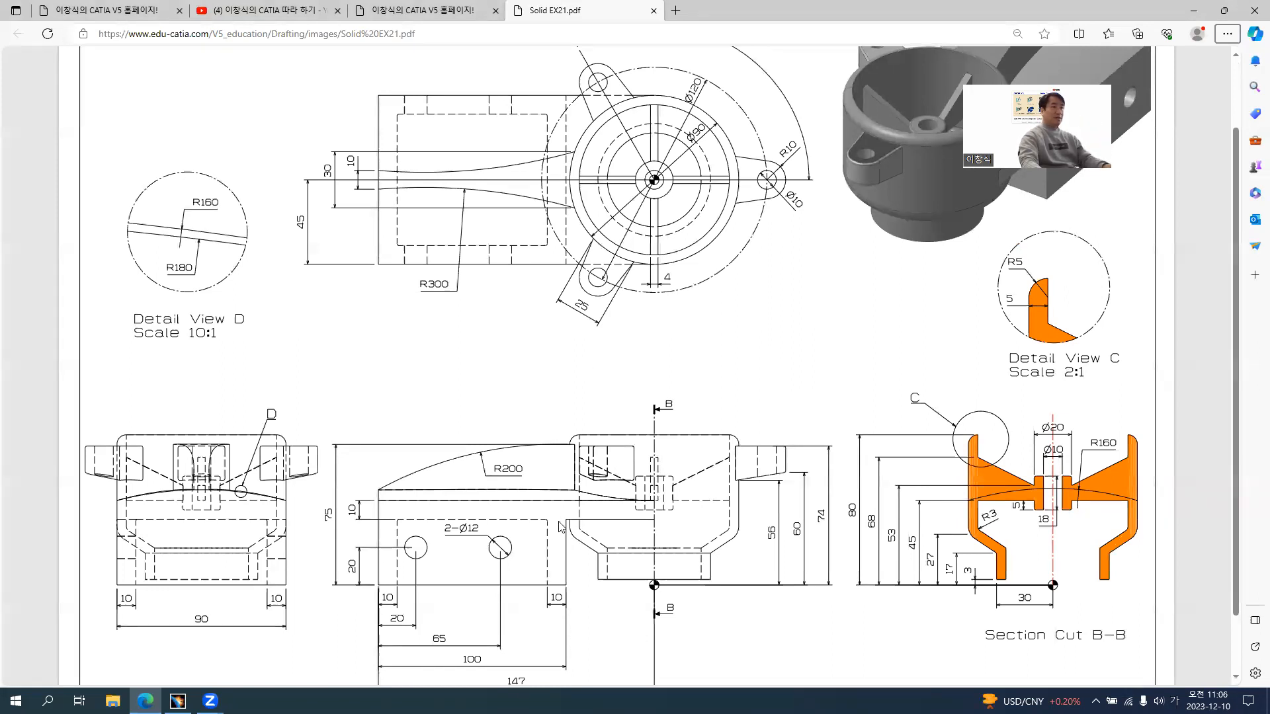
{"action": "key", "text": "alt+Tab"}
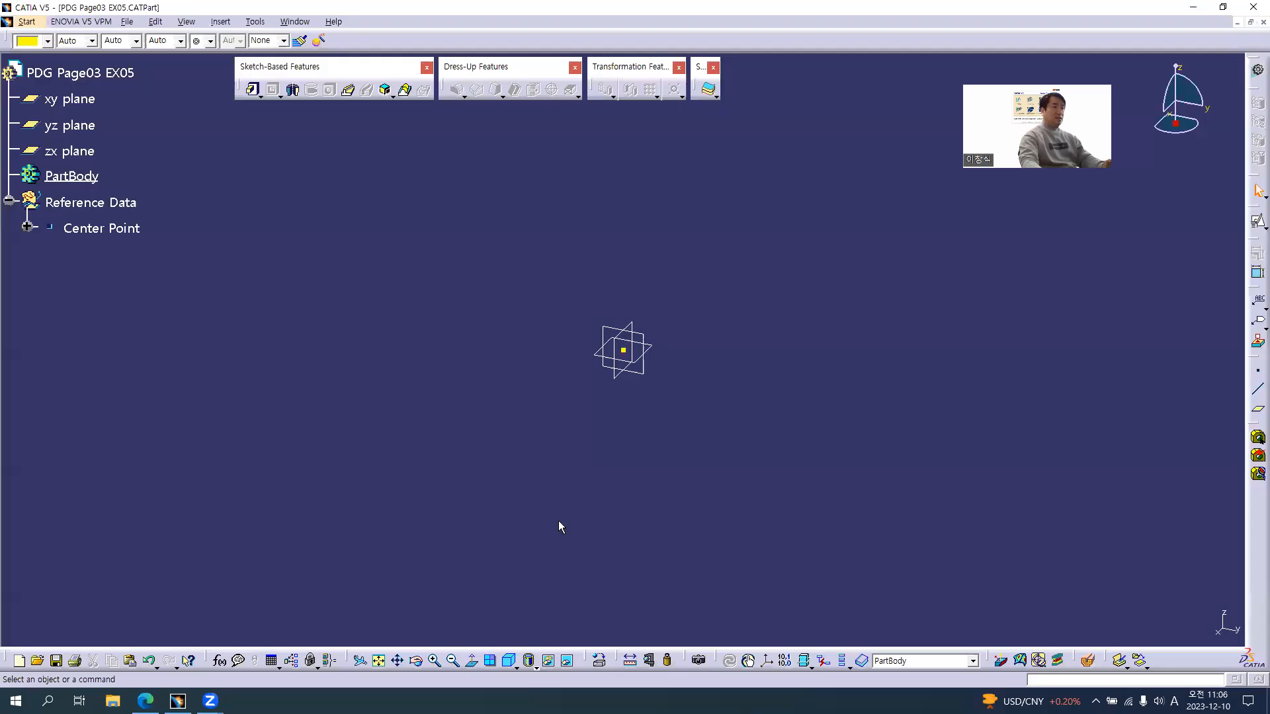
{"action": "left_click", "coordinate": [513, 669]}
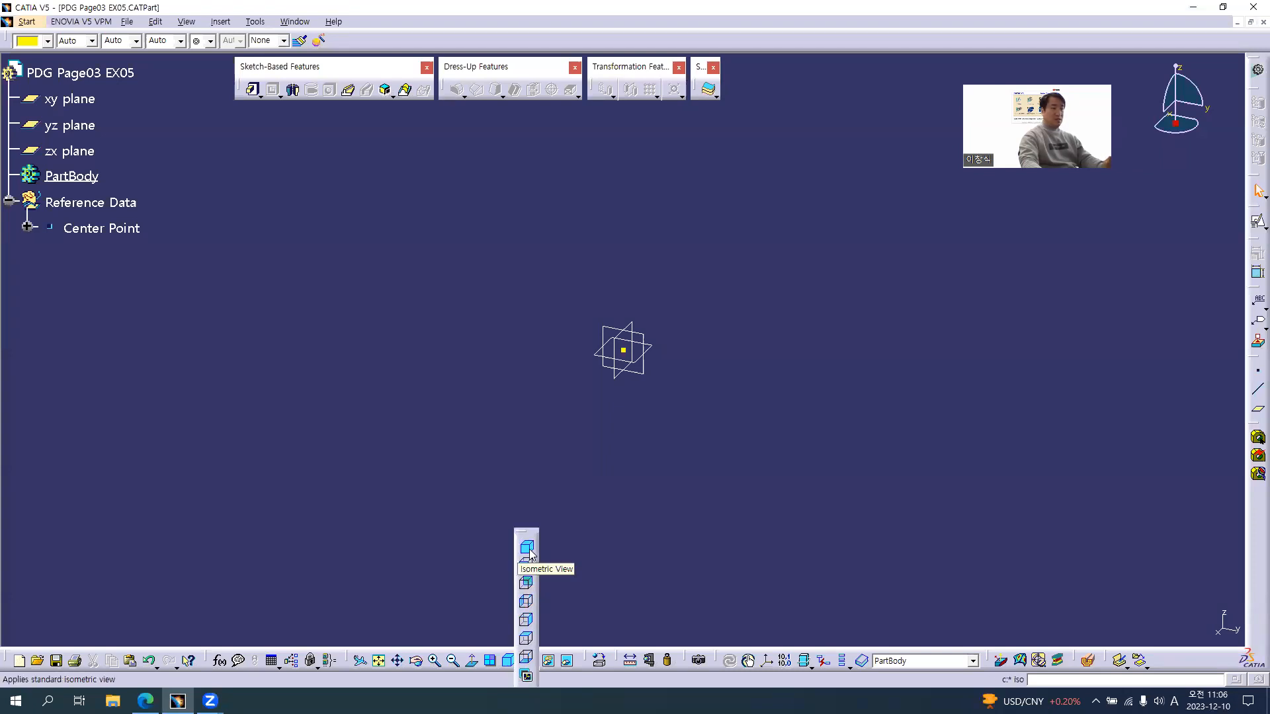
{"action": "left_click", "coordinate": [526, 640]}
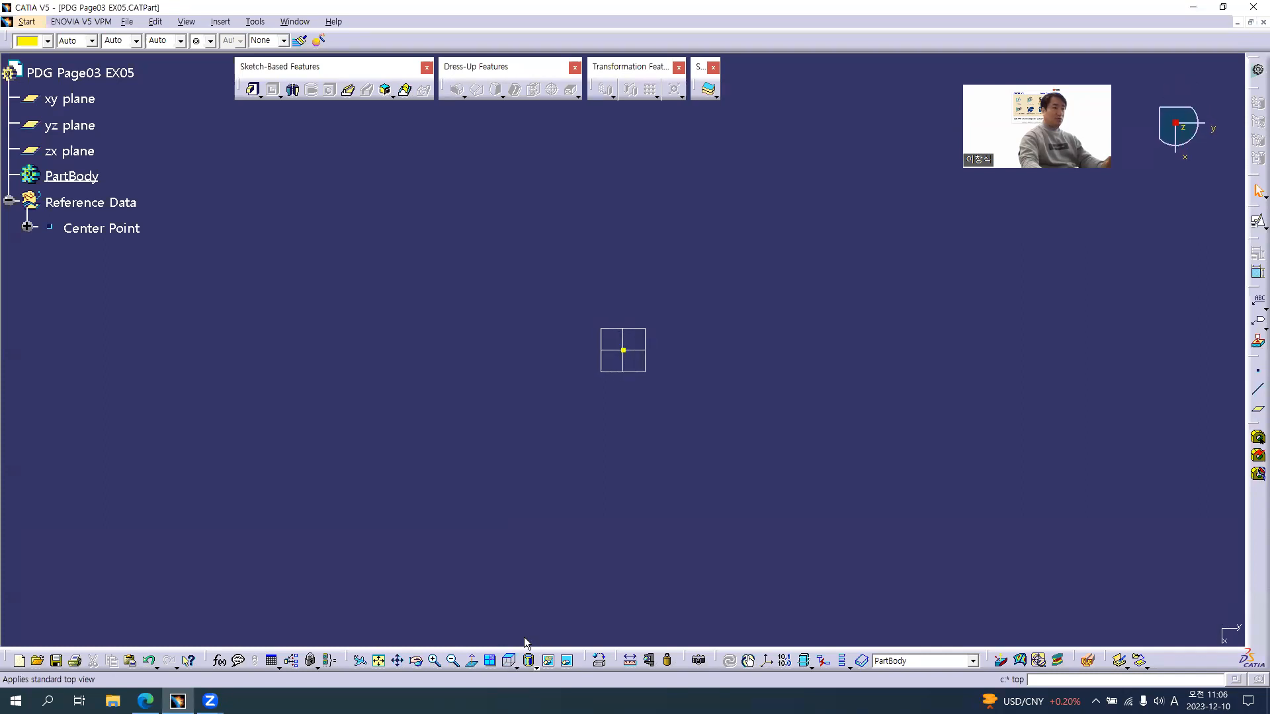
{"action": "left_click", "coordinate": [513, 667]}
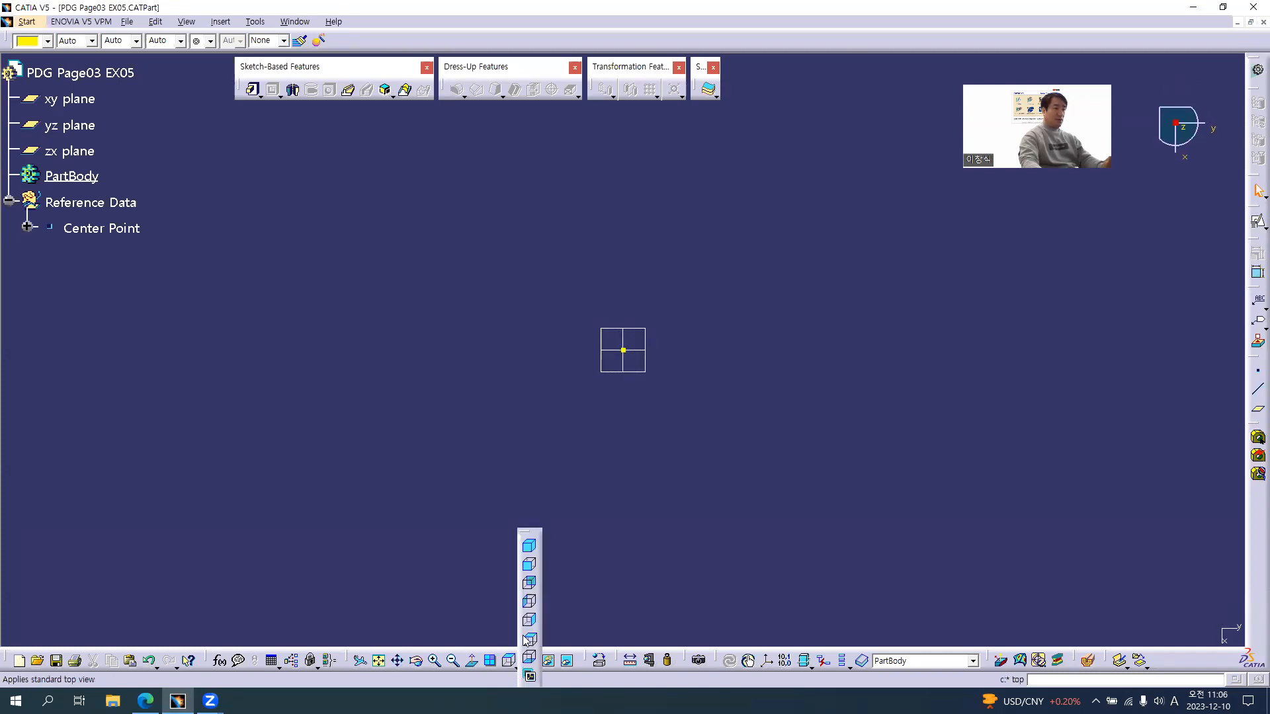
{"action": "left_click", "coordinate": [529, 566]}
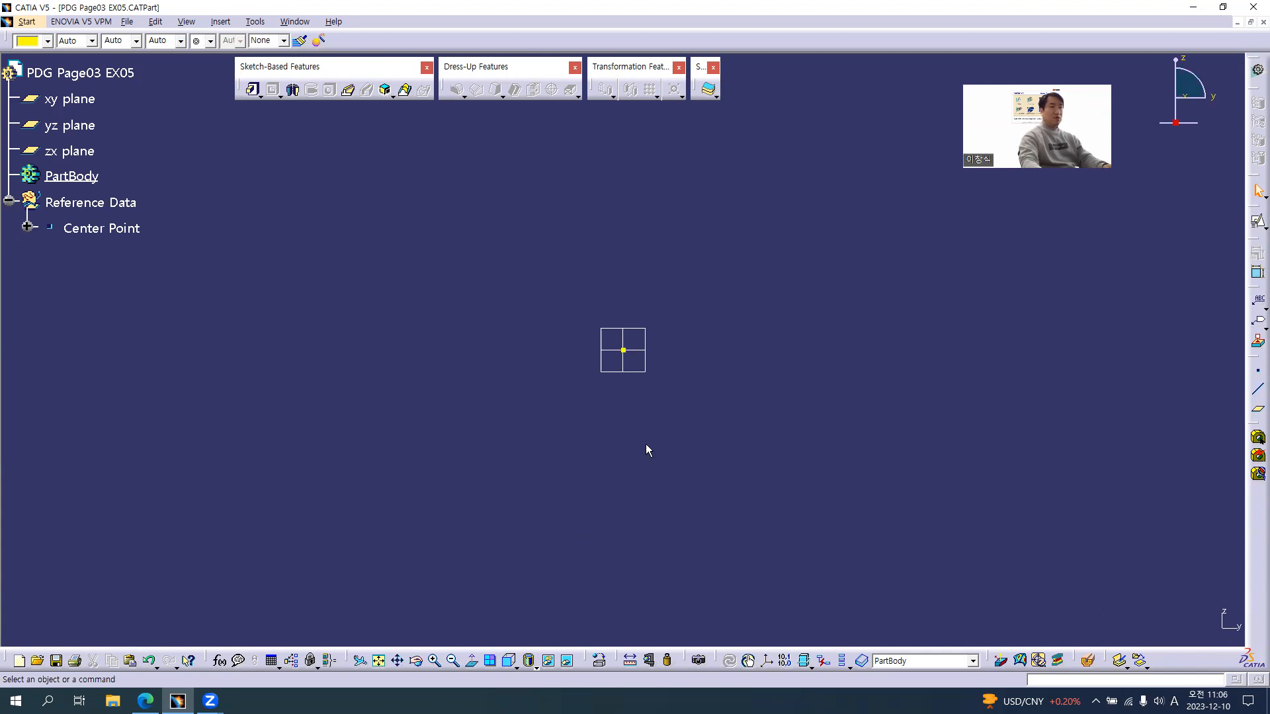
Step: Examine the drawing's elevation and Section Cut B-B in the browser and compare their orientation with the reference planes in CATIA V5
{"action": "key", "text": "alt+Tab"}
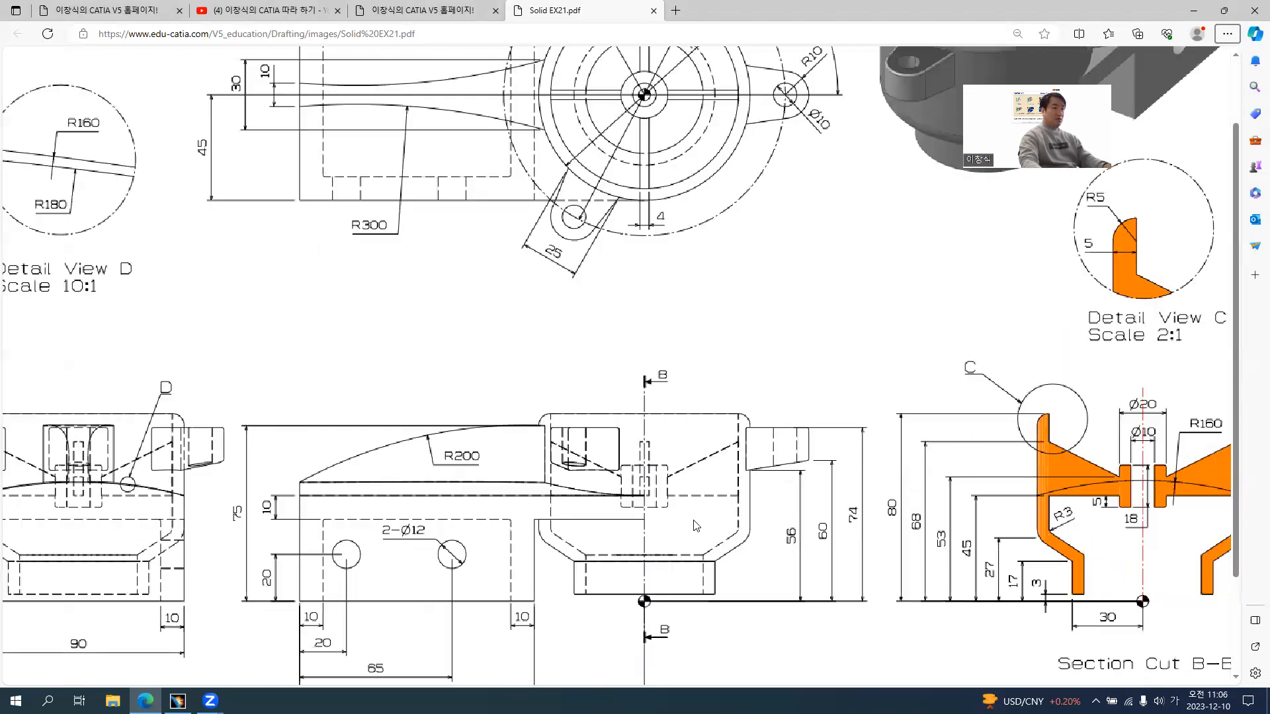
{"action": "scroll", "coordinate": [696, 526], "scroll_direction": "down", "scroll_amount": 1}
{"action": "scroll", "coordinate": [563, 397], "scroll_direction": "up", "scroll_amount": 1, "text": "ctrl"}
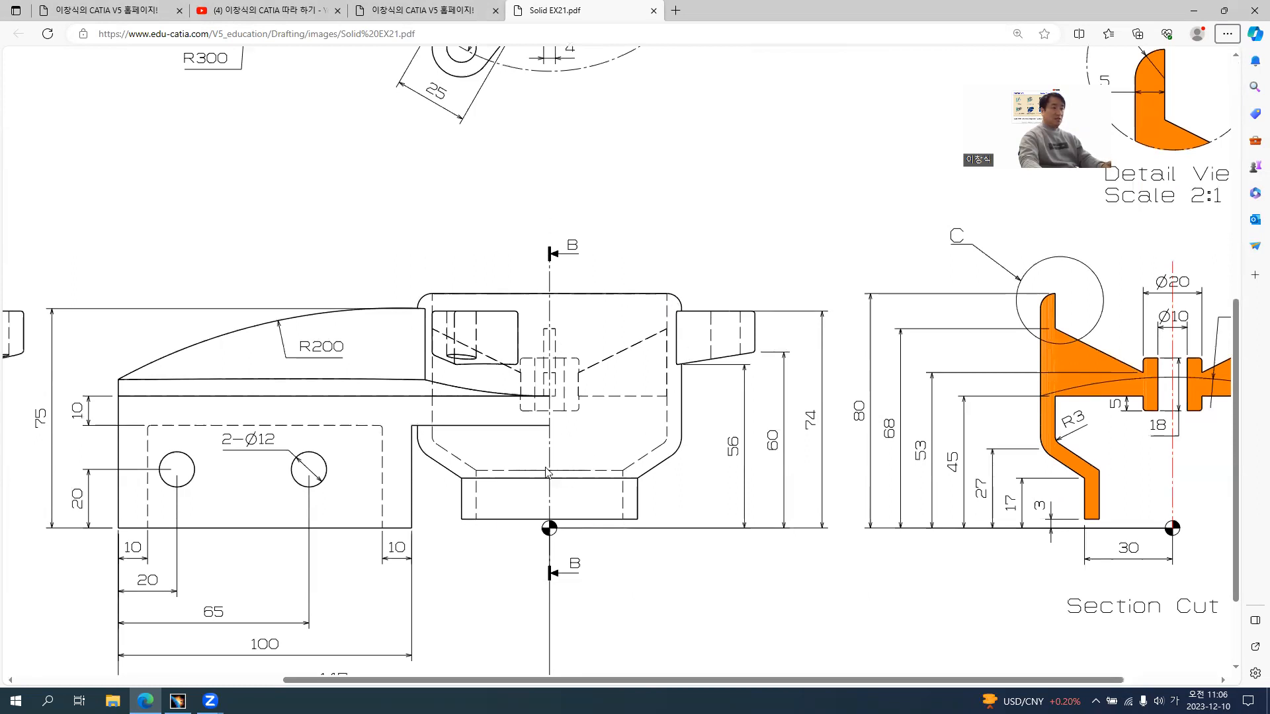
{"action": "scroll", "coordinate": [897, 437], "scroll_direction": "down", "scroll_amount": 1, "text": "ctrl"}
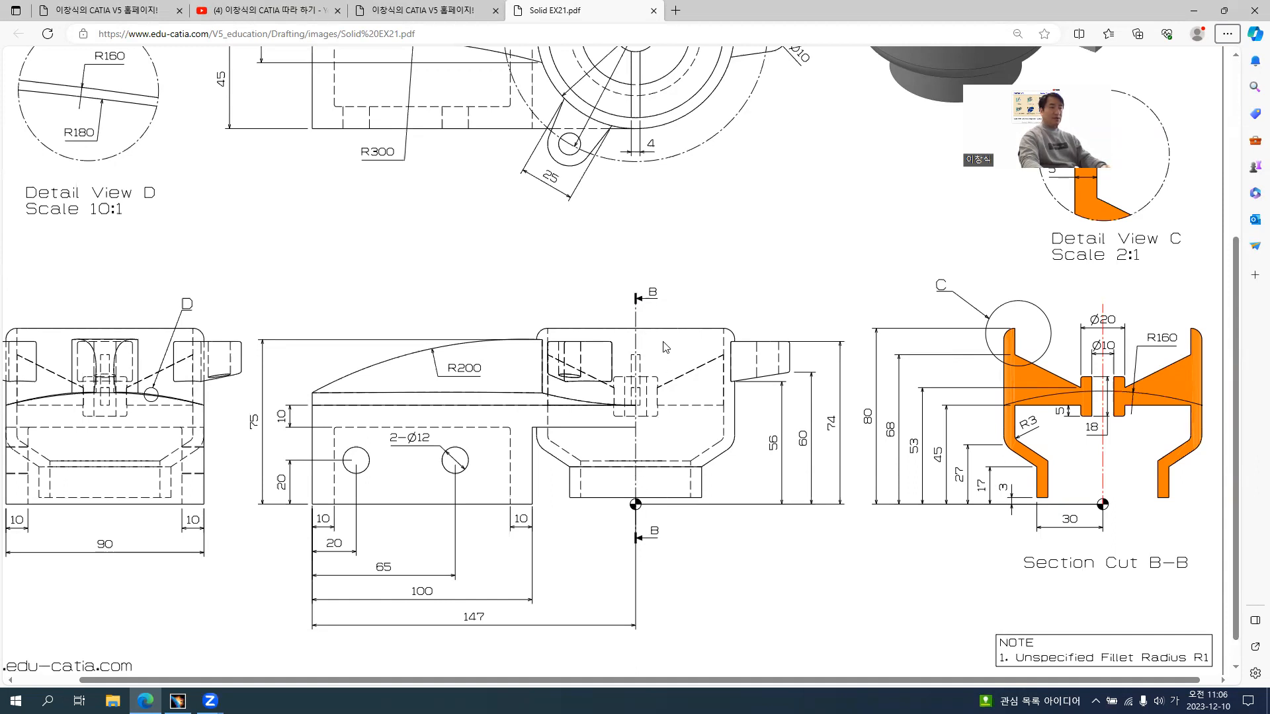
{"action": "key", "text": "alt+Tab"}
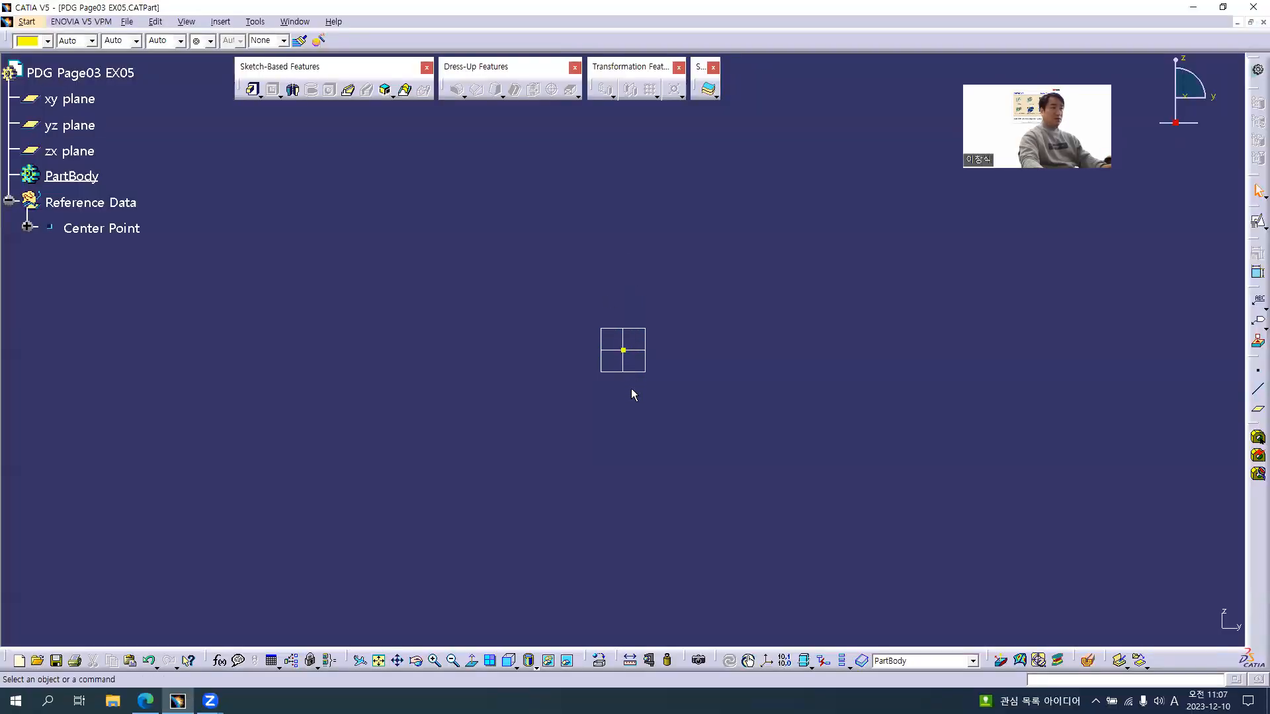
{"action": "key", "text": "alt+Tab"}
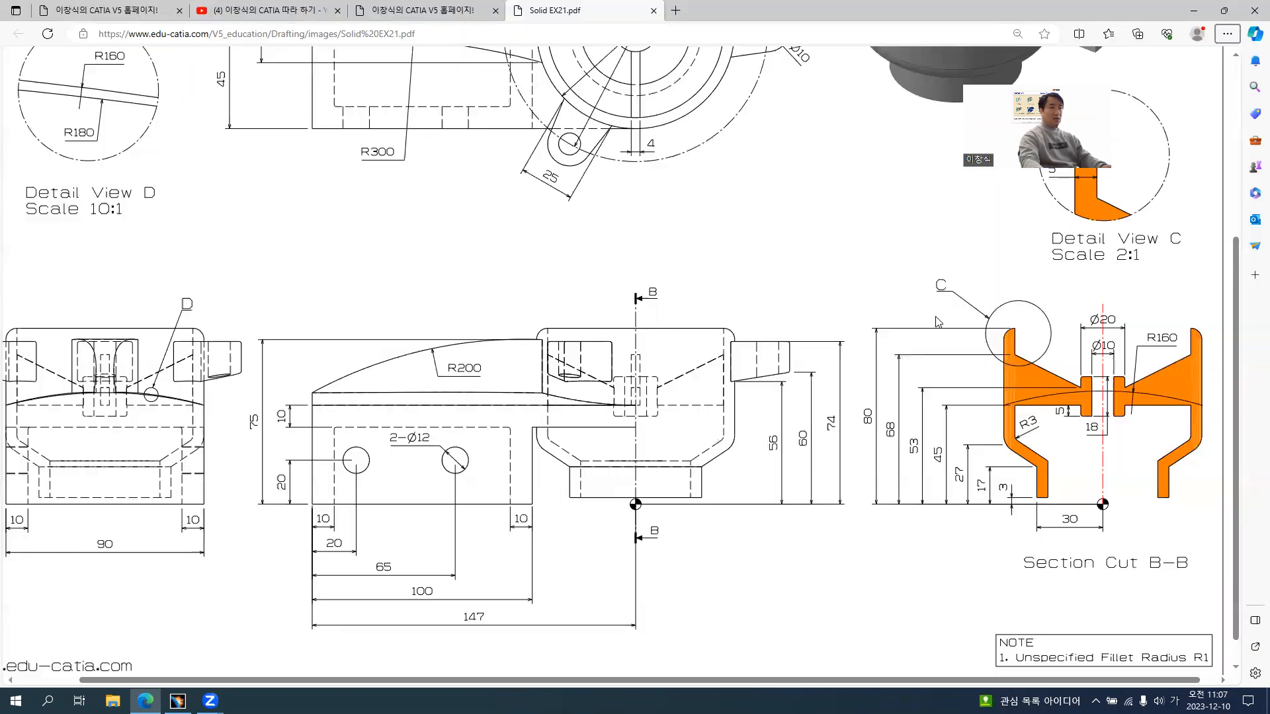
{"action": "key", "text": "alt+Tab"}
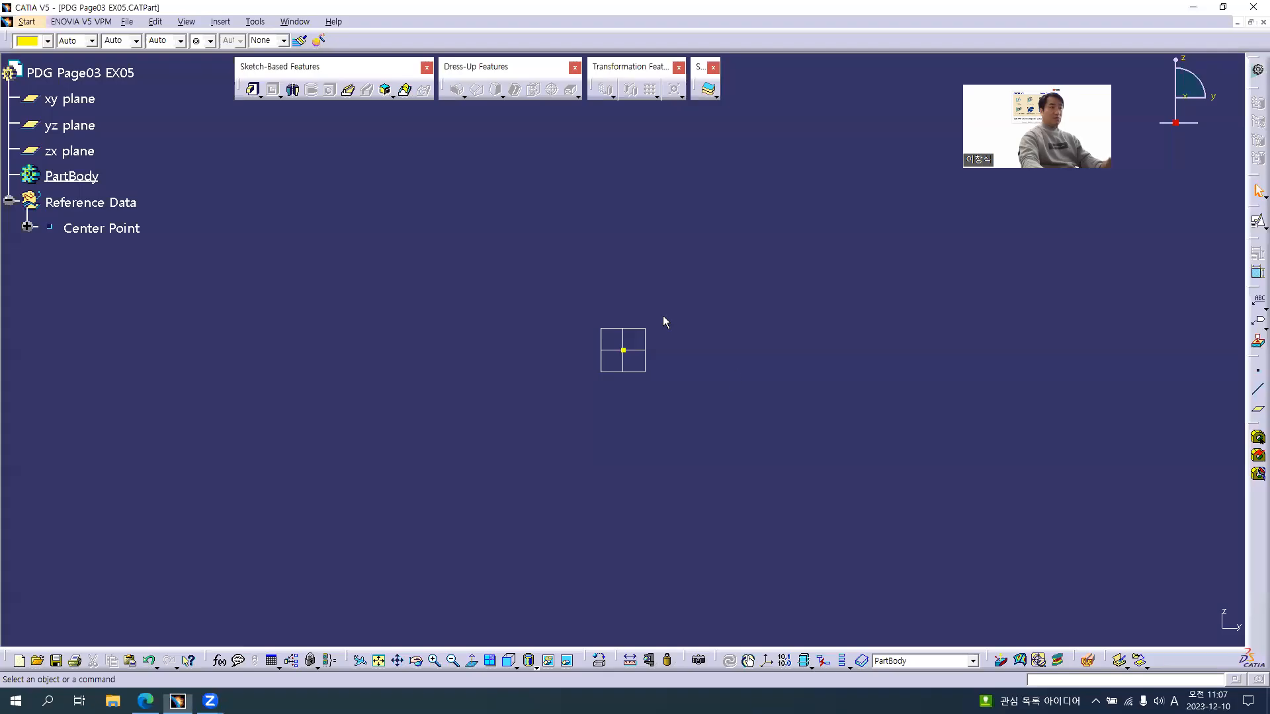
{"action": "middle_click_drag", "start_coordinate": [812, 364], "coordinate": [948, 313]}
{"action": "middle_click_drag", "start_coordinate": [812, 340], "coordinate": [789, 346]}
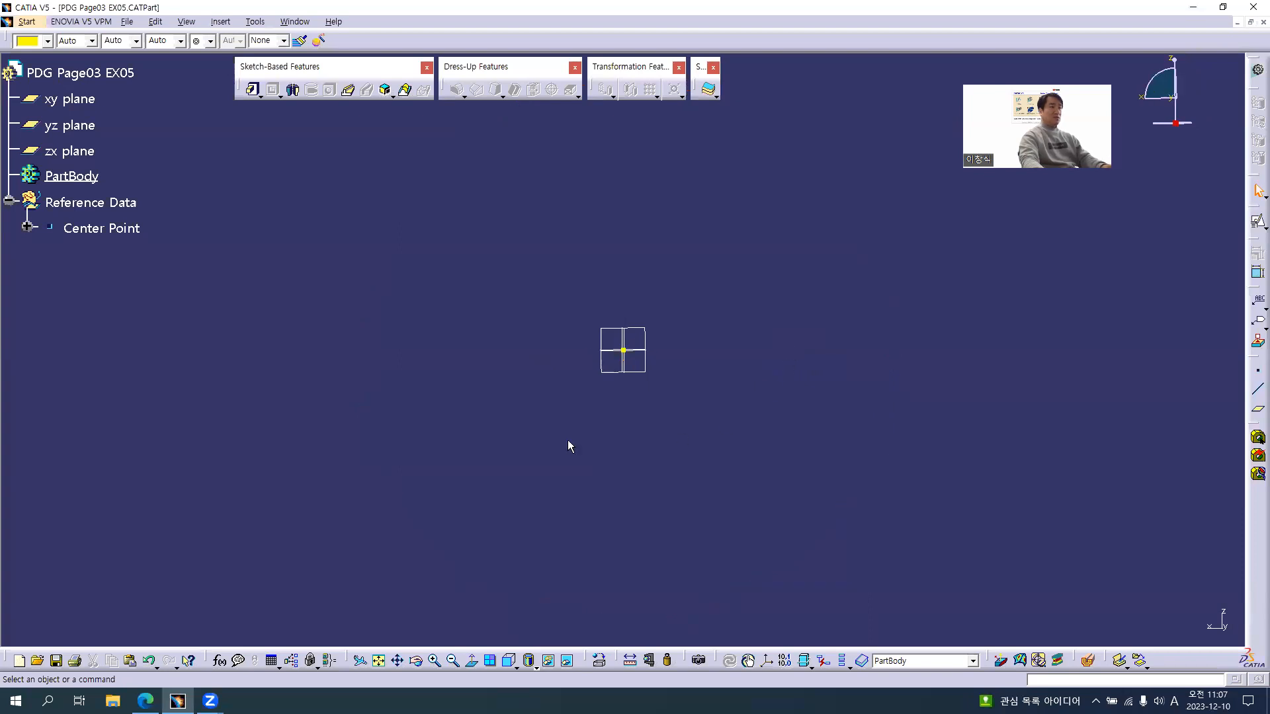
{"action": "key", "text": "alt+Tab"}
{"action": "scroll", "coordinate": [1131, 427], "scroll_direction": "up", "scroll_amount": 2, "text": "ctrl"}
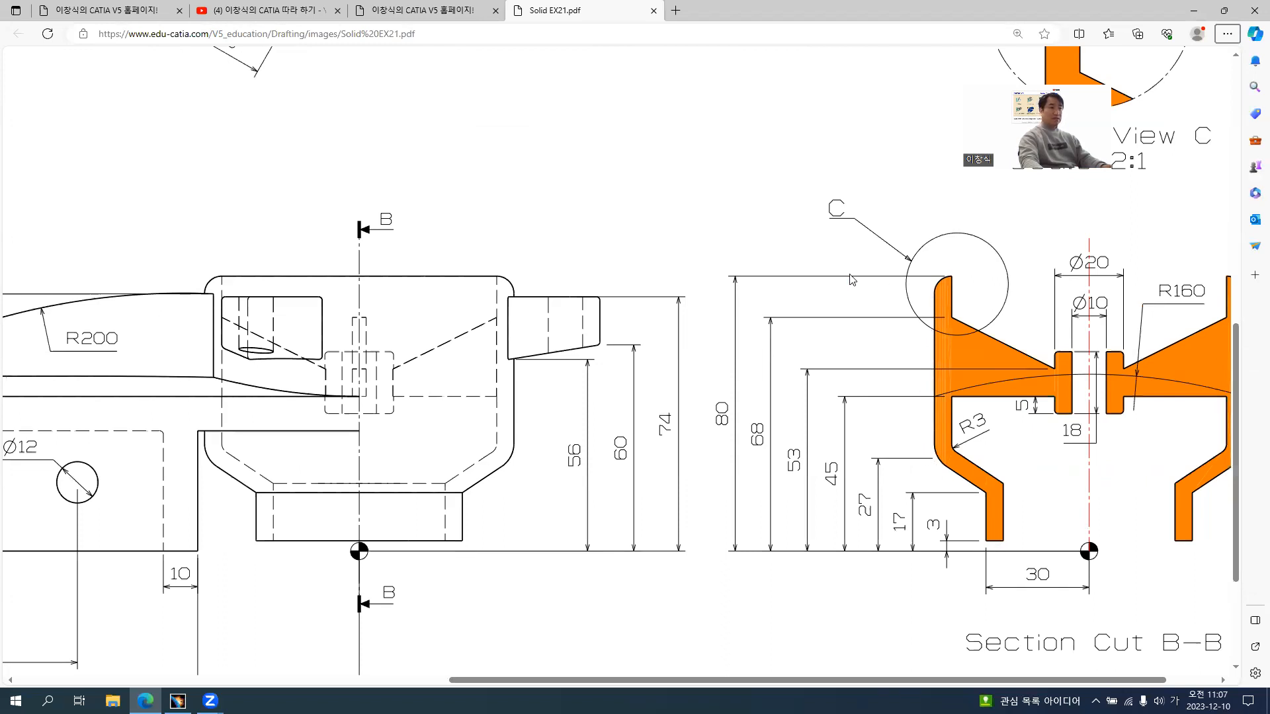
{"action": "key", "text": "alt+Tab"}
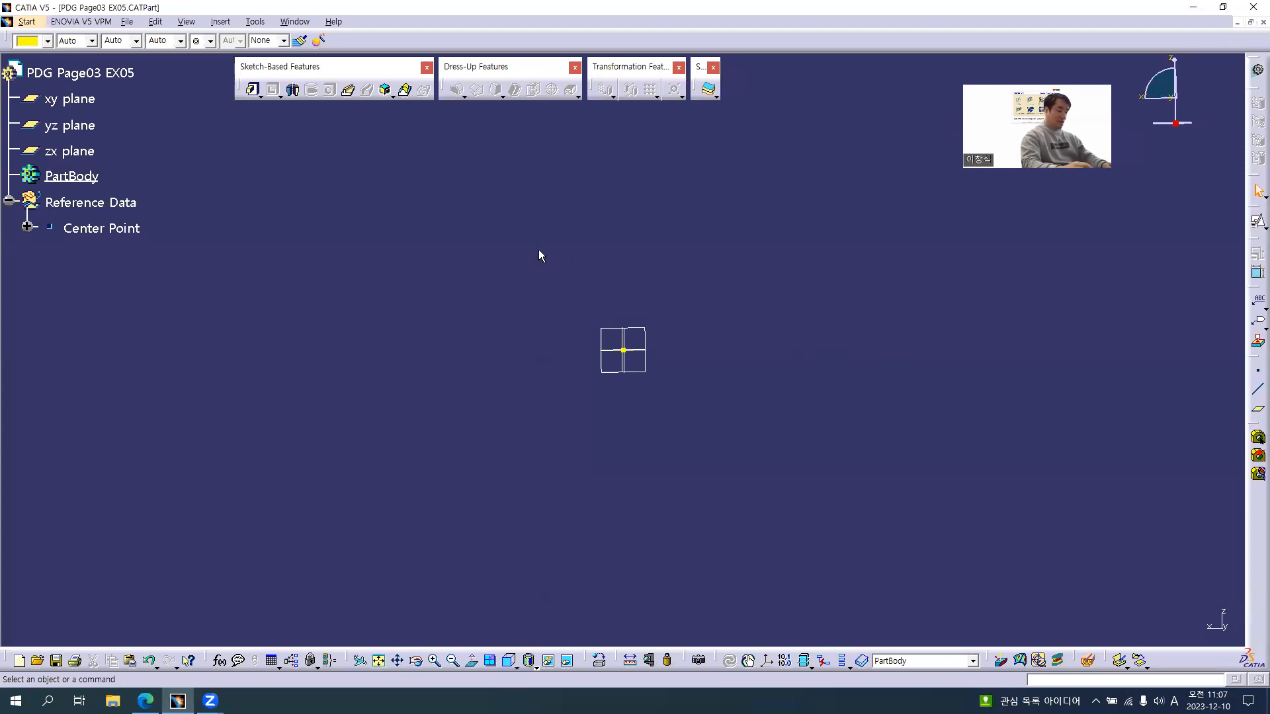
Step: Insert a new body and open a positioned sketch on the zx plane, with its origin projected from Center Point
{"action": "key", "text": "alt+i"}
{"action": "key", "text": "Return"}
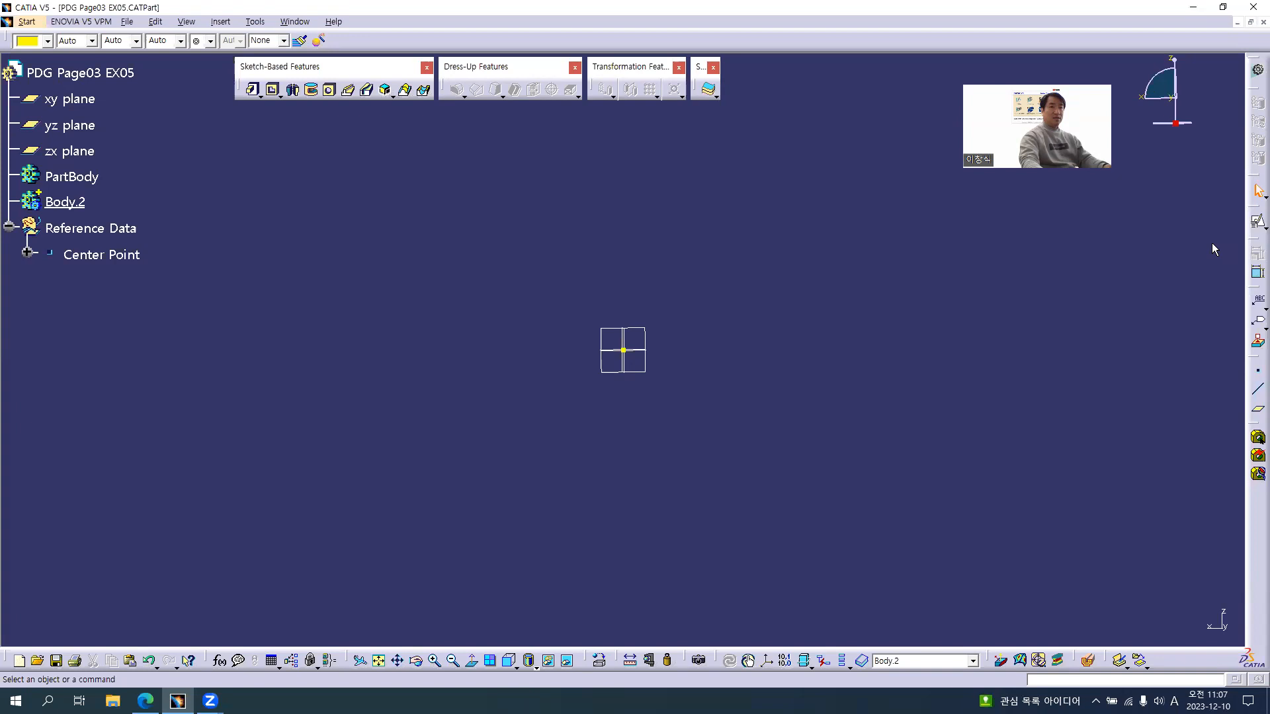
{"action": "left_click", "coordinate": [1258, 222]}
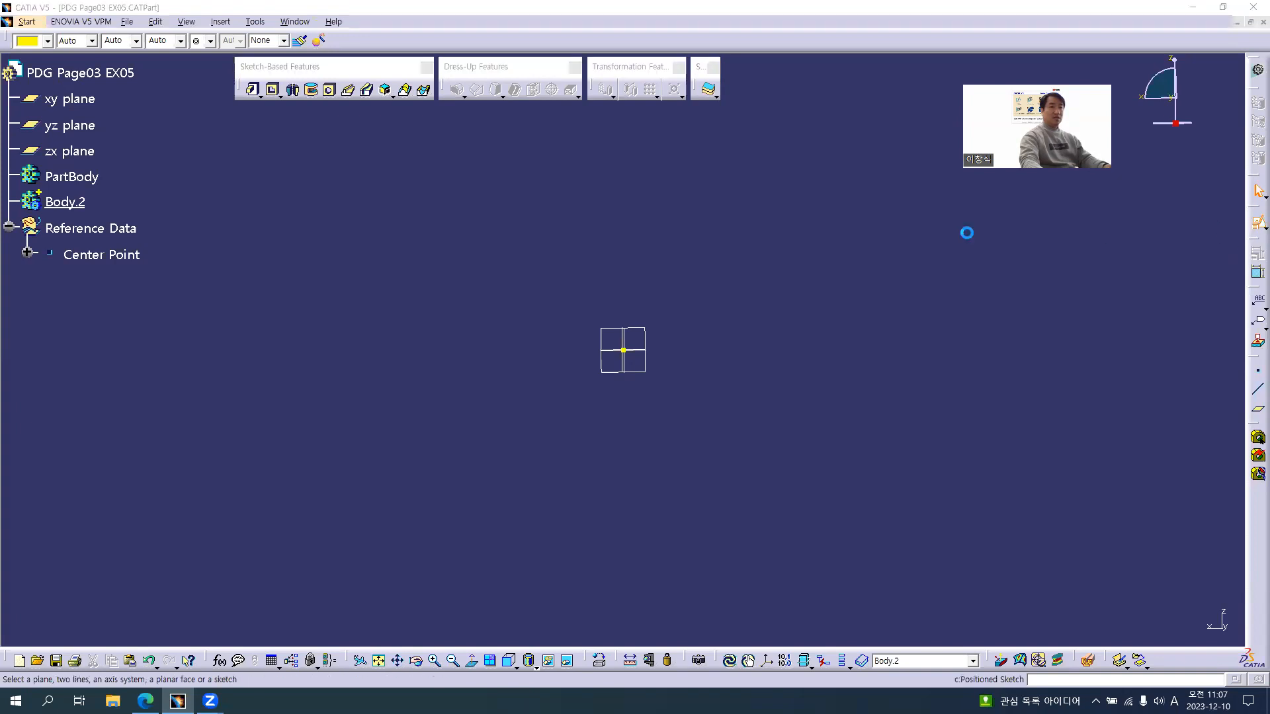
{"action": "left_click", "coordinate": [651, 335]}
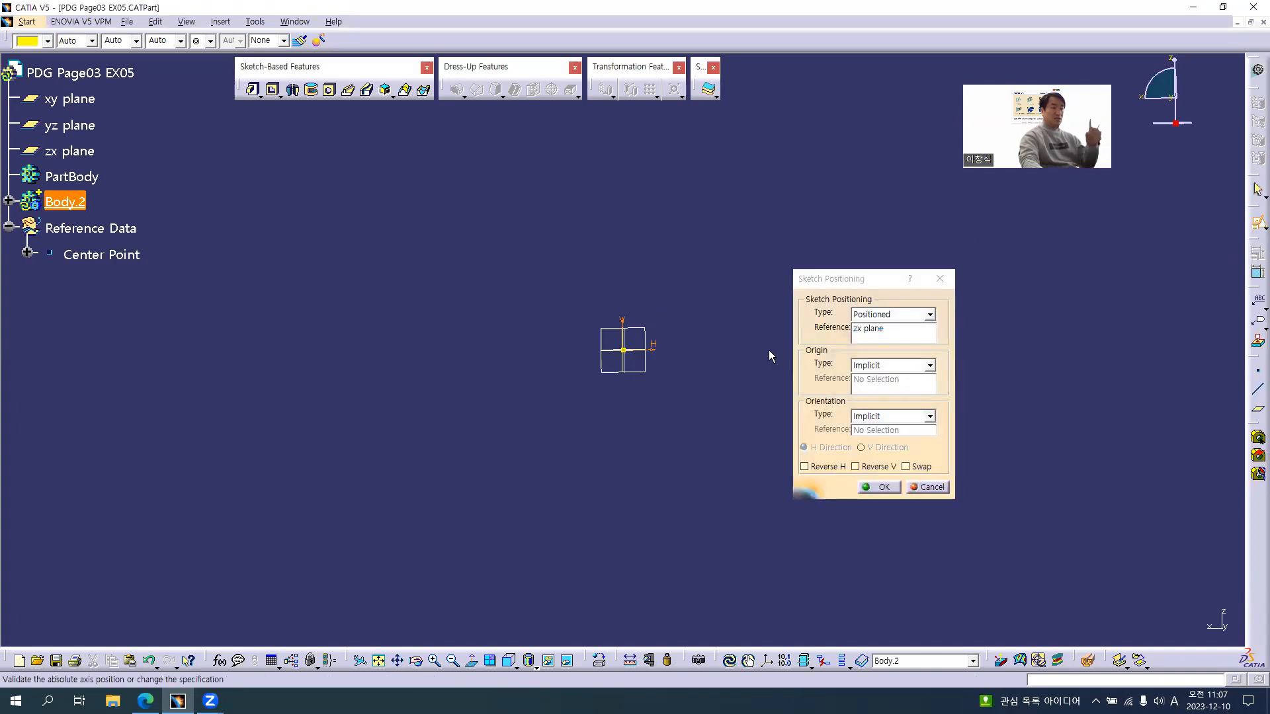
{"action": "left_click", "coordinate": [878, 369]}
{"action": "left_click", "coordinate": [881, 398]}
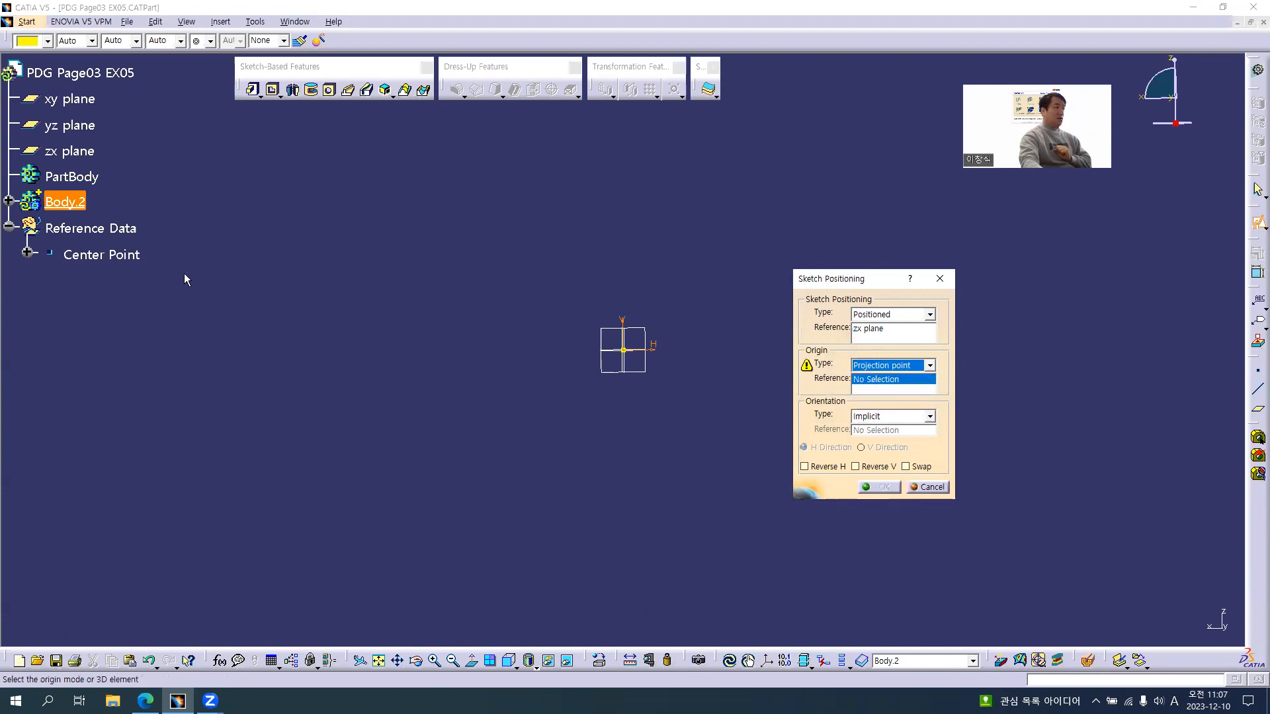
{"action": "left_click", "coordinate": [112, 258]}
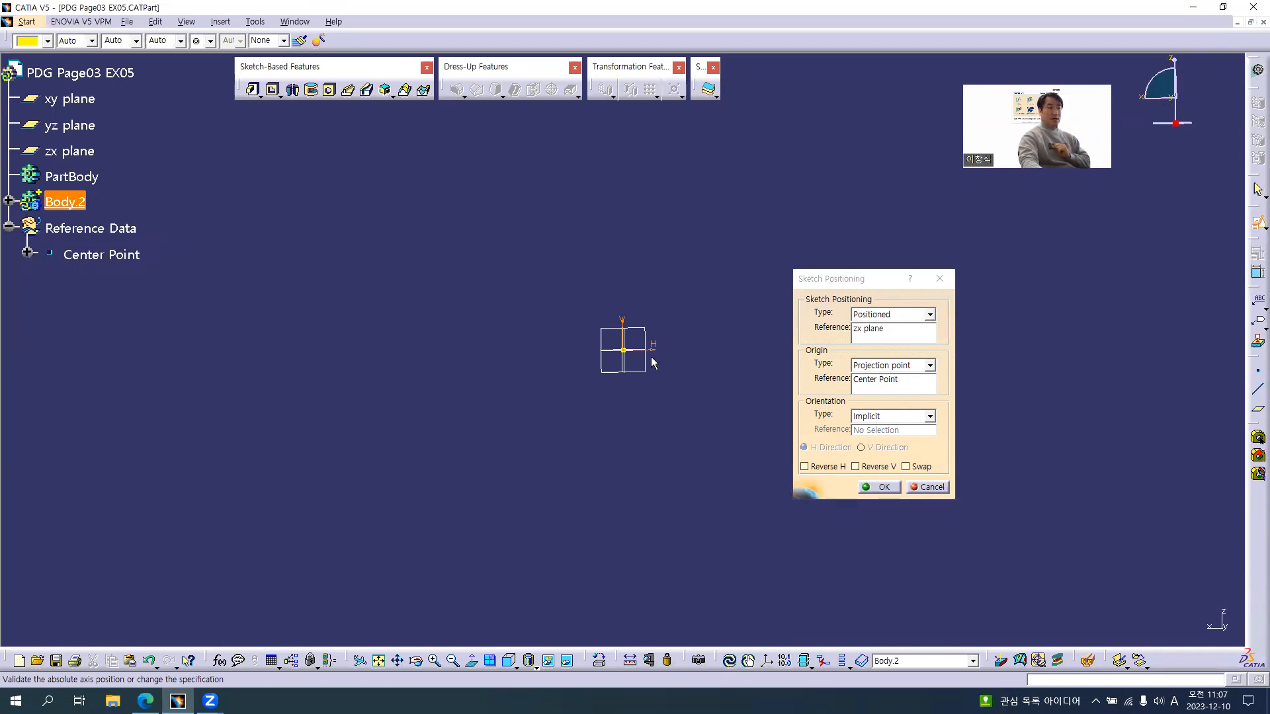
{"action": "left_click", "coordinate": [883, 488]}
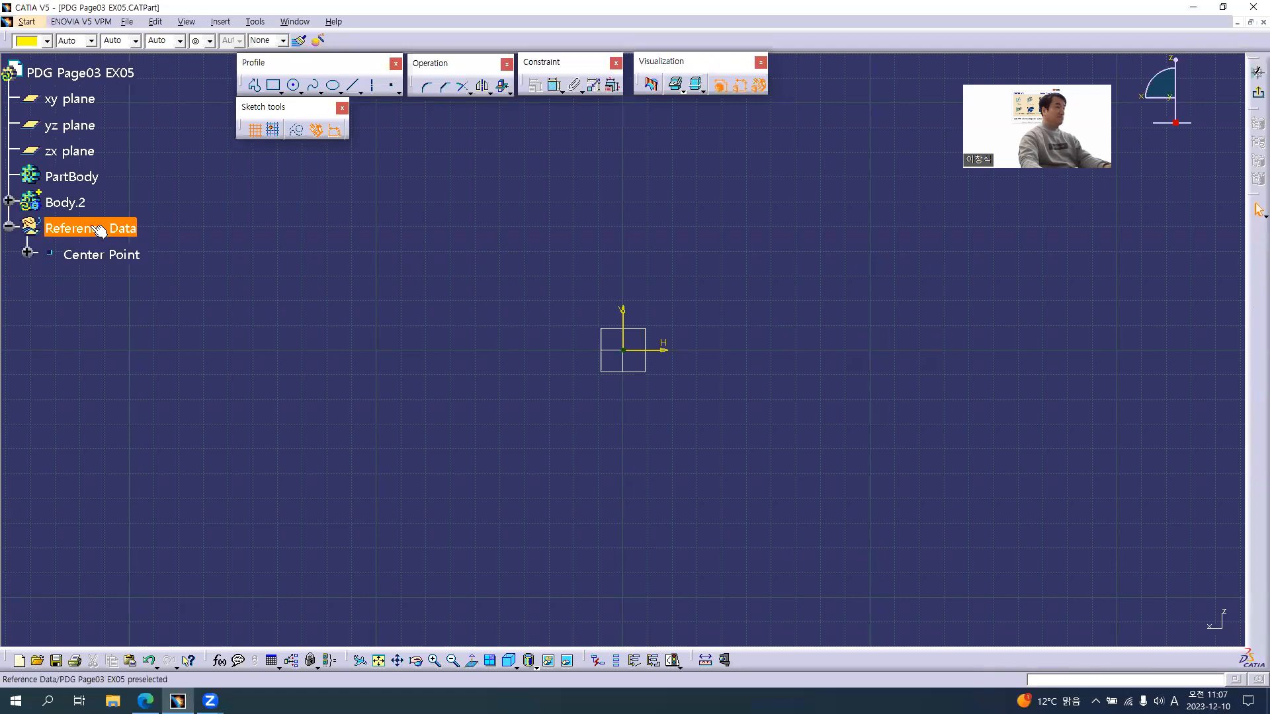
Step: Following the browser drawing's Section Cut B-B, sketch a vertical-slanted-vertical profile on the negative H side with vertices about 3, 17, 36 and 82 mm high
{"action": "key", "text": "alt+Tab"}
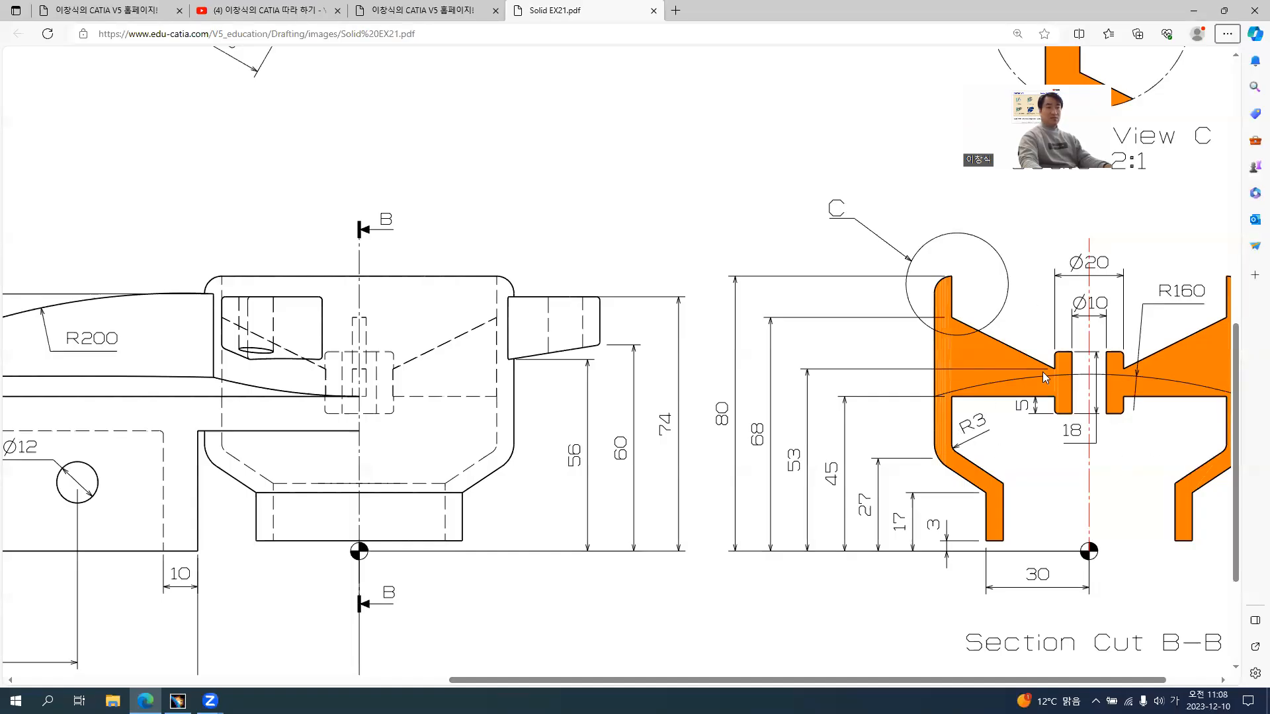
{"action": "scroll", "coordinate": [913, 404], "scroll_direction": "right", "scroll_amount": 2}
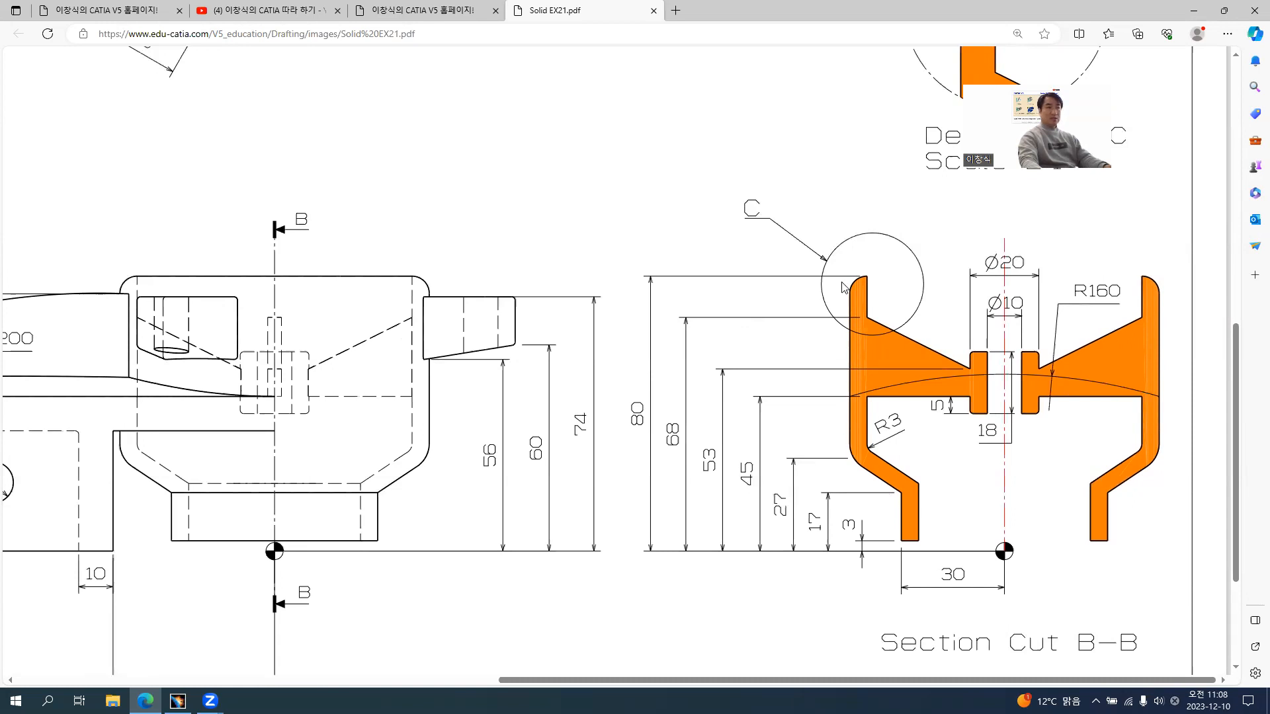
{"action": "key", "text": "alt+Tab"}
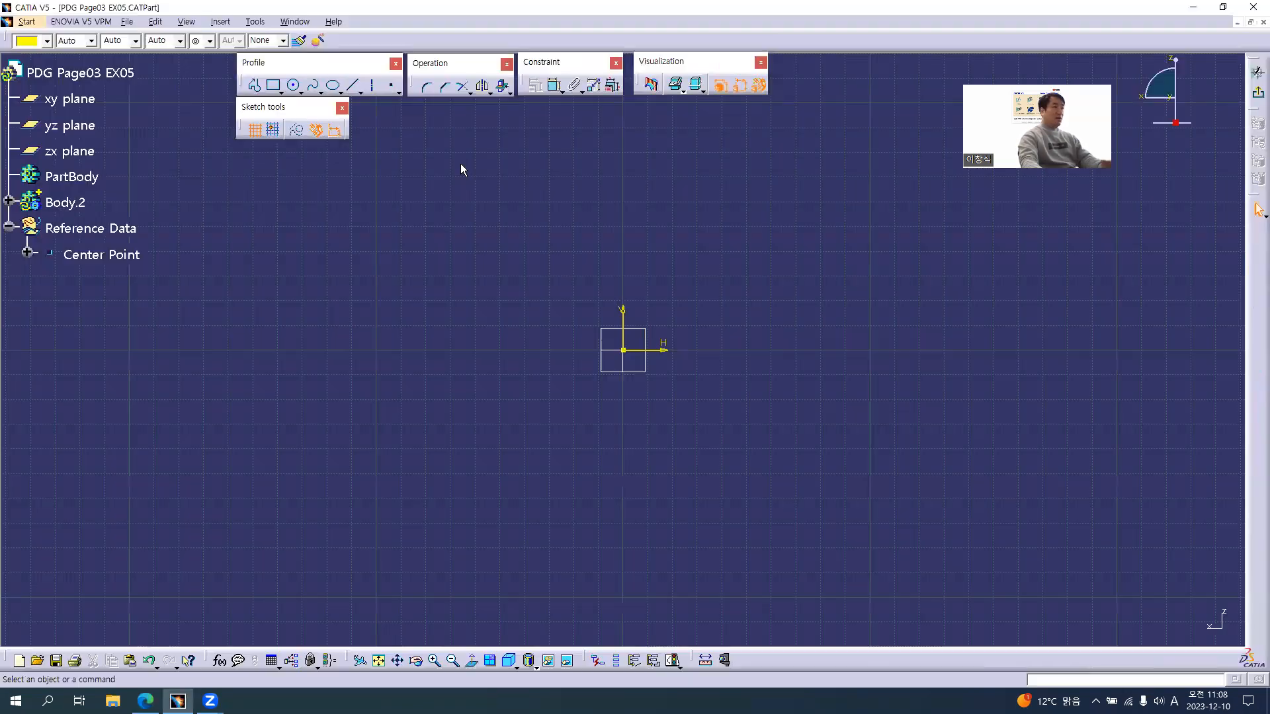
{"action": "left_click", "coordinate": [255, 84]}
{"action": "middle_click_drag", "start_coordinate": [591, 235], "coordinate": [638, 317]}
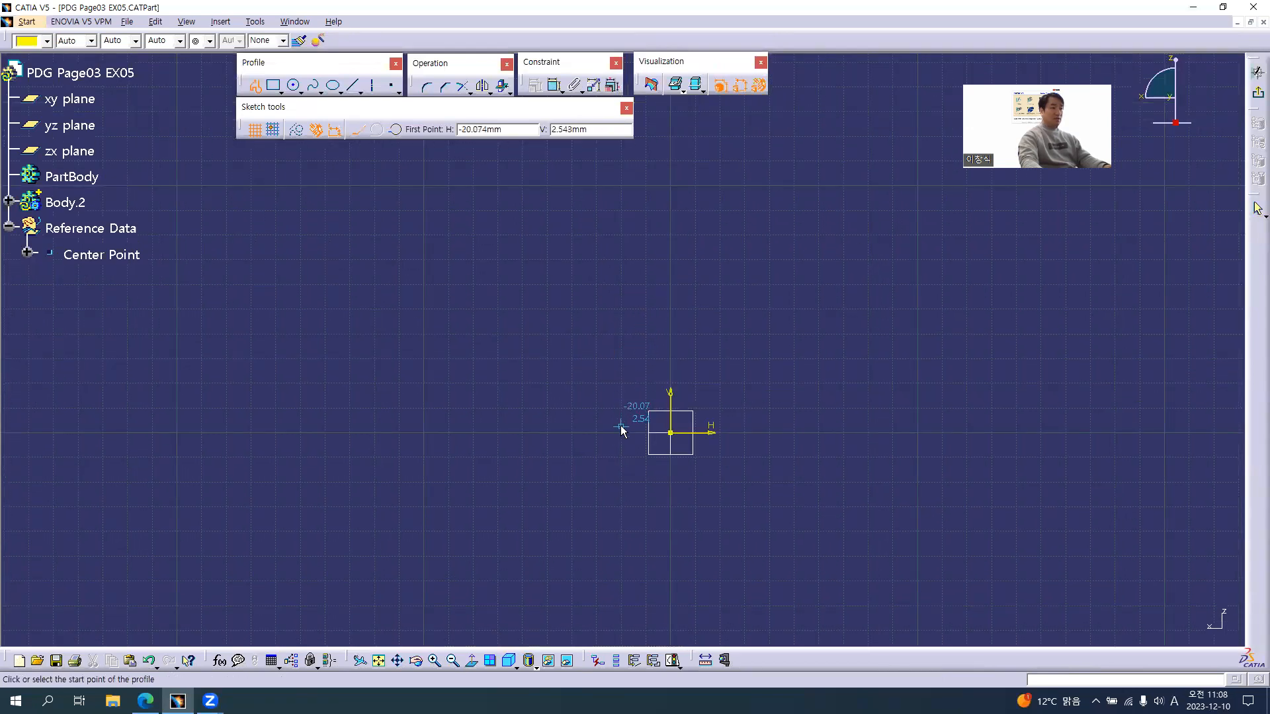
{"action": "key", "text": "alt+Tab"}
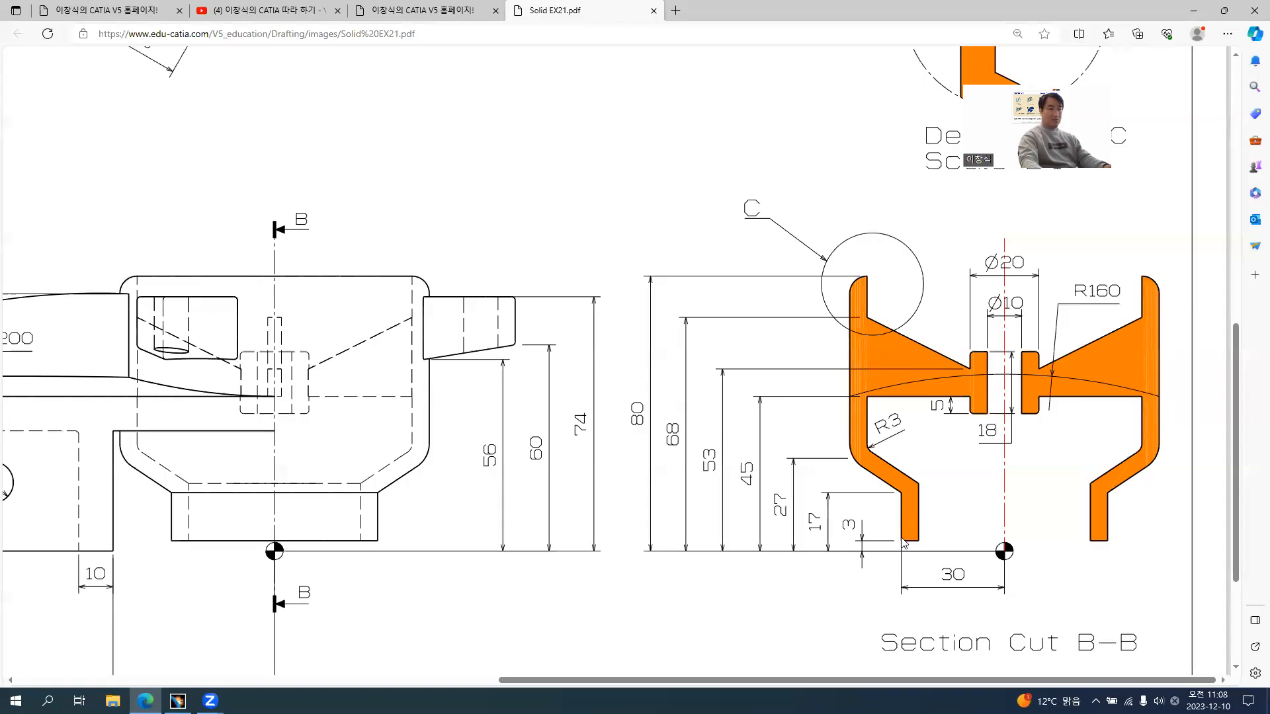
{"action": "key", "text": "alt+Tab"}
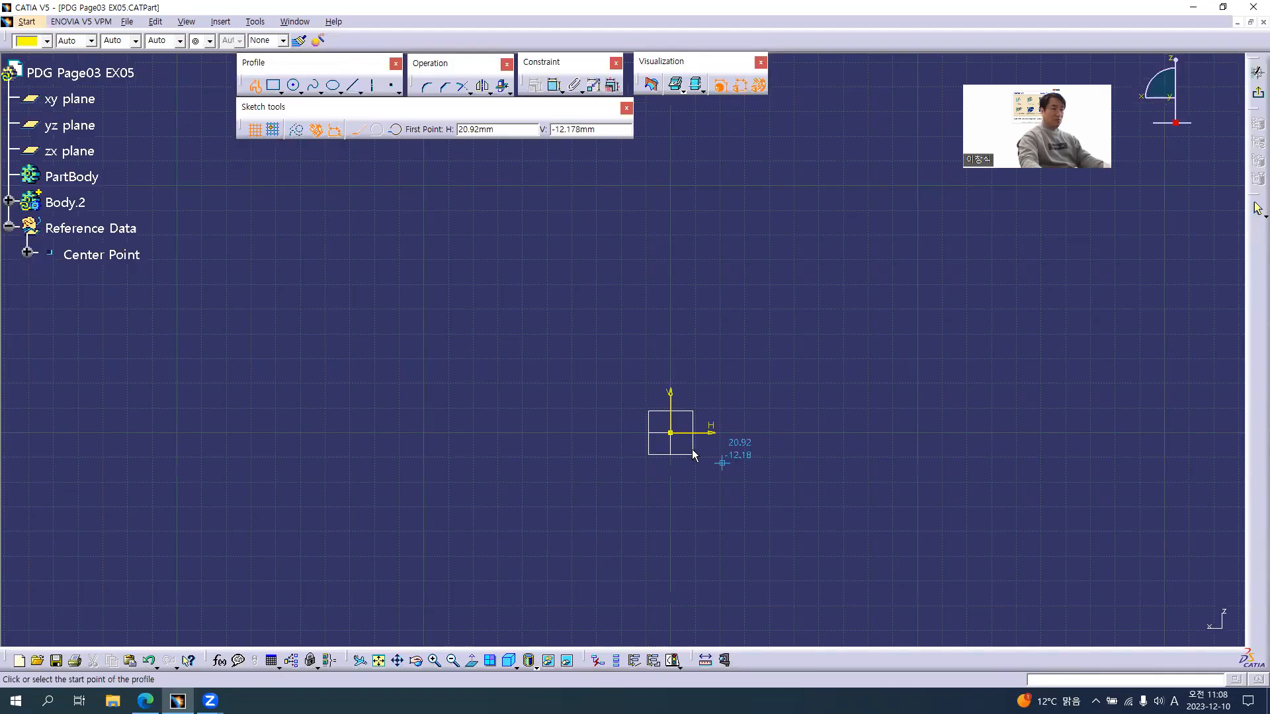
{"action": "left_click", "coordinate": [597, 427]}
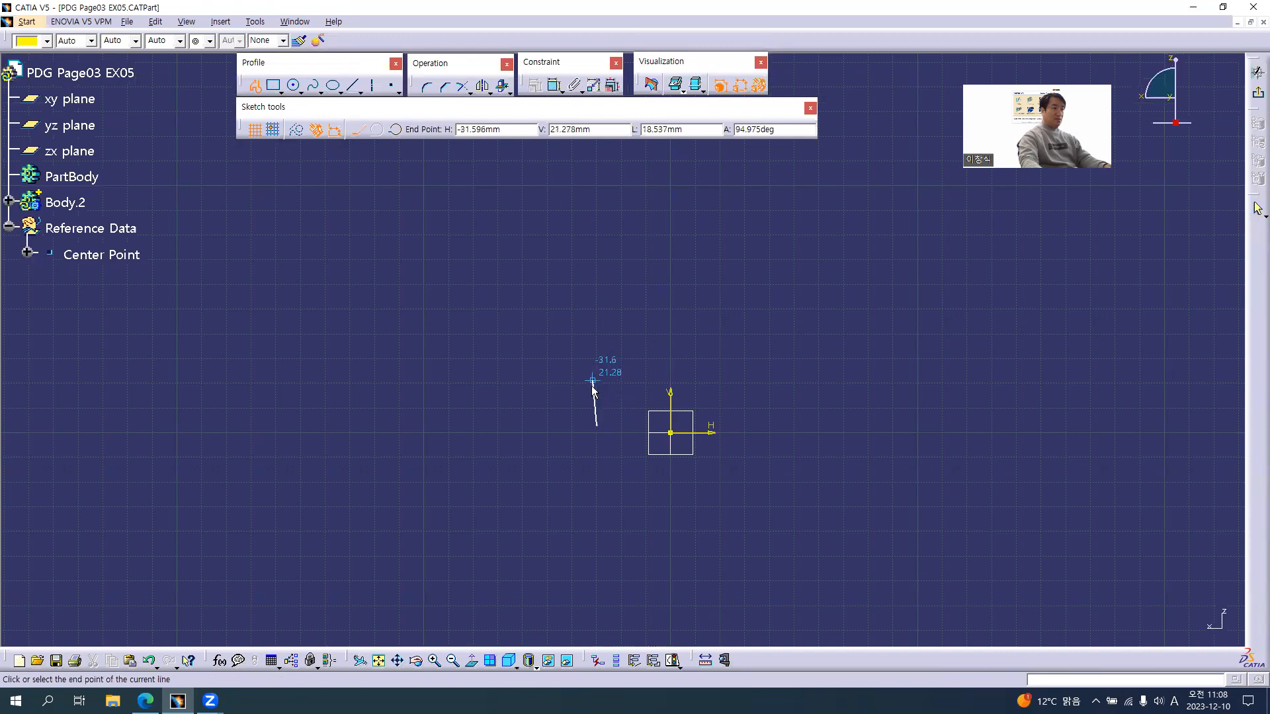
{"action": "left_click", "coordinate": [596, 390]}
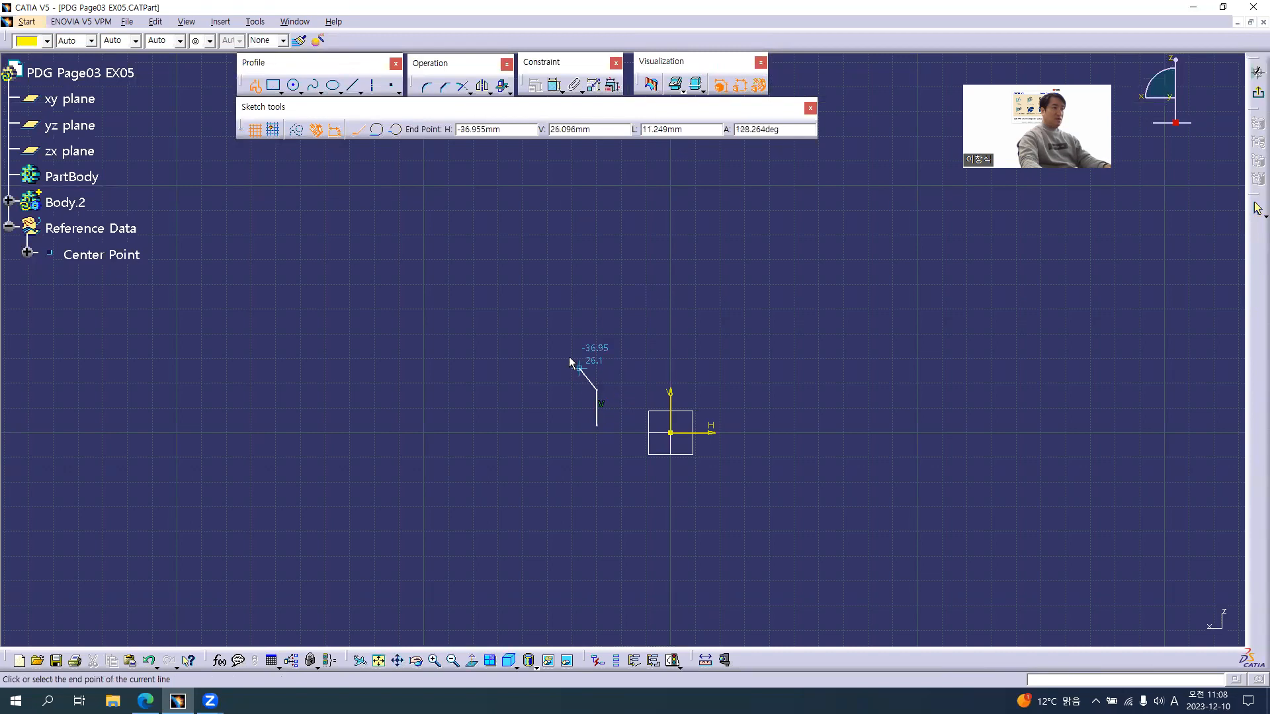
{"action": "left_click", "coordinate": [548, 345]}
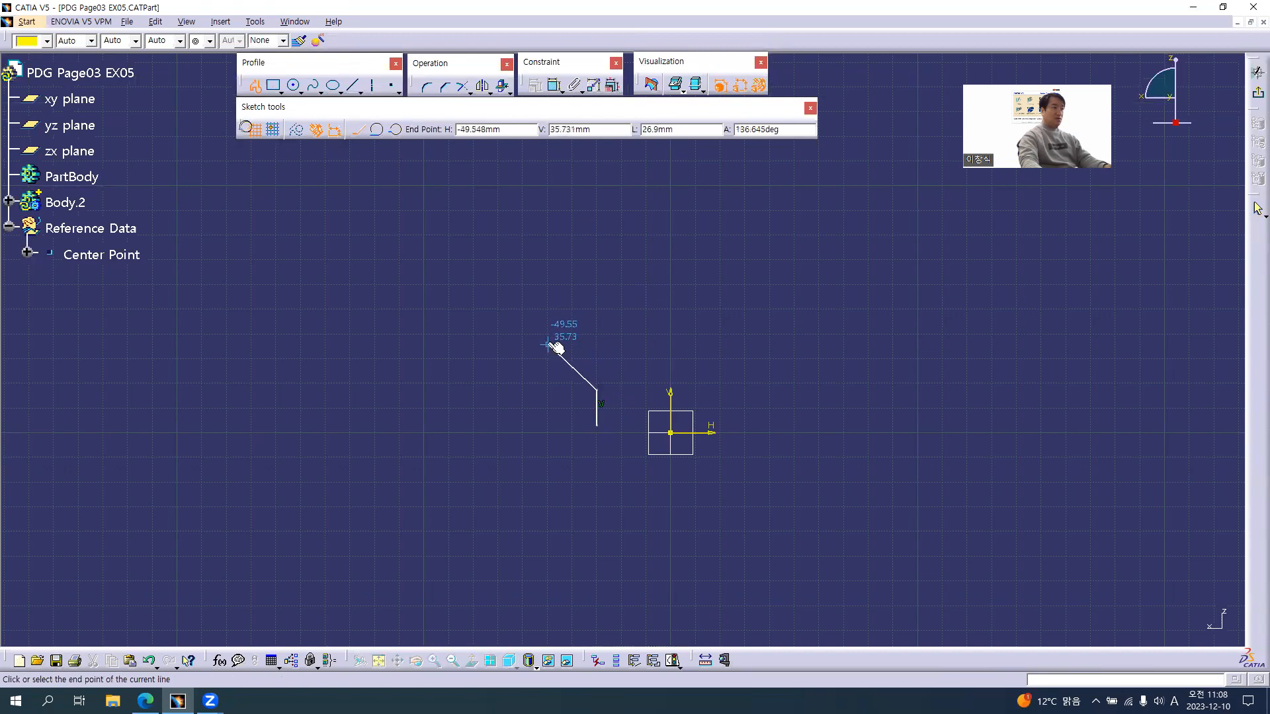
{"action": "double_click", "coordinate": [547, 231]}
{"action": "mouse_move", "coordinate": [575, 264]}
{"action": "middle_mouse_down"}
{"action": "mouse_move", "coordinate": [576, 219]}
{"action": "mouse_move", "coordinate": [595, 225]}
{"action": "mouse_move", "coordinate": [612, 285]}
{"action": "middle_mouse_up"}
{"action": "left_click", "coordinate": [595, 236]}
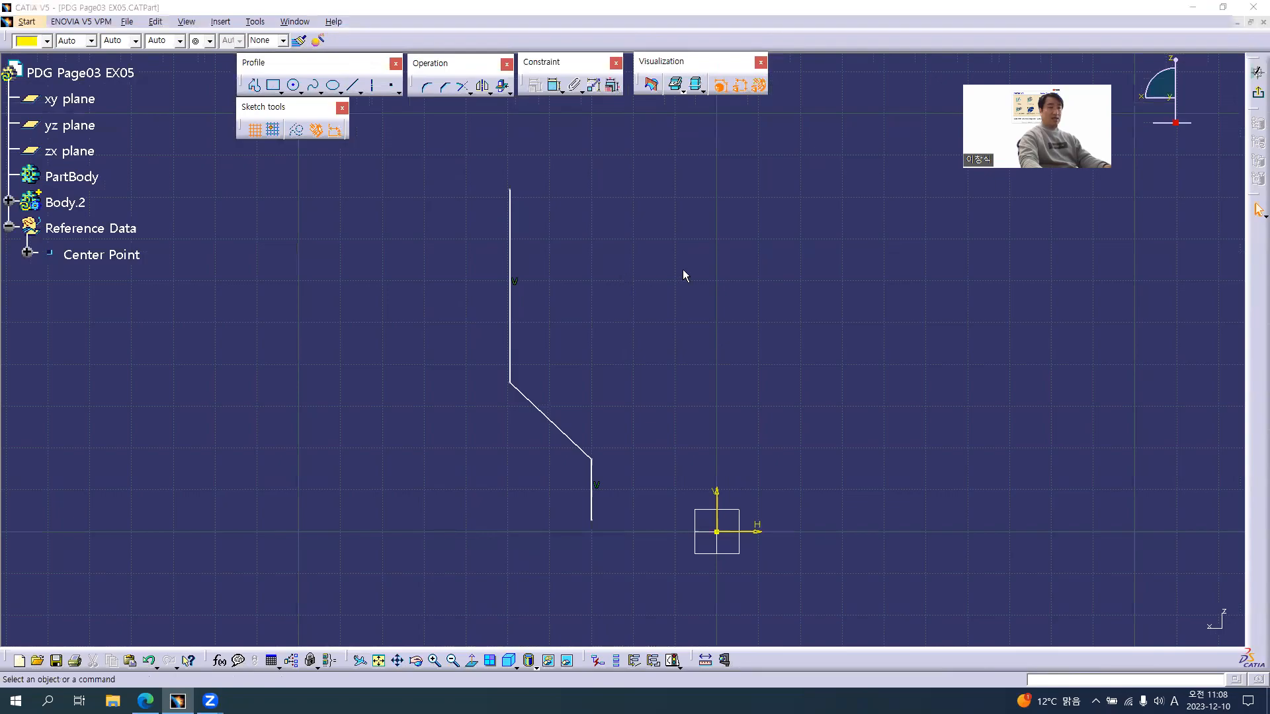
Step: Check Detail View C and Section Cut B-B in the browser, then dimension both ends of the short vertical line from the H axis in CATIA V5
{"action": "key", "text": "alt+Tab"}
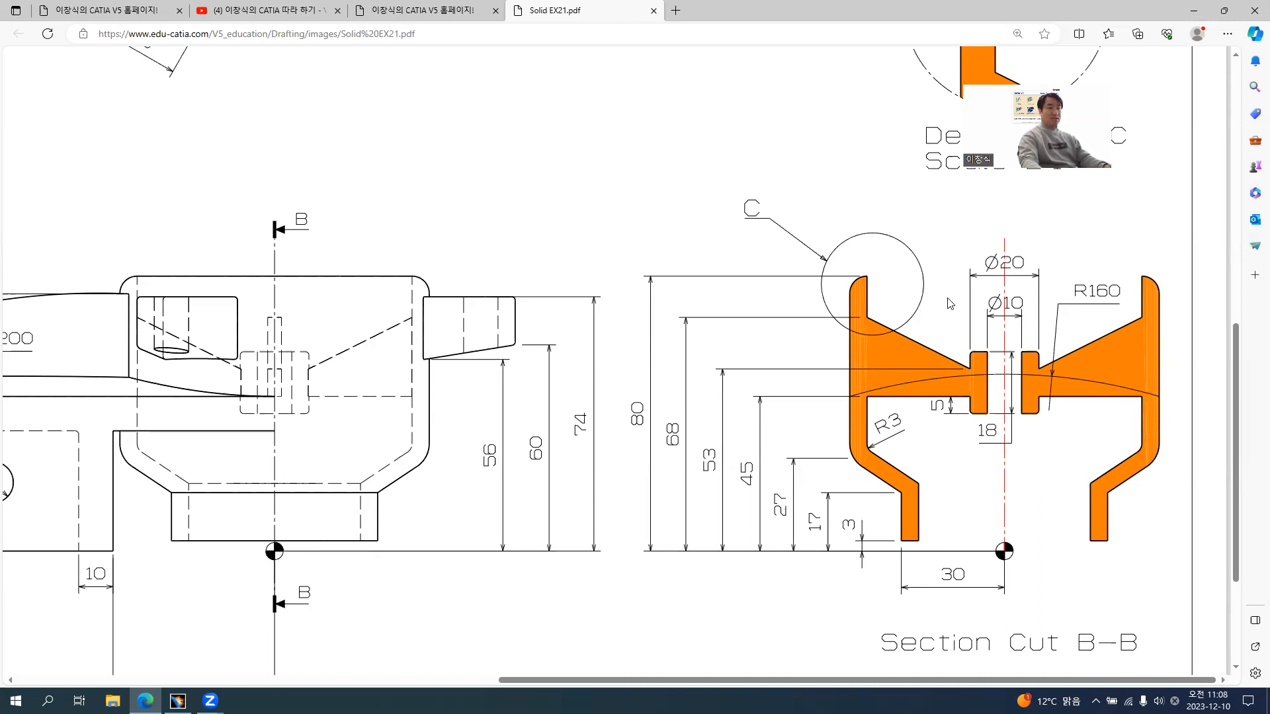
{"action": "scroll", "coordinate": [950, 304], "scroll_direction": "up", "scroll_amount": 5}
{"action": "scroll", "coordinate": [972, 247], "scroll_direction": "down", "scroll_amount": 3}
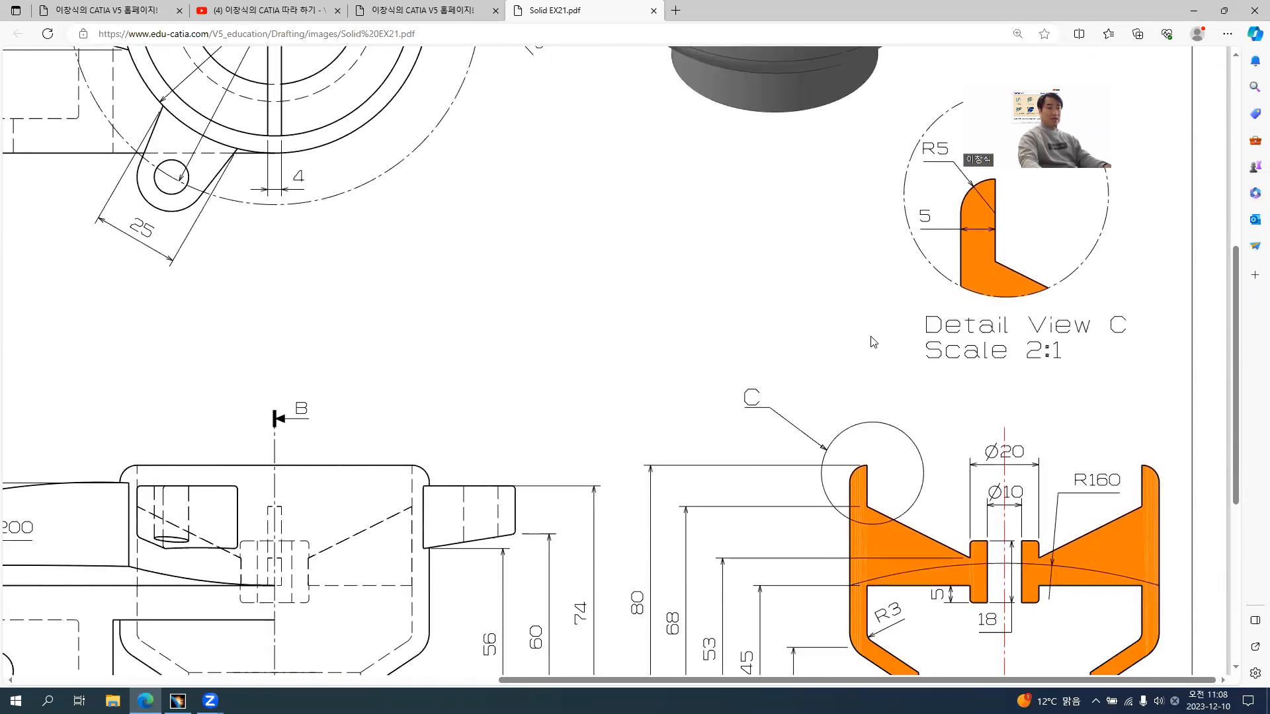
{"action": "scroll", "coordinate": [864, 311], "scroll_direction": "down", "scroll_amount": 3}
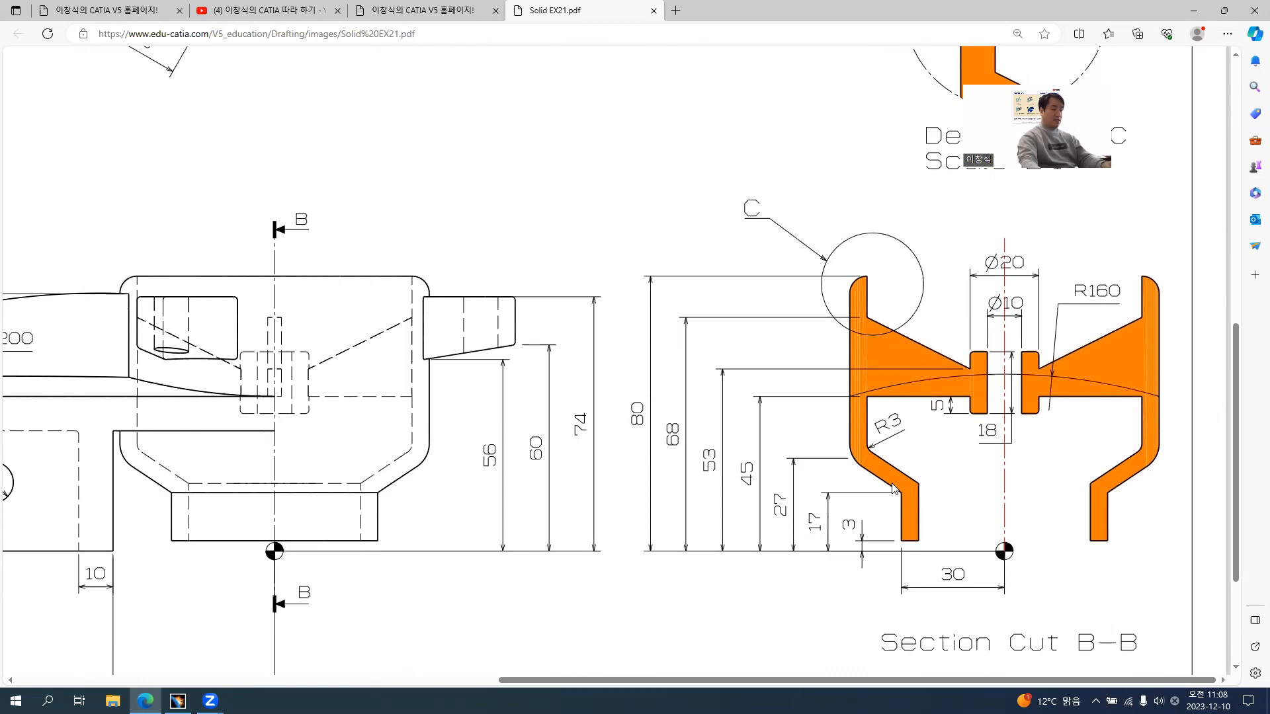
{"action": "key", "text": "alt+Tab"}
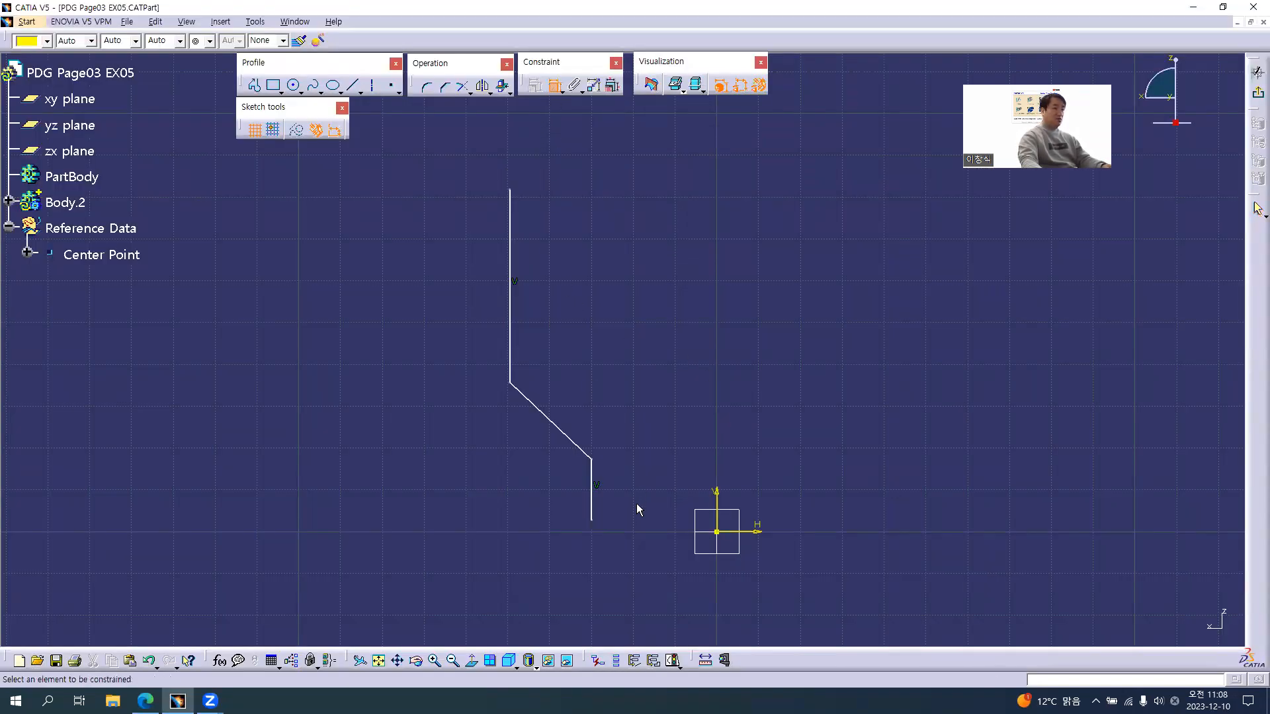
{"action": "left_click", "coordinate": [748, 533]}
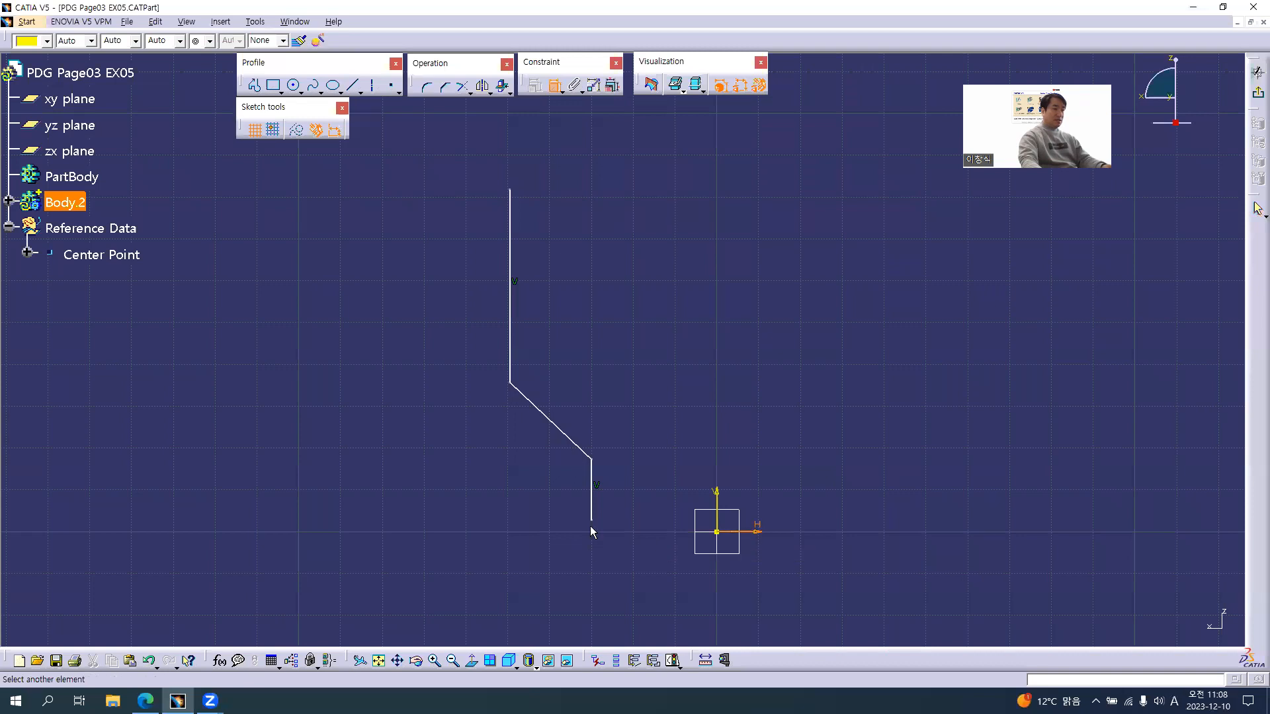
{"action": "left_click", "coordinate": [592, 522]}
{"action": "left_click", "coordinate": [572, 520]}
{"action": "mouse_move", "coordinate": [602, 459]}
{"action": "middle_mouse_down"}
{"action": "mouse_move", "coordinate": [619, 412]}
{"action": "mouse_move", "coordinate": [694, 378]}
{"action": "mouse_move", "coordinate": [703, 408]}
{"action": "middle_mouse_up"}
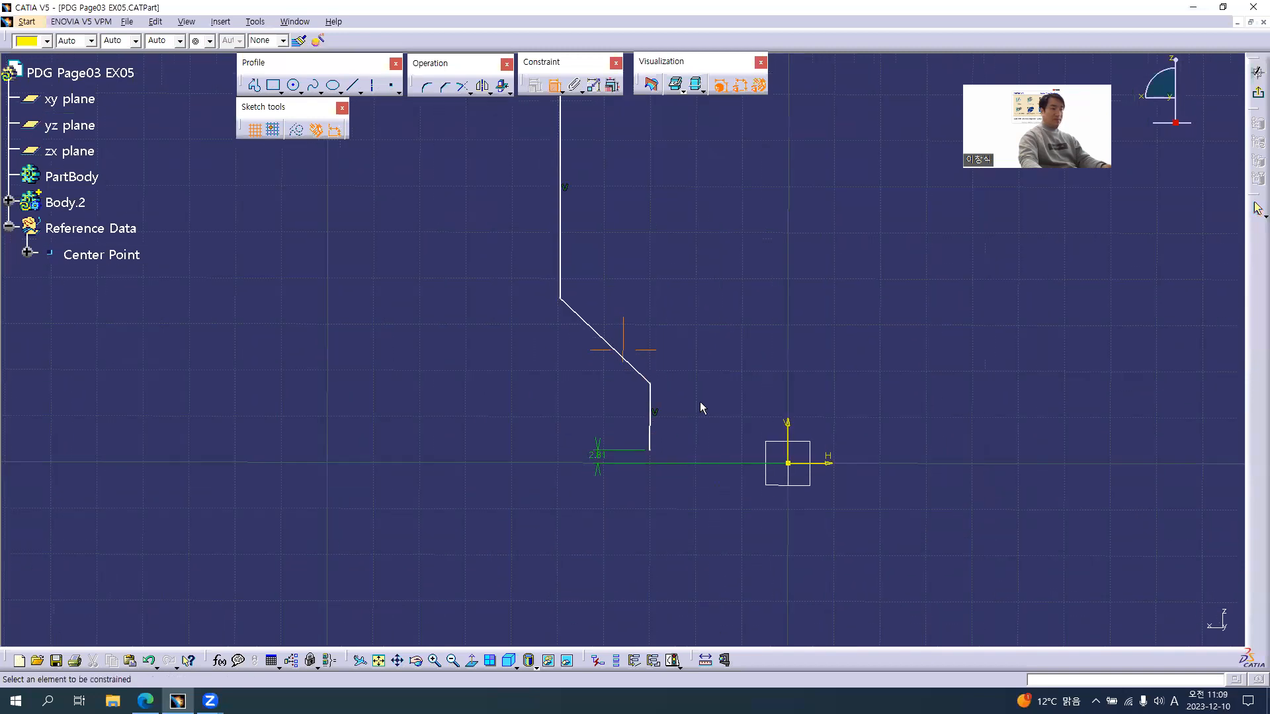
{"action": "left_click", "coordinate": [656, 392]}
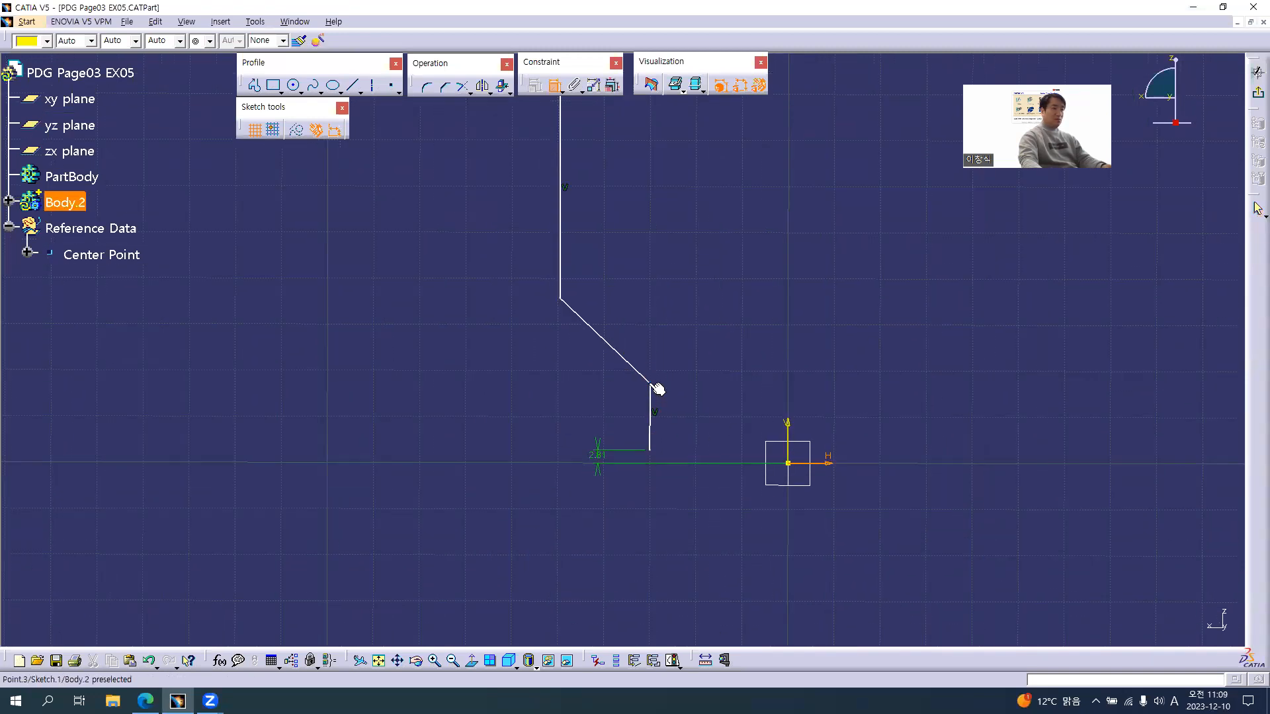
{"action": "left_click", "coordinate": [563, 425]}
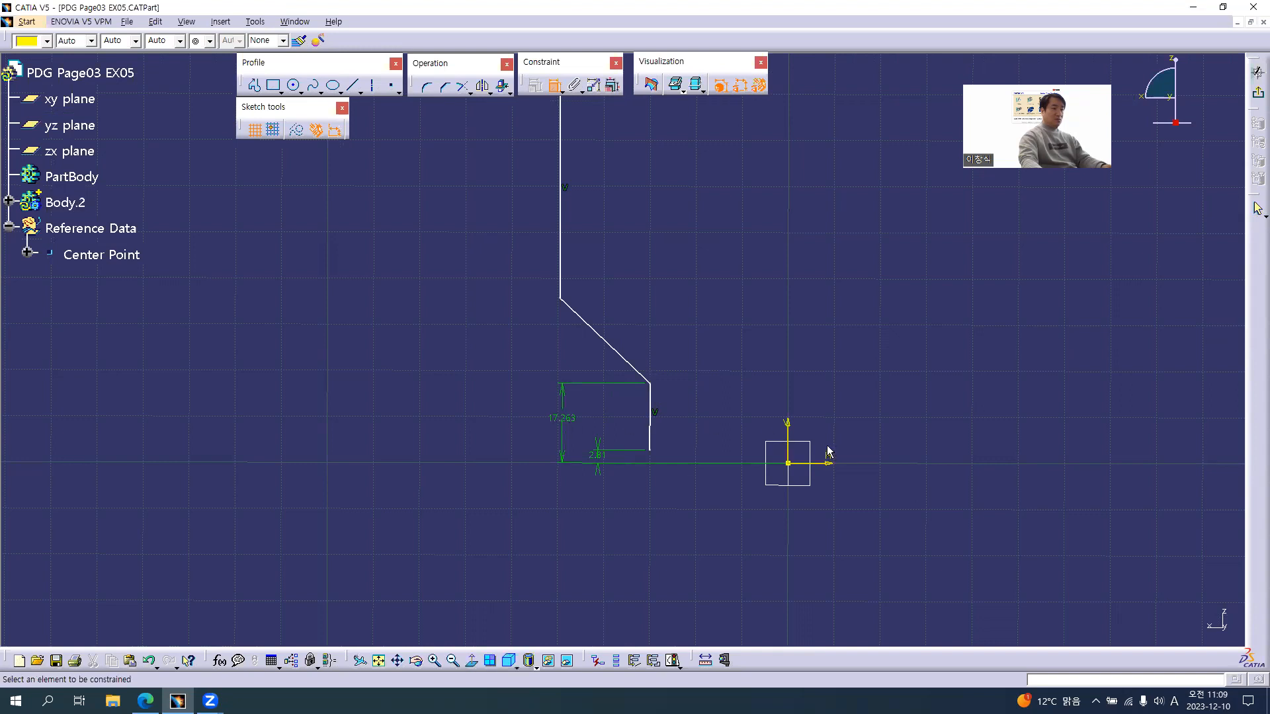
Step: Dimension the heights of the long vertical line's lower and upper ends from the H axis
{"action": "left_click", "coordinate": [560, 299]}
{"action": "left_click", "coordinate": [507, 375]}
{"action": "middle_click_drag", "start_coordinate": [641, 296], "coordinate": [658, 389]}
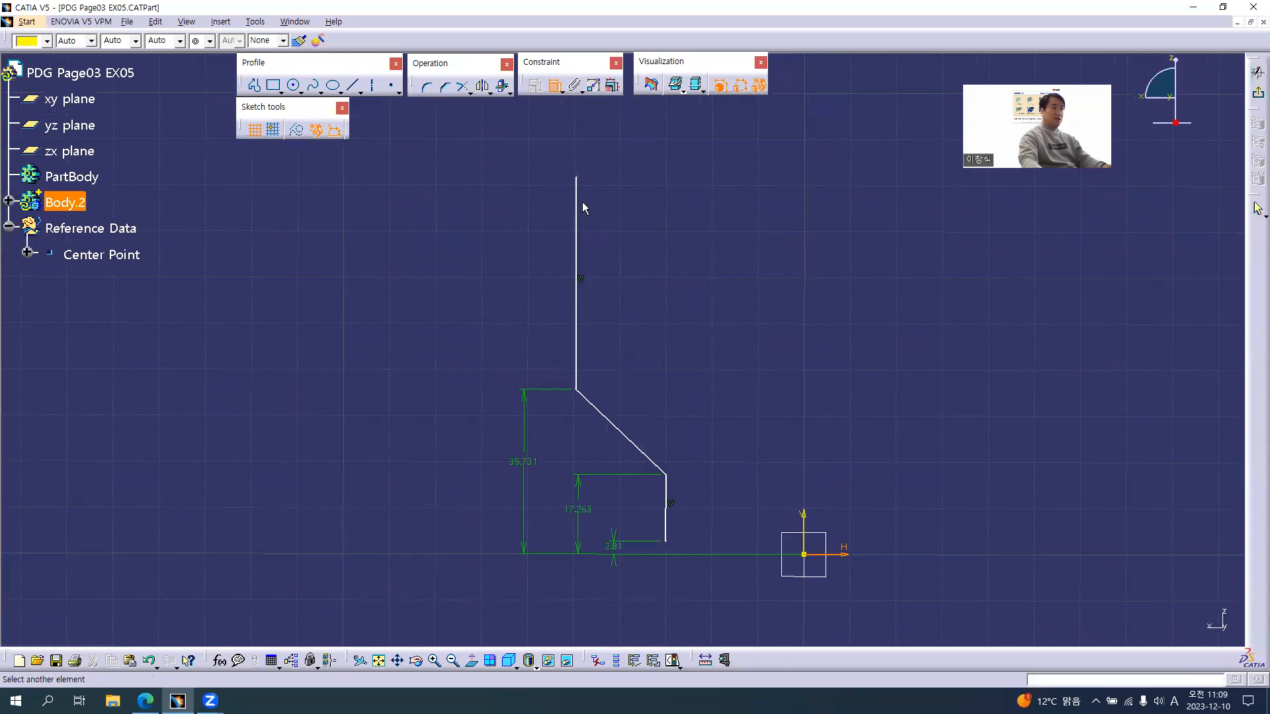
{"action": "left_click", "coordinate": [578, 176]}
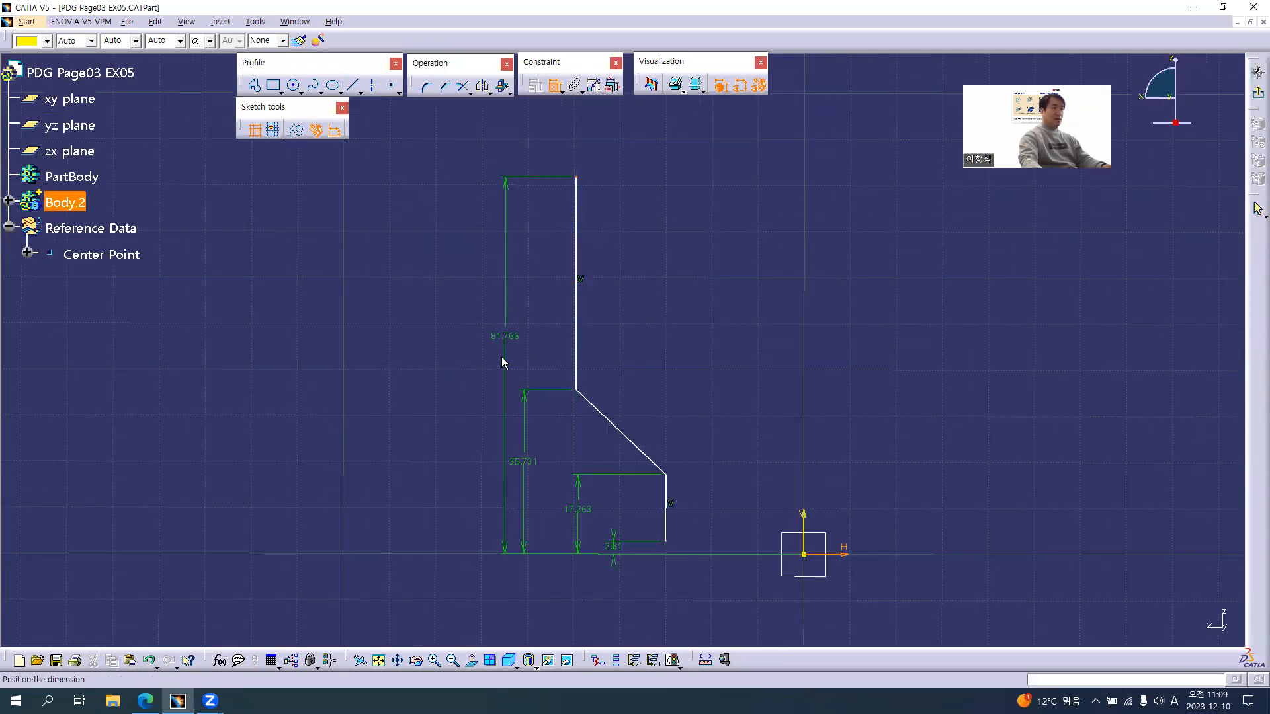
{"action": "left_click", "coordinate": [478, 367]}
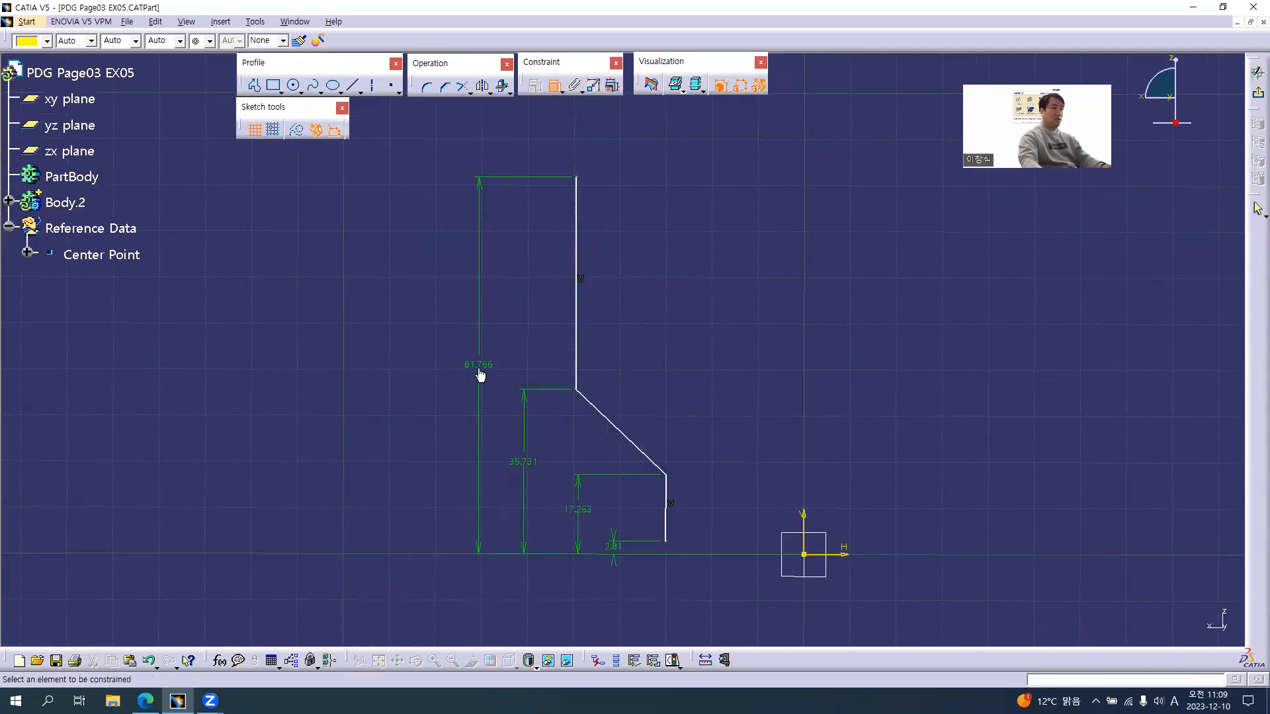
Step: Dimension the horizontal distances of the short and long vertical lines from the V axis
{"action": "left_click", "coordinate": [802, 520]}
{"action": "left_click", "coordinate": [666, 516]}
{"action": "left_click", "coordinate": [731, 603]}
{"action": "mouse_move", "coordinate": [728, 506]}
{"action": "middle_mouse_down"}
{"action": "mouse_move", "coordinate": [746, 454]}
{"action": "mouse_move", "coordinate": [707, 316]}
{"action": "middle_mouse_up"}
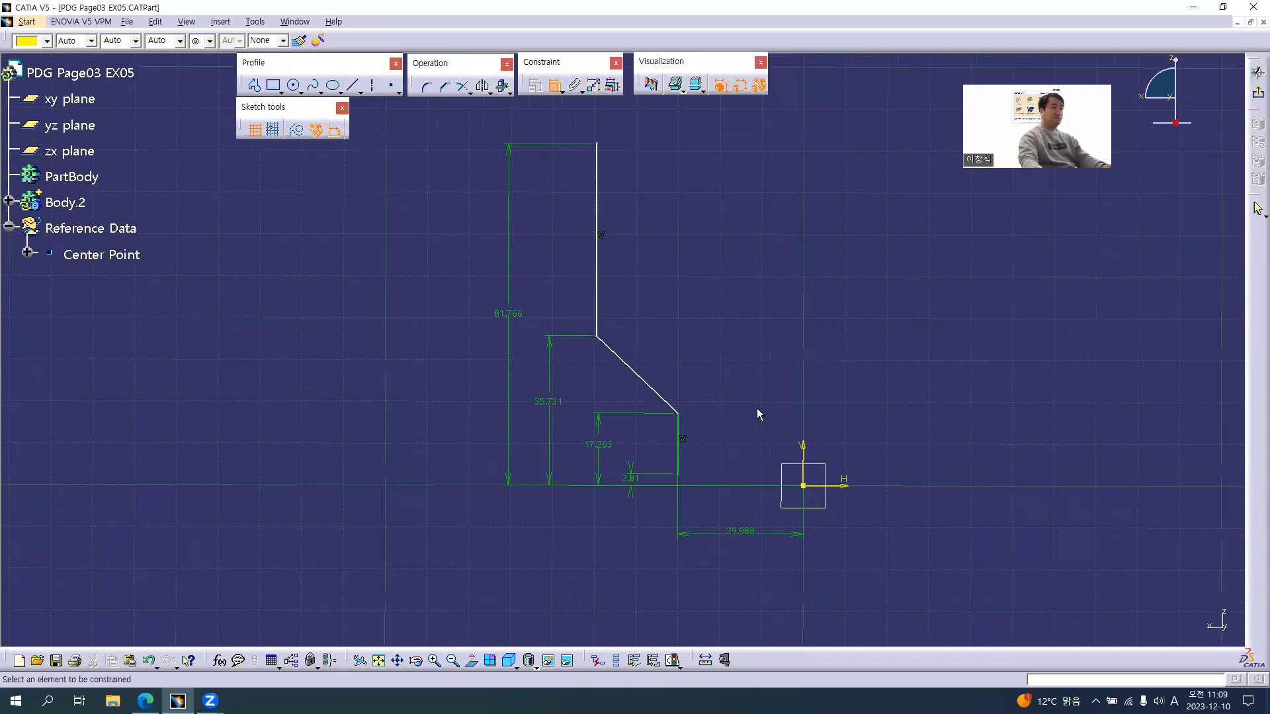
{"action": "left_click", "coordinate": [805, 450]}
{"action": "left_click", "coordinate": [598, 190]}
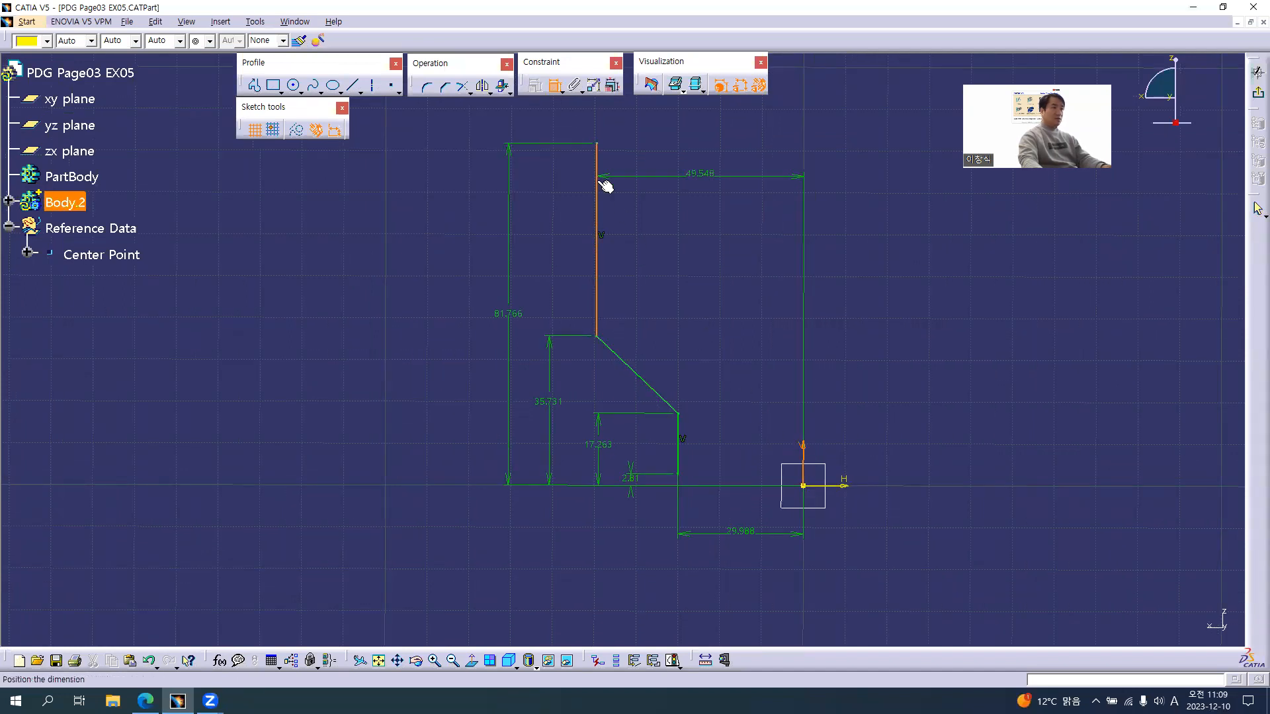
{"action": "middle_click_drag", "start_coordinate": [652, 207], "coordinate": [645, 262]}
{"action": "left_click", "coordinate": [698, 166]}
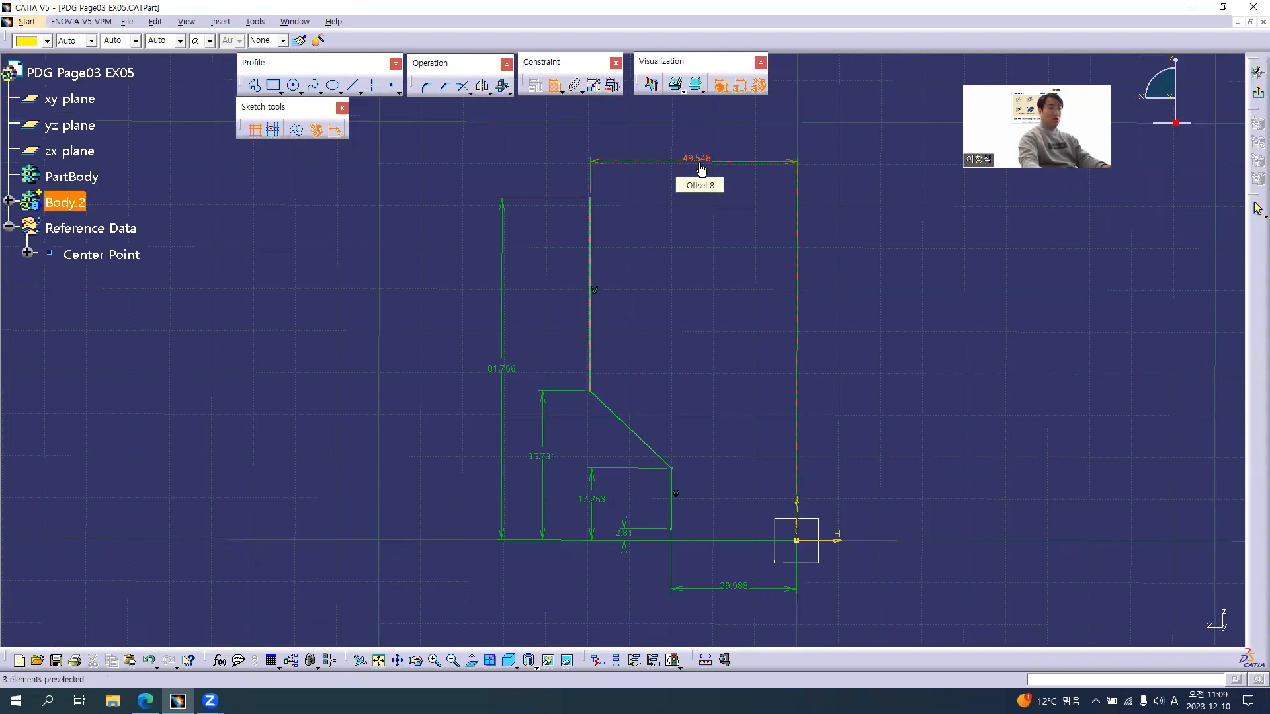
Step: Check the plan view's body diameter in the browser, then set the long vertical line's distance from the V axis to 45 mm in CATIA V5
{"action": "key", "text": "alt+Tab"}
{"action": "scroll", "coordinate": [889, 293], "scroll_direction": "up", "scroll_amount": 3}
{"action": "scroll", "coordinate": [889, 293], "scroll_direction": "up", "scroll_amount": 5}
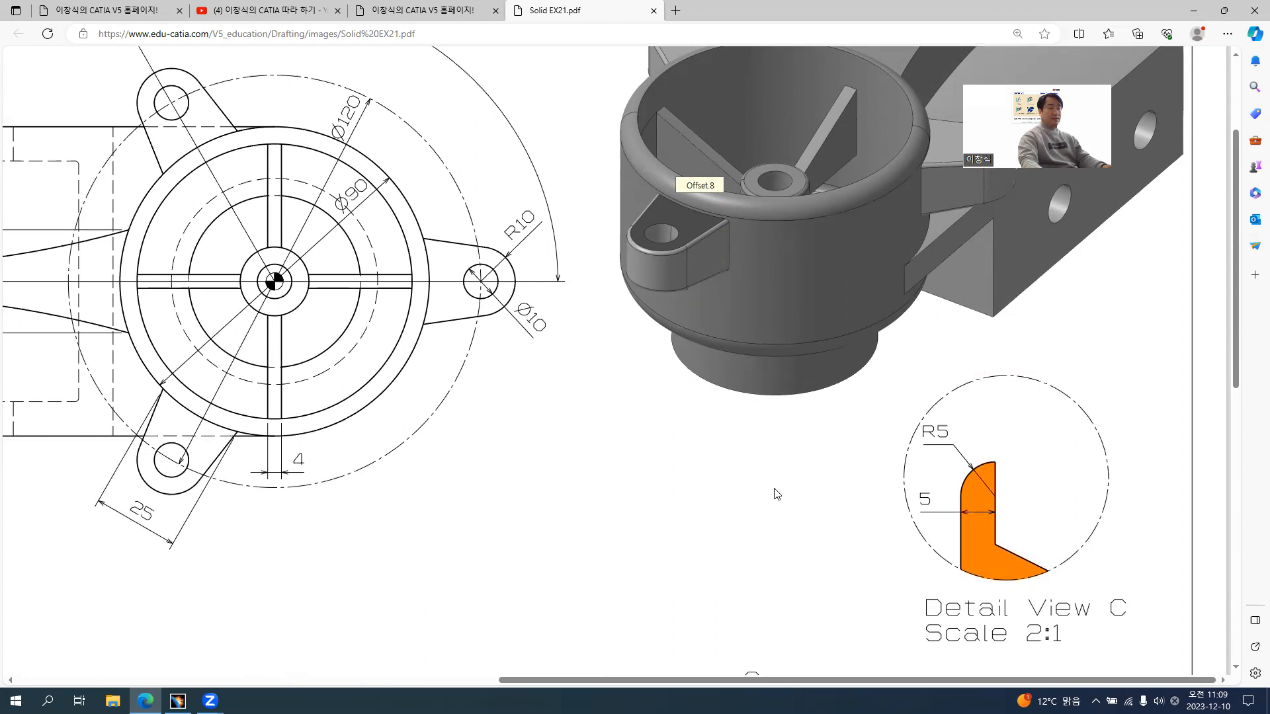
{"action": "scroll", "coordinate": [775, 492], "scroll_direction": "down", "scroll_amount": 8}
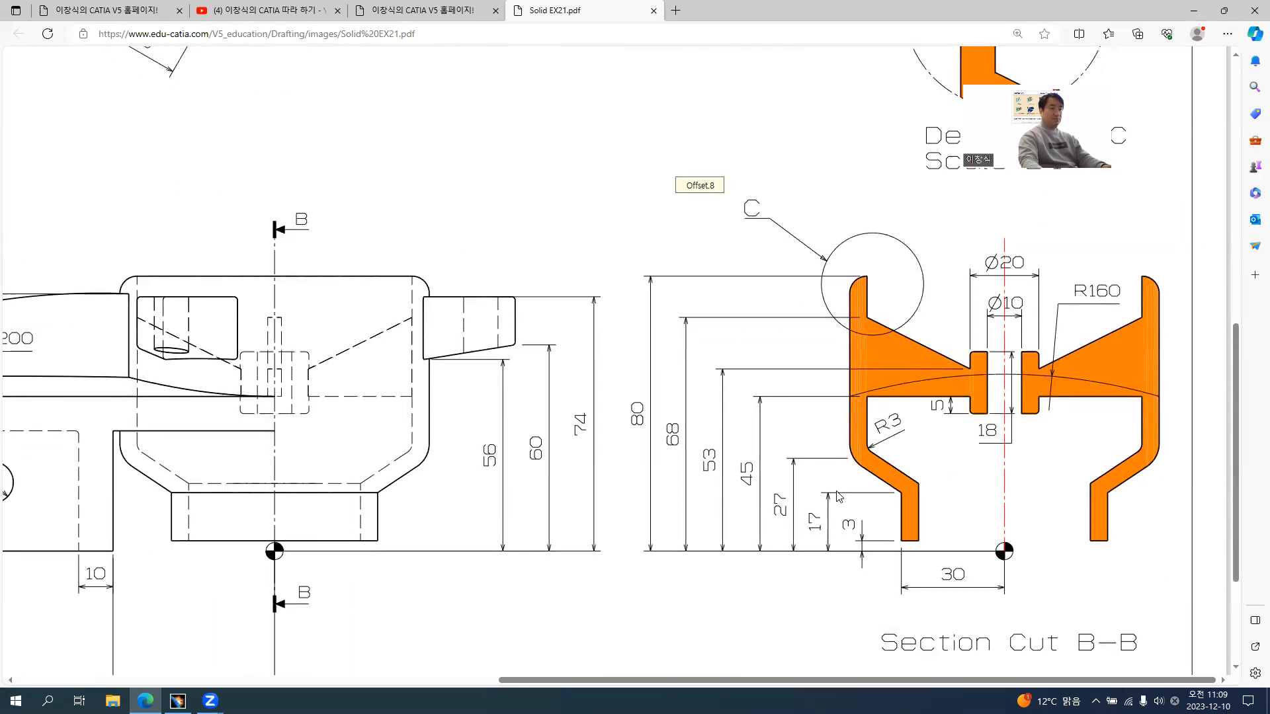
{"action": "key", "text": "alt+Tab"}
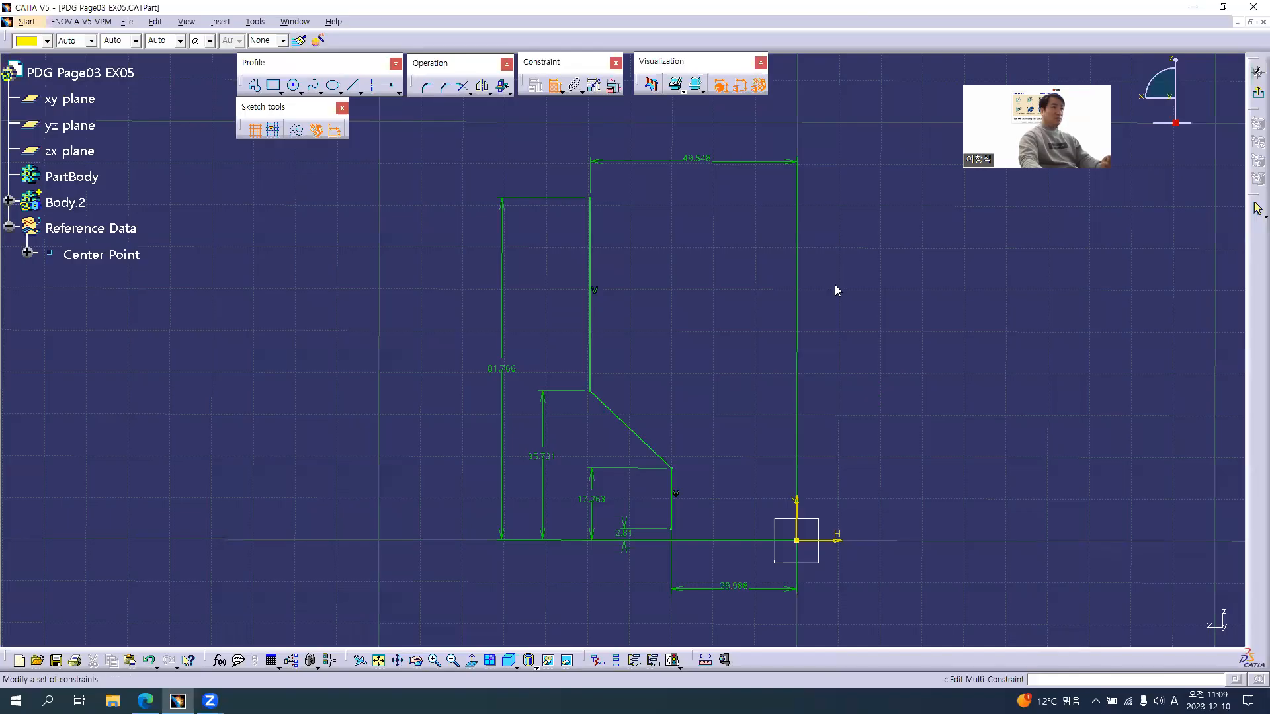
{"action": "type", "text": "45"}
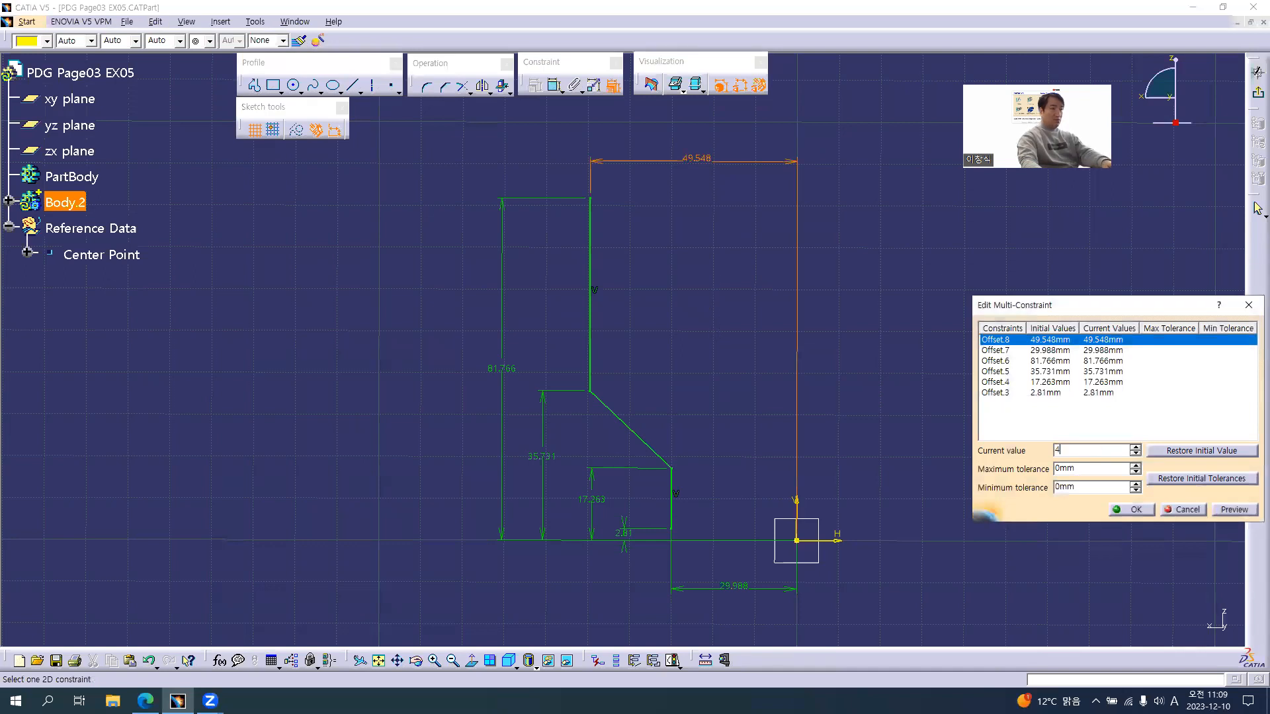
{"action": "key", "text": "Return"}
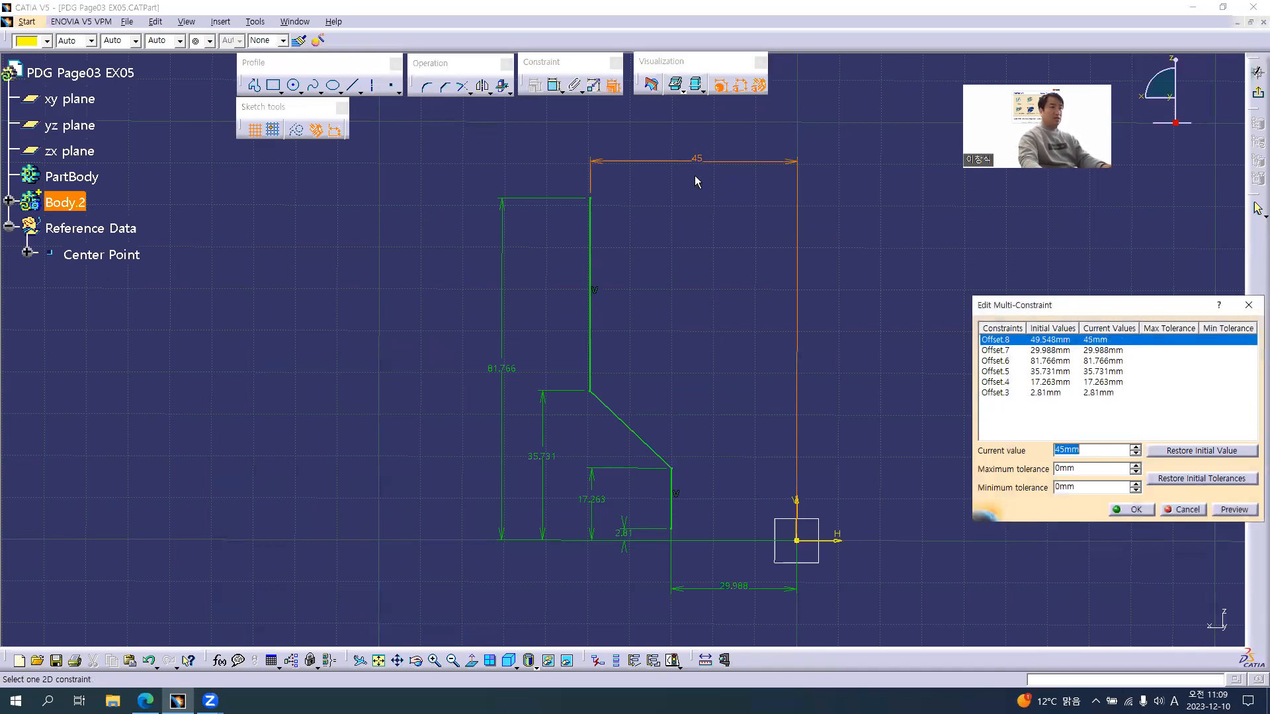
Step: Set the long vertical line's upper-end height to 80 mm, check Section Cut B-B in the browser, then set its lower-end height to 27 mm in CATIA V5
{"action": "left_click", "coordinate": [507, 371]}
{"action": "type", "text": "80"}
{"action": "key", "text": "Return"}
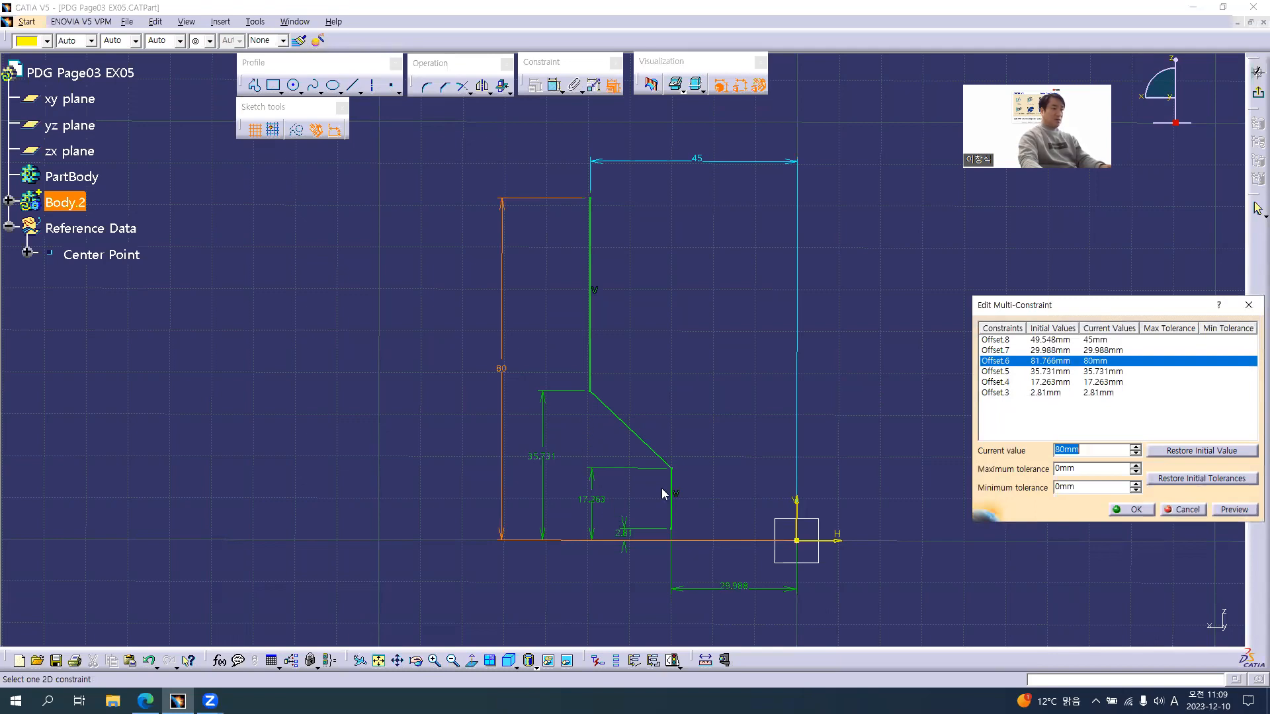
{"action": "key", "text": "alt+Tab"}
{"action": "scroll", "coordinate": [788, 420], "scroll_direction": "down", "scroll_amount": 1}
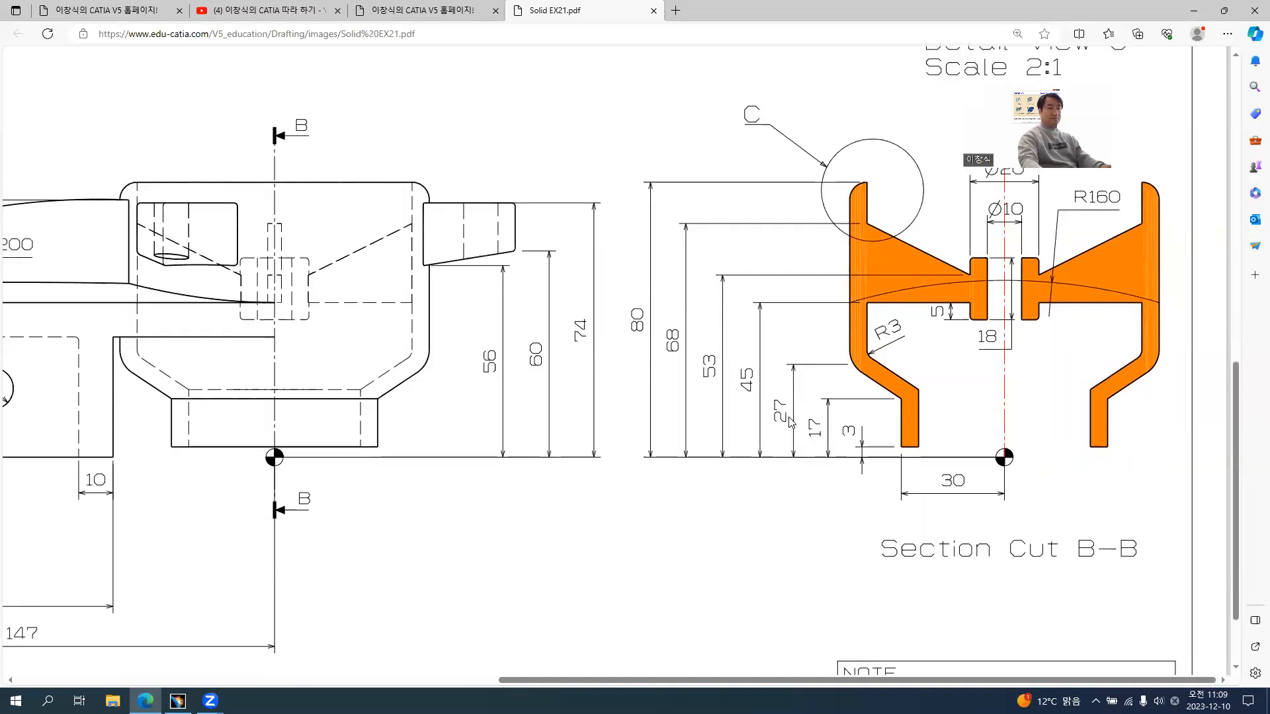
{"action": "key", "text": "alt+Tab"}
{"action": "left_click", "coordinate": [543, 461]}
{"action": "type", "text": "27"}
{"action": "key", "text": "Return"}
Step: Set the short vertical line's end heights to 17 mm and 3 mm and its distance from the V axis to 30 mm, then apply the constraint edits
{"action": "left_click", "coordinate": [598, 505]}
{"action": "type", "text": "17"}
{"action": "key", "text": "Return"}
{"action": "left_click", "coordinate": [626, 537]}
{"action": "type", "text": "3"}
{"action": "key", "text": "Return"}
{"action": "left_click", "coordinate": [733, 585]}
{"action": "type", "text": "30"}
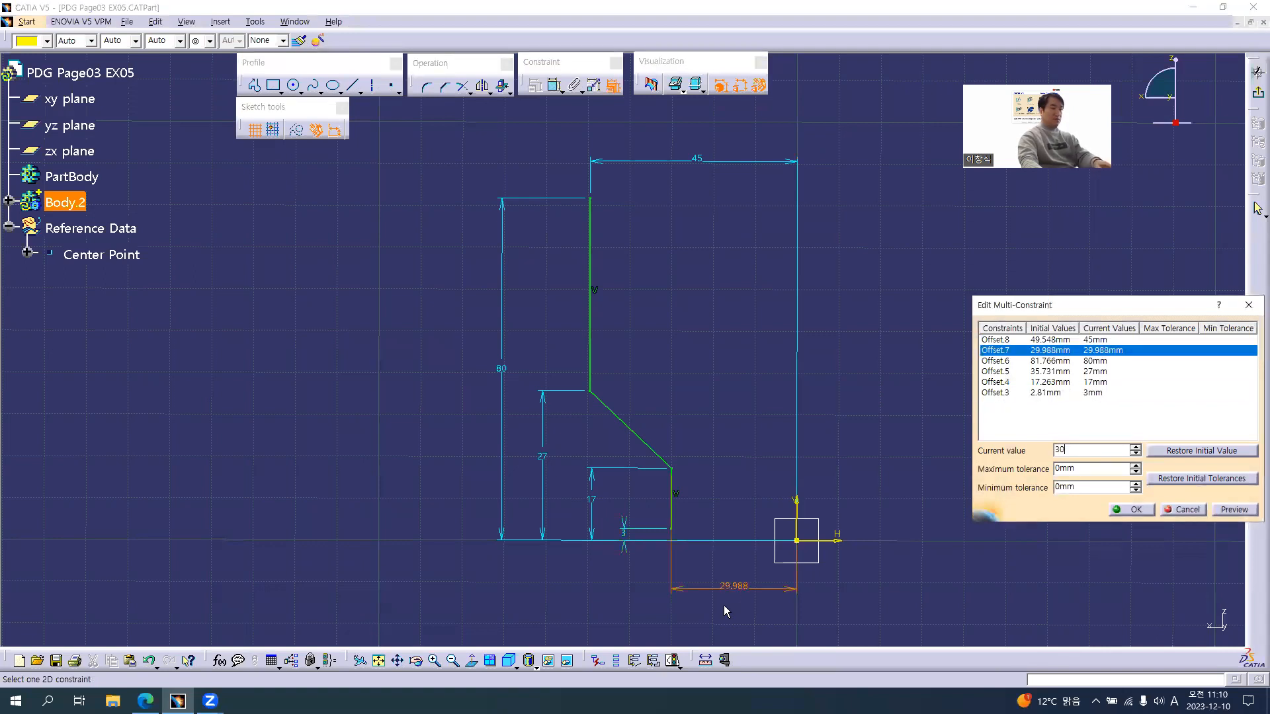
{"action": "key", "text": "Return"}
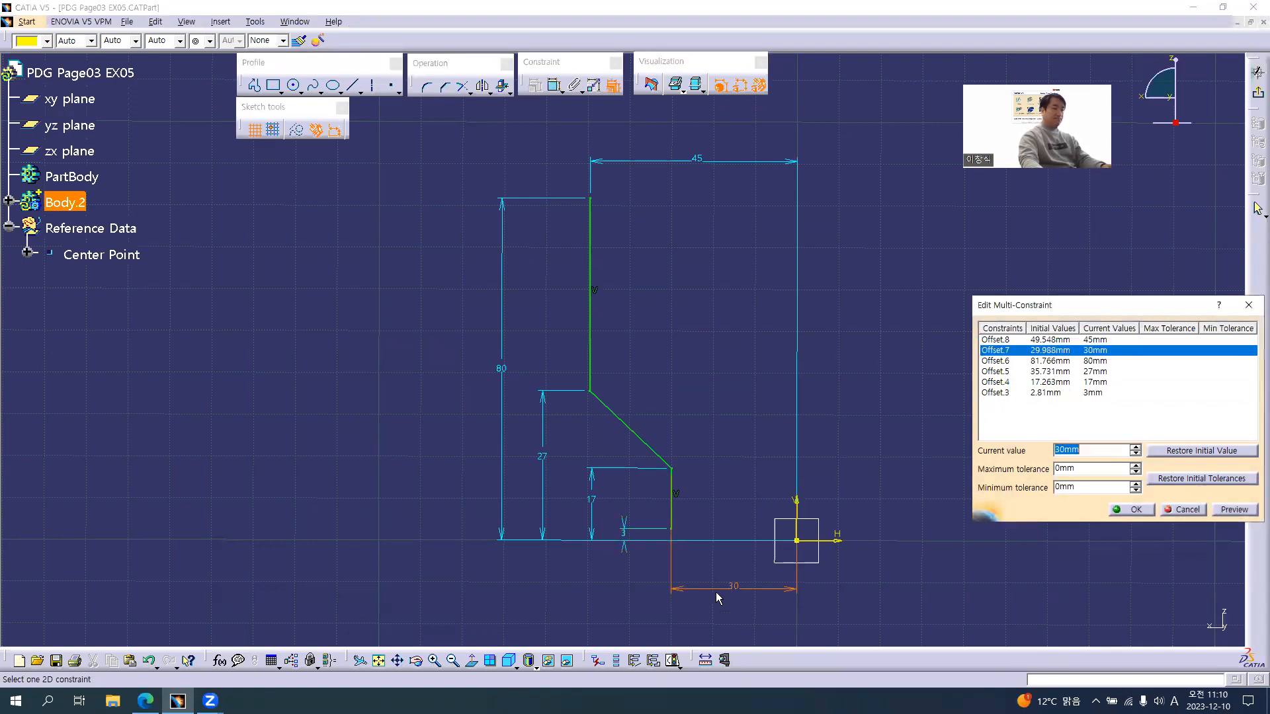
{"action": "left_click", "coordinate": [1132, 514]}
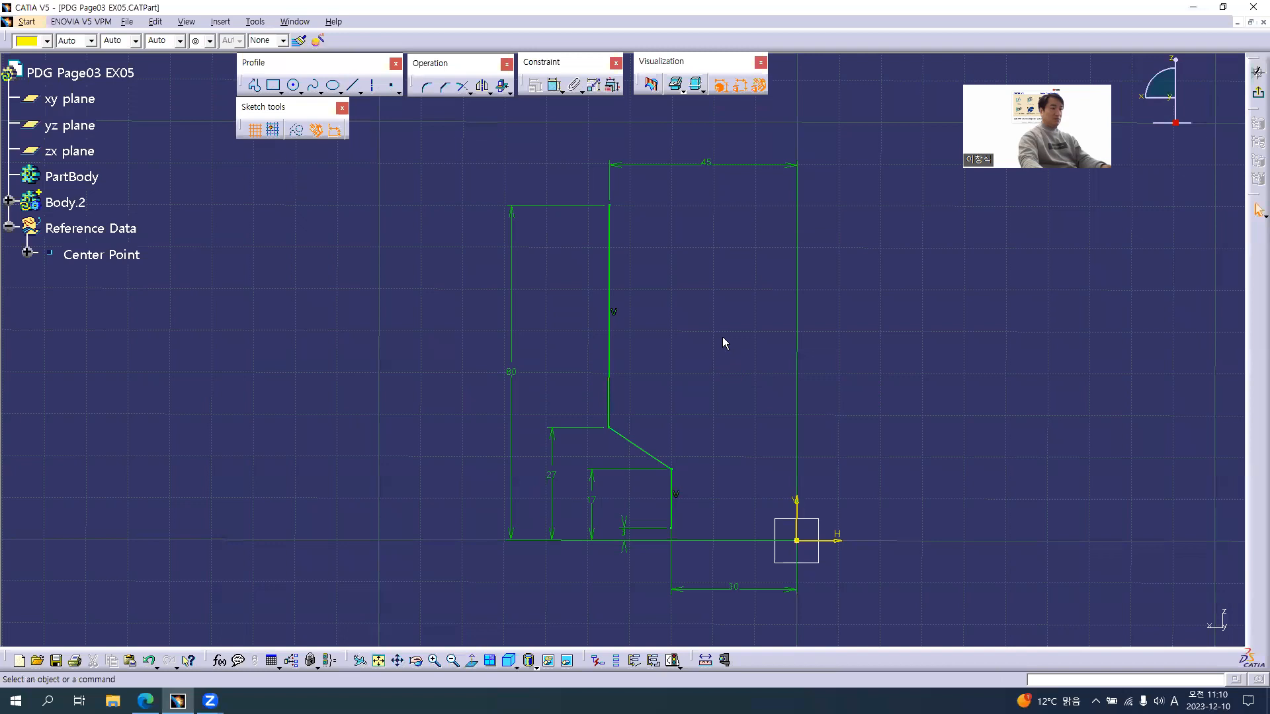
Step: Move the 45 mm dimension slightly higher above the profile and open its parameter for renaming
{"action": "left_click_drag", "start_coordinate": [732, 171], "coordinate": [731, 154]}
{"action": "right_click", "coordinate": [716, 154]}
{"action": "mouse_move", "coordinate": [765, 351]}
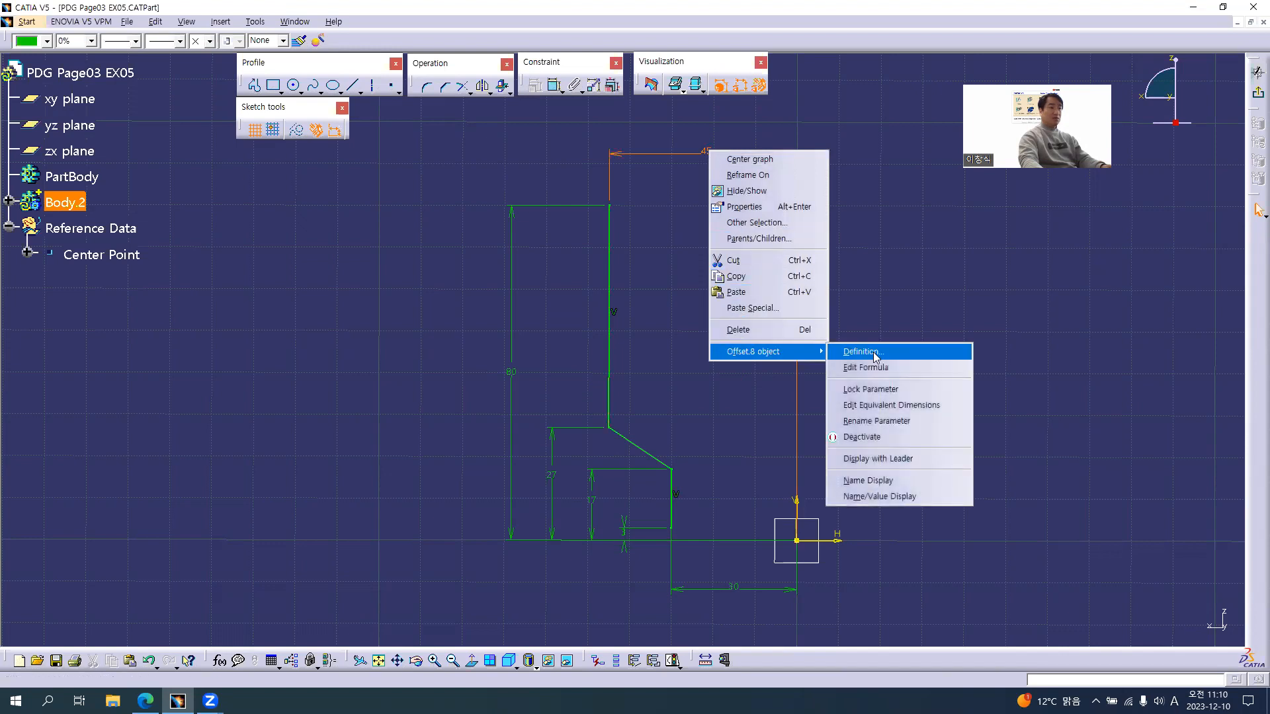
{"action": "left_click", "coordinate": [860, 423]}
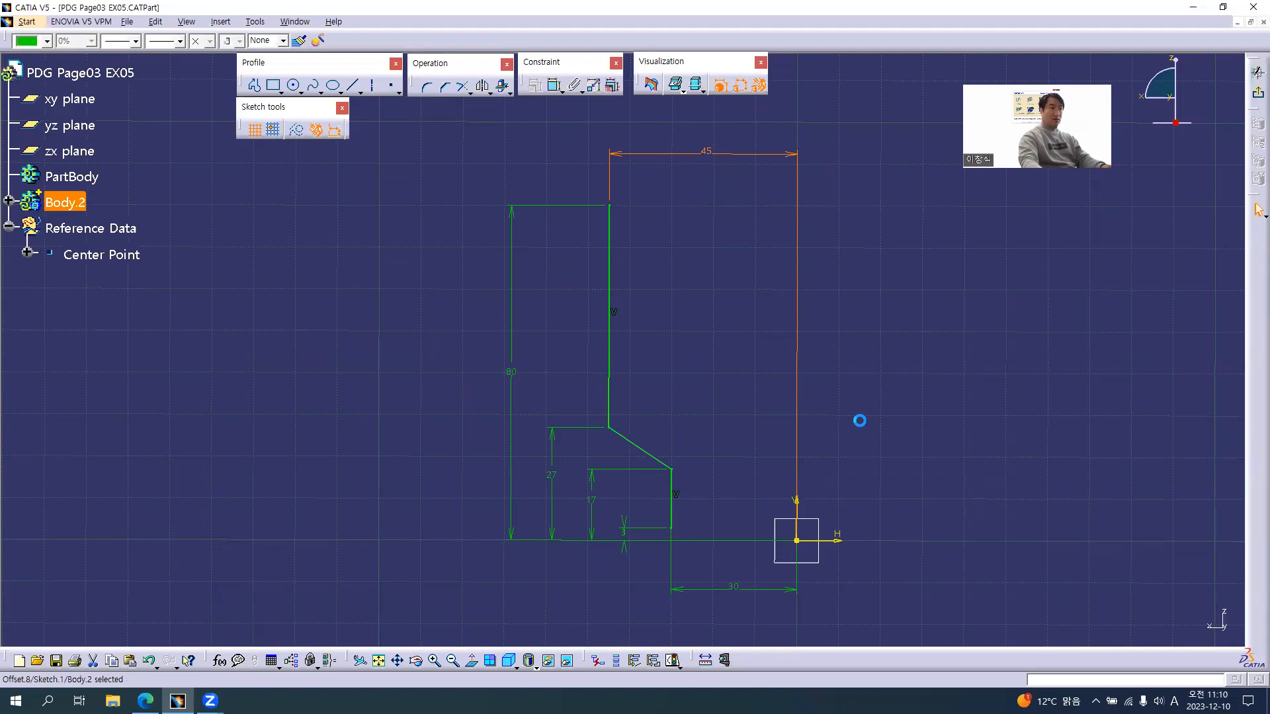
Step: Check the housing's main diameter against the drawing views in the browser, then rename the 45 mm dimension's parameter to Main Diameter(D90) in CATIA V5
{"action": "key", "text": "alt+Tab"}
{"action": "scroll", "coordinate": [848, 197], "scroll_direction": "up", "scroll_amount": 10}
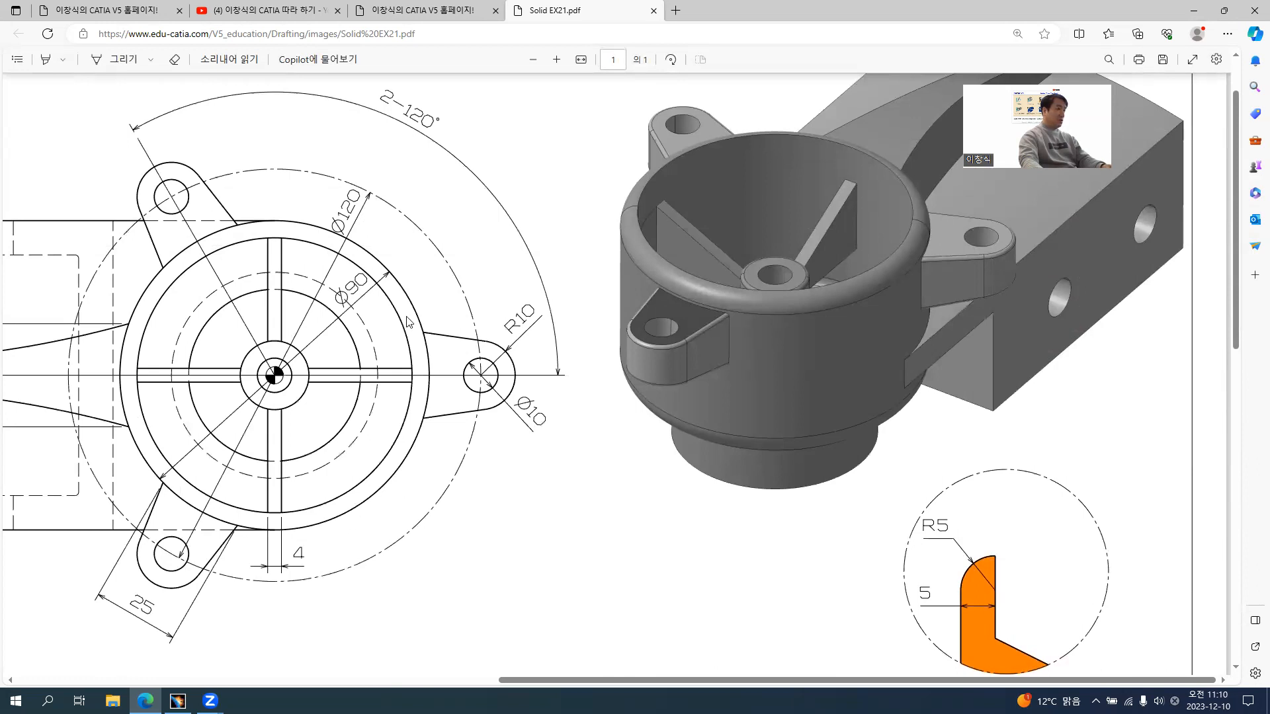
{"action": "scroll", "coordinate": [830, 440], "scroll_direction": "down", "scroll_amount": 2, "text": "ctrl"}
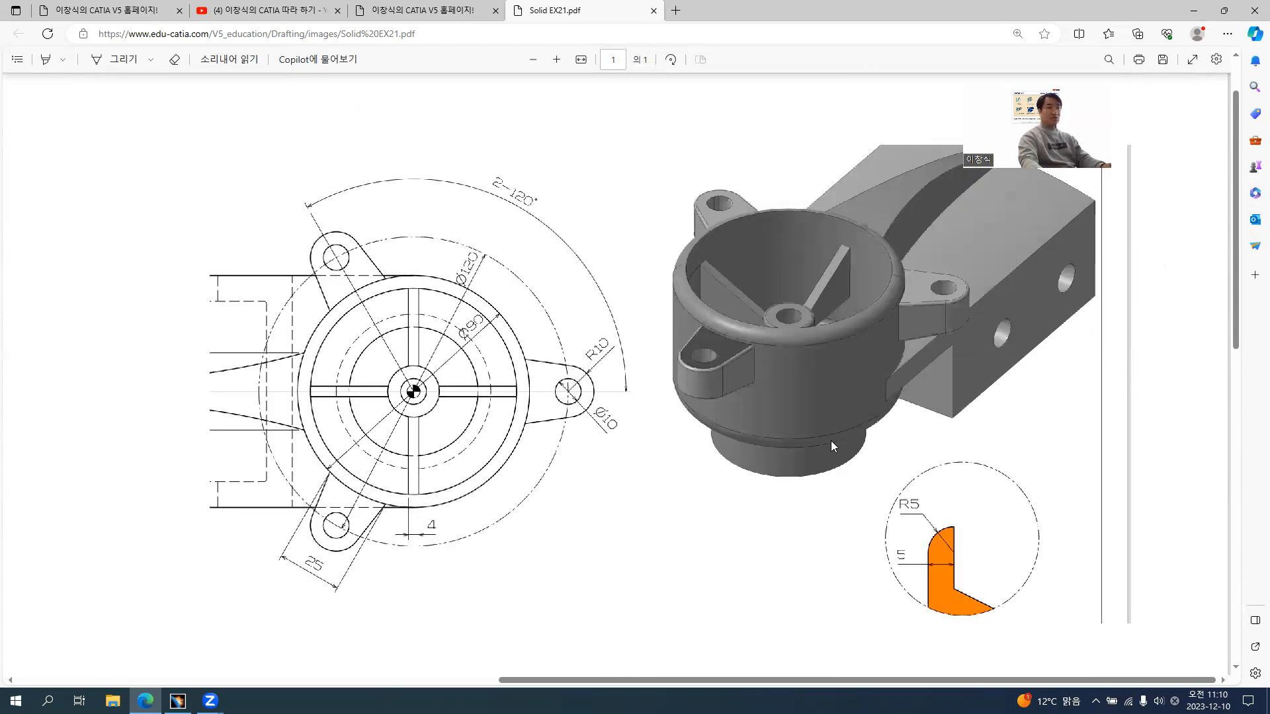
{"action": "scroll", "coordinate": [976, 463], "scroll_direction": "up", "scroll_amount": 2, "text": "ctrl"}
{"action": "scroll", "coordinate": [973, 434], "scroll_direction": "down", "scroll_amount": 3}
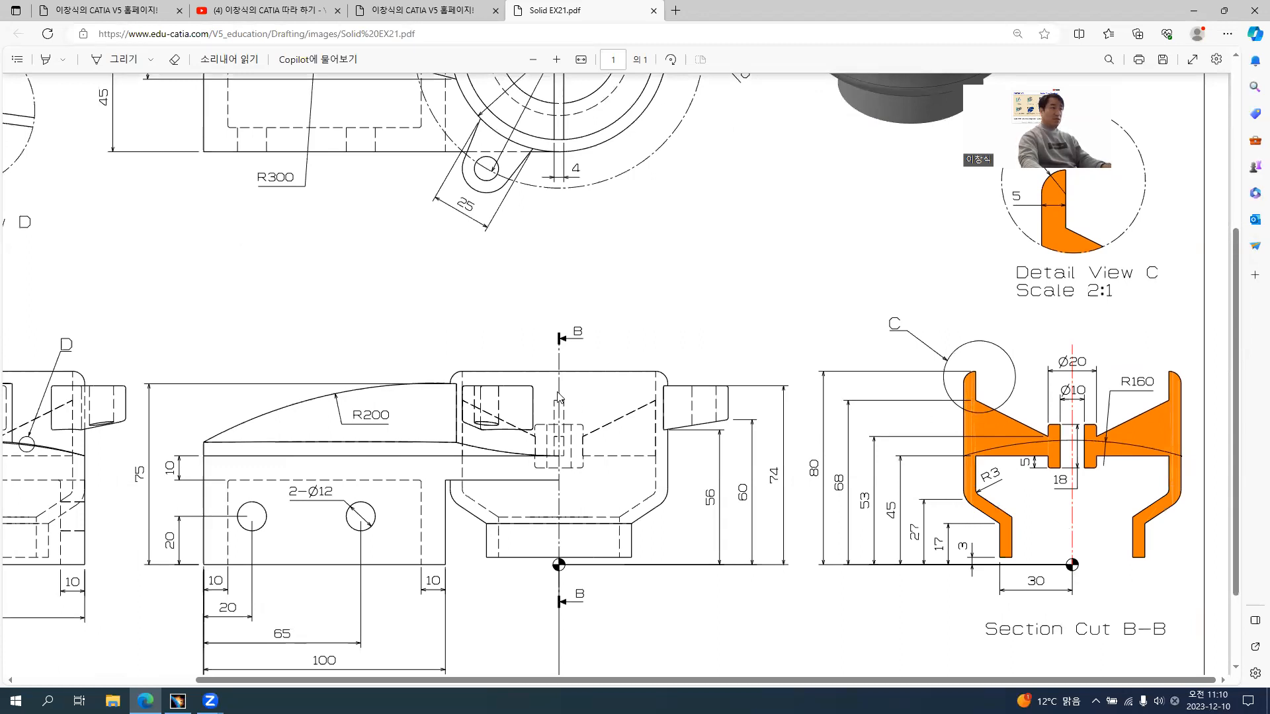
{"action": "scroll", "coordinate": [560, 397], "scroll_direction": "up", "scroll_amount": 3}
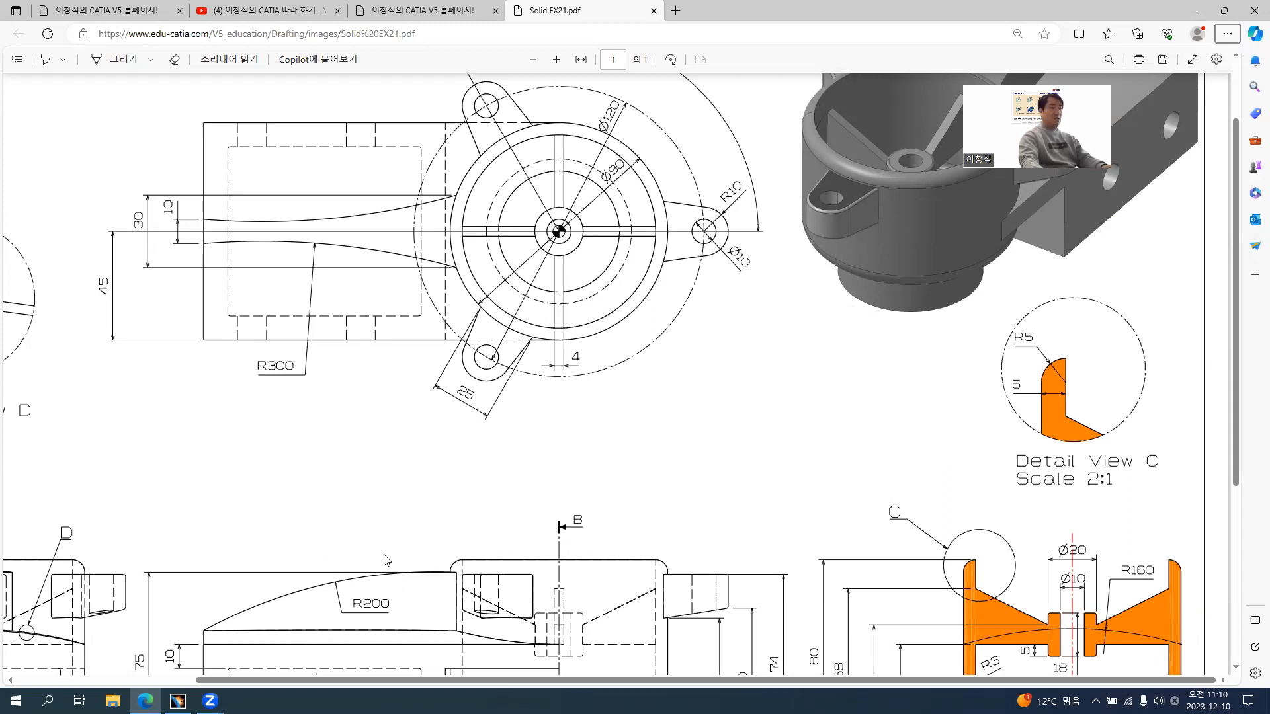
{"action": "key", "text": "alt+Tab"}
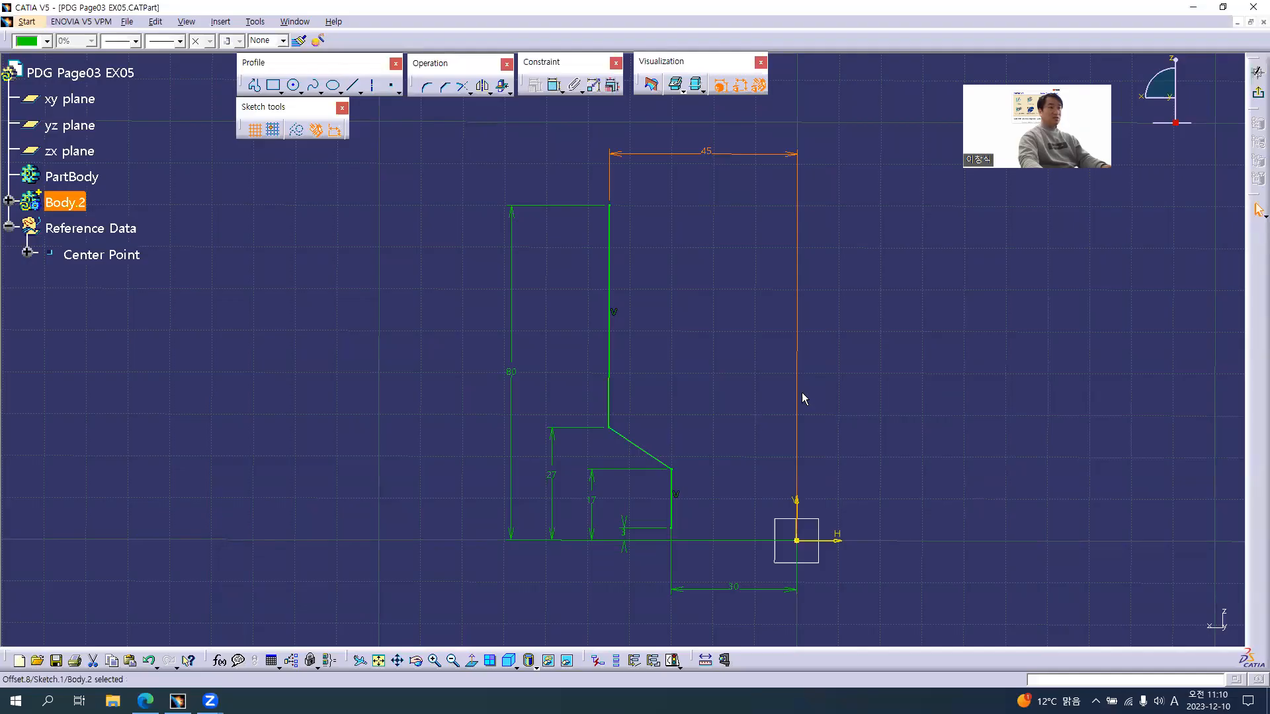
{"action": "right_click", "coordinate": [706, 157]}
{"action": "mouse_move", "coordinate": [775, 352]}
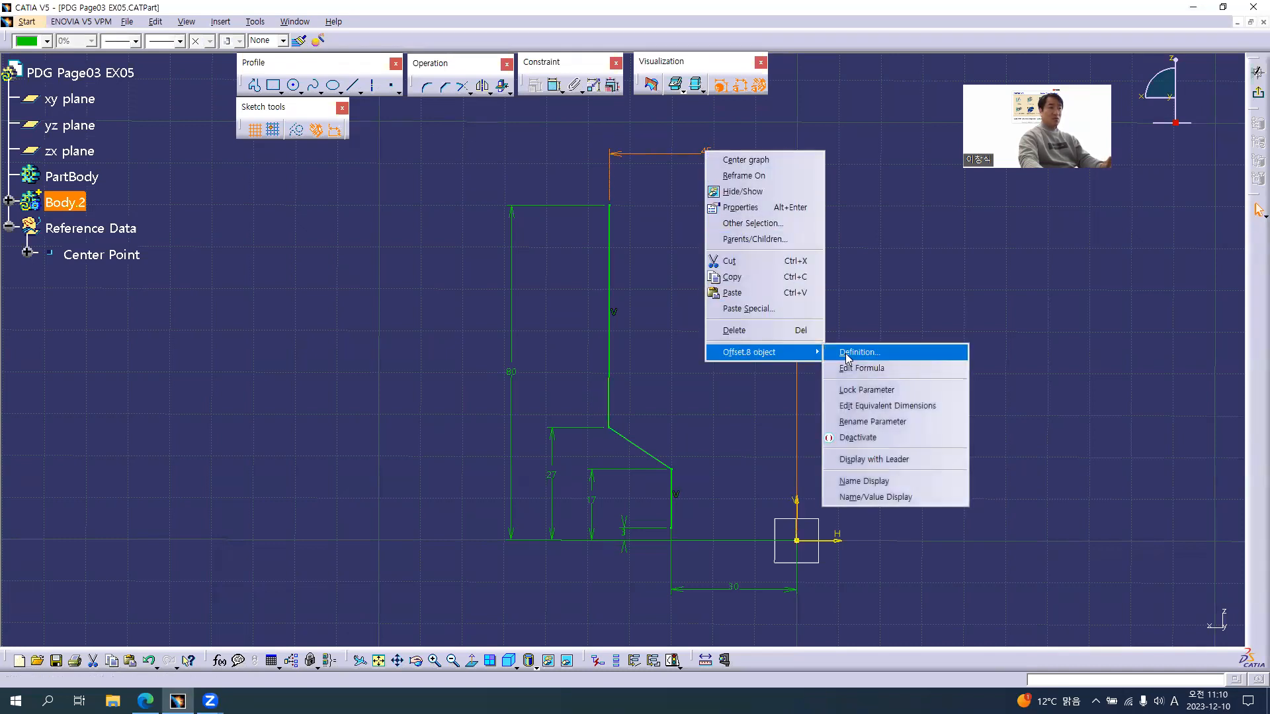
{"action": "left_click", "coordinate": [866, 421]}
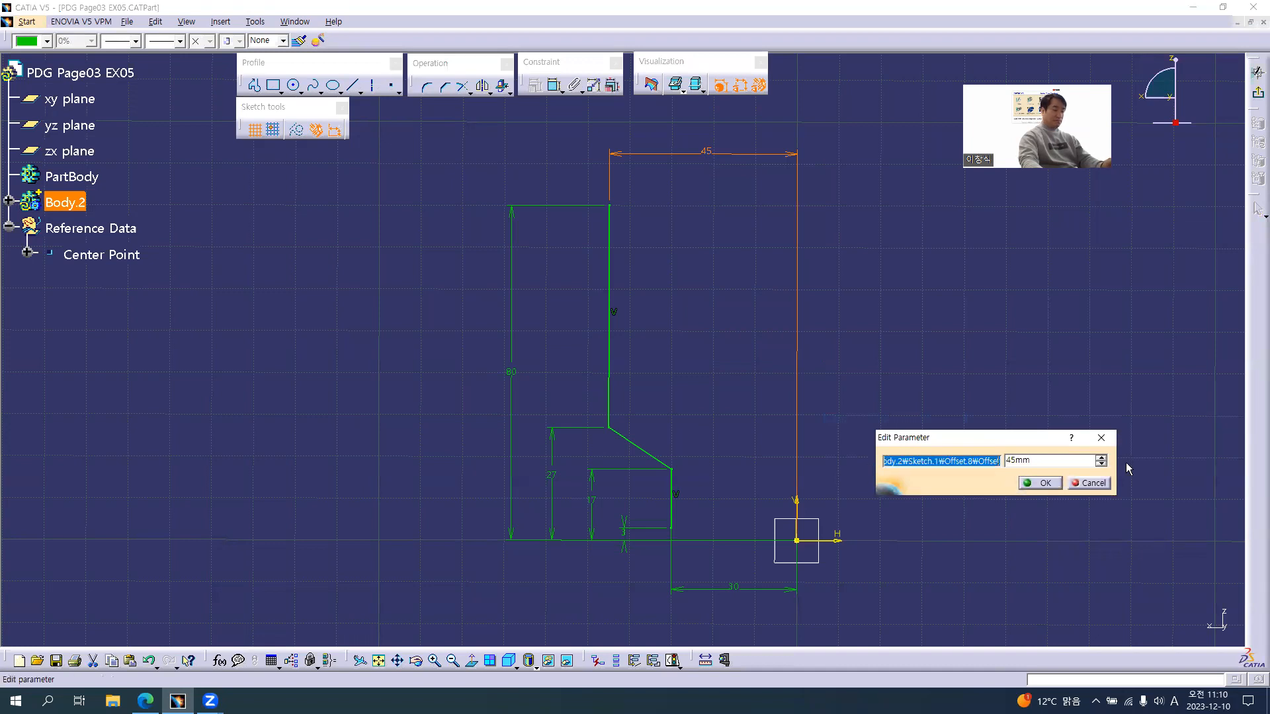
{"action": "key", "text": "BackSpace"}
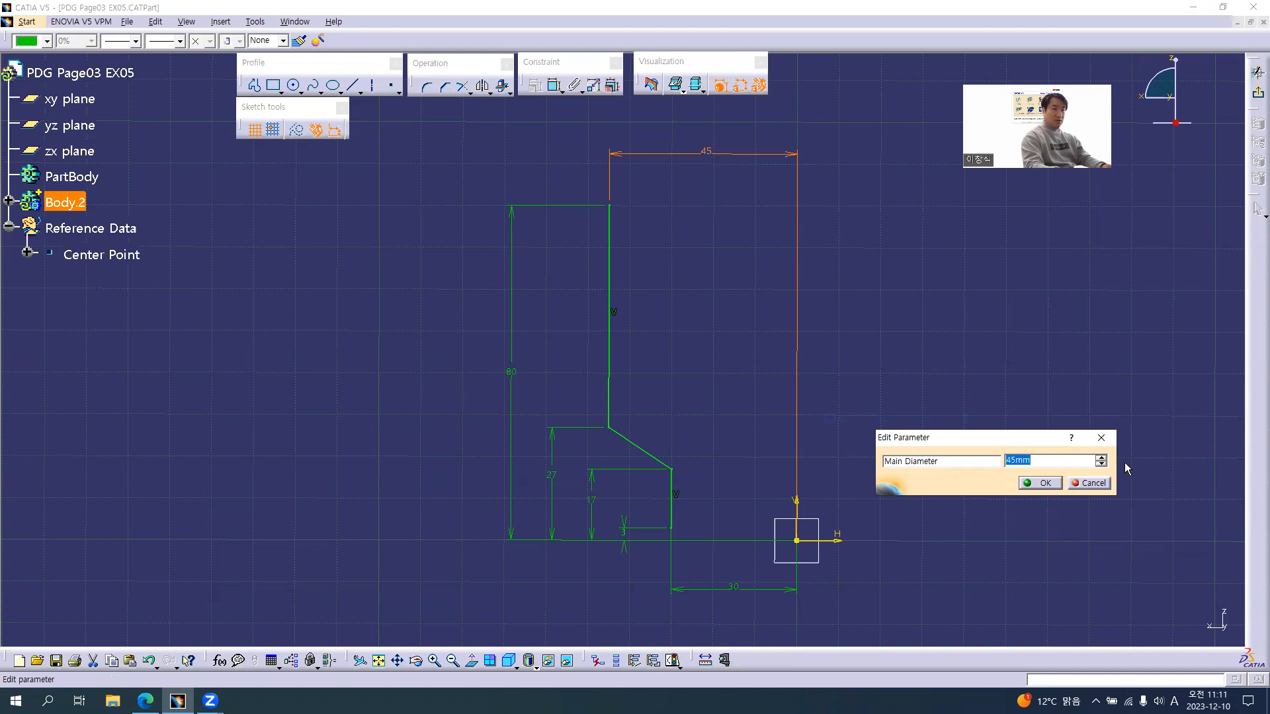
{"action": "left_click", "coordinate": [969, 461]}
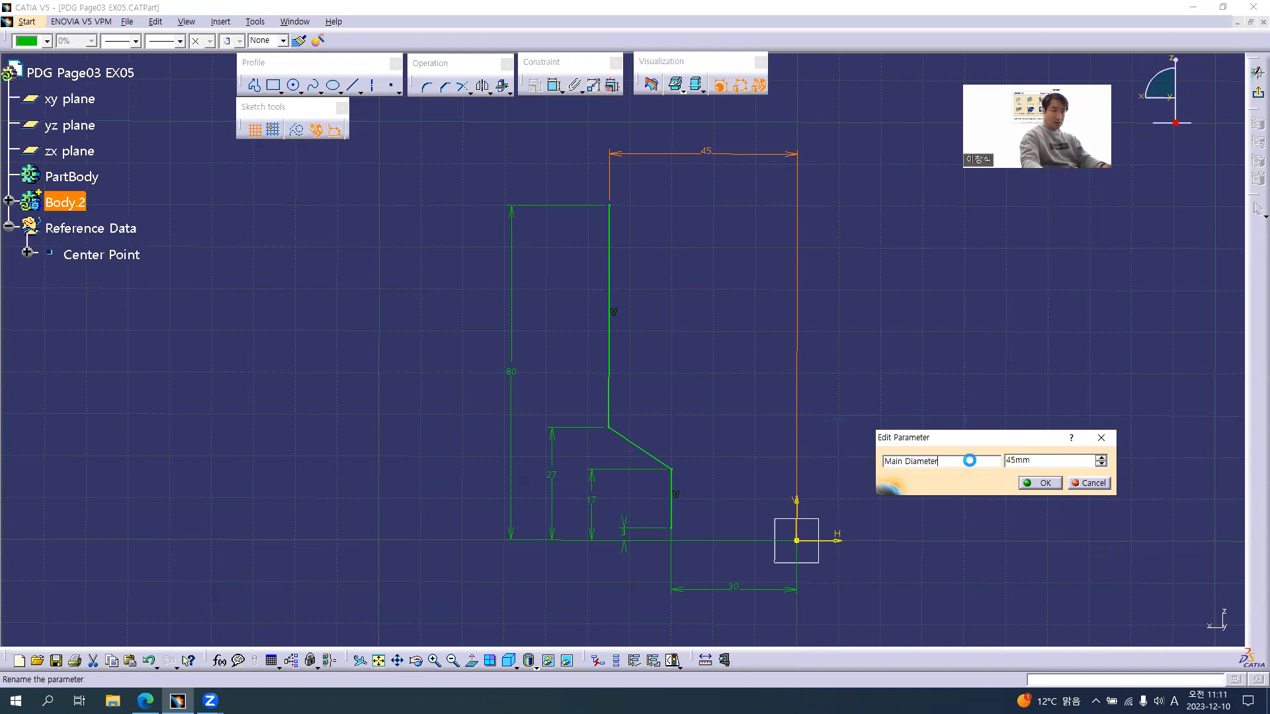
{"action": "type", "text": "(D90)"}
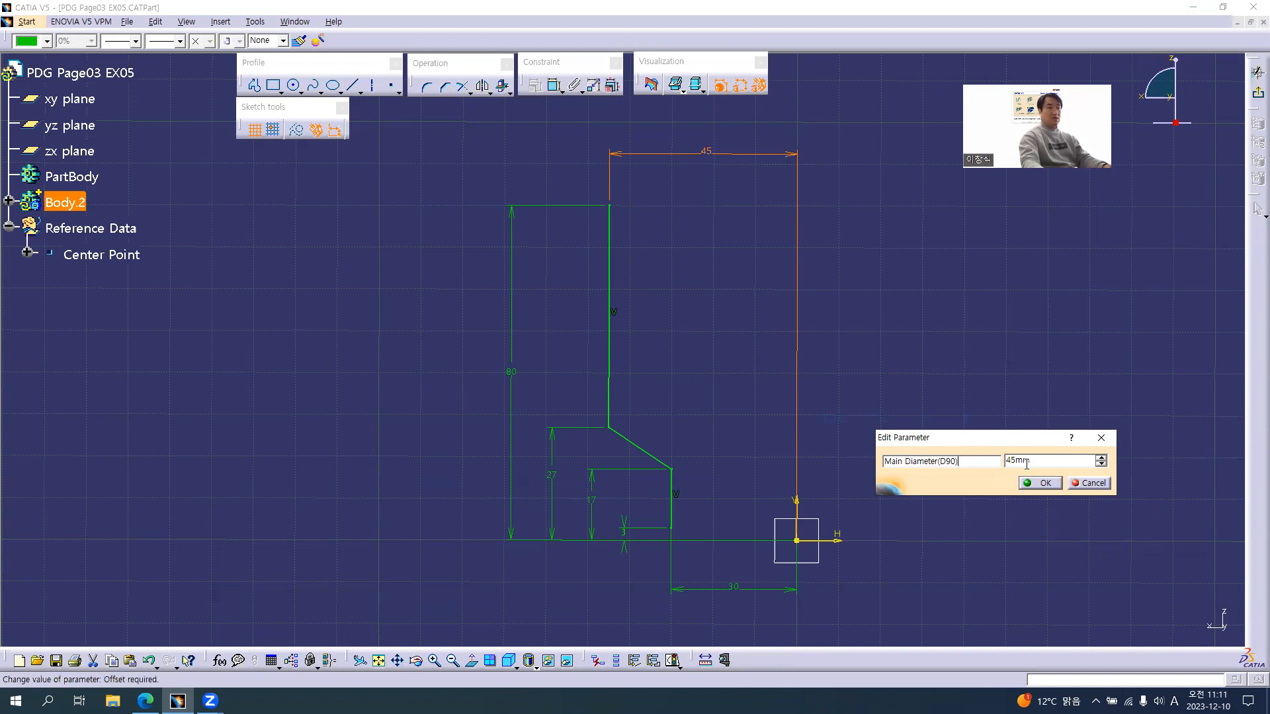
{"action": "left_click", "coordinate": [1040, 482]}
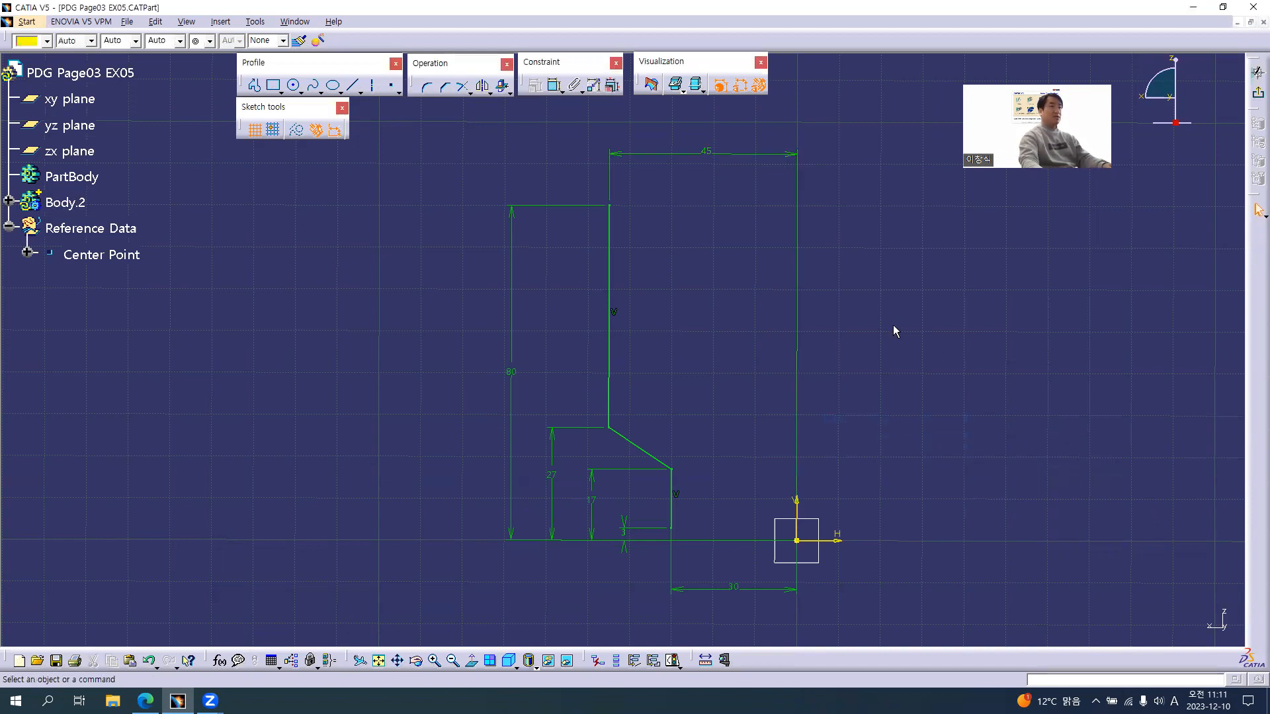
Step: Examine the plan view's body diameter and the wall dimensions in Section Cut B-B in the browser, then return to CATIA V5
{"action": "key", "text": "alt+Tab"}
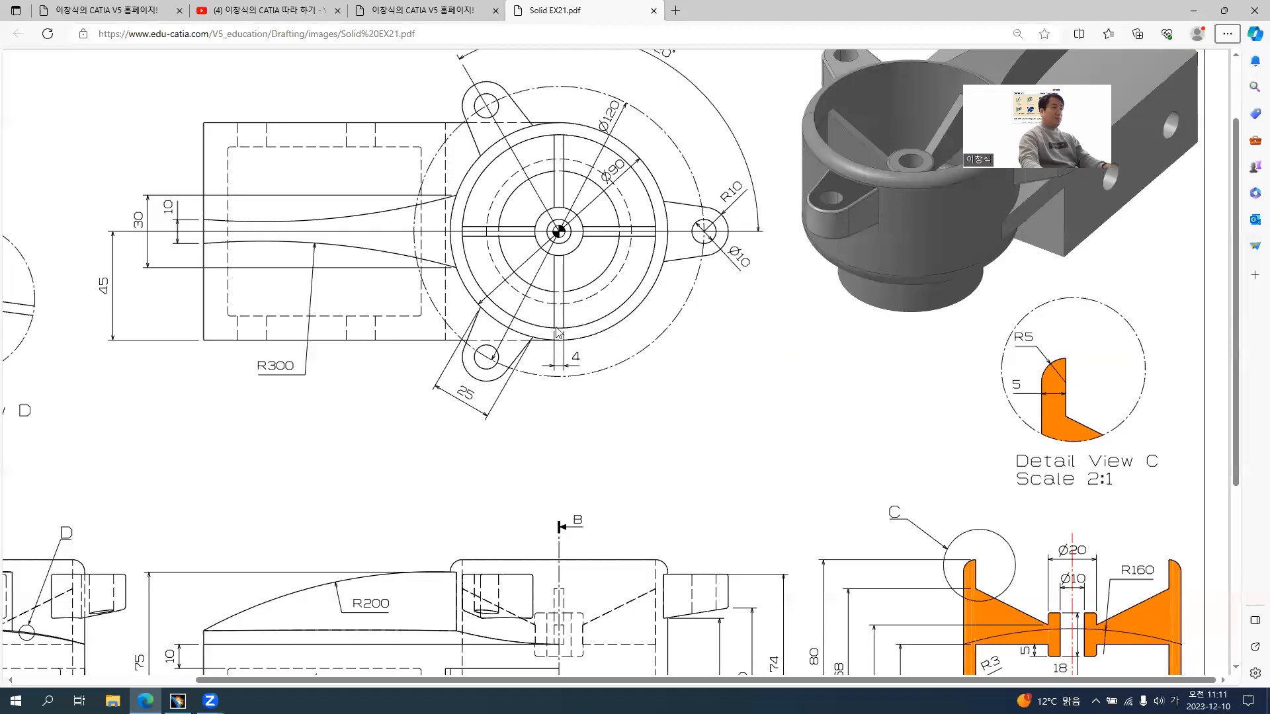
{"action": "scroll", "coordinate": [573, 197], "scroll_direction": "up", "scroll_amount": 3, "text": "ctrl"}
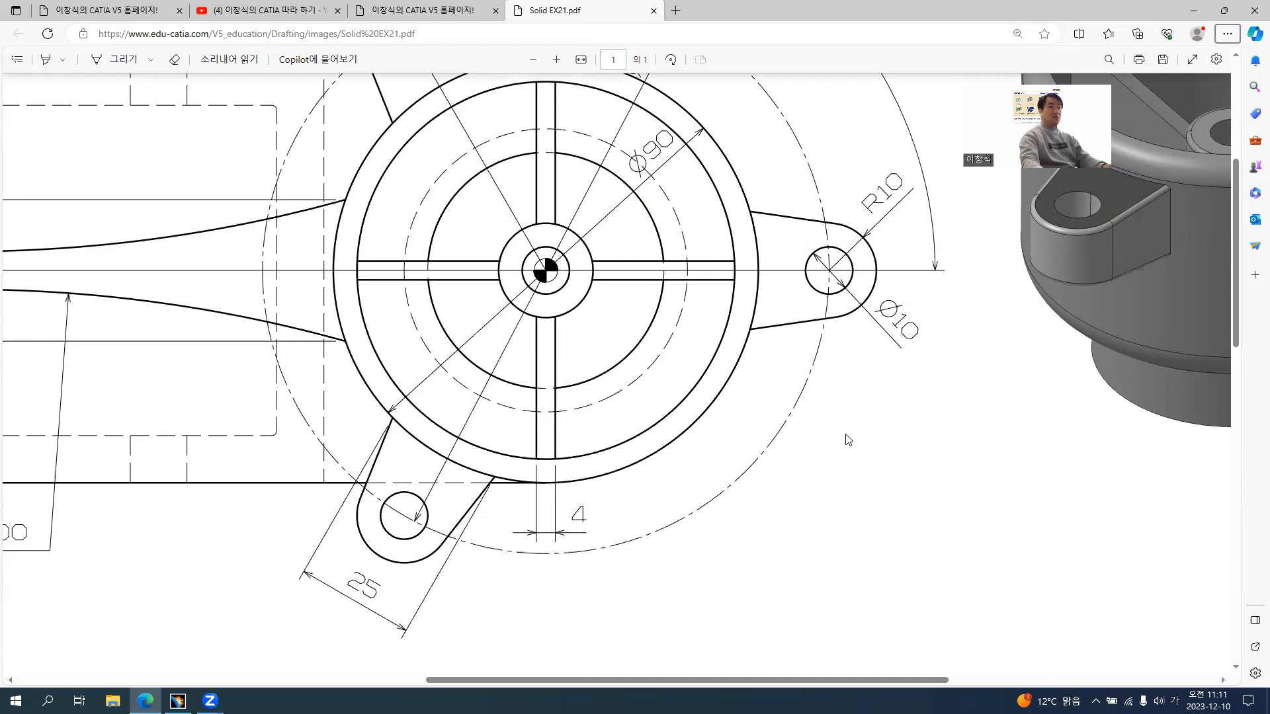
{"action": "scroll", "coordinate": [912, 470], "scroll_direction": "down", "scroll_amount": 3, "text": "ctrl"}
{"action": "scroll", "coordinate": [1032, 516], "scroll_direction": "down", "scroll_amount": 5}
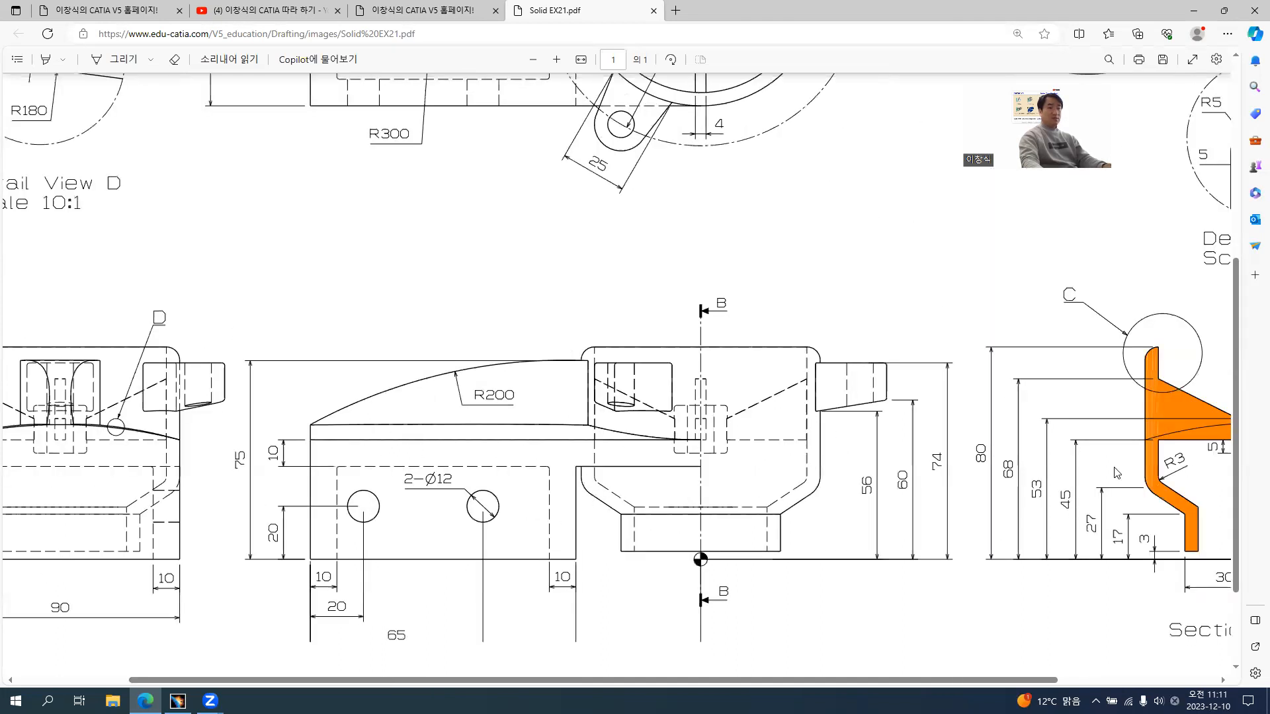
{"action": "scroll", "coordinate": [1121, 474], "scroll_direction": "up", "scroll_amount": 2, "text": "ctrl"}
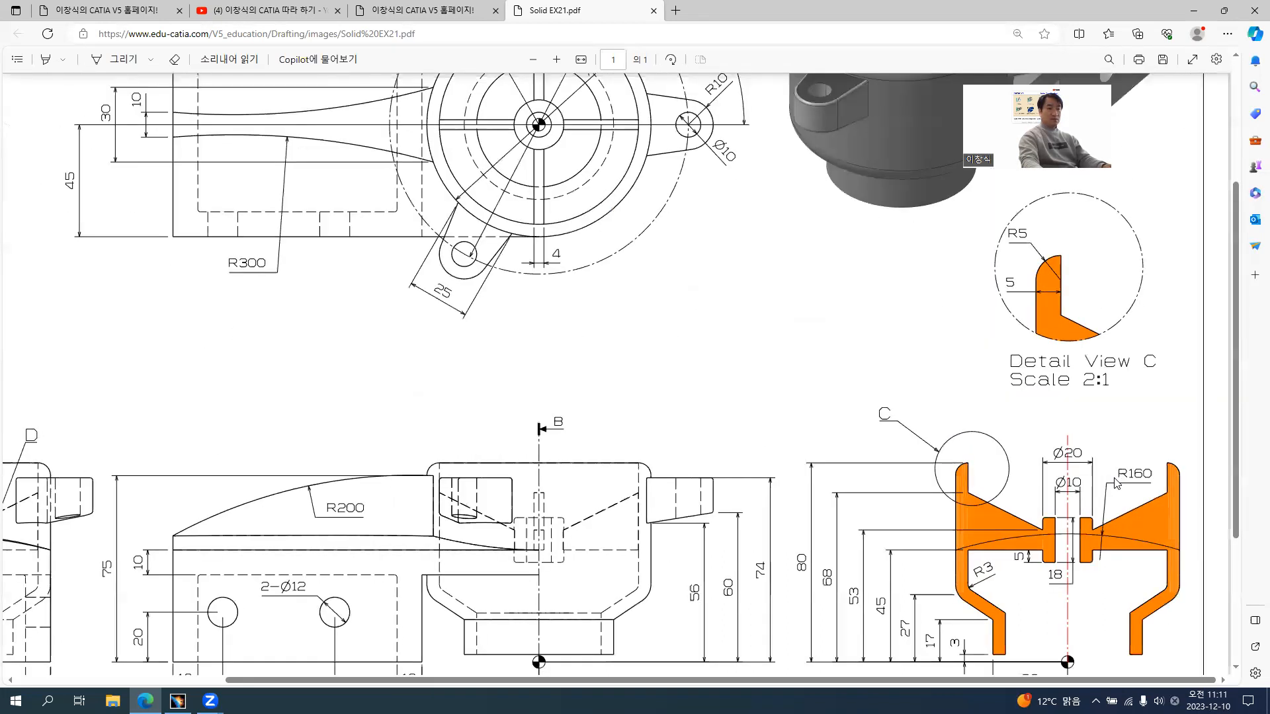
{"action": "scroll", "coordinate": [965, 352], "scroll_direction": "down", "scroll_amount": 1}
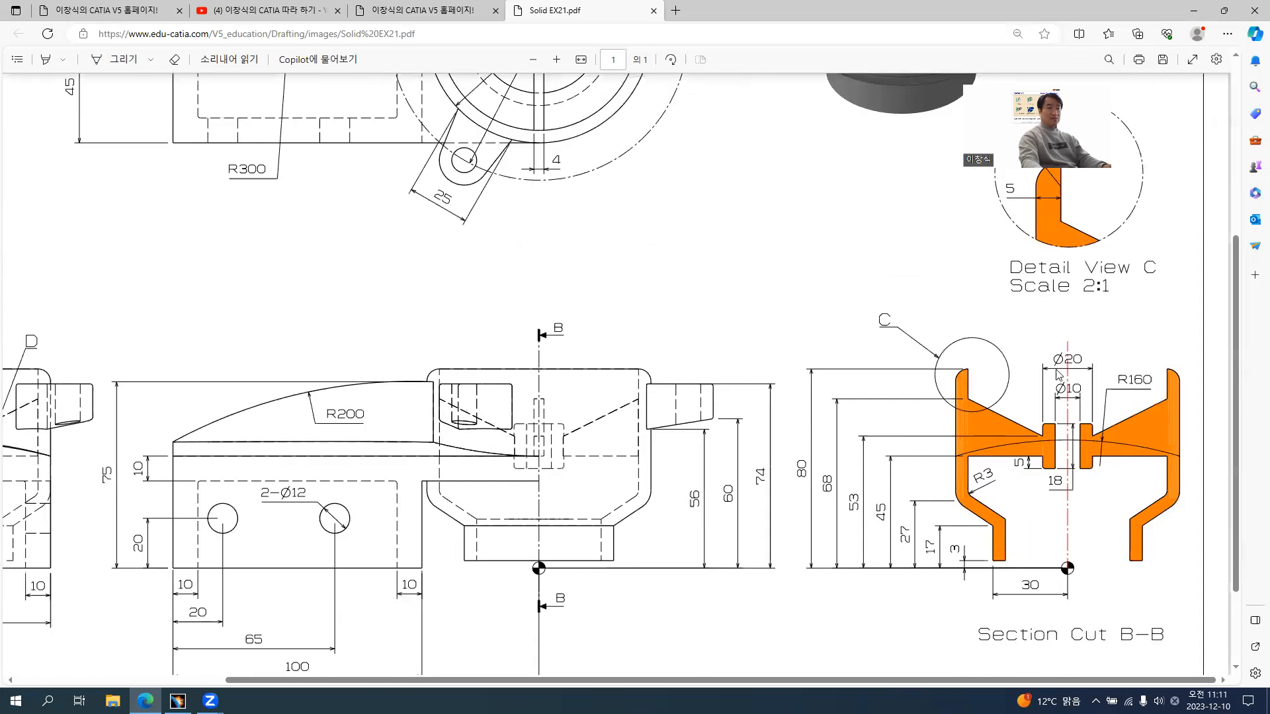
{"action": "key", "text": "alt+Tab"}
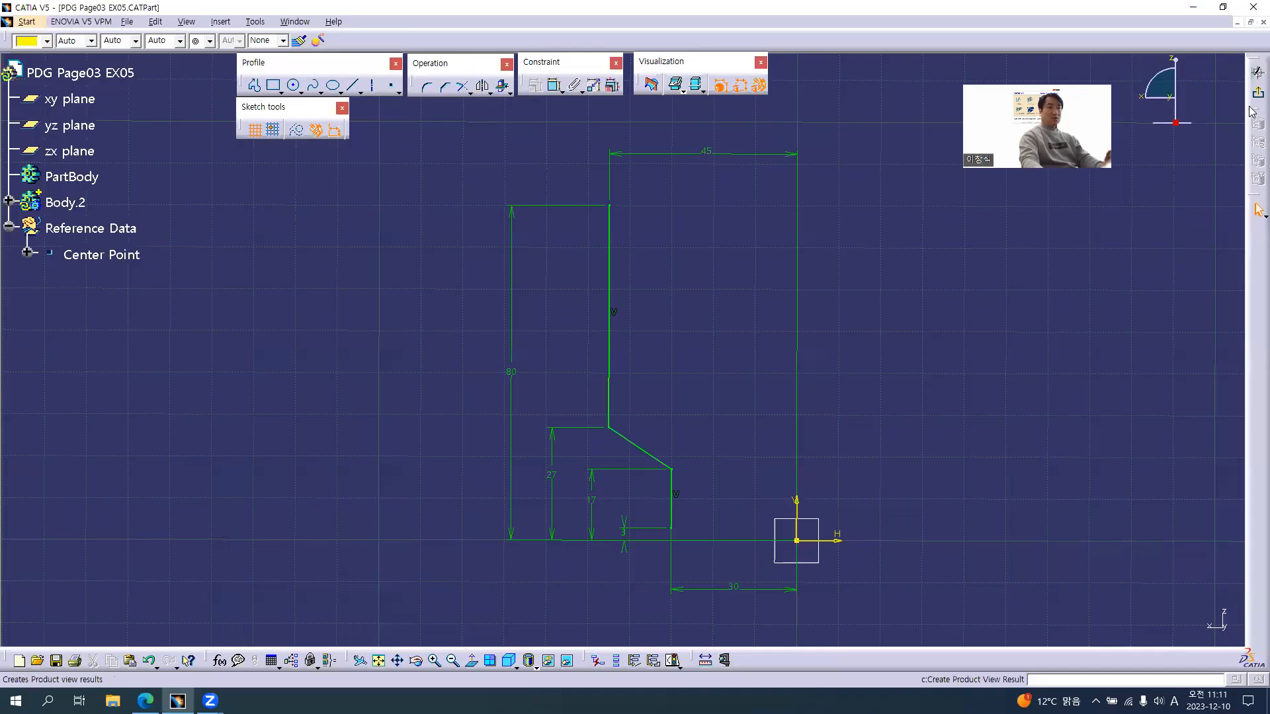
Step: Exit the housing's wall profile sketch to the 3D part view
{"action": "left_click", "coordinate": [705, 659]}
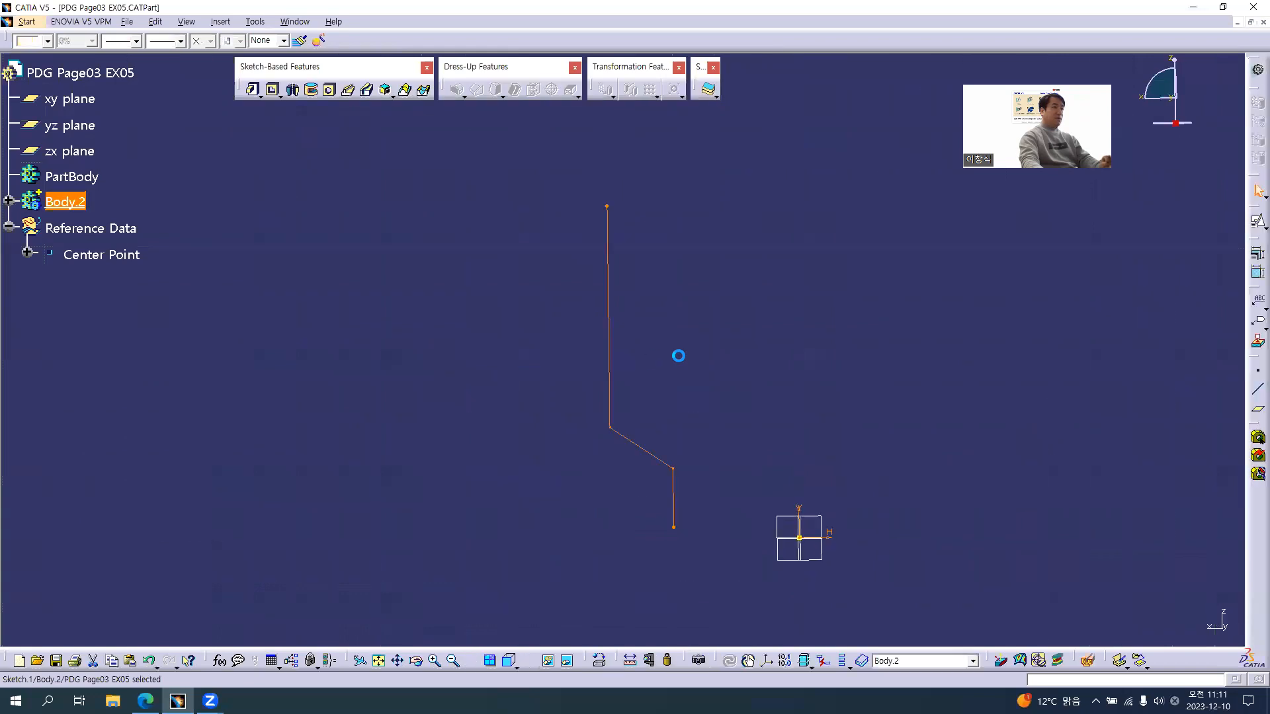
{"action": "left_click", "coordinate": [430, 326]}
{"action": "mouse_move", "coordinate": [629, 366]}
{"action": "middle_mouse_down"}
{"action": "mouse_move", "coordinate": [567, 366]}
{"action": "mouse_move", "coordinate": [566, 379]}
{"action": "middle_mouse_up"}
{"action": "left_click", "coordinate": [566, 366]}
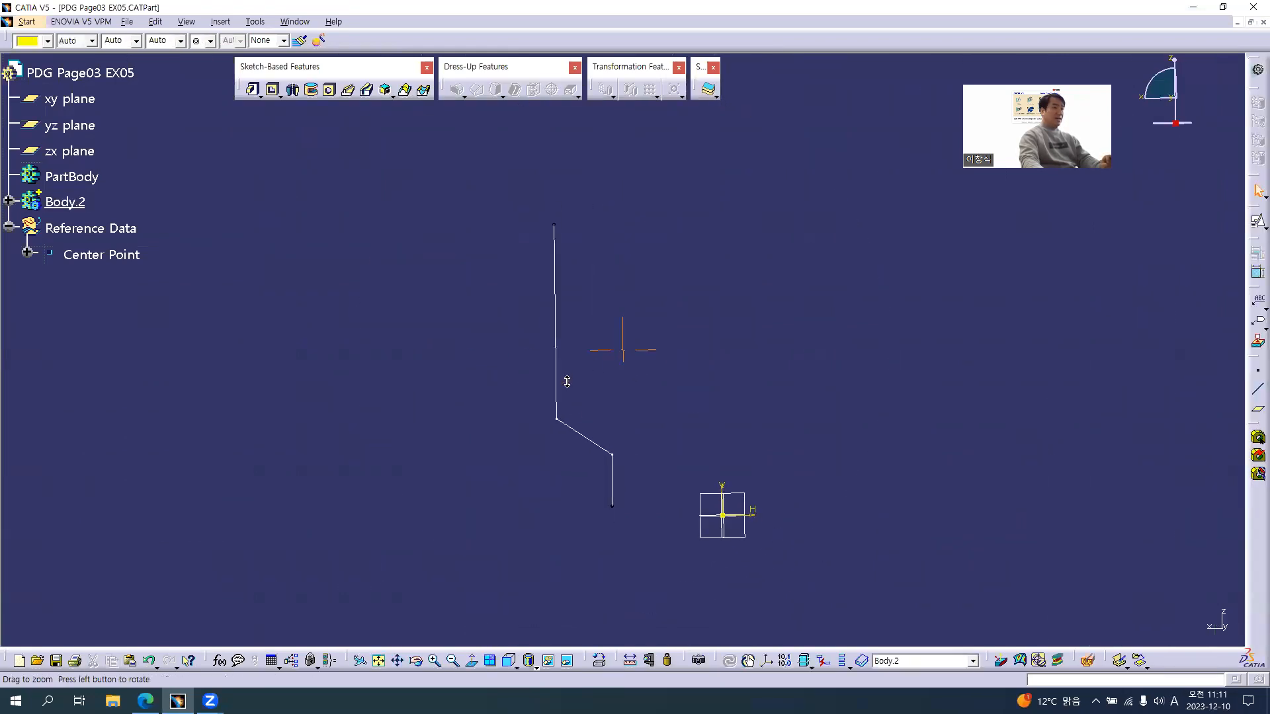
Step: Reopen Sketch.1 in Body.2 and draw a vertical axis from the origin along the V axis, level with the profile's upper end
{"action": "left_click", "coordinate": [9, 200]}
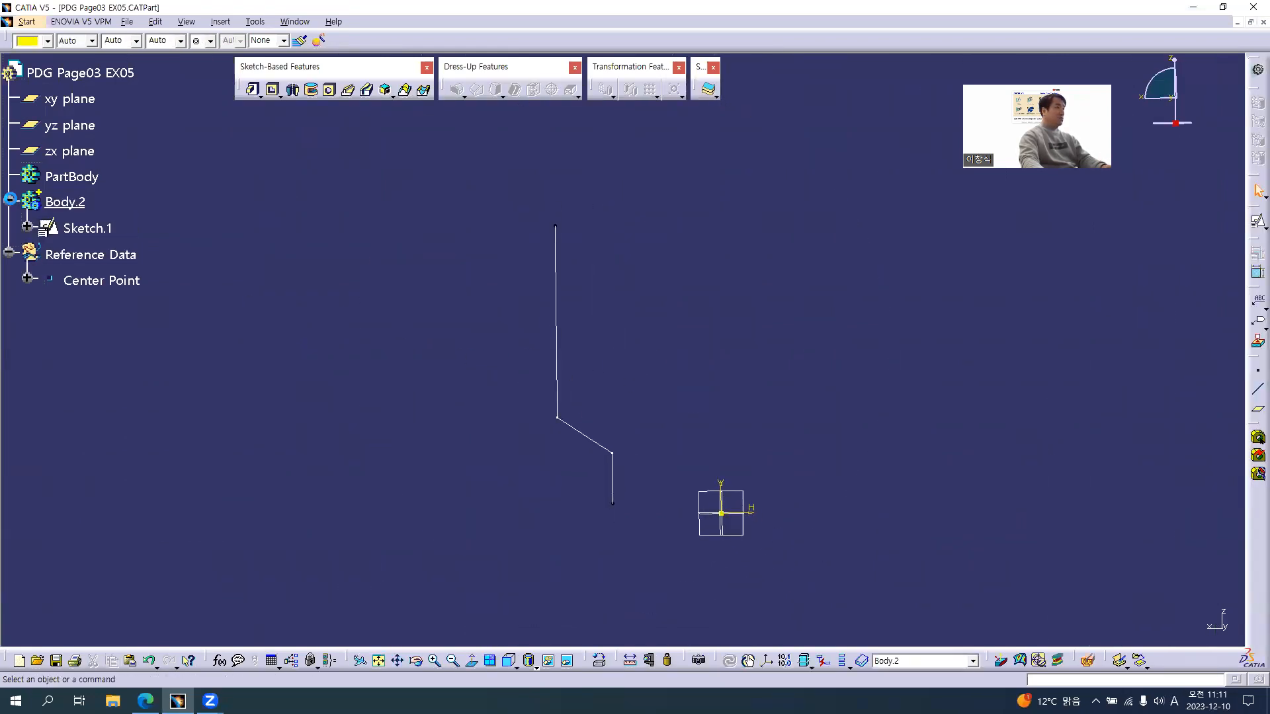
{"action": "double_click", "coordinate": [87, 228]}
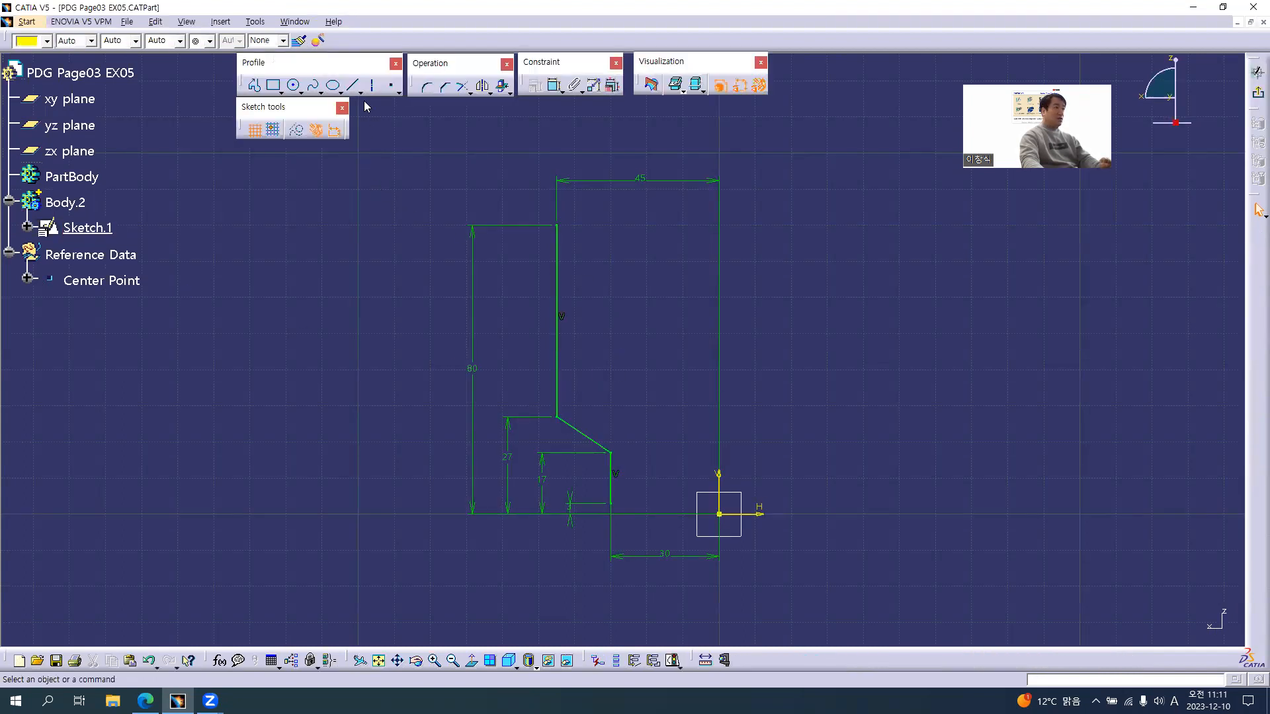
{"action": "left_click", "coordinate": [371, 88]}
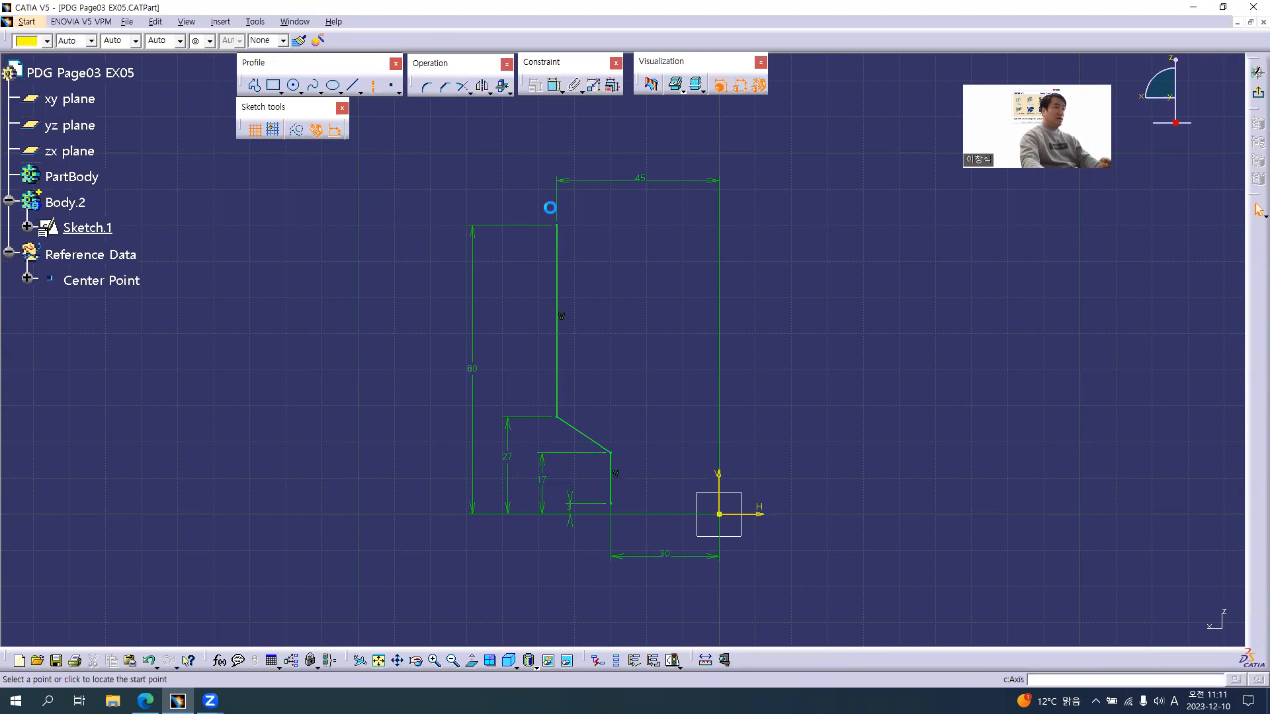
{"action": "left_click", "coordinate": [719, 514]}
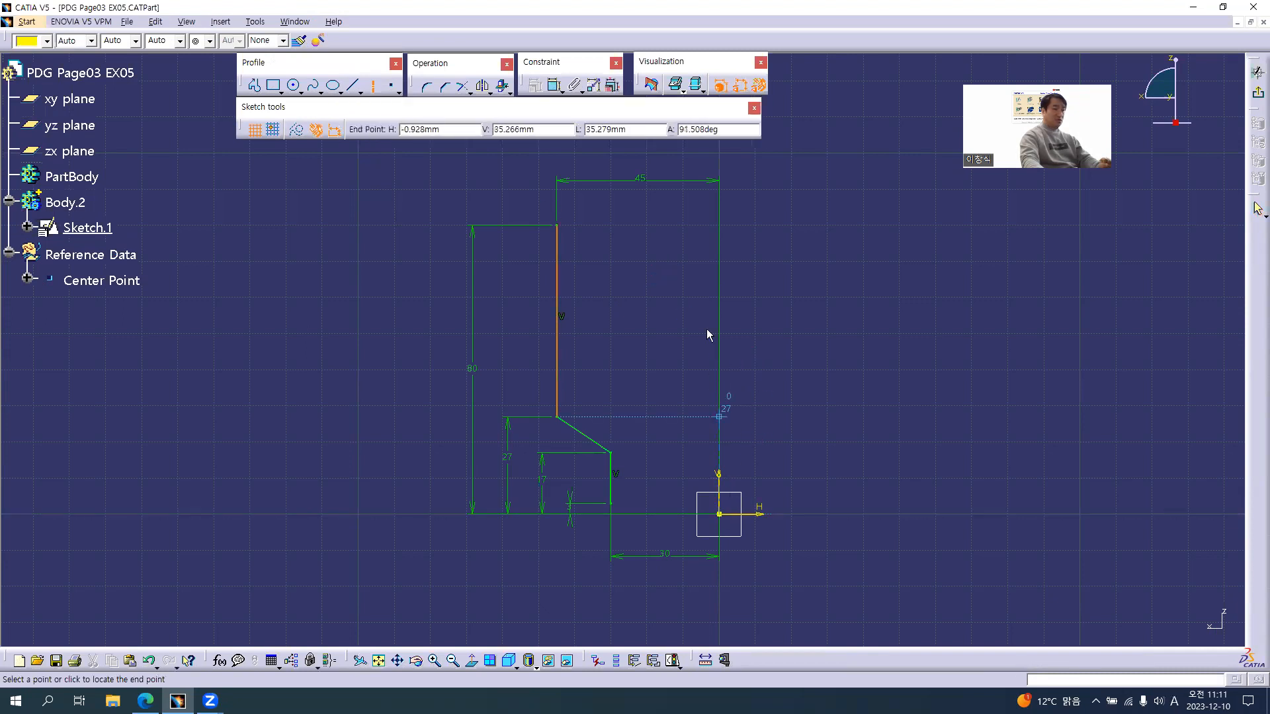
{"action": "left_click", "coordinate": [720, 226]}
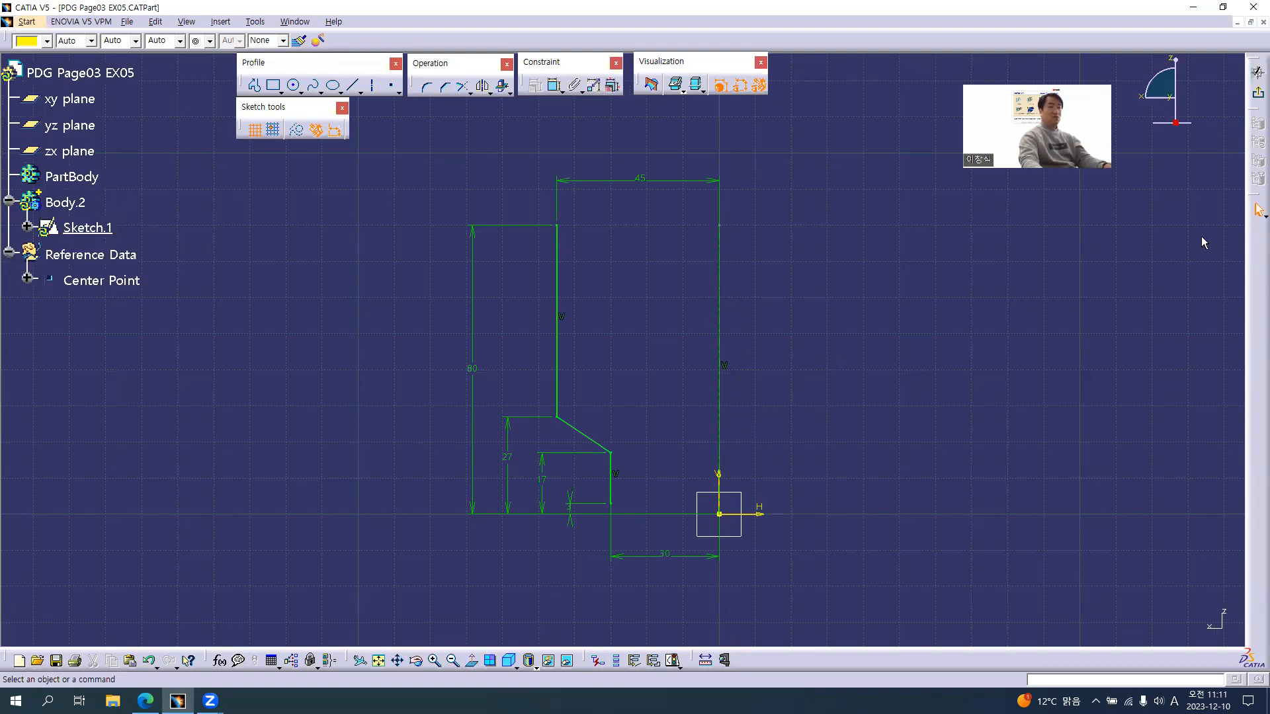
Step: Exit the sketch and set up a 360-degree Shaft of Sketch.1 about its sketch axis, with Thick Profile enabled
{"action": "left_click", "coordinate": [1257, 91]}
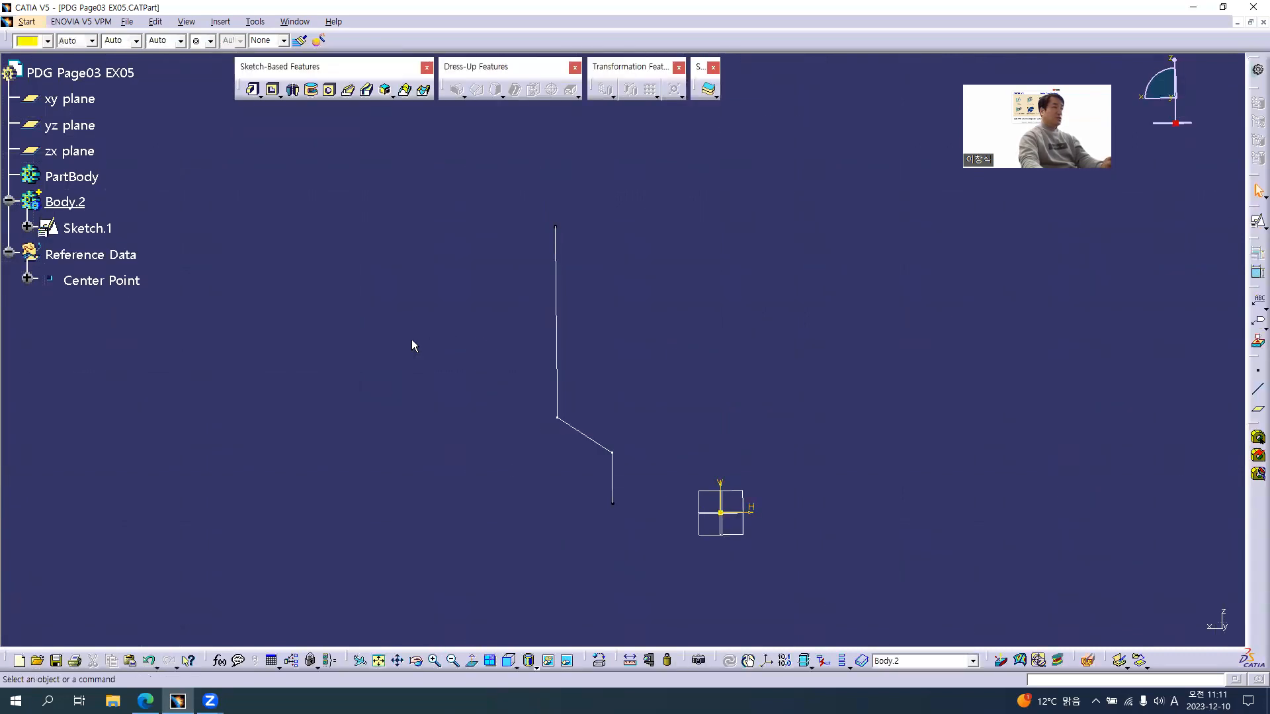
{"action": "left_click", "coordinate": [292, 90]}
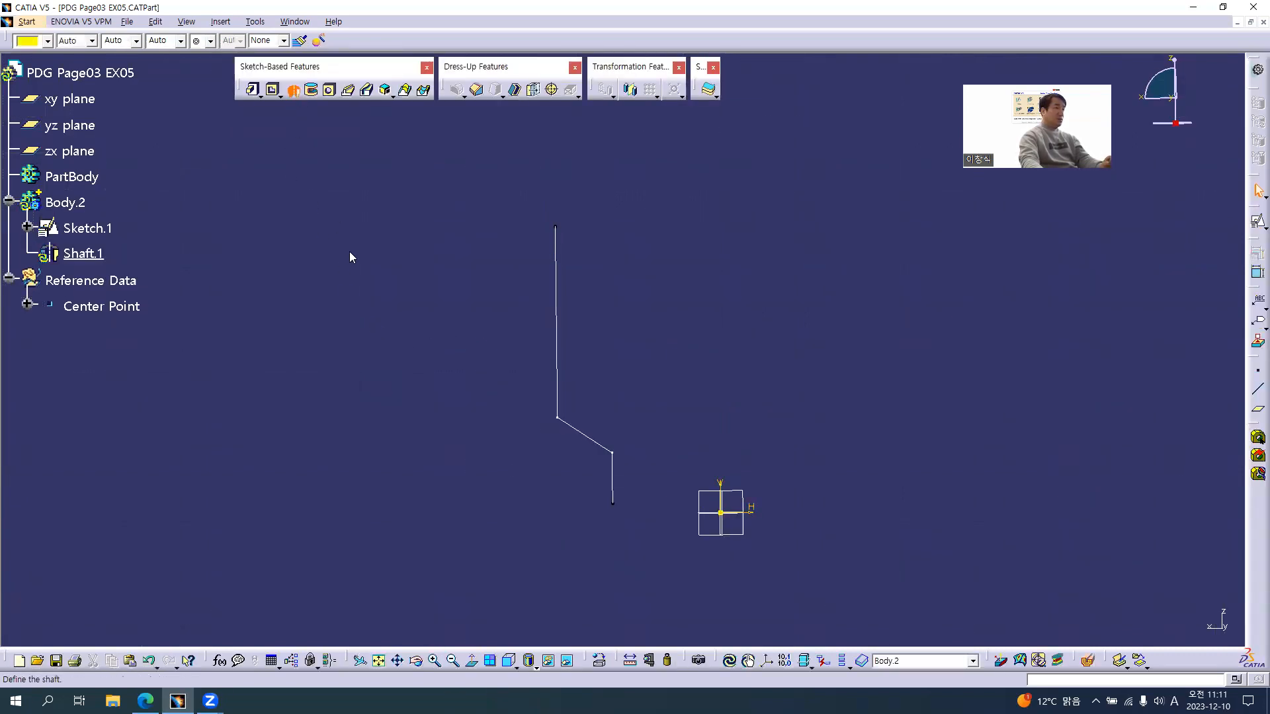
{"action": "left_click", "coordinate": [555, 304]}
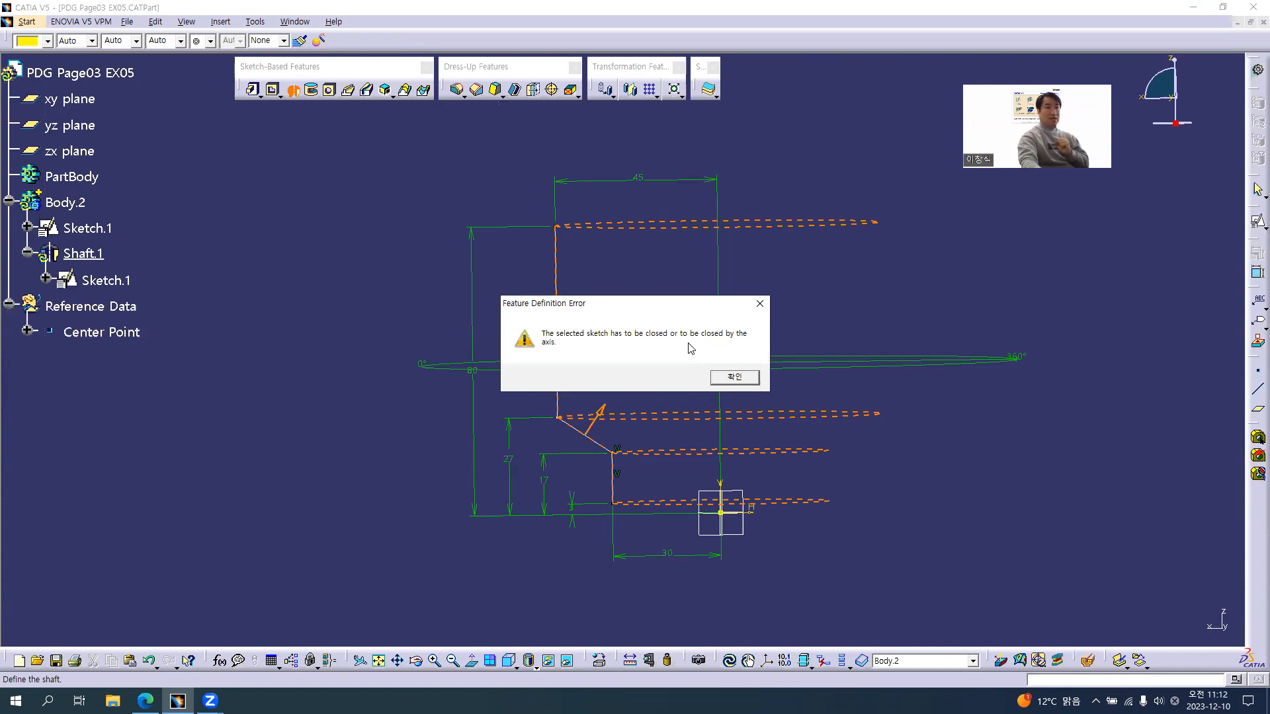
{"action": "left_click", "coordinate": [736, 378]}
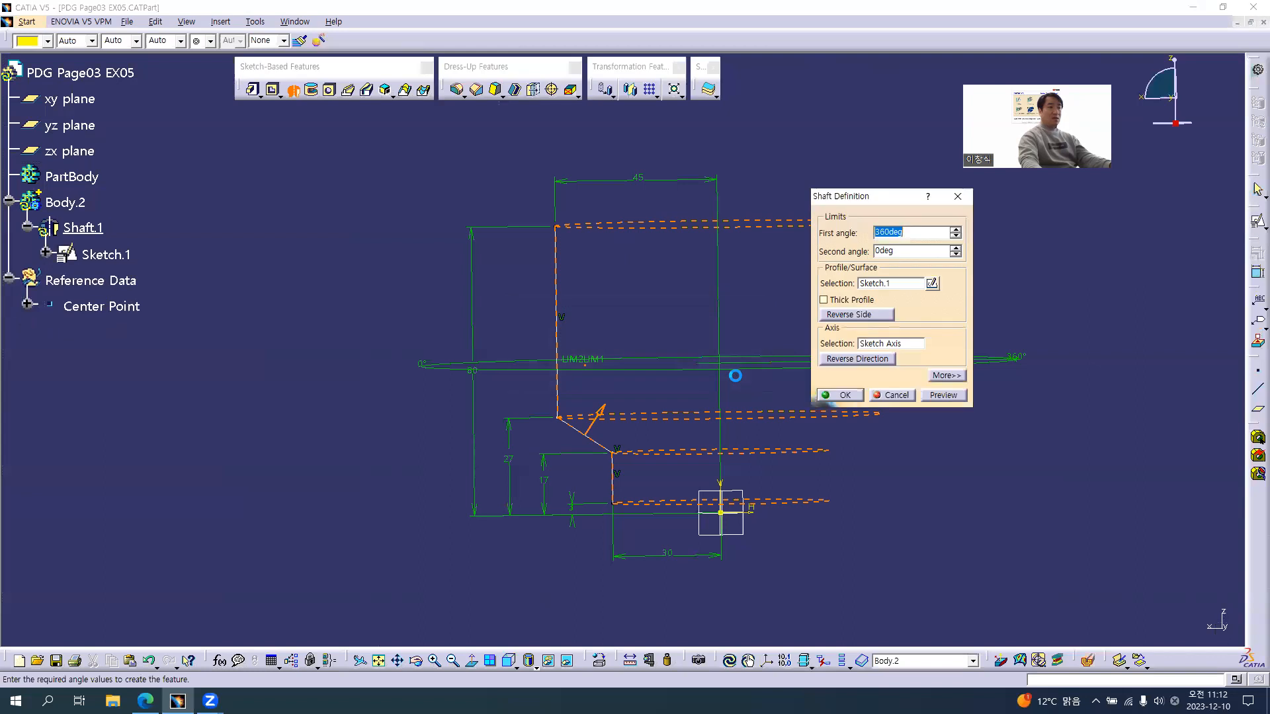
{"action": "left_click", "coordinate": [823, 300]}
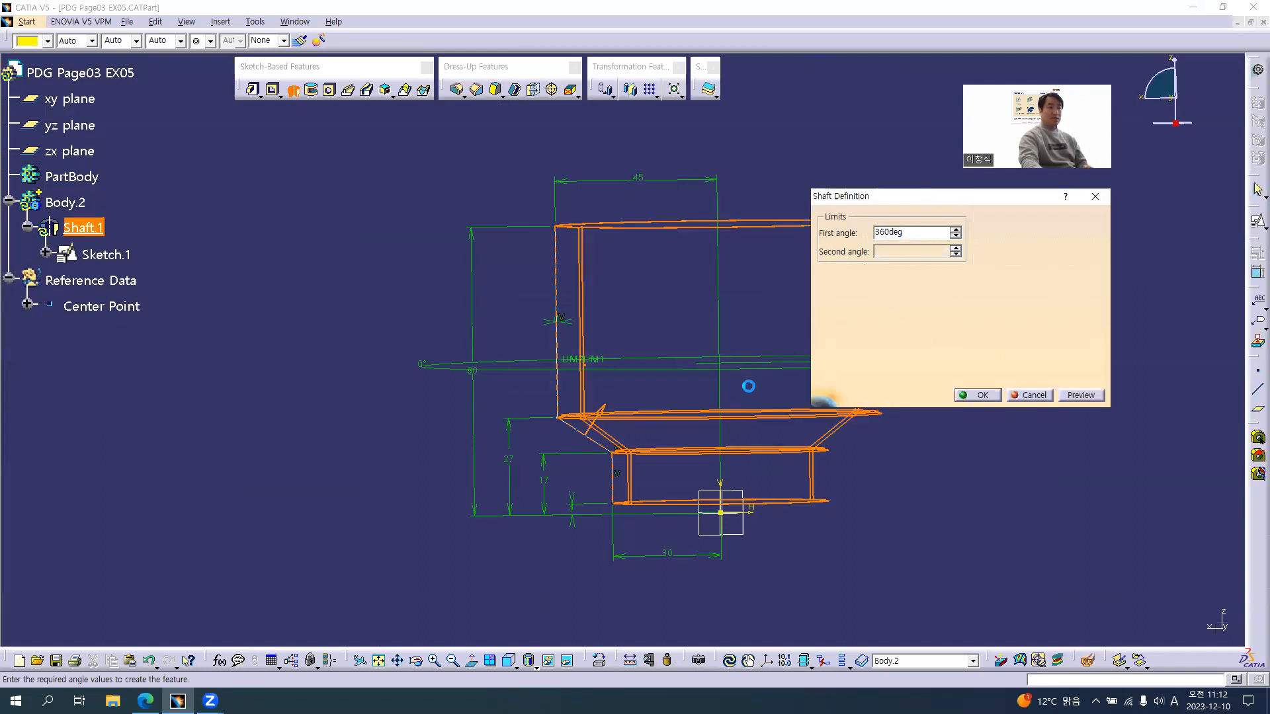
{"action": "mouse_move", "coordinate": [698, 466]}
{"action": "middle_mouse_down"}
{"action": "mouse_move", "coordinate": [640, 342]}
{"action": "mouse_move", "coordinate": [603, 349]}
{"action": "mouse_move", "coordinate": [595, 371]}
{"action": "middle_mouse_up"}
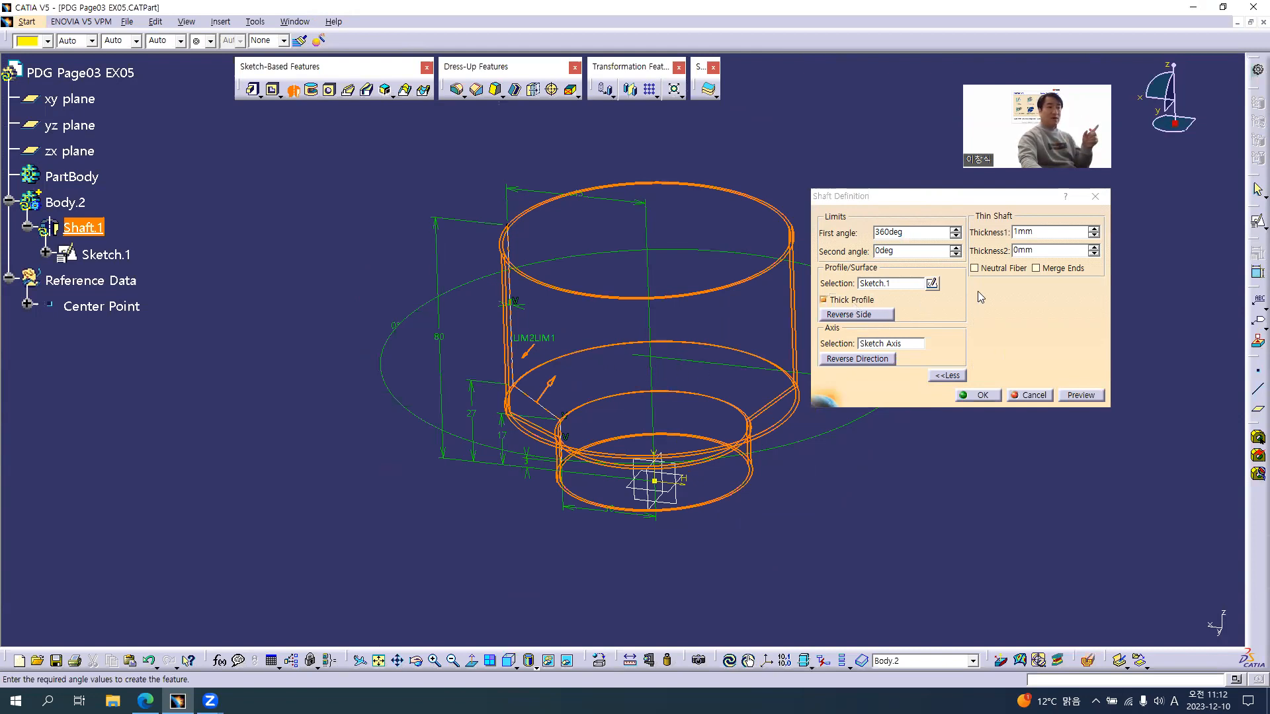
Step: Set the thin shaft's Thickness1 to 5 mm
{"action": "left_click_drag", "start_coordinate": [1044, 232], "coordinate": [1008, 233]}
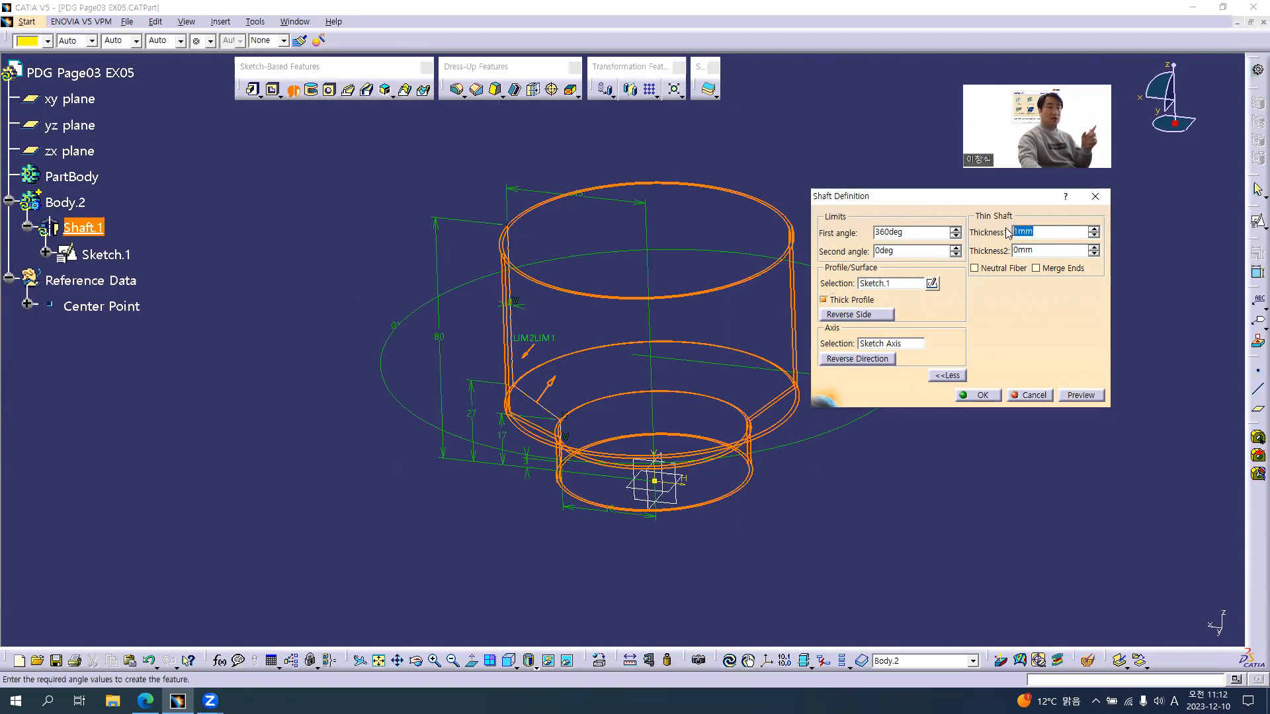
{"action": "type", "text": "5mm"}
{"action": "left_click", "coordinate": [854, 501]}
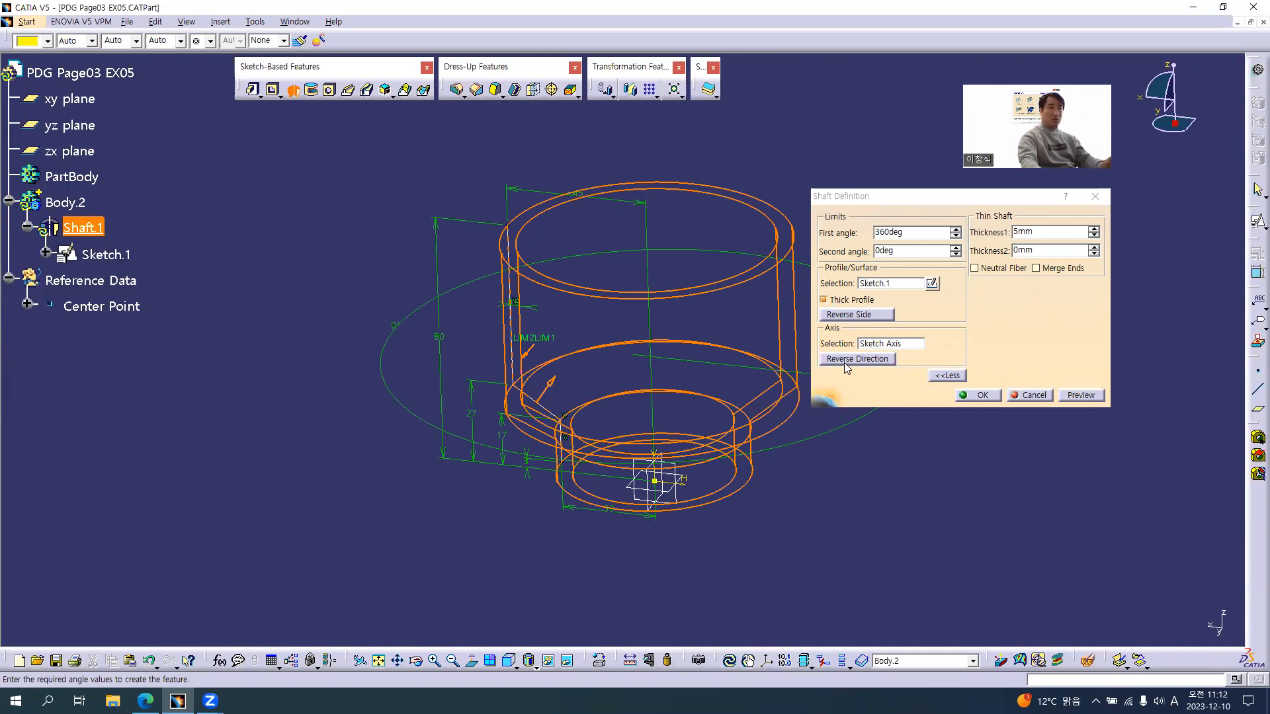
{"action": "double_click", "coordinate": [1025, 250]}
{"action": "type", "text": "5mm"}
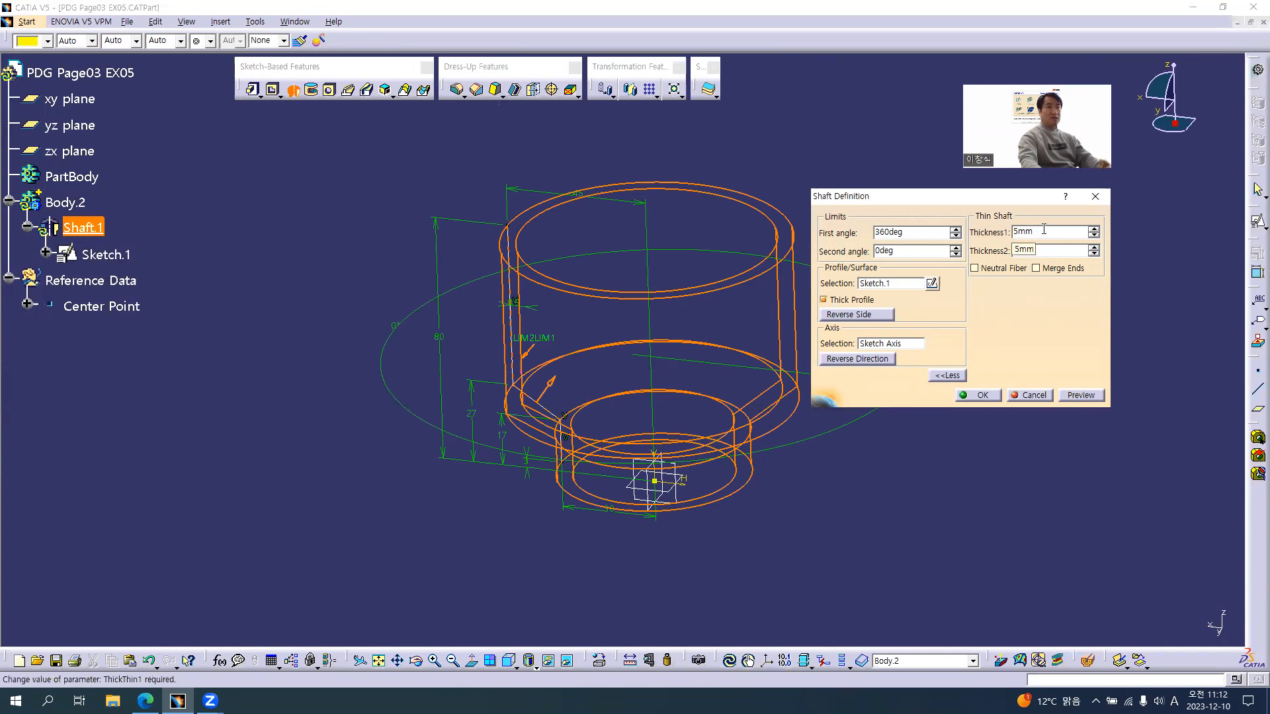
{"action": "right_click", "coordinate": [1044, 230]}
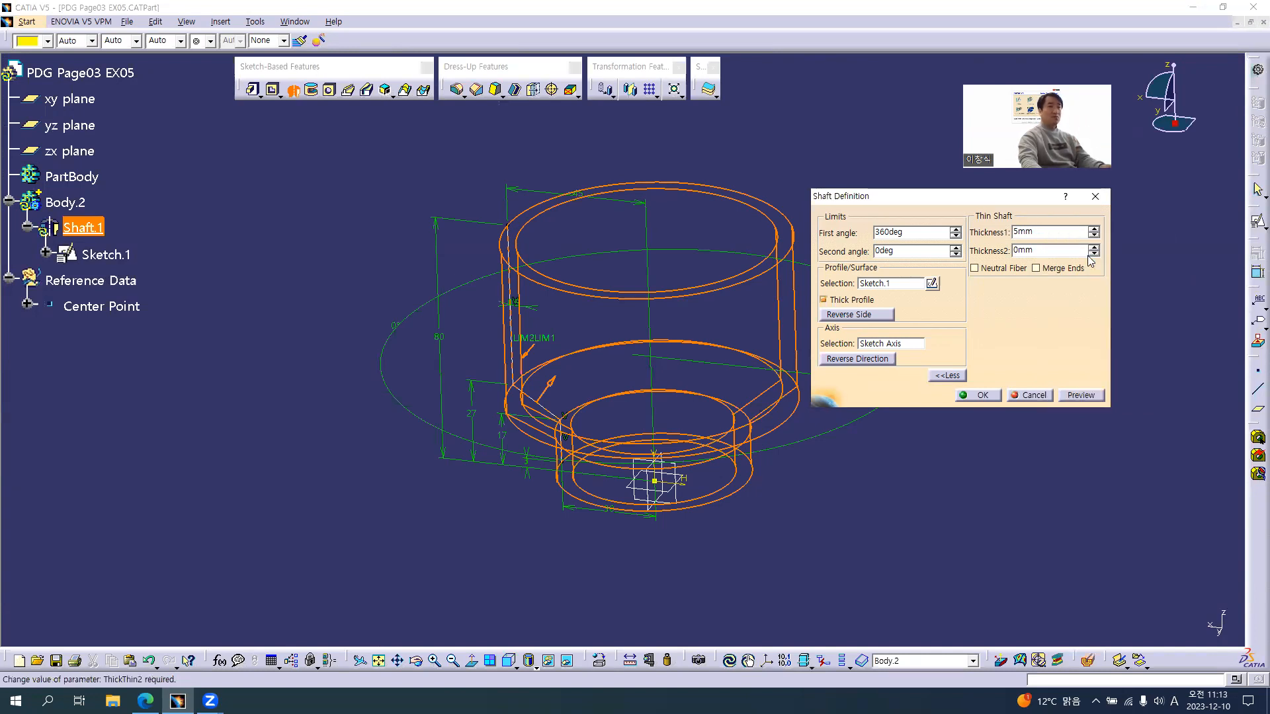
Step: Examine the housing's wall thickness in Section Cut B-B and the other views of the Solid EX21 drawing in the browser, then return to CATIA V5
{"action": "key", "text": "alt+Tab"}
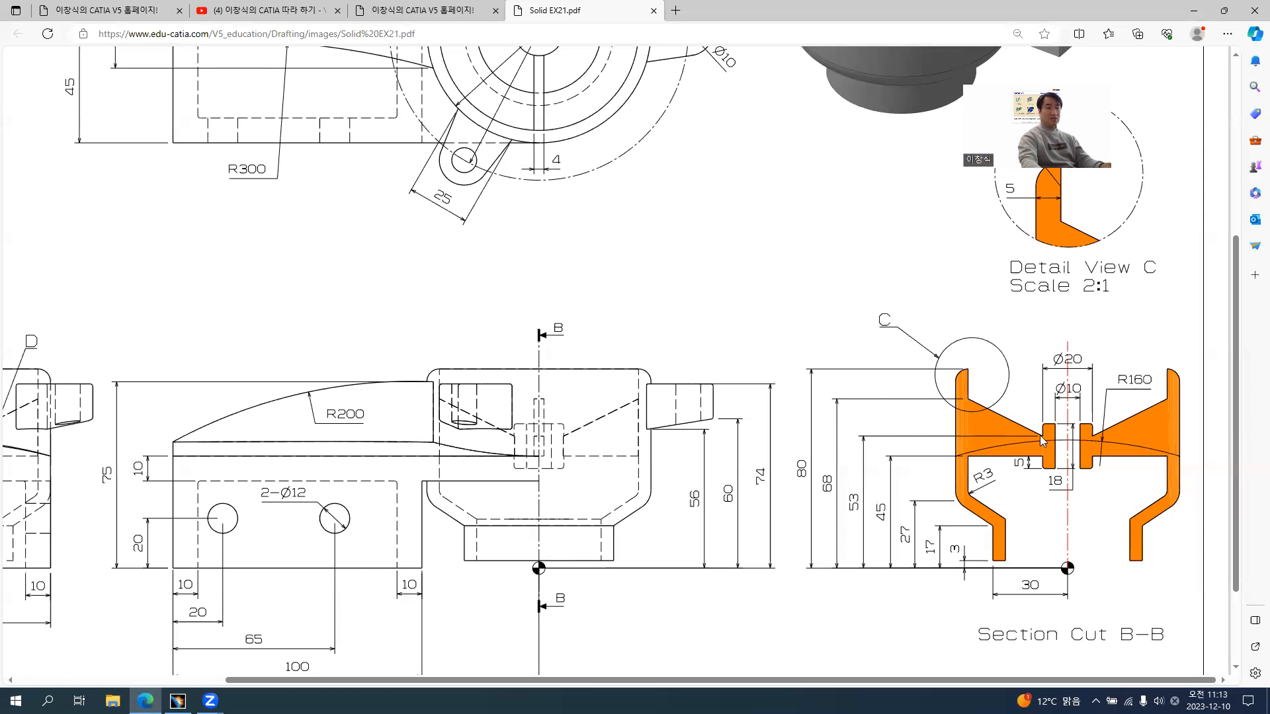
{"action": "scroll", "coordinate": [1041, 438], "scroll_direction": "up", "scroll_amount": 2, "text": "ctrl"}
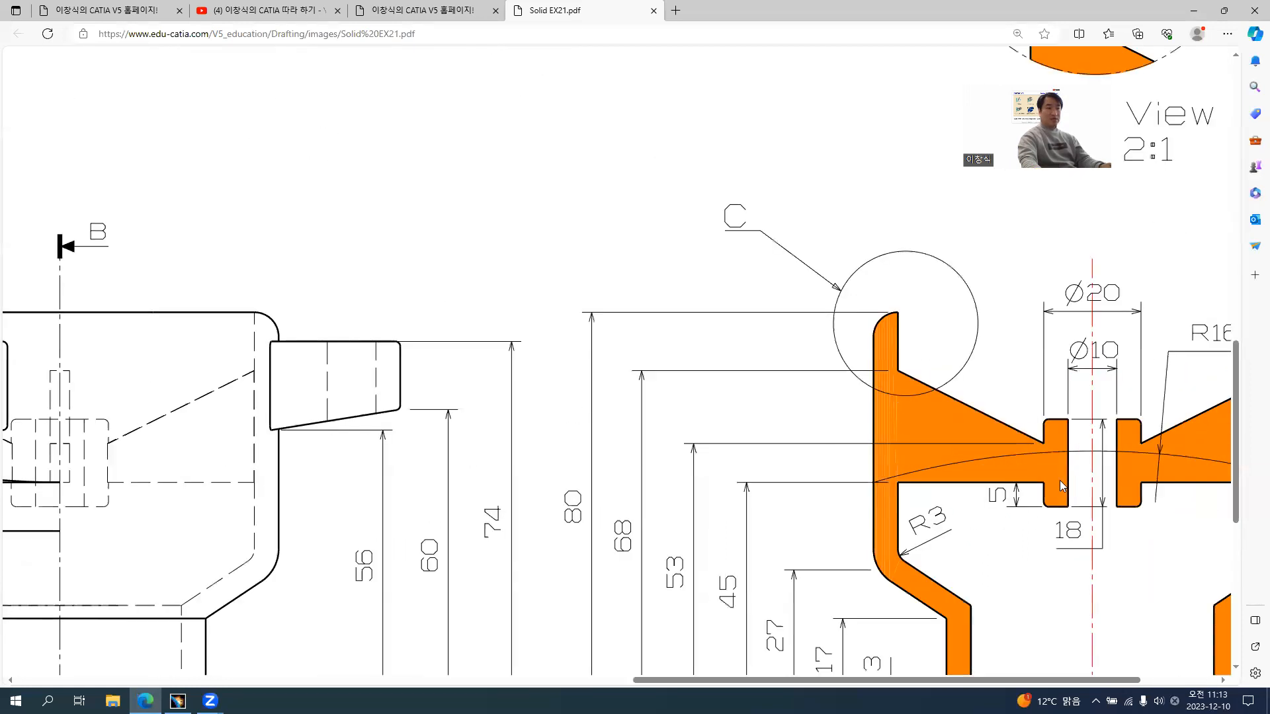
{"action": "scroll", "coordinate": [884, 461], "scroll_direction": "down", "scroll_amount": 3, "text": "ctrl"}
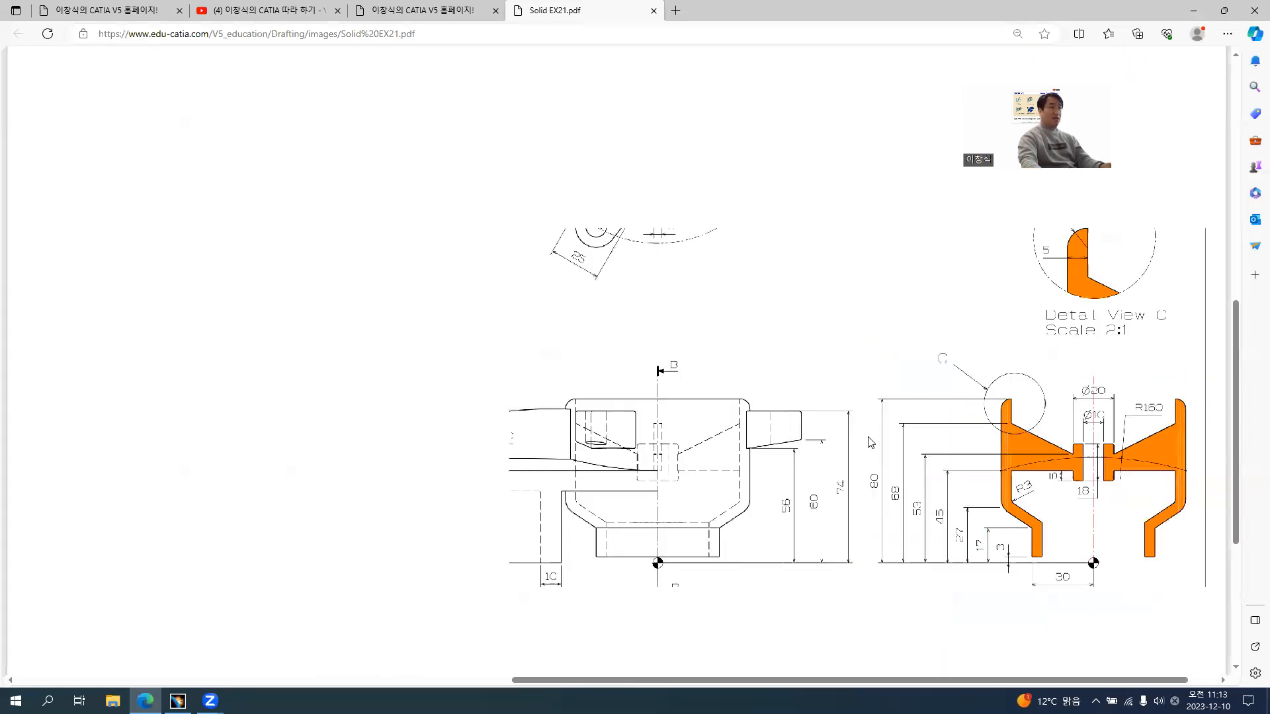
{"action": "scroll", "coordinate": [865, 292], "scroll_direction": "up", "scroll_amount": 2, "text": "ctrl"}
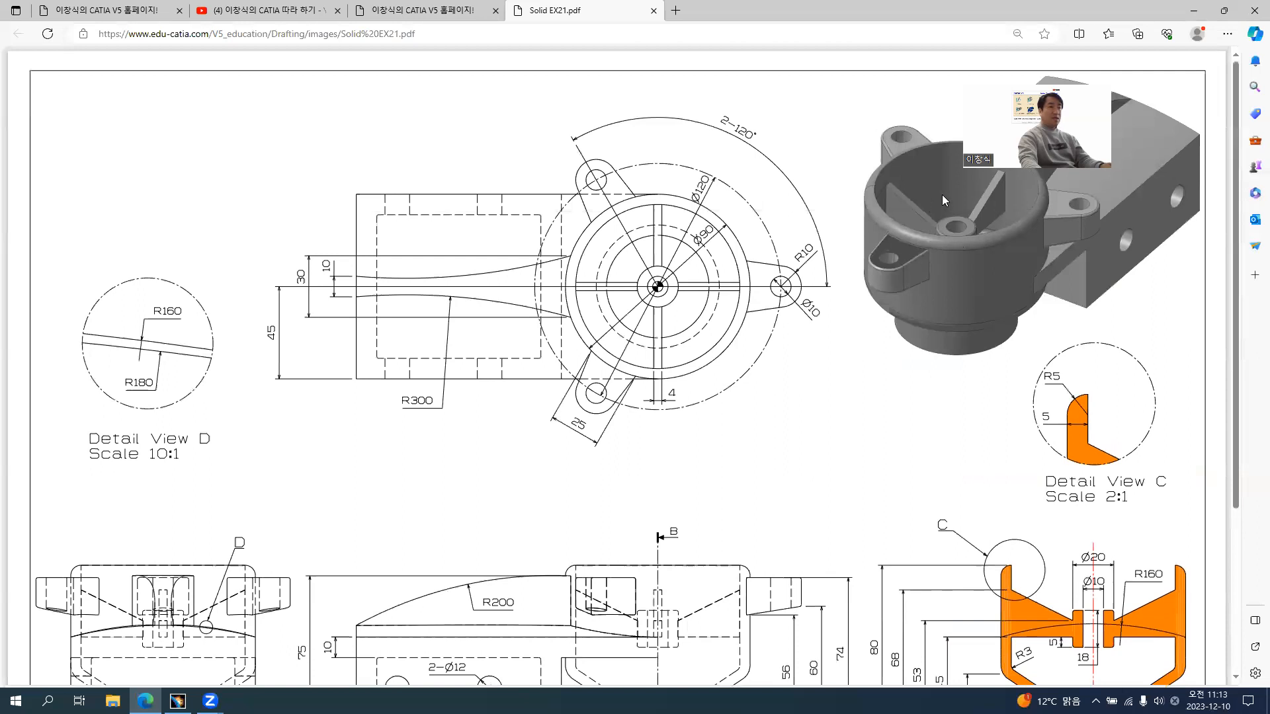
{"action": "scroll", "coordinate": [803, 413], "scroll_direction": "down", "scroll_amount": 1, "text": "ctrl"}
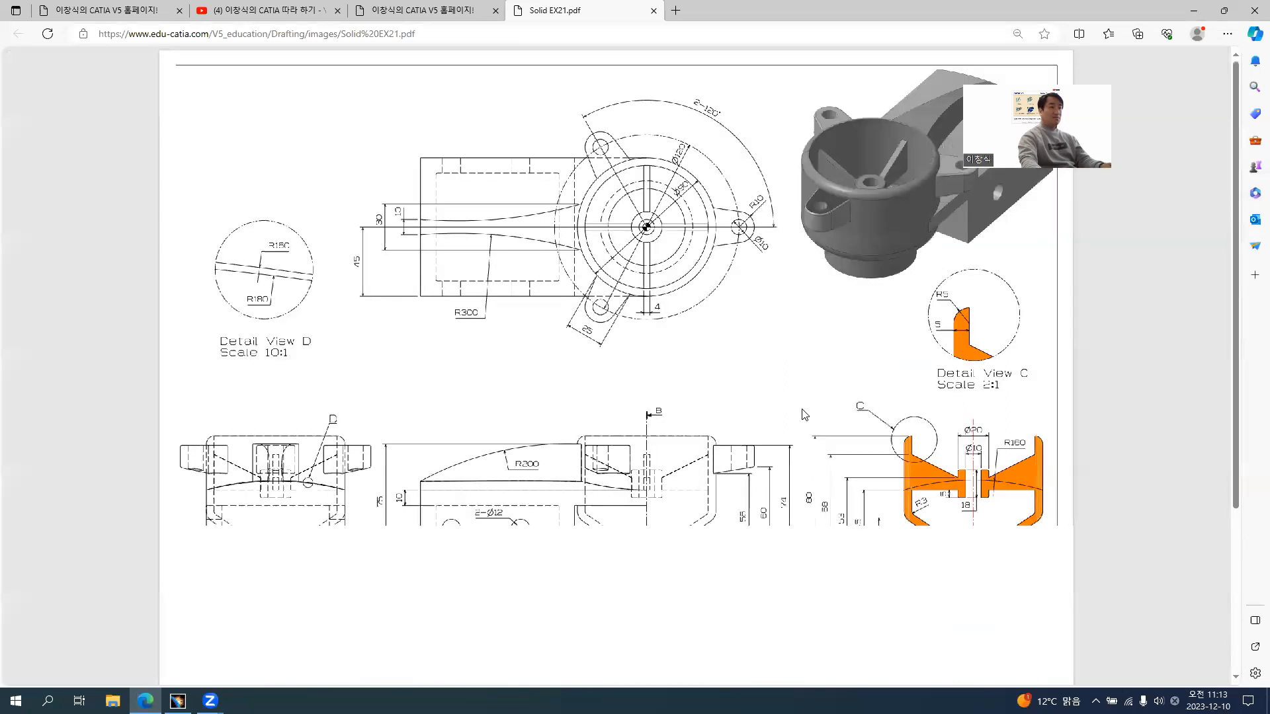
{"action": "scroll", "coordinate": [919, 537], "scroll_direction": "up", "scroll_amount": 2, "text": "ctrl"}
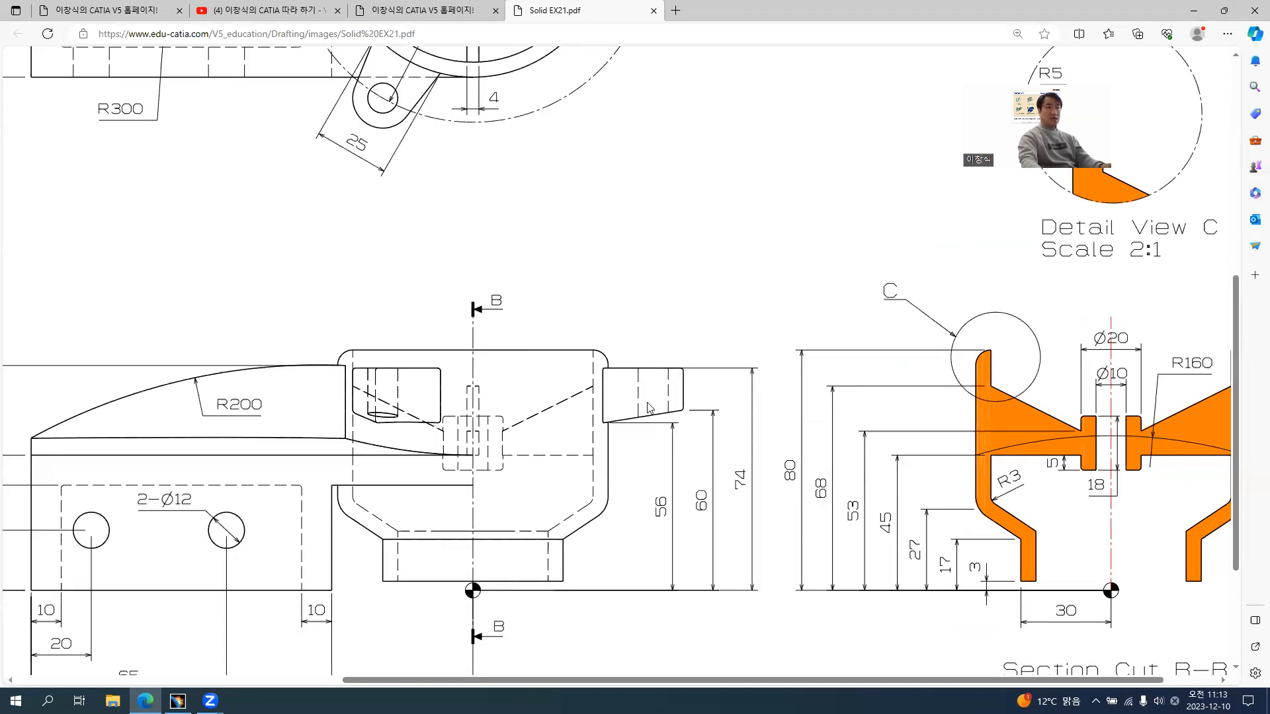
{"action": "key", "text": "alt+Tab"}
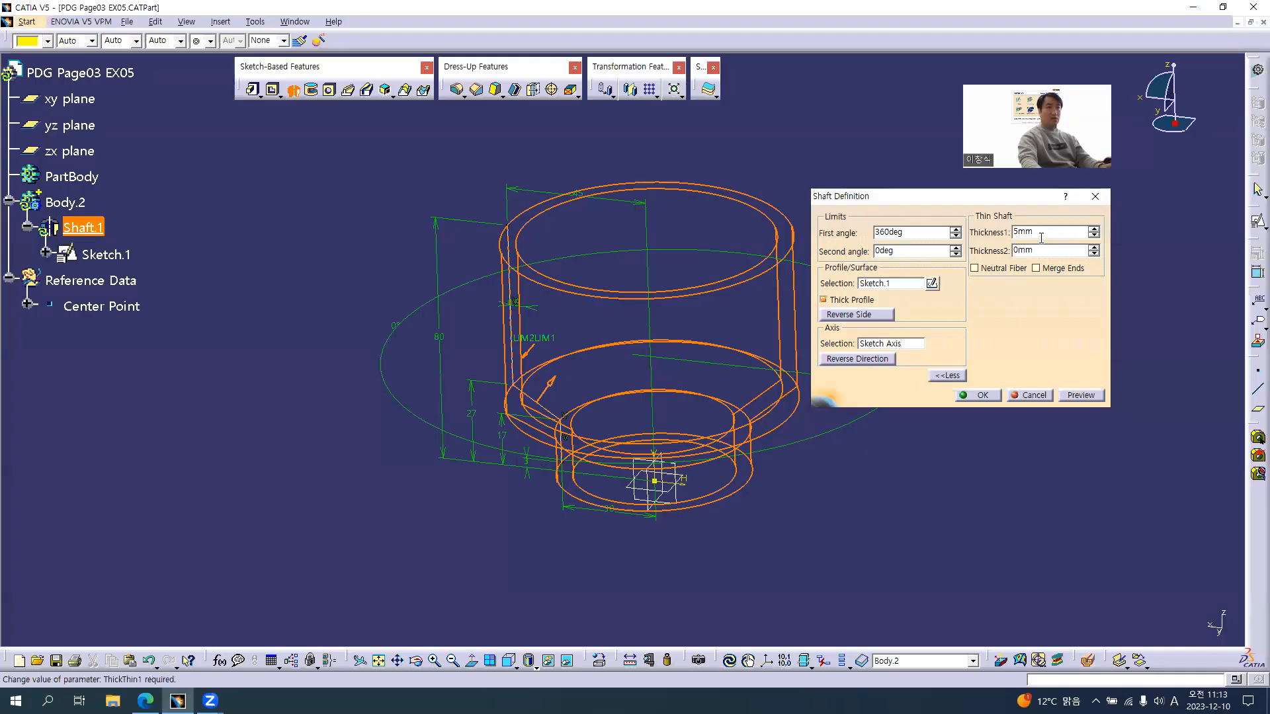
{"action": "key", "text": "alt+Tab"}
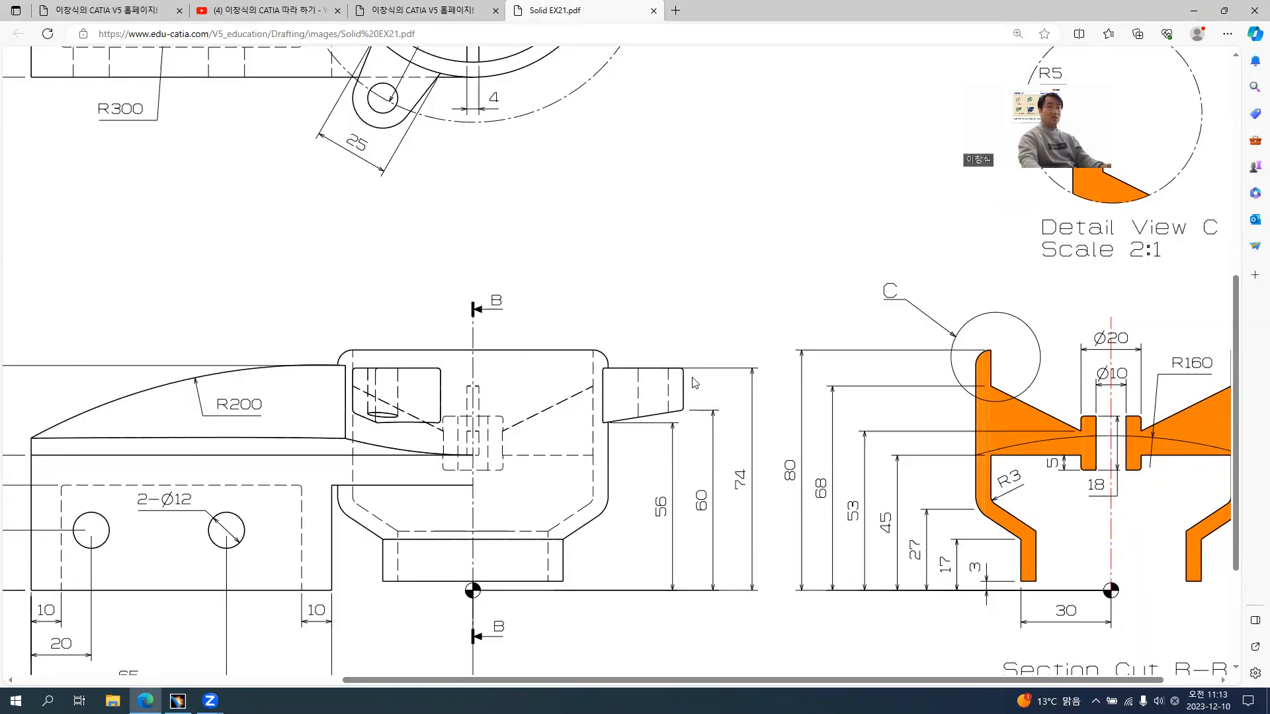
{"action": "scroll", "coordinate": [674, 397], "scroll_direction": "down", "scroll_amount": 5, "text": "ctrl"}
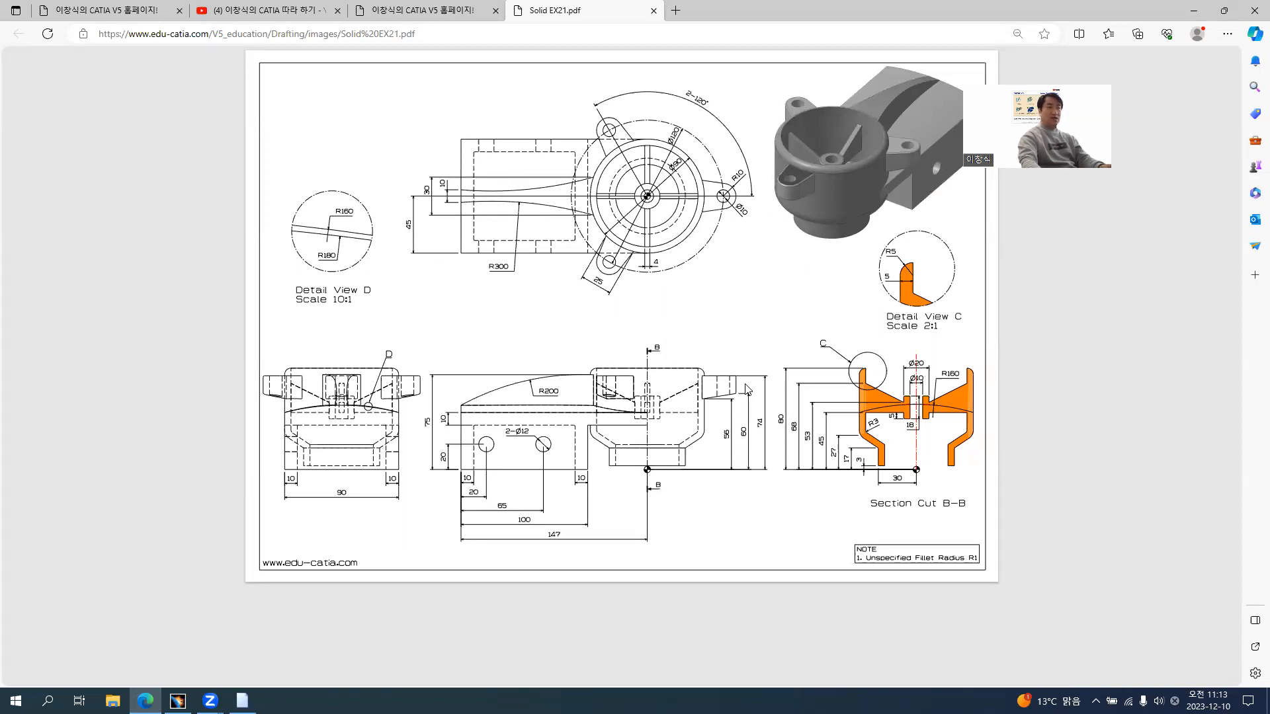
{"action": "key", "text": "alt+Tab"}
Step: Rename the shaft's Thickness1 parameter to Main Thickness(5mm) and create the shaft
{"action": "left_click", "coordinate": [1044, 232]}
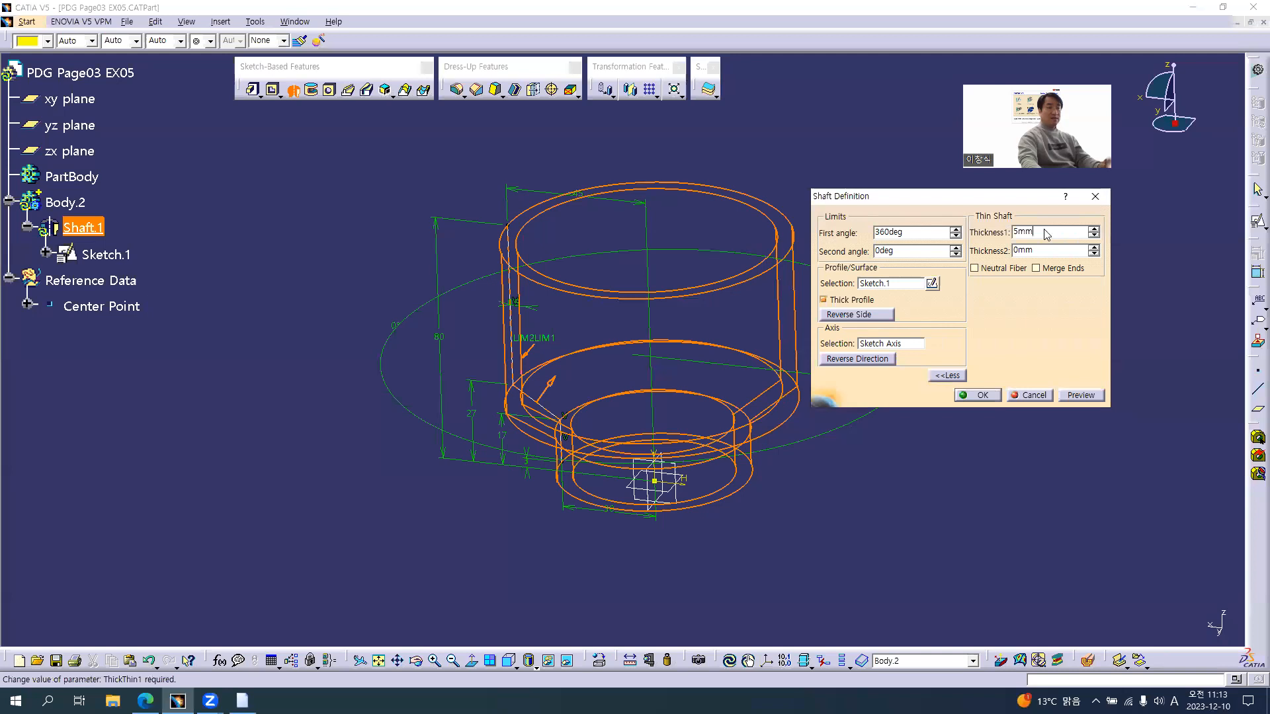
{"action": "right_click", "coordinate": [1045, 230]}
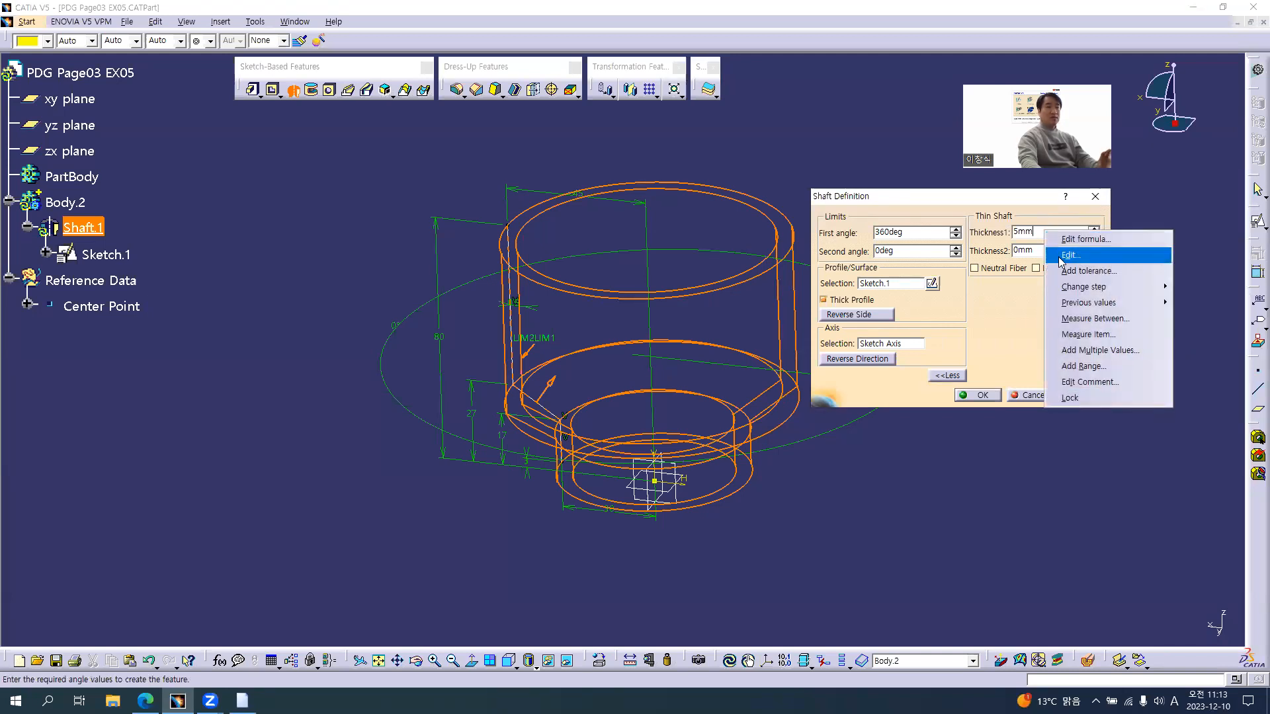
{"action": "left_click", "coordinate": [1059, 255]}
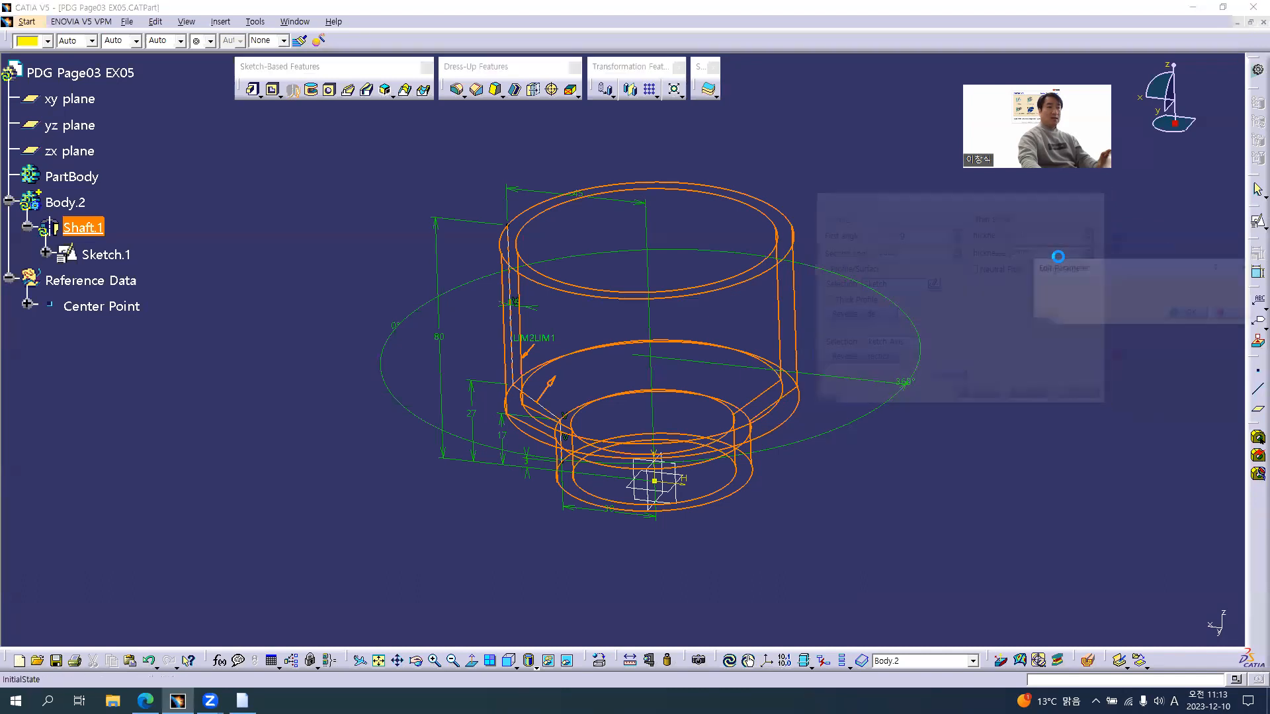
{"action": "left_click_drag", "start_coordinate": [1038, 292], "coordinate": [1139, 291]}
{"action": "type", "text": "M"}
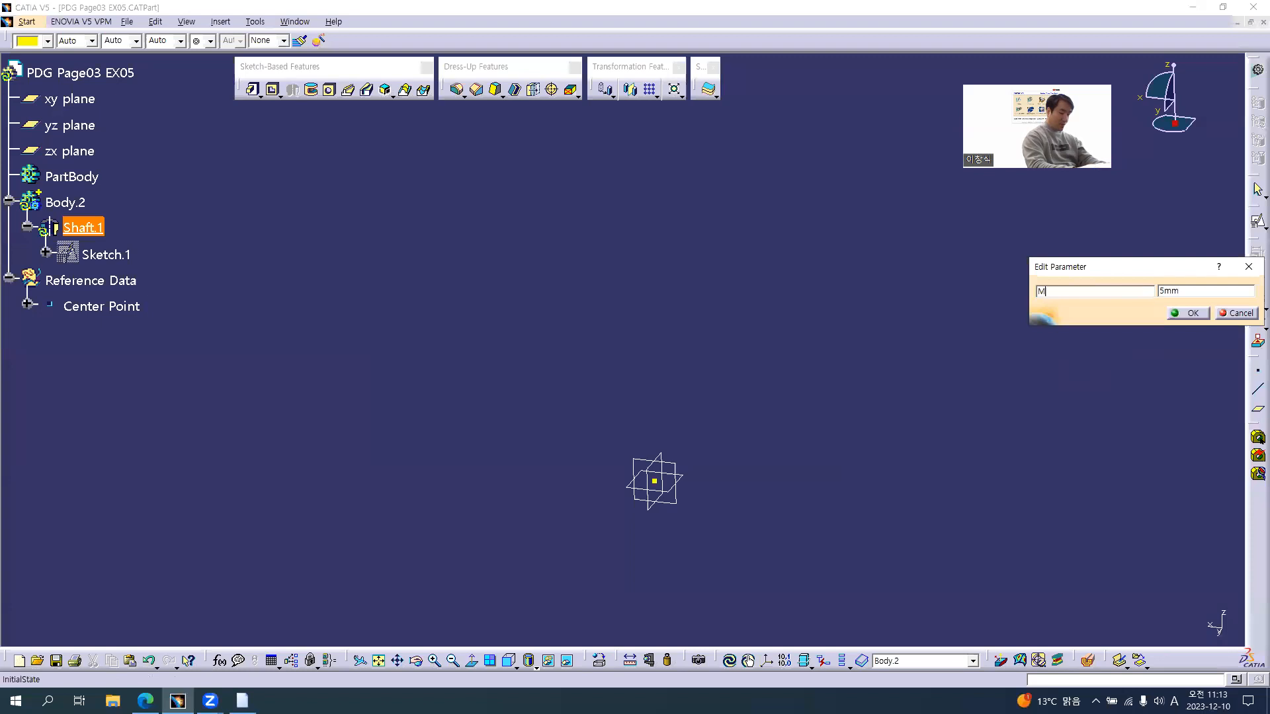
{"action": "type", "text": "ain Thickness"}
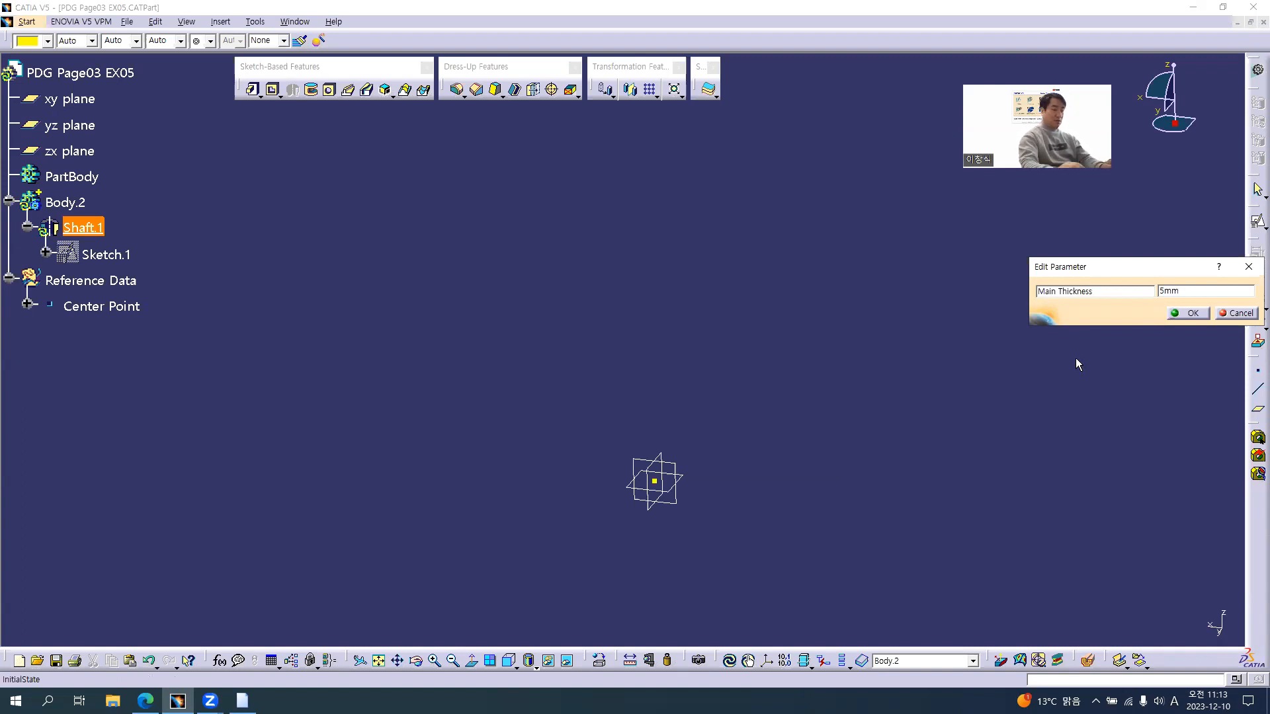
{"action": "type", "text": "(5mm)"}
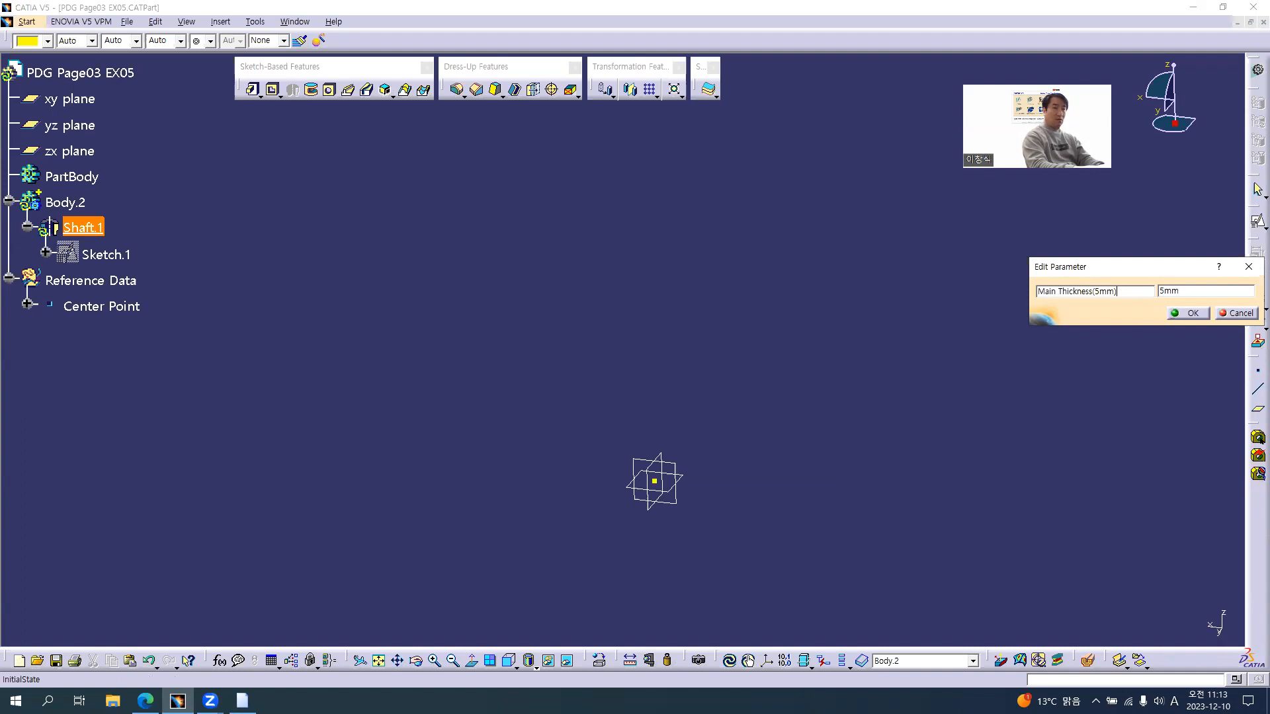
{"action": "left_click", "coordinate": [1189, 314]}
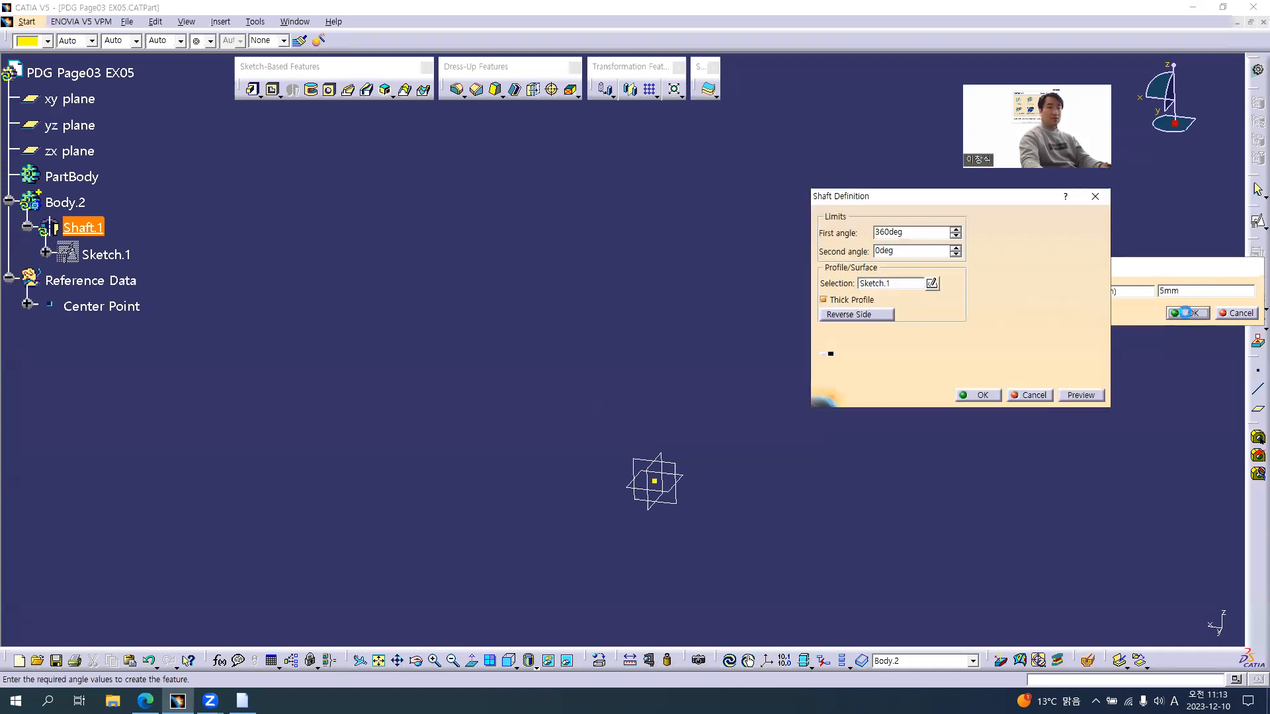
{"action": "left_click", "coordinate": [991, 395]}
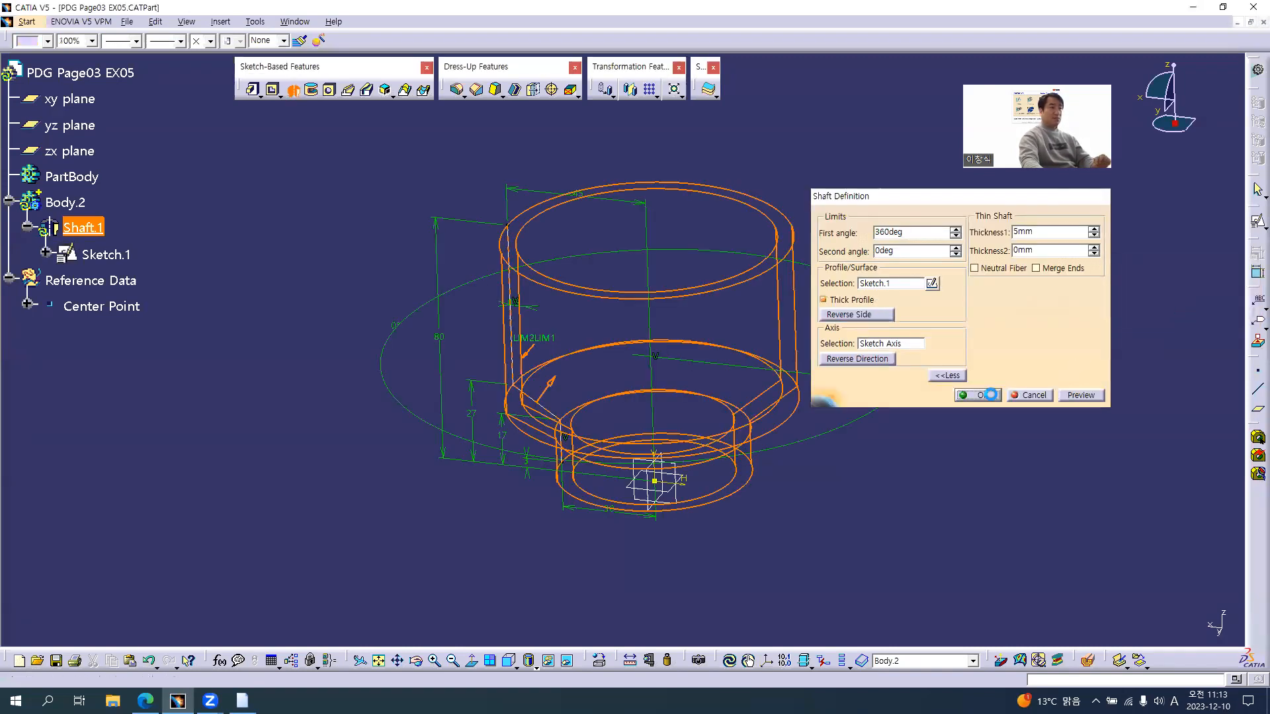
Step: Change the graphic color of Body.2 to cyan
{"action": "left_click", "coordinate": [71, 203]}
{"action": "left_click", "coordinate": [48, 41]}
{"action": "left_click", "coordinate": [32, 231]}
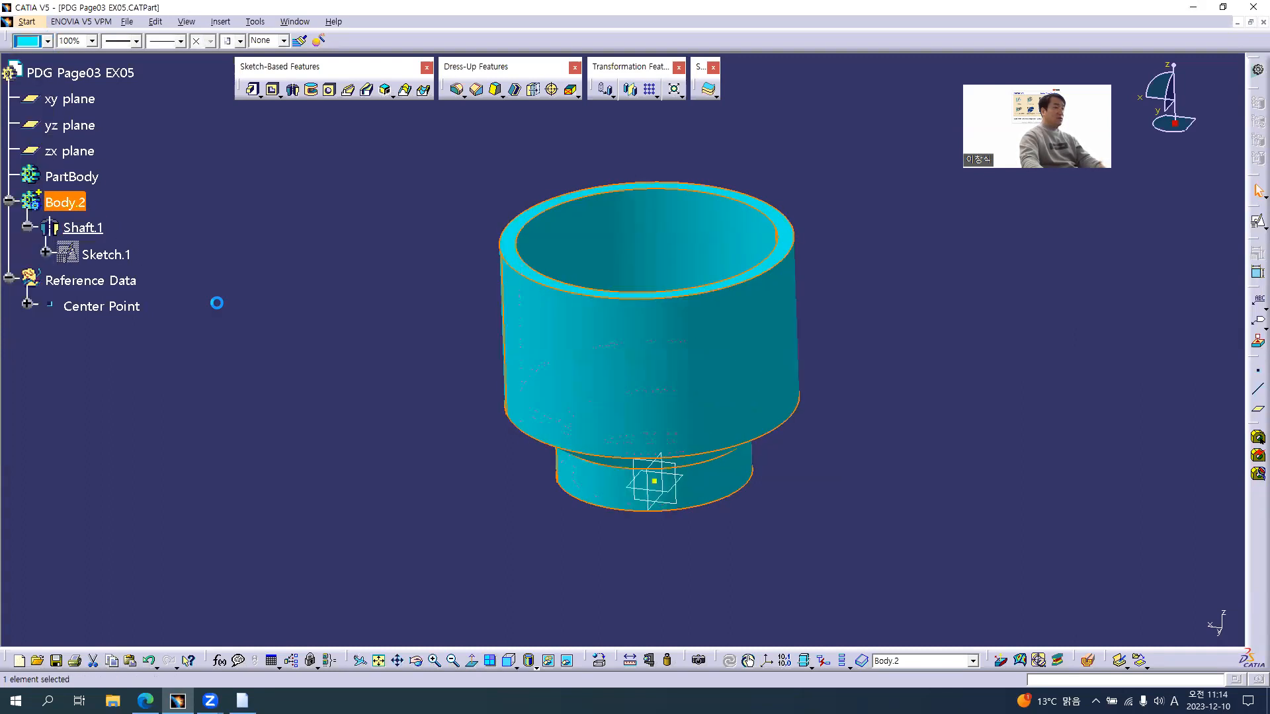
{"action": "left_click", "coordinate": [658, 364]}
{"action": "middle_click_drag", "start_coordinate": [658, 364], "coordinate": [837, 458]}
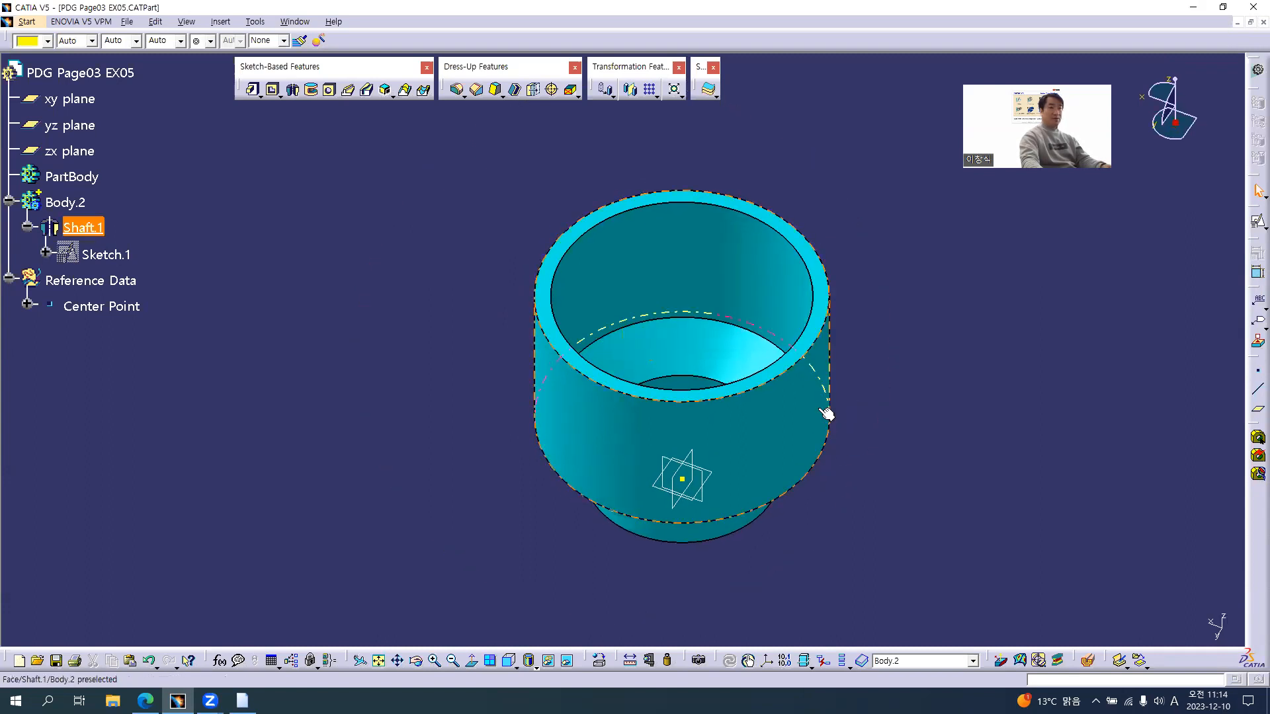
Step: Examine the housing's rim radius in Detail View C and its wall corner radius in Section Cut B-B in the browser
{"action": "key", "text": "alt+Tab"}
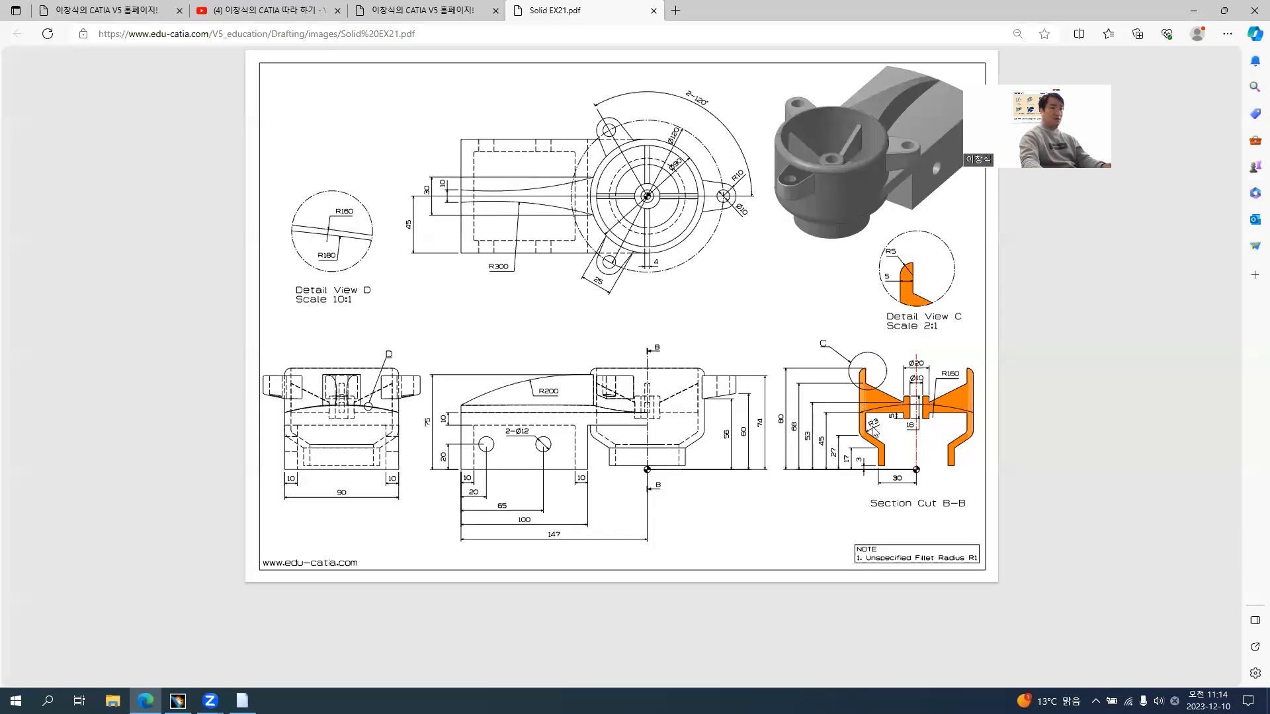
{"action": "scroll", "coordinate": [952, 369], "scroll_direction": "up", "scroll_amount": 3, "text": "ctrl"}
{"action": "scroll", "coordinate": [1040, 366], "scroll_direction": "up", "scroll_amount": 4, "text": "ctrl"}
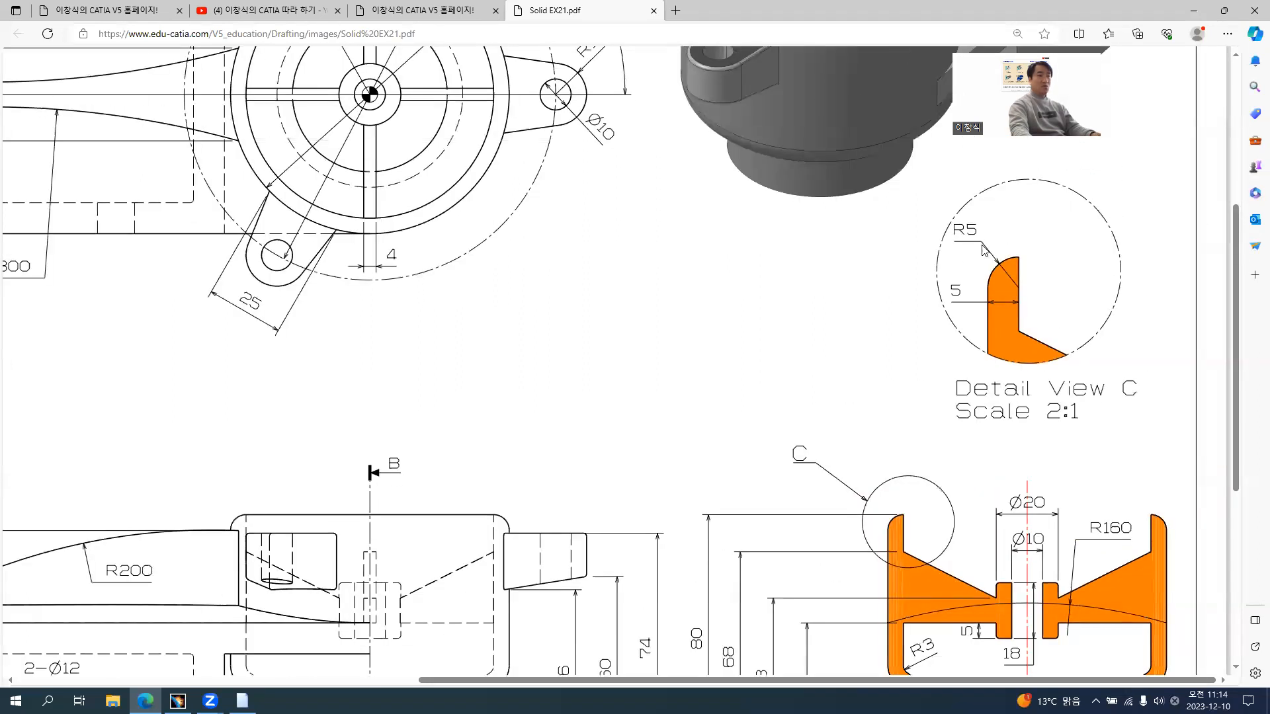
{"action": "scroll", "coordinate": [985, 250], "scroll_direction": "down", "scroll_amount": 3}
{"action": "scroll", "coordinate": [916, 492], "scroll_direction": "up", "scroll_amount": 5, "text": "ctrl"}
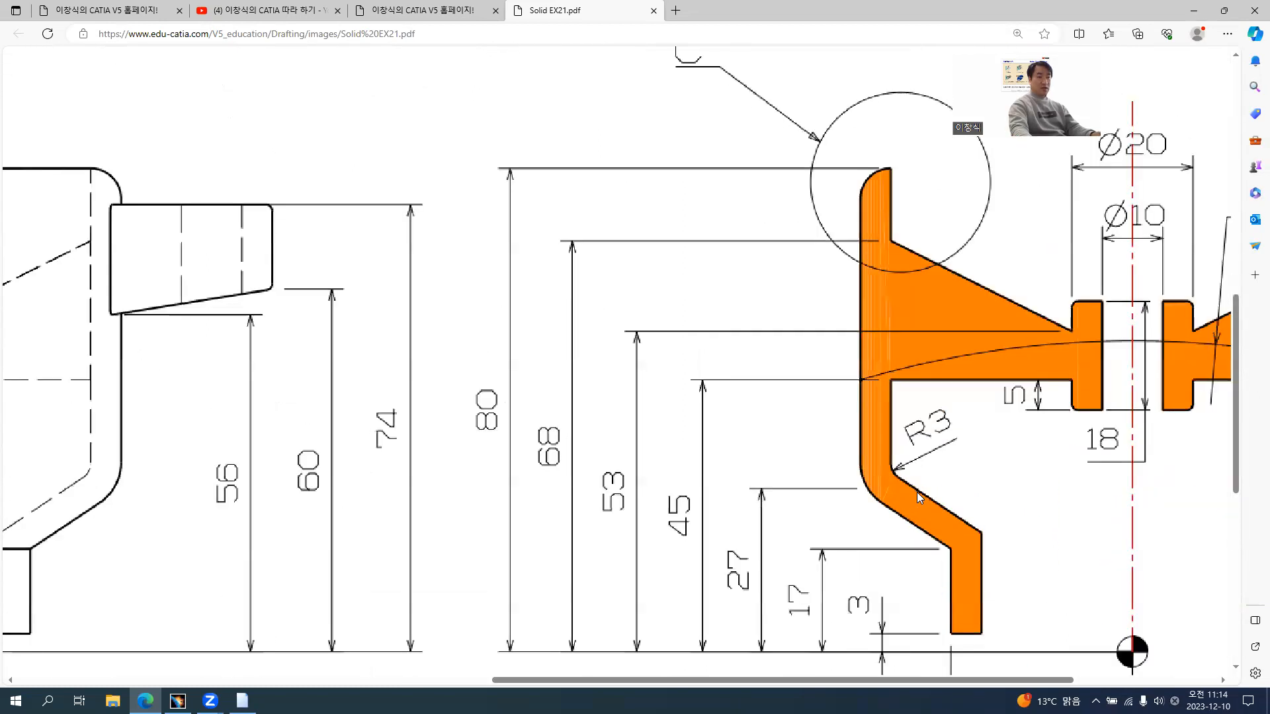
{"action": "scroll", "coordinate": [917, 492], "scroll_direction": "up", "scroll_amount": 1, "text": "ctrl"}
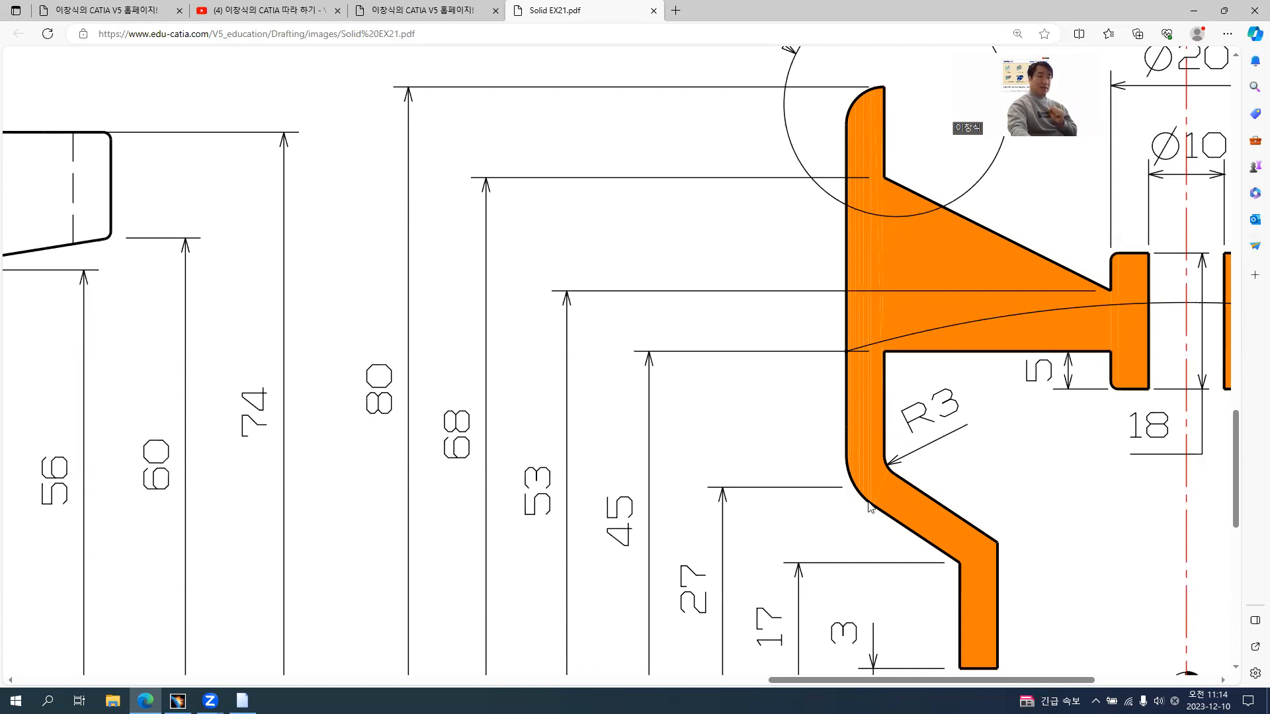
Step: Return to CATIA V5 and fillet the outer edge of the housing's upper rim with a 5 mm radius
{"action": "key", "text": "alt+Tab"}
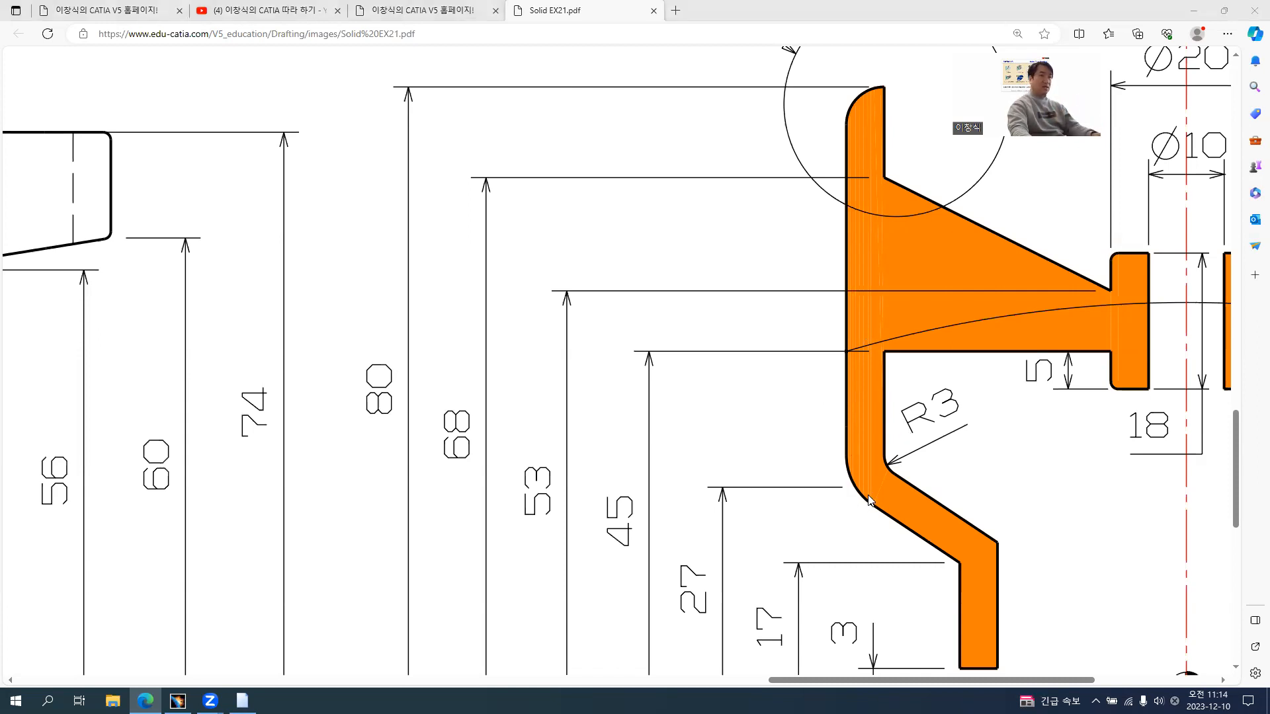
{"action": "left_click", "coordinate": [456, 91]}
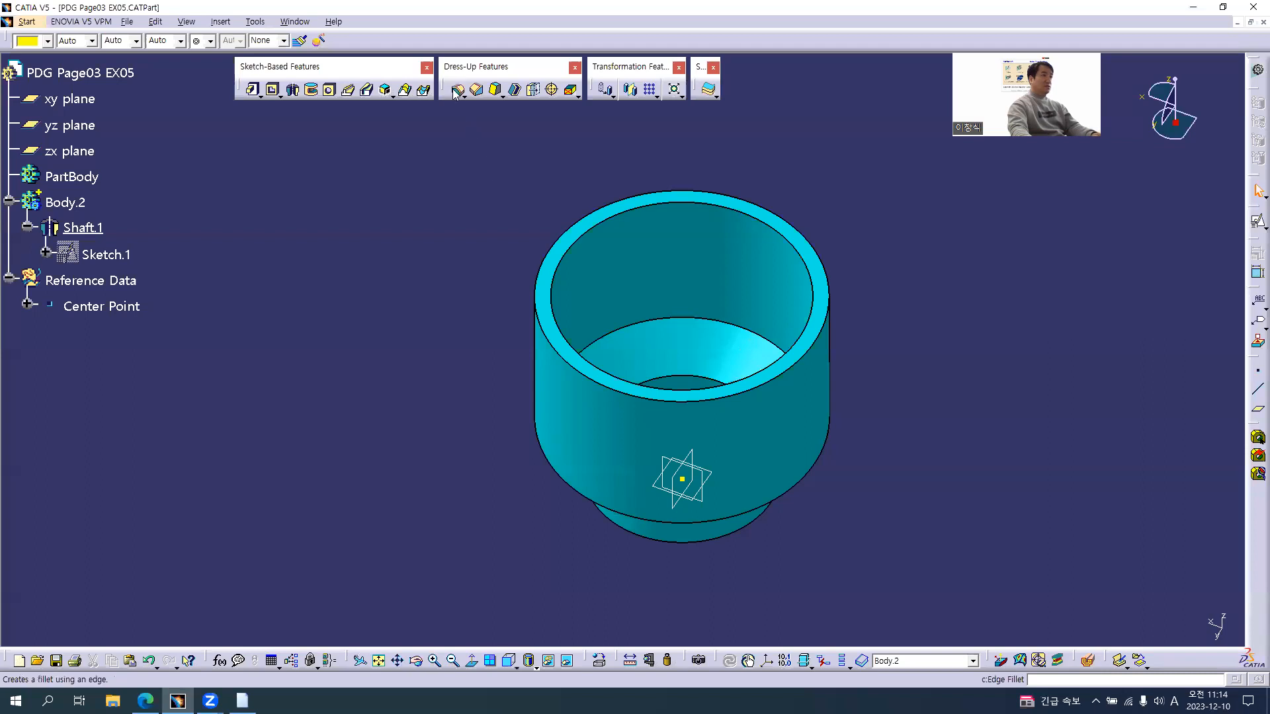
{"action": "left_click", "coordinate": [559, 351]}
{"action": "key", "text": "Return"}
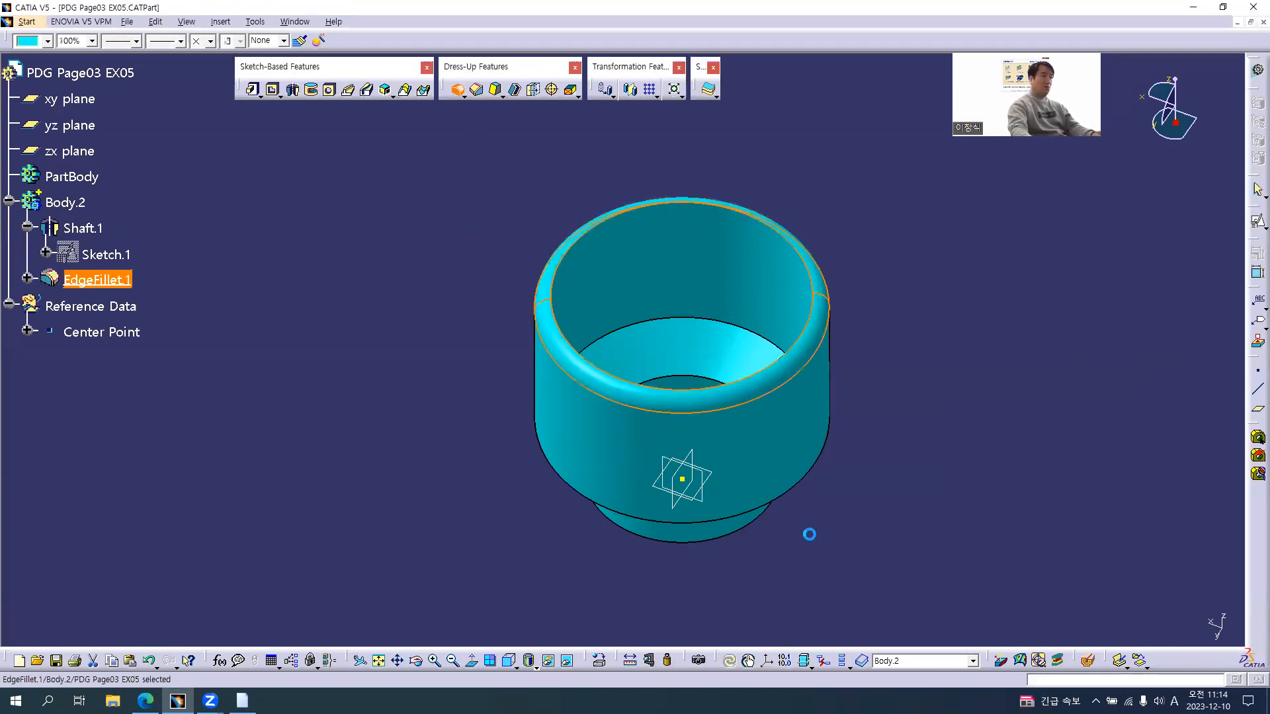
Step: Fillet the inner edge where the housing's cylindrical wall meets the conical wall with a 3 mm radius
{"action": "mouse_move", "coordinate": [647, 353]}
{"action": "middle_mouse_down"}
{"action": "mouse_move", "coordinate": [646, 298]}
{"action": "mouse_move", "coordinate": [632, 340]}
{"action": "middle_mouse_up"}
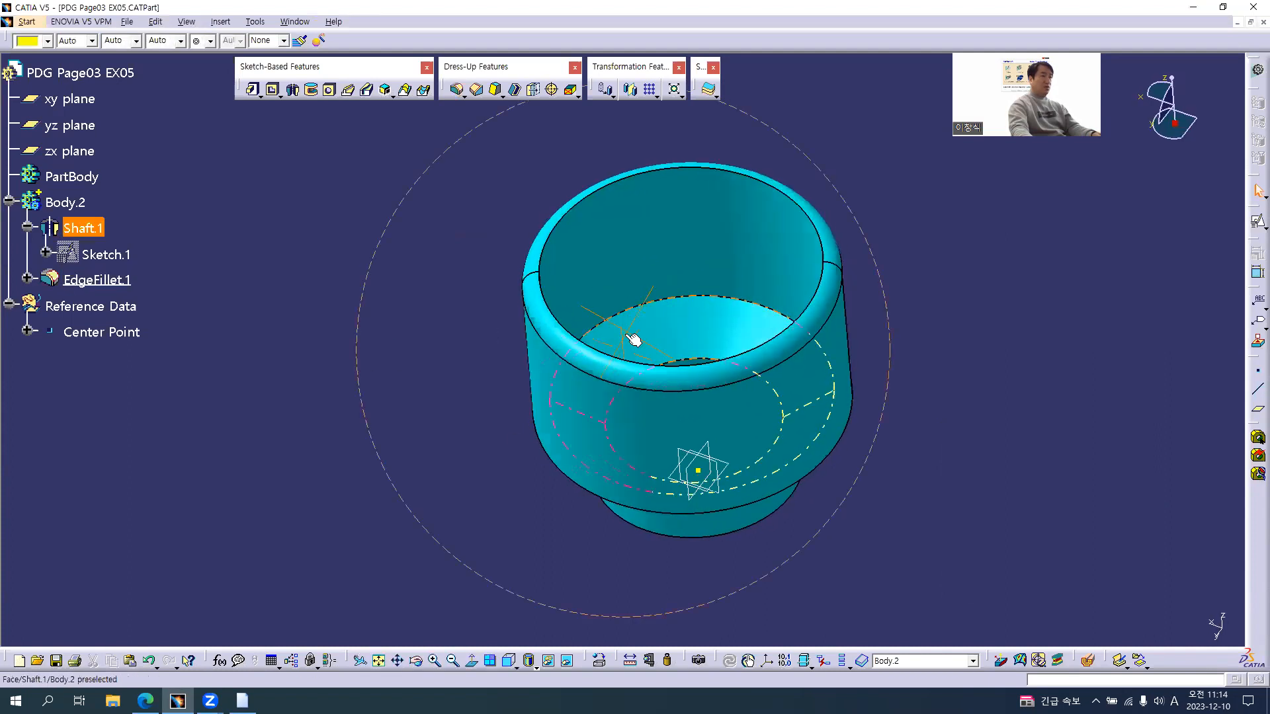
{"action": "left_click", "coordinate": [456, 88]}
{"action": "left_click", "coordinate": [599, 329]}
{"action": "type", "text": "3"}
{"action": "key", "text": "Return"}
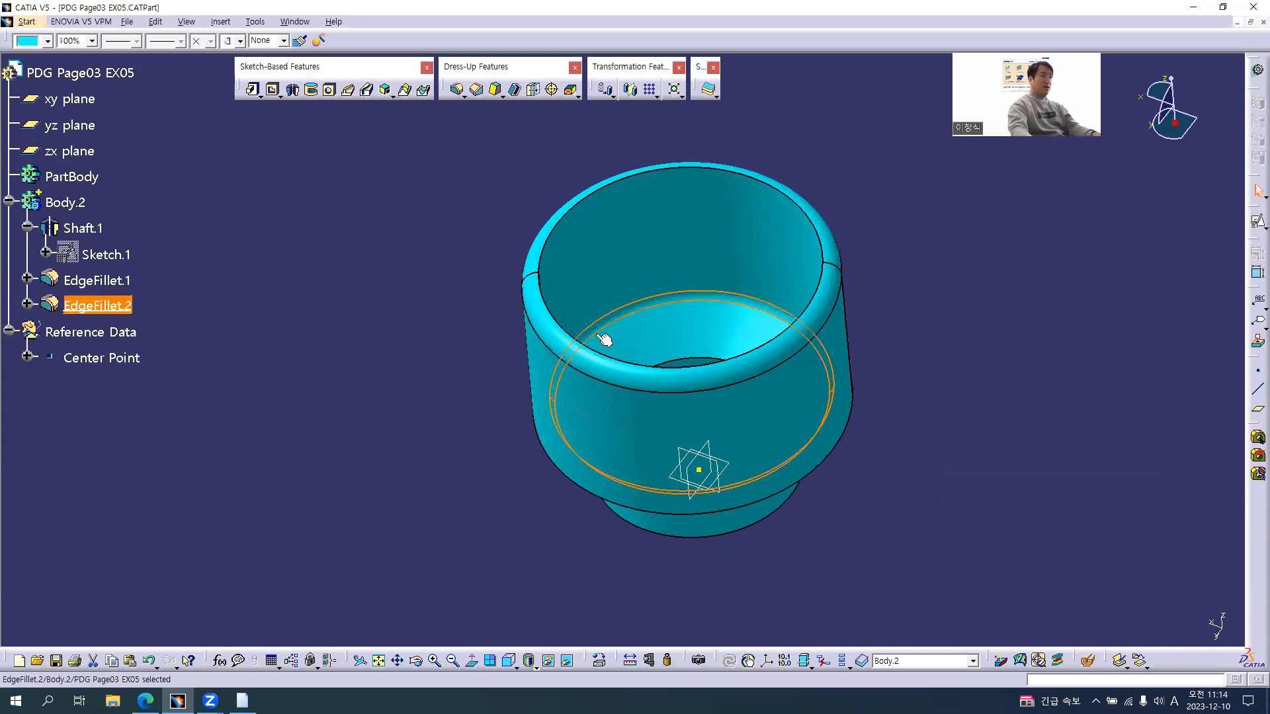
Step: Start an edge fillet on the outer edge between the cylindrical and conical walls, checking that corner in the browser drawing
{"action": "middle_click_drag", "start_coordinate": [538, 499], "coordinate": [629, 315]}
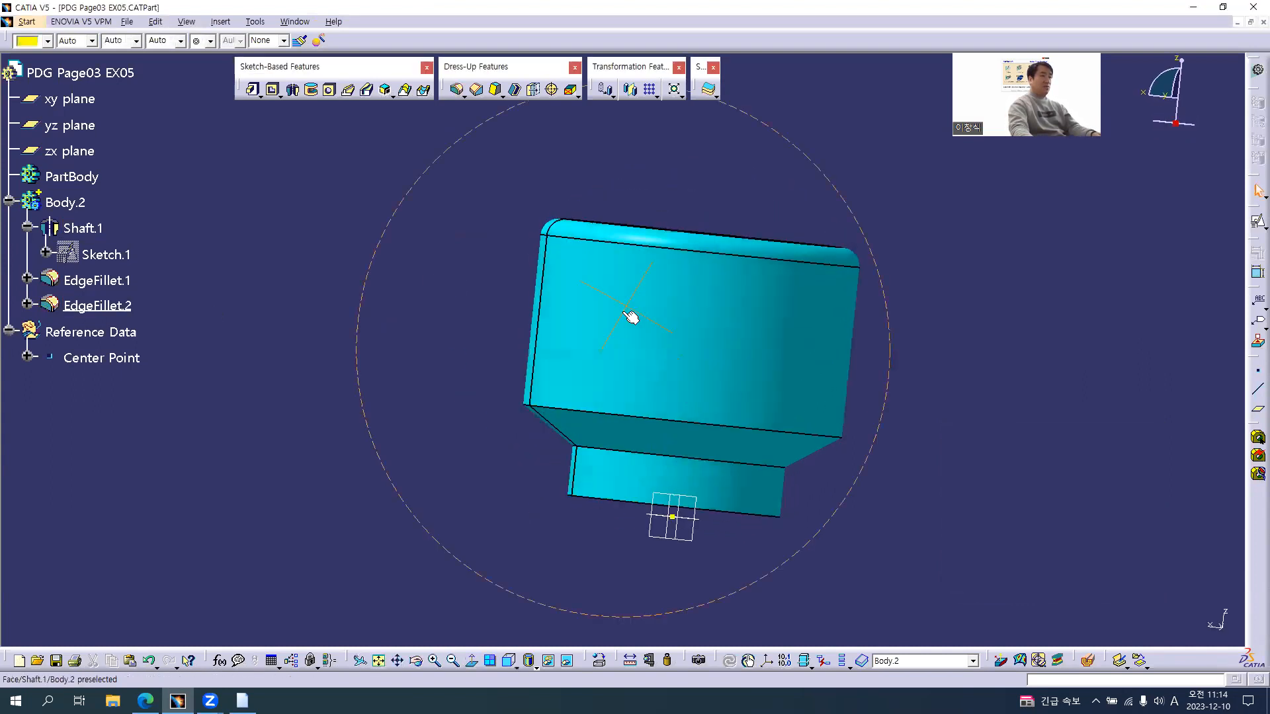
{"action": "left_click", "coordinate": [456, 90]}
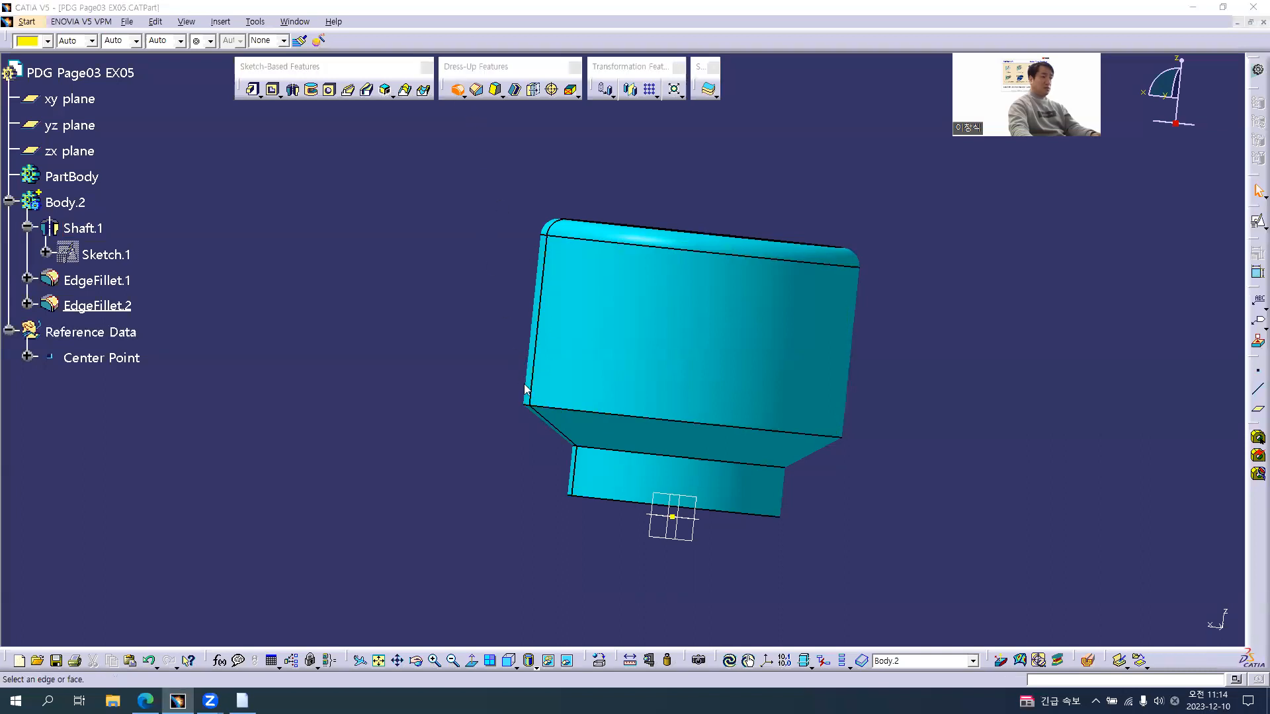
{"action": "left_click", "coordinate": [564, 413]}
{"action": "middle_click_drag", "start_coordinate": [760, 261], "coordinate": [594, 336]}
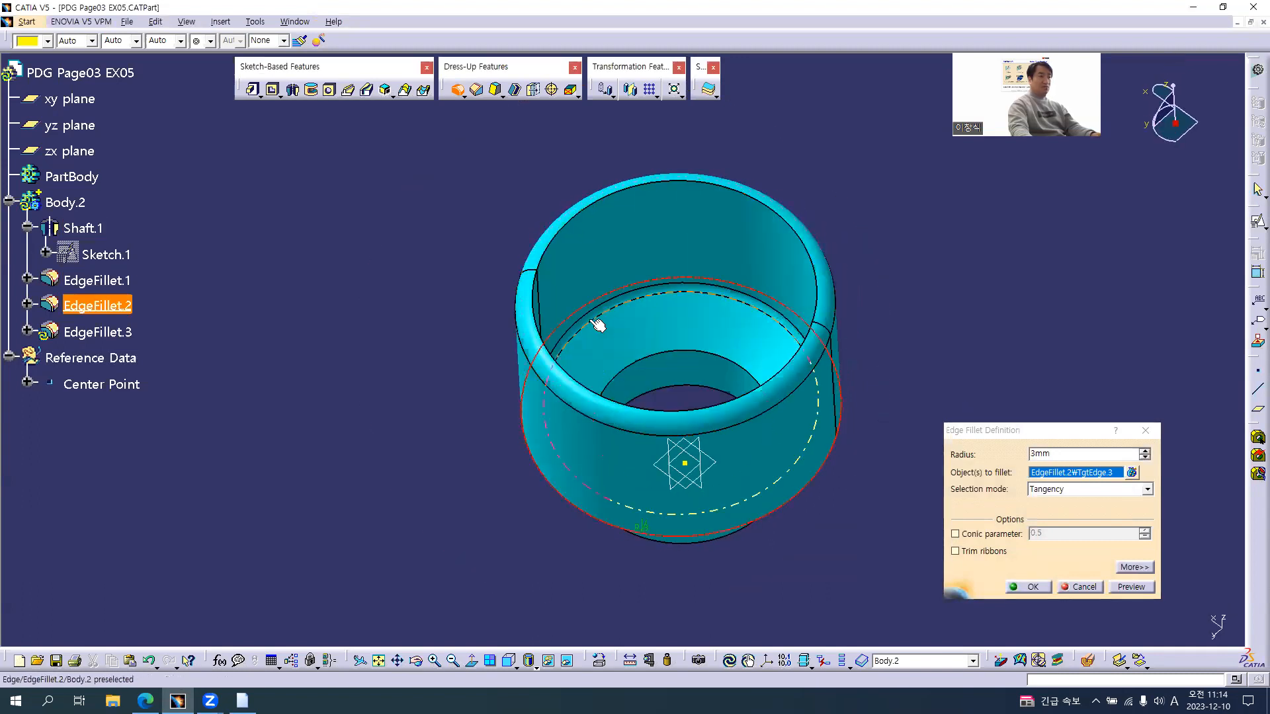
{"action": "key", "text": "alt+Tab"}
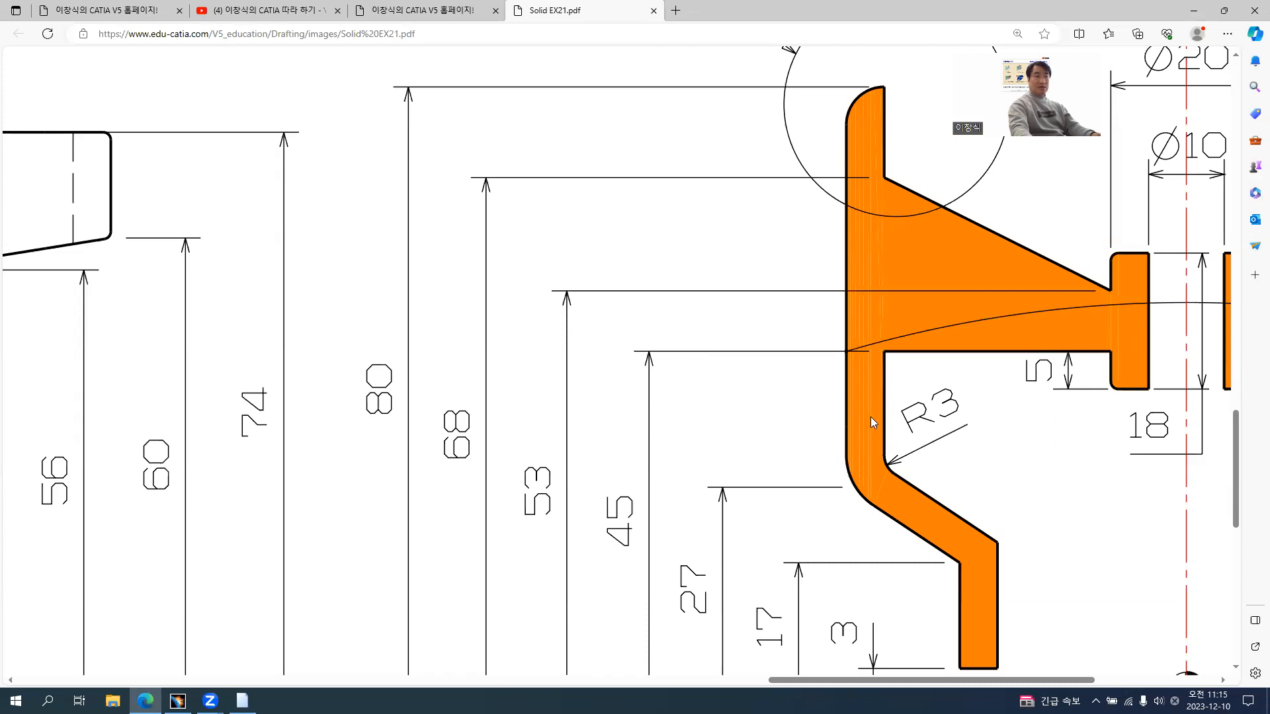
{"action": "key", "text": "alt+Tab"}
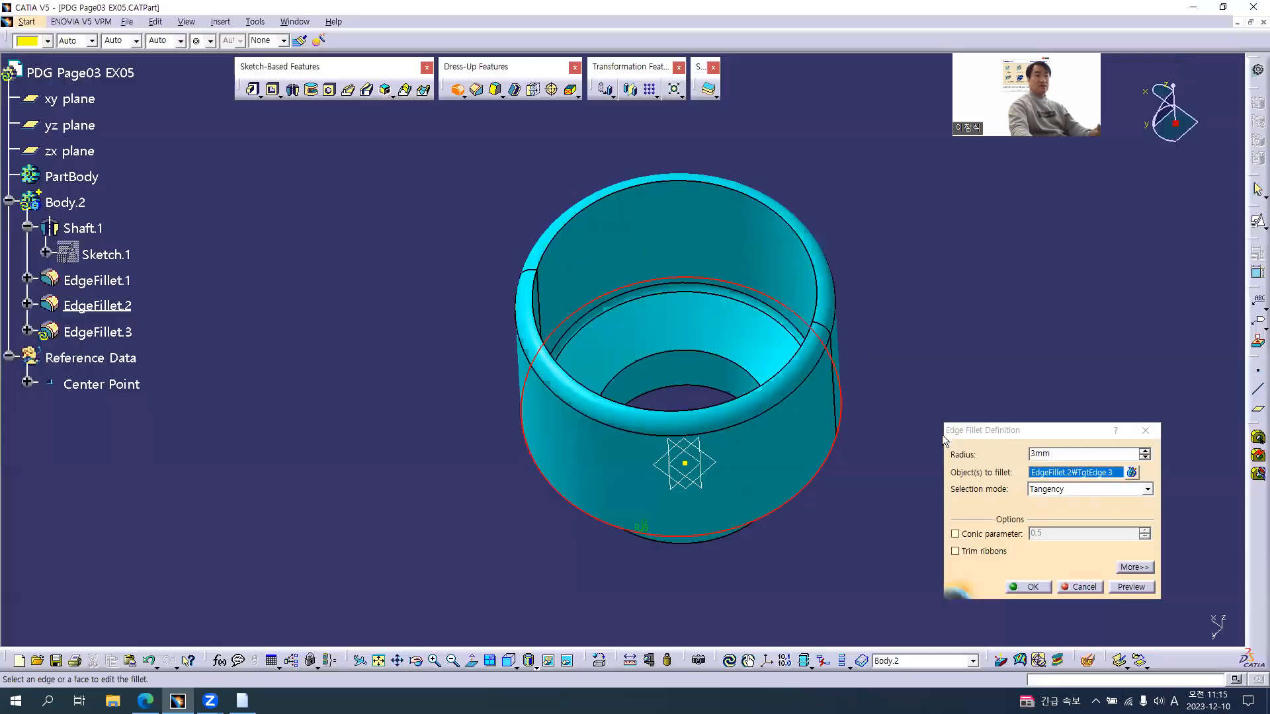
Step: Define the outer corner fillet's radius by a formula adding EdgeFillet.2's radius and Main Thickness(5mm), and create the fillet
{"action": "right_click", "coordinate": [1059, 455]}
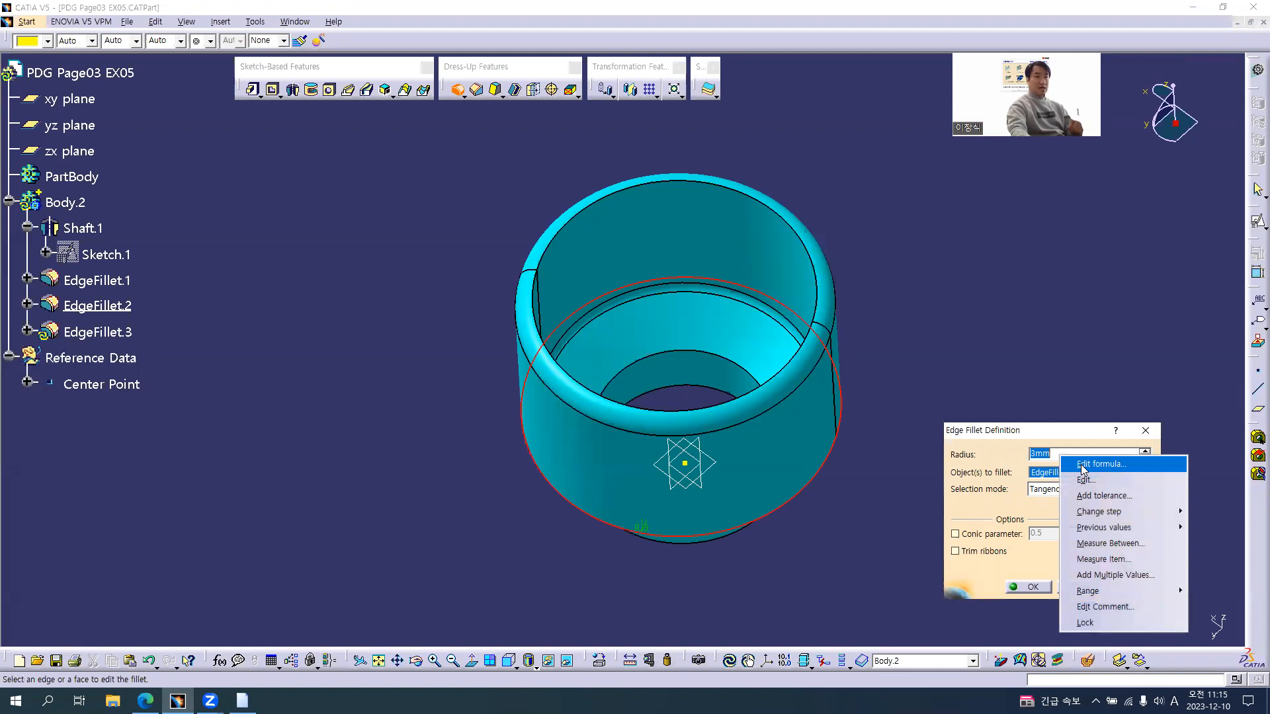
{"action": "left_click", "coordinate": [1082, 465]}
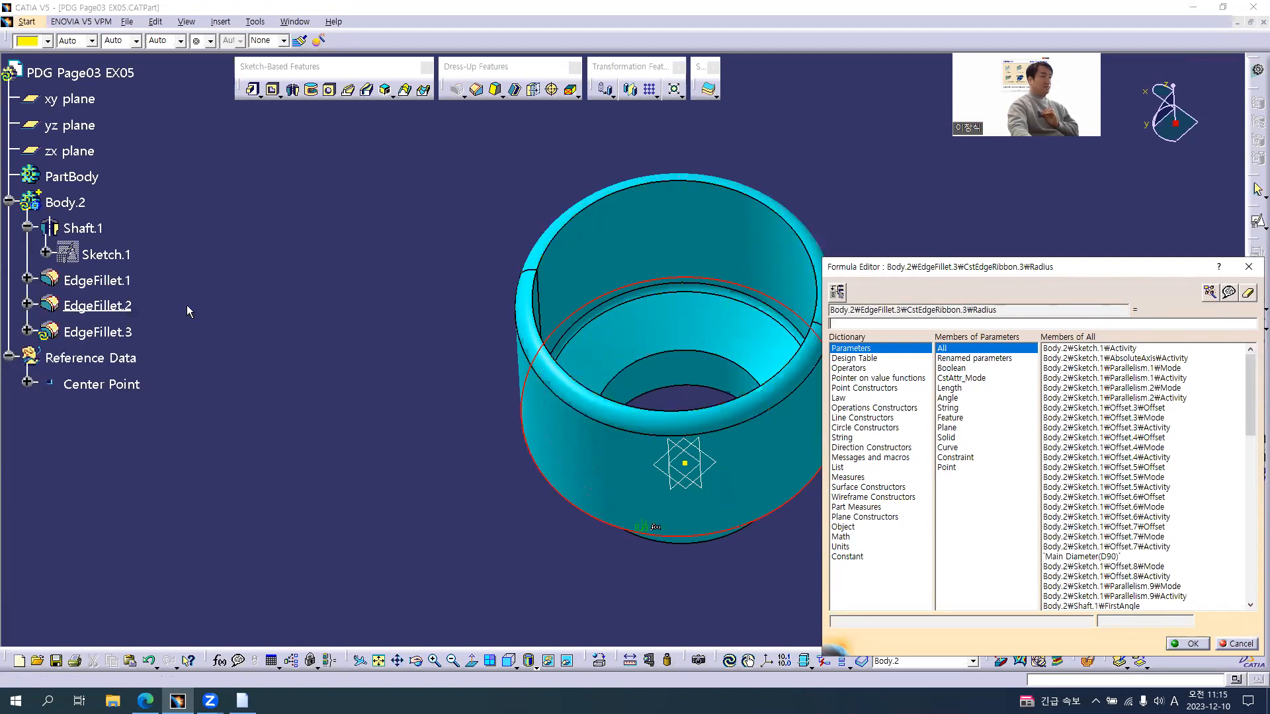
{"action": "middle_click_drag", "start_coordinate": [631, 395], "coordinate": [585, 370]}
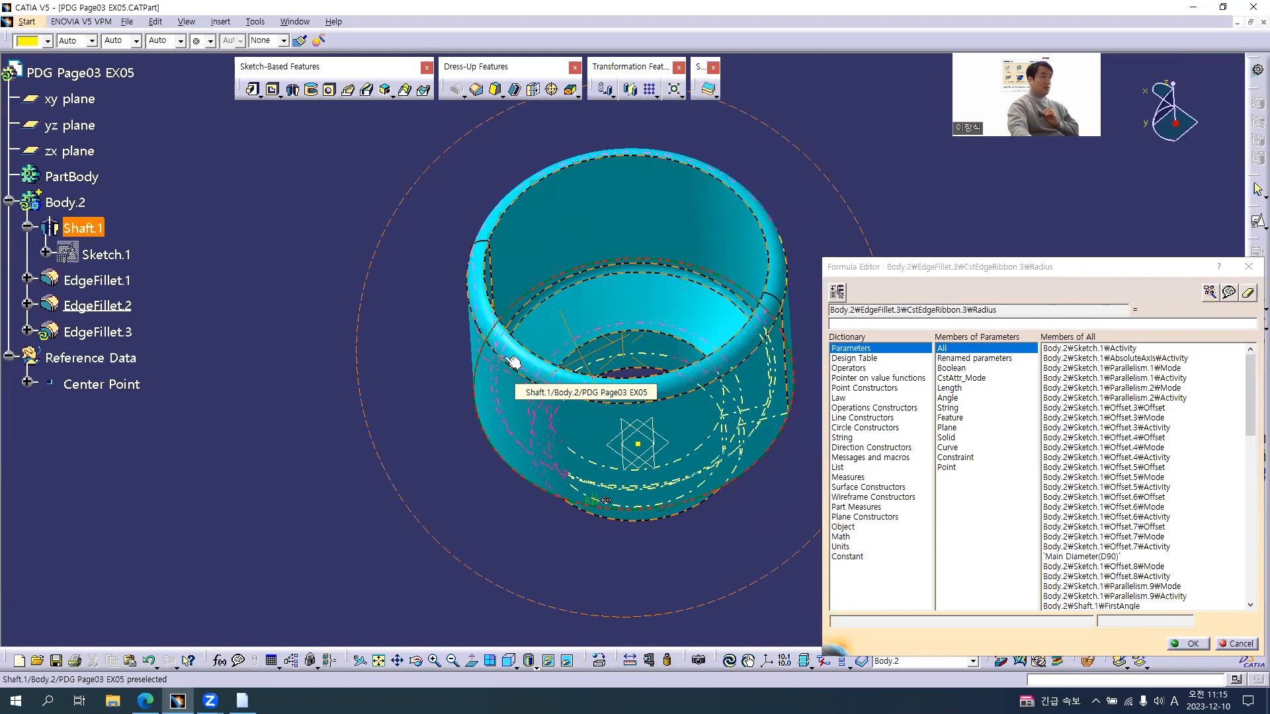
{"action": "left_click", "coordinate": [27, 304]}
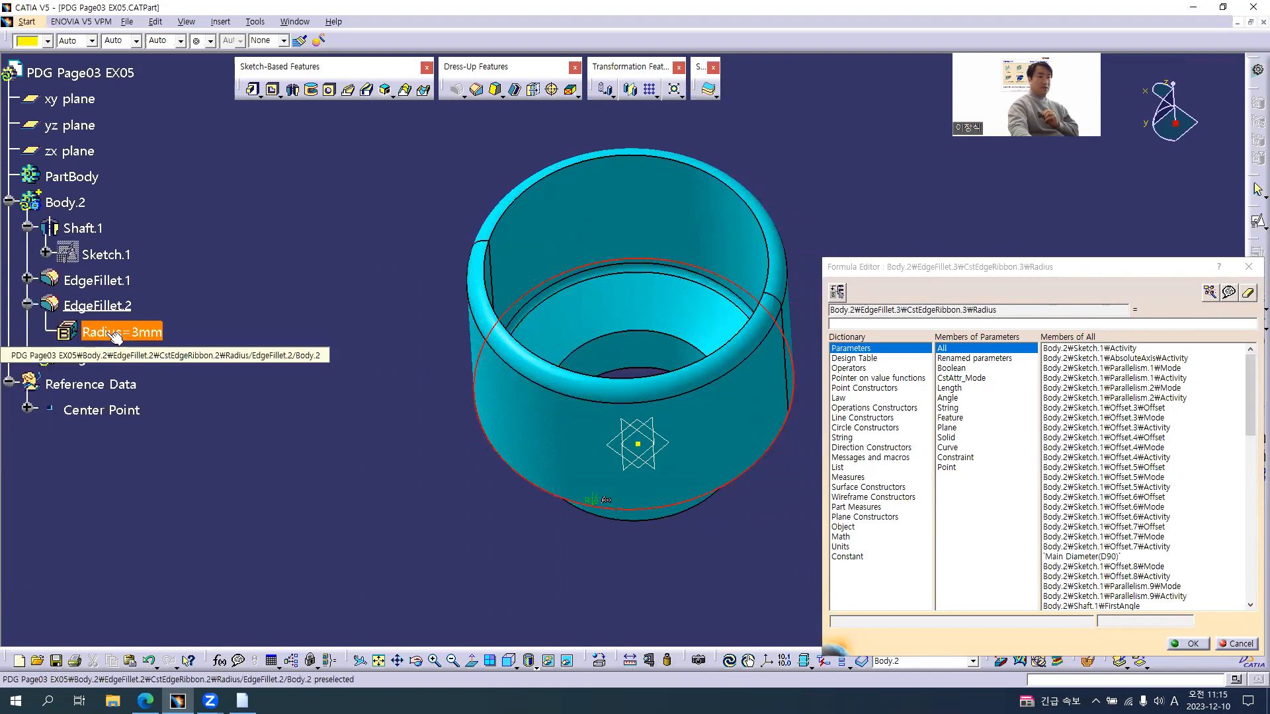
{"action": "left_click", "coordinate": [118, 332]}
{"action": "type", "text": "+"}
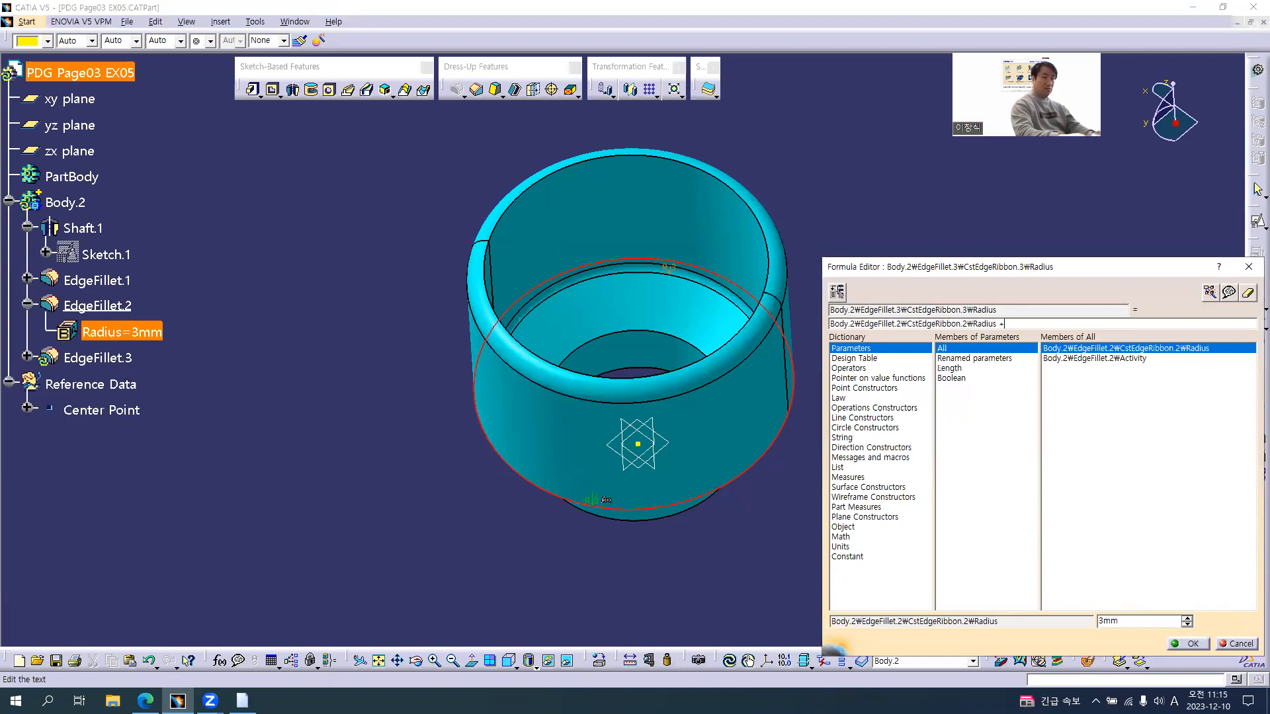
{"action": "left_click", "coordinate": [975, 359]}
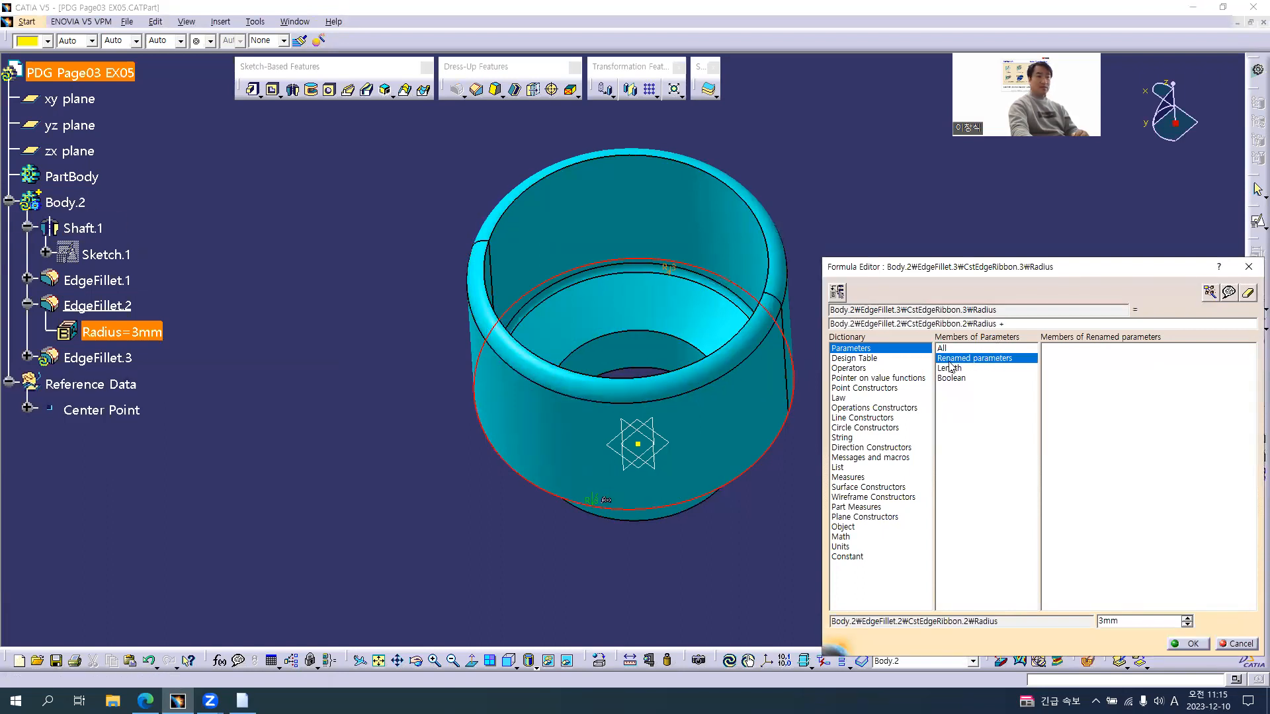
{"action": "left_click", "coordinate": [71, 203]}
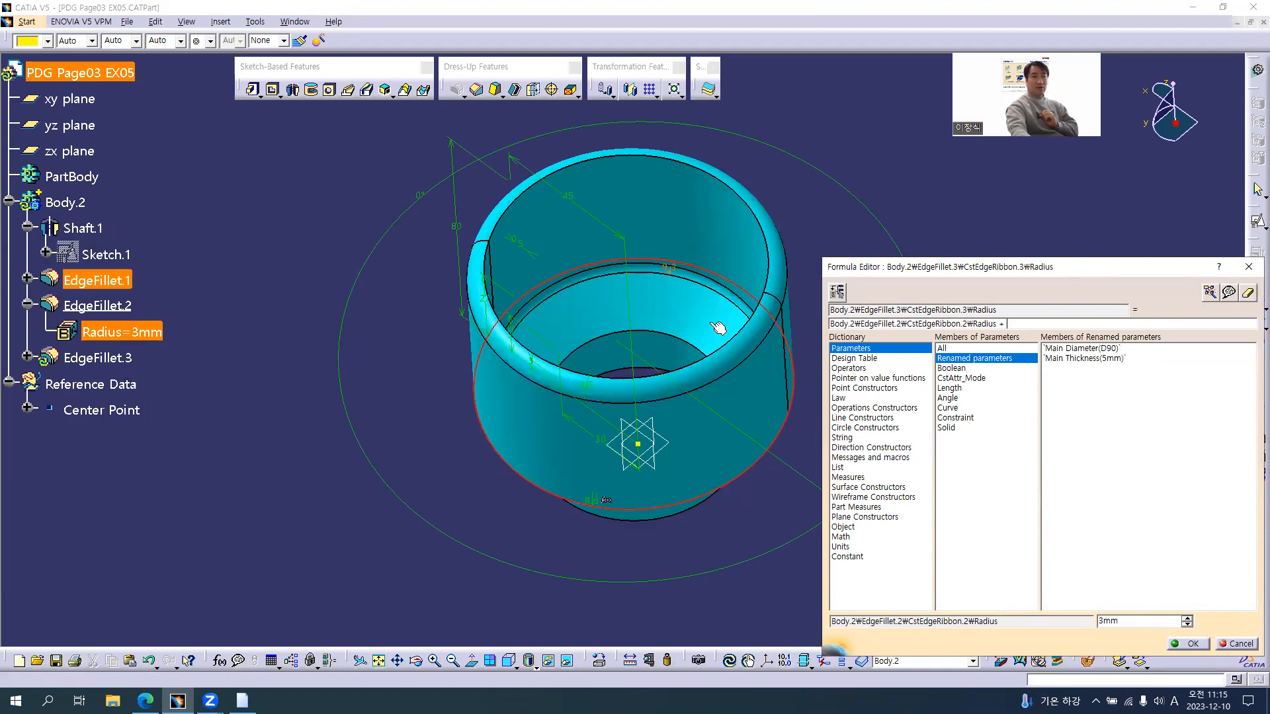
{"action": "double_click", "coordinate": [1093, 359]}
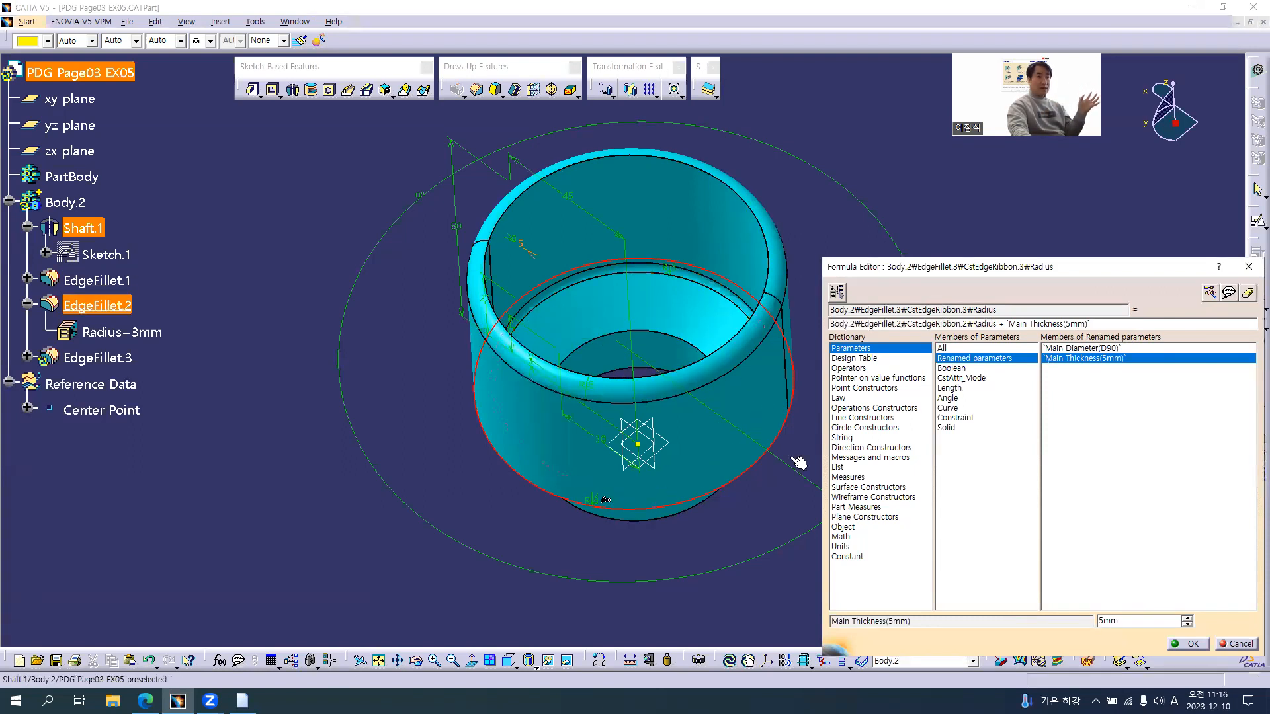
{"action": "left_click", "coordinate": [1188, 644]}
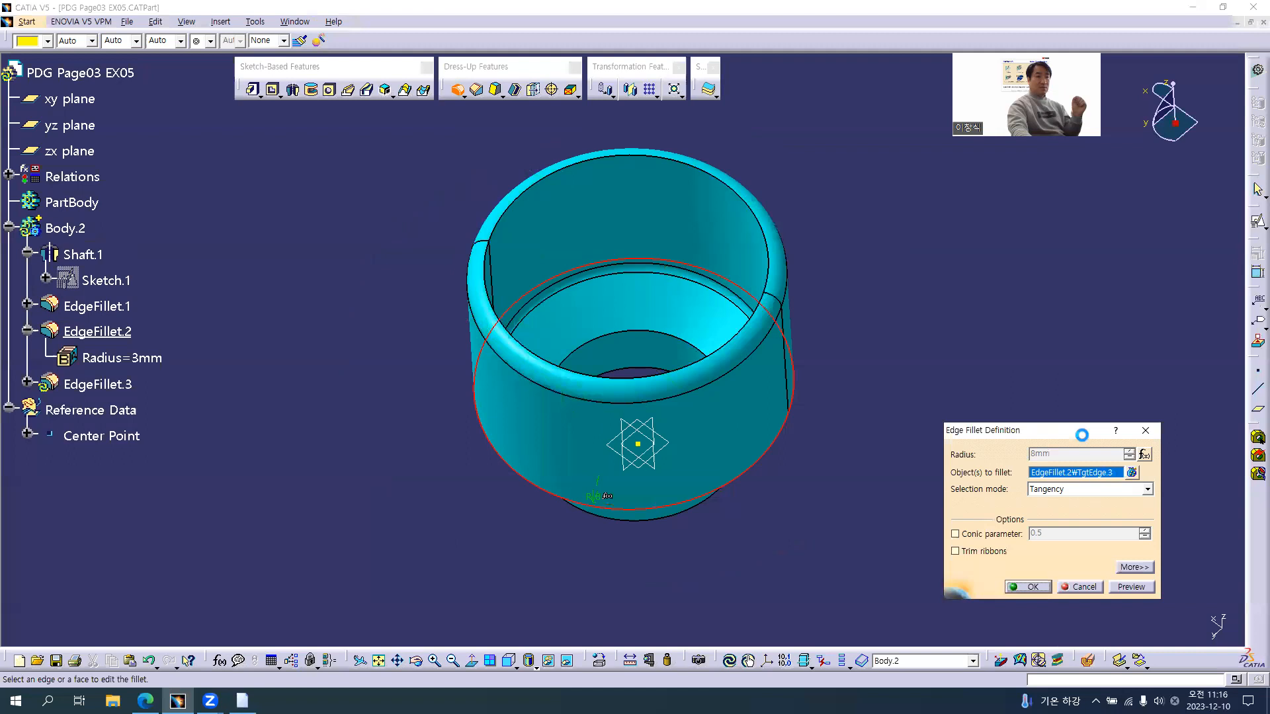
{"action": "left_click", "coordinate": [1032, 588]}
Step: Inspect the outer corner fillet, and examine Section Cut B-B and the unspecified fillet radius note of the drawing in the browser
{"action": "middle_click_drag", "start_coordinate": [581, 513], "coordinate": [709, 268]}
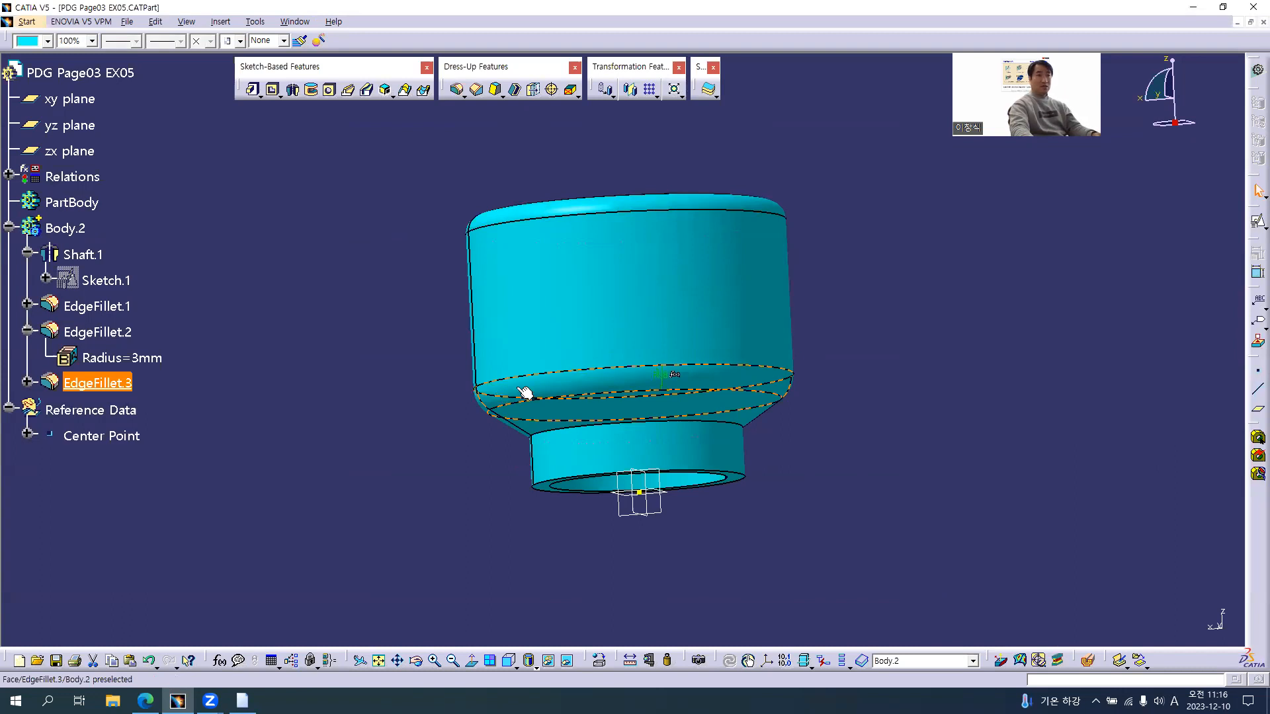
{"action": "middle_click_drag", "start_coordinate": [737, 301], "coordinate": [522, 514]}
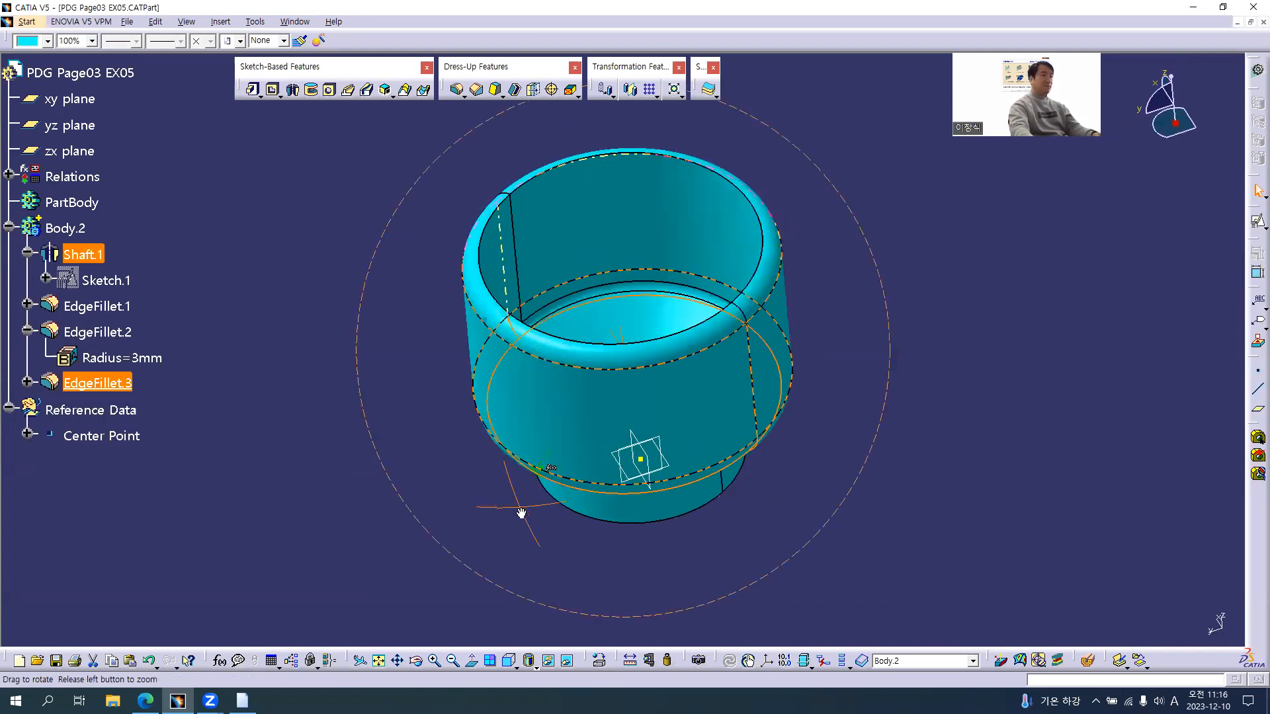
{"action": "left_click", "coordinate": [433, 386]}
{"action": "middle_click_drag", "start_coordinate": [434, 386], "coordinate": [463, 463]}
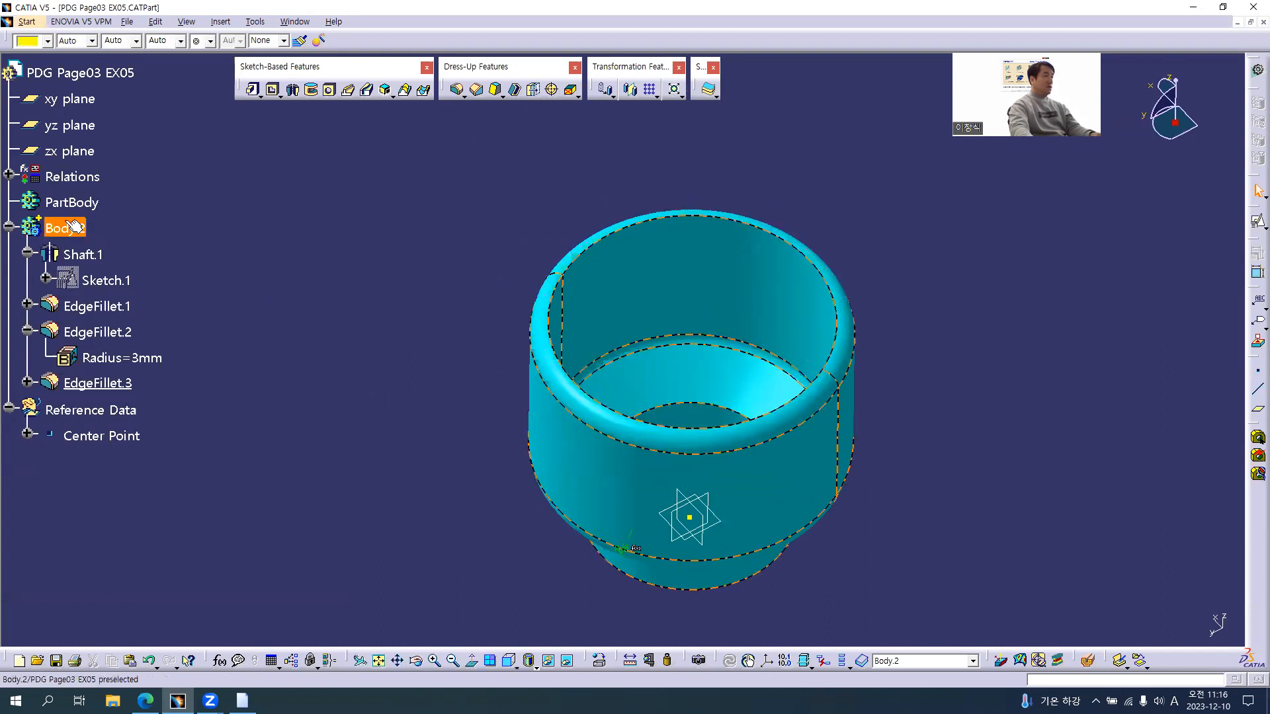
{"action": "key", "text": "alt+Tab"}
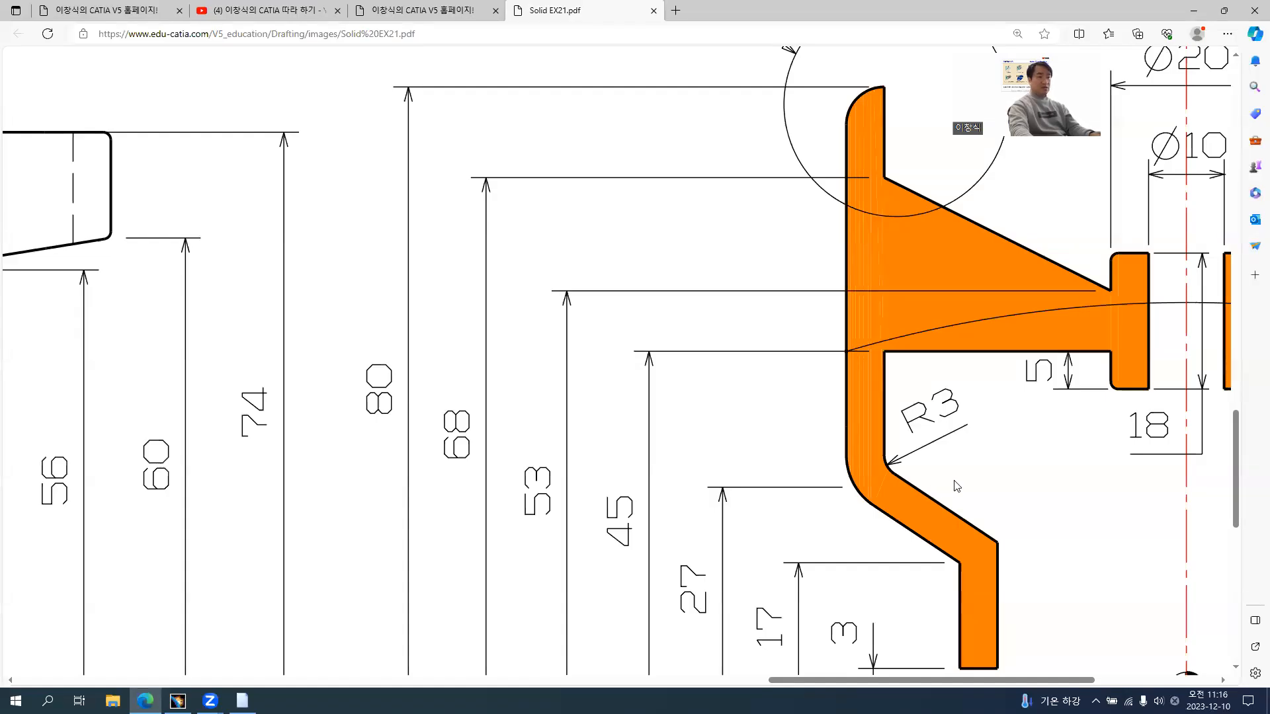
{"action": "scroll", "coordinate": [1011, 522], "scroll_direction": "down", "scroll_amount": 1}
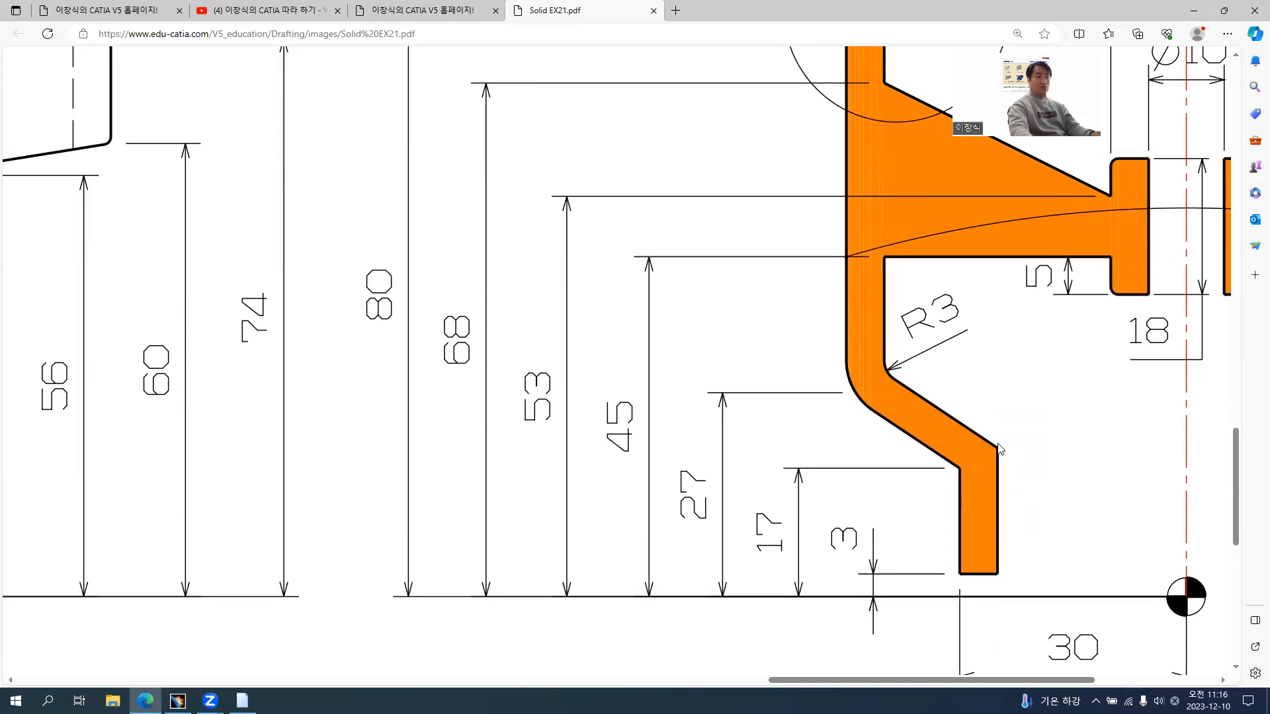
{"action": "scroll", "coordinate": [945, 488], "scroll_direction": "down", "scroll_amount": 3, "text": "ctrl"}
{"action": "scroll", "coordinate": [992, 523], "scroll_direction": "down", "scroll_amount": 2}
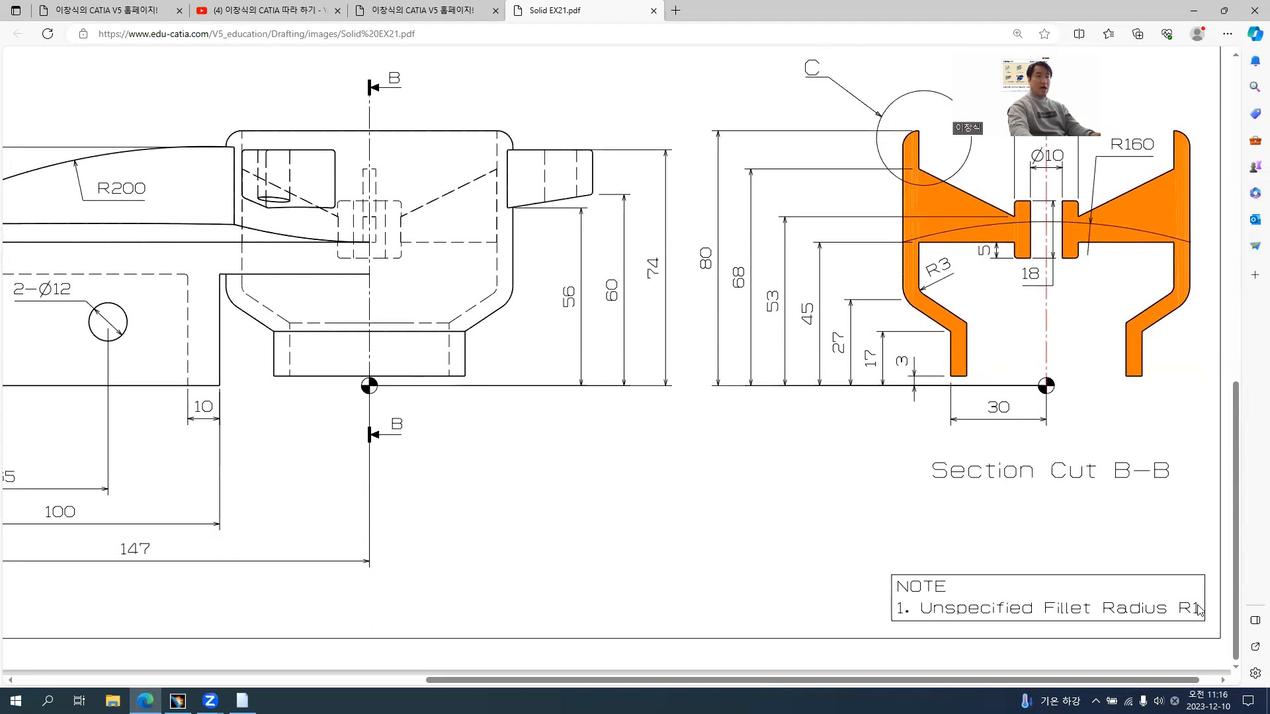
Step: Return to CATIA V5 and fillet the inner and outer edges where the cone meets the lower neck with a 1 mm radius
{"action": "key", "text": "alt+Tab"}
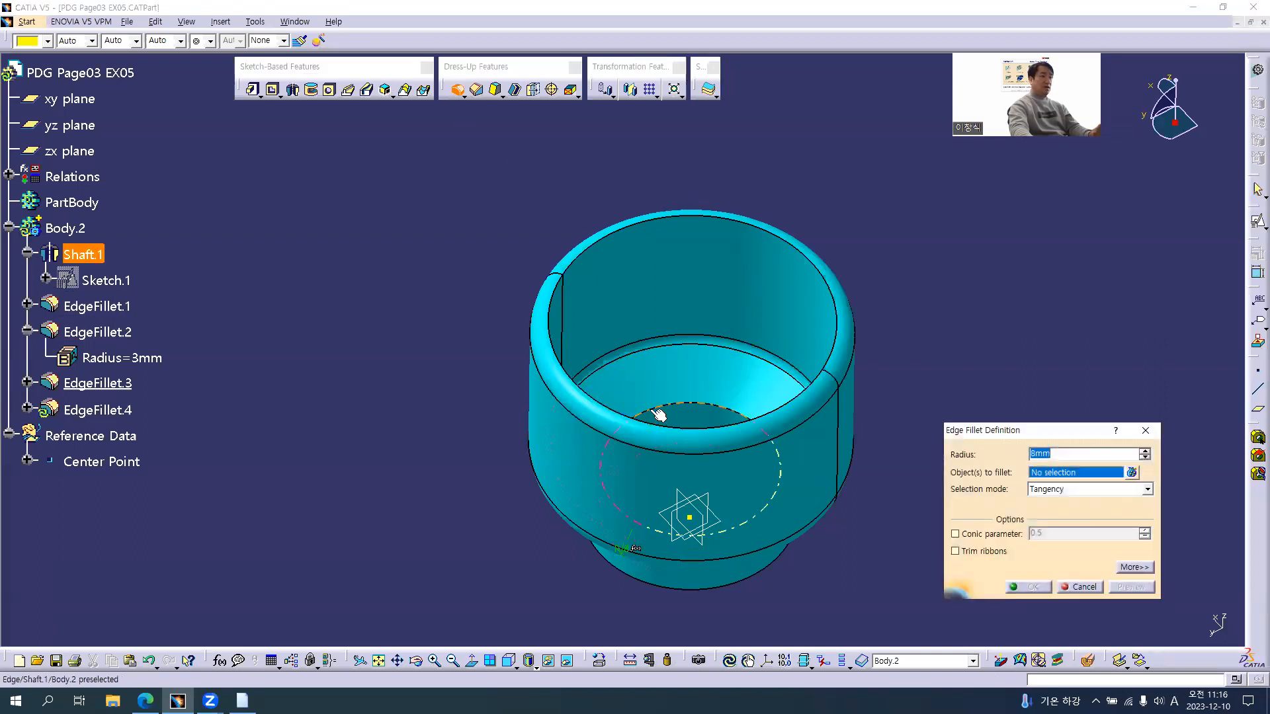
{"action": "middle_click_drag", "start_coordinate": [574, 546], "coordinate": [605, 495]}
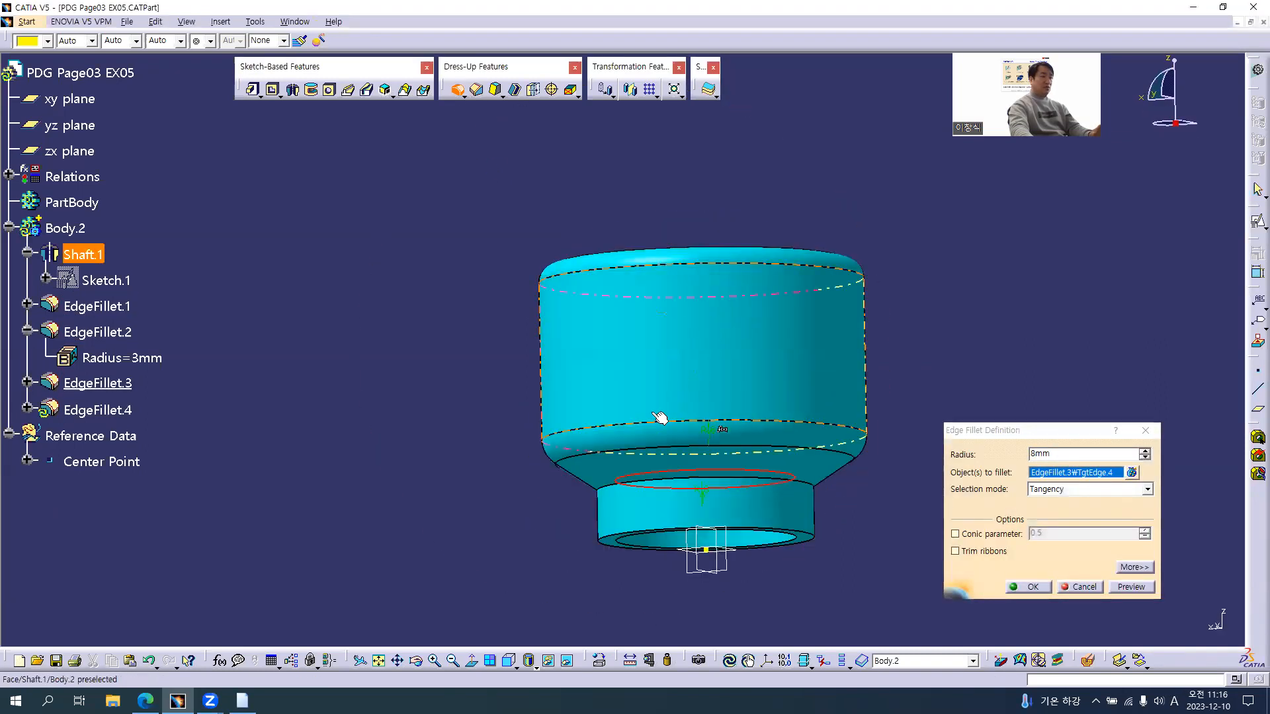
{"action": "left_click", "coordinate": [609, 491]}
{"action": "double_click", "coordinate": [1070, 454]}
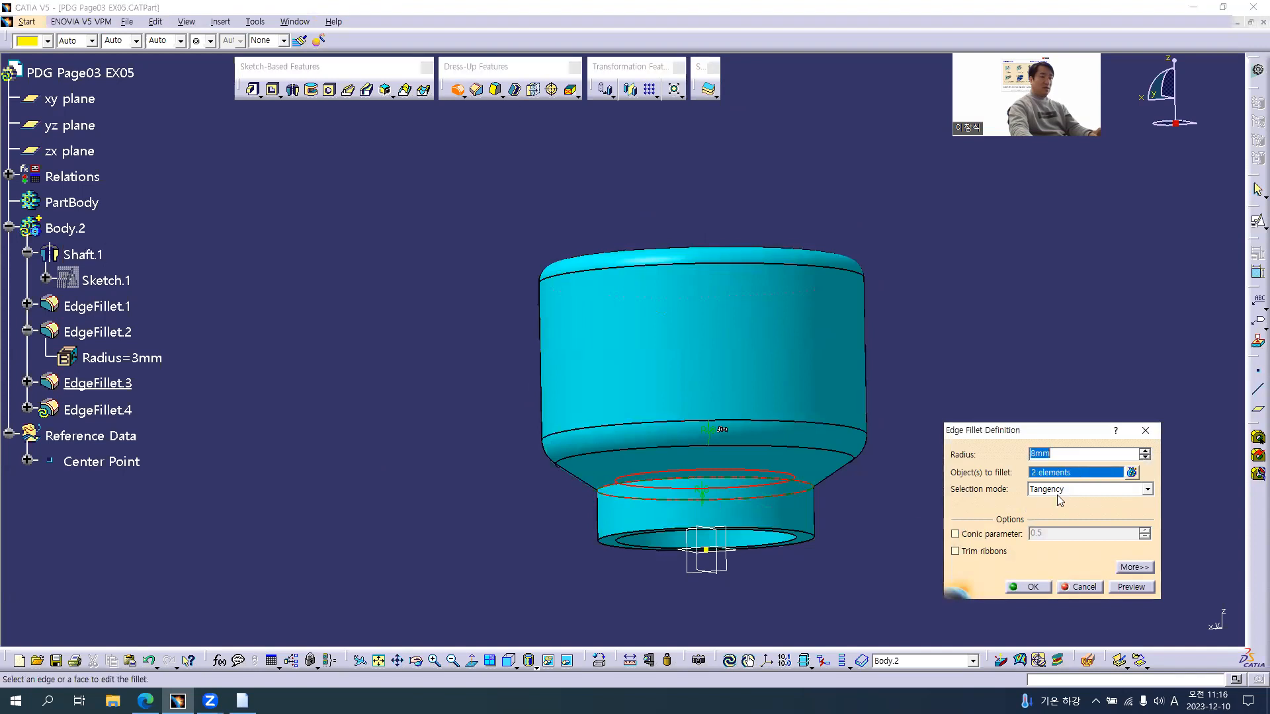
{"action": "type", "text": "1"}
{"action": "left_click", "coordinate": [1031, 587]}
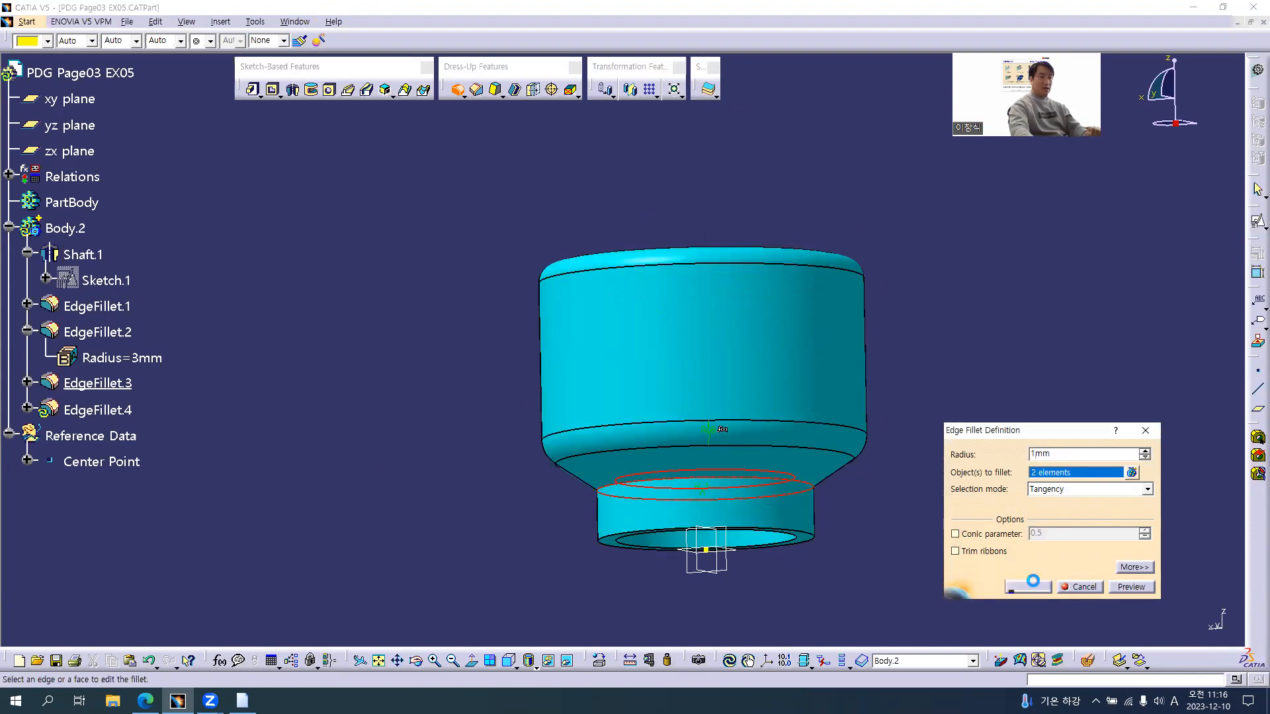
Step: Collapse EdgeFillet.2, Shaft.1 and Body.2 in the specification tree
{"action": "middle_click_drag", "start_coordinate": [687, 344], "coordinate": [524, 473]}
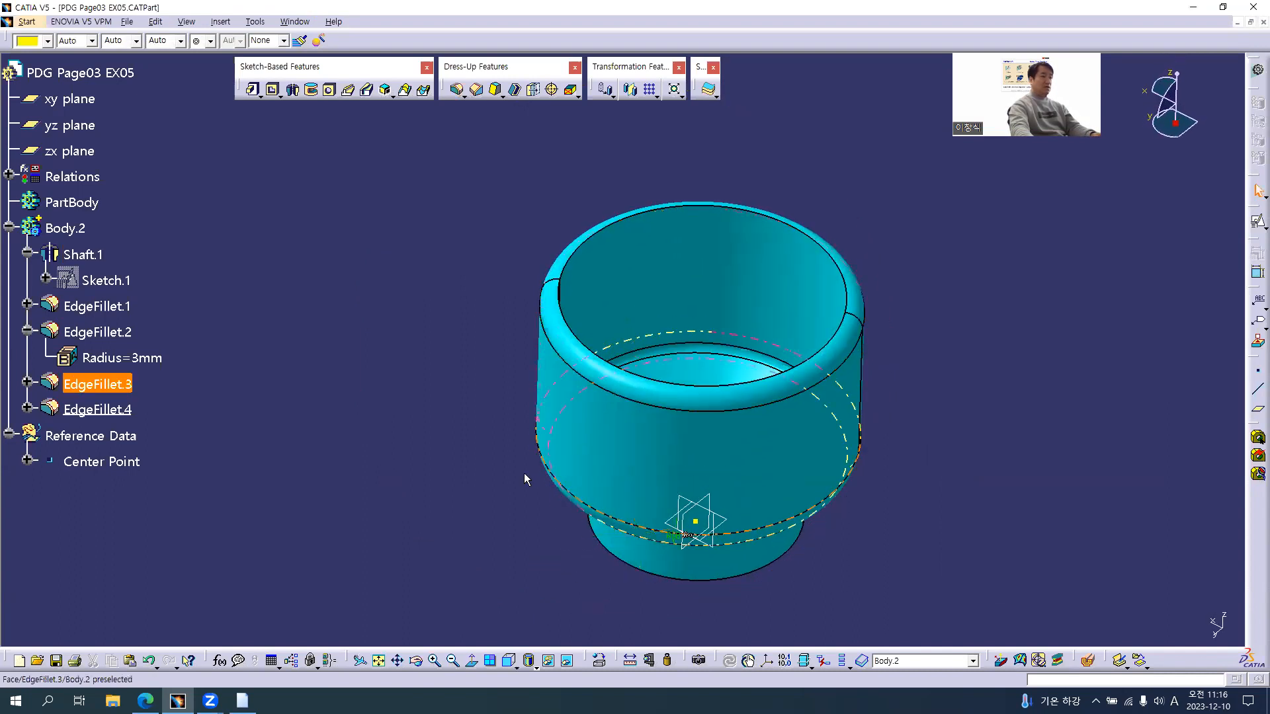
{"action": "left_click", "coordinate": [27, 331]}
{"action": "left_click", "coordinate": [26, 254]}
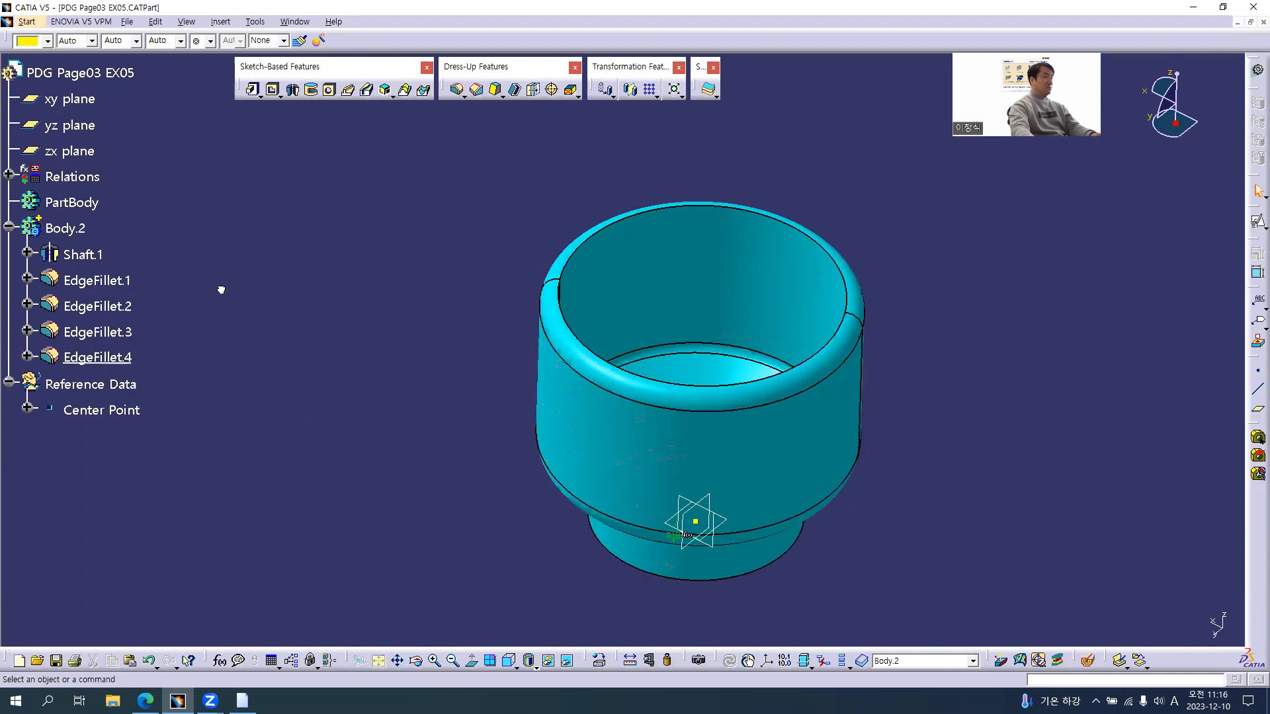
{"action": "left_click", "coordinate": [9, 227]}
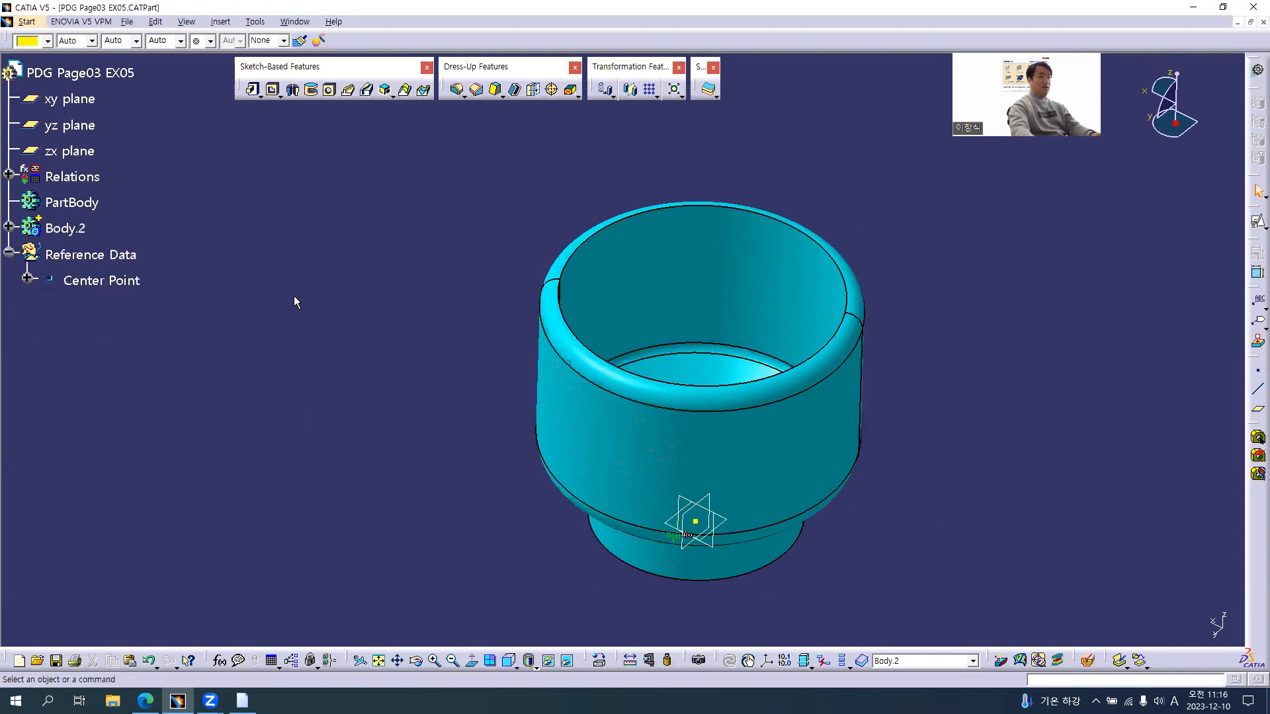
Step: Examine the housing's internal ribs and central hub in Section Cut B-B and the upper views of the drawing in the browser
{"action": "key", "text": "alt+Tab"}
{"action": "scroll", "coordinate": [1093, 286], "scroll_direction": "up", "scroll_amount": 2, "text": "ctrl"}
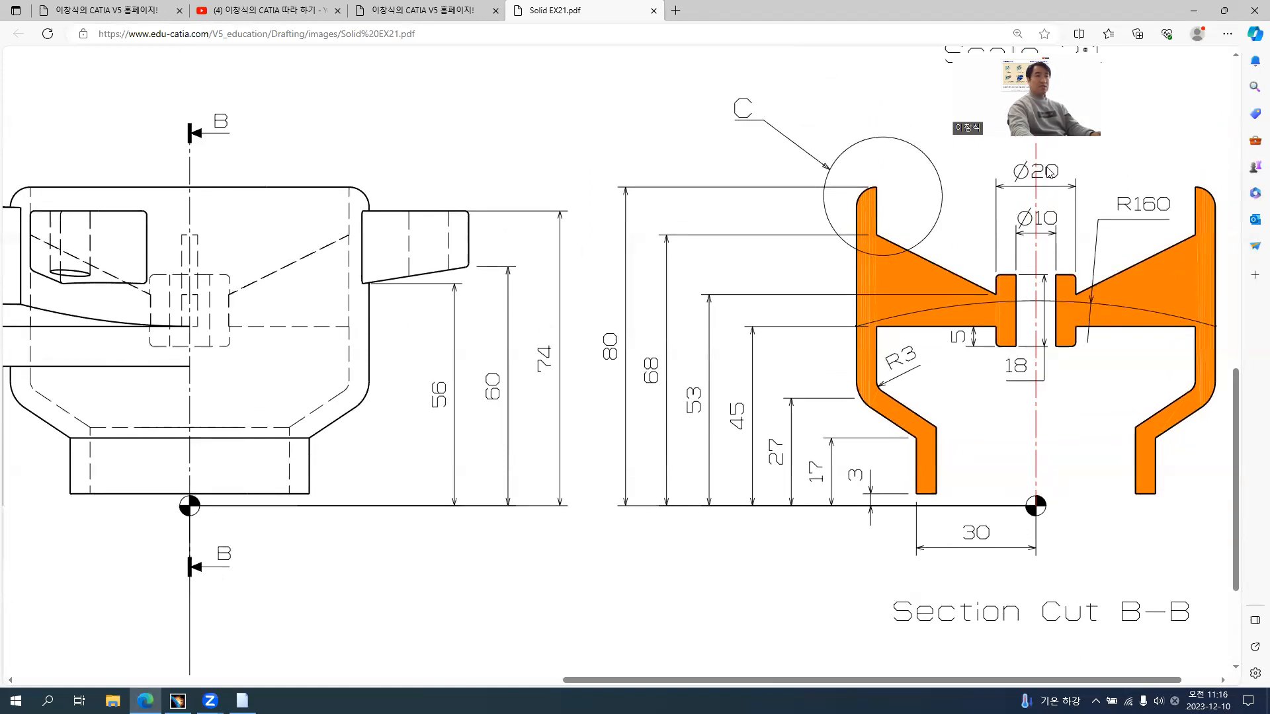
{"action": "scroll", "coordinate": [725, 366], "scroll_direction": "down", "scroll_amount": 3, "text": "ctrl"}
{"action": "scroll", "coordinate": [910, 395], "scroll_direction": "up", "scroll_amount": 5, "text": "ctrl"}
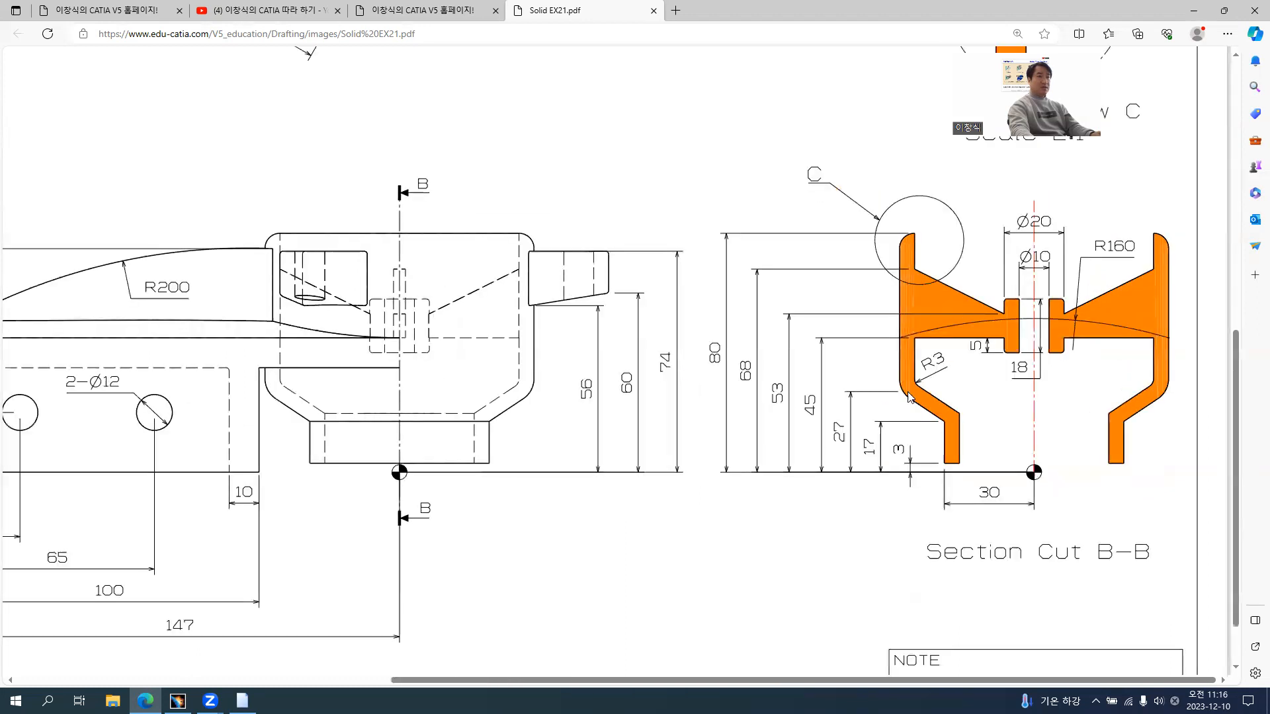
{"action": "scroll", "coordinate": [911, 396], "scroll_direction": "up", "scroll_amount": 2}
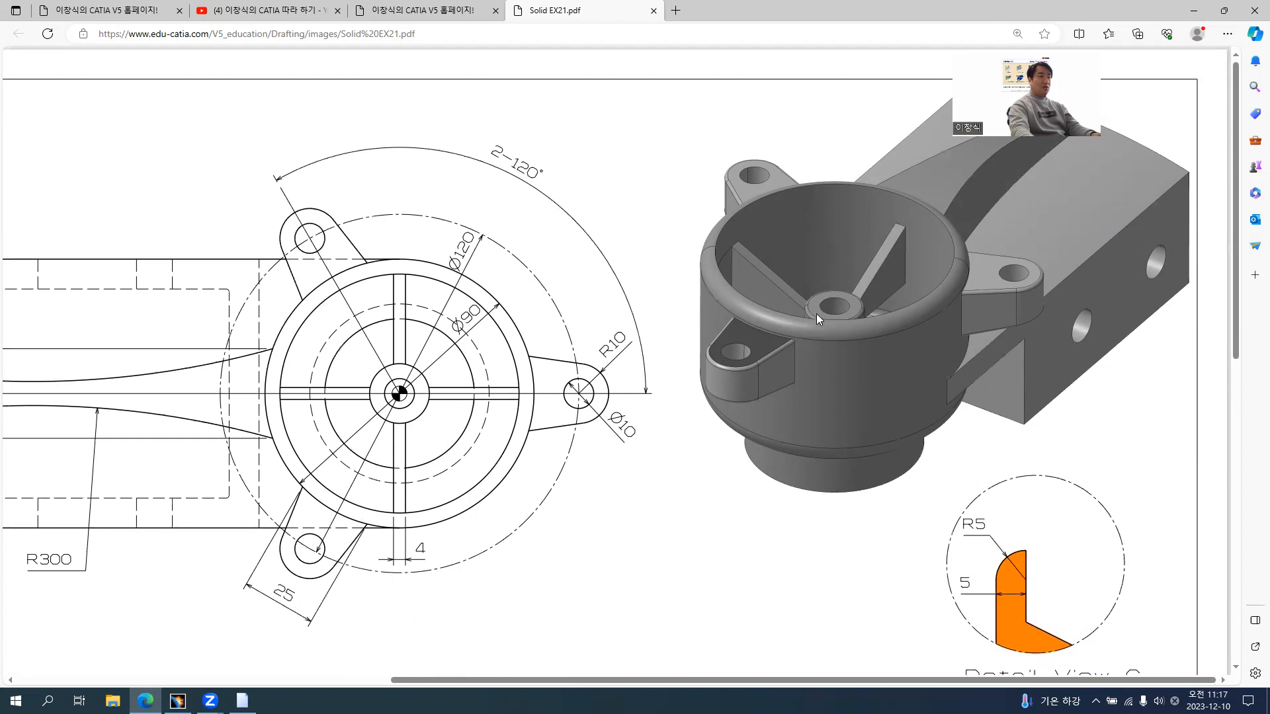
Step: Examine the hub and rib heights and diameters in Section Cut B-B, and compare them with the front view of the drawing
{"action": "scroll", "coordinate": [857, 518], "scroll_direction": "down", "scroll_amount": 10}
{"action": "scroll", "coordinate": [1092, 372], "scroll_direction": "up", "scroll_amount": 3, "text": "ctrl"}
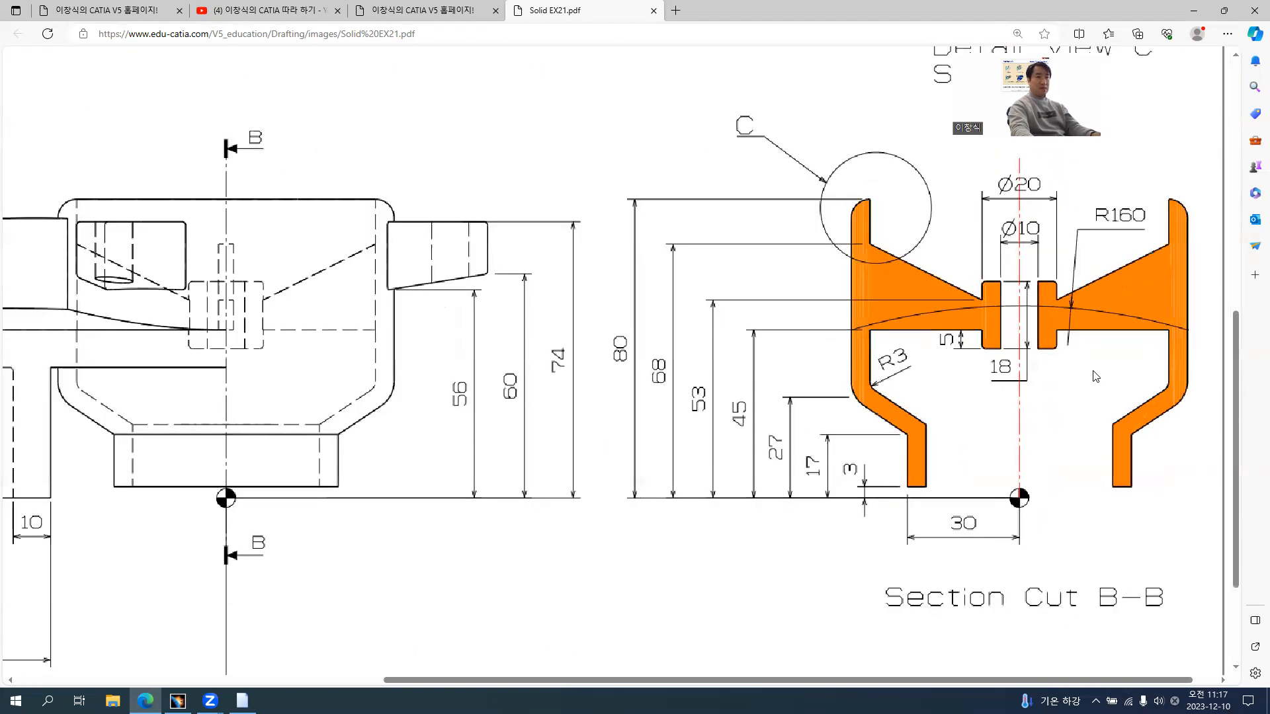
{"action": "scroll", "coordinate": [1018, 220], "scroll_direction": "up", "scroll_amount": 1}
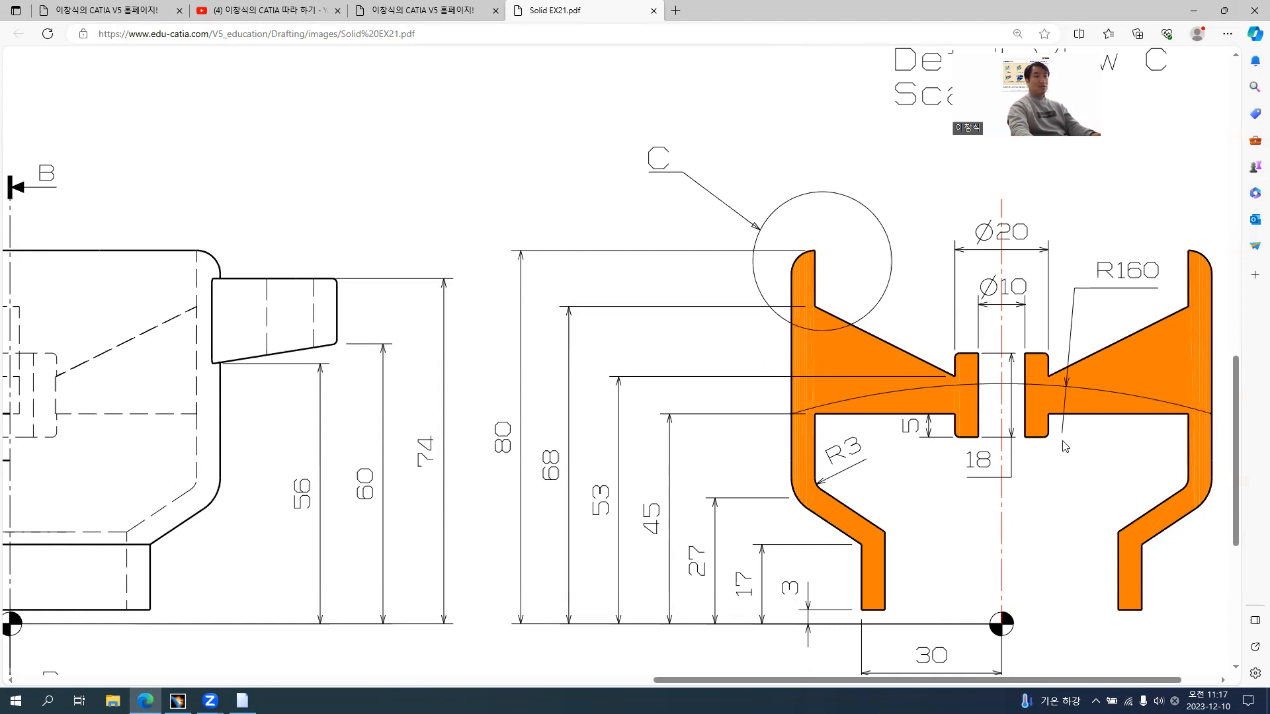
{"action": "key", "text": "alt+Tab"}
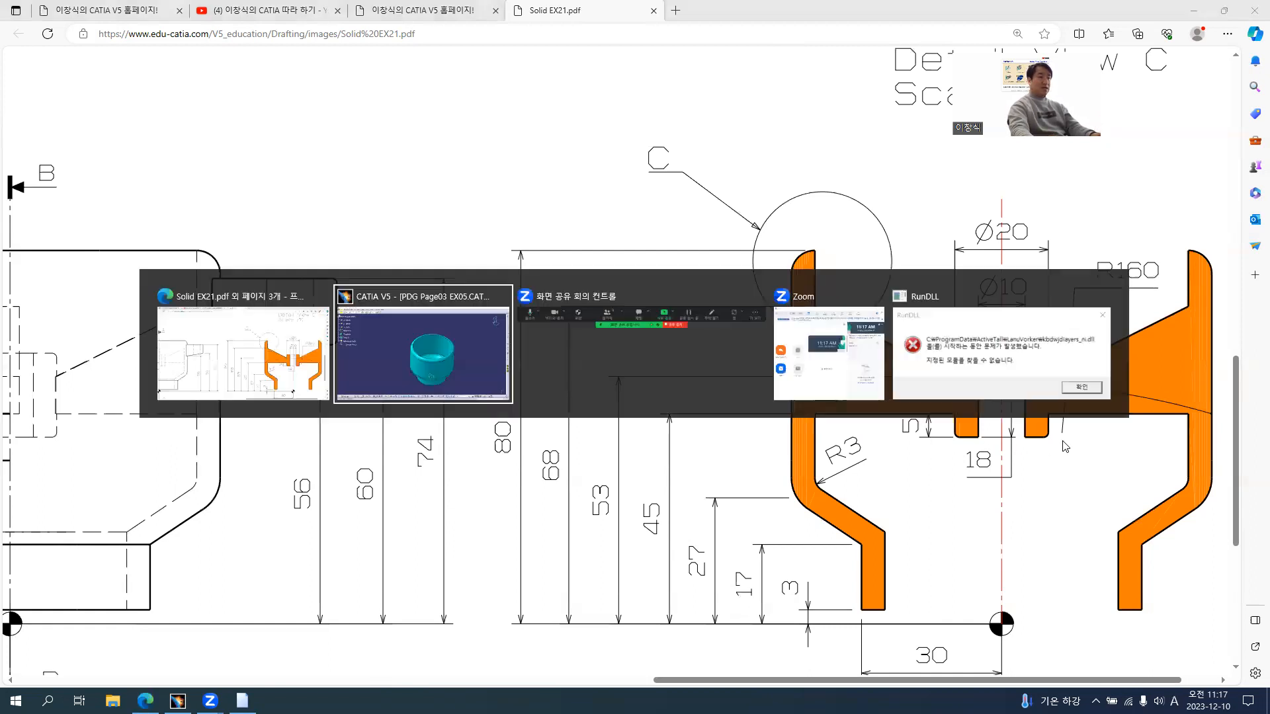
{"action": "key", "text": "alt+Tab"}
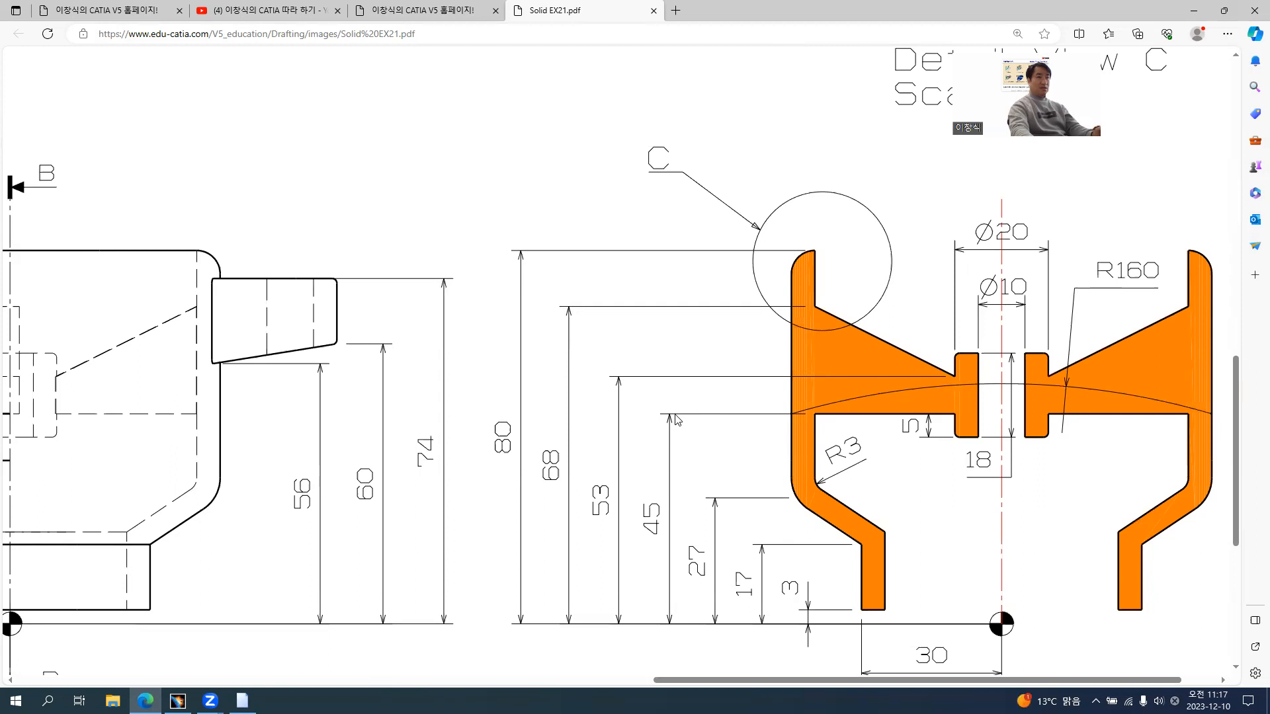
{"action": "scroll", "coordinate": [676, 419], "scroll_direction": "down", "scroll_amount": 3, "text": "ctrl"}
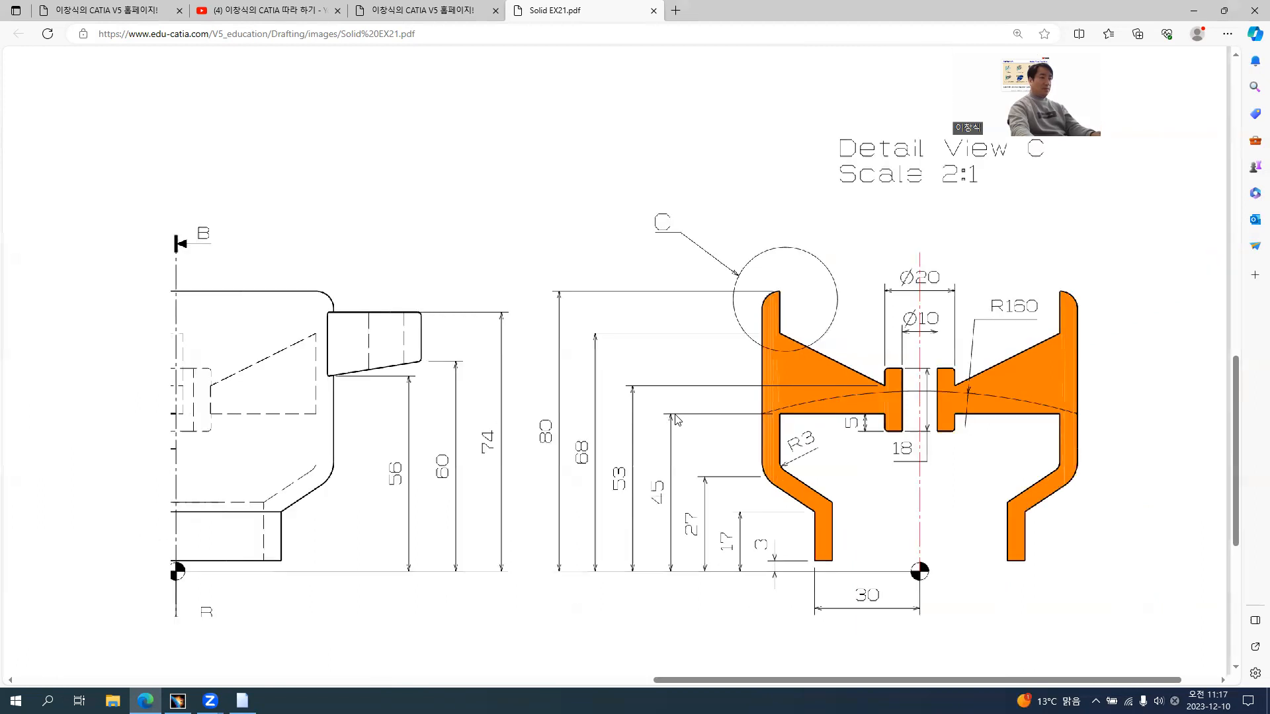
{"action": "scroll", "coordinate": [676, 419], "scroll_direction": "up", "scroll_amount": 2, "text": "ctrl"}
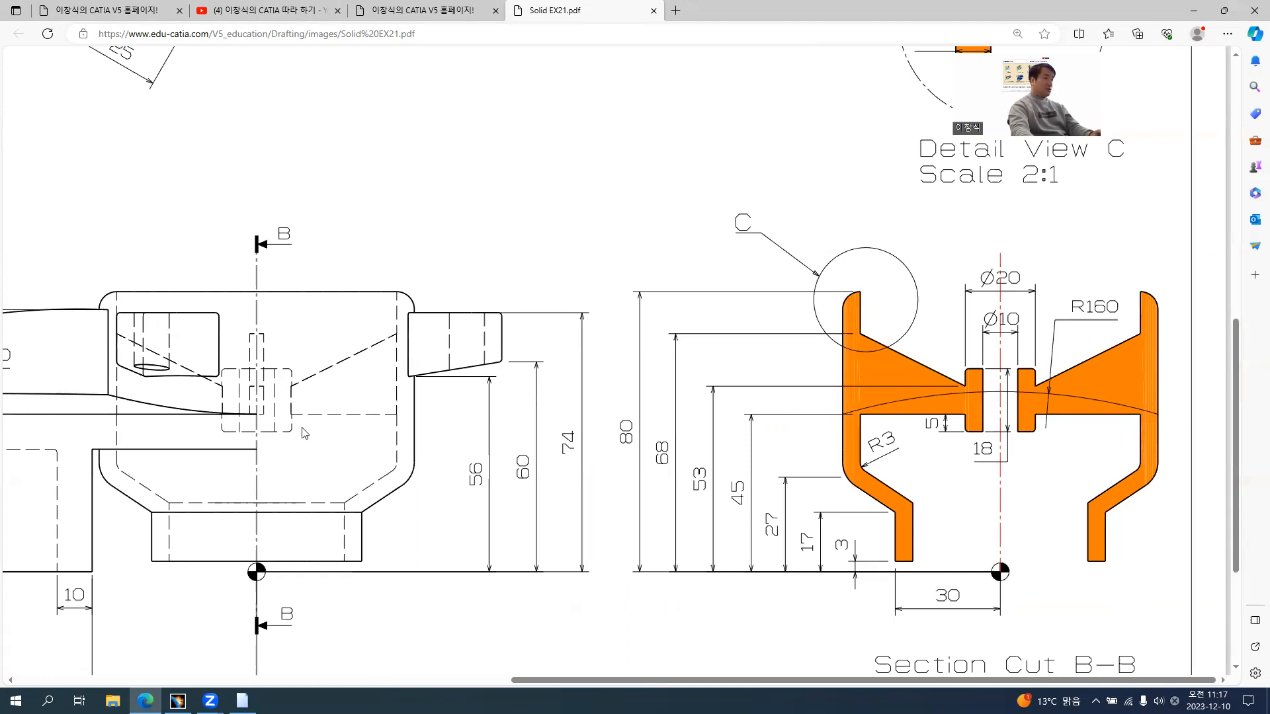
{"action": "scroll", "coordinate": [301, 433], "scroll_direction": "down", "scroll_amount": 2, "text": "ctrl"}
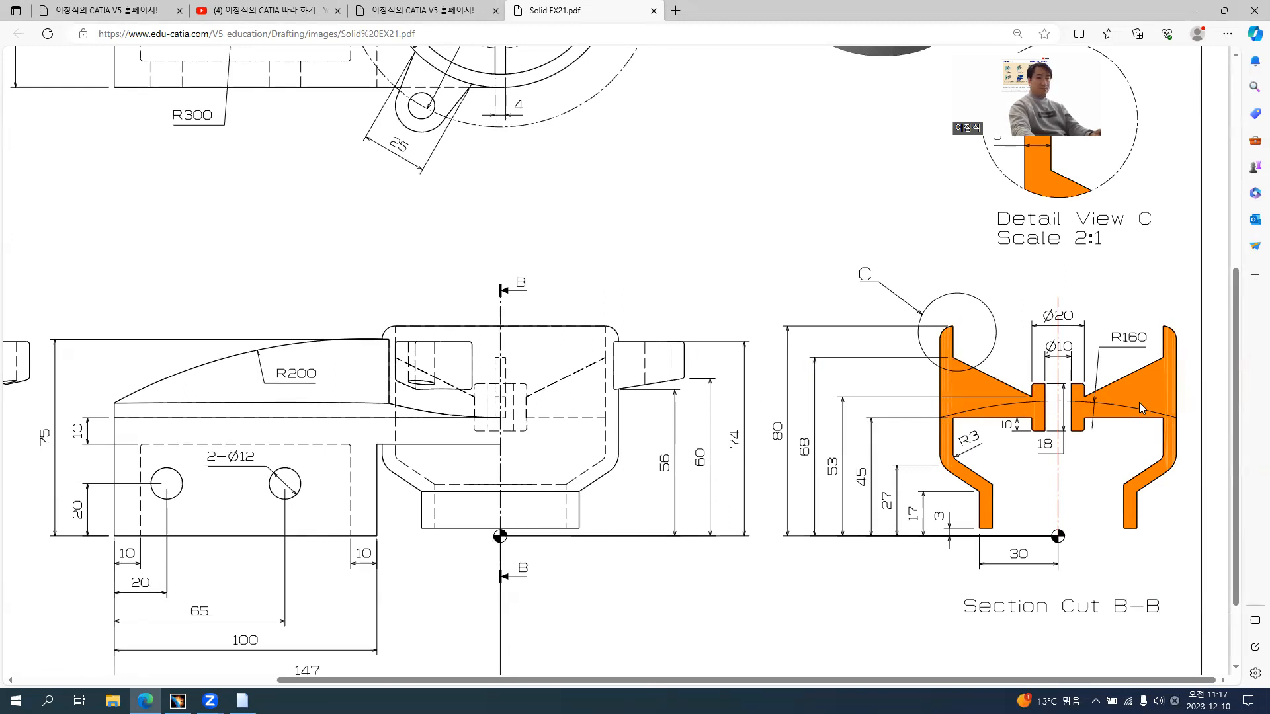
{"action": "scroll", "coordinate": [1139, 402], "scroll_direction": "up", "scroll_amount": 3, "text": "ctrl"}
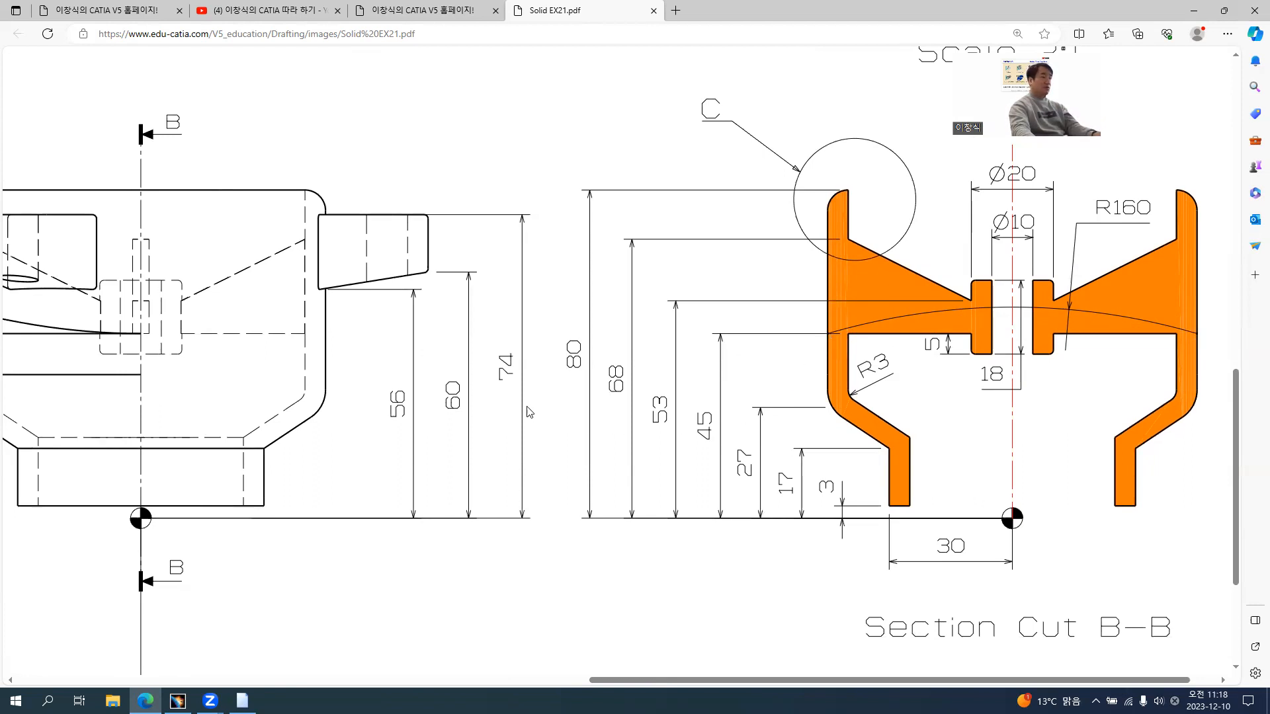
{"action": "scroll", "coordinate": [488, 405], "scroll_direction": "down", "scroll_amount": 2, "text": "ctrl"}
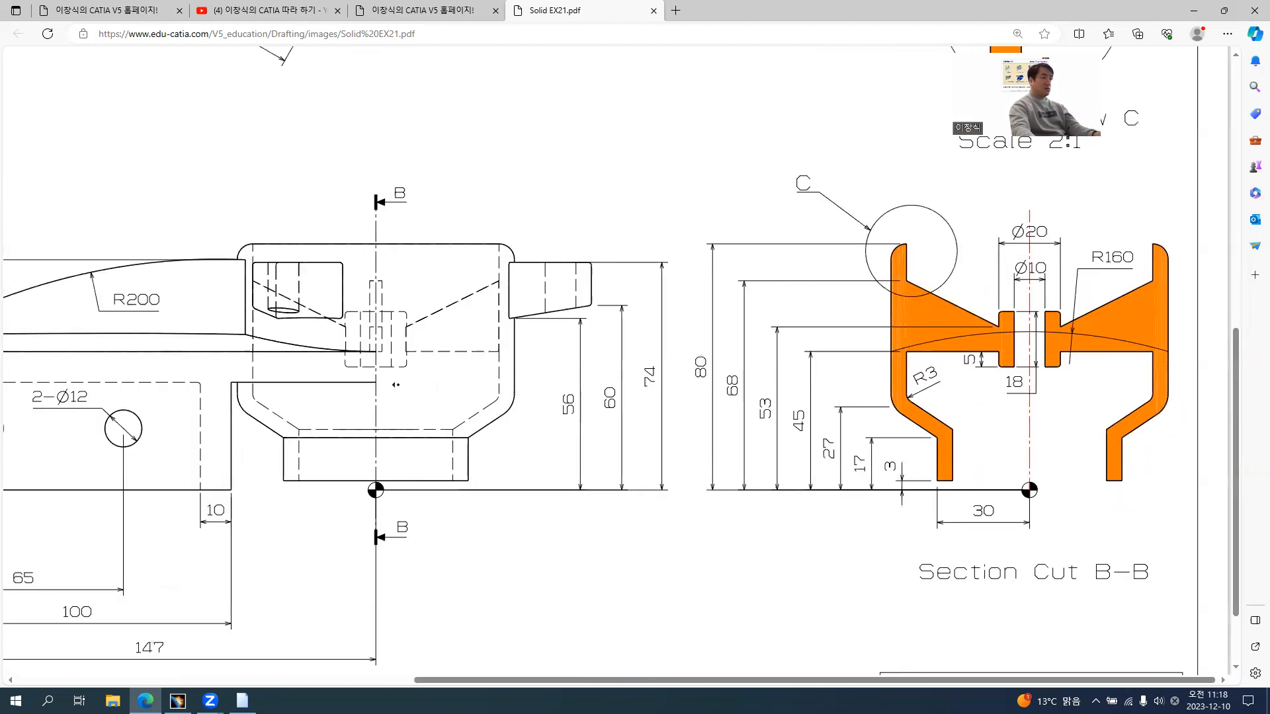
{"action": "scroll", "coordinate": [397, 377], "scroll_direction": "left", "scroll_amount": 4}
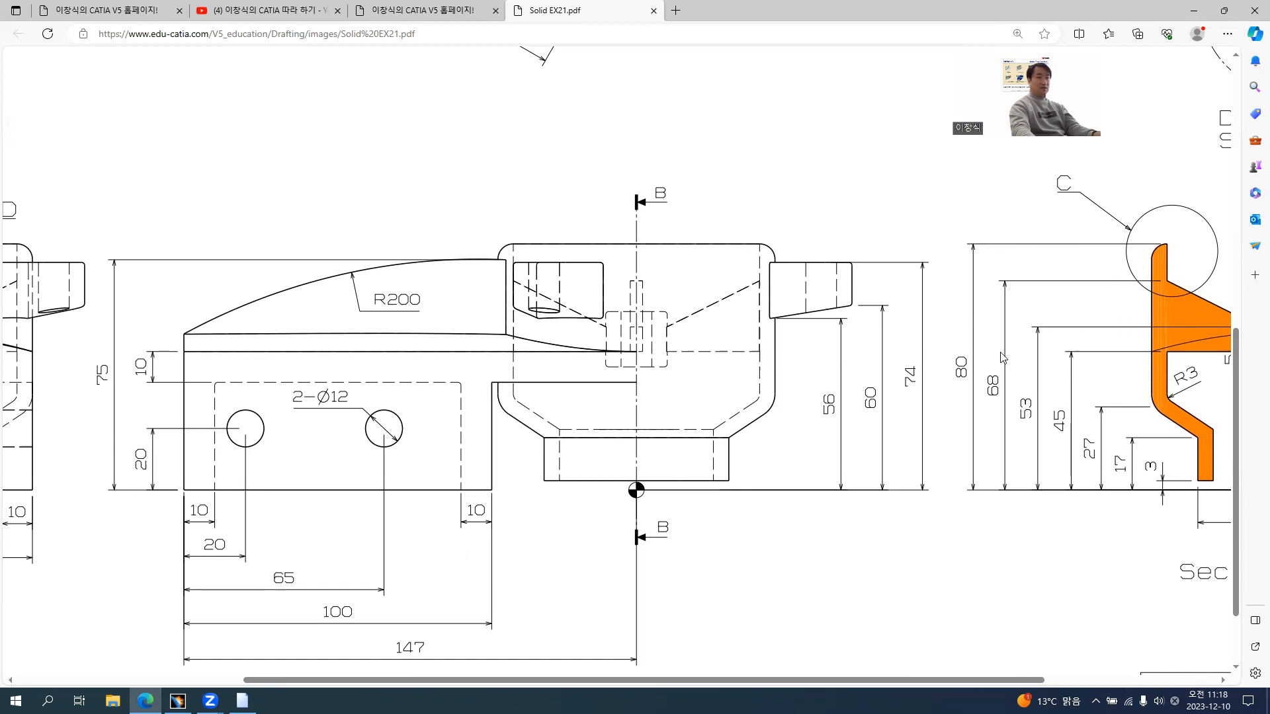
{"action": "scroll", "coordinate": [1164, 364], "scroll_direction": "down", "scroll_amount": 2, "text": "ctrl"}
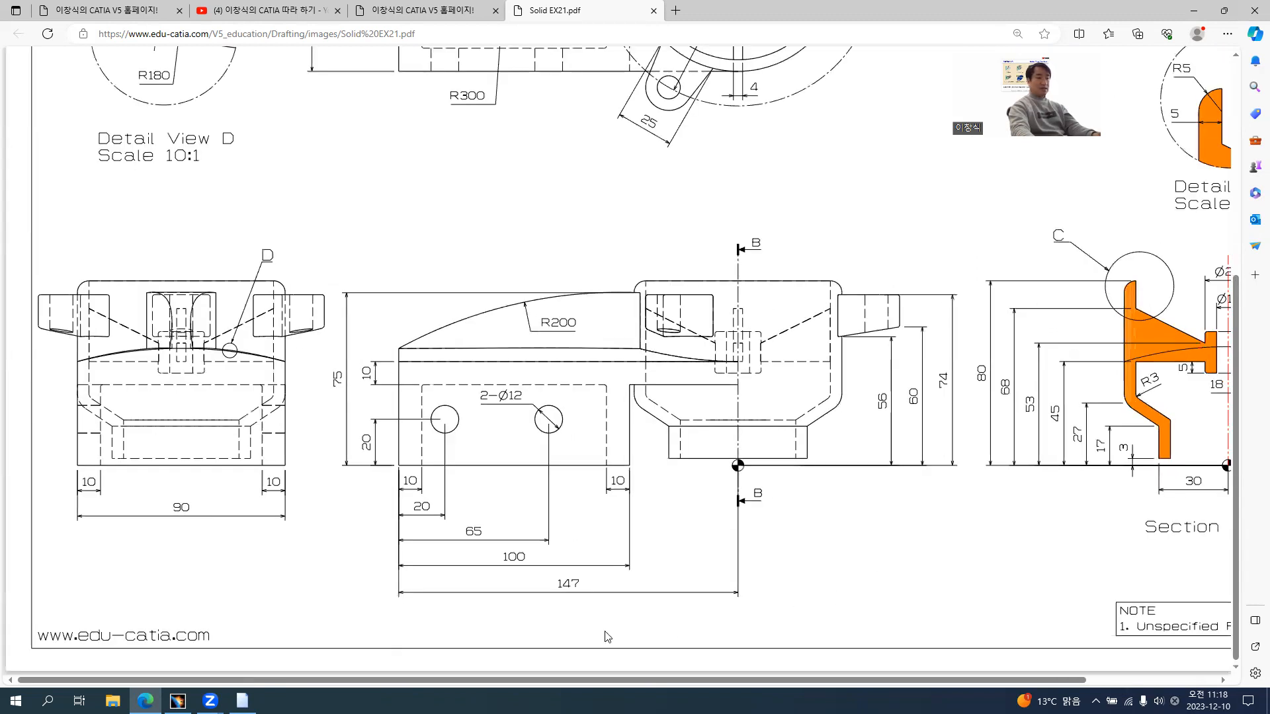
Step: Switch to CATIA V5 and create a reference plane offset 45 mm from the xy plane
{"action": "left_click", "coordinate": [177, 701]}
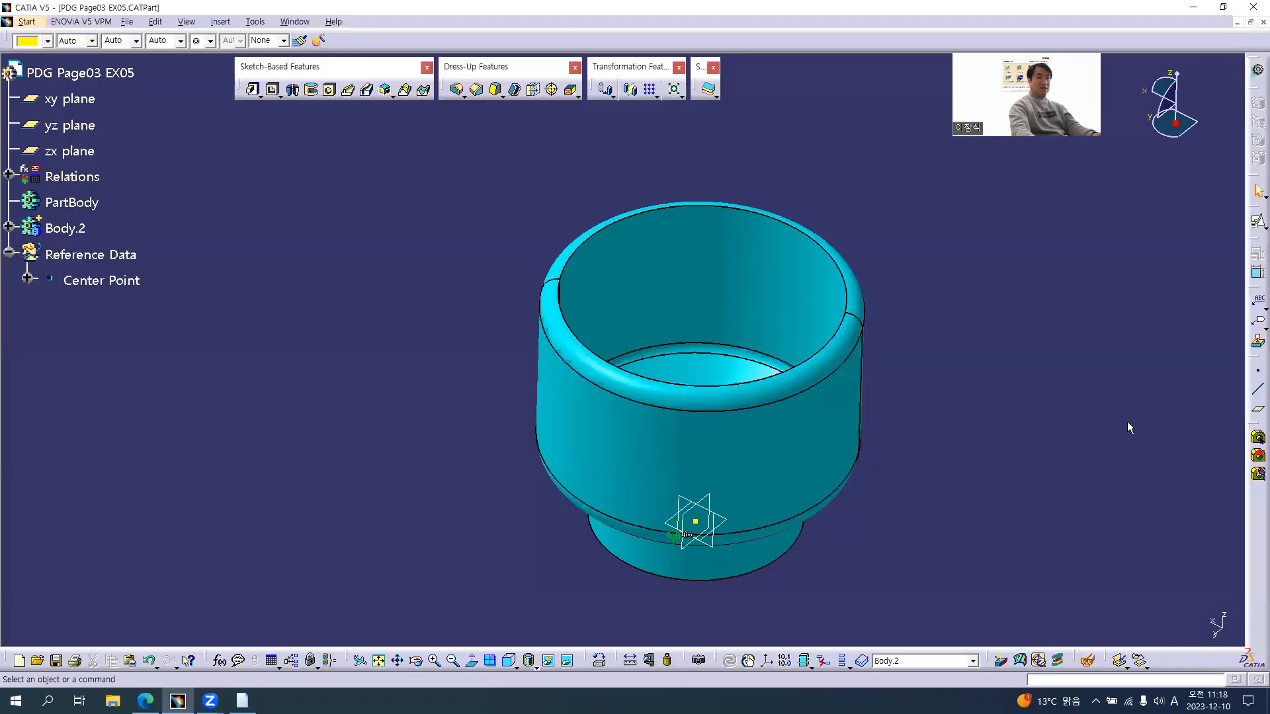
{"action": "left_click", "coordinate": [1258, 410]}
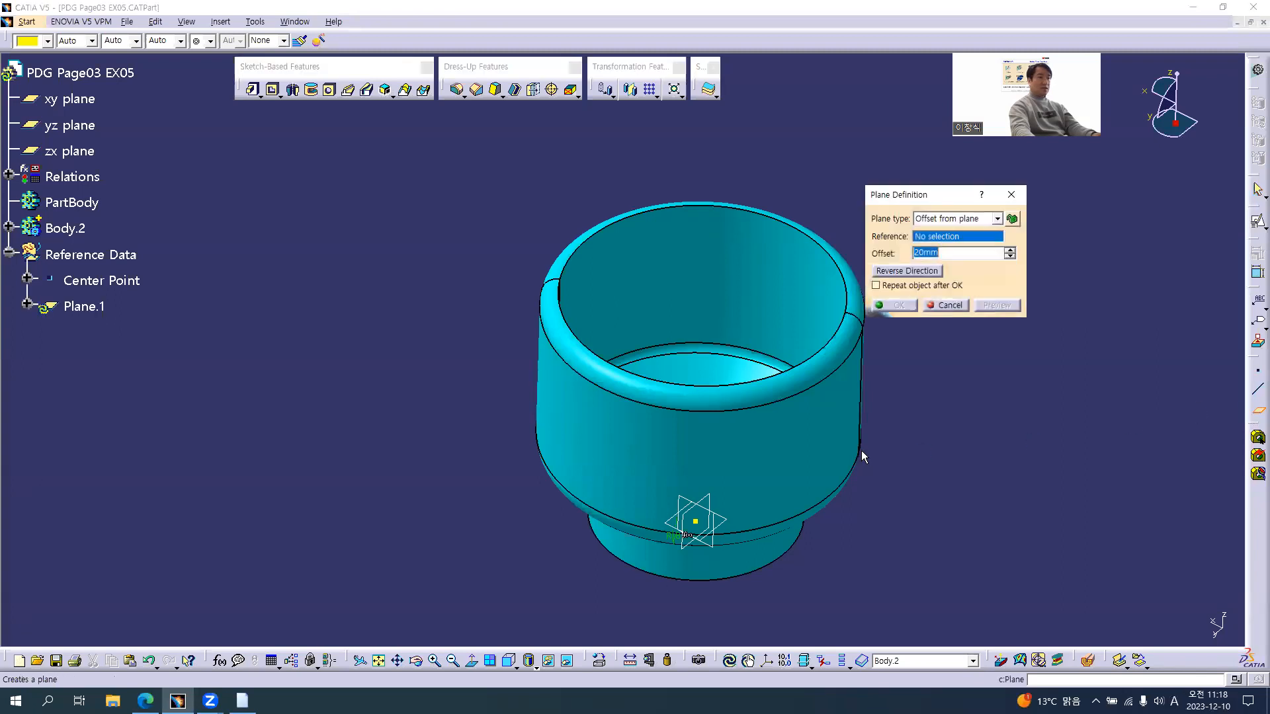
{"action": "left_click", "coordinate": [728, 520]}
{"action": "type", "text": "45"}
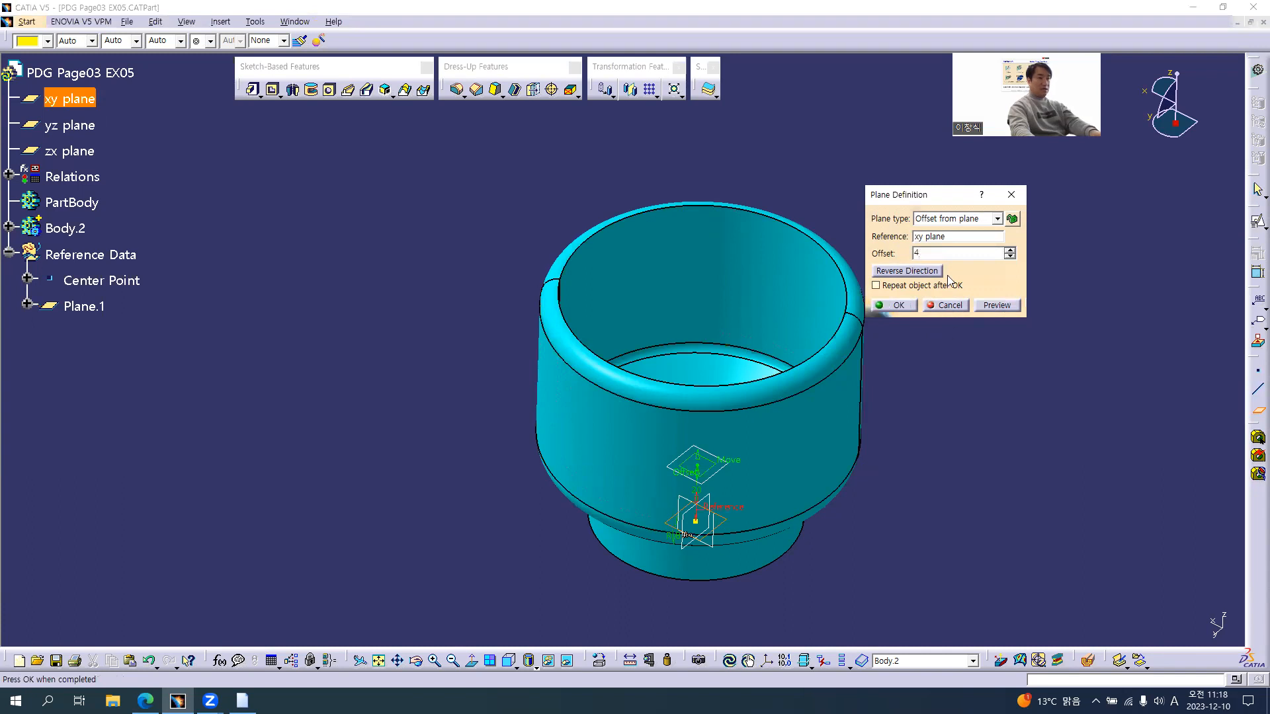
{"action": "middle_click_drag", "start_coordinate": [703, 426], "coordinate": [606, 319]}
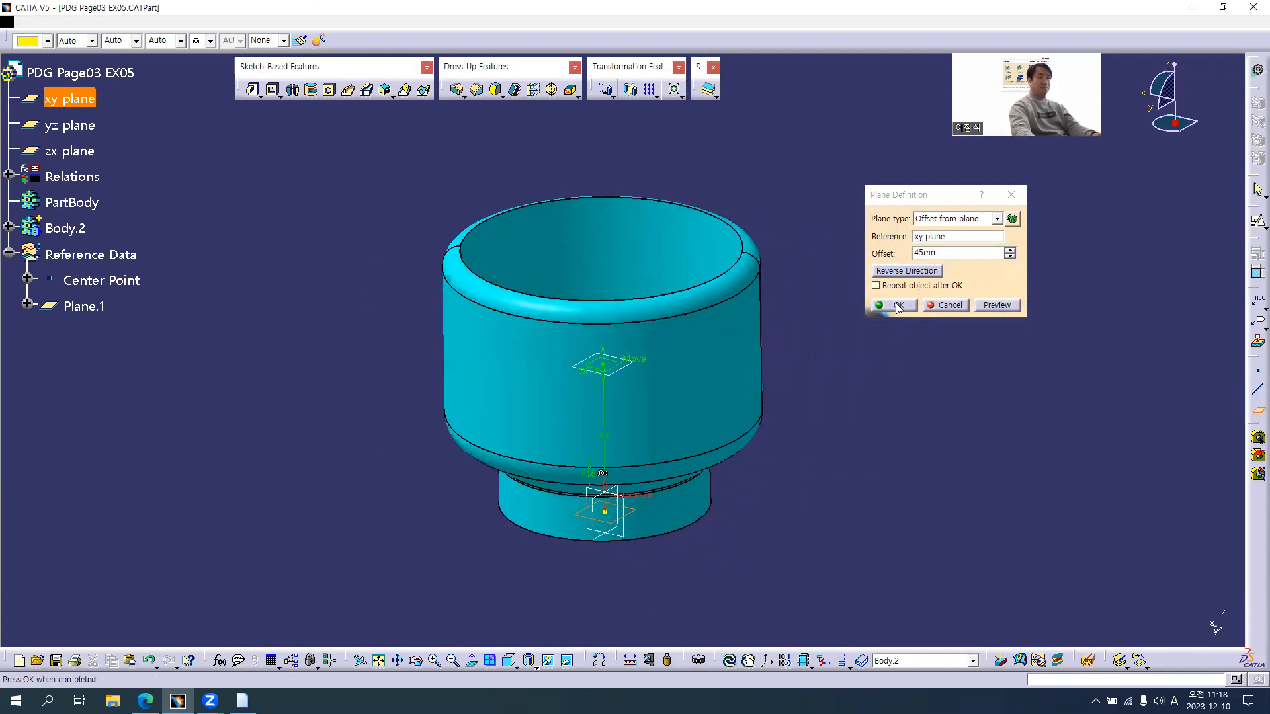
{"action": "left_click", "coordinate": [894, 305]}
Step: Rename the new offset plane as Plane.1(XY Offset Plane=45mm) in its feature properties
{"action": "left_click", "coordinate": [74, 306]}
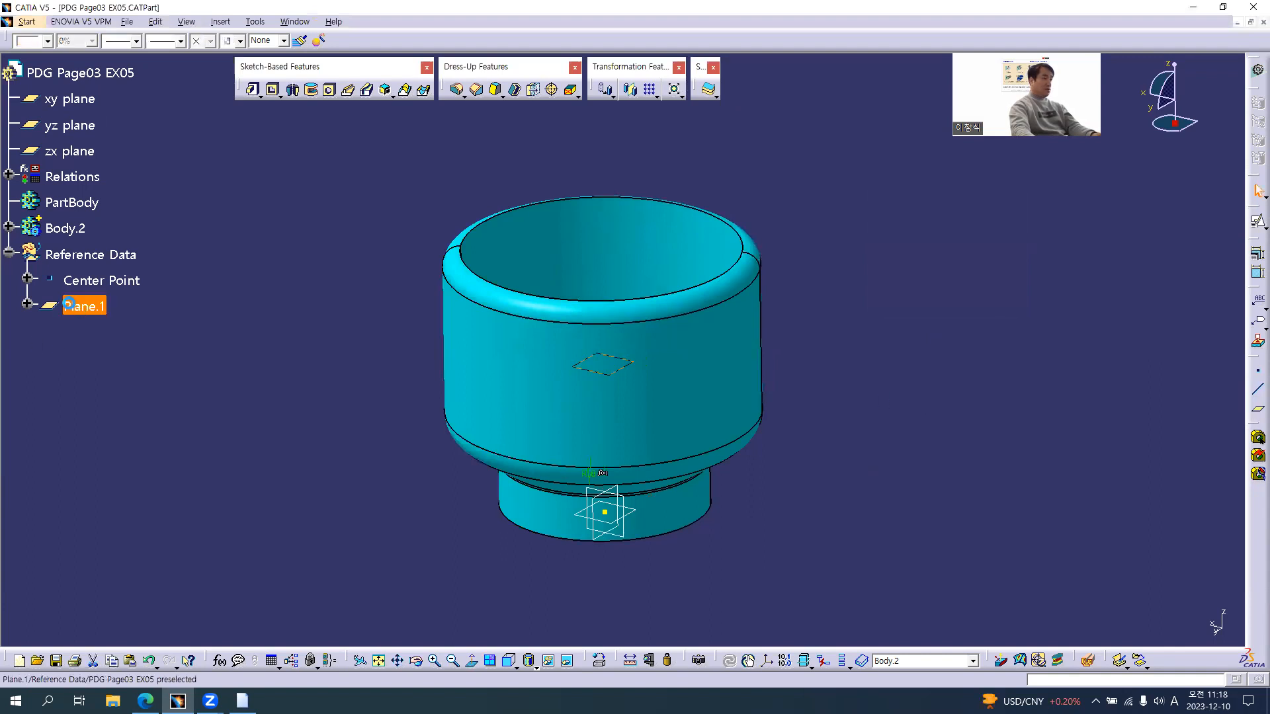
{"action": "key", "text": "alt+Return"}
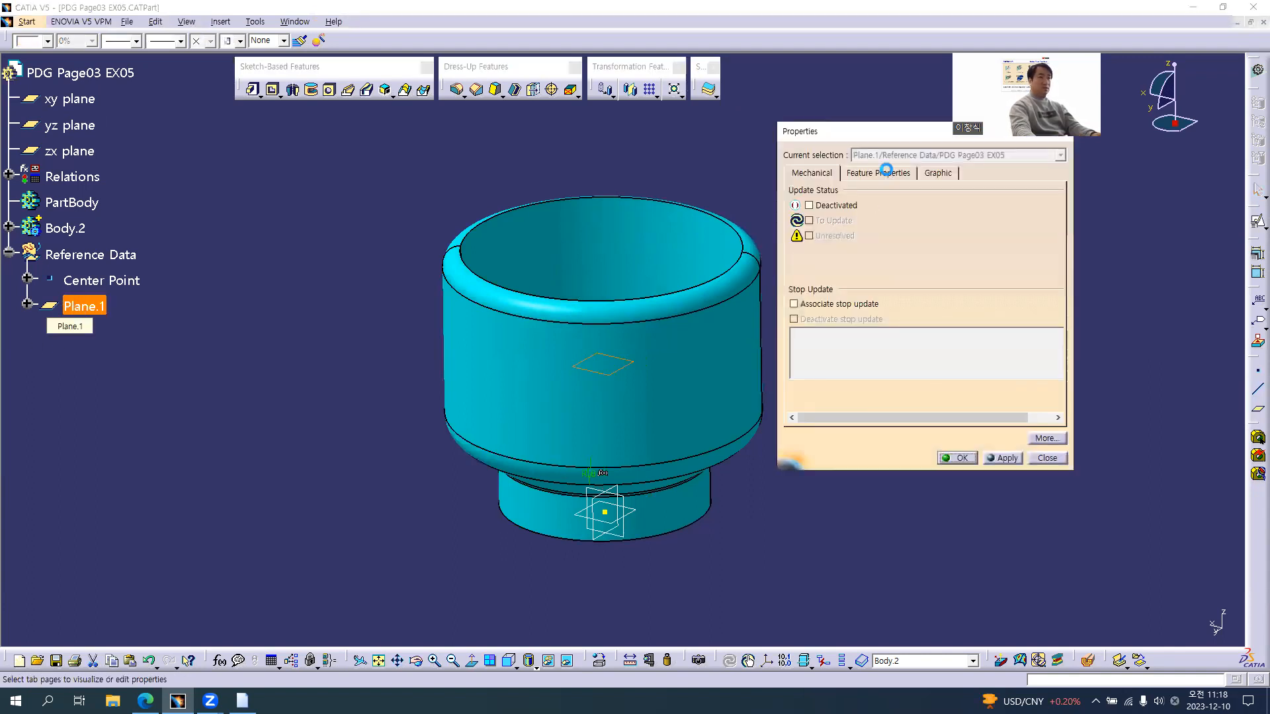
{"action": "left_click", "coordinate": [886, 171]}
{"action": "left_click", "coordinate": [915, 191]}
{"action": "type", "text": "(XY Offset Plane=45mm"}
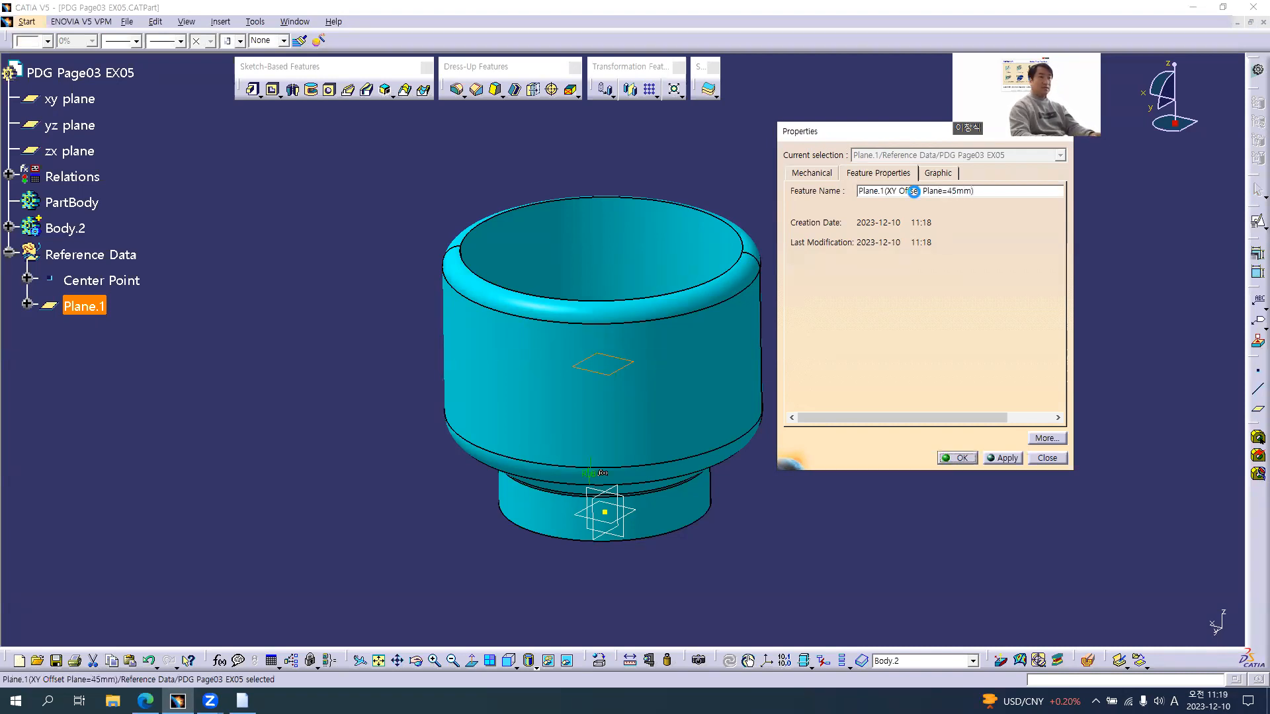
{"action": "key", "text": "Return"}
{"action": "left_click", "coordinate": [901, 350]}
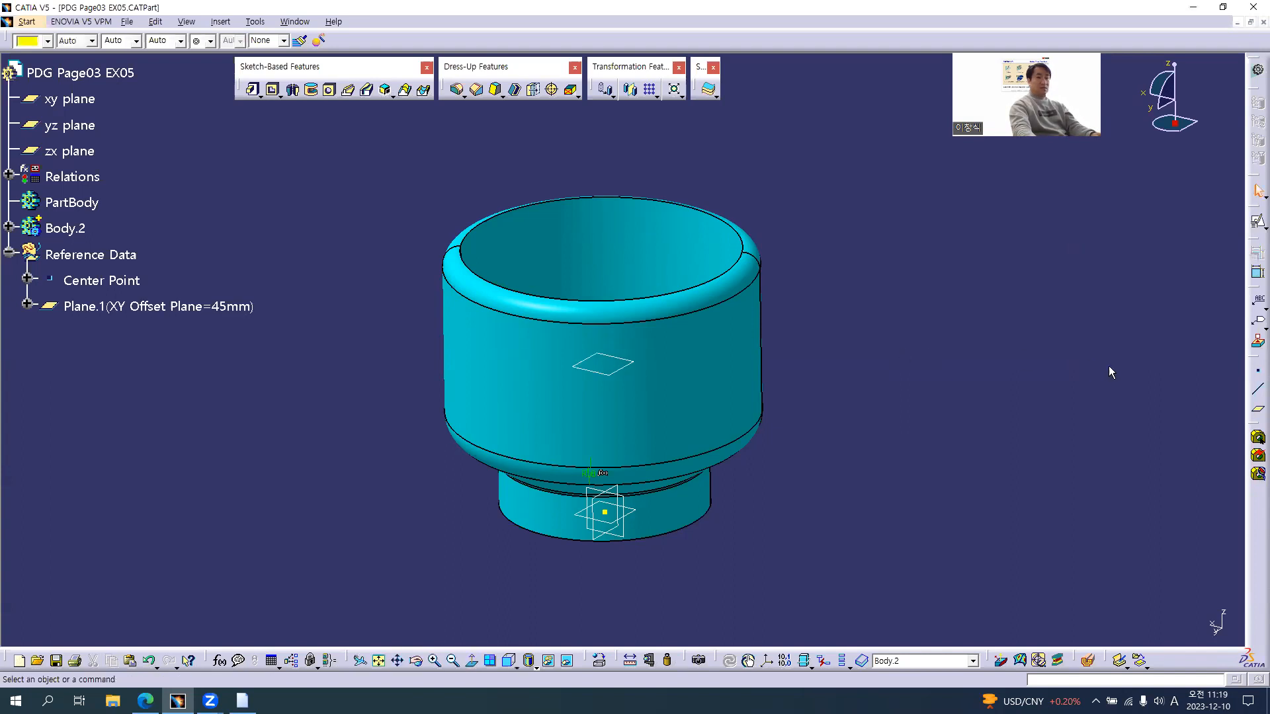
Step: Duplicate the 45 mm offset plane and rename the copy as Plane.2(Plane.1 Offset Plane=-5mm)
{"action": "left_click", "coordinate": [112, 310]}
{"action": "key", "text": "ctrl+c"}
{"action": "key", "text": "ctrl+v"}
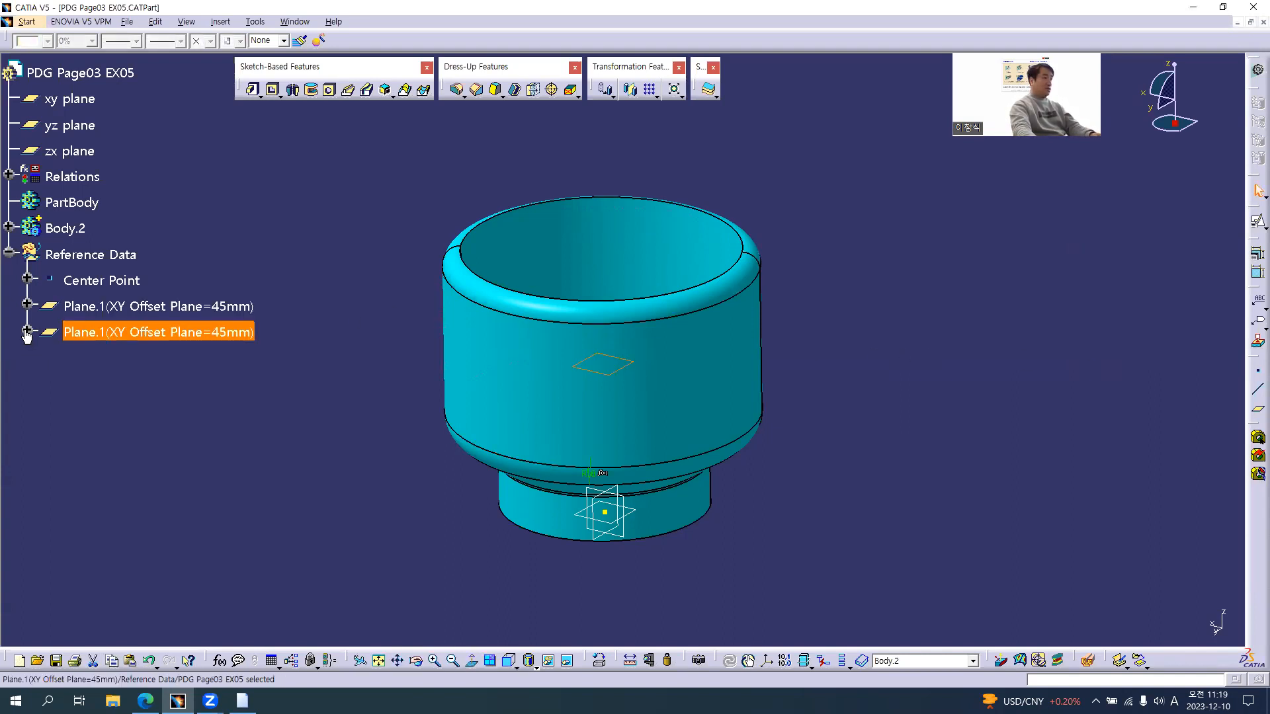
{"action": "key", "text": "alt+Return"}
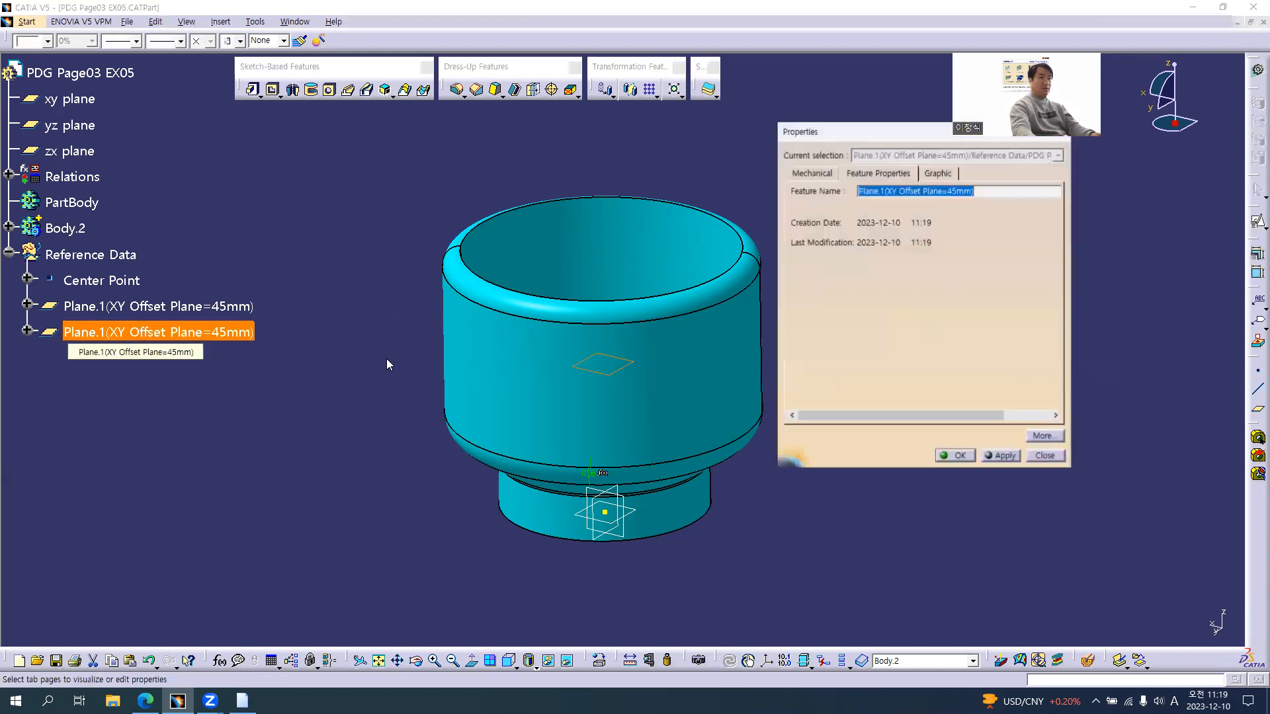
{"action": "left_click", "coordinate": [886, 191]}
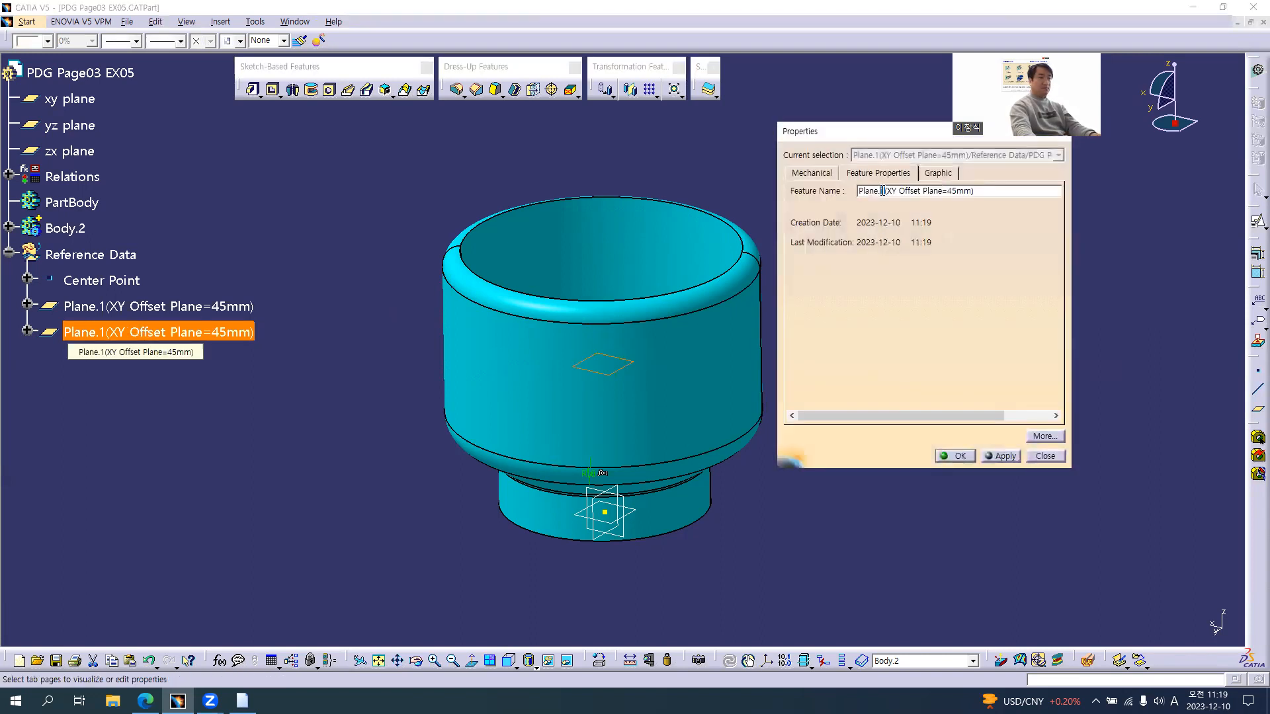
{"action": "left_click_drag", "start_coordinate": [886, 190], "coordinate": [900, 192]}
{"action": "type", "text": "Plane"}
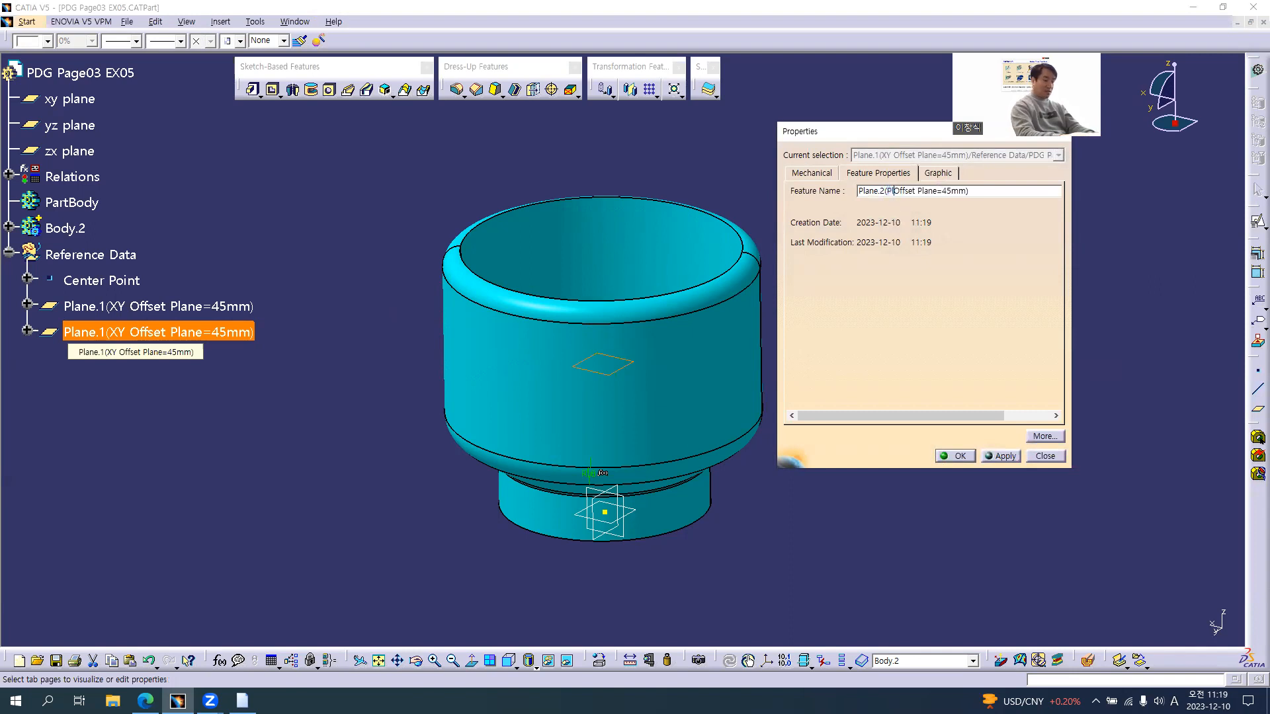
{"action": "type", "text": ".1 "}
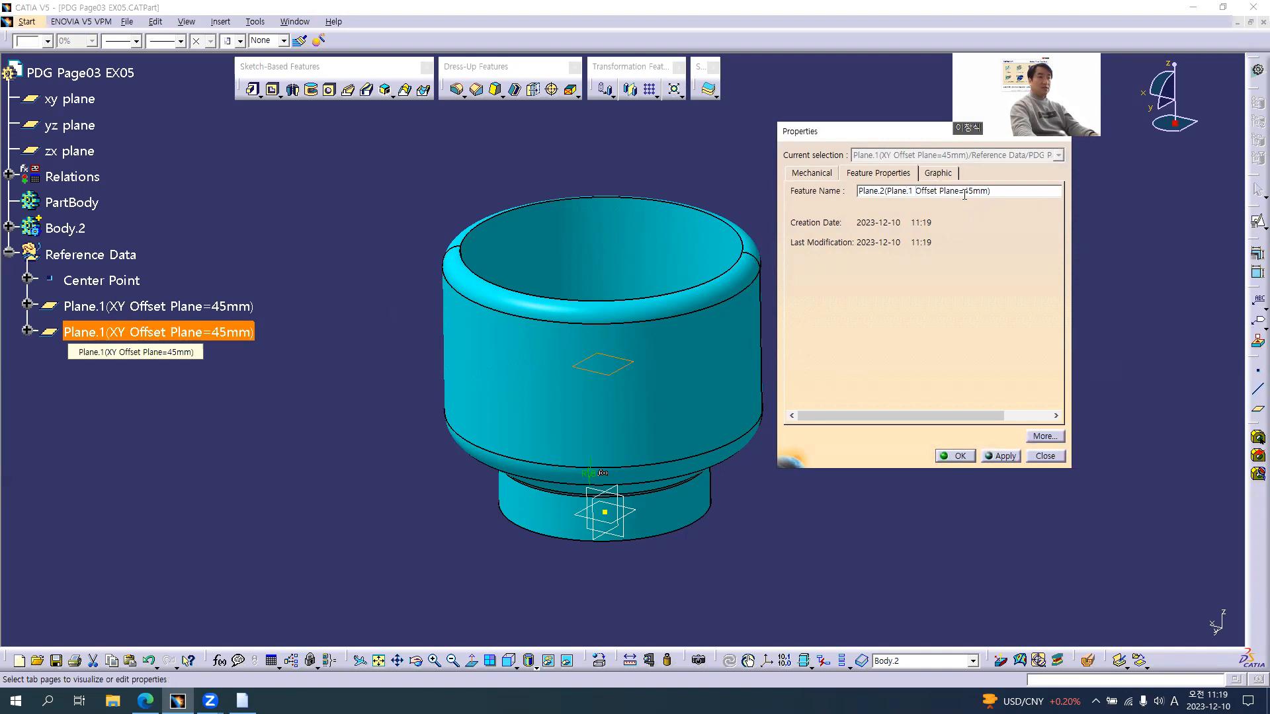
{"action": "type", "text": "-5"}
{"action": "key", "text": "Return"}
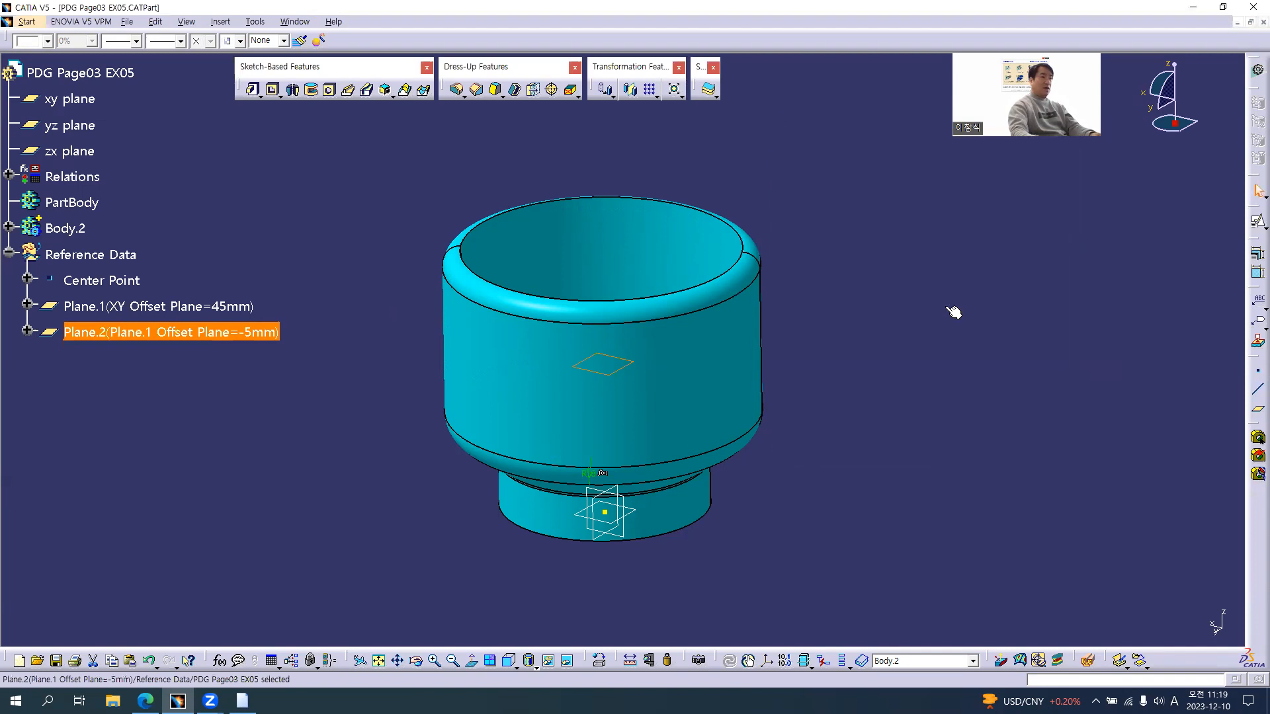
Step: Redefine Plane.2 with Plane.1 as its reference and a -5 mm offset, and expand Plane.1 in the specification tree
{"action": "double_click", "coordinate": [193, 332]}
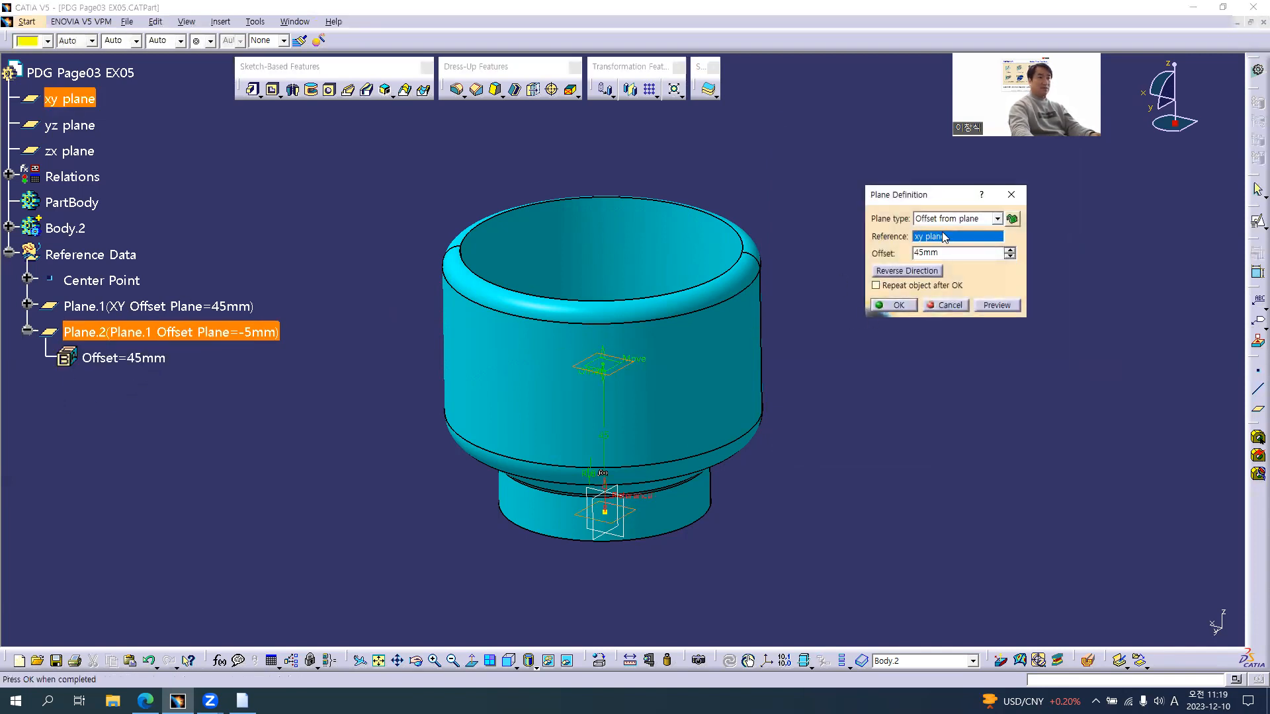
{"action": "left_click", "coordinate": [197, 303]}
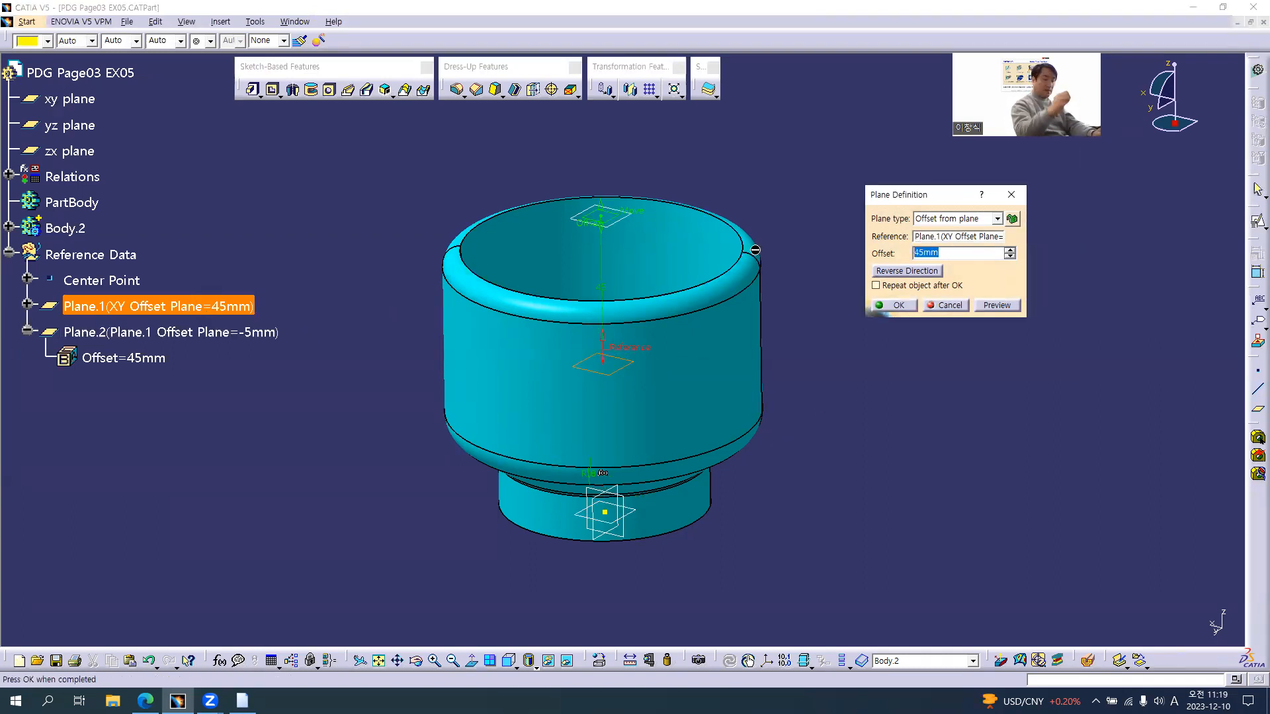
{"action": "type", "text": "-5"}
{"action": "key", "text": "Return"}
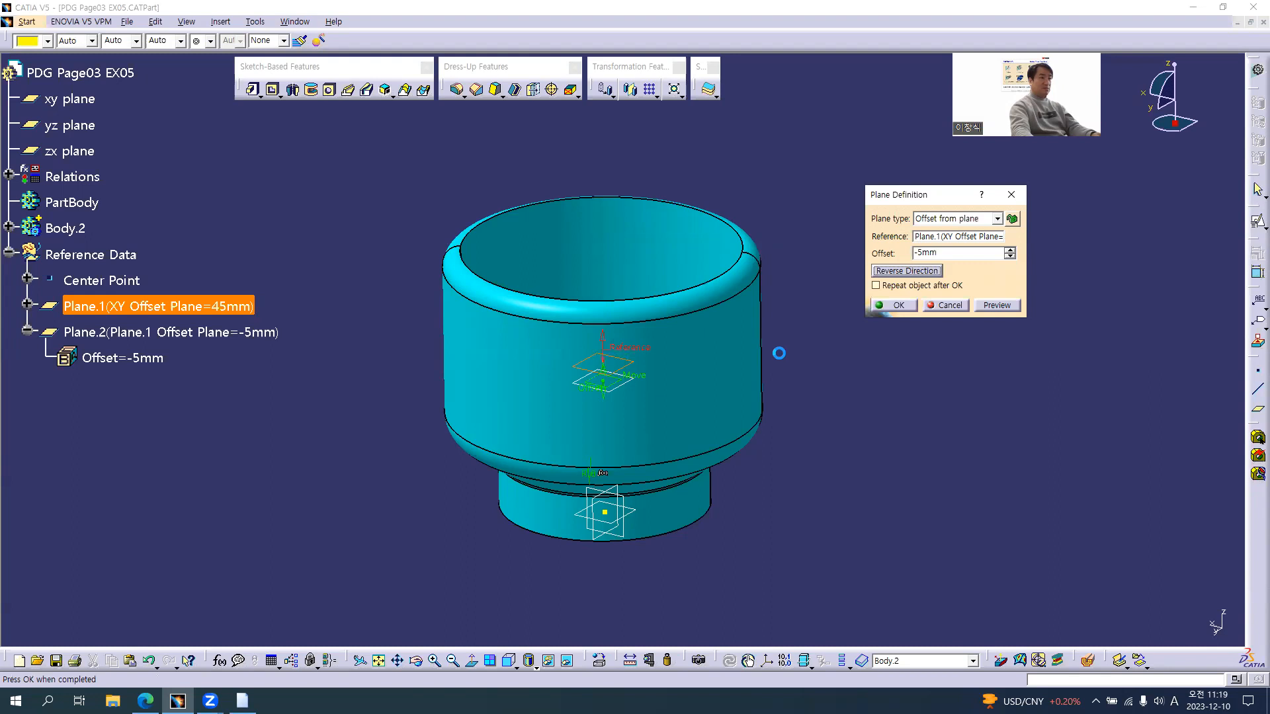
{"action": "left_click", "coordinate": [899, 306]}
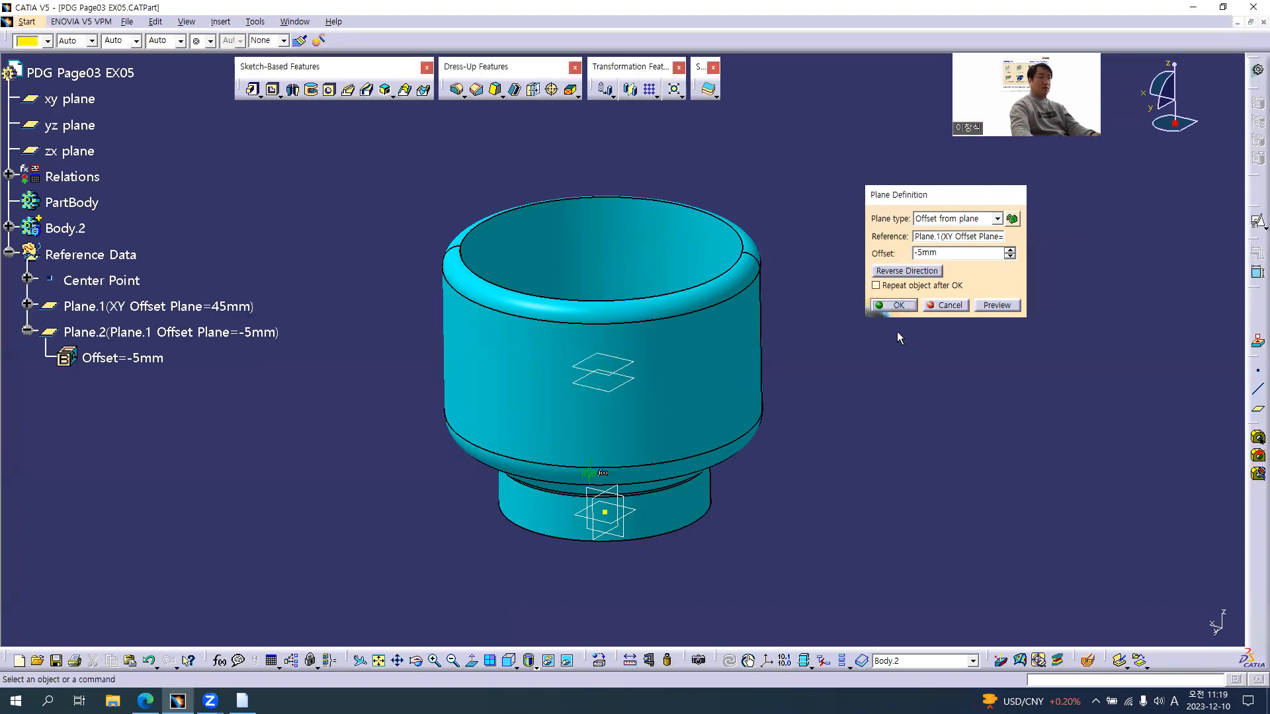
{"action": "left_click", "coordinate": [26, 305]}
Step: Check the hub dimensions in Section Cut B-B of the Solid EX21 drawing, return to CATIA V5, and insert a new body
{"action": "key", "text": "alt+Tab"}
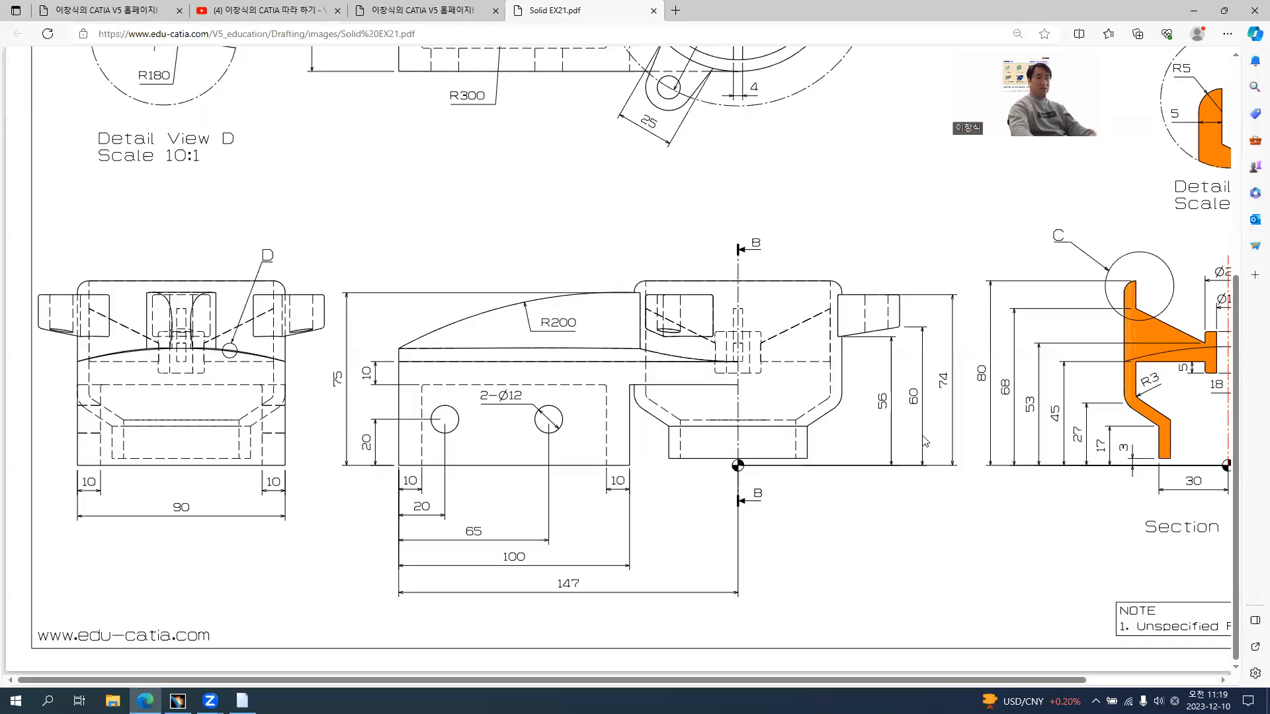
{"action": "scroll", "coordinate": [1132, 406], "scroll_direction": "up", "scroll_amount": 2, "text": "ctrl"}
{"action": "scroll", "coordinate": [1132, 406], "scroll_direction": "up", "scroll_amount": 1, "text": "ctrl"}
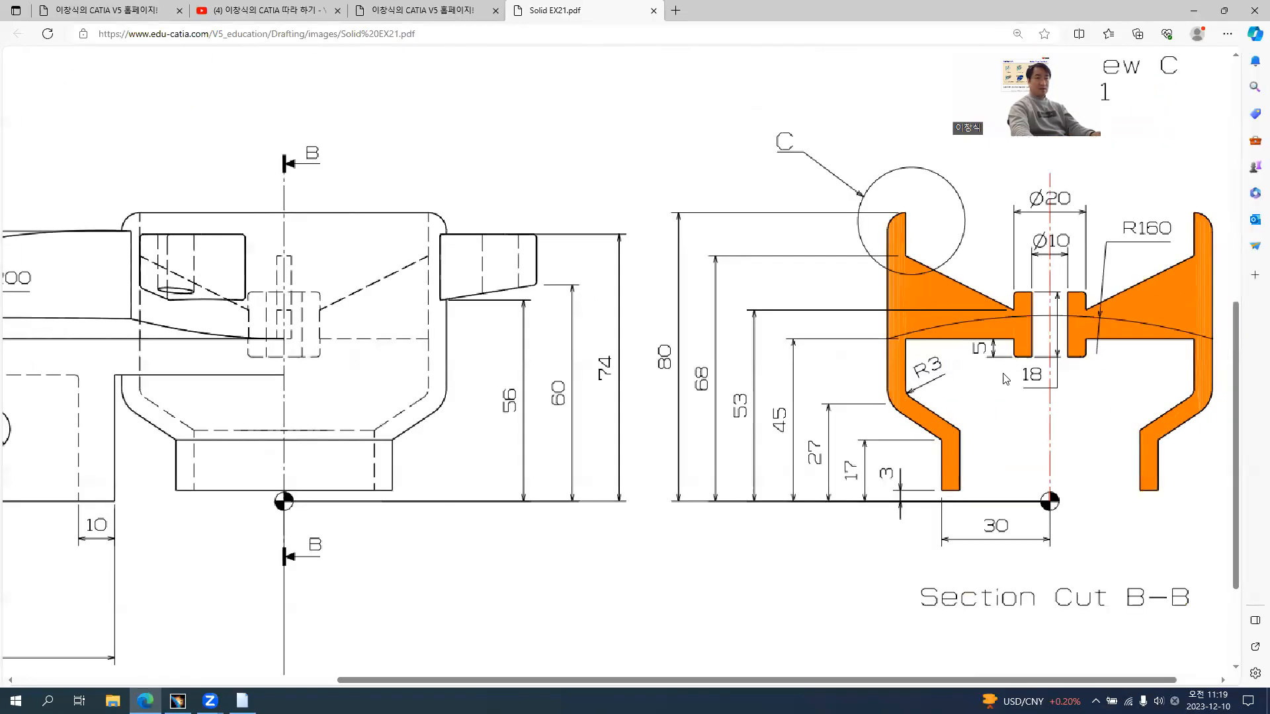
{"action": "scroll", "coordinate": [1004, 374], "scroll_direction": "up", "scroll_amount": 1, "text": "ctrl"}
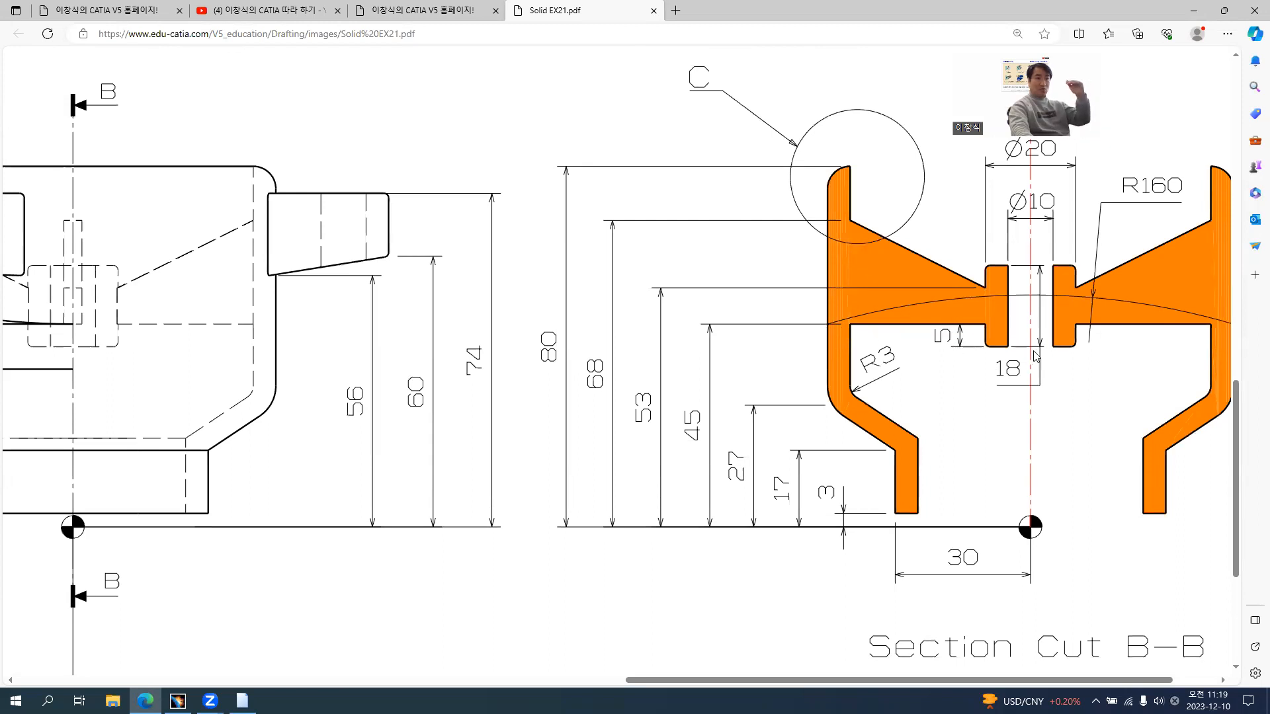
{"action": "scroll", "coordinate": [1091, 265], "scroll_direction": "up", "scroll_amount": 2}
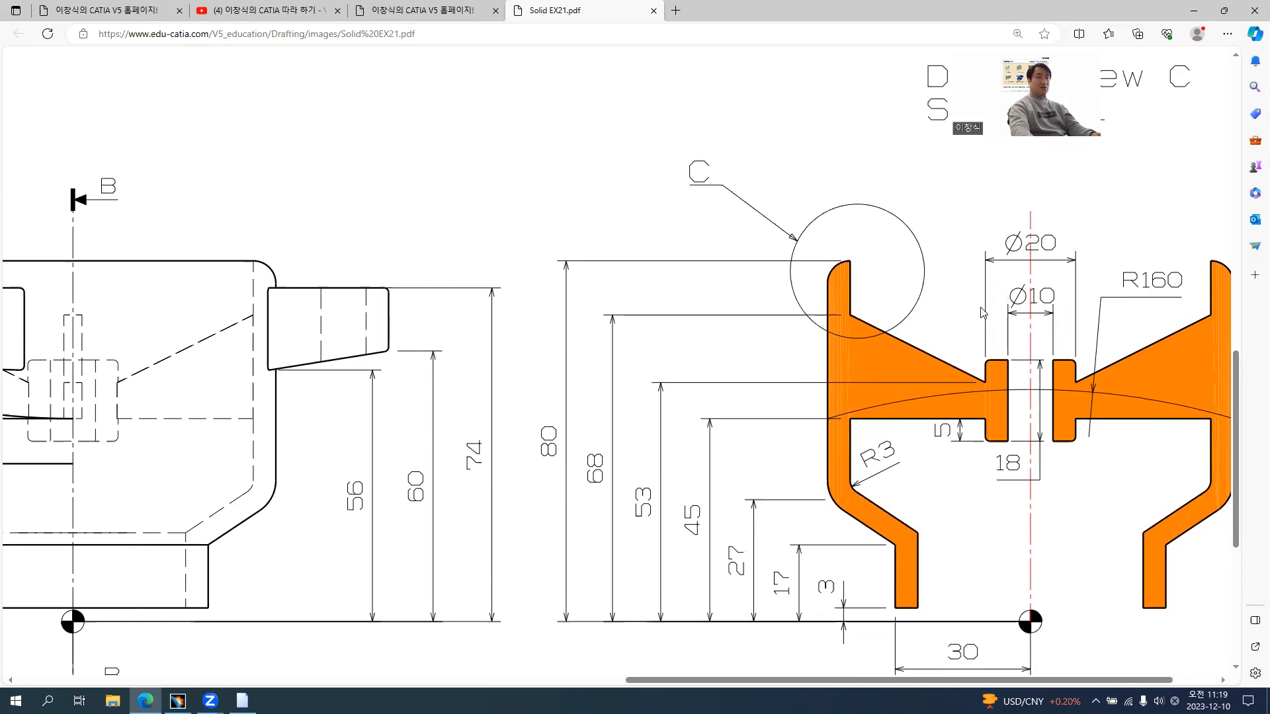
{"action": "key", "text": "alt+Tab"}
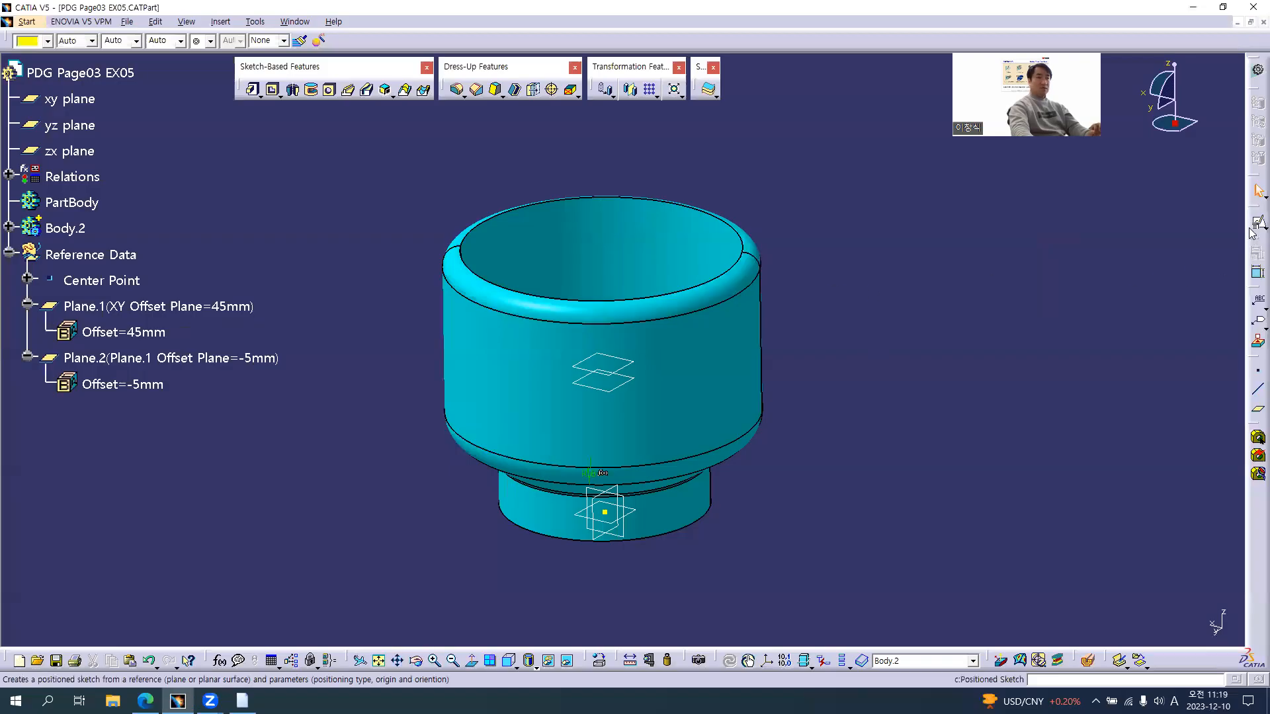
{"action": "key", "text": "alt+i"}
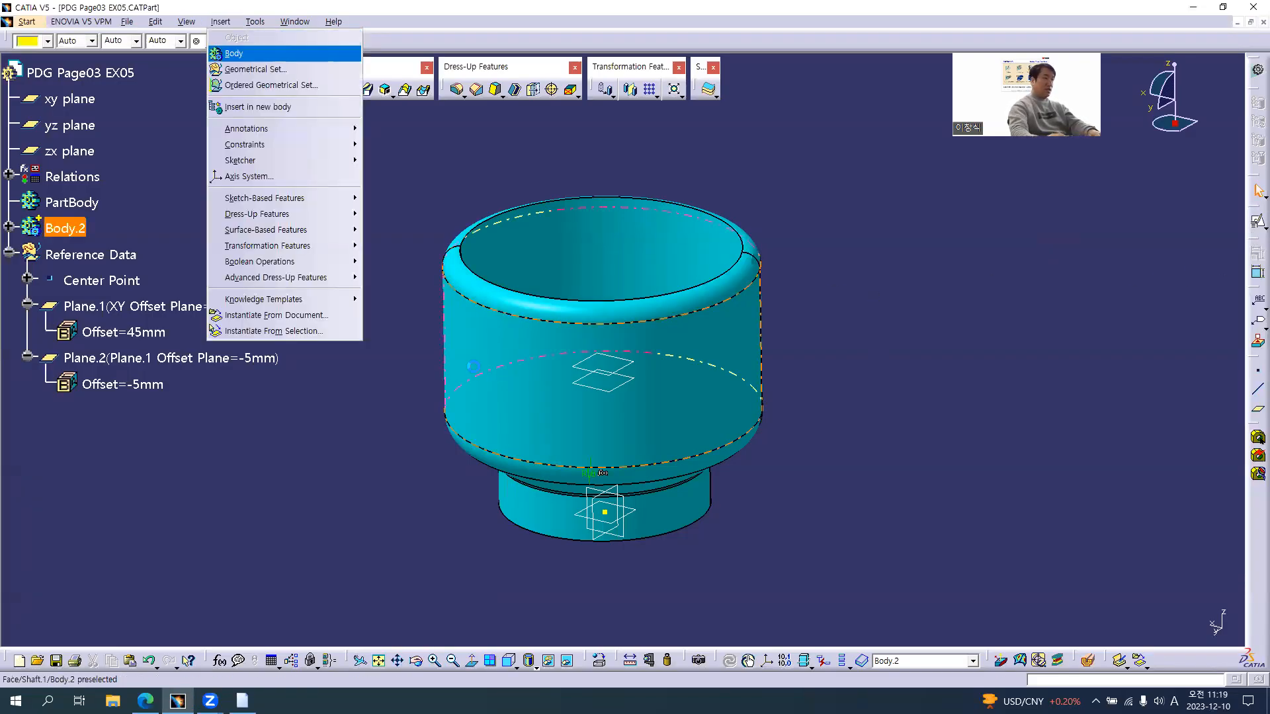
{"action": "key", "text": "Return"}
{"action": "left_click", "coordinate": [715, 381]}
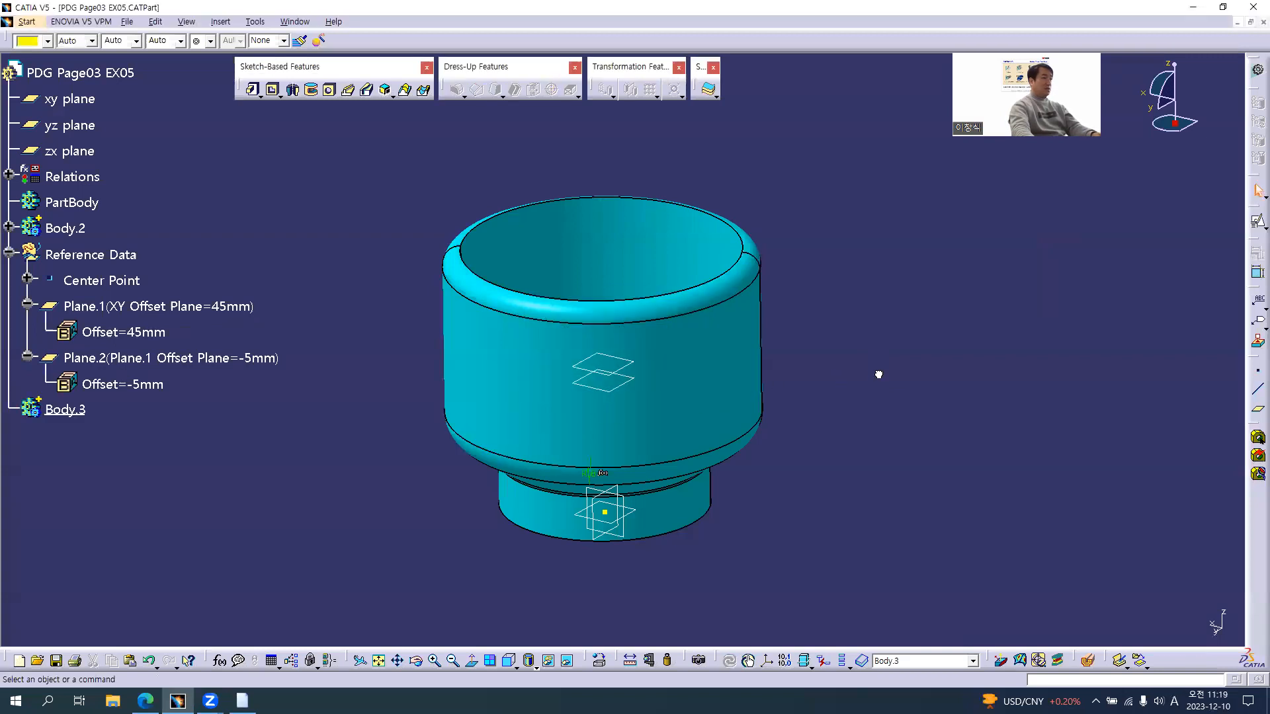
Step: Start a positioned sketch on Plane.2 with its origin set as the projection point of Center Point
{"action": "left_click", "coordinate": [1258, 222]}
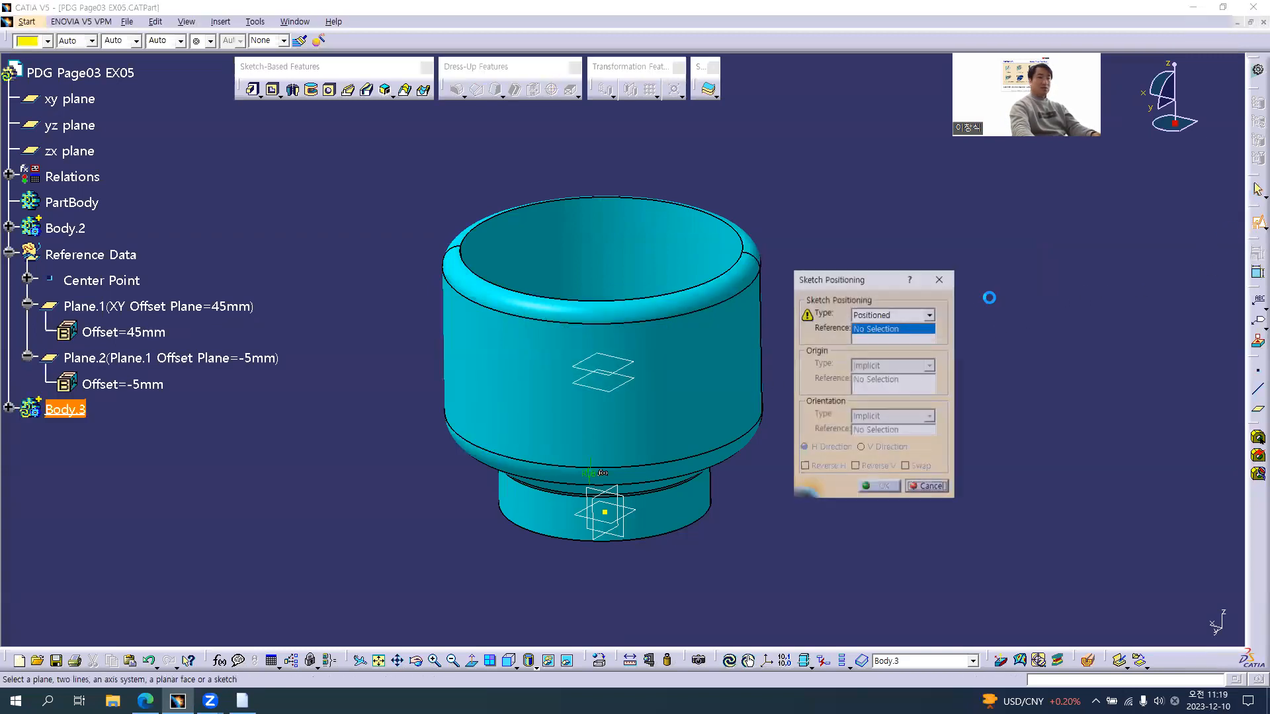
{"action": "mouse_move", "coordinate": [604, 292]}
{"action": "middle_mouse_down"}
{"action": "mouse_move", "coordinate": [600, 376]}
{"action": "mouse_move", "coordinate": [621, 424]}
{"action": "middle_mouse_up"}
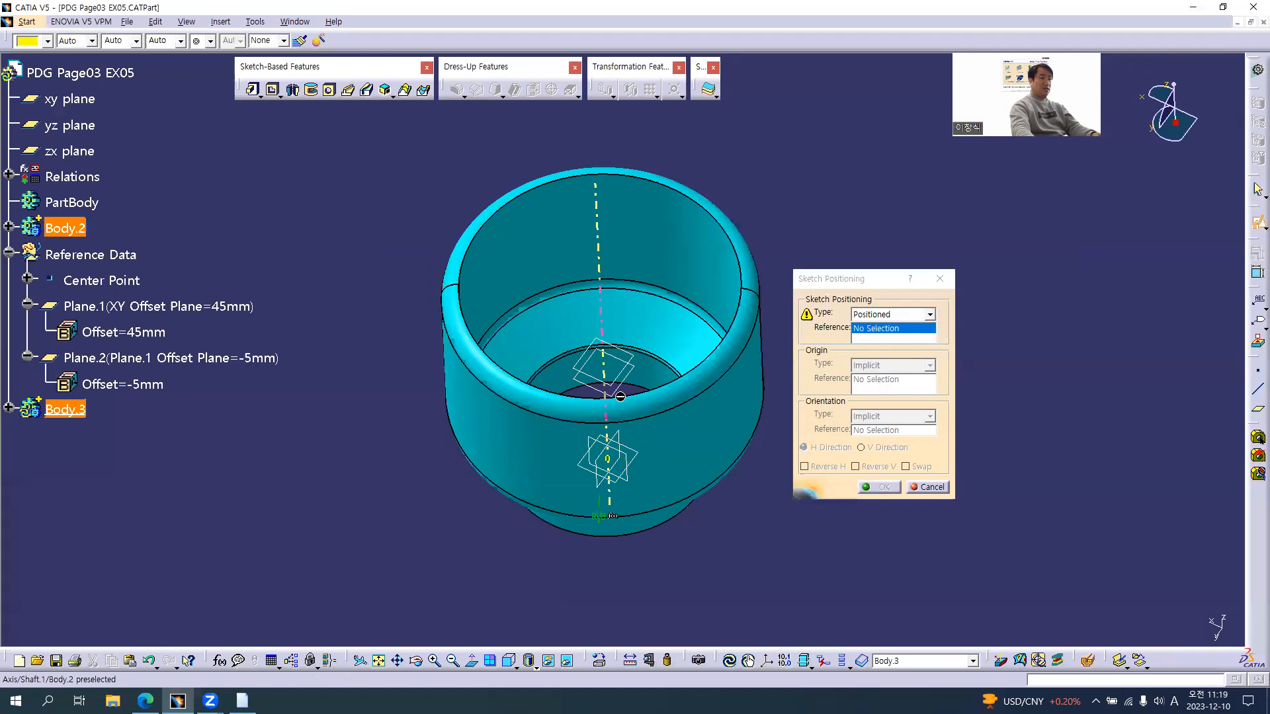
{"action": "left_click", "coordinate": [622, 428]}
{"action": "left_click", "coordinate": [909, 367]}
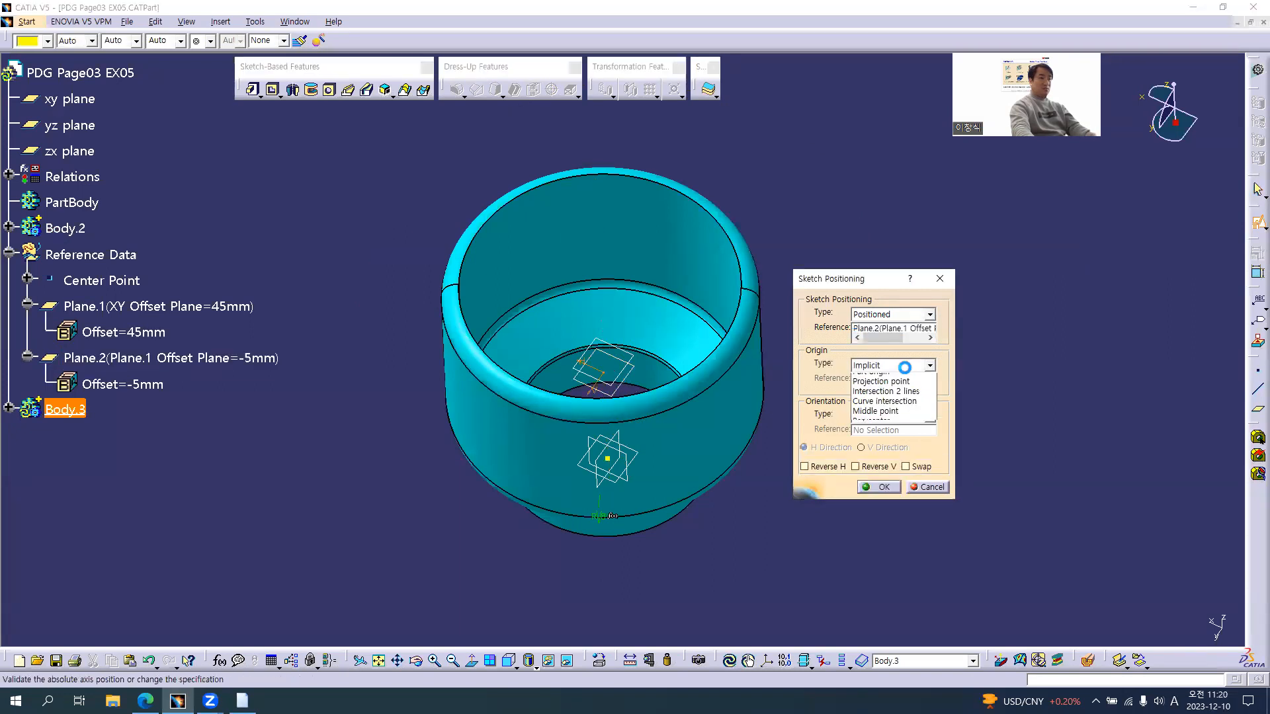
{"action": "left_click", "coordinate": [900, 397]}
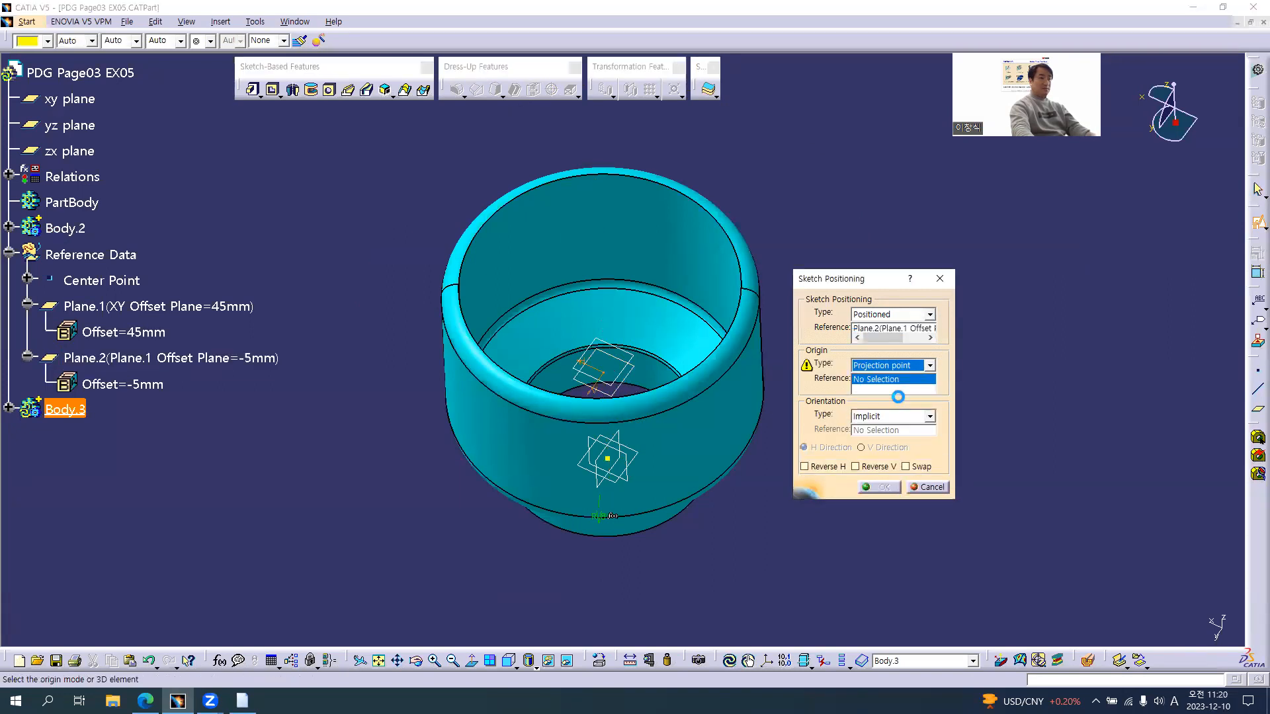
{"action": "left_click", "coordinate": [124, 289]}
Step: Orient the sketch axes by enabling Swap and Reverse V, and enter the positioned sketch
{"action": "middle_click_drag", "start_coordinate": [581, 523], "coordinate": [634, 605]}
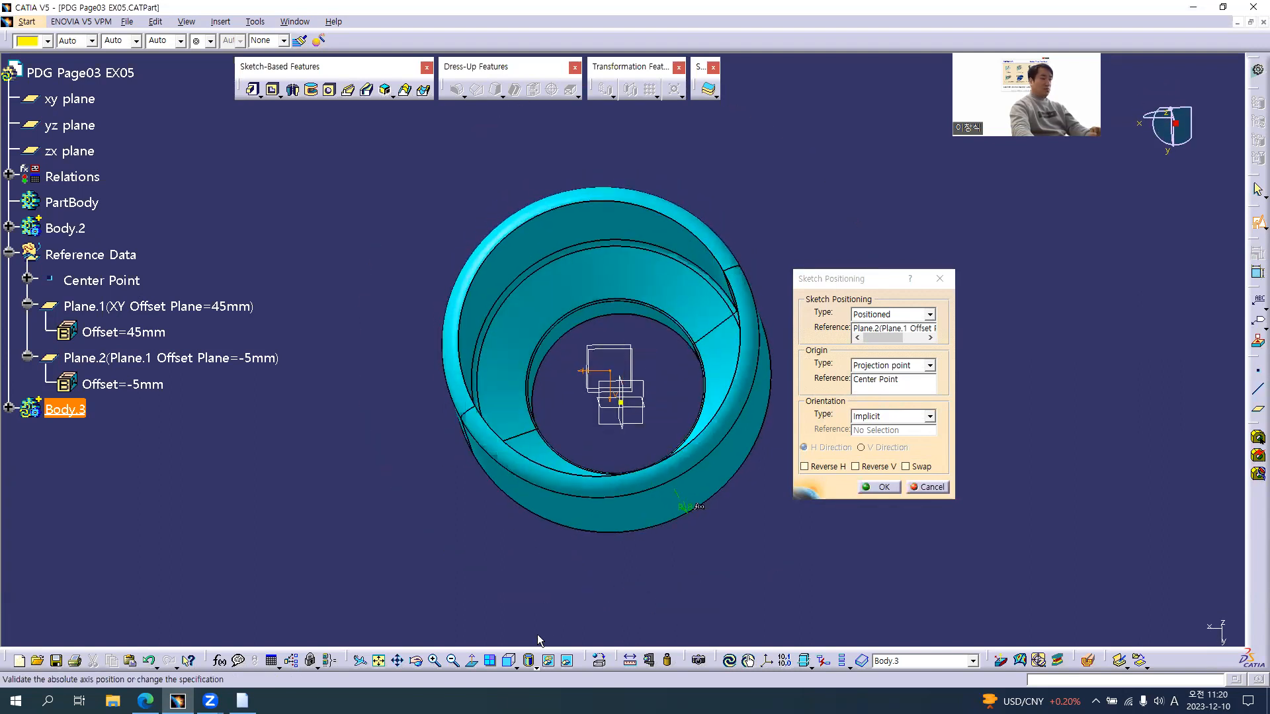
{"action": "left_click", "coordinate": [527, 661]}
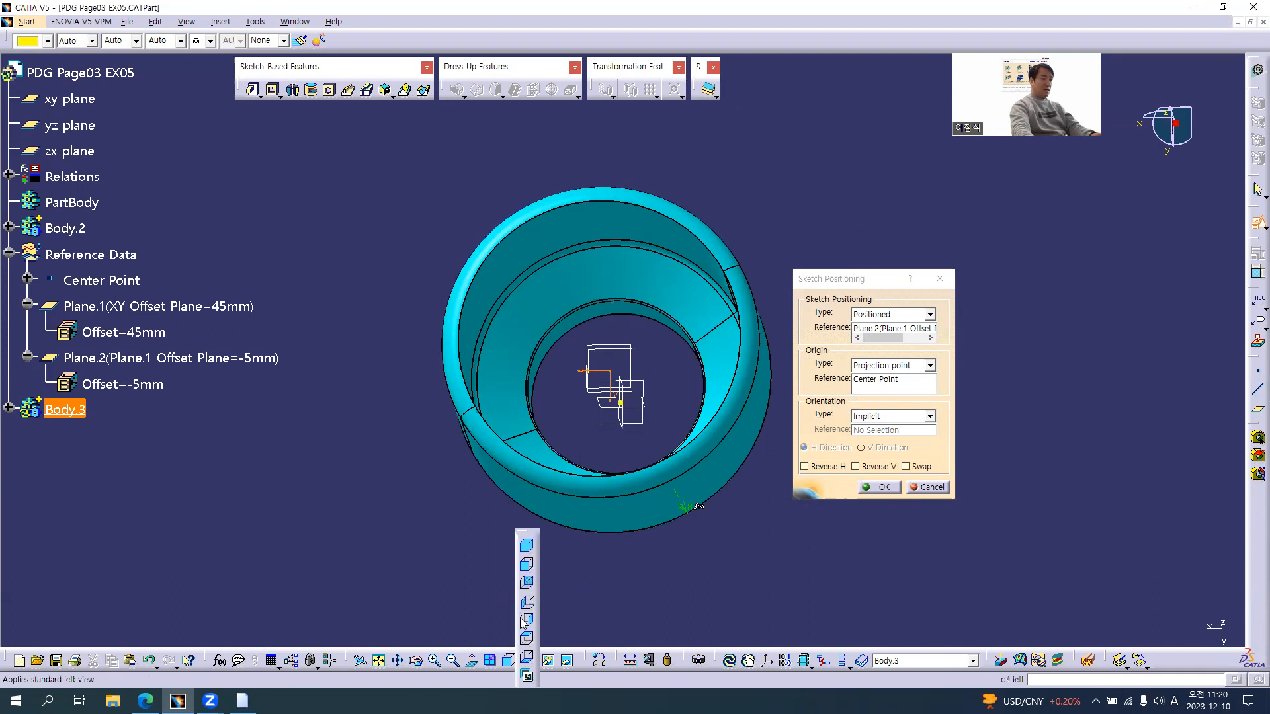
{"action": "left_click", "coordinate": [525, 639]}
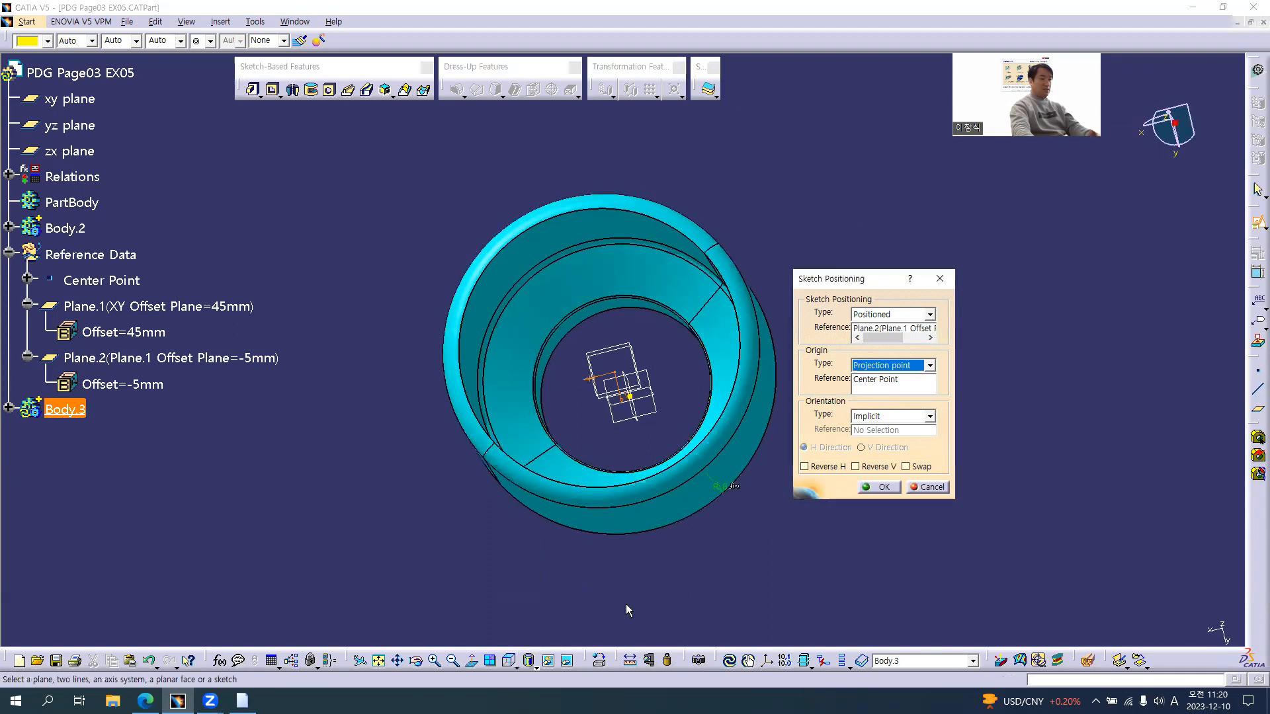
{"action": "left_click", "coordinate": [916, 467]}
{"action": "left_click", "coordinate": [879, 467]}
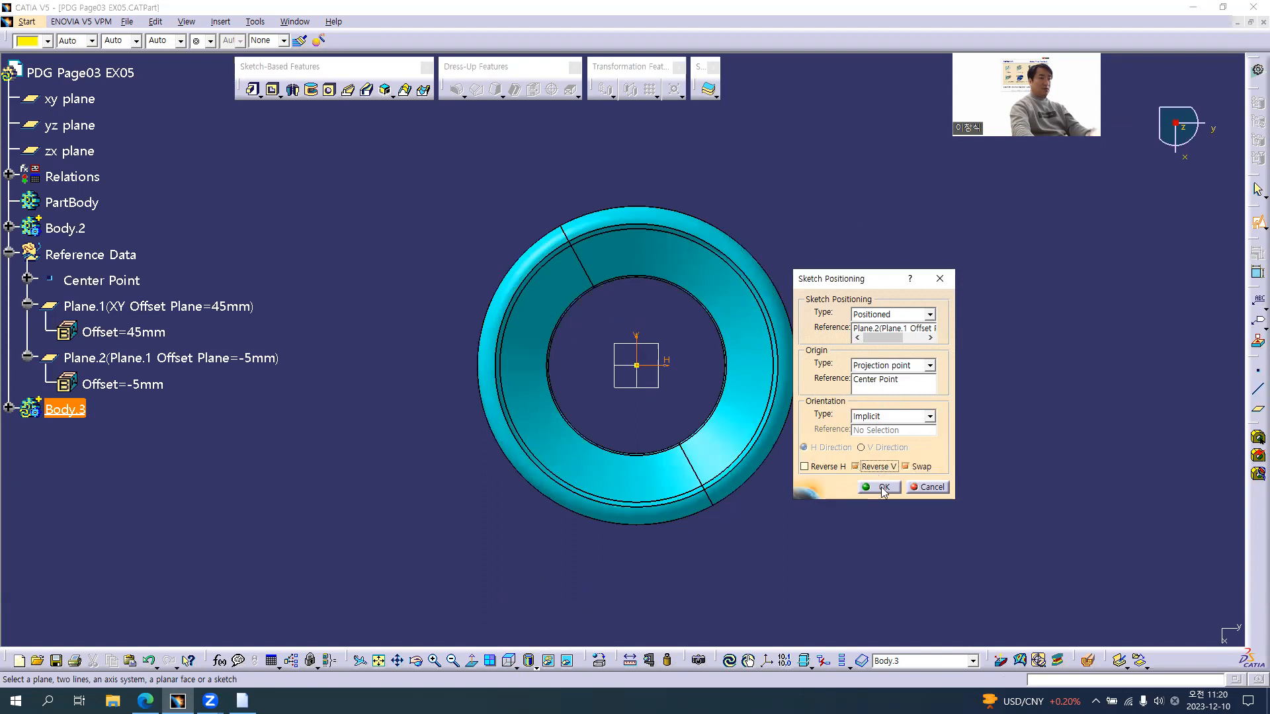
{"action": "left_click", "coordinate": [883, 488]}
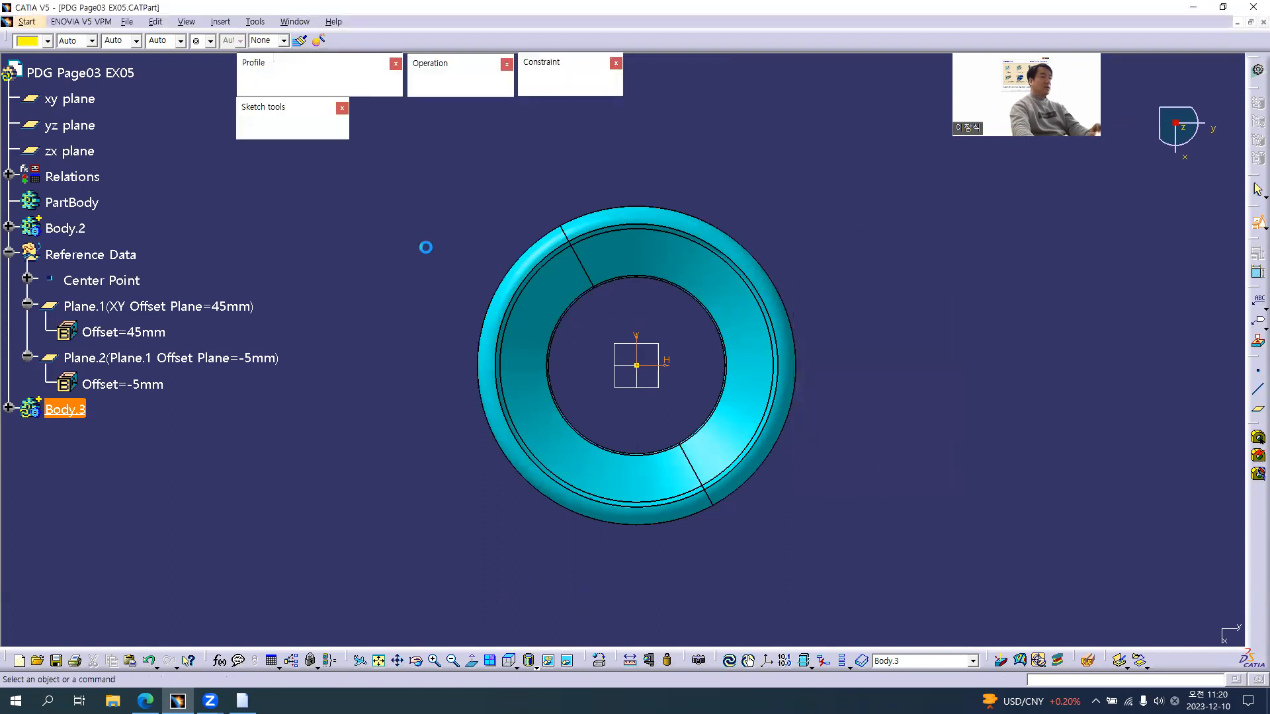
Step: Sketch a circle centred on the sketch origin and constrain its diameter to 20 mm
{"action": "left_click", "coordinate": [294, 86]}
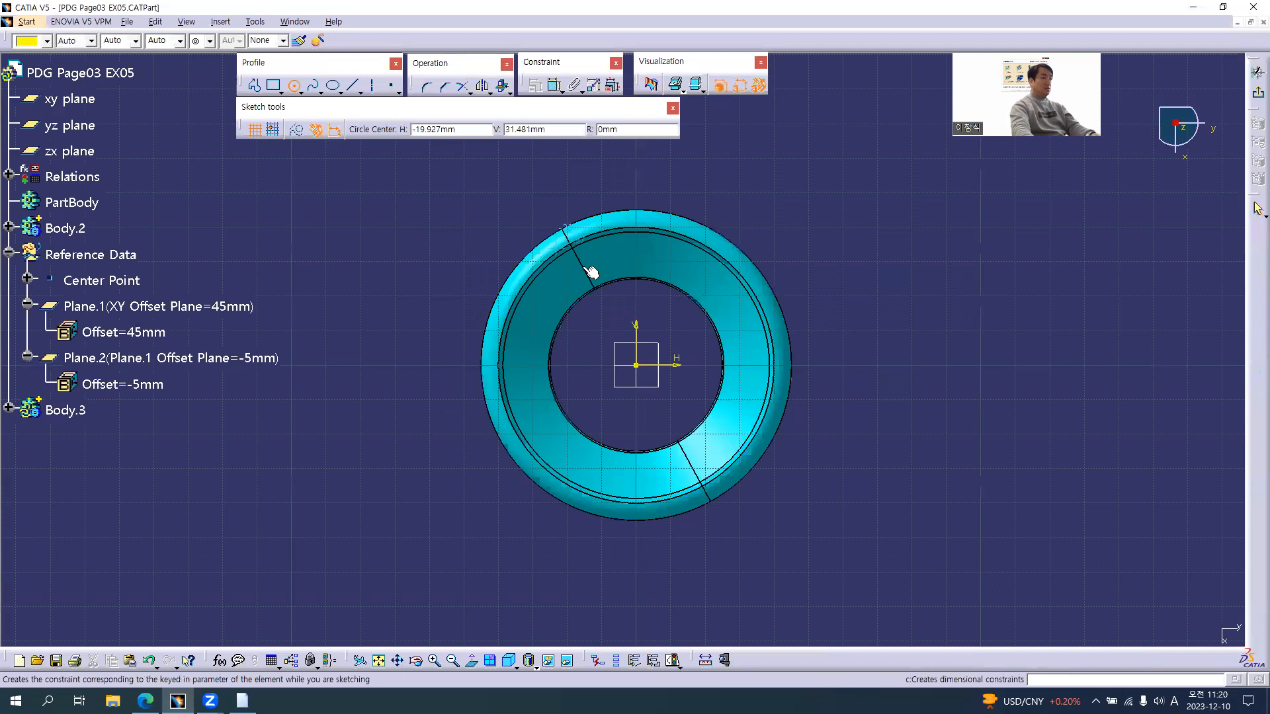
{"action": "left_click", "coordinate": [636, 365]}
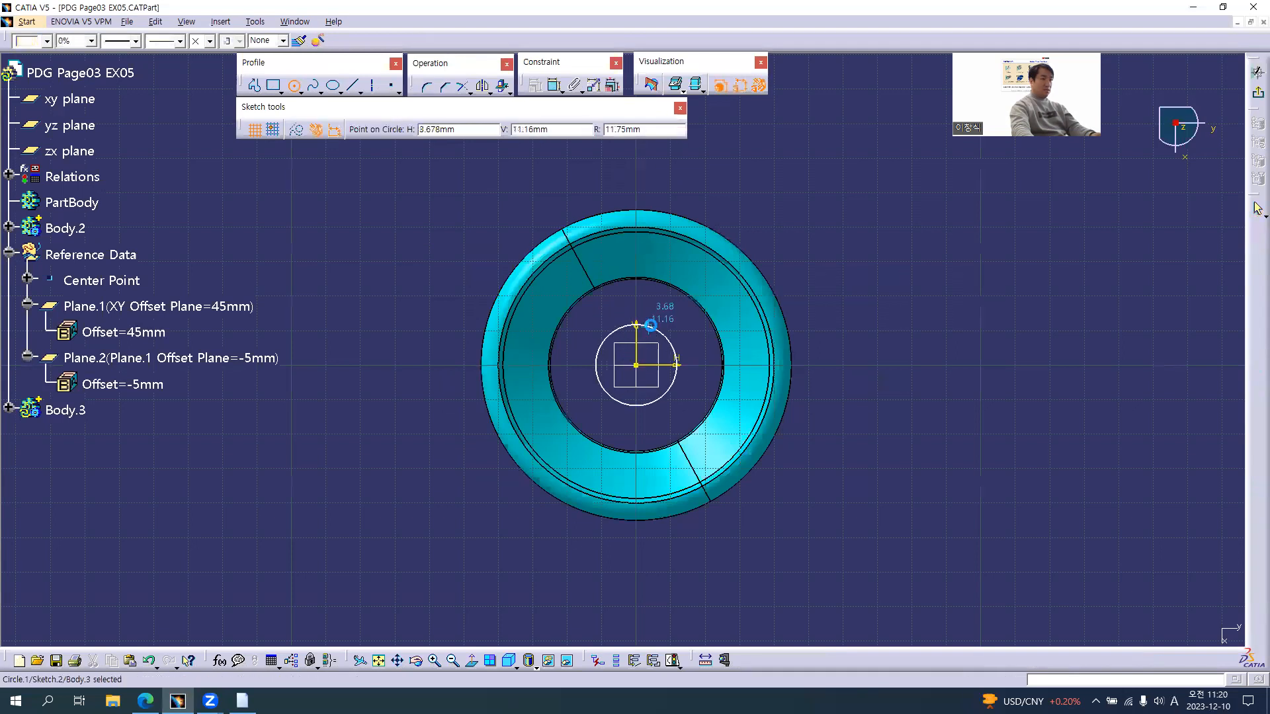
{"action": "left_click", "coordinate": [642, 325]}
{"action": "left_click", "coordinate": [555, 84]}
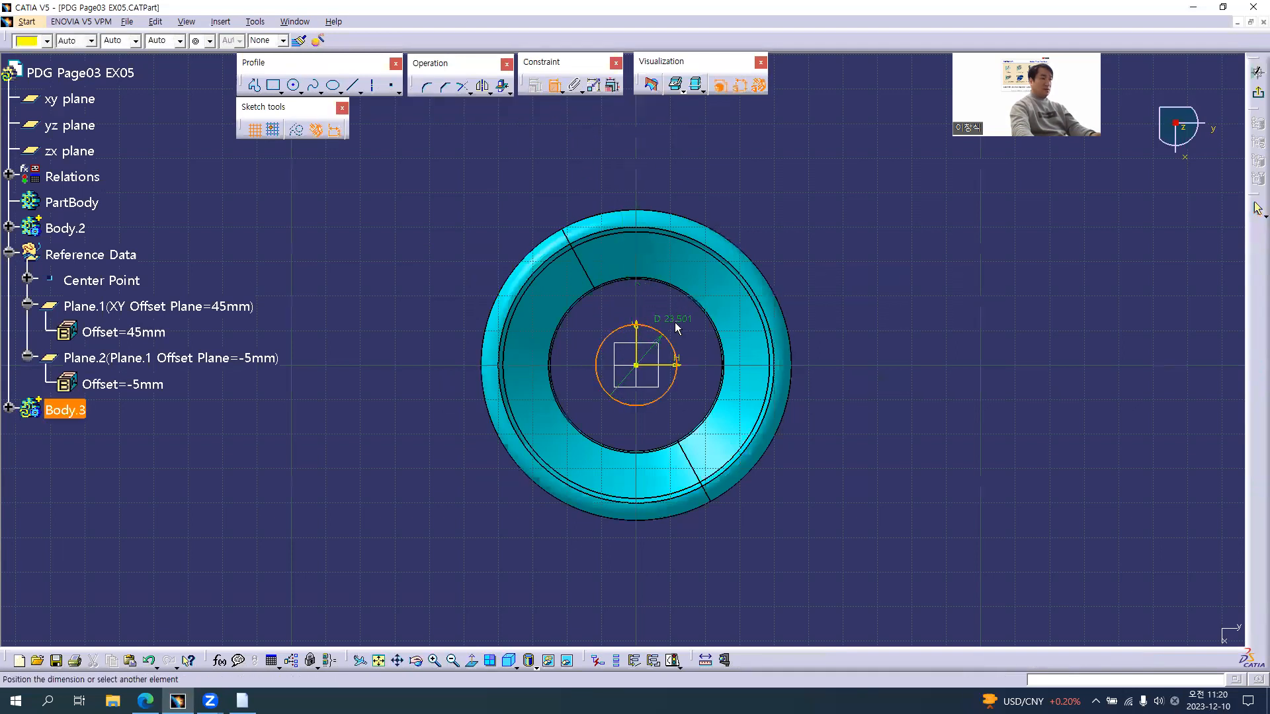
{"action": "left_click", "coordinate": [688, 321]}
{"action": "double_click", "coordinate": [675, 319]}
{"action": "type", "text": "20"}
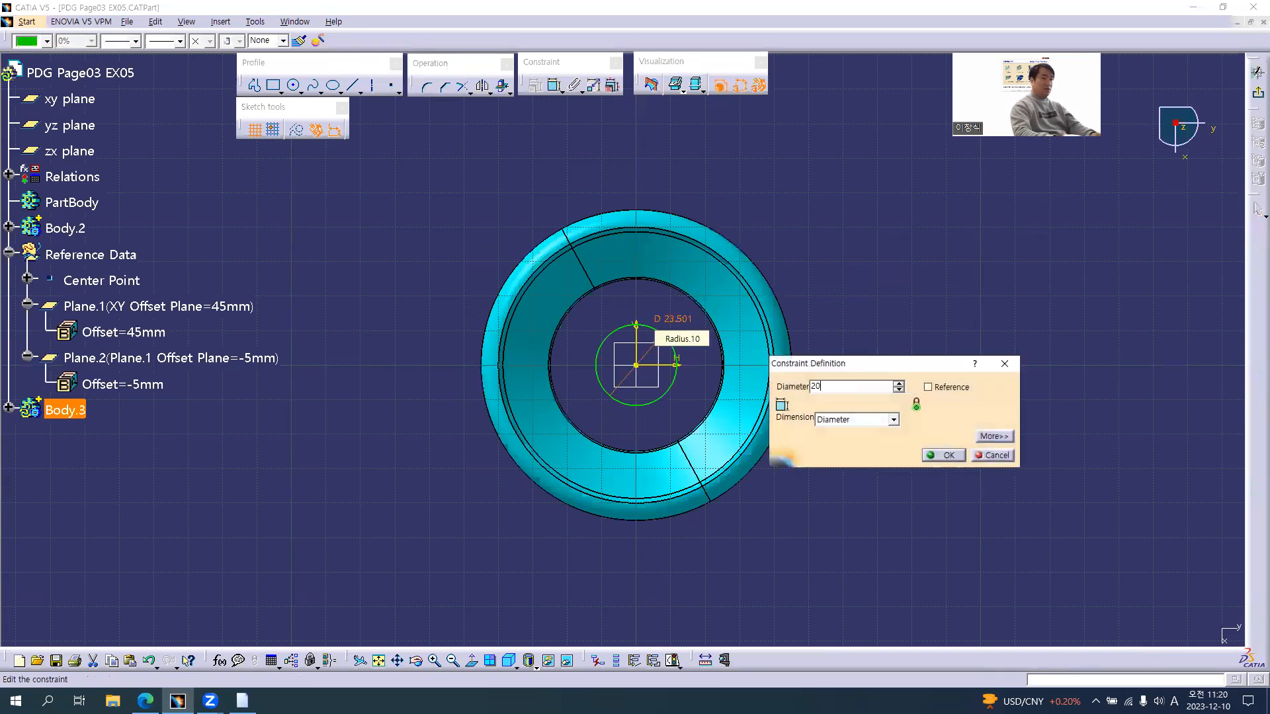
{"action": "key", "text": "Return"}
Step: Finish the sketch, check the hub height in the drawing, and pad the circle upward with a length of 18 mm
{"action": "key", "text": "alt+Tab"}
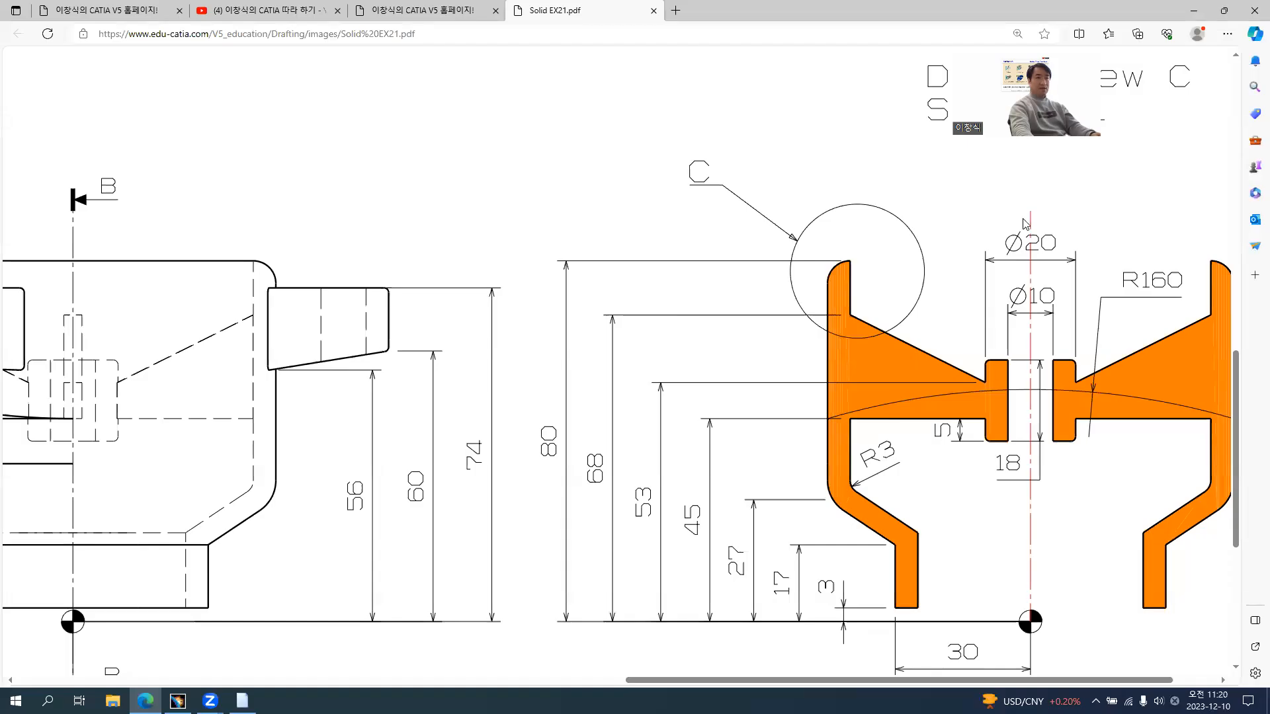
{"action": "key", "text": "alt+Tab"}
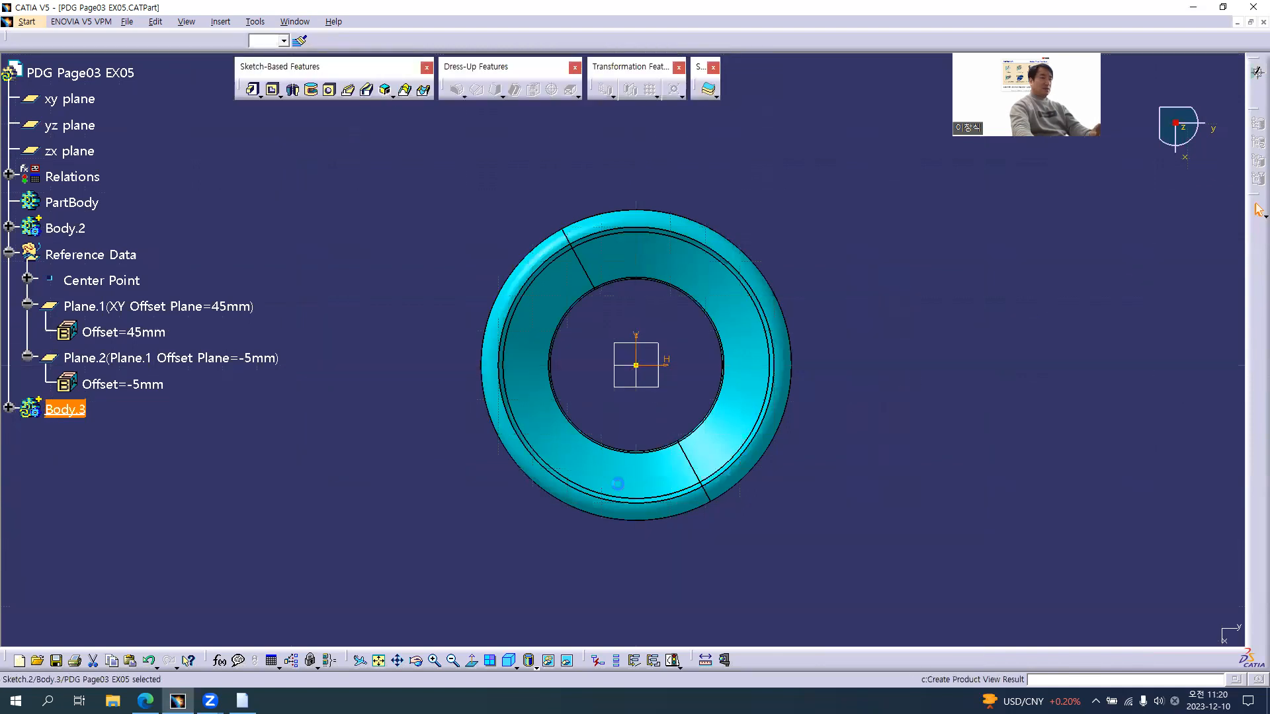
{"action": "mouse_move", "coordinate": [605, 532]}
{"action": "middle_mouse_down"}
{"action": "mouse_move", "coordinate": [558, 260]}
{"action": "mouse_move", "coordinate": [529, 245]}
{"action": "middle_mouse_up"}
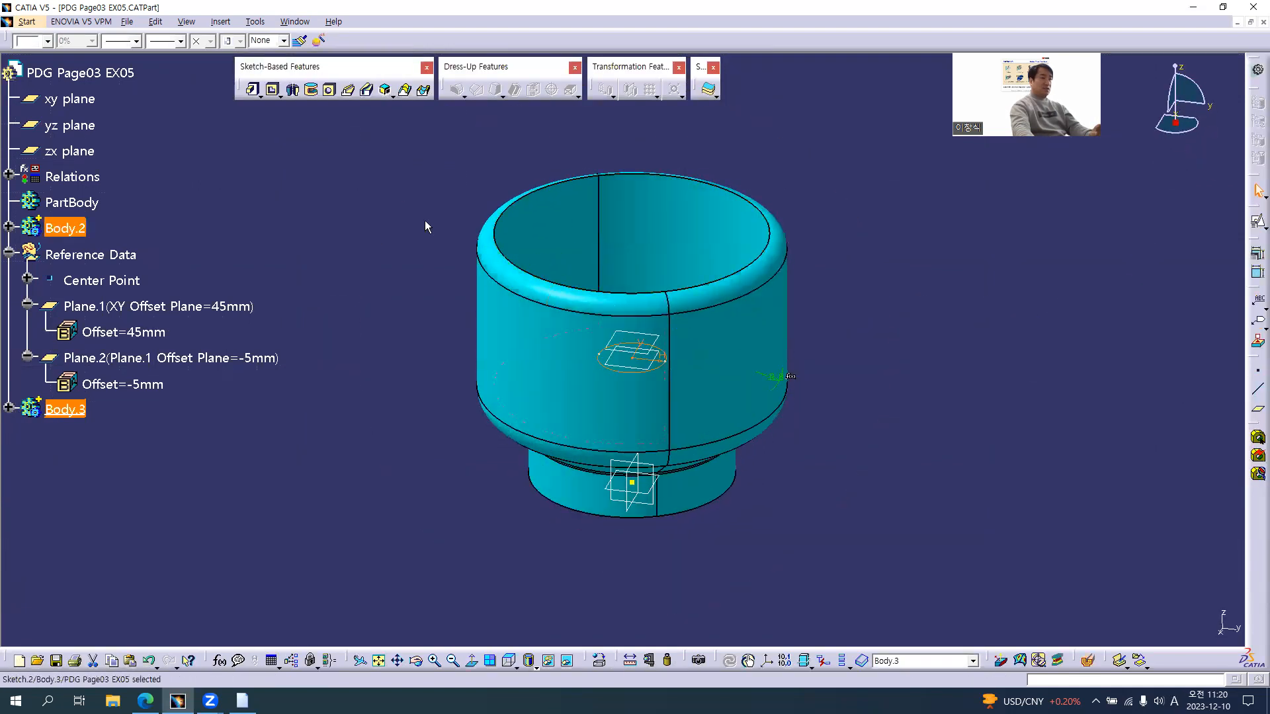
{"action": "left_click", "coordinate": [254, 93]}
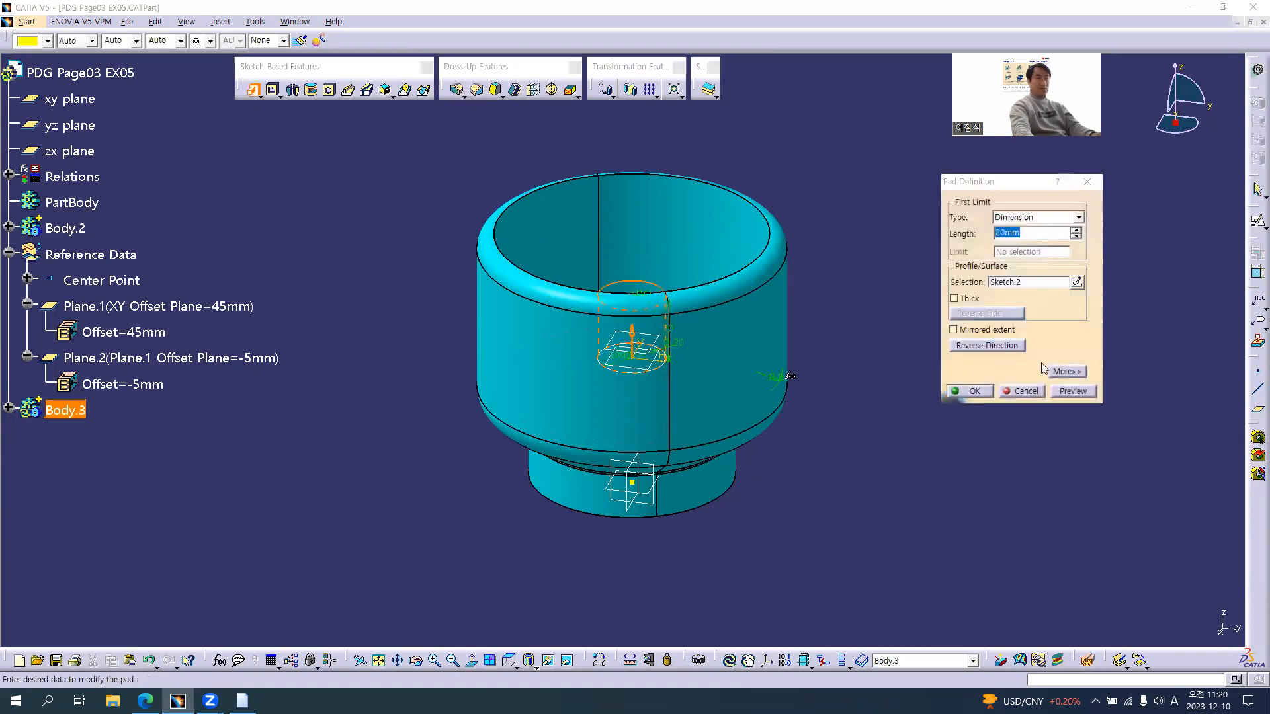
{"action": "key", "text": "alt+Tab"}
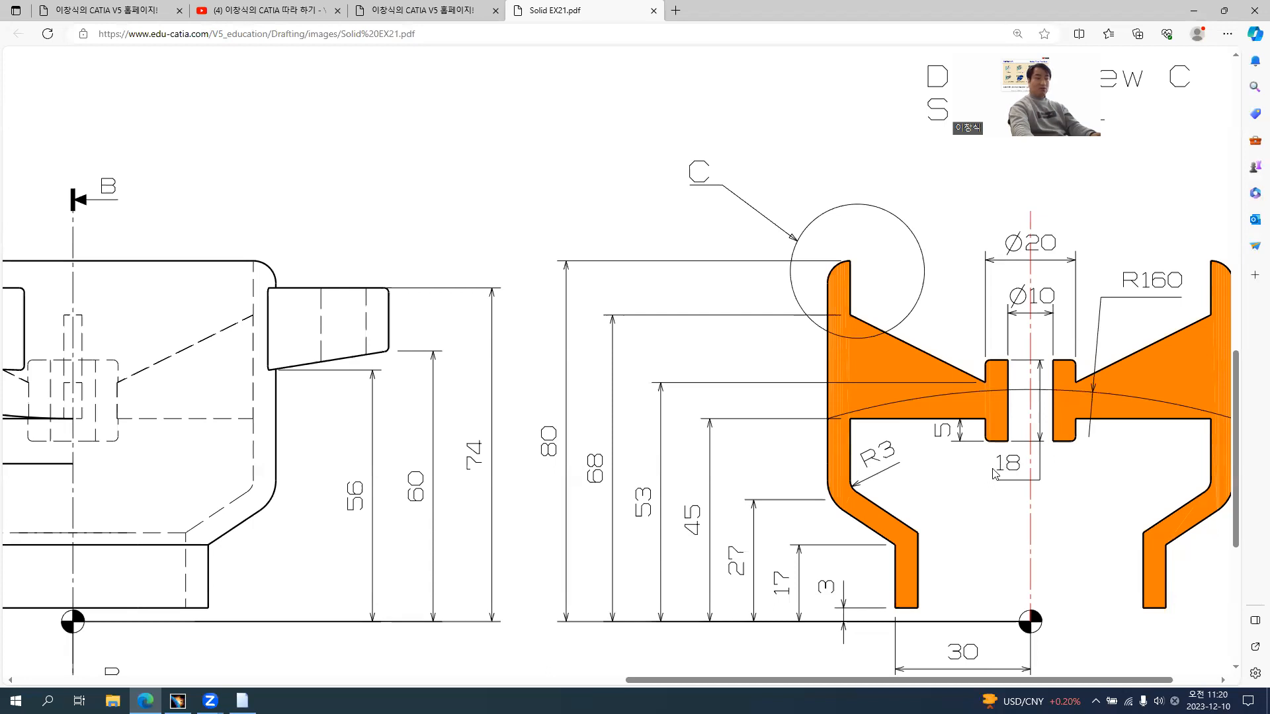
{"action": "key", "text": "alt+Tab"}
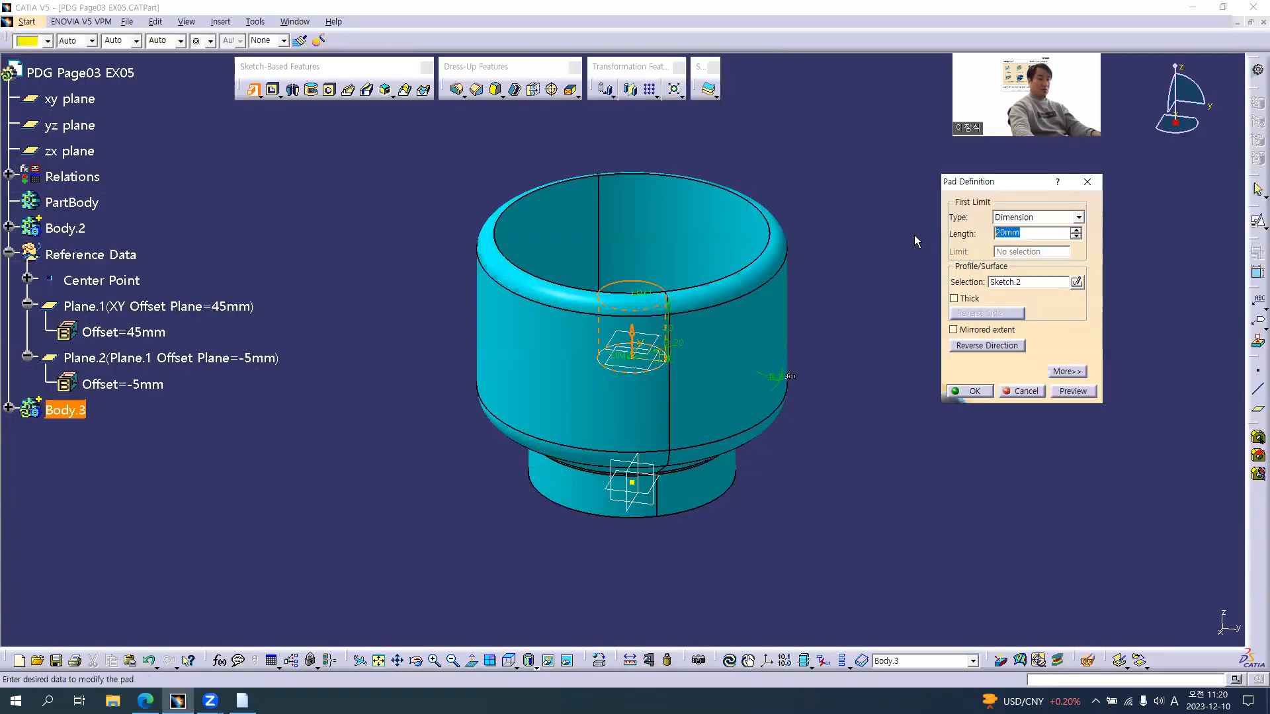
{"action": "type", "text": "18"}
{"action": "key", "text": "Return"}
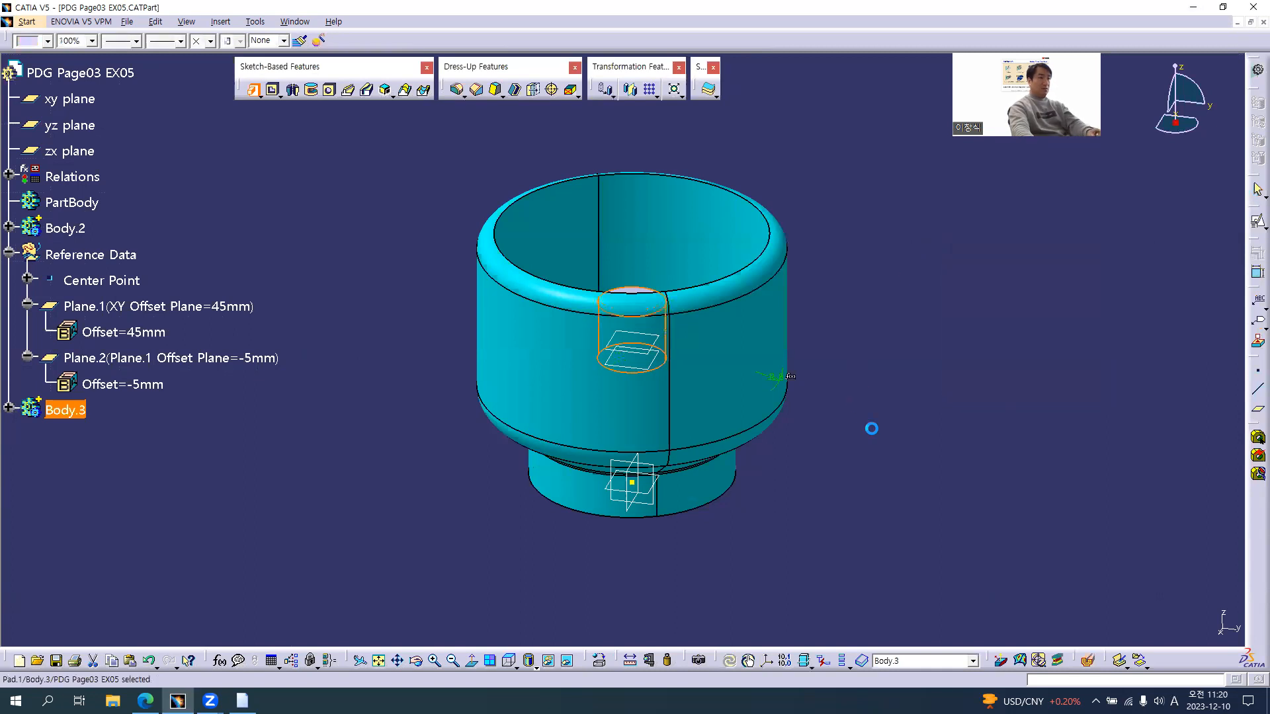
Step: Color the new hub pad blue to distinguish it from the housing
{"action": "left_click", "coordinate": [47, 41]}
{"action": "left_click", "coordinate": [46, 218]}
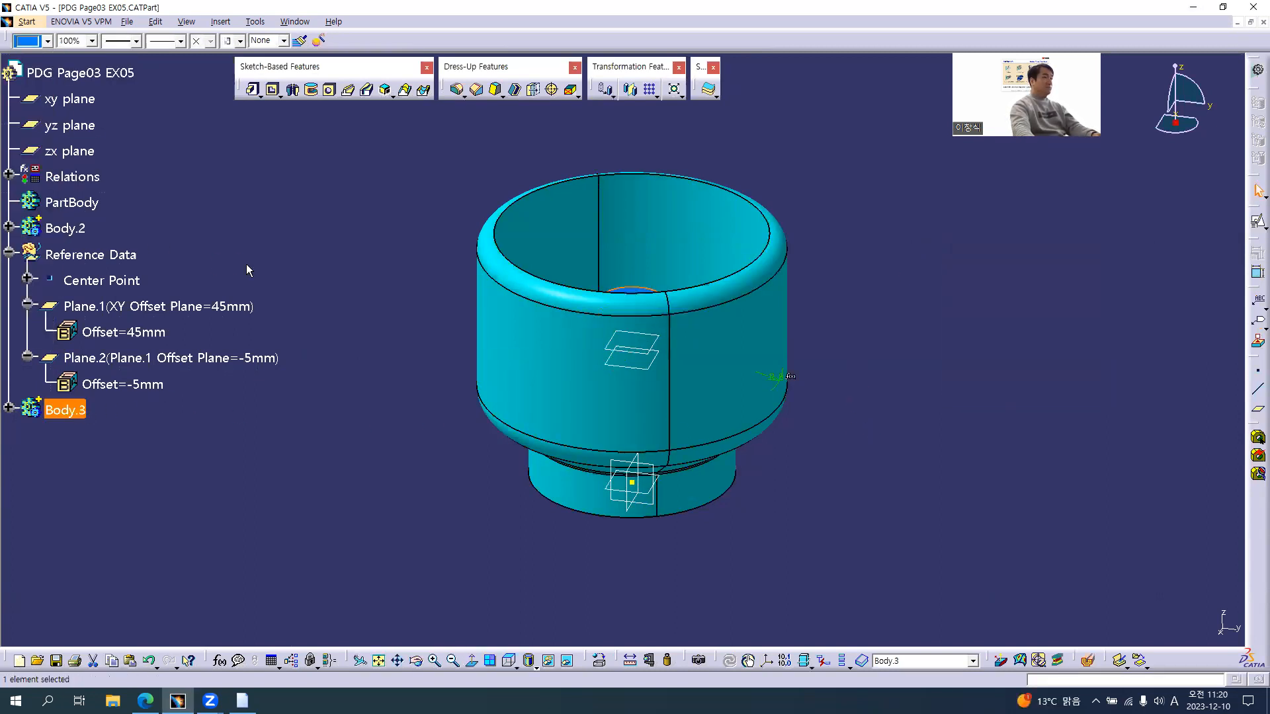
{"action": "left_click", "coordinate": [65, 229]}
{"action": "middle_click_drag", "start_coordinate": [681, 390], "coordinate": [653, 377]}
Step: Expand Body.3 in the specification tree and rename it as Hole Boss(D20) in its feature properties
{"action": "left_click", "coordinate": [9, 410]}
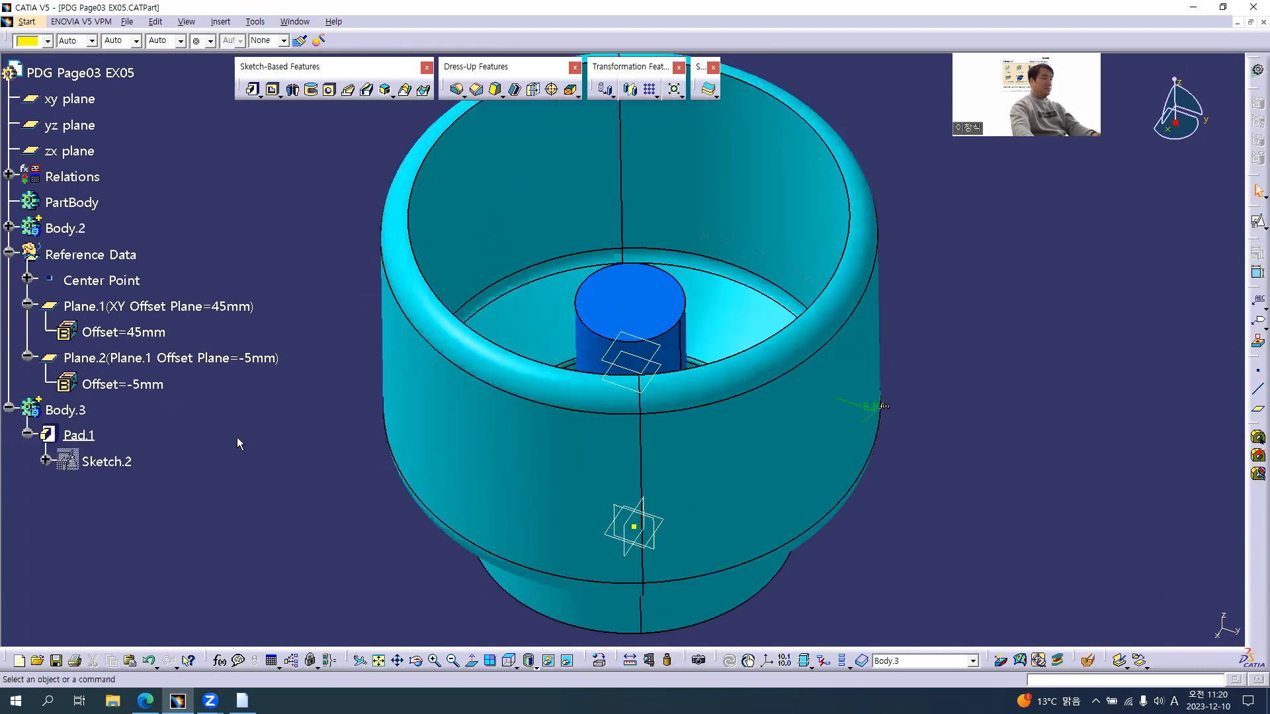
{"action": "left_click", "coordinate": [85, 412]}
{"action": "key", "text": "alt+Return"}
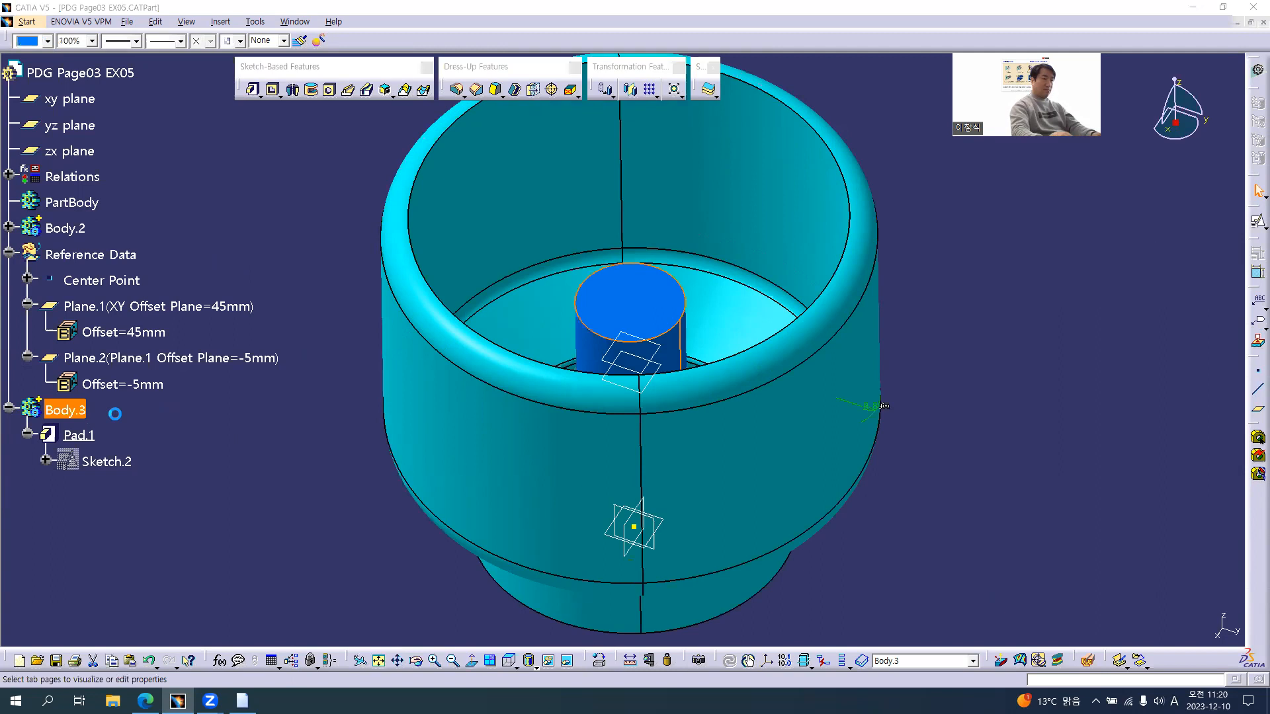
{"action": "type", "text": "Ho"}
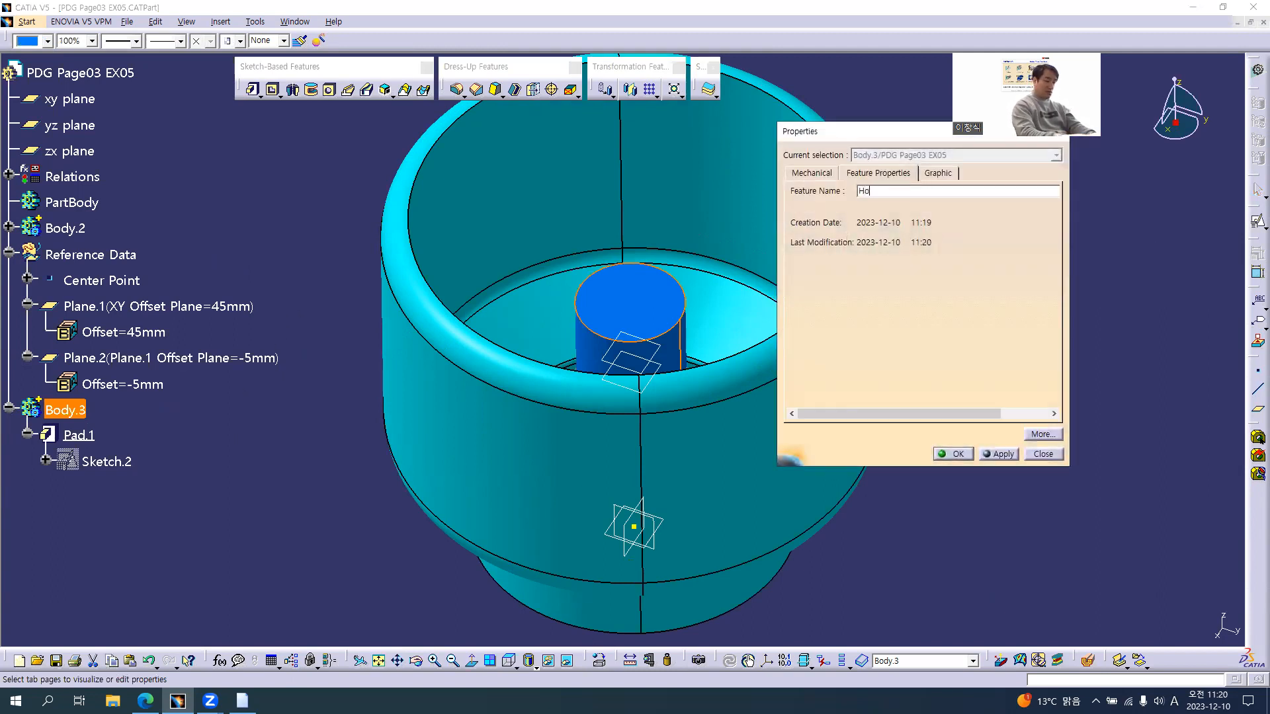
{"action": "type", "text": "le Boss(D20"}
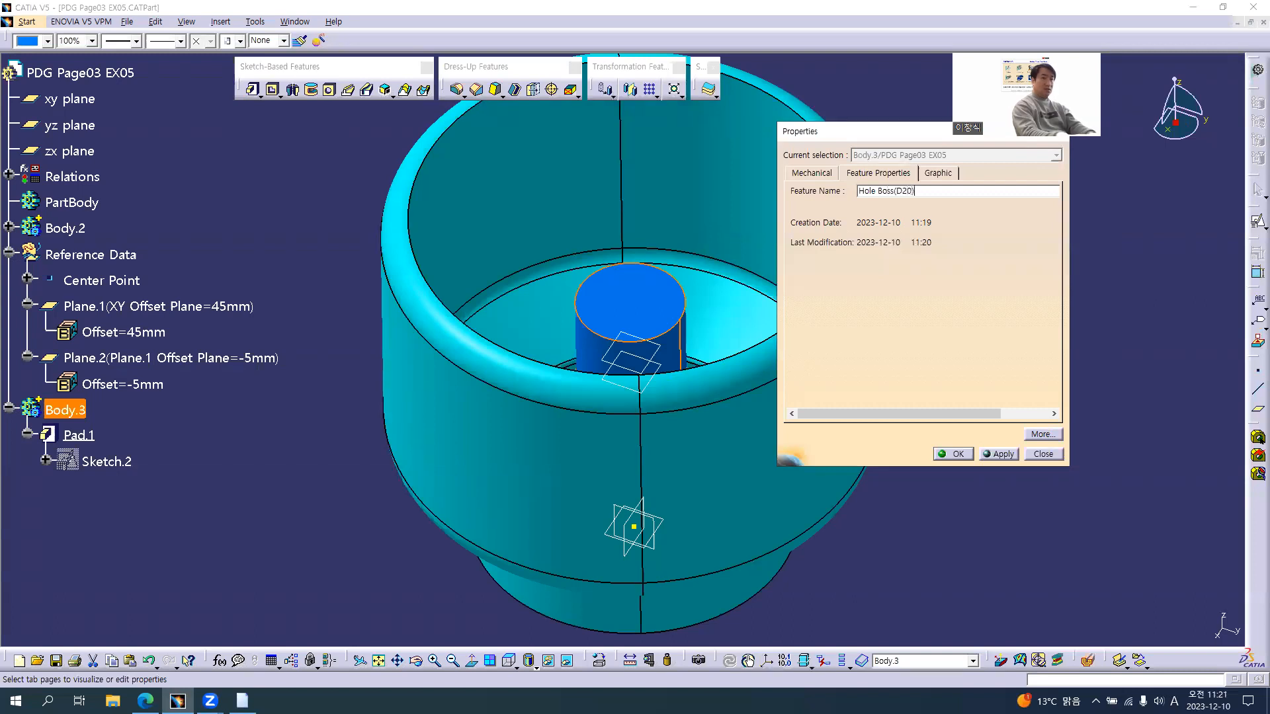
{"action": "key", "text": "Return"}
Step: Check the hub in the section drawing and fillet the hub pad's top and bottom faces with a 1 mm radius
{"action": "key", "text": "alt+Tab"}
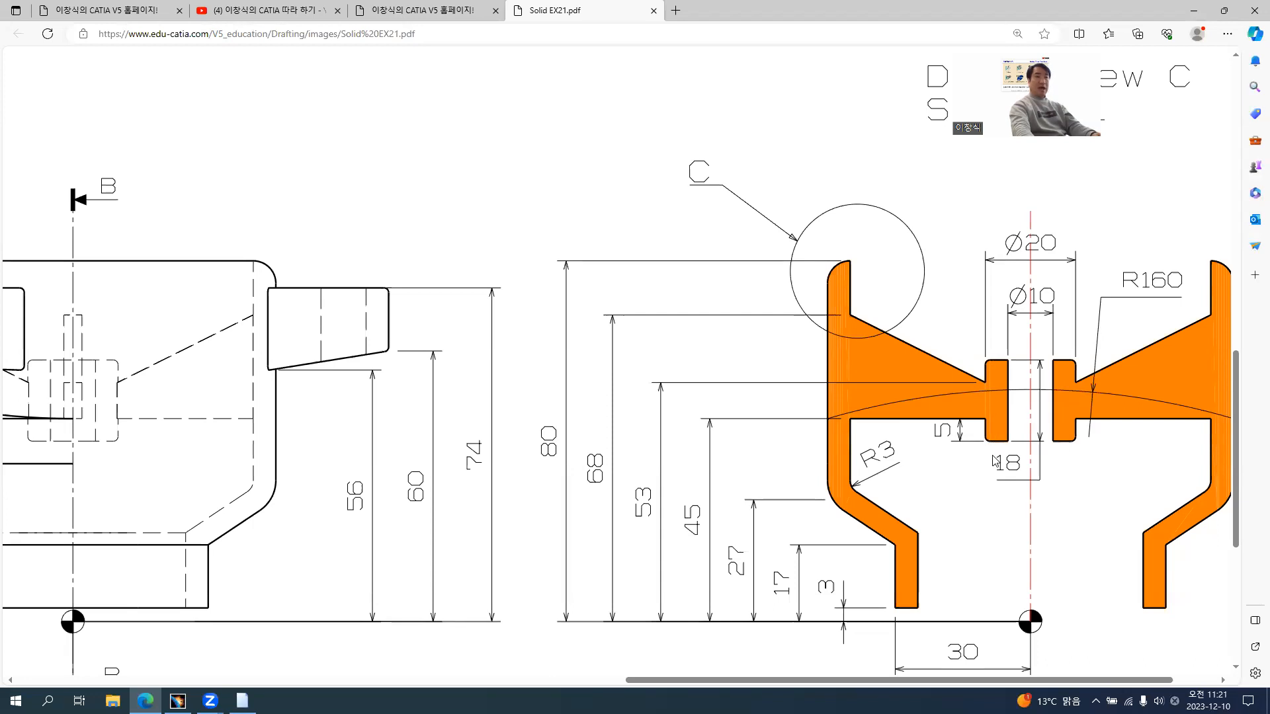
{"action": "key", "text": "alt+Tab"}
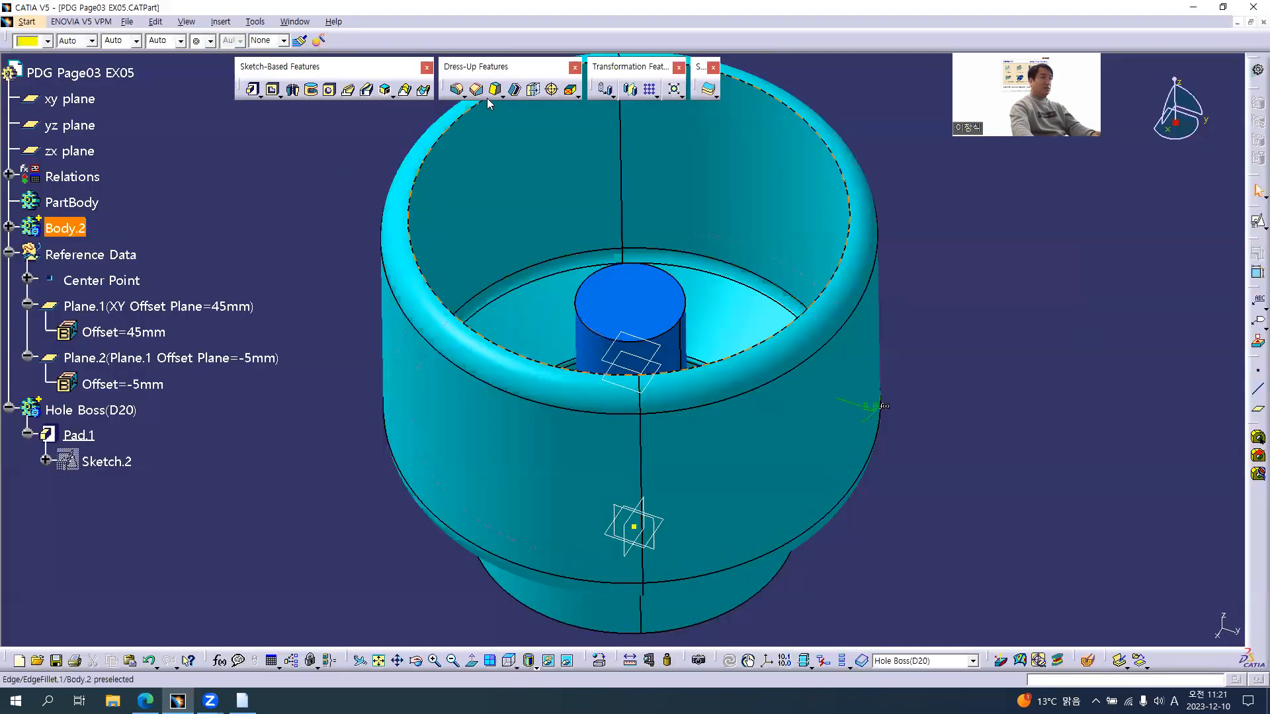
{"action": "left_click", "coordinate": [593, 303]}
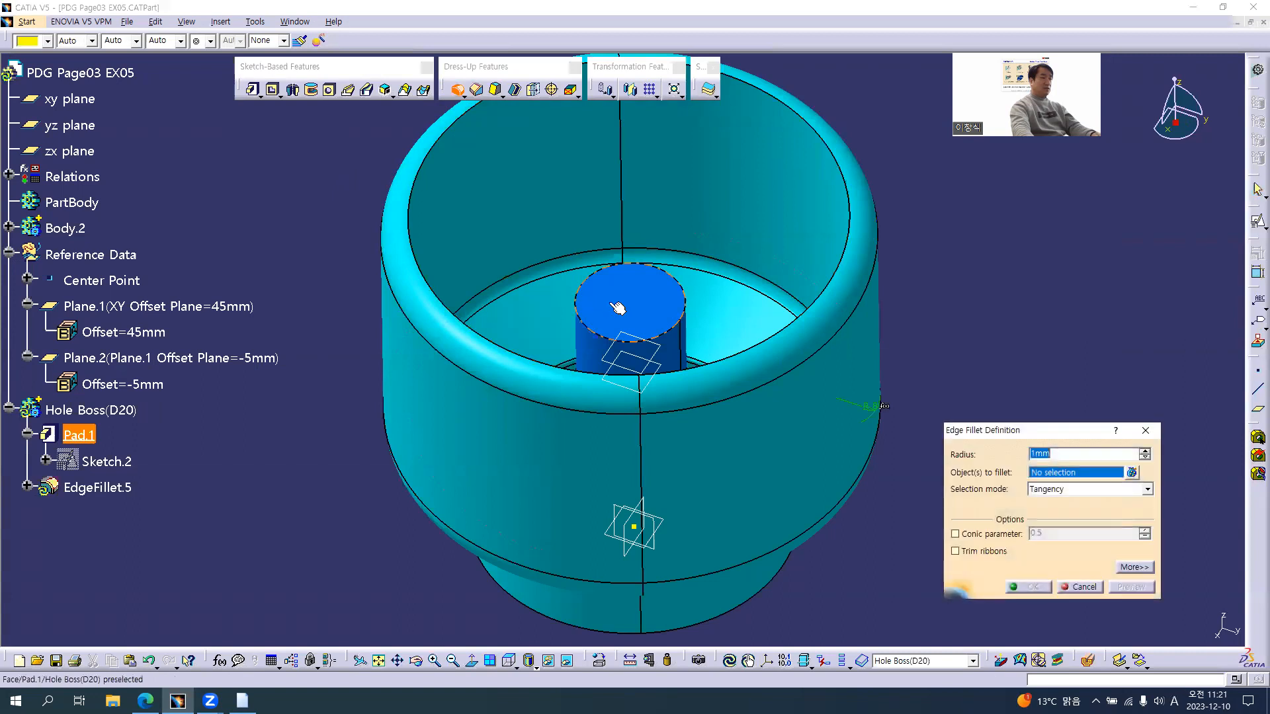
{"action": "middle_click_drag", "start_coordinate": [641, 392], "coordinate": [652, 205]}
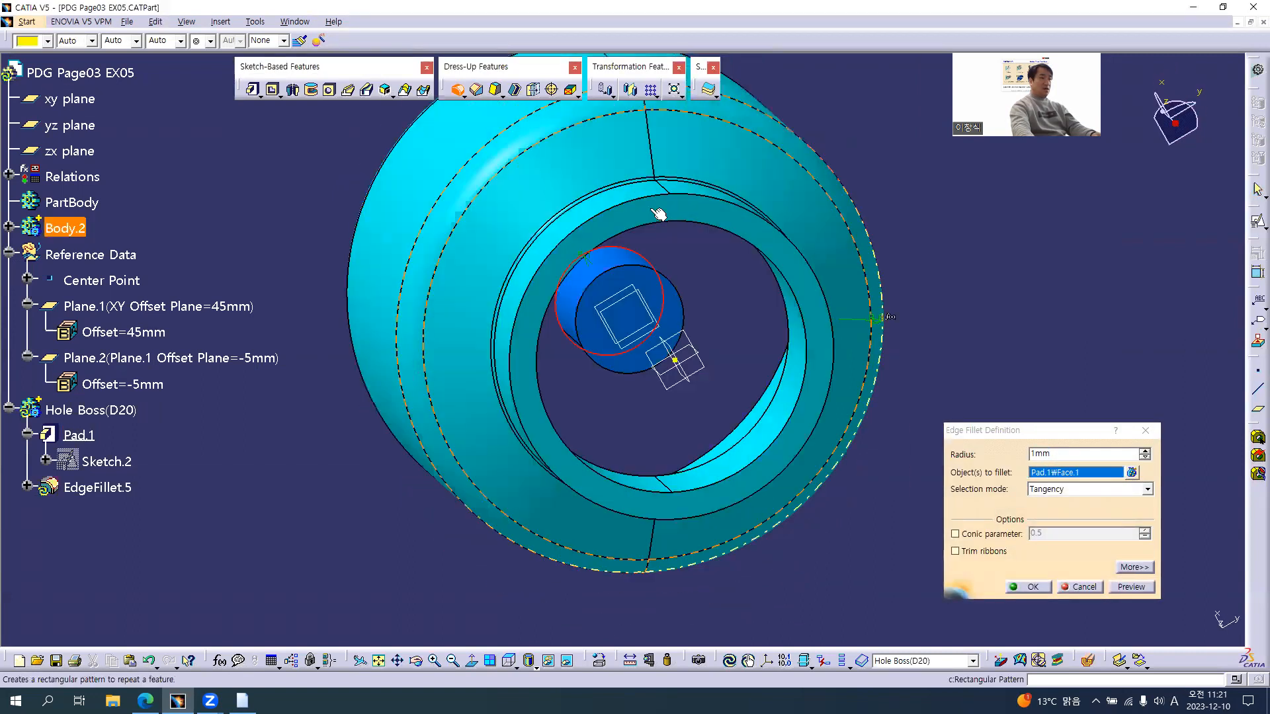
{"action": "left_click", "coordinate": [653, 278]}
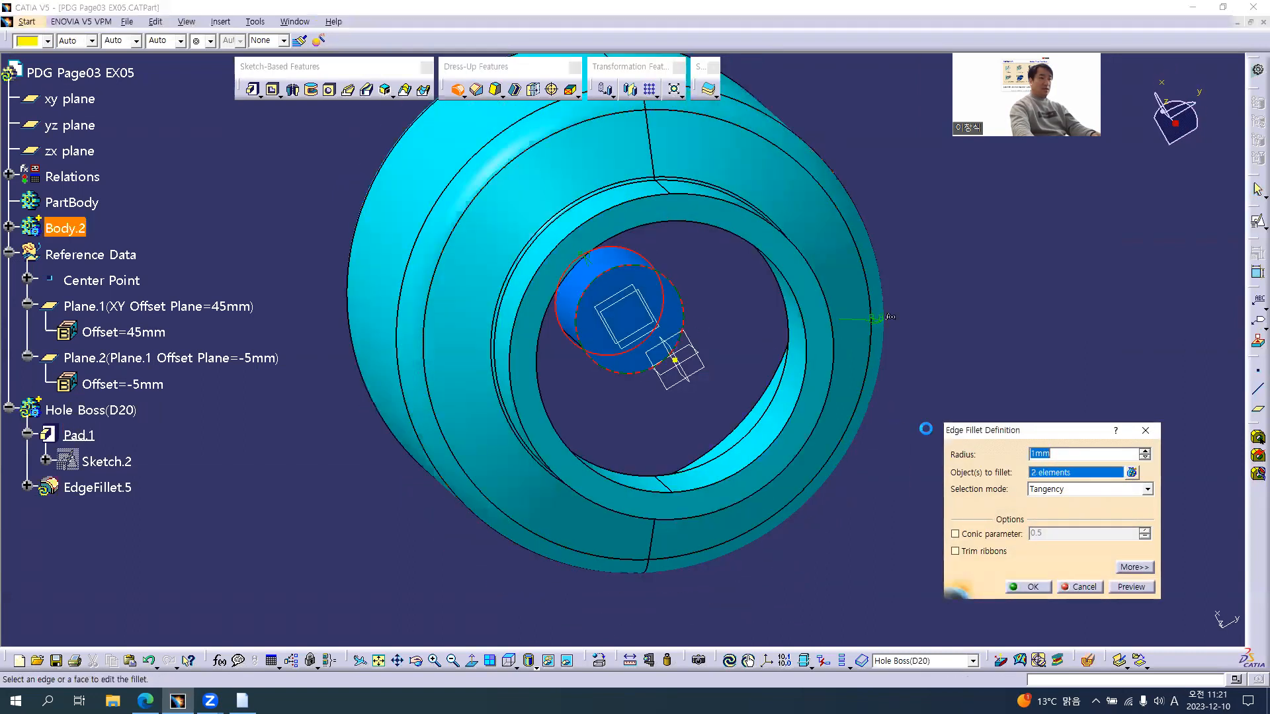
{"action": "left_click", "coordinate": [1035, 587]}
Step: Examine the drawing's note on unspecified fillets and the hub and hole dimensions in section B-B
{"action": "mouse_move", "coordinate": [691, 235]}
{"action": "middle_mouse_down"}
{"action": "mouse_move", "coordinate": [674, 386]}
{"action": "mouse_move", "coordinate": [680, 629]}
{"action": "mouse_move", "coordinate": [601, 360]}
{"action": "mouse_move", "coordinate": [592, 446]}
{"action": "mouse_move", "coordinate": [590, 409]}
{"action": "mouse_move", "coordinate": [678, 384]}
{"action": "middle_mouse_up"}
{"action": "left_click", "coordinate": [674, 384]}
{"action": "key", "text": "alt+Tab"}
{"action": "scroll", "coordinate": [1012, 497], "scroll_direction": "down", "scroll_amount": 3}
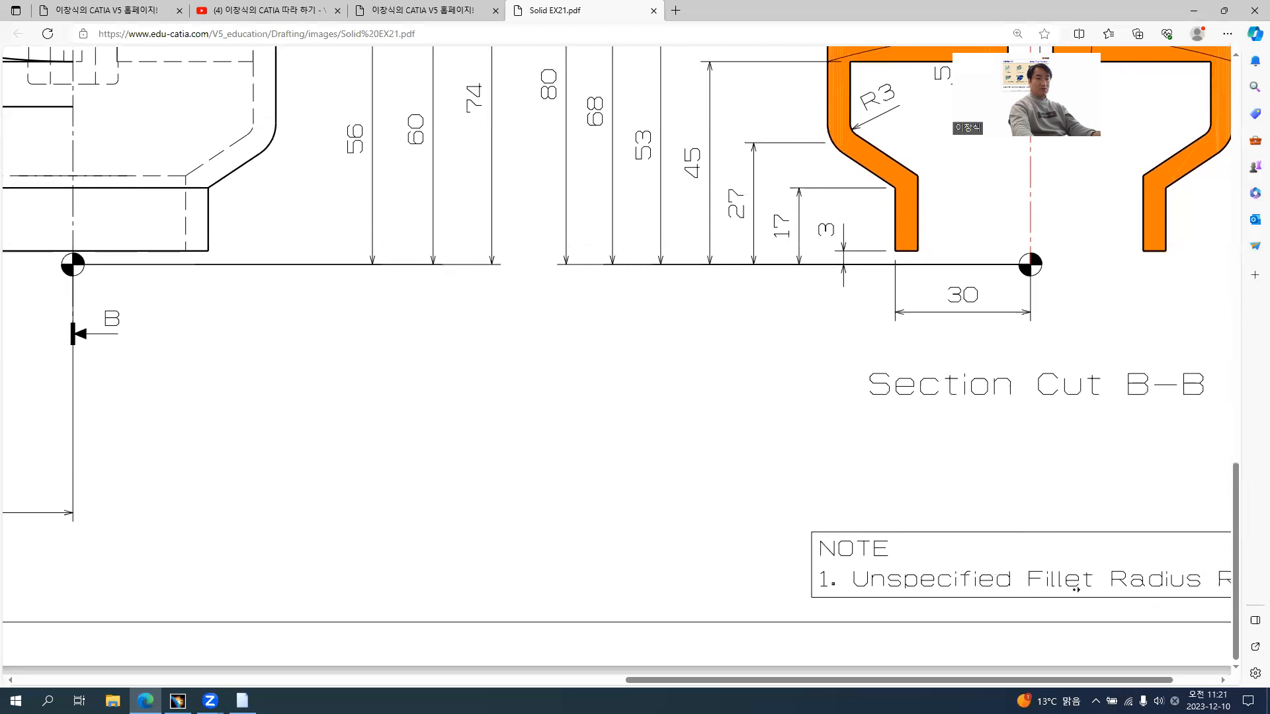
{"action": "scroll", "coordinate": [1026, 555], "scroll_direction": "right", "scroll_amount": 2}
{"action": "scroll", "coordinate": [953, 453], "scroll_direction": "up", "scroll_amount": 4}
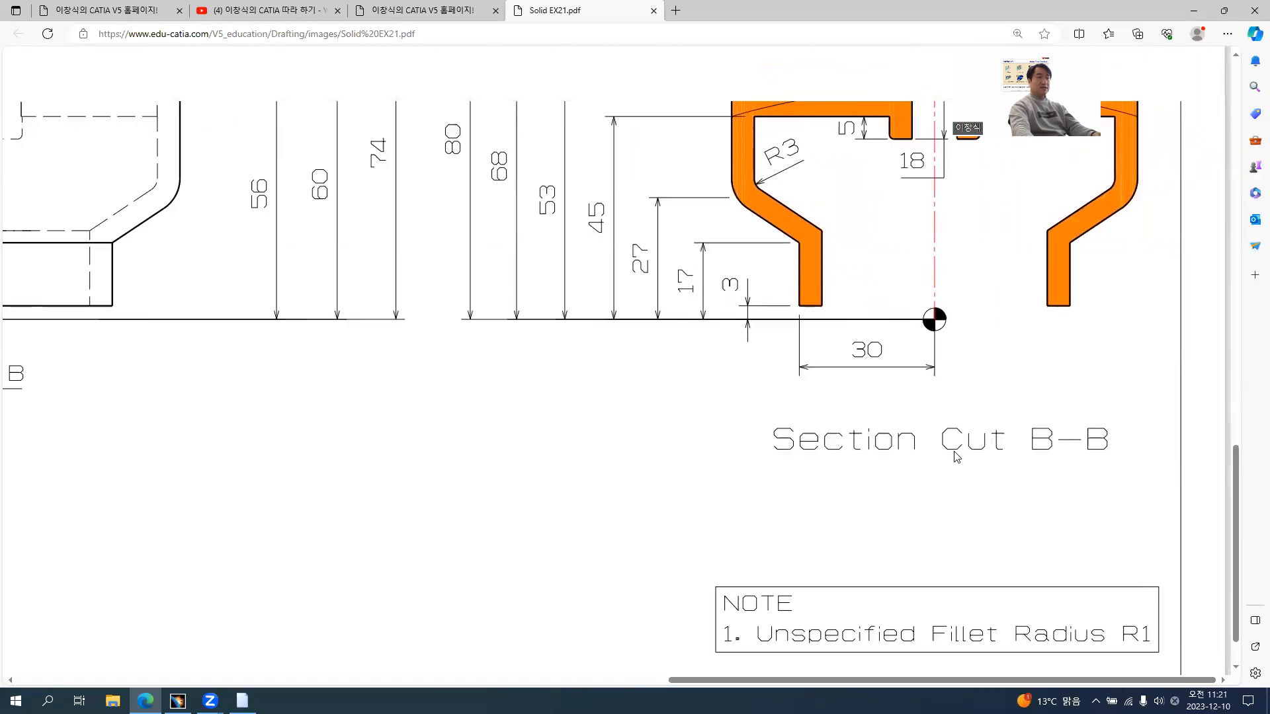
{"action": "scroll", "coordinate": [894, 291], "scroll_direction": "up", "scroll_amount": 2, "text": "ctrl"}
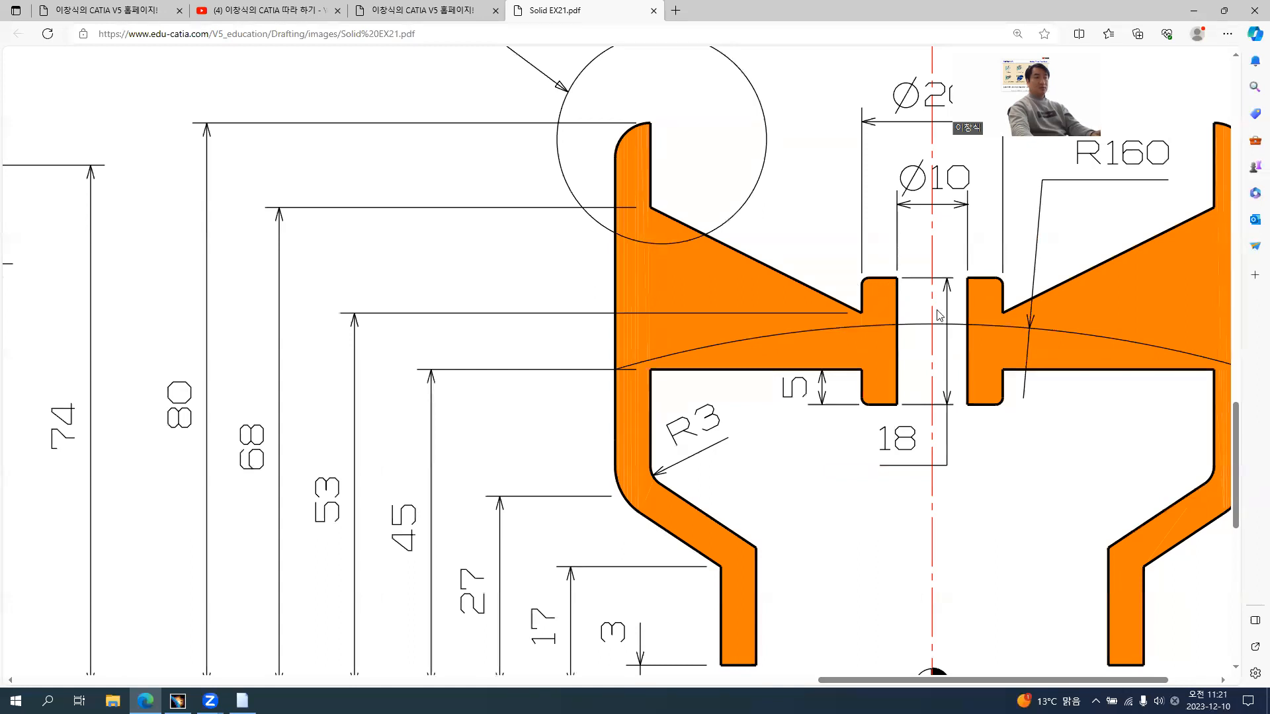
{"action": "scroll", "coordinate": [952, 324], "scroll_direction": "down", "scroll_amount": 1, "text": "ctrl"}
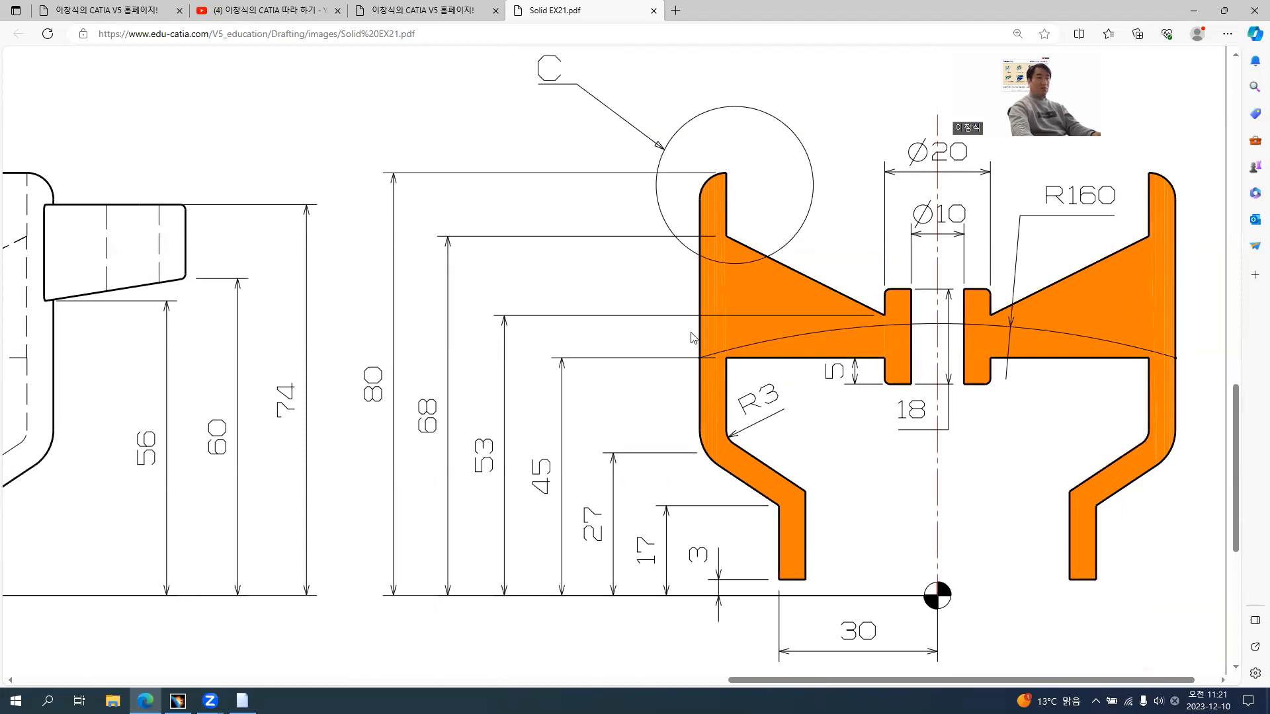
{"action": "key", "text": "alt+Tab"}
Step: Copy the Hole Boss(D20) body, paste the duplicate into the part, and expand the copy in the specification tree
{"action": "left_click", "coordinate": [99, 410]}
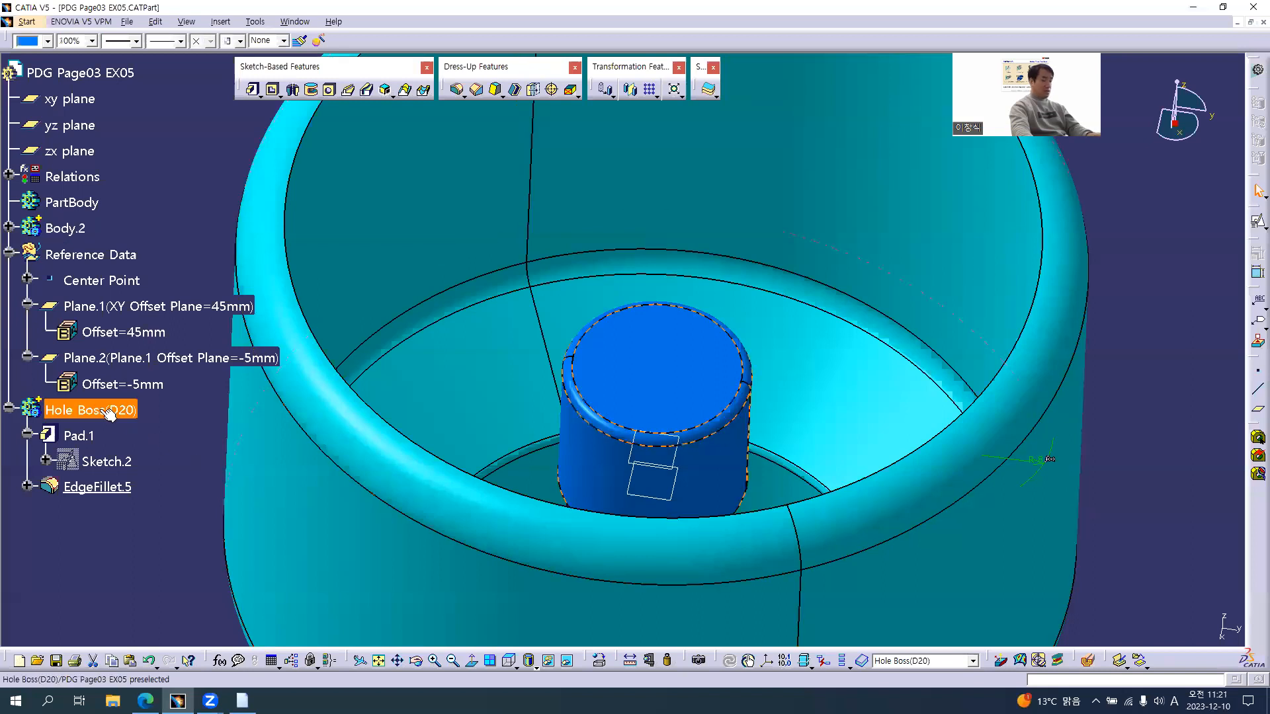
{"action": "scroll", "coordinate": [80, 265], "scroll_direction": "up", "scroll_amount": 1}
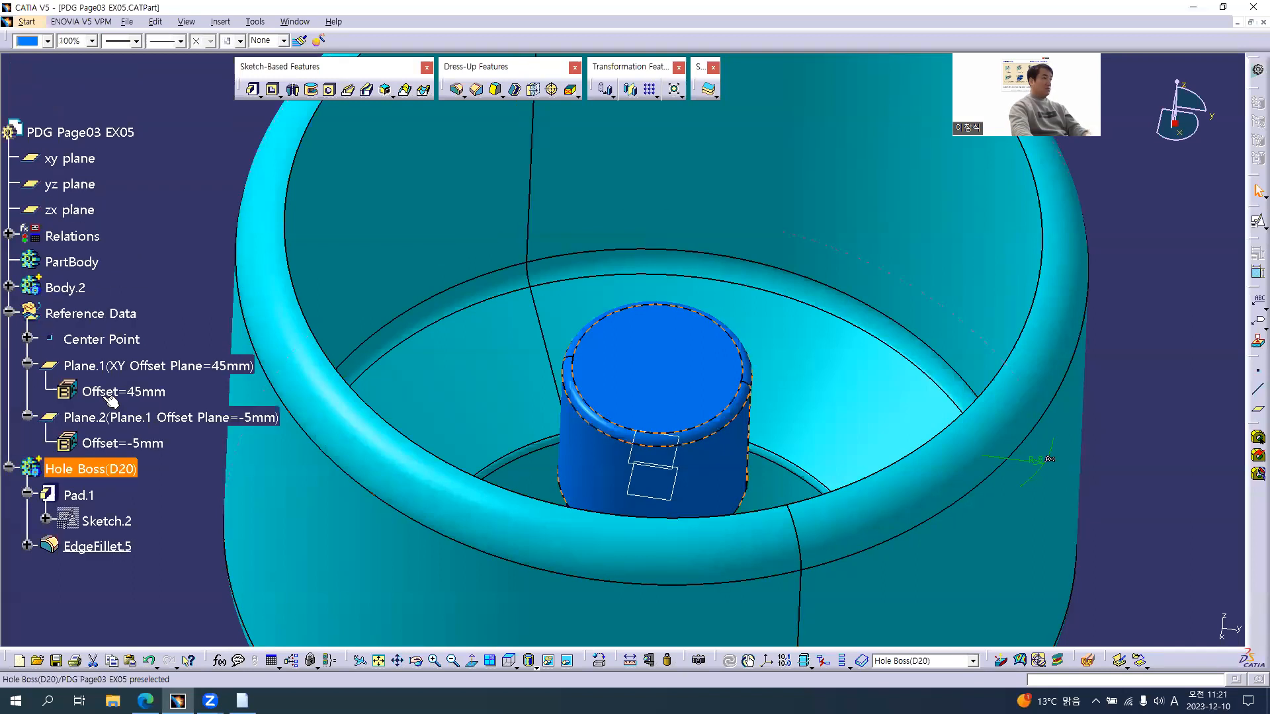
{"action": "left_click", "coordinate": [69, 133]}
{"action": "key", "text": "ctrl+v"}
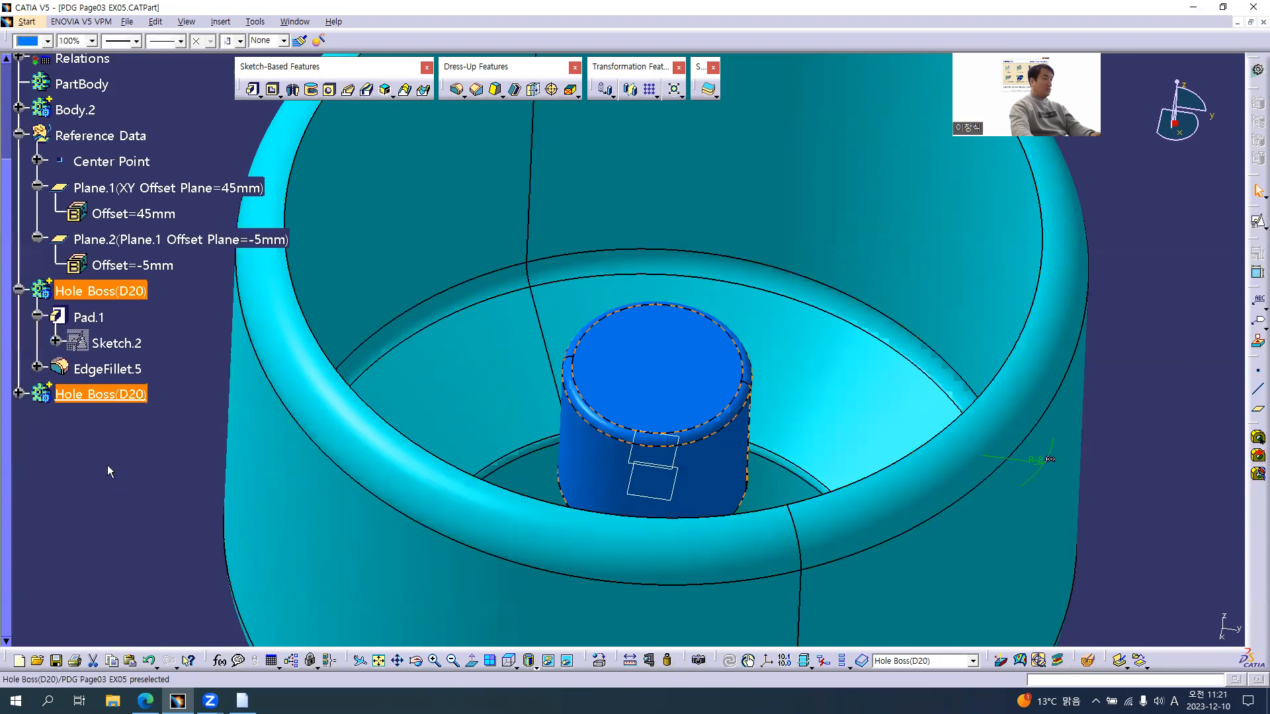
{"action": "left_click", "coordinate": [20, 392]}
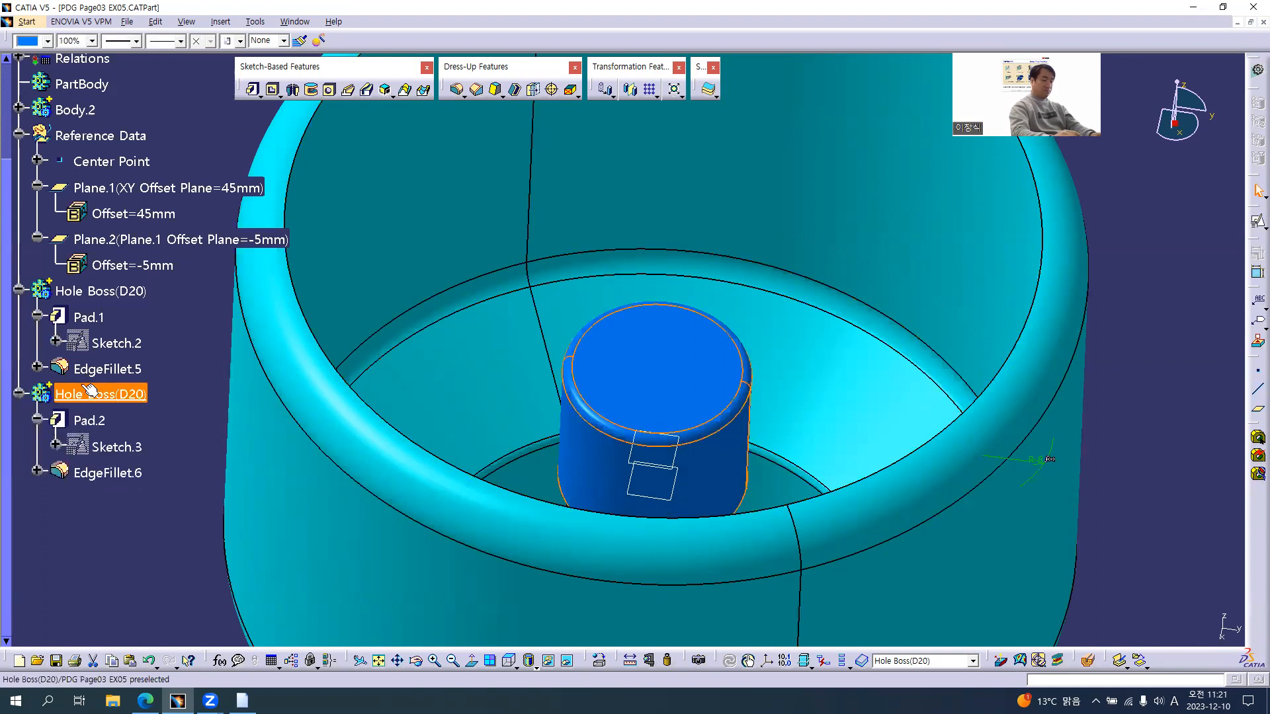
Step: Rename the pasted body copy as Hole (D10) in its feature properties
{"action": "key", "text": "alt+Return"}
{"action": "left_click_drag", "start_coordinate": [880, 190], "coordinate": [895, 191]}
{"action": "key", "text": "BackSpace"}
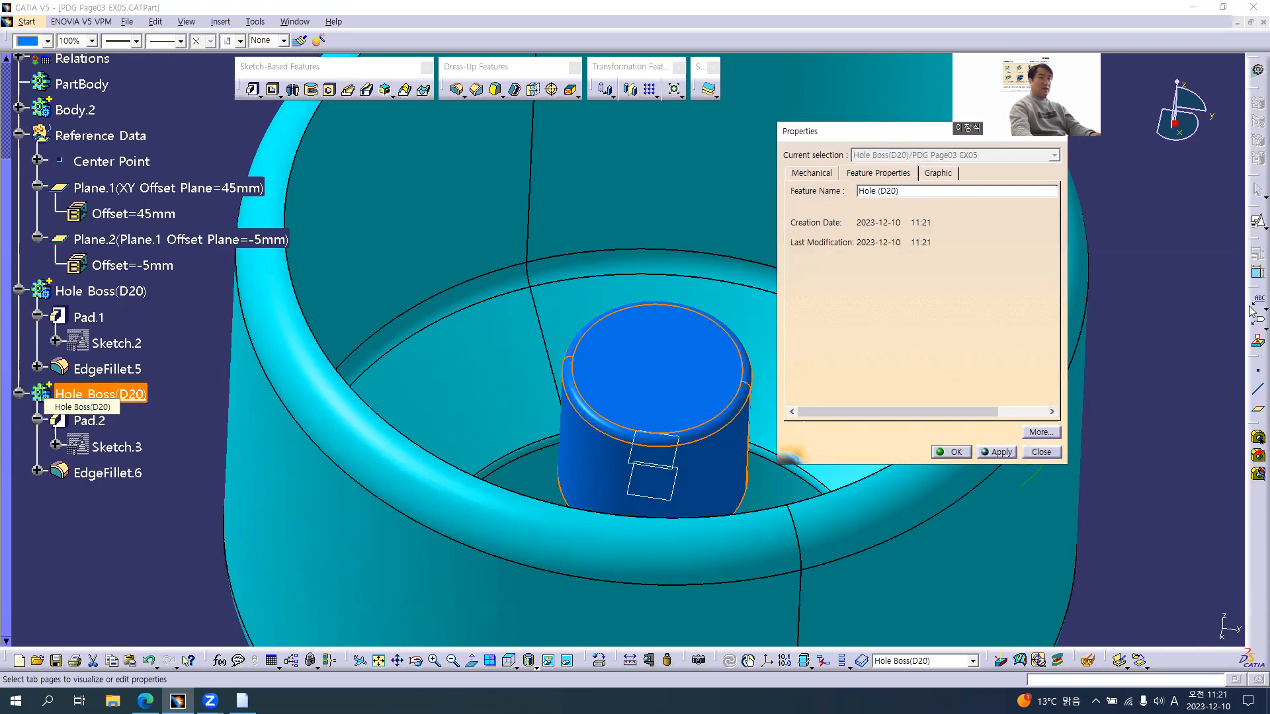
{"action": "type", "text": "1"}
{"action": "key", "text": "Return"}
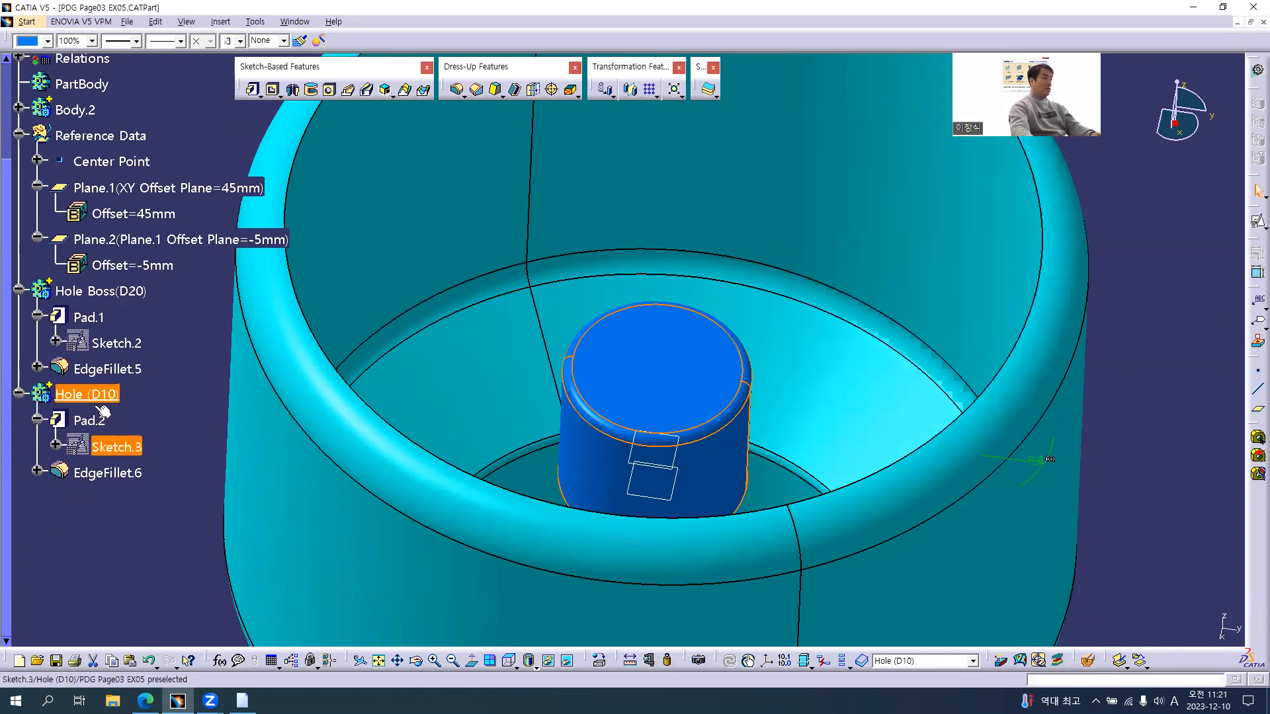
Step: Color the Hole (D10) body red and delete its edge fillet
{"action": "left_click", "coordinate": [29, 44]}
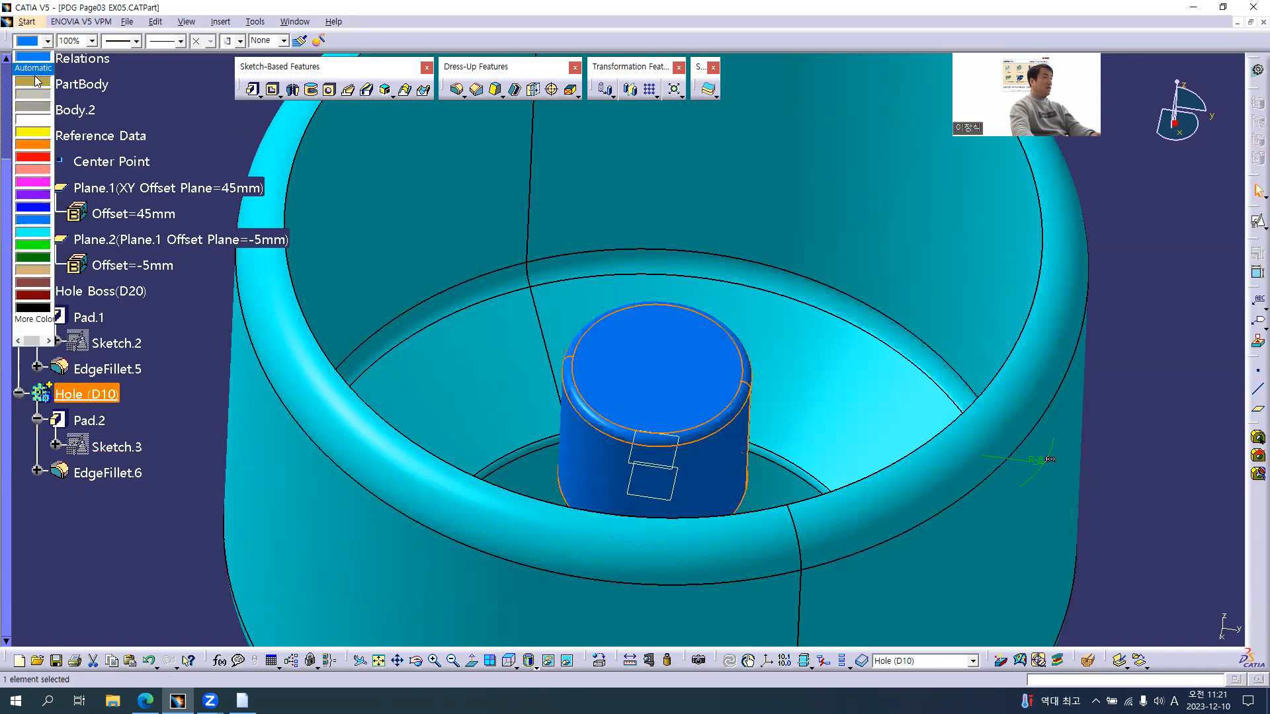
{"action": "left_click", "coordinate": [30, 160]}
{"action": "left_click", "coordinate": [129, 465]}
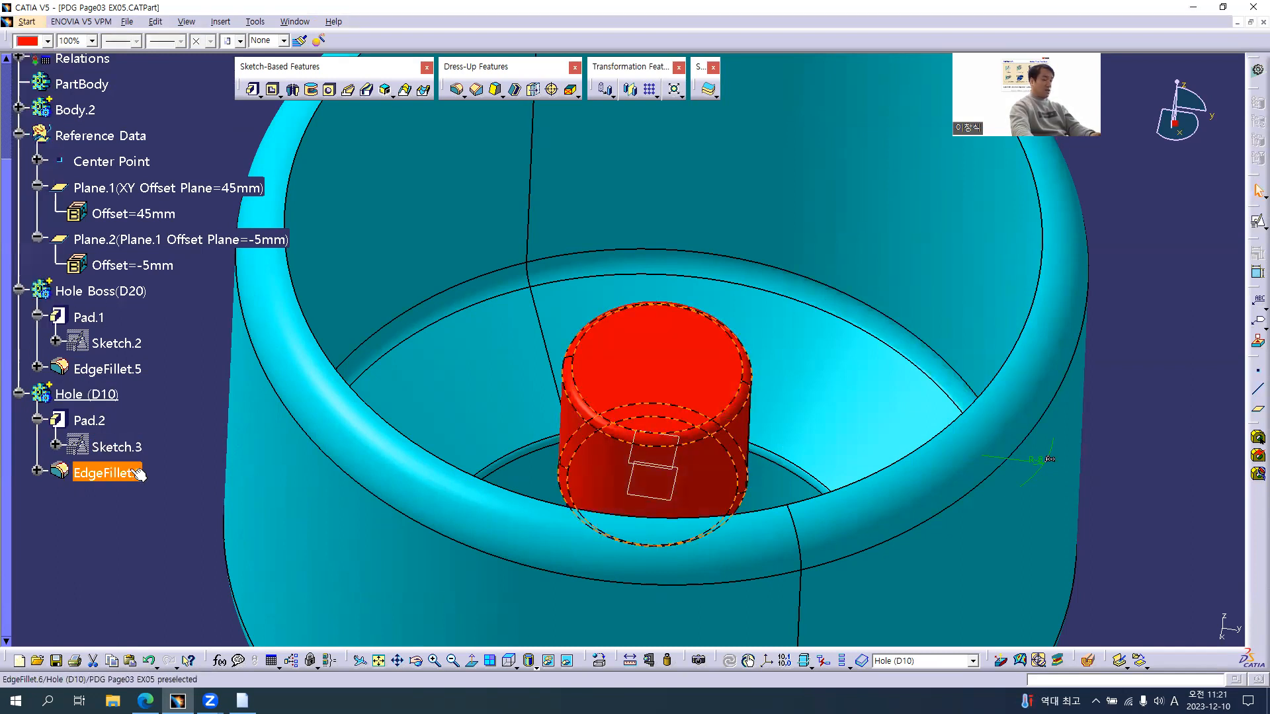
{"action": "right_click", "coordinate": [137, 474]}
{"action": "left_click", "coordinate": [166, 380]}
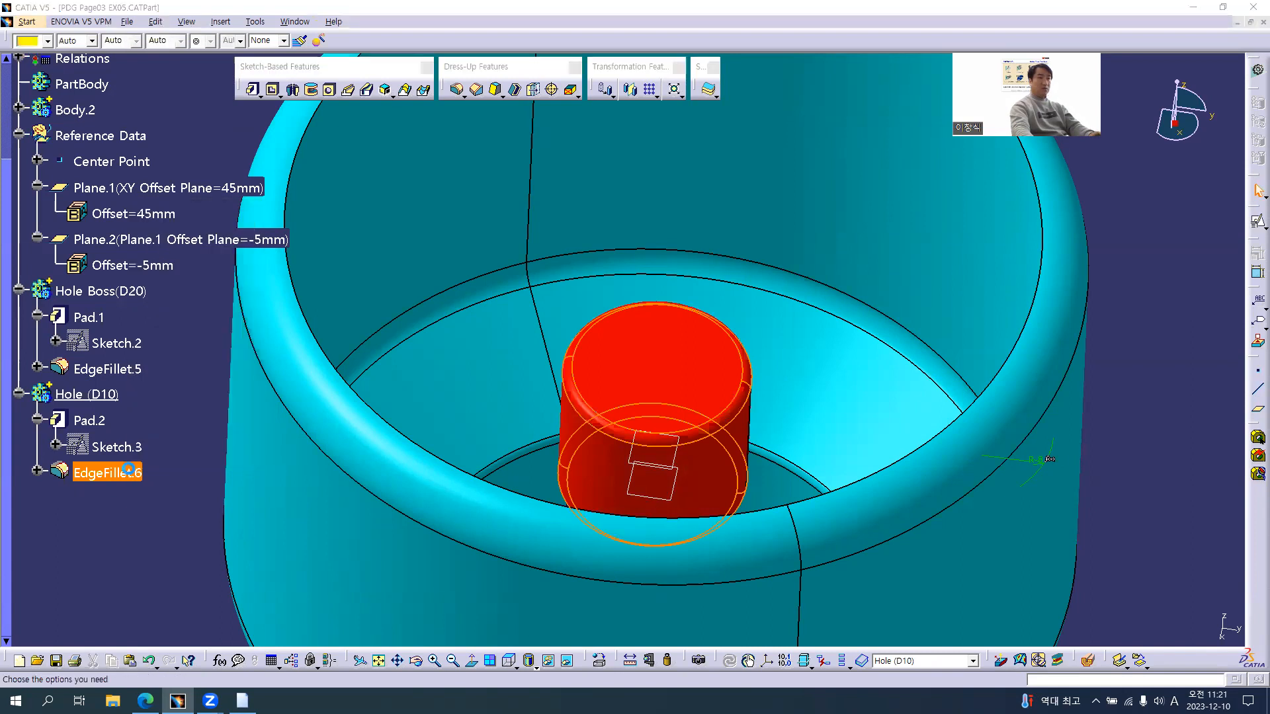
{"action": "key", "text": "Return"}
Step: Edit the sketch of the Hole (D10) pad and set the circle's diameter to 10 mm
{"action": "left_click", "coordinate": [118, 446]}
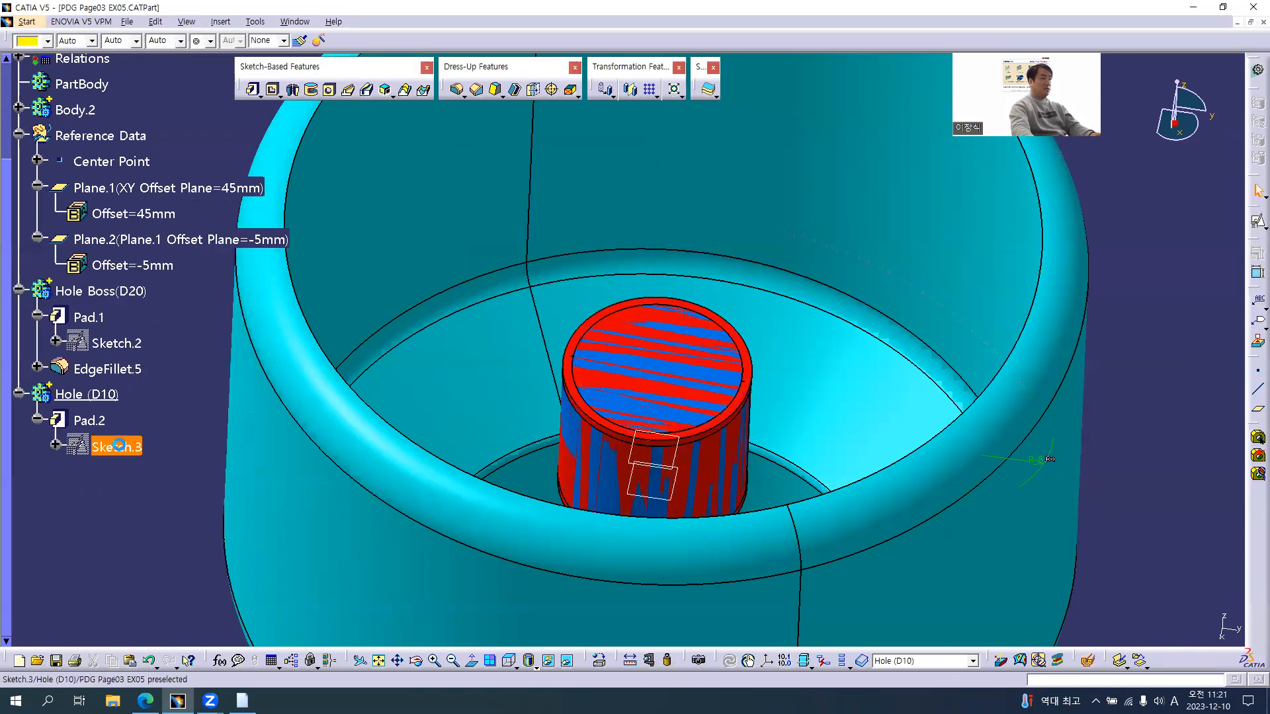
{"action": "double_click", "coordinate": [118, 447]}
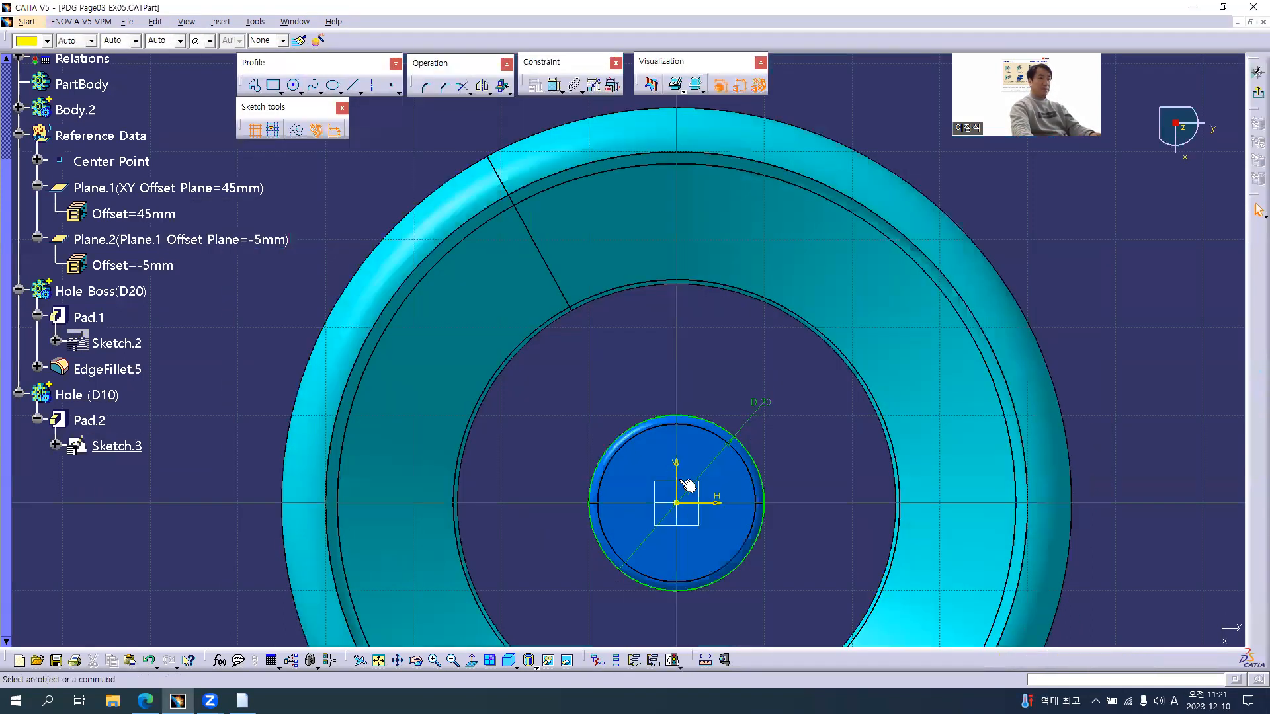
{"action": "double_click", "coordinate": [759, 396]}
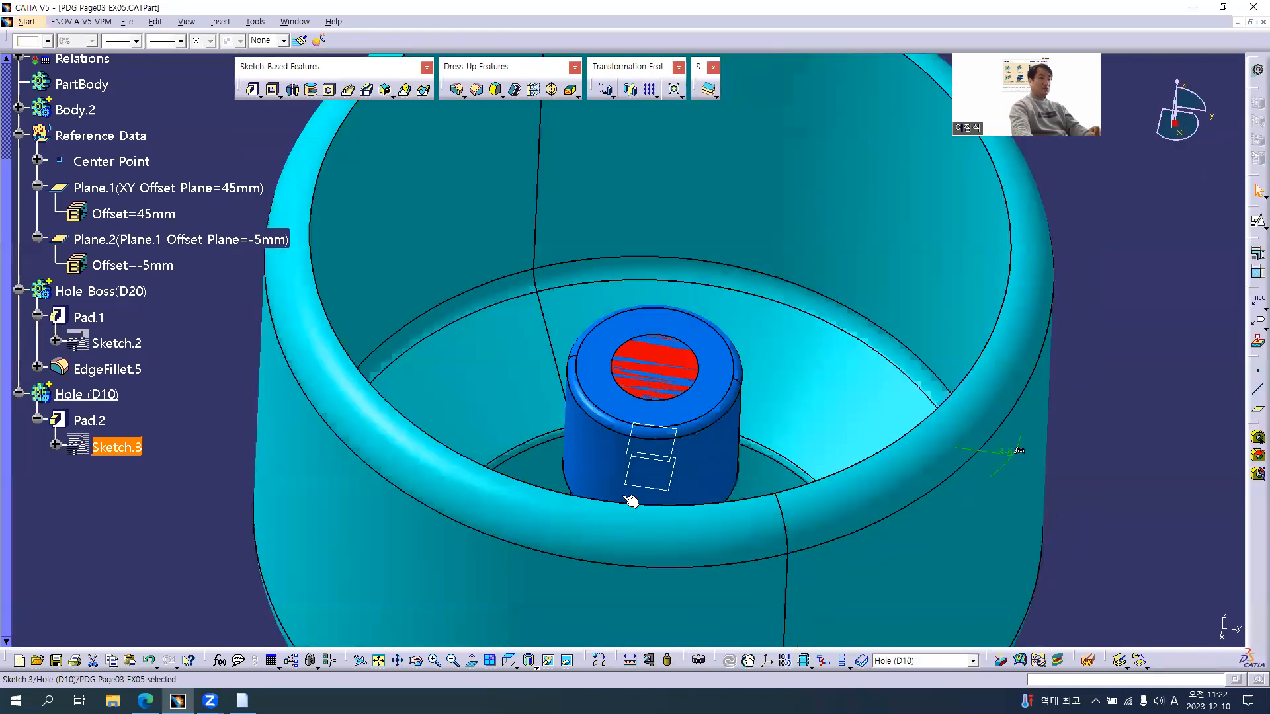
{"action": "mouse_move", "coordinate": [609, 466]}
{"action": "middle_mouse_down"}
{"action": "mouse_move", "coordinate": [728, 496]}
{"action": "mouse_move", "coordinate": [742, 477]}
{"action": "mouse_move", "coordinate": [738, 488]}
{"action": "mouse_move", "coordinate": [192, 506]}
{"action": "middle_mouse_up"}
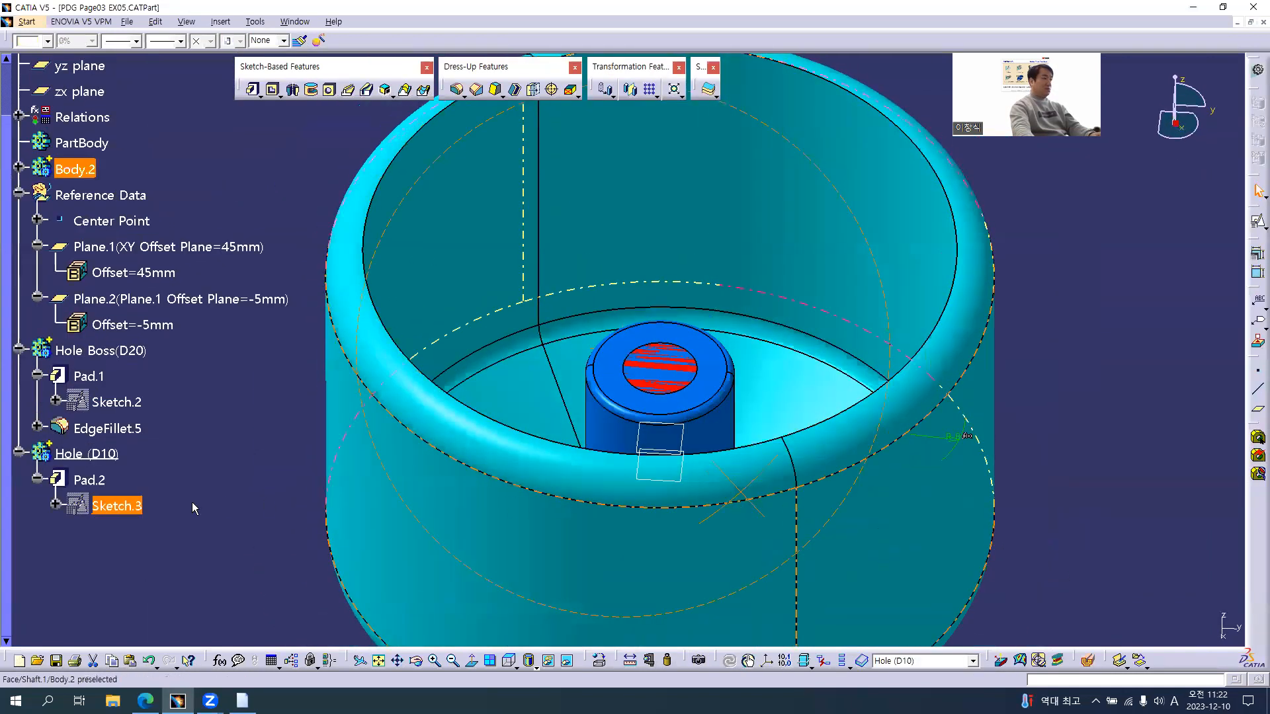
Step: Rename the red hole body as Hole Body (D10) in its feature properties
{"action": "left_click", "coordinate": [175, 450]}
{"action": "left_click", "coordinate": [106, 453]}
{"action": "key", "text": "alt+Return"}
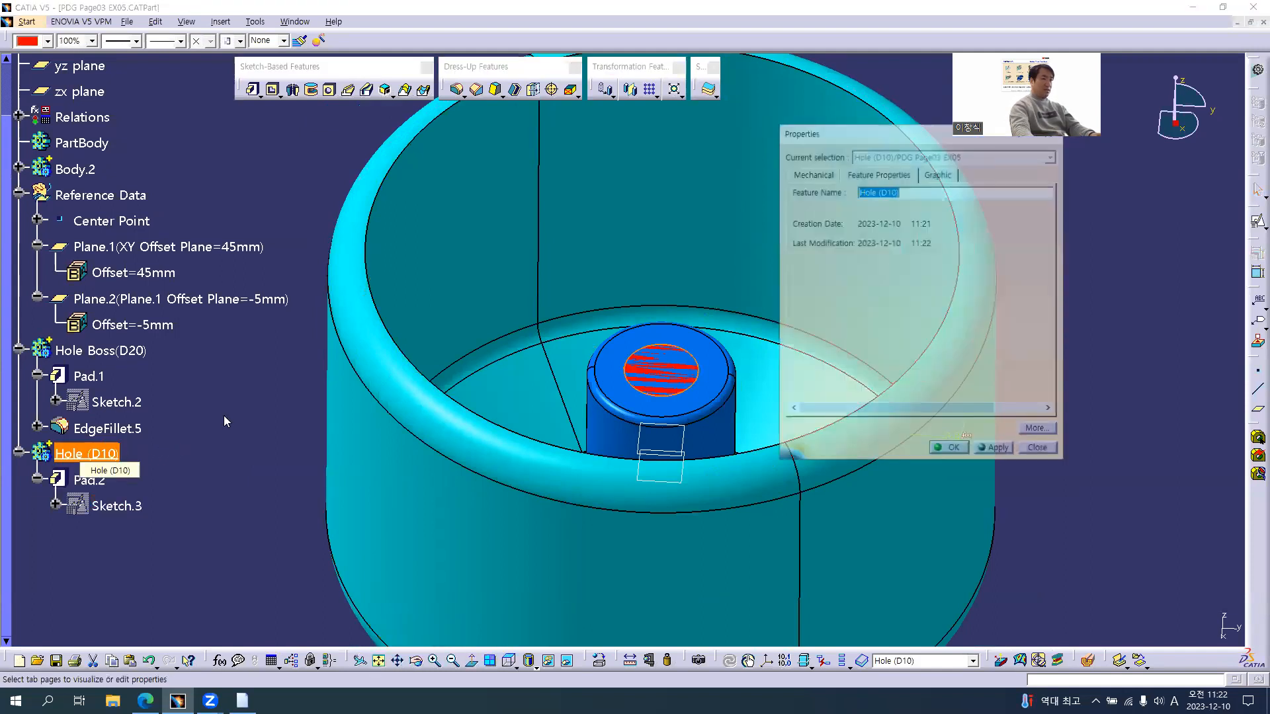
{"action": "left_click", "coordinate": [877, 190]}
{"action": "type", "text": "B"}
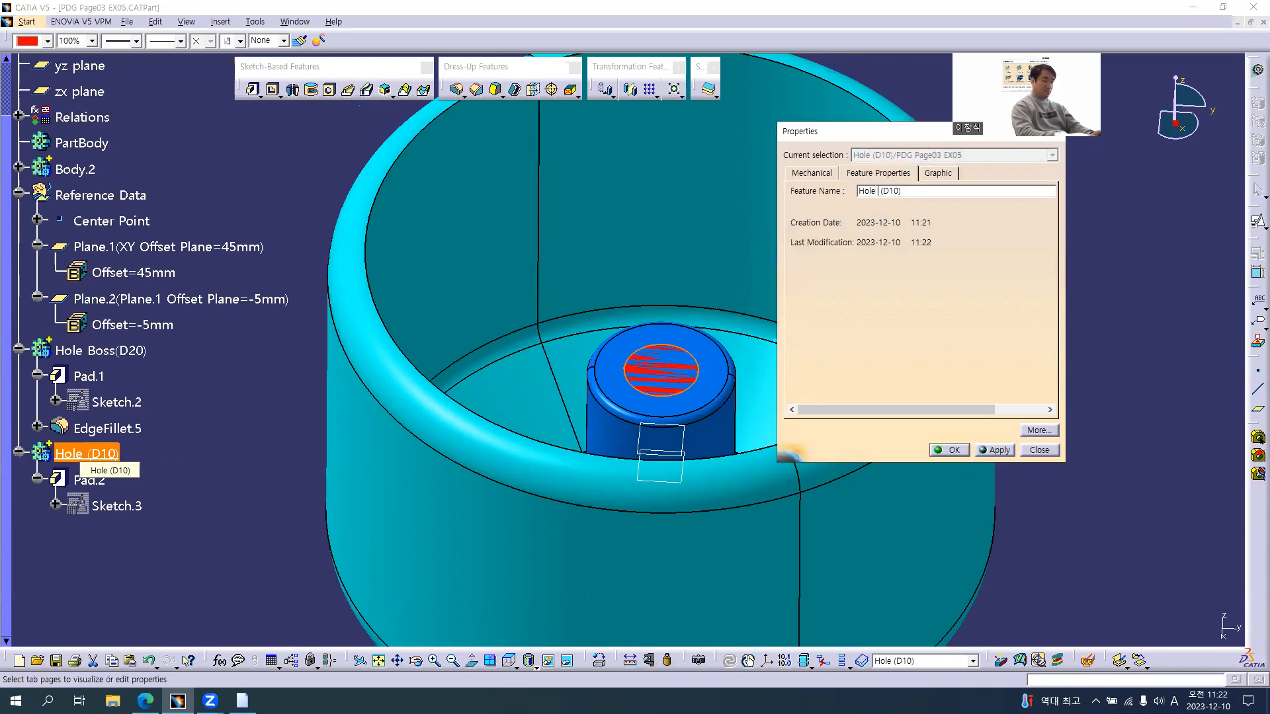
{"action": "type", "text": "ody"}
{"action": "key", "text": "Return"}
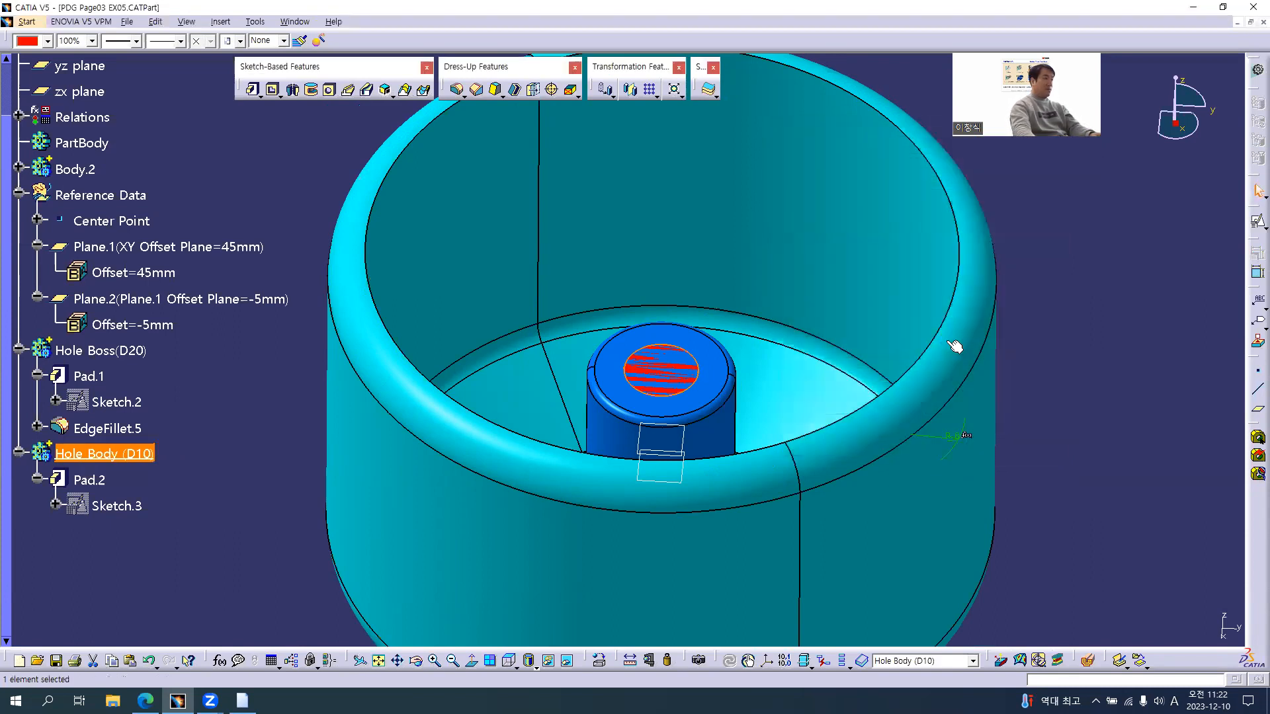
Step: Rename the blue hub body as Hole Boss Body(D20) in its feature properties
{"action": "left_click", "coordinate": [105, 343]}
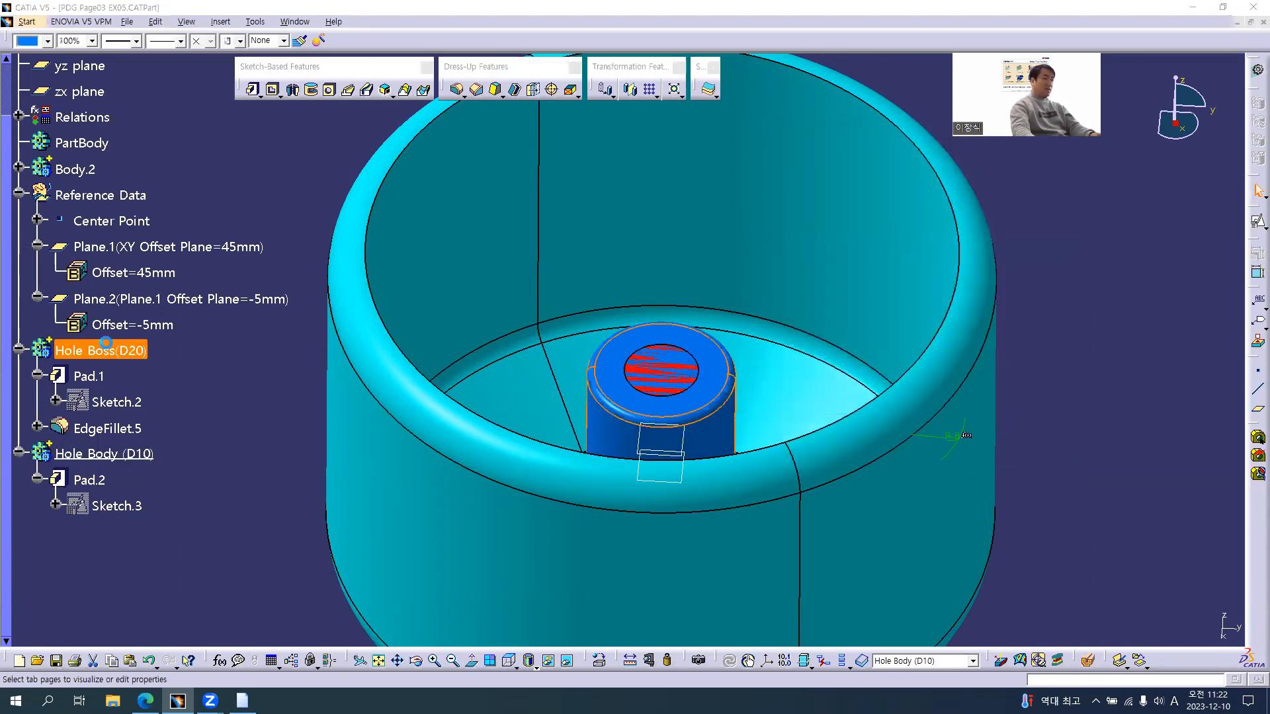
{"action": "key", "text": "alt+Return"}
{"action": "left_click", "coordinate": [893, 191]}
{"action": "type", "text": "B"}
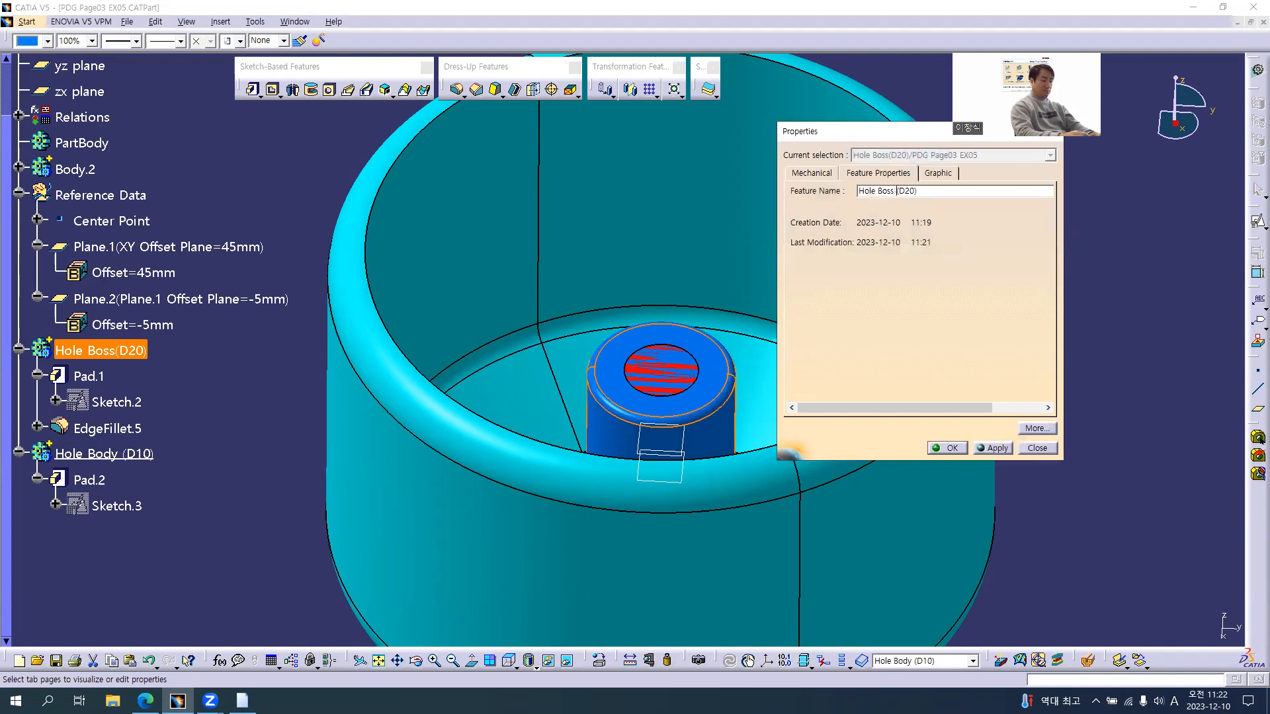
{"action": "type", "text": "ody"}
{"action": "key", "text": "Return"}
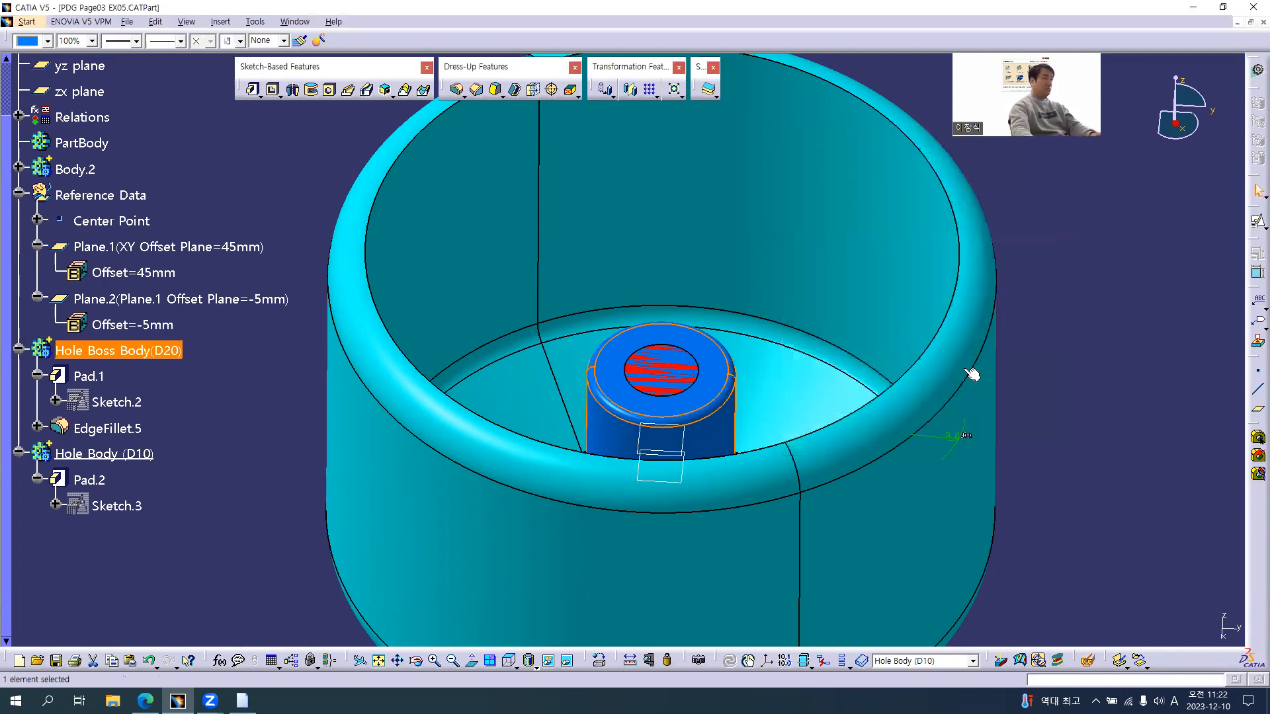
Step: Hide Hole Body (D10) and collapse its branch and the hub pad's branch in the specification tree
{"action": "right_click", "coordinate": [130, 453]}
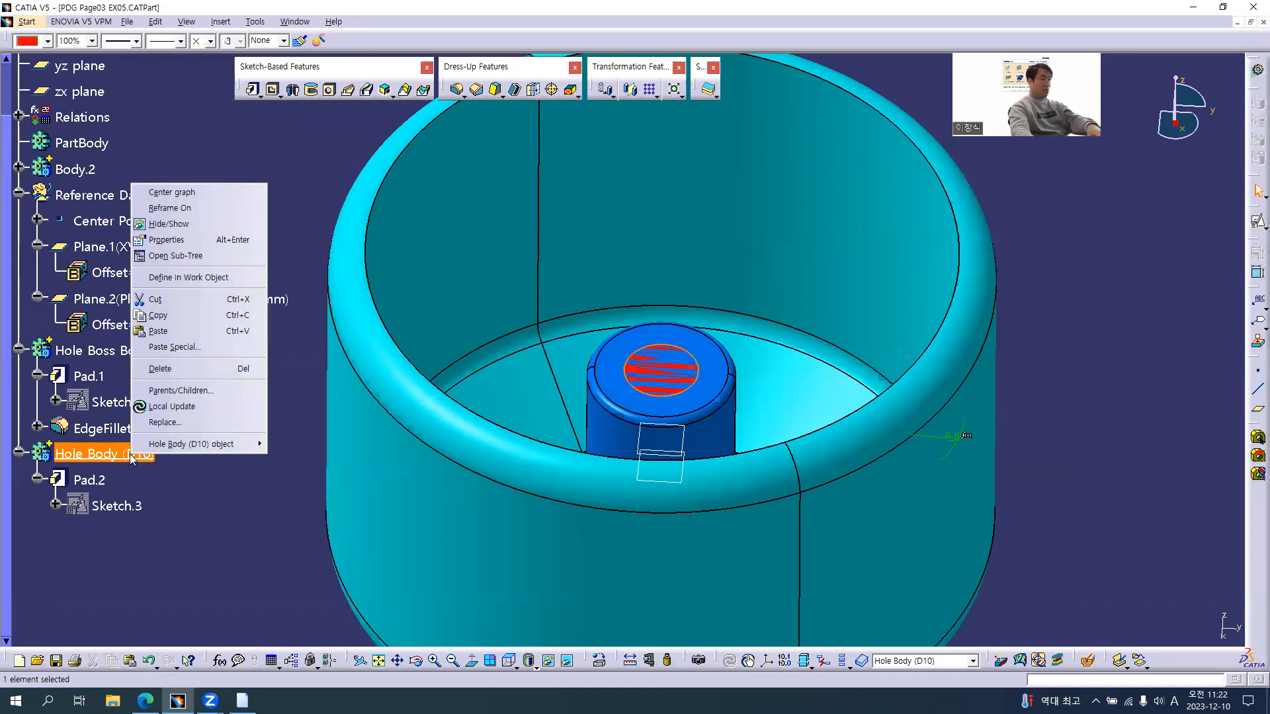
{"action": "left_click", "coordinate": [162, 471]}
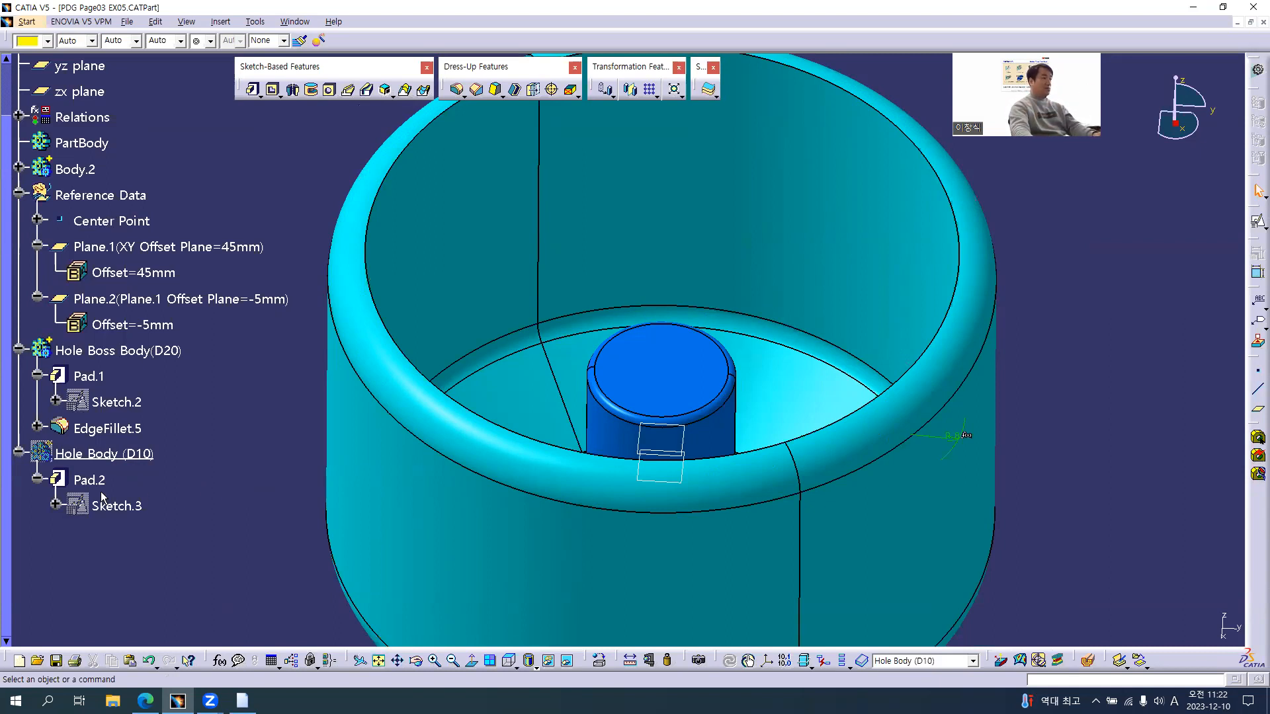
{"action": "left_click", "coordinate": [37, 479]}
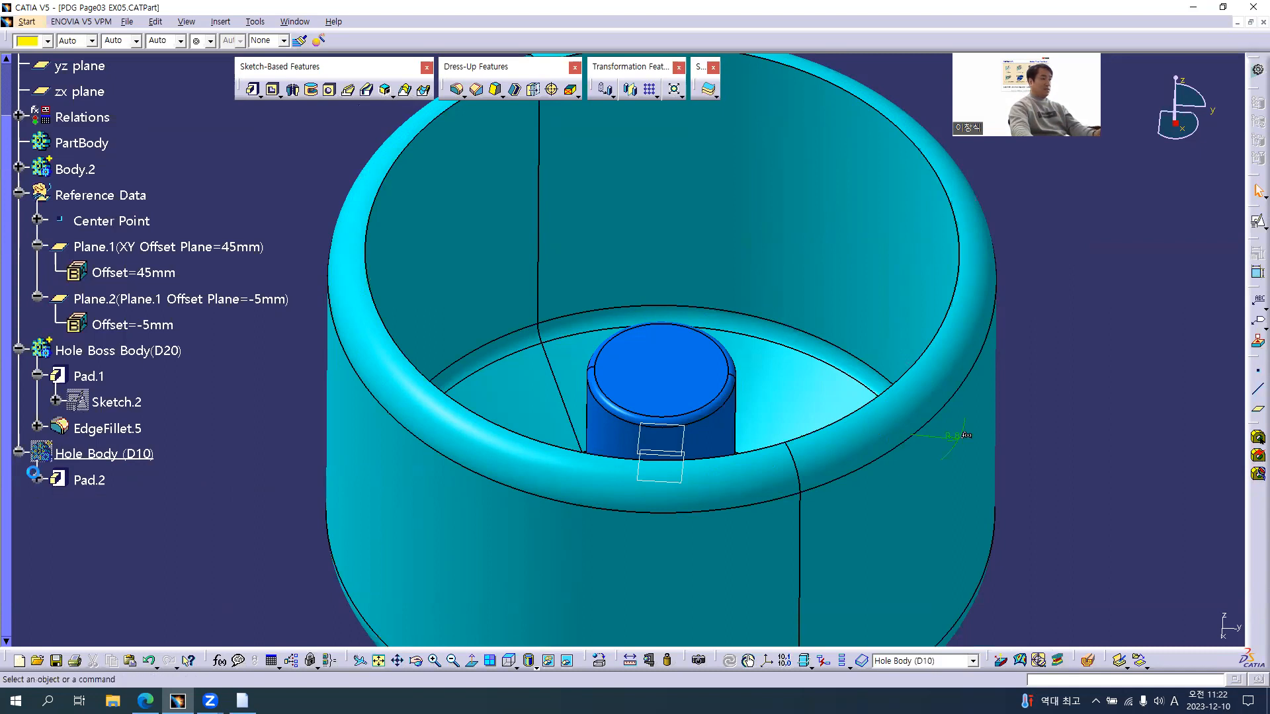
{"action": "left_click", "coordinate": [19, 453]}
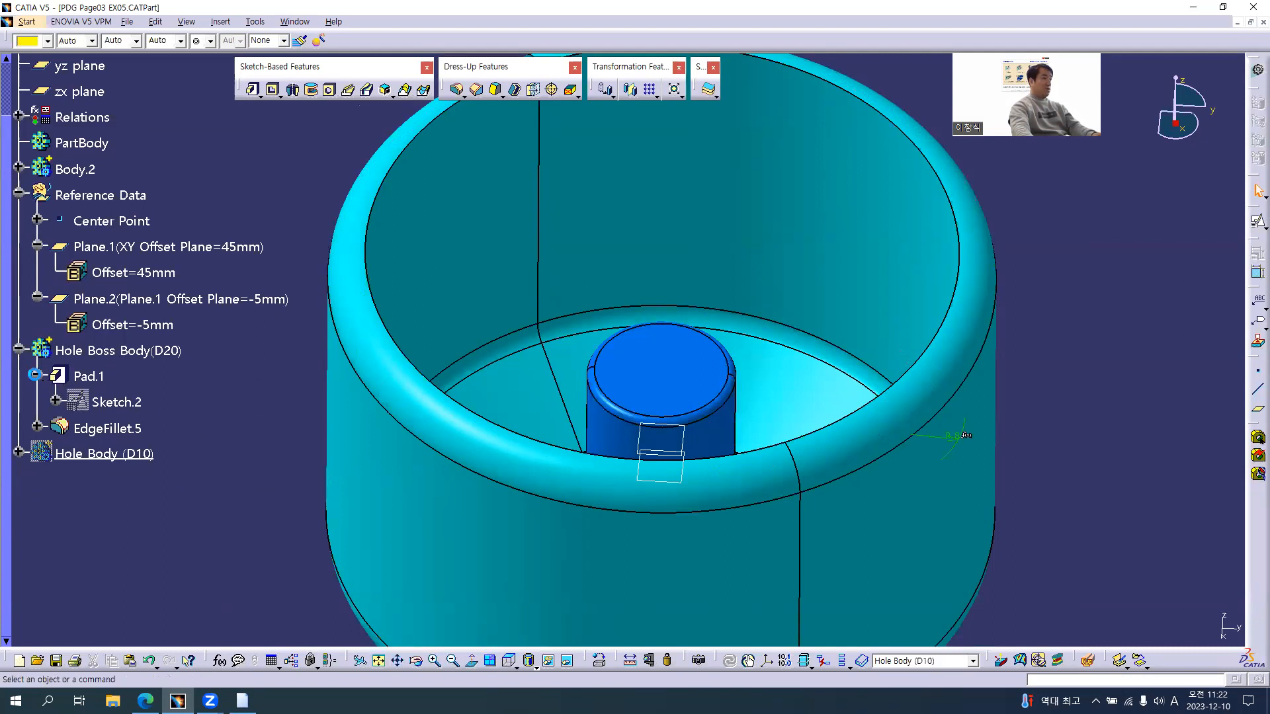
{"action": "left_click", "coordinate": [38, 375]}
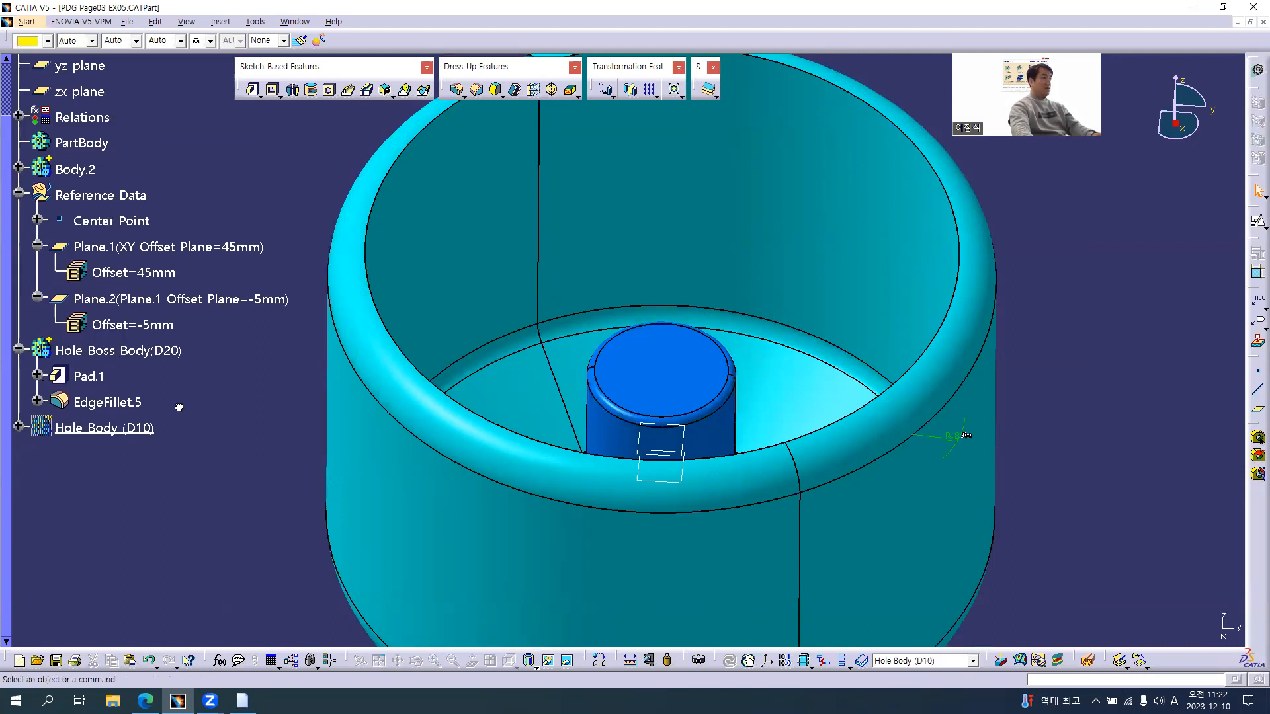
Step: Expand the Body.2 branch and check the Section Cut B-B dimensions in the Solid EX21 drawing
{"action": "left_click", "coordinate": [18, 169]}
{"action": "middle_click_drag", "start_coordinate": [700, 400], "coordinate": [732, 275]}
{"action": "left_click", "coordinate": [628, 486]}
{"action": "key", "text": "alt+Tab"}
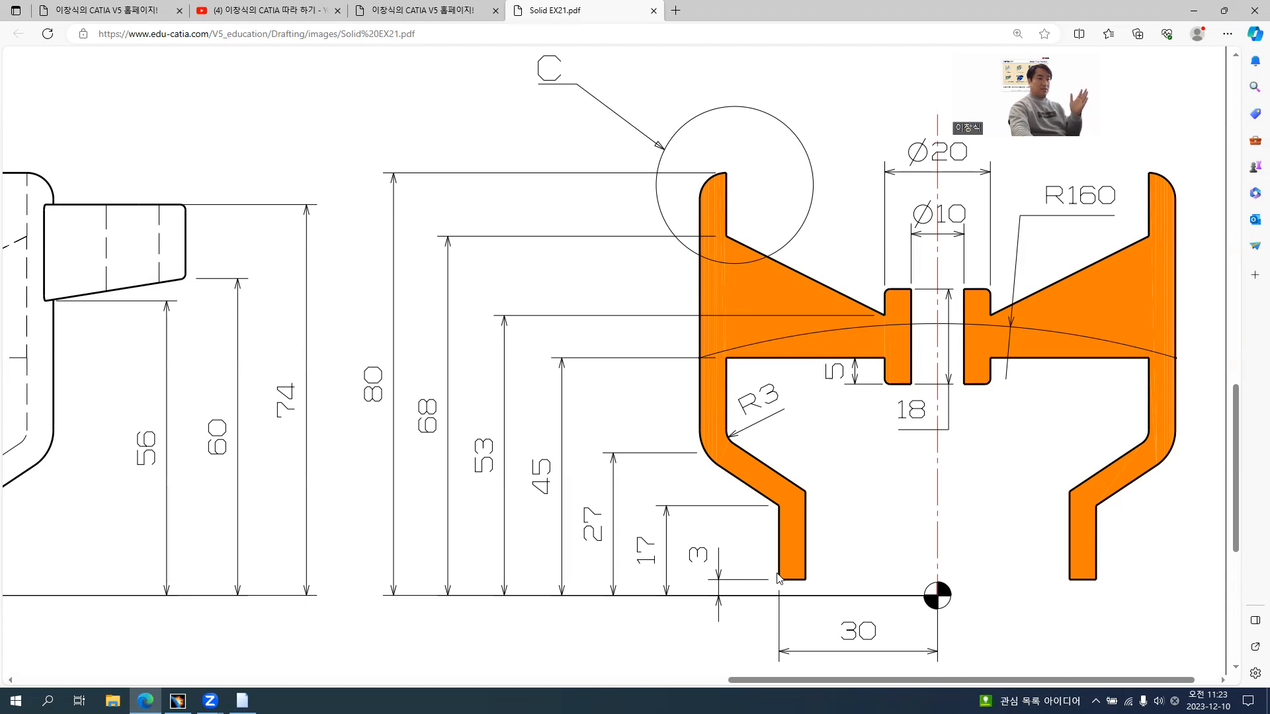
{"action": "scroll", "coordinate": [842, 462], "scroll_direction": "down", "scroll_amount": 5}
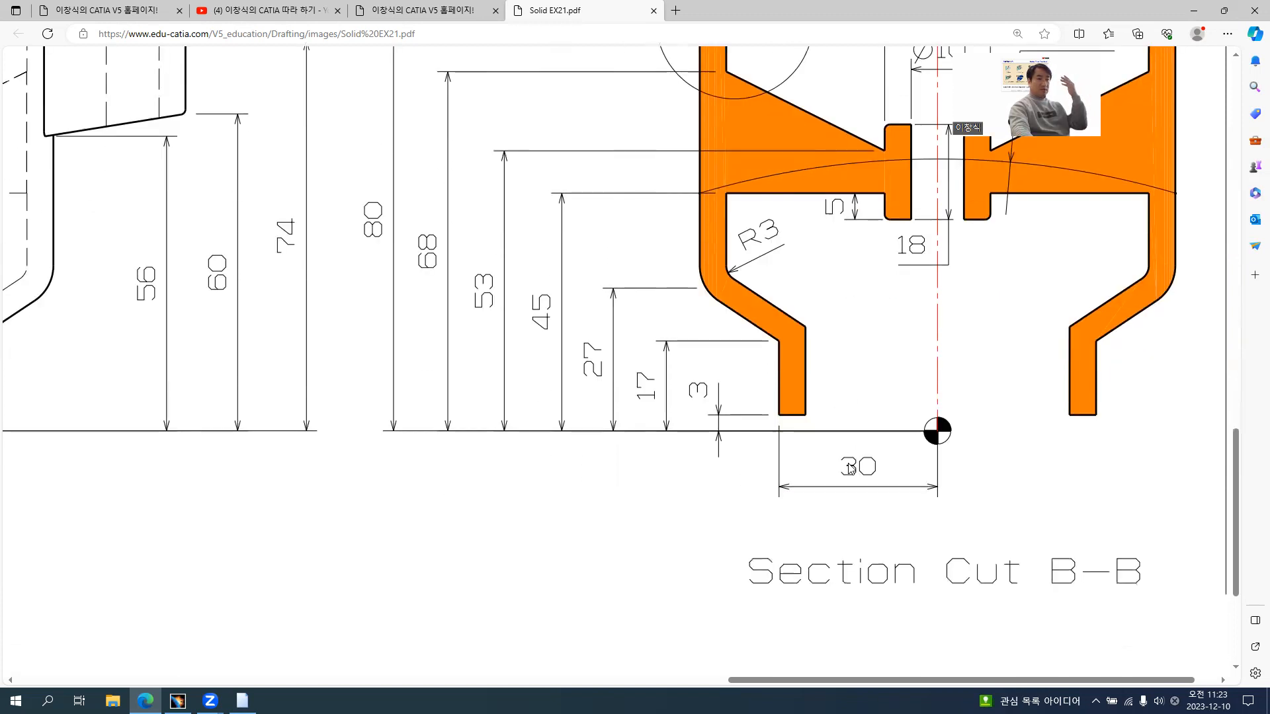
{"action": "scroll", "coordinate": [940, 370], "scroll_direction": "up", "scroll_amount": 5}
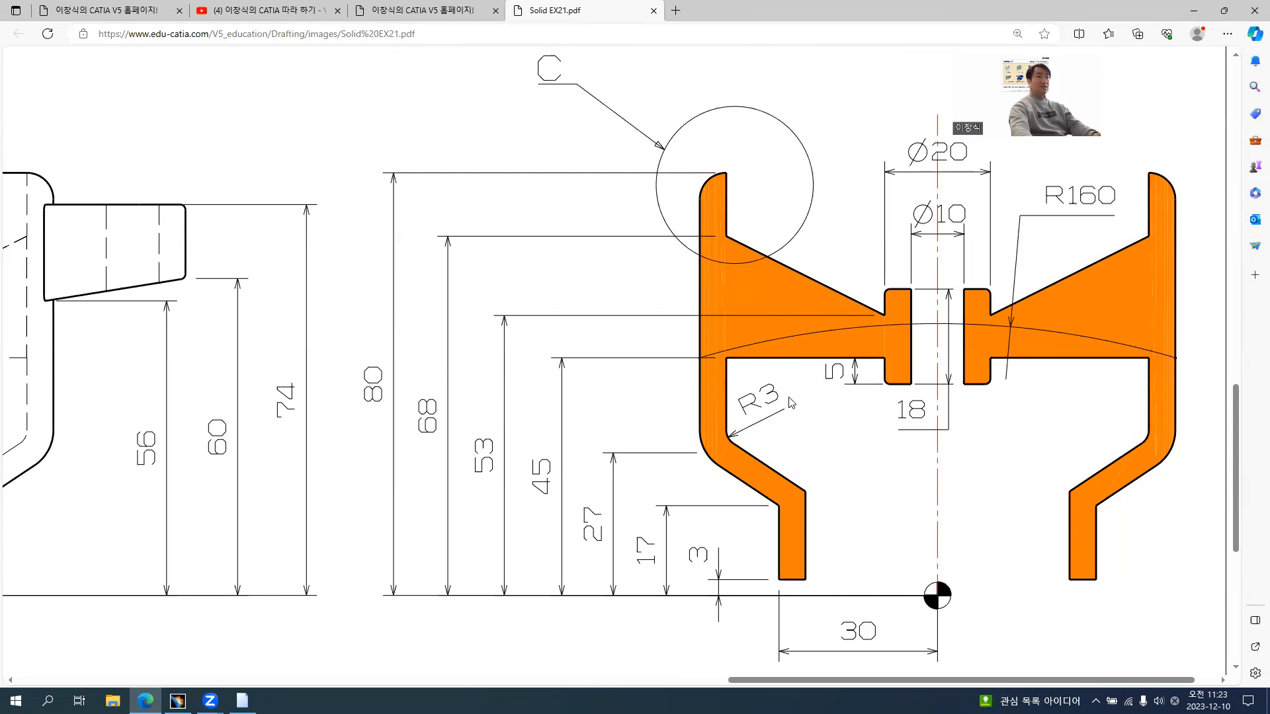
{"action": "key", "text": "alt+Tab"}
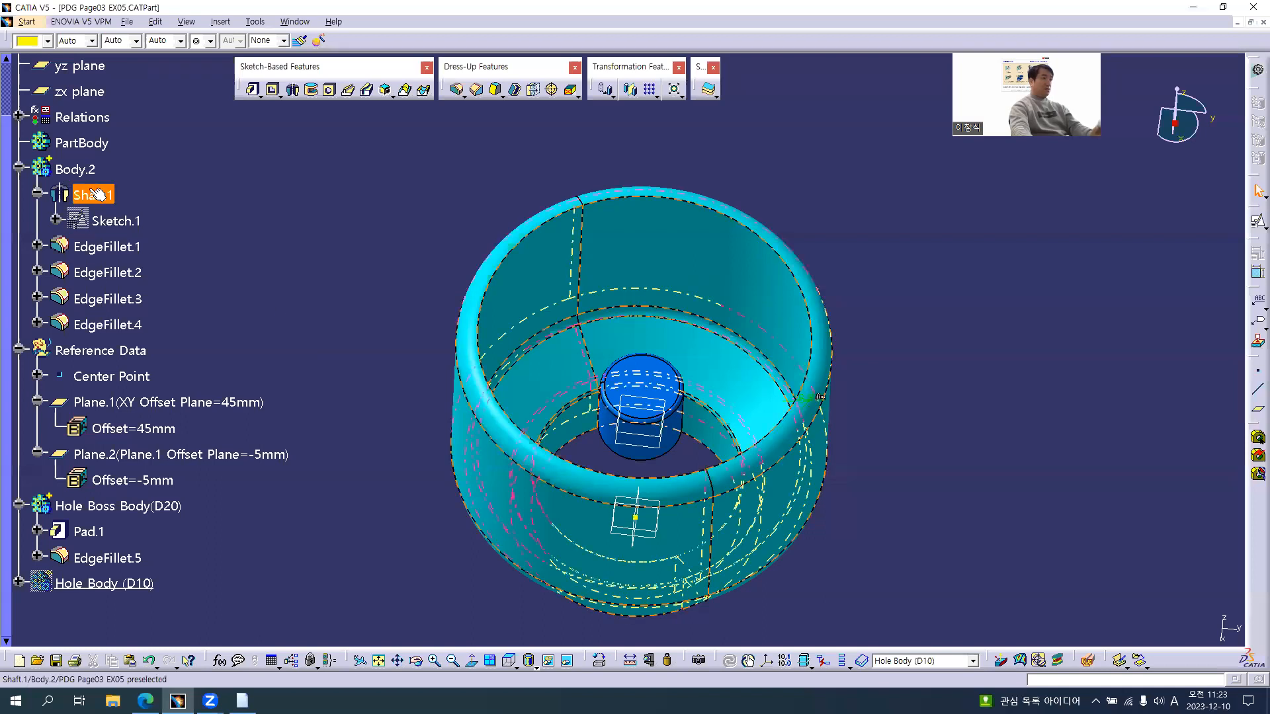
Step: Copy the sketch of the housing's shaft feature, and insert a new body named Shaft Rib Body
{"action": "left_click", "coordinate": [129, 223]}
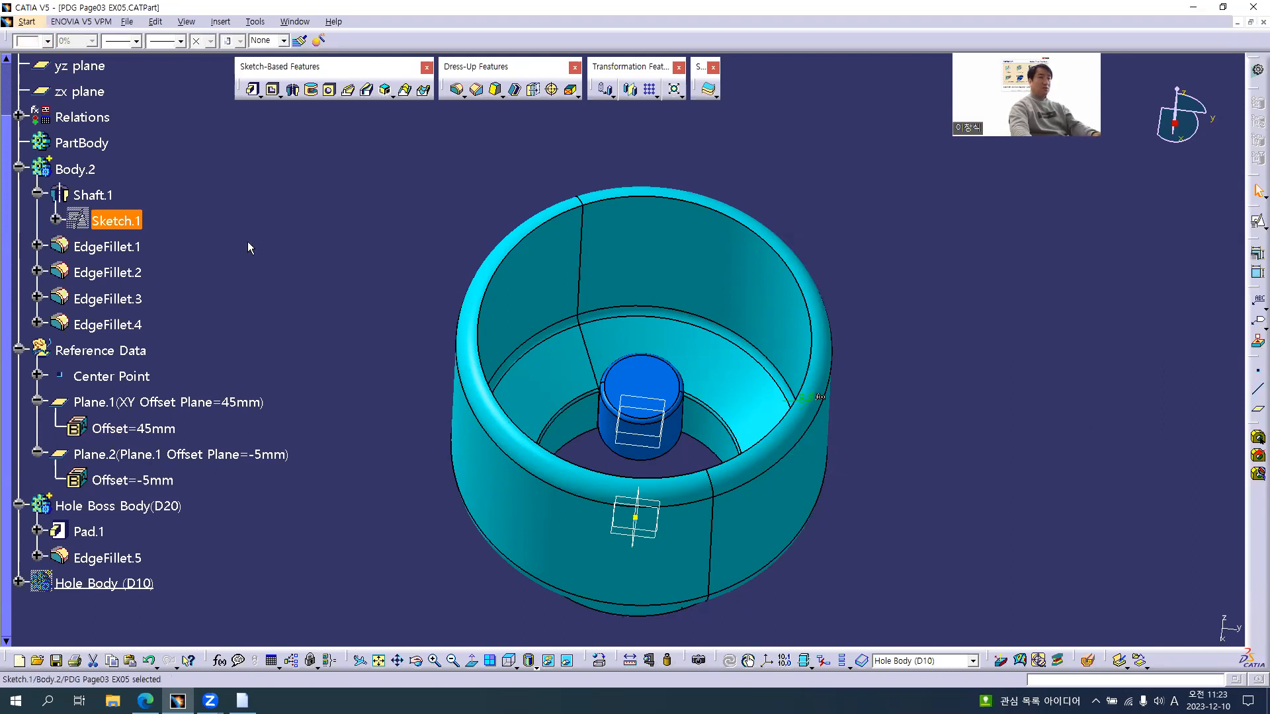
{"action": "key", "text": "alt+i"}
{"action": "key", "text": "b"}
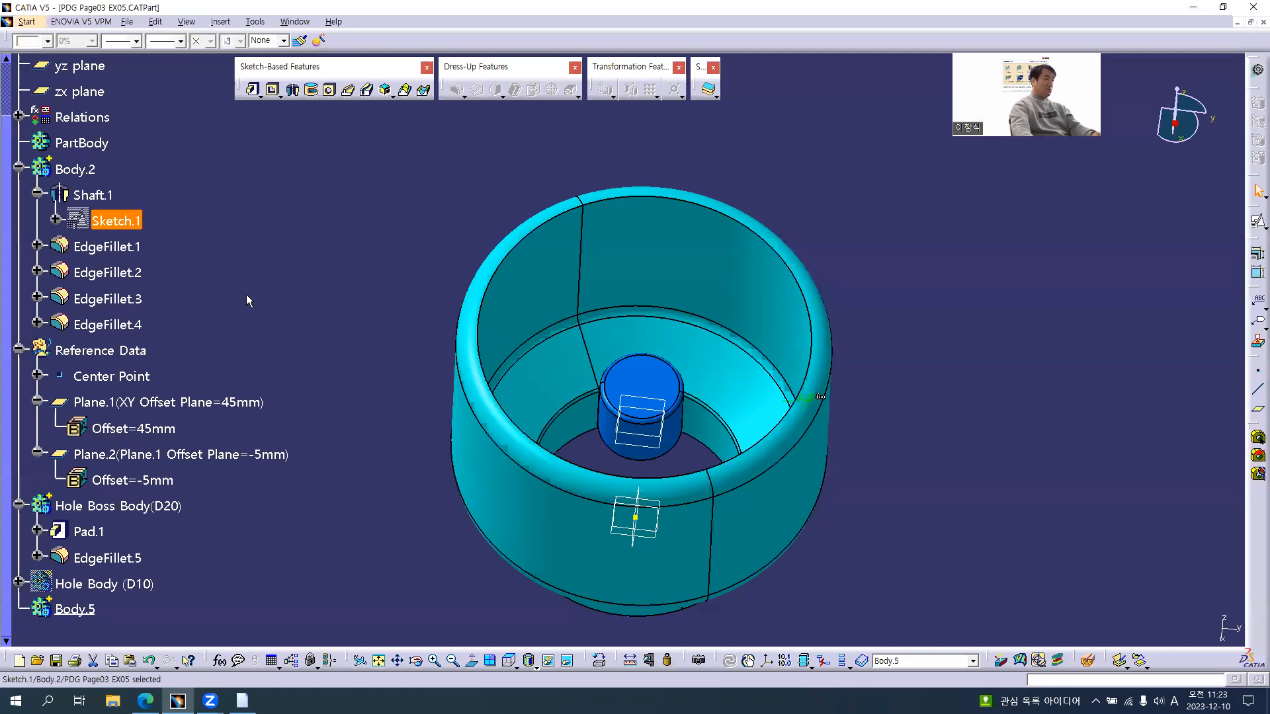
{"action": "left_click", "coordinate": [77, 608]}
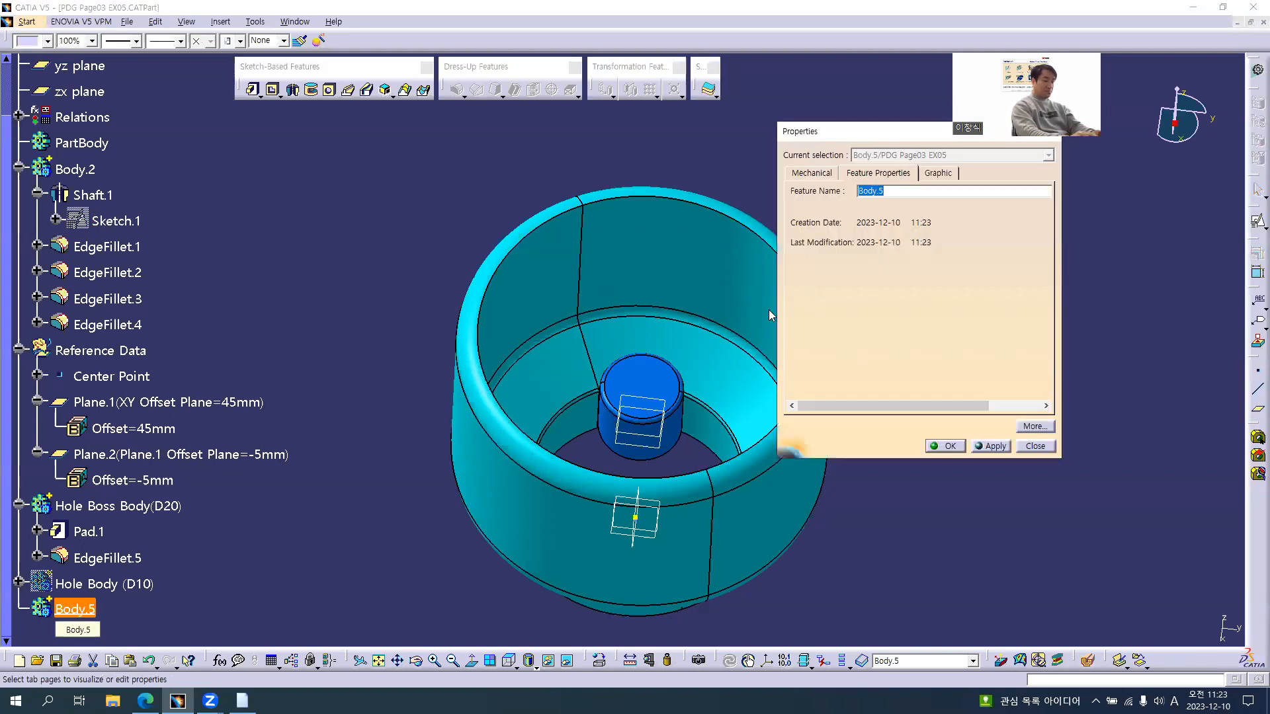
{"action": "type", "text": "Shaft Rib"}
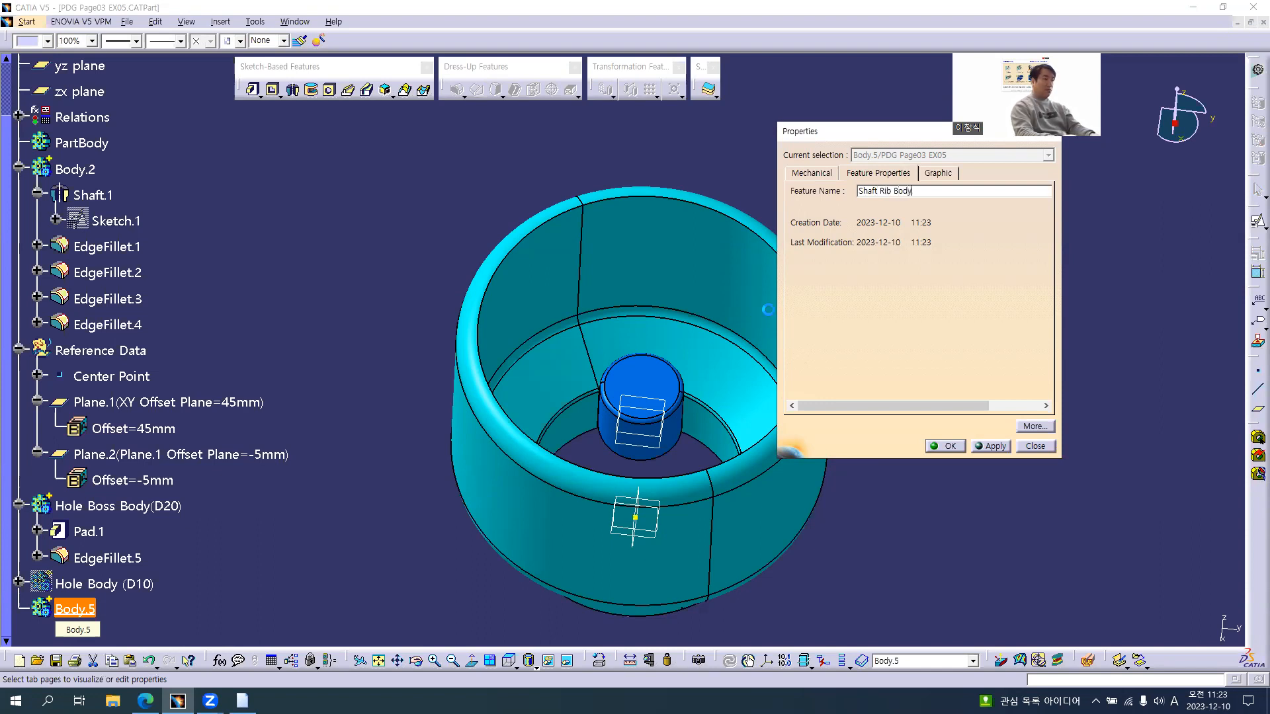
{"action": "key", "text": "Return"}
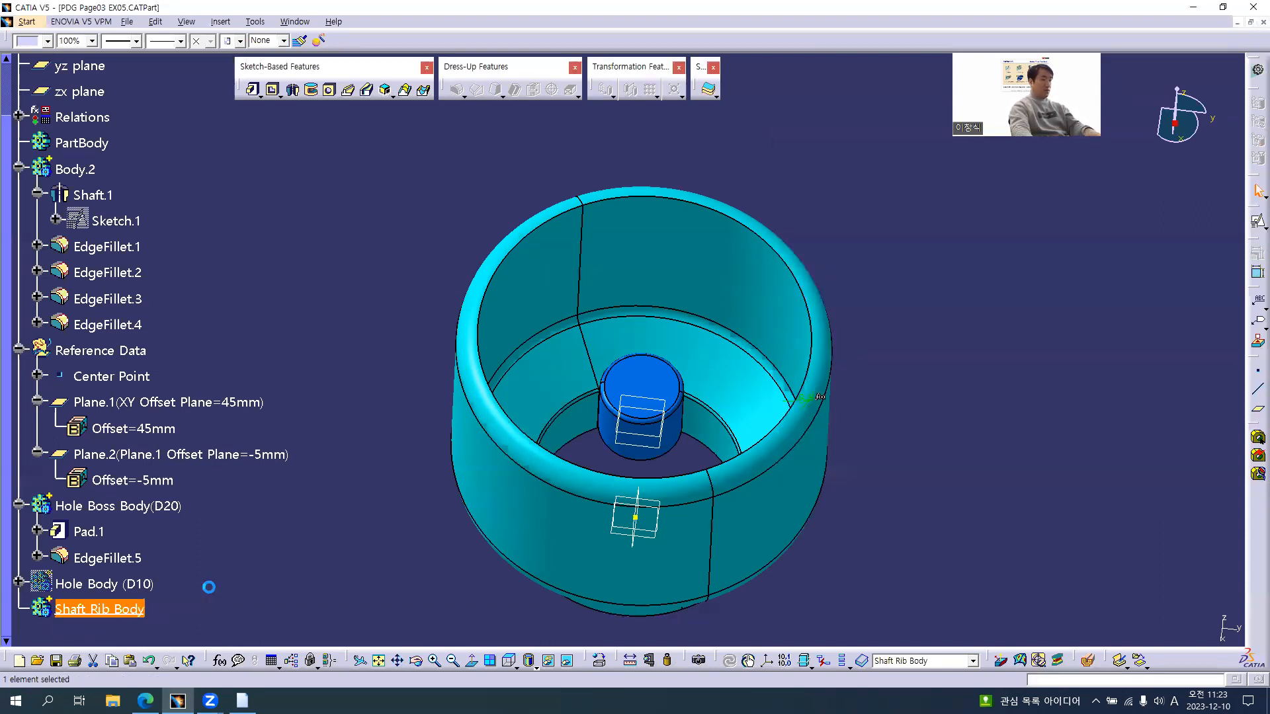
Step: Paste the copied sketch into Shaft Rib Body, open it and delete all of its geometry
{"action": "scroll", "coordinate": [209, 586], "scroll_direction": "down", "scroll_amount": 2}
{"action": "left_click", "coordinate": [19, 491]}
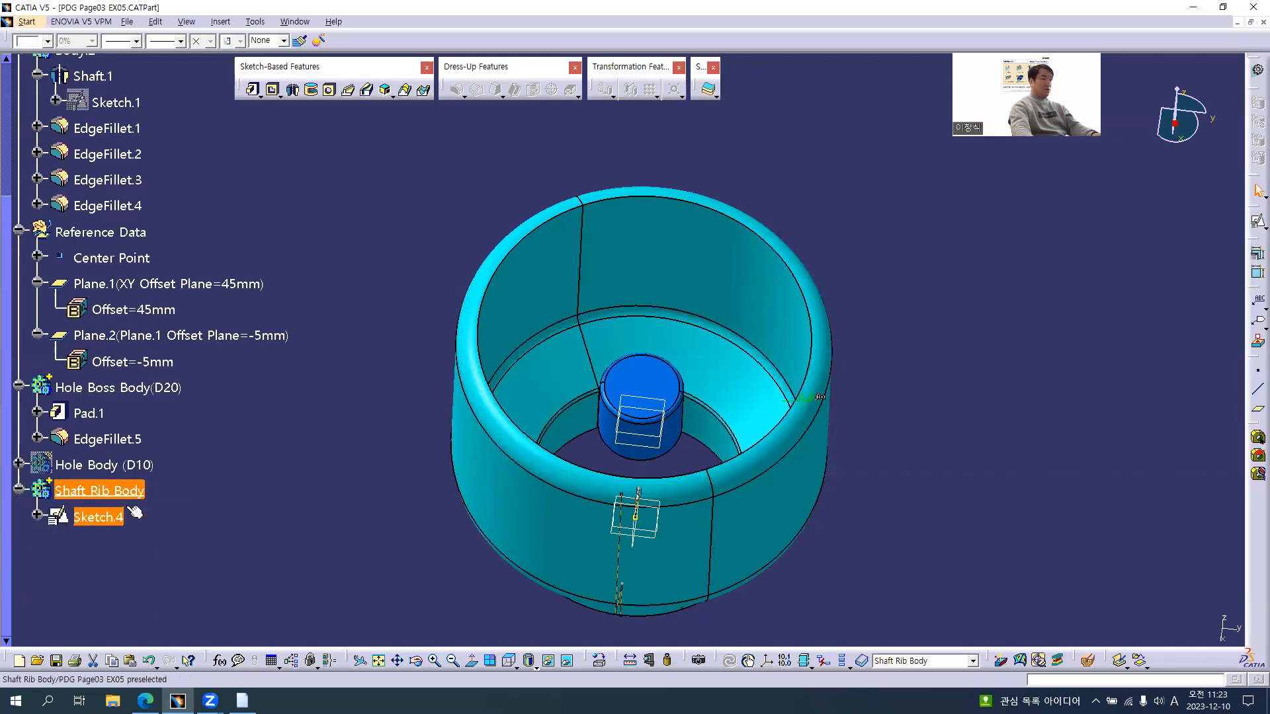
{"action": "middle_click_drag", "start_coordinate": [423, 284], "coordinate": [372, 465]}
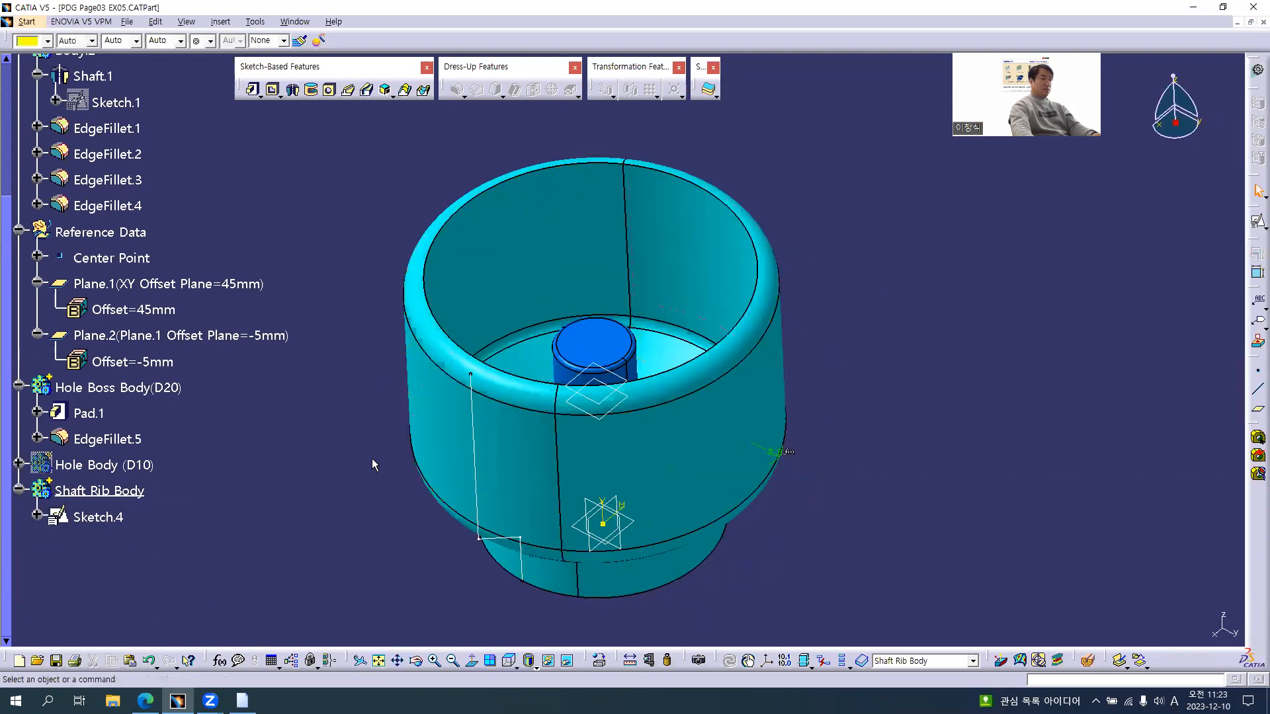
{"action": "double_click", "coordinate": [96, 517]}
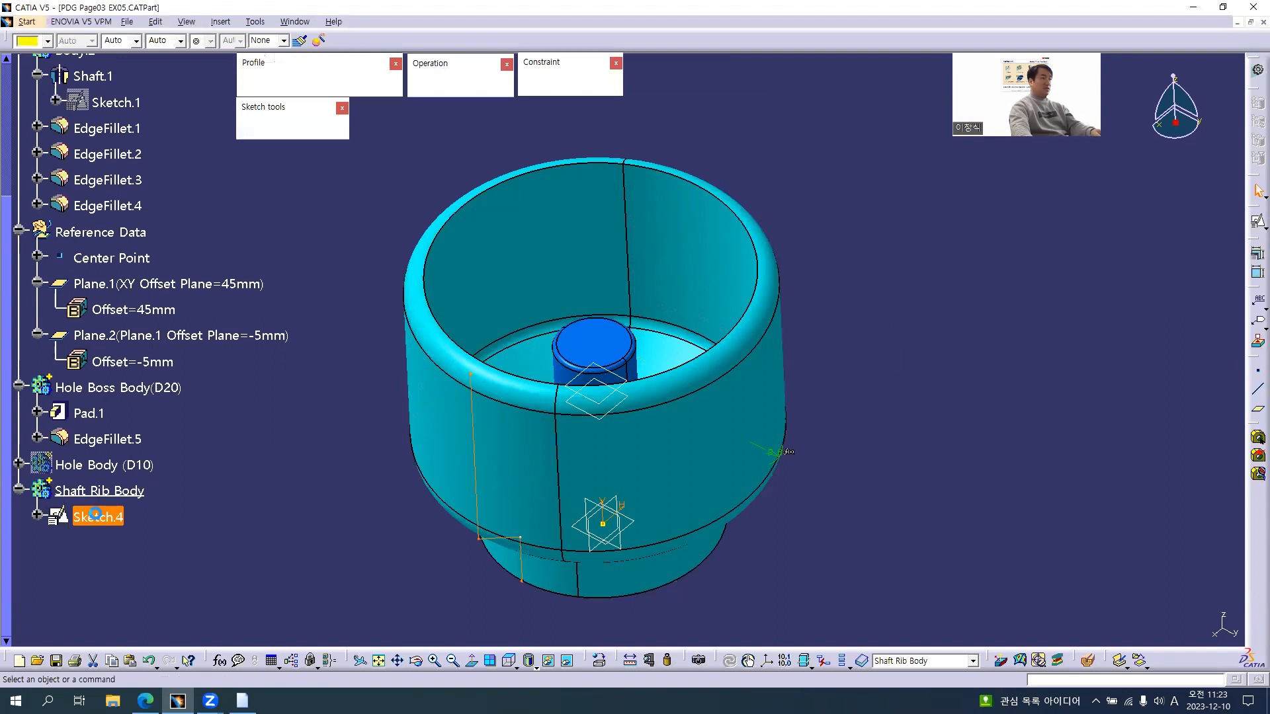
{"action": "mouse_move", "coordinate": [488, 388]}
{"action": "middle_mouse_down"}
{"action": "mouse_move", "coordinate": [728, 391]}
{"action": "mouse_move", "coordinate": [742, 413]}
{"action": "mouse_move", "coordinate": [467, 164]}
{"action": "middle_mouse_up"}
{"action": "mouse_move", "coordinate": [465, 158]}
{"action": "left_mouse_down"}
{"action": "mouse_move", "coordinate": [761, 478]}
{"action": "mouse_move", "coordinate": [849, 601]}
{"action": "left_mouse_up"}
{"action": "key", "text": "Delete"}
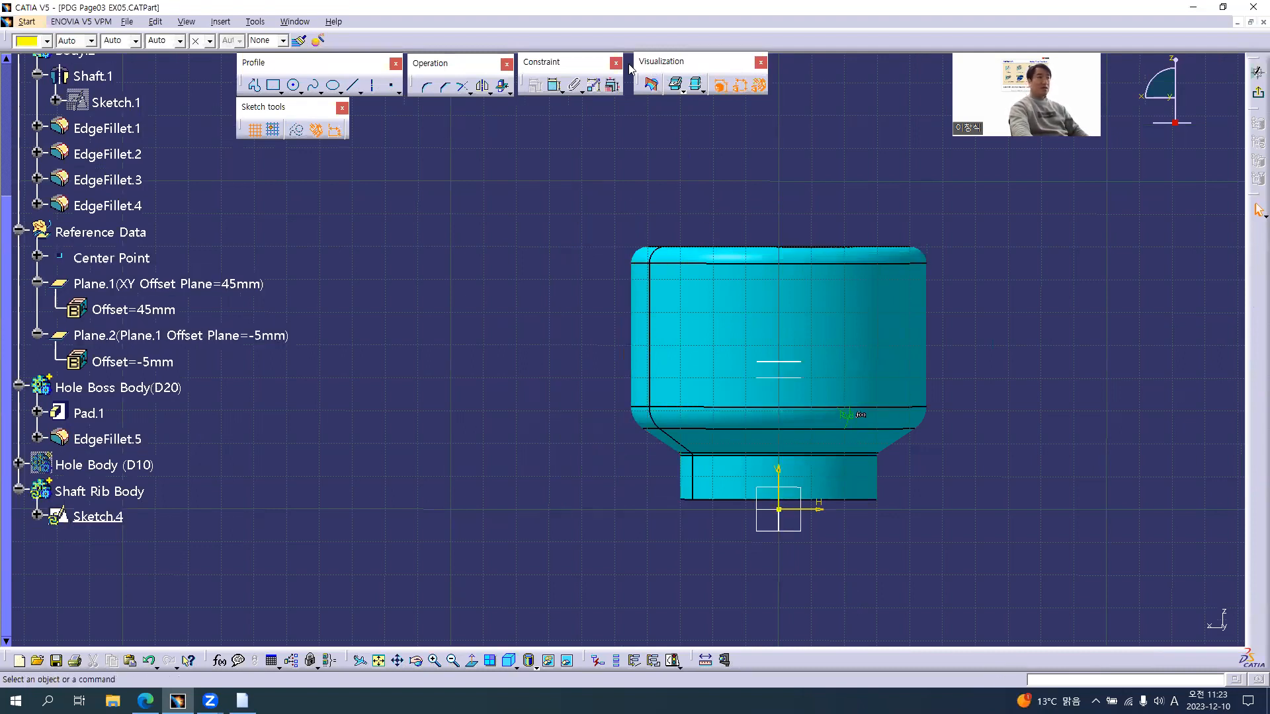
Step: Cut the part by the sketch plane and sketch a closed four-sided rib profile between the housing's inner wall and the hub, about 70 mm high at its outer corner
{"action": "left_click", "coordinate": [651, 89]}
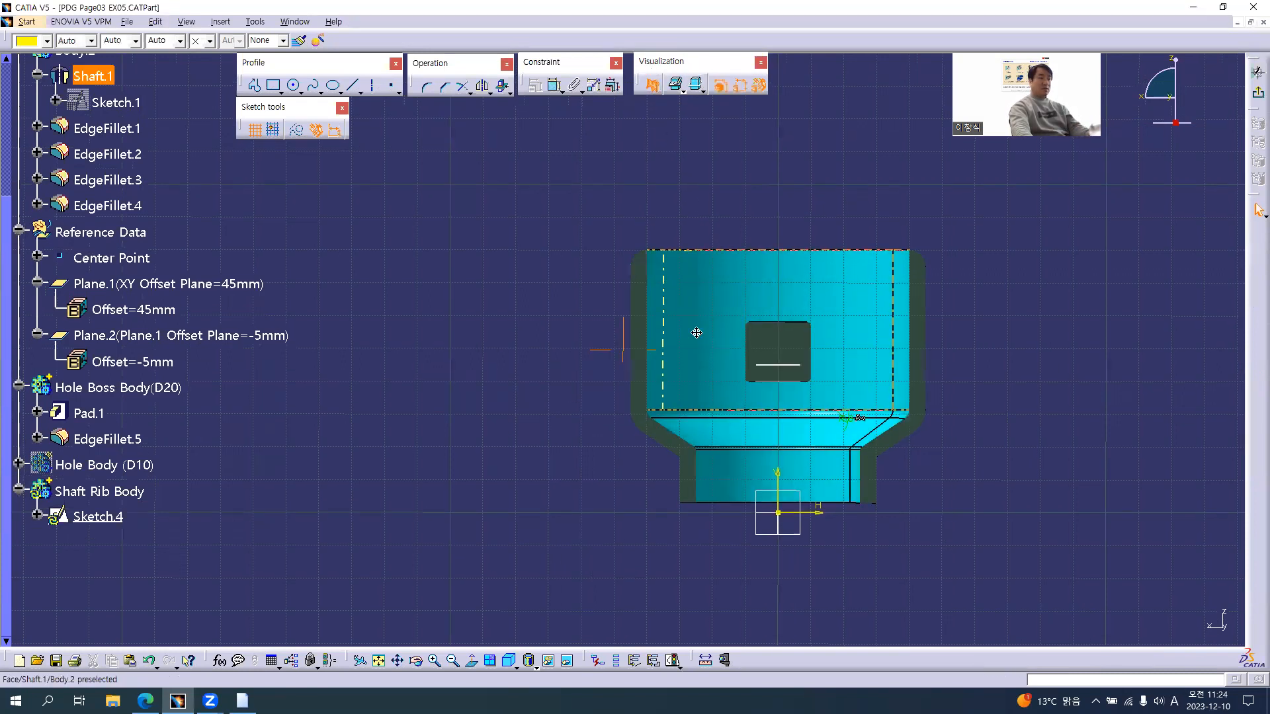
{"action": "middle_click_drag", "start_coordinate": [676, 288], "coordinate": [449, 269]}
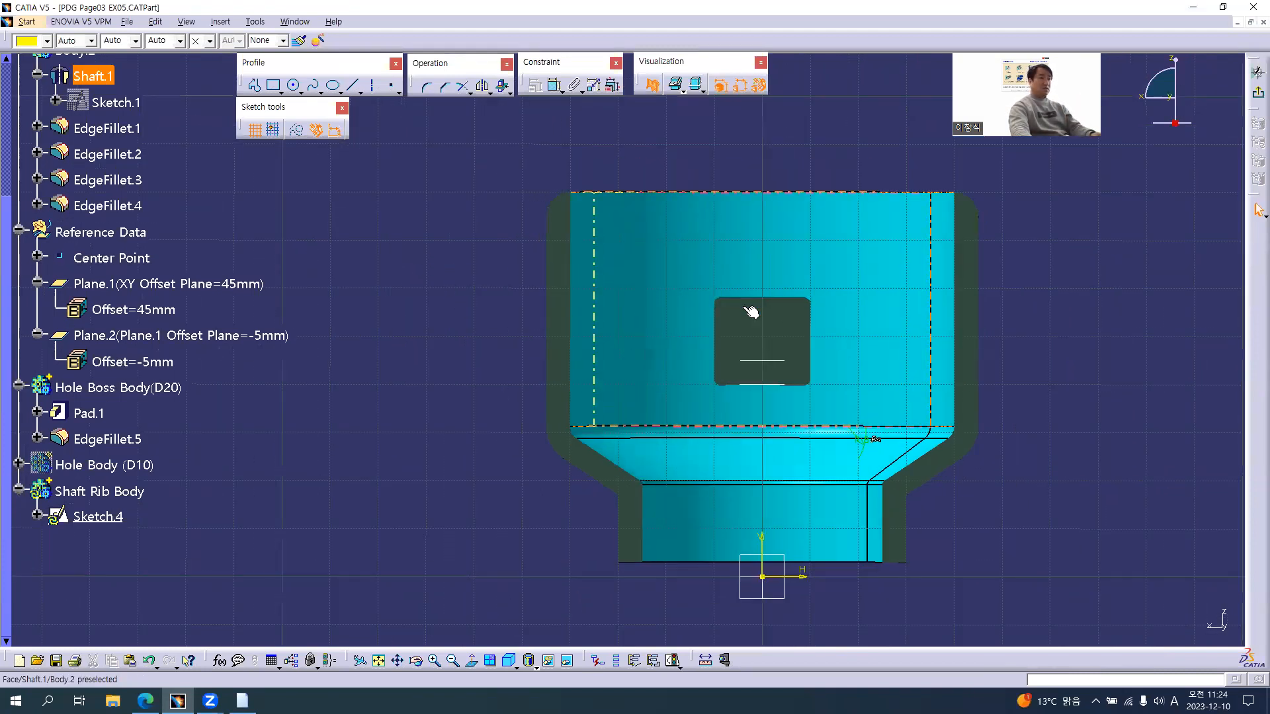
{"action": "key", "text": "alt+Tab"}
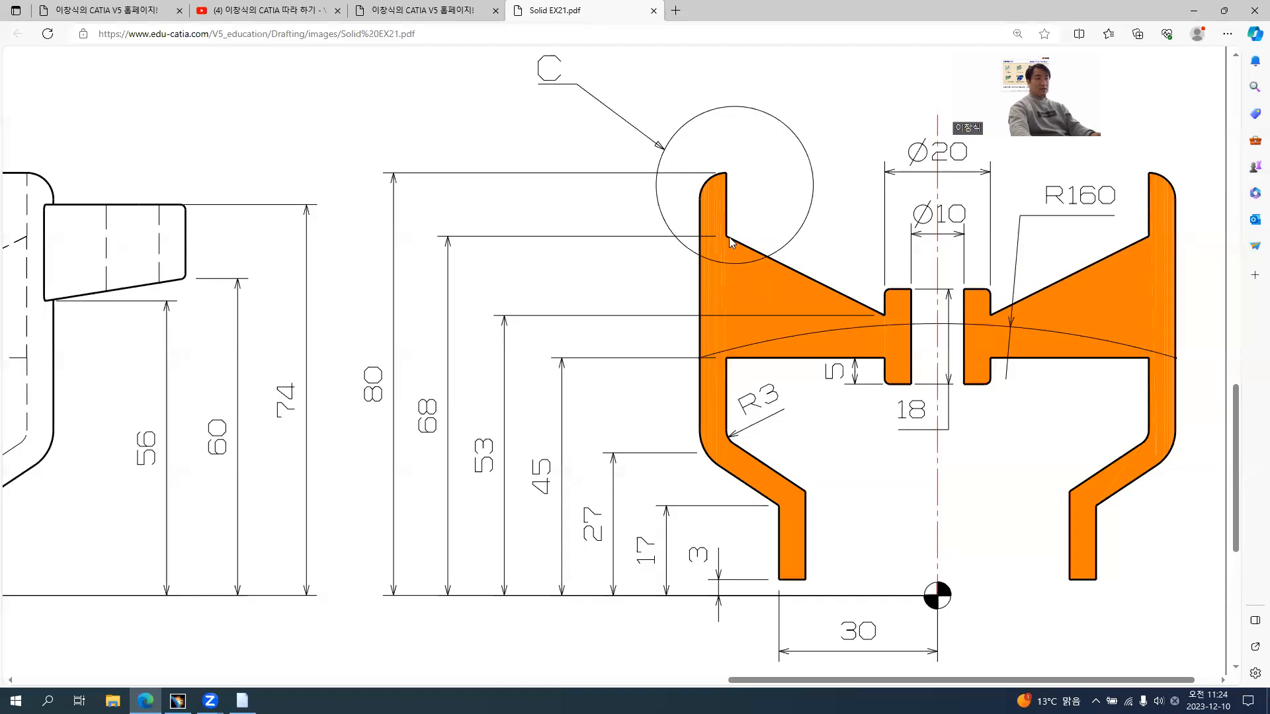
{"action": "key", "text": "alt+Tab"}
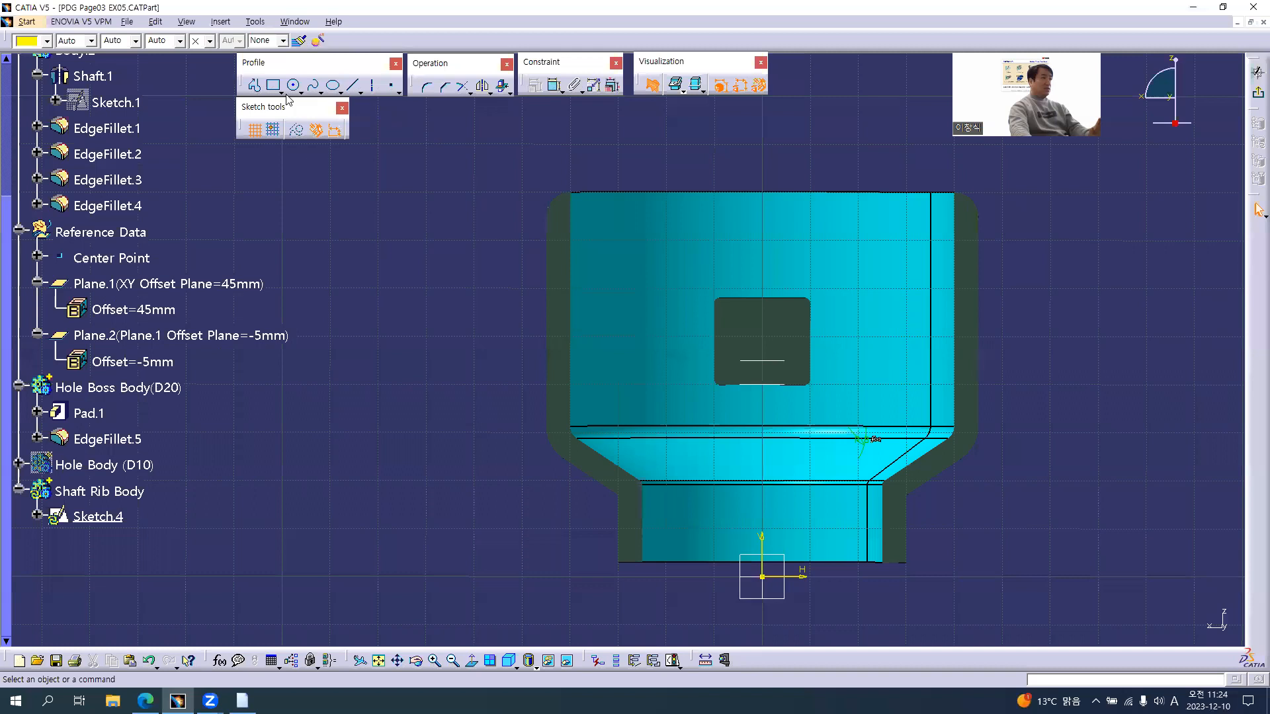
{"action": "left_click", "coordinate": [254, 84]}
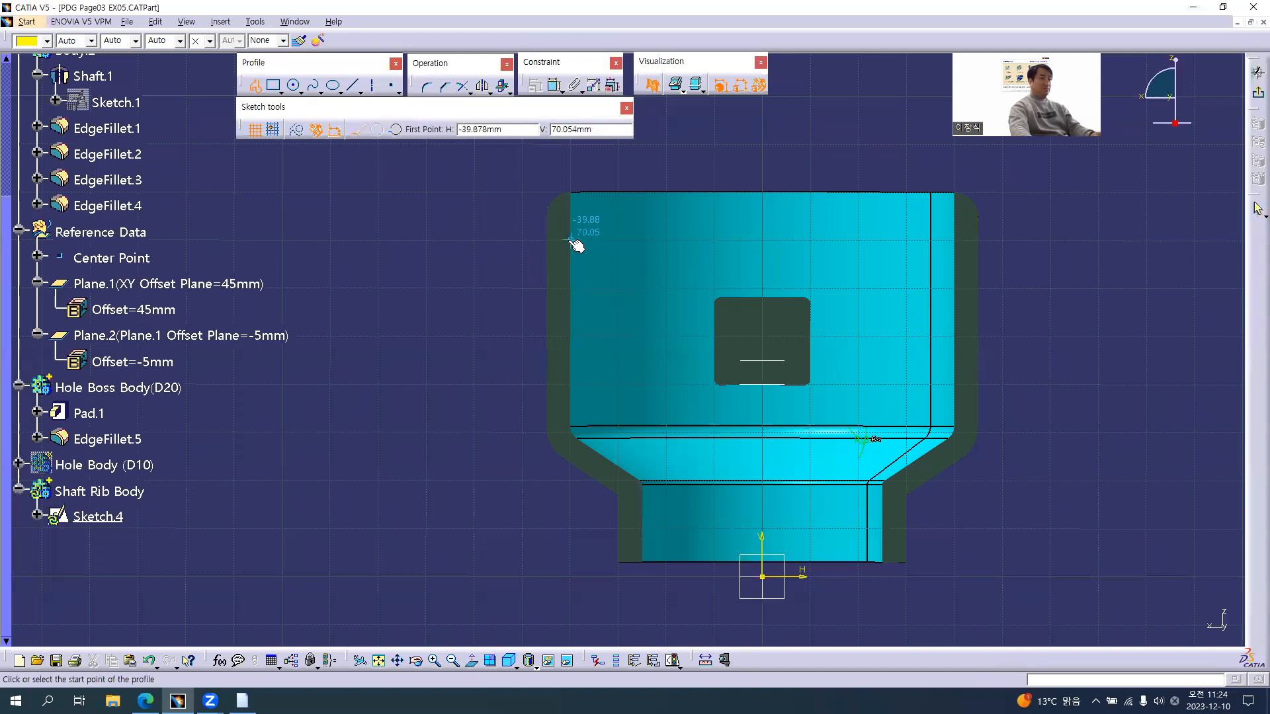
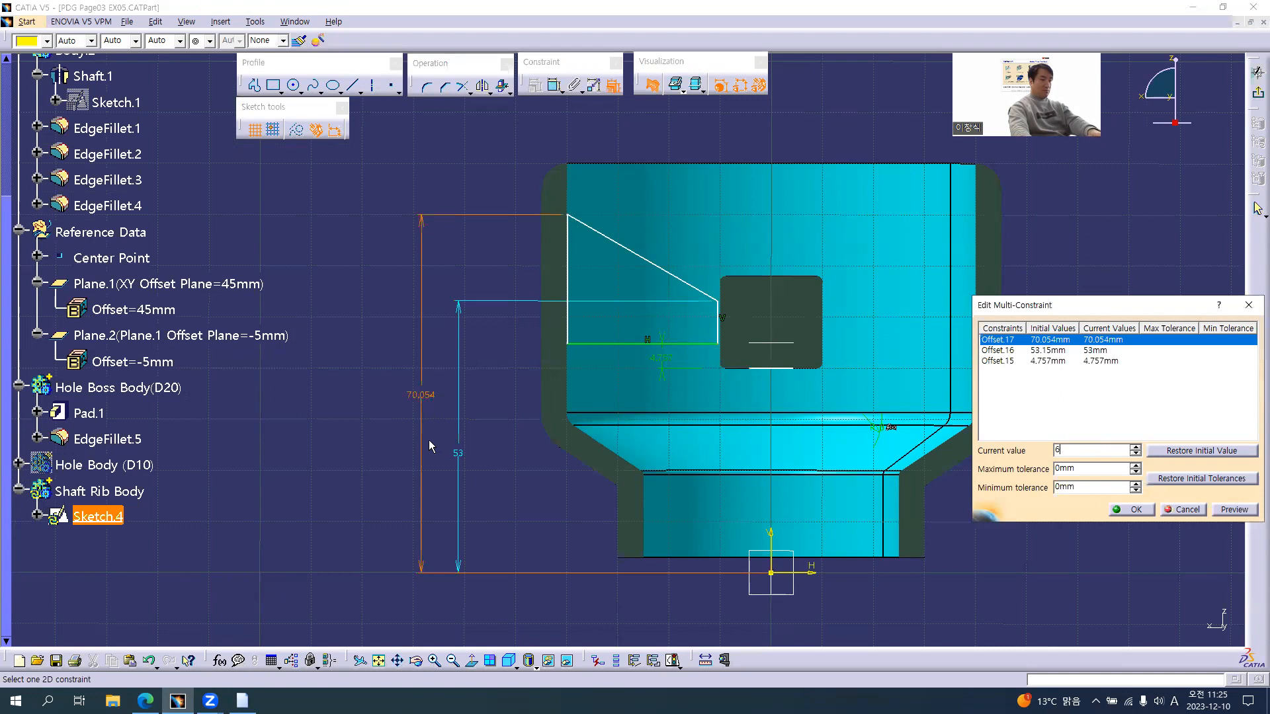
Step: Set the heights of the profile's upper corners to 68 mm and 53 mm, and delete the bottom line's offset constraint
{"action": "left_click", "coordinate": [1135, 513]}
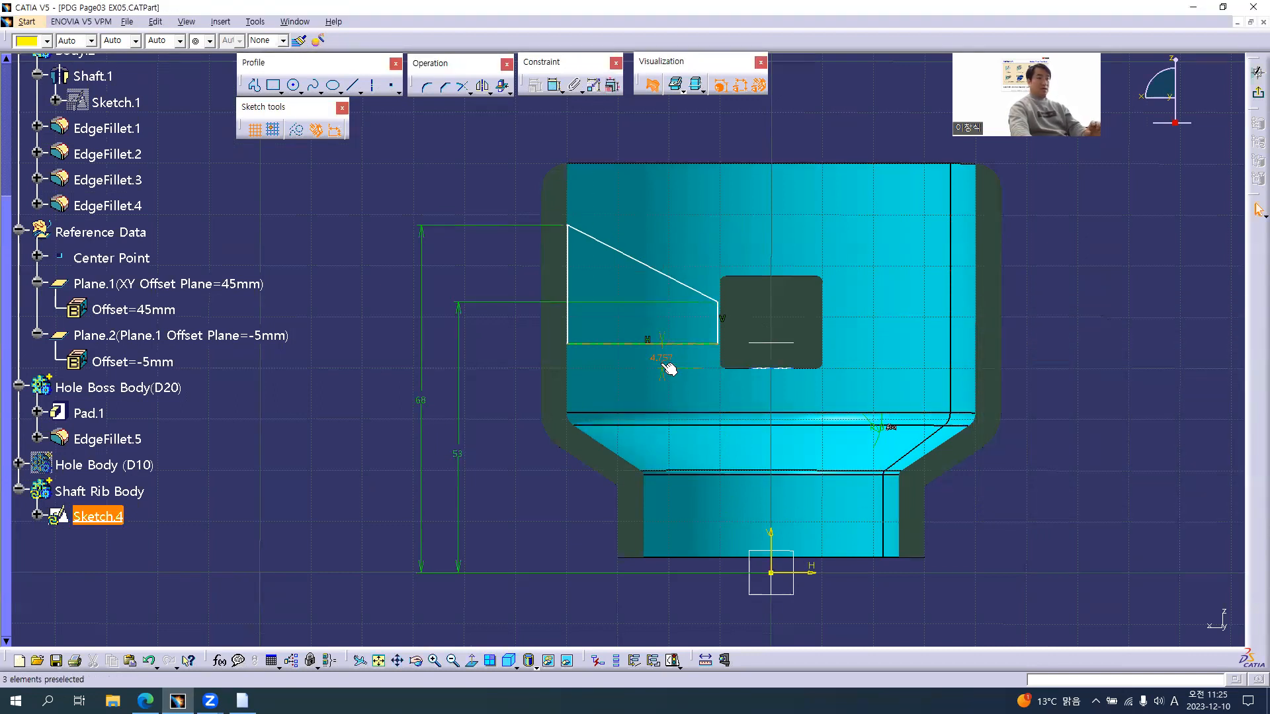
{"action": "left_click_drag", "start_coordinate": [669, 370], "coordinate": [667, 367]}
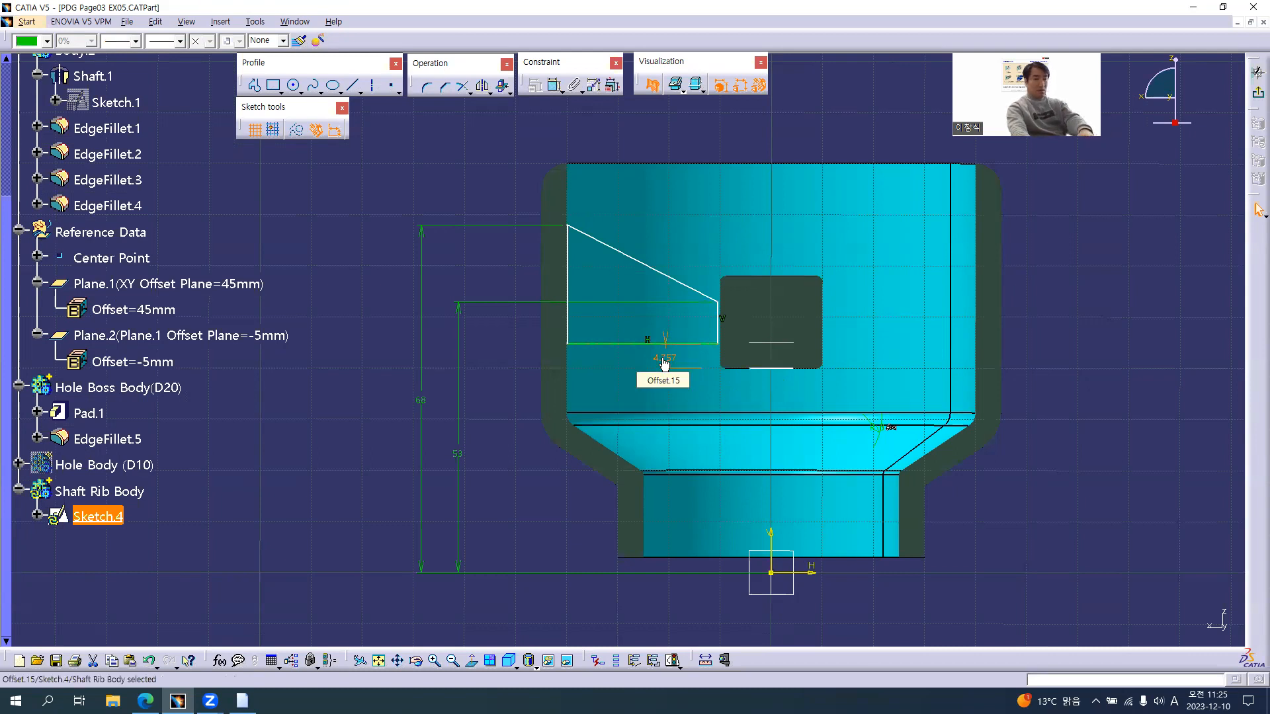
{"action": "key", "text": "Delete"}
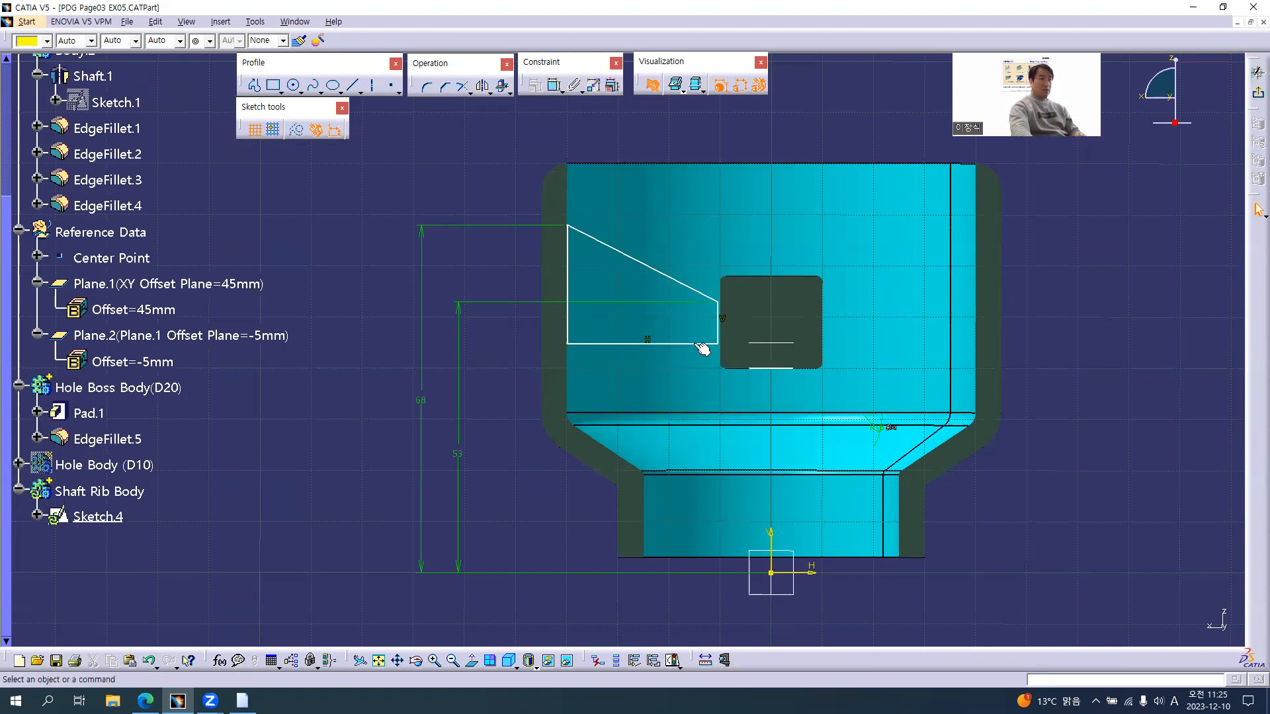
Step: Constrain the rib profile's bottom line to be coincident with the 45 mm offset plane
{"action": "left_click", "coordinate": [701, 345]}
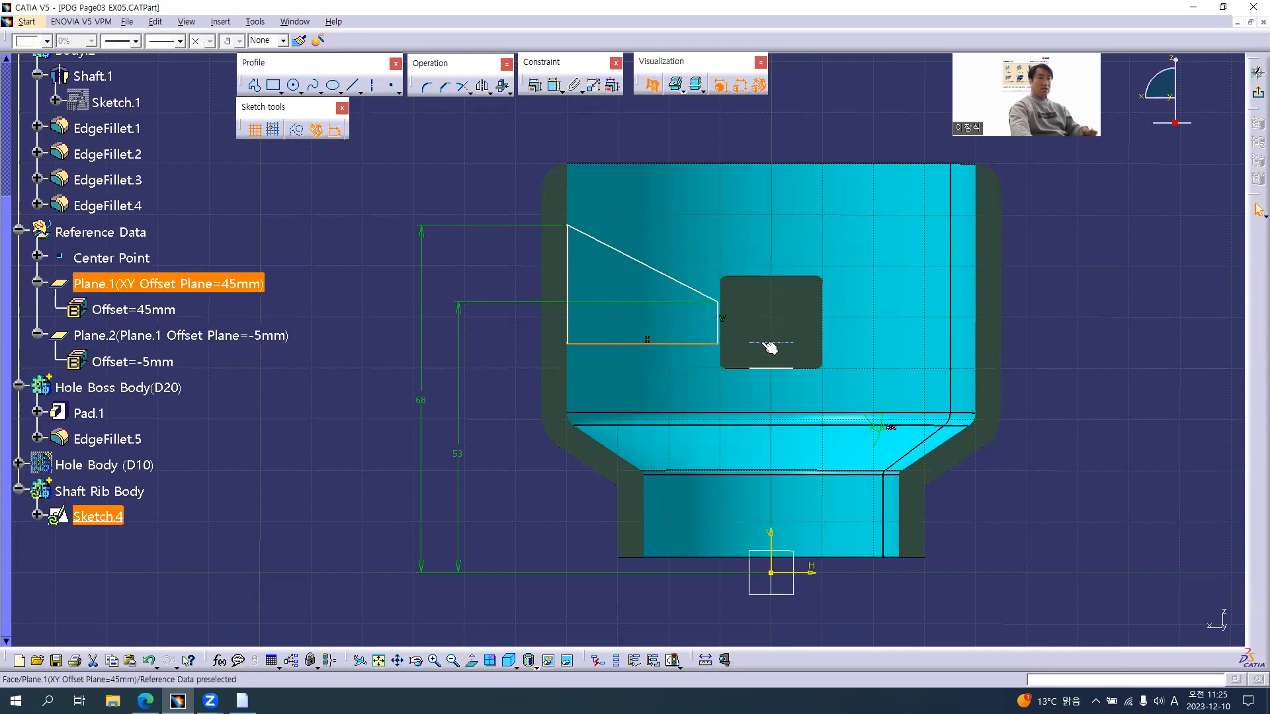
{"action": "left_click", "coordinate": [553, 86]}
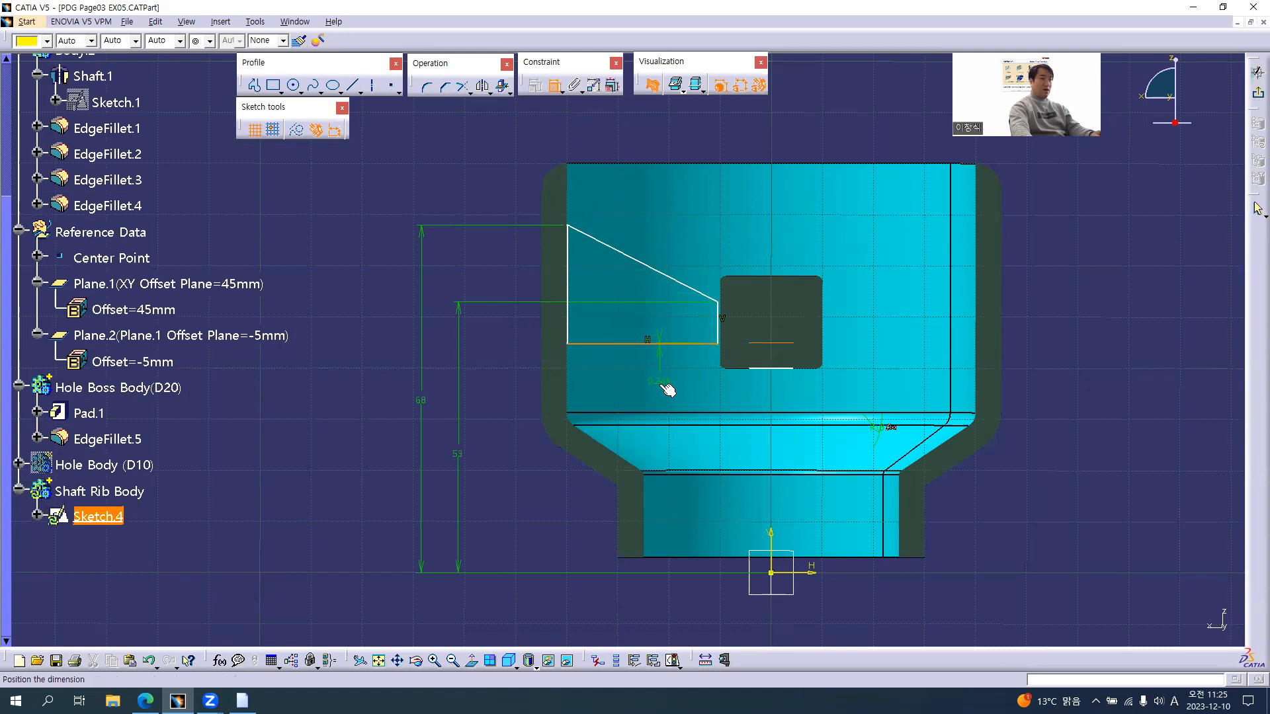
{"action": "right_click", "coordinate": [661, 385]}
{"action": "left_click", "coordinate": [708, 555]}
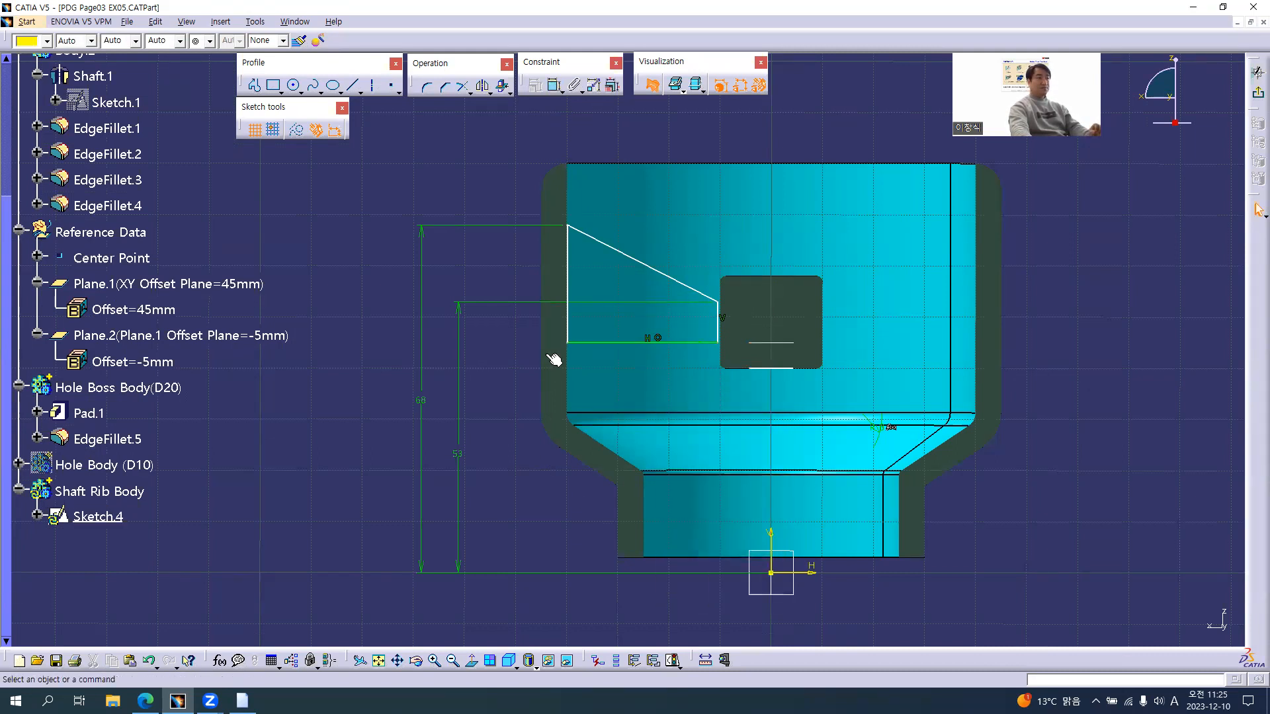
Step: Shift the rib profile's outer and inner vertical lines slightly sideways to test their remaining freedom
{"action": "left_click", "coordinate": [567, 267]}
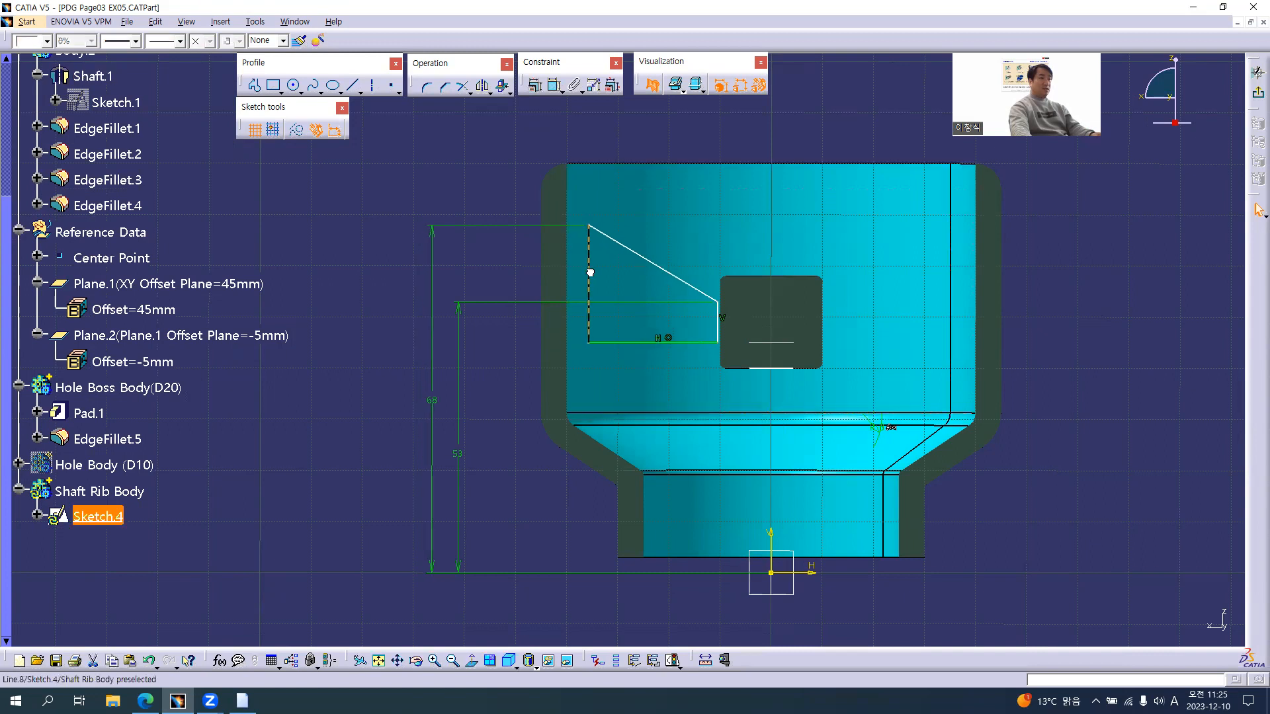
{"action": "left_click", "coordinate": [720, 326]}
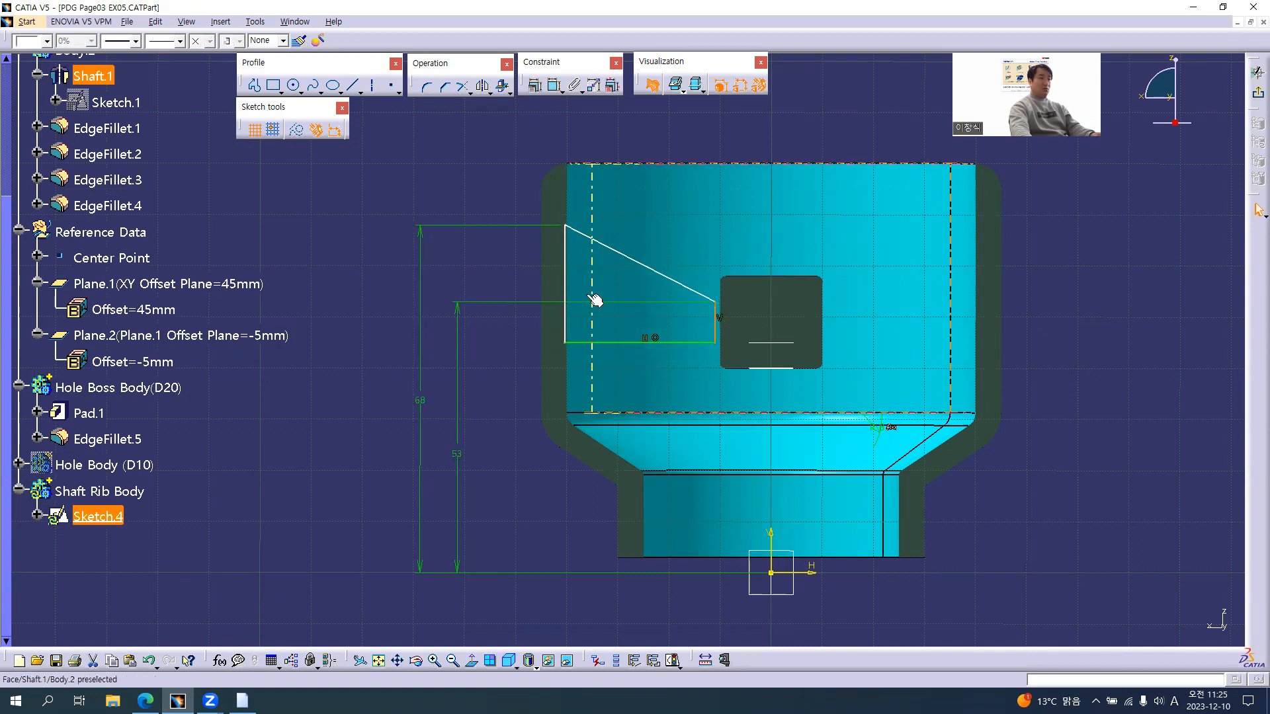
{"action": "mouse_move", "coordinate": [566, 275]}
{"action": "left_mouse_down"}
{"action": "mouse_move", "coordinate": [580, 277]}
{"action": "mouse_move", "coordinate": [570, 280]}
{"action": "left_mouse_up"}
{"action": "left_click", "coordinate": [496, 267]}
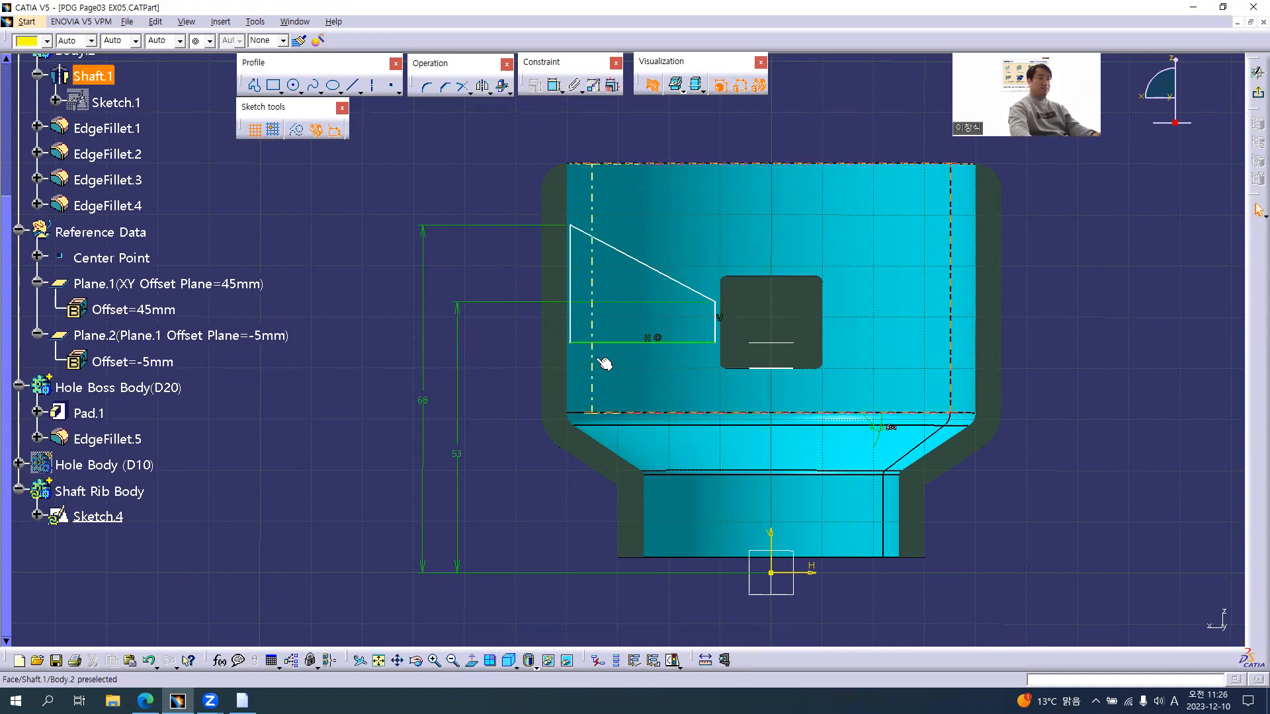
Step: Check the section drawing again and dimension the rib profile's inner vertical line from the vertical axis, placing the dimension above the part
{"action": "middle_click_drag", "start_coordinate": [545, 334], "coordinate": [513, 315]}
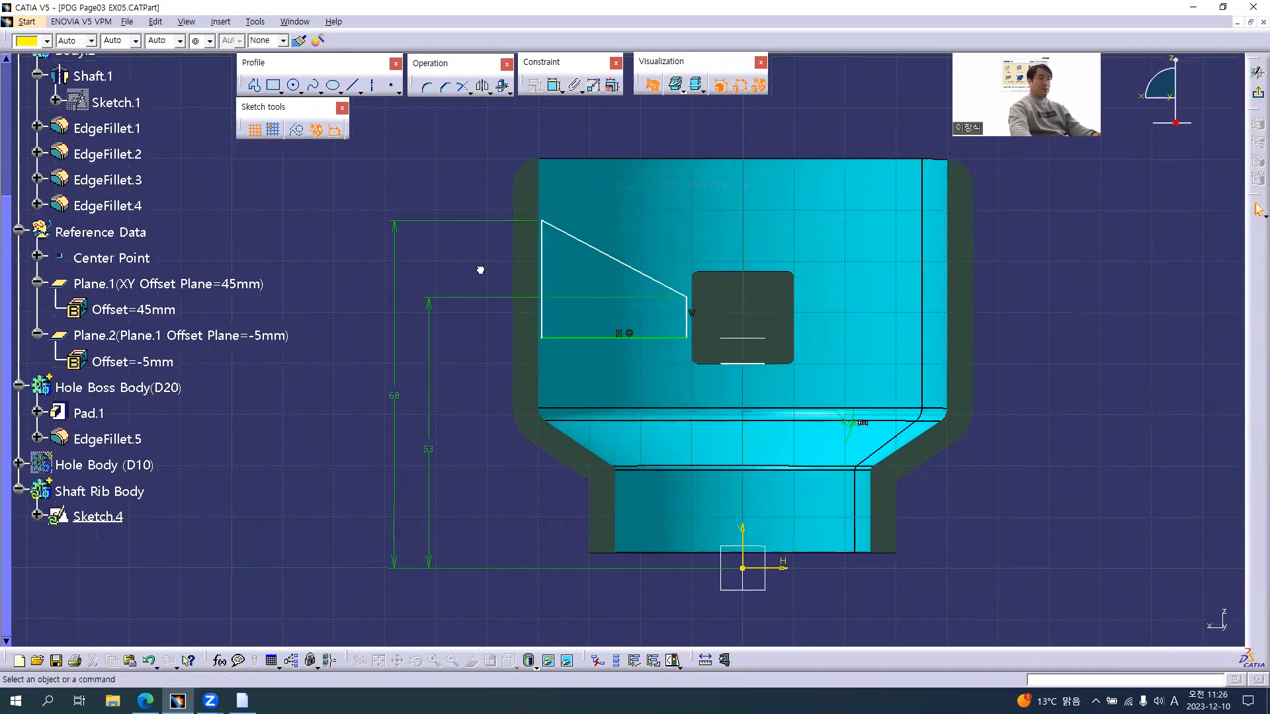
{"action": "key", "text": "alt+Tab"}
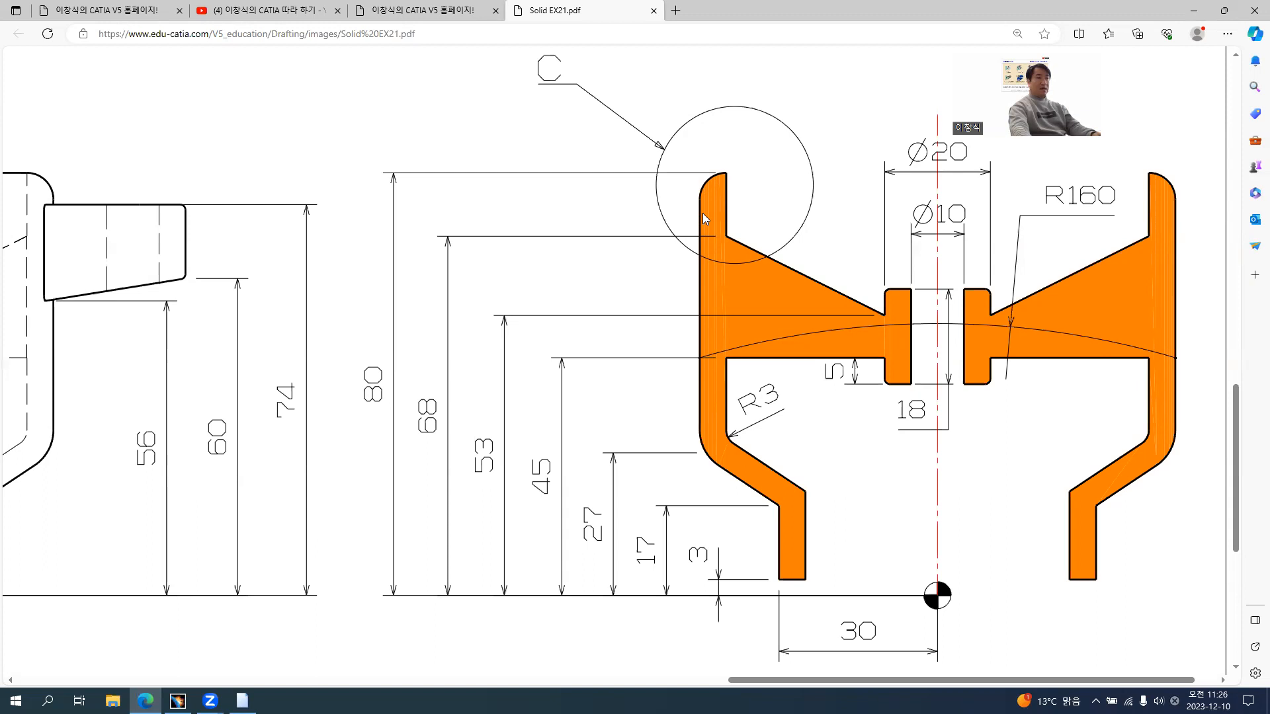
{"action": "key", "text": "alt+Tab"}
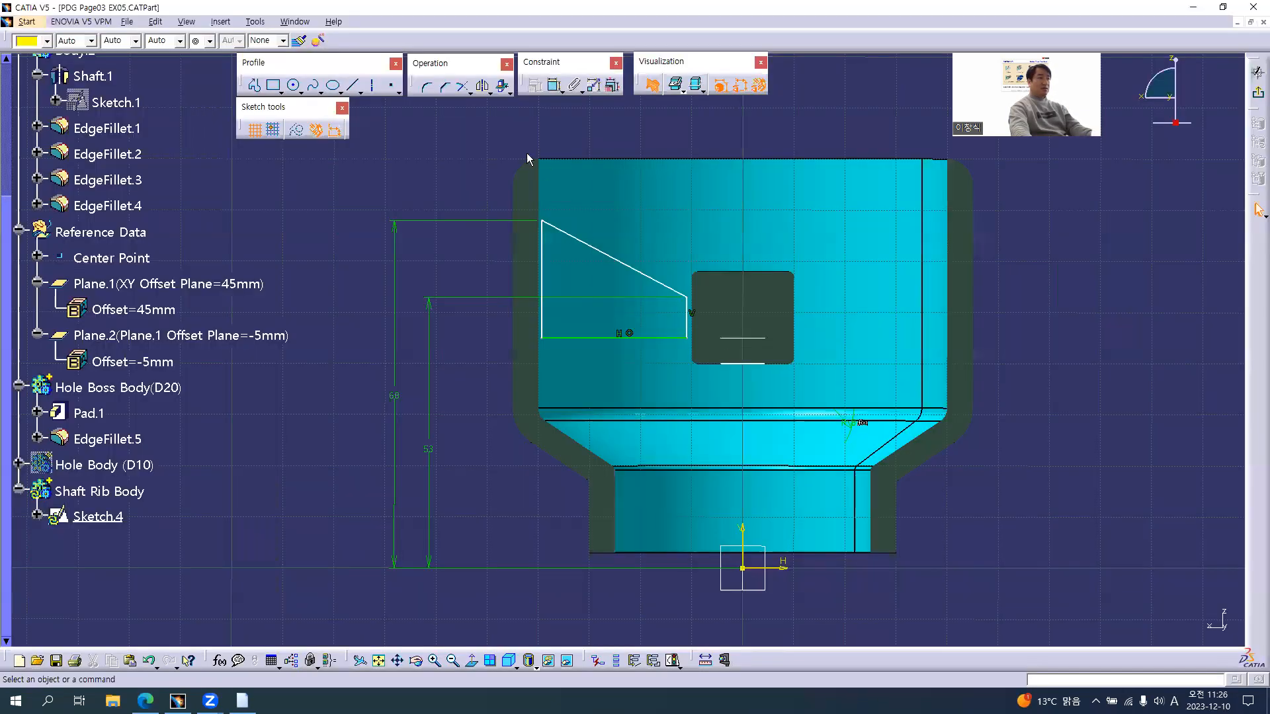
{"action": "left_click", "coordinate": [553, 85]}
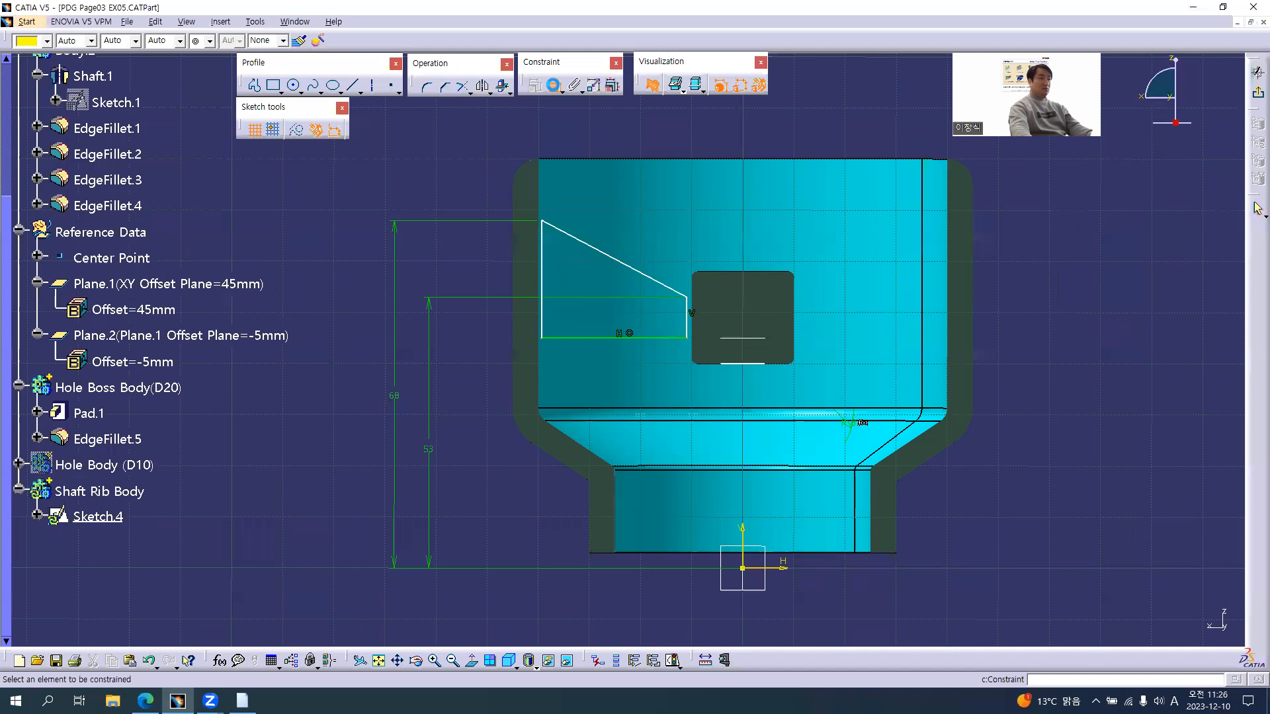
{"action": "left_click", "coordinate": [686, 321]}
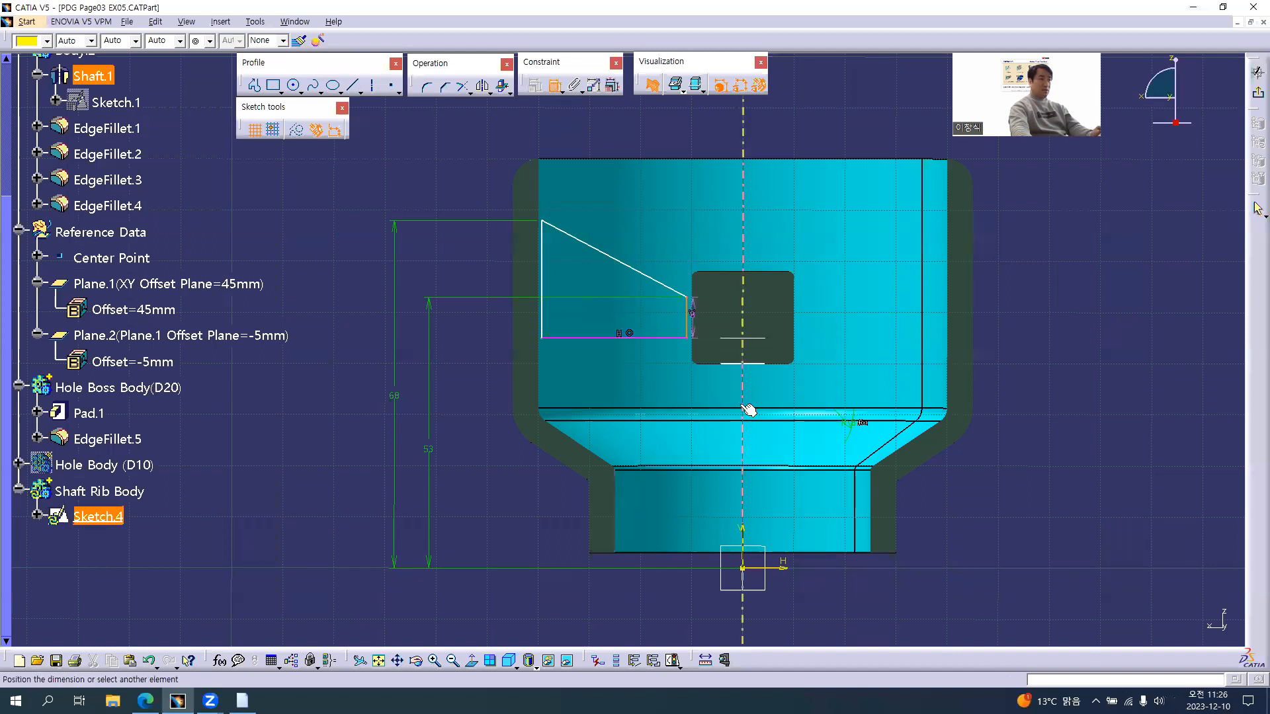
{"action": "left_click", "coordinate": [745, 537]}
{"action": "middle_click_drag", "start_coordinate": [708, 188], "coordinate": [704, 256]}
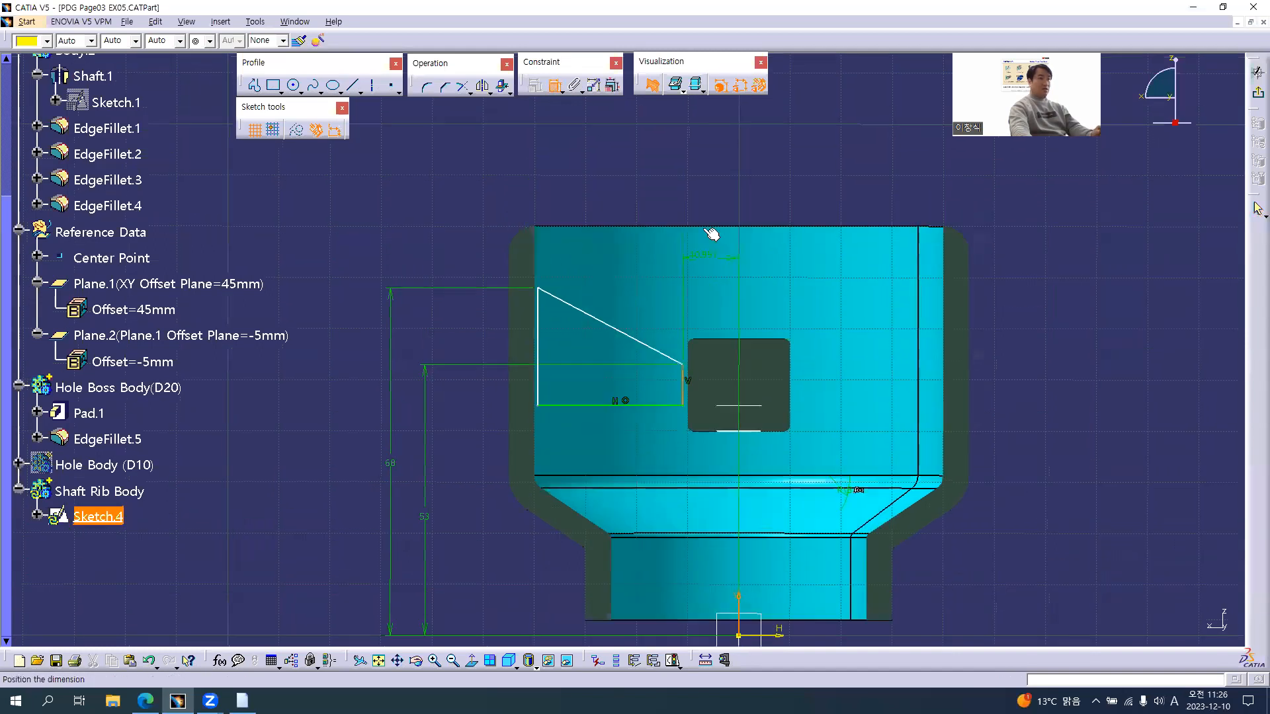
{"action": "left_click", "coordinate": [711, 196]}
{"action": "middle_click_drag", "start_coordinate": [765, 391], "coordinate": [761, 314]}
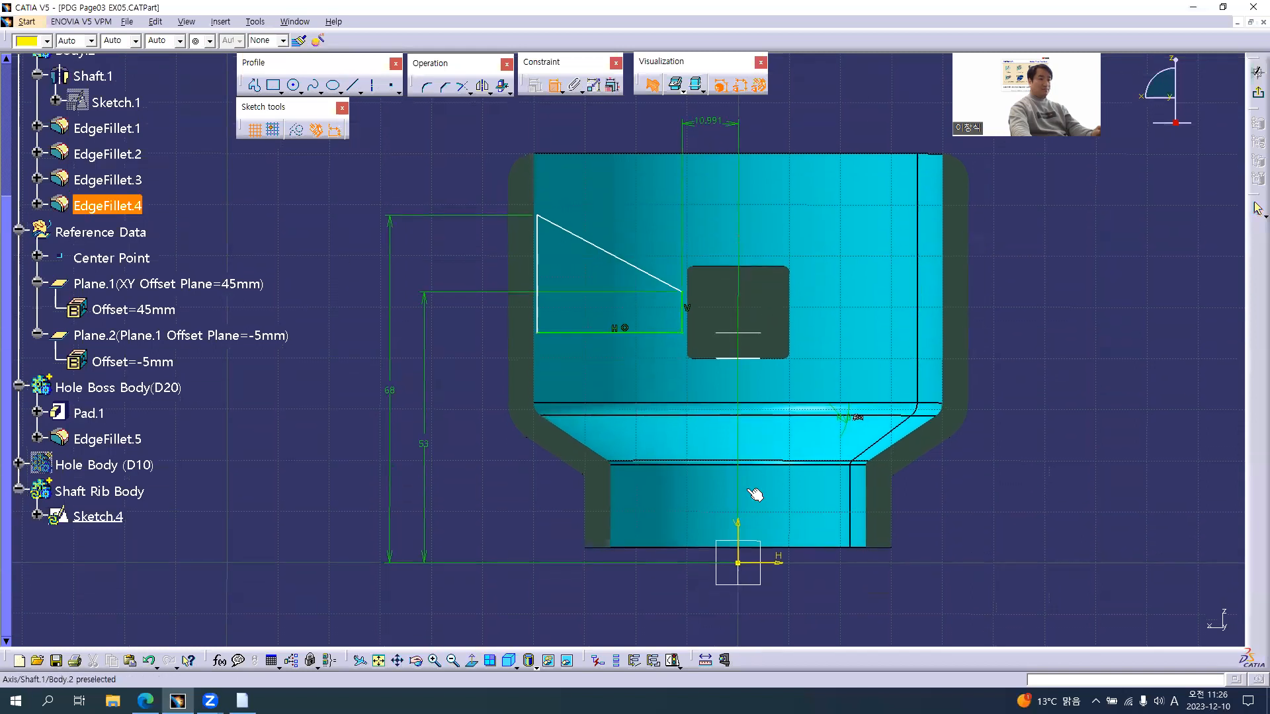
Step: Dimension the rib profile's outer vertical line from the vertical axis, placing the dimension above the part
{"action": "left_click", "coordinate": [739, 533]}
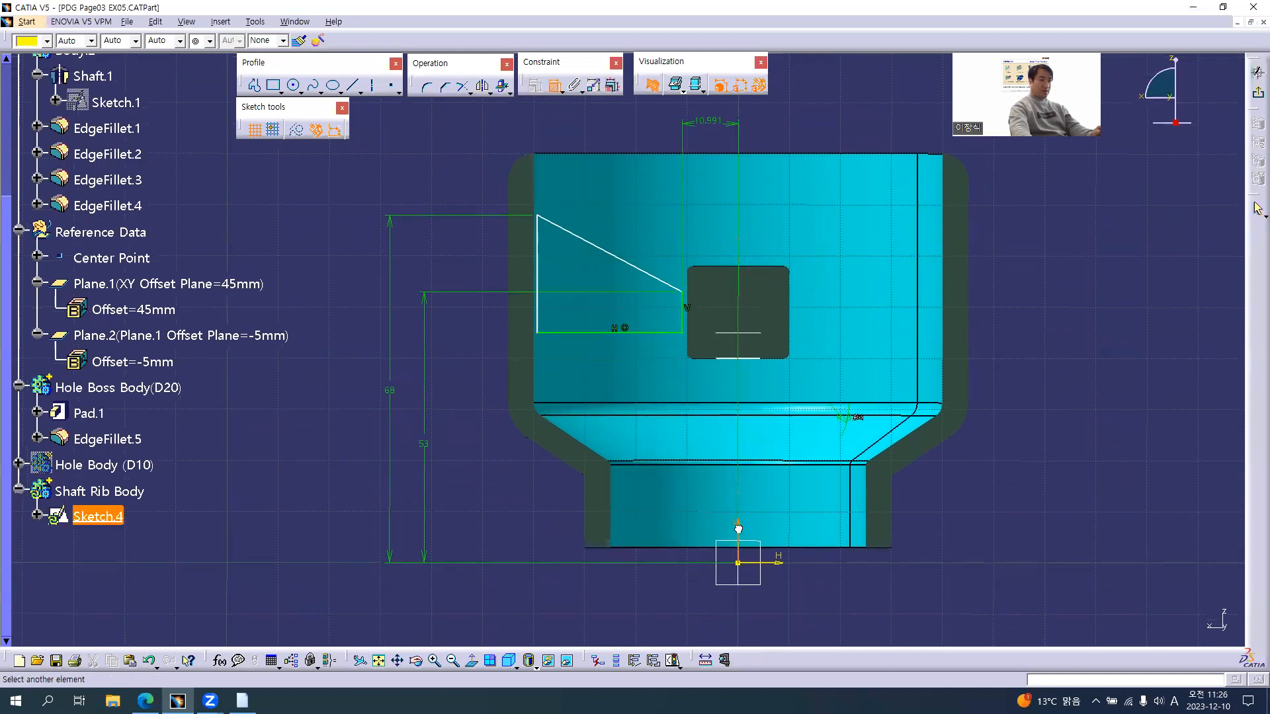
{"action": "left_click", "coordinate": [546, 257]}
{"action": "middle_click_drag", "start_coordinate": [596, 198], "coordinate": [599, 263]}
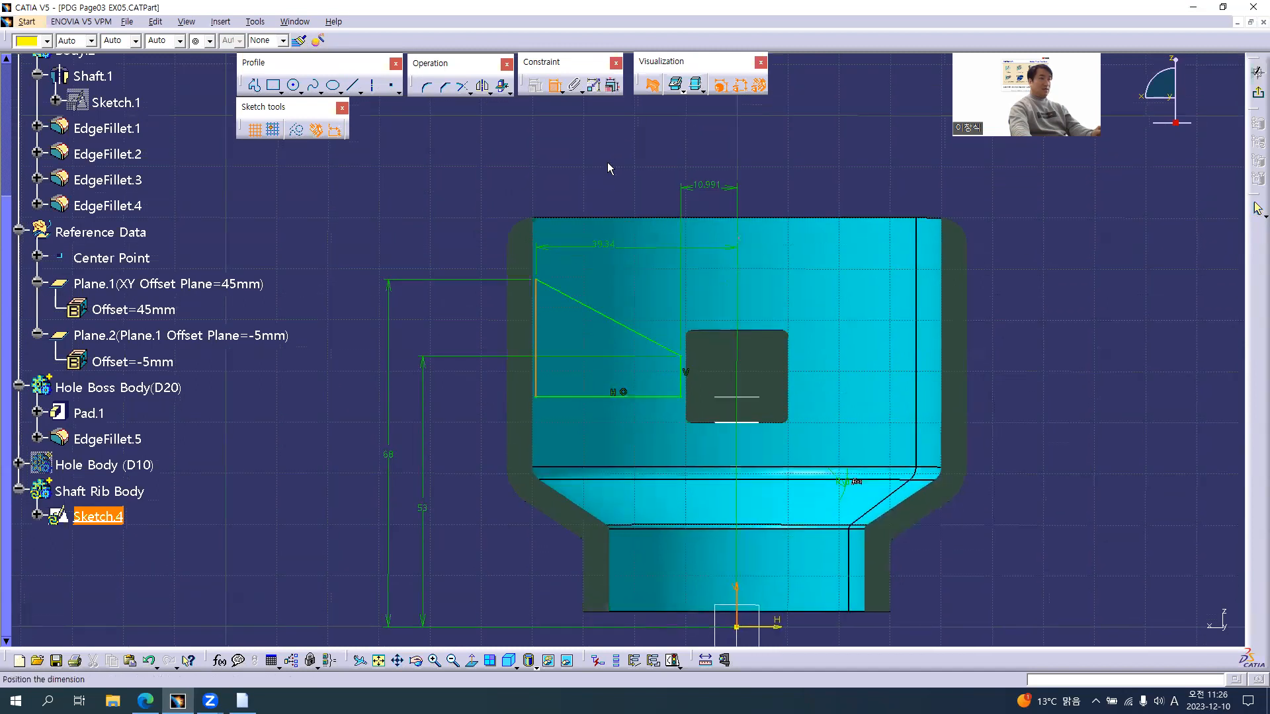
{"action": "left_click", "coordinate": [623, 149]}
{"action": "left_click", "coordinate": [555, 86]}
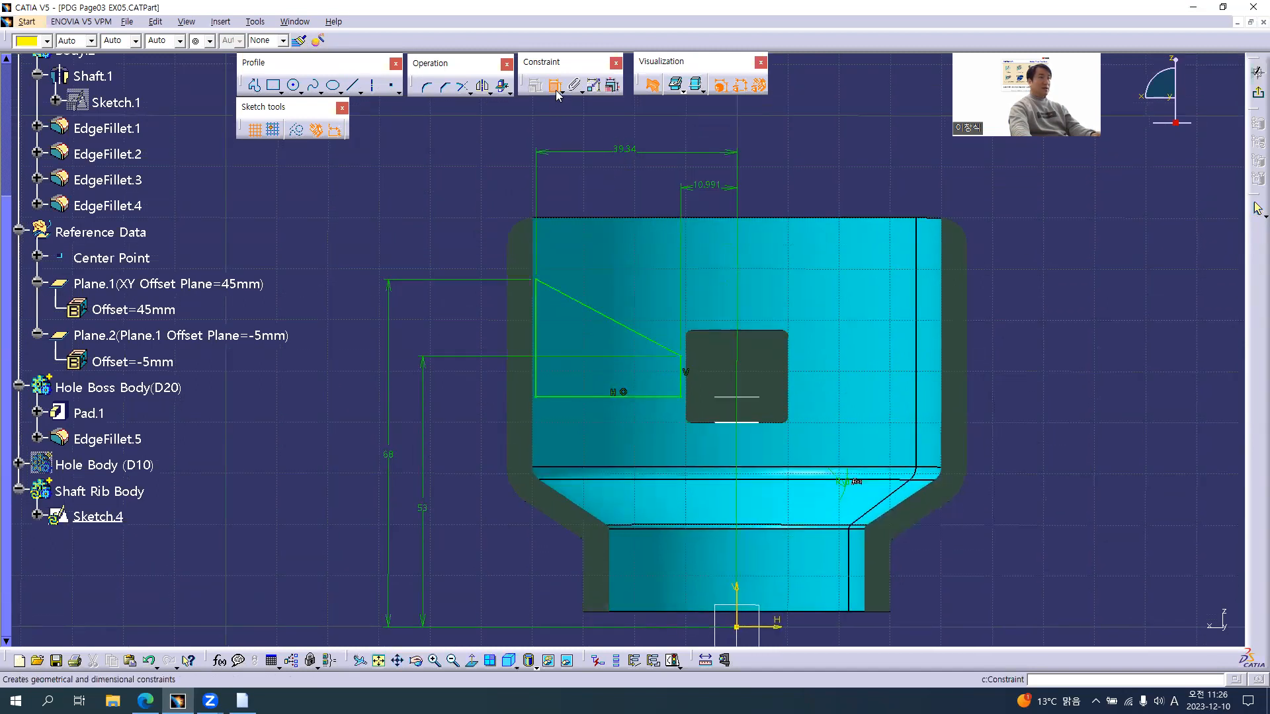
Step: Check the section drawing and link the rib profile's inner line distance by formula to the D20 hub sketch's radius
{"action": "key", "text": "alt+Tab"}
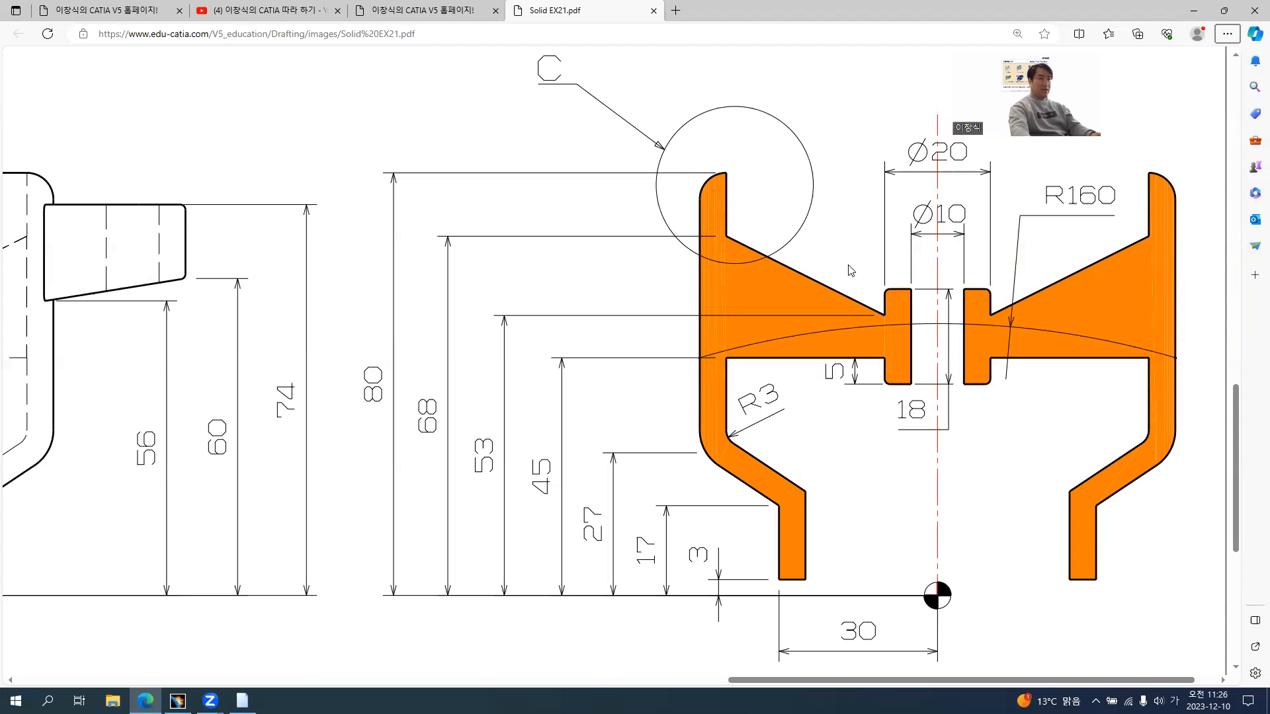
{"action": "key", "text": "alt+Tab"}
{"action": "mouse_move", "coordinate": [703, 289]}
{"action": "middle_mouse_down"}
{"action": "mouse_move", "coordinate": [694, 374]}
{"action": "mouse_move", "coordinate": [714, 277]}
{"action": "middle_mouse_up"}
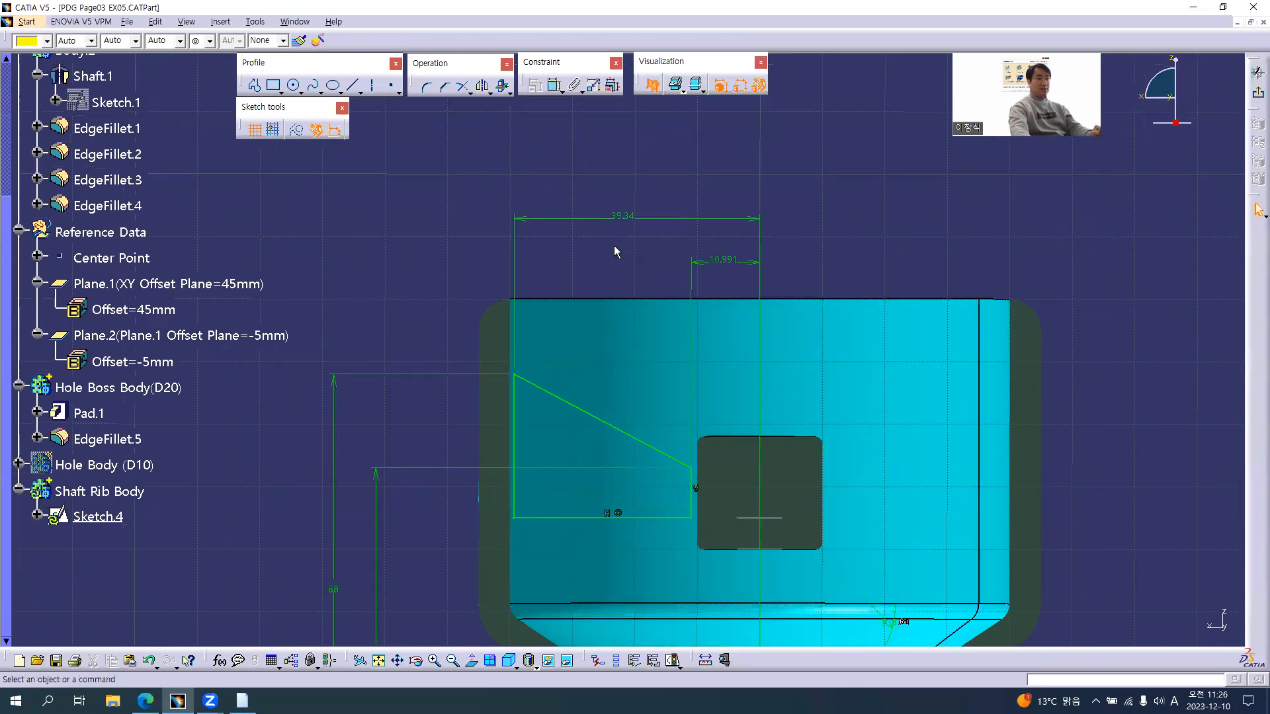
{"action": "right_click", "coordinate": [719, 262]}
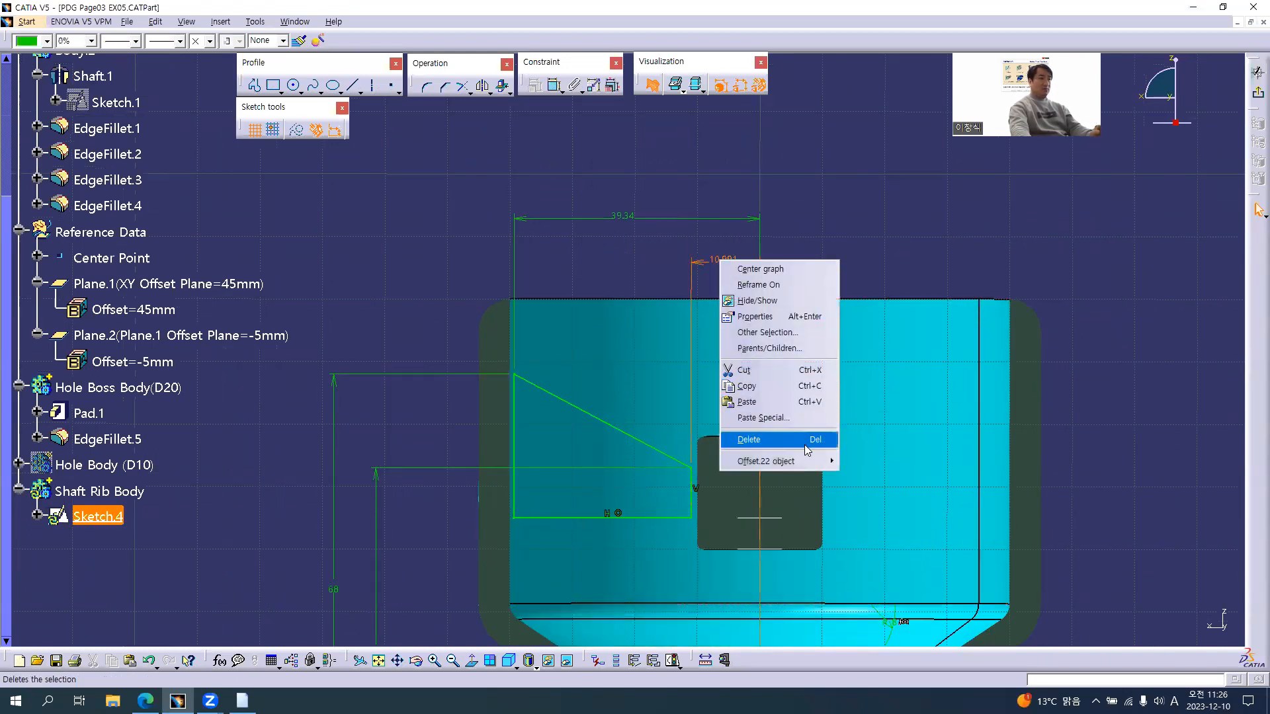
{"action": "mouse_move", "coordinate": [813, 467]}
{"action": "left_click", "coordinate": [876, 477]}
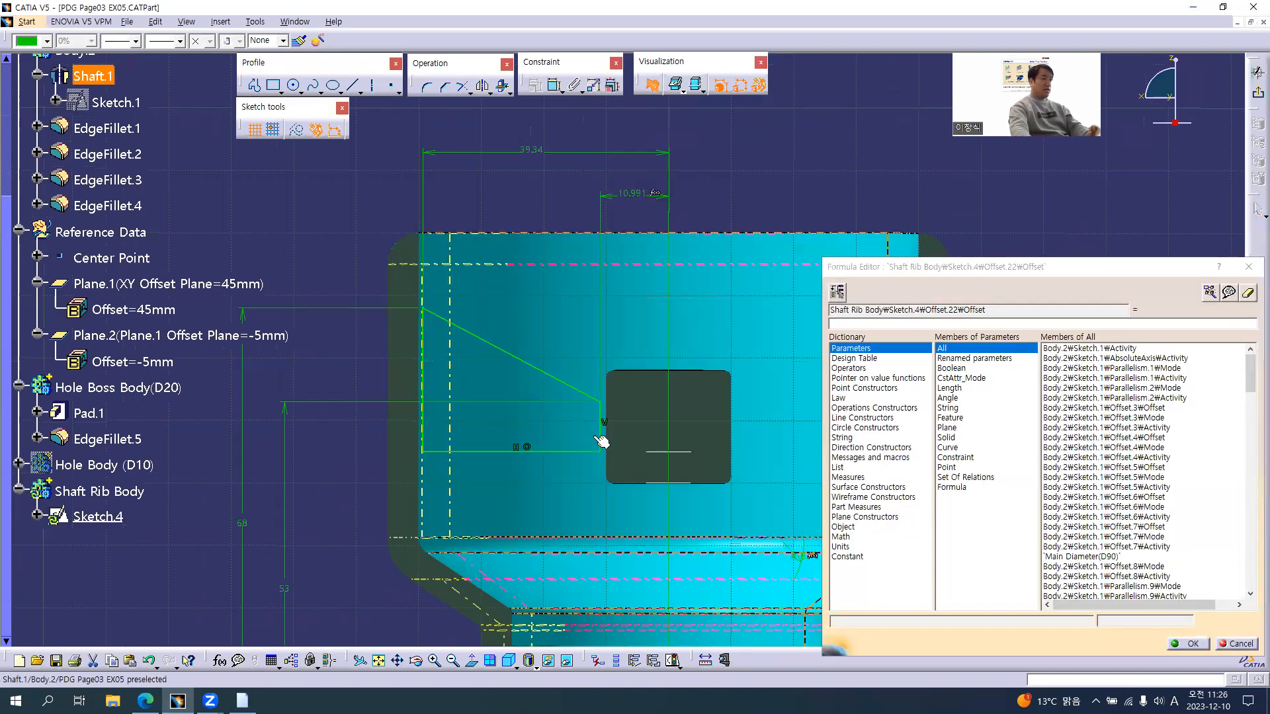
{"action": "left_click", "coordinate": [37, 413]}
{"action": "left_click", "coordinate": [108, 439]}
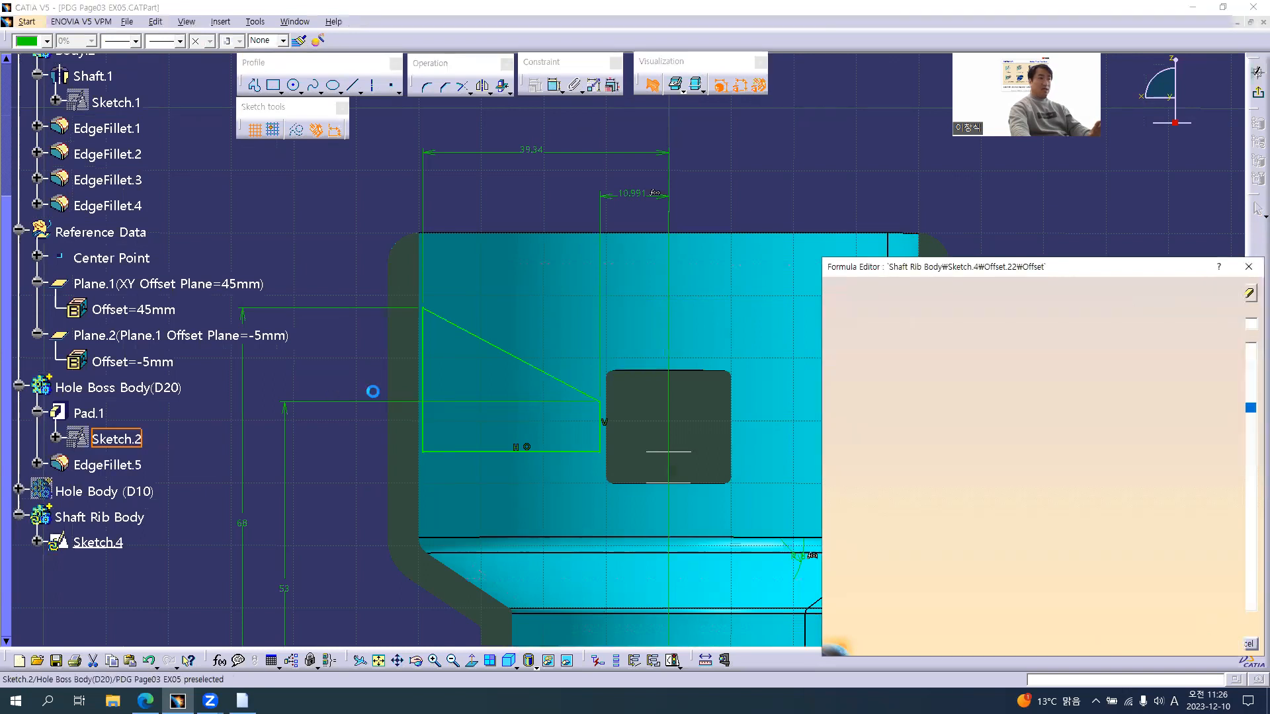
{"action": "middle_click_drag", "start_coordinate": [627, 366], "coordinate": [648, 516]}
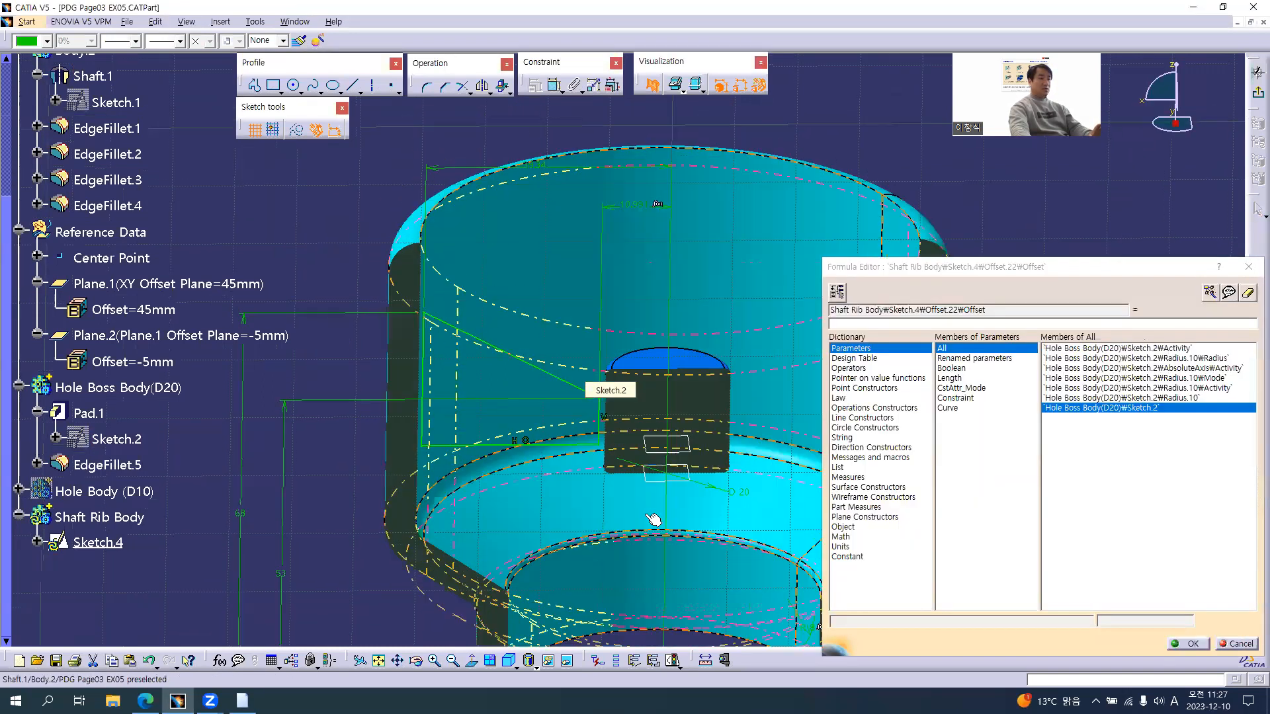
{"action": "middle_click_drag", "start_coordinate": [556, 383], "coordinate": [615, 391]}
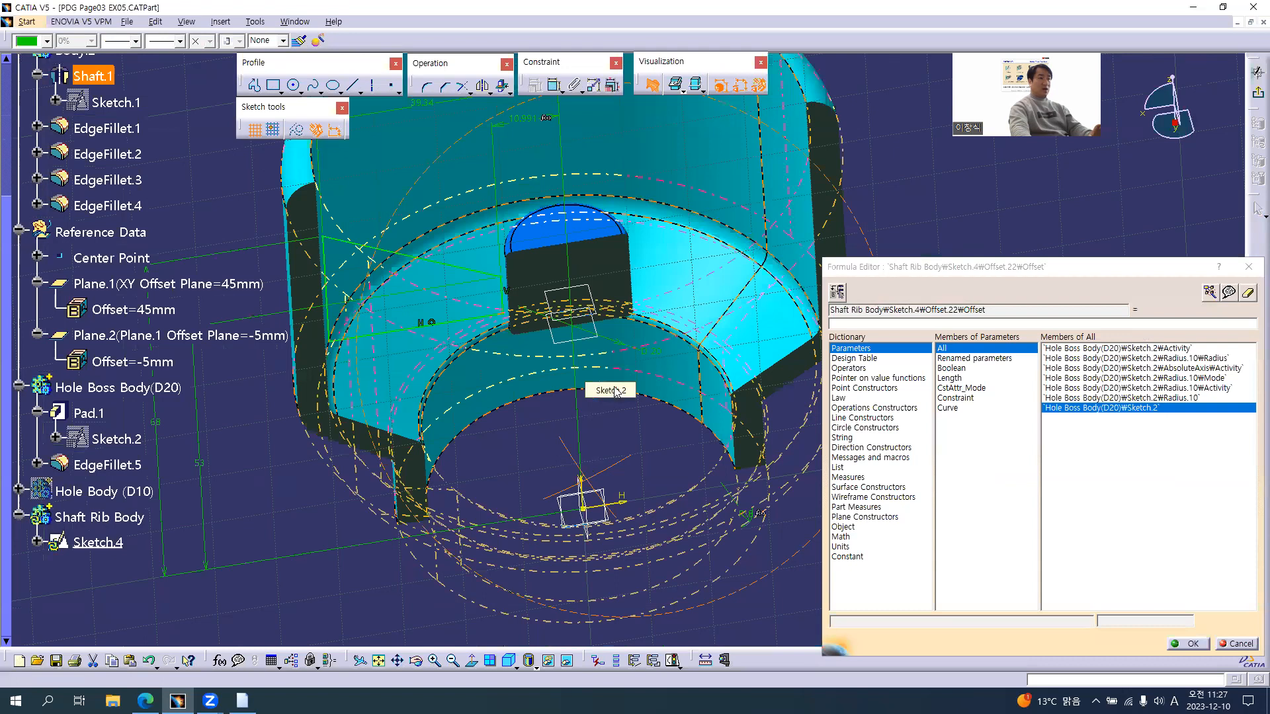
{"action": "left_click", "coordinate": [645, 355]}
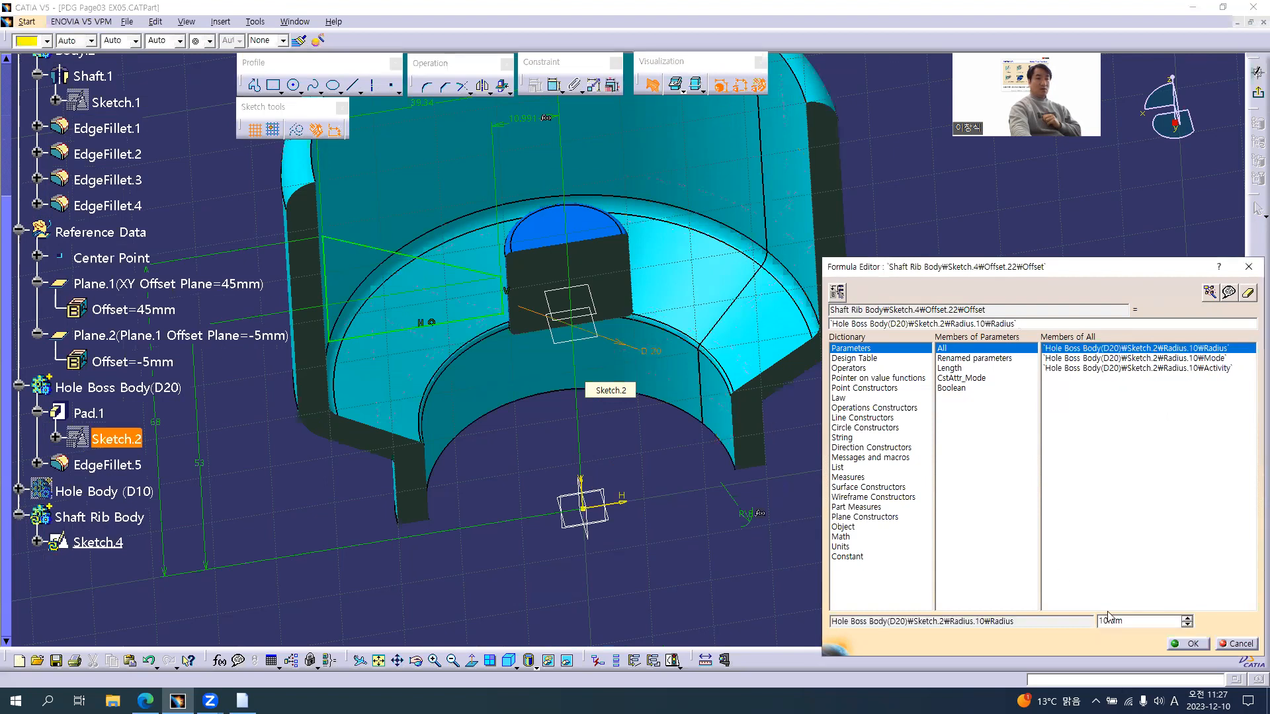
{"action": "left_click_drag", "start_coordinate": [1139, 622], "coordinate": [1097, 621]}
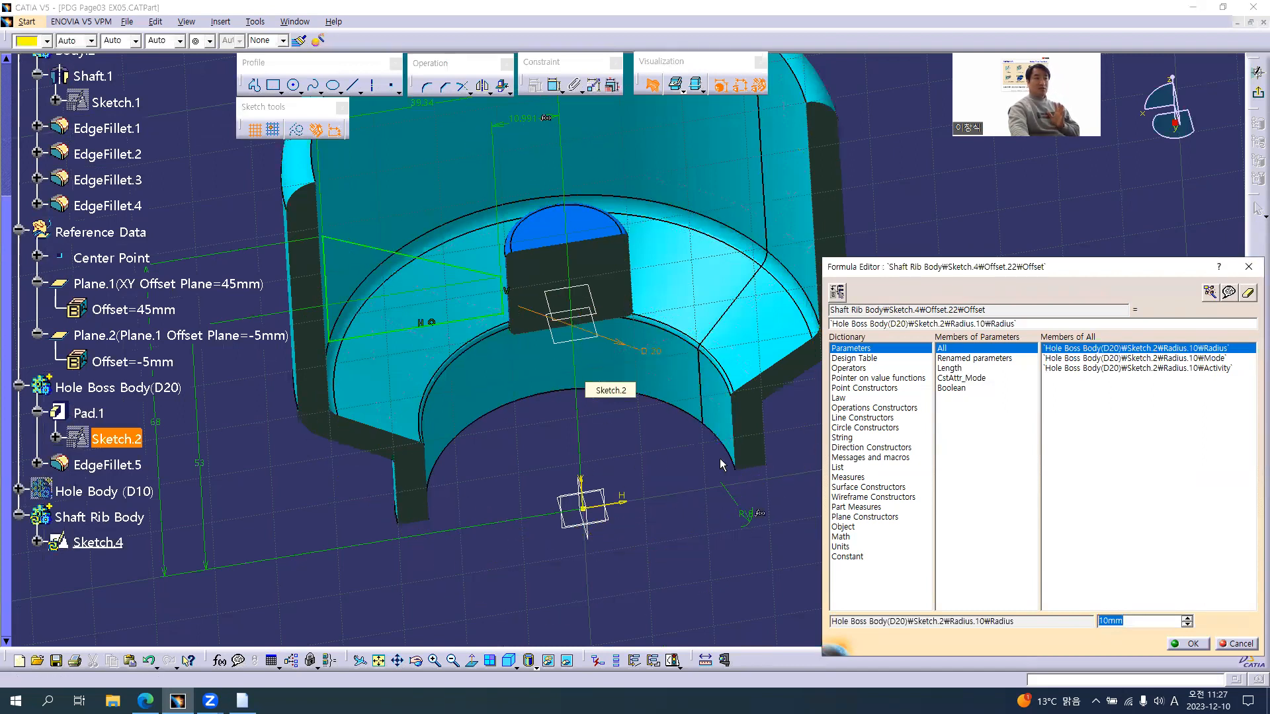
{"action": "left_click", "coordinate": [1190, 643]}
Step: Define the outer line's distance from the axis with the formula Main Diameter(D90) minus Main Thickness(5mm)
{"action": "middle_click_drag", "start_coordinate": [509, 274], "coordinate": [595, 357]}
{"action": "middle_click_drag", "start_coordinate": [608, 293], "coordinate": [602, 268]}
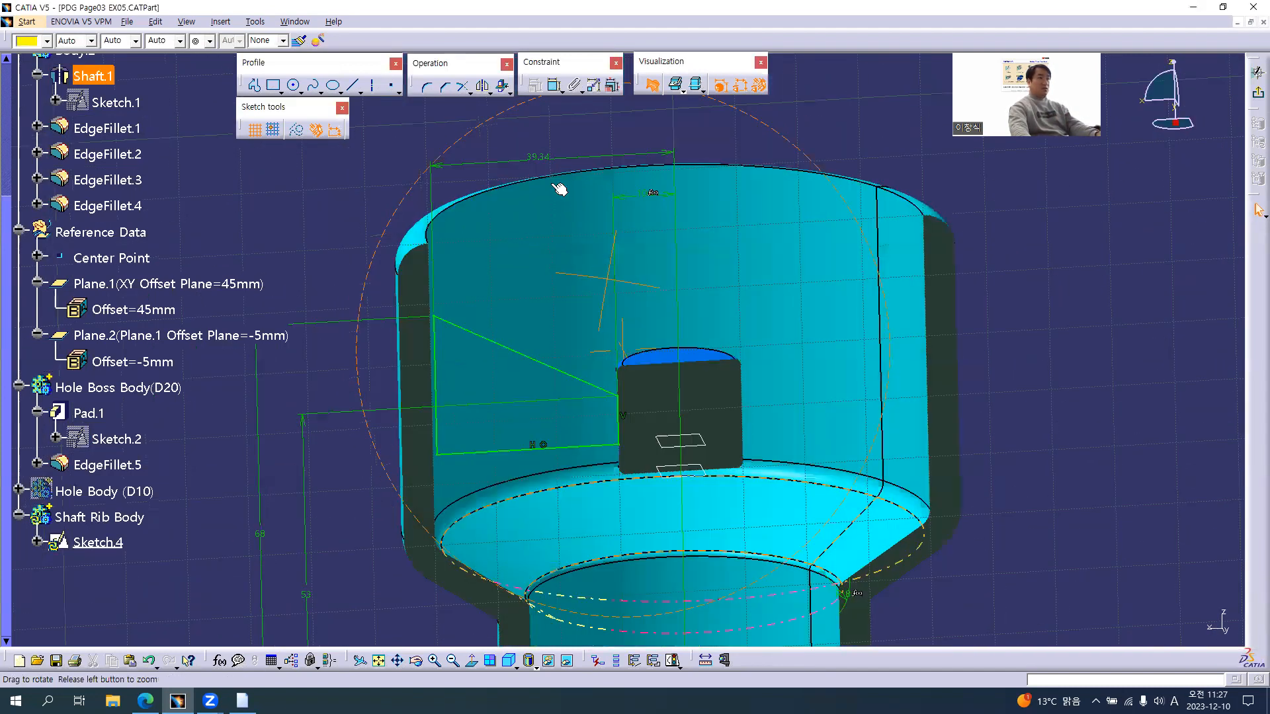
{"action": "middle_click_drag", "start_coordinate": [559, 190], "coordinate": [539, 151]}
{"action": "right_click", "coordinate": [536, 149]}
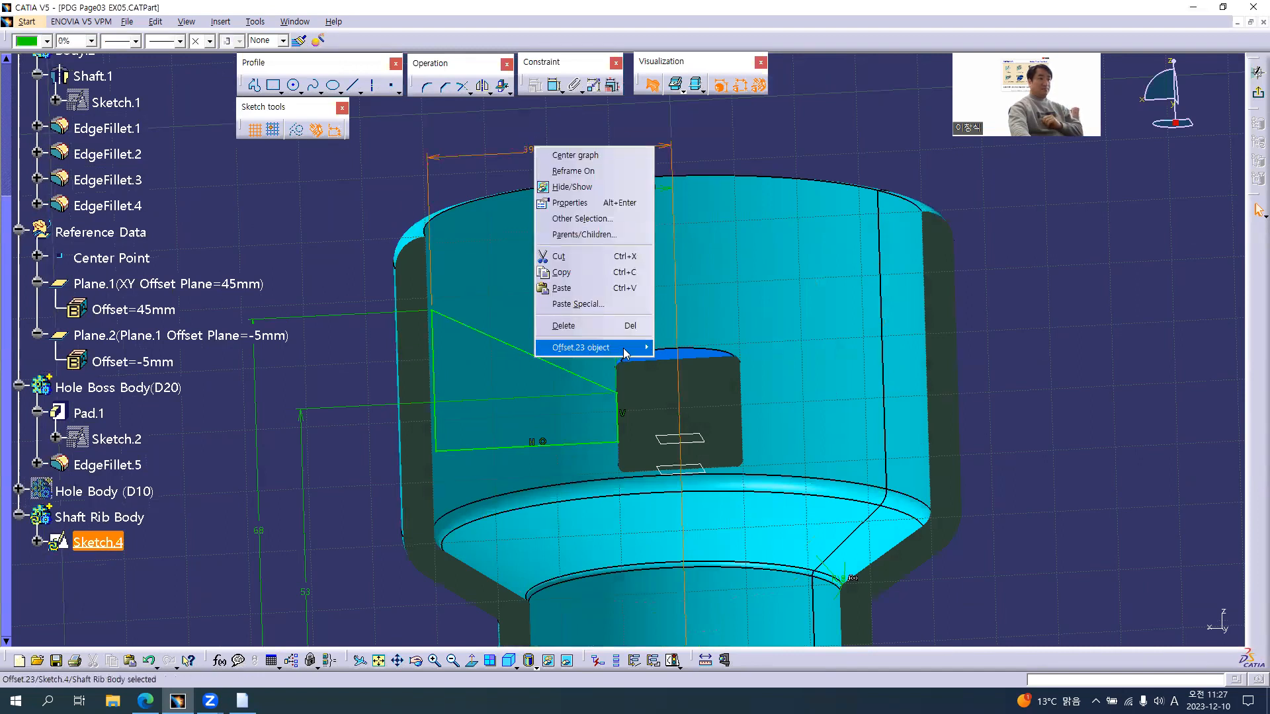
{"action": "mouse_move", "coordinate": [624, 352]}
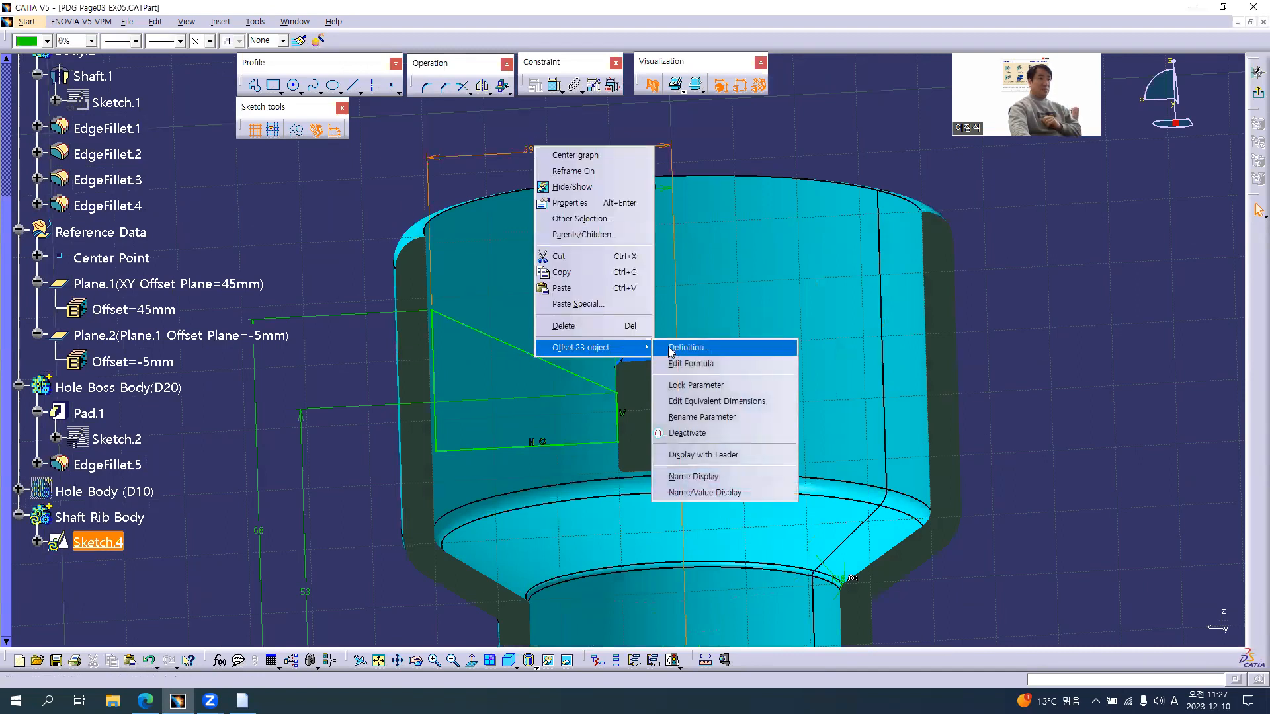
{"action": "left_click", "coordinate": [703, 369]}
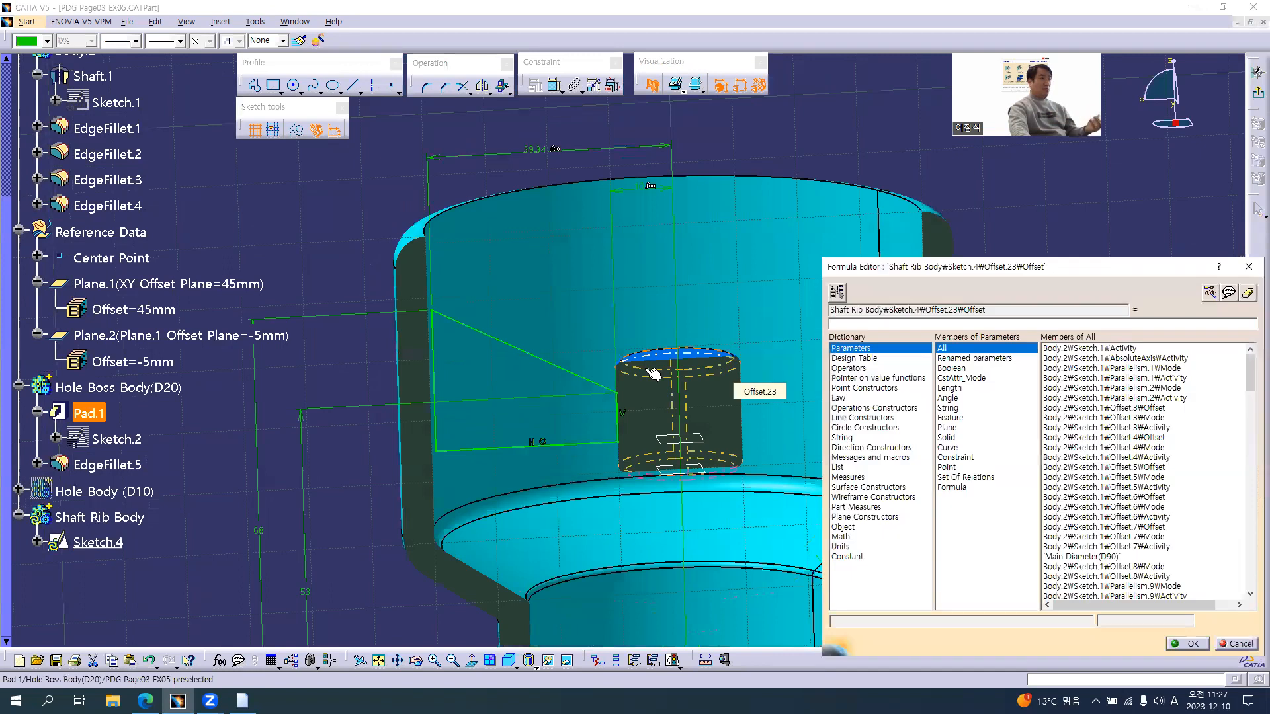
{"action": "left_click", "coordinate": [976, 359]}
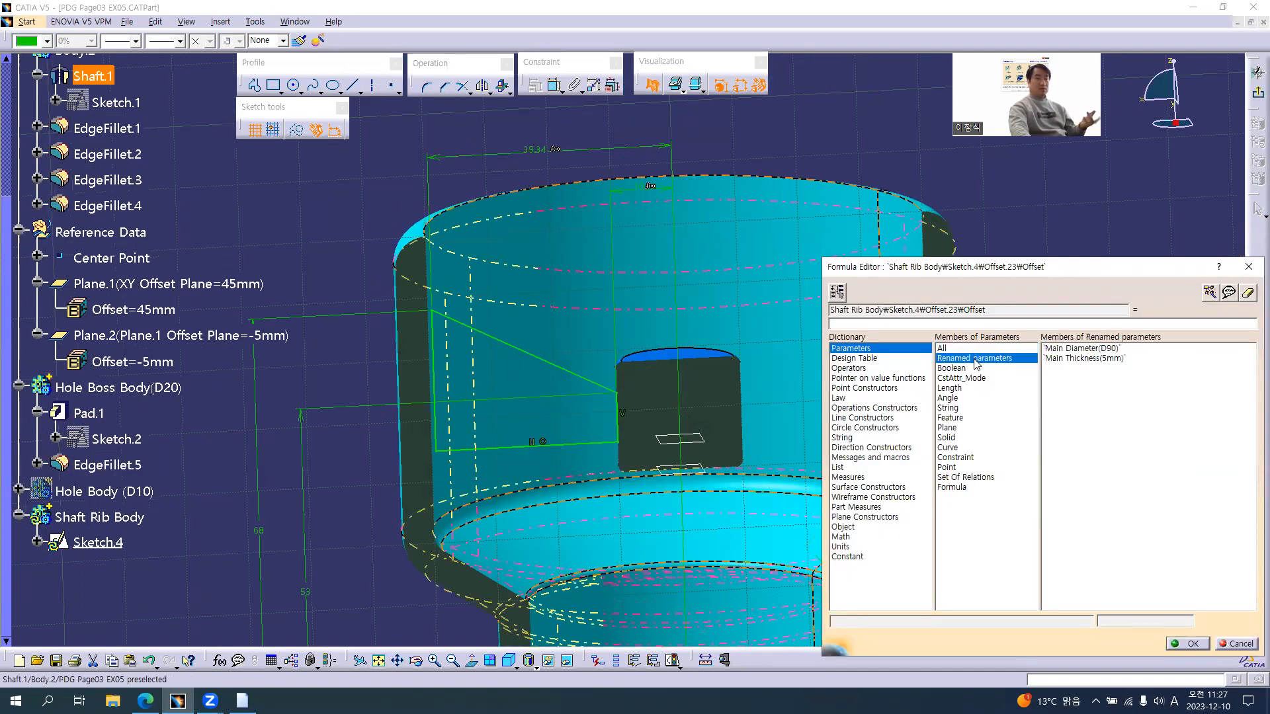
{"action": "middle_click_drag", "start_coordinate": [662, 396], "coordinate": [691, 378]}
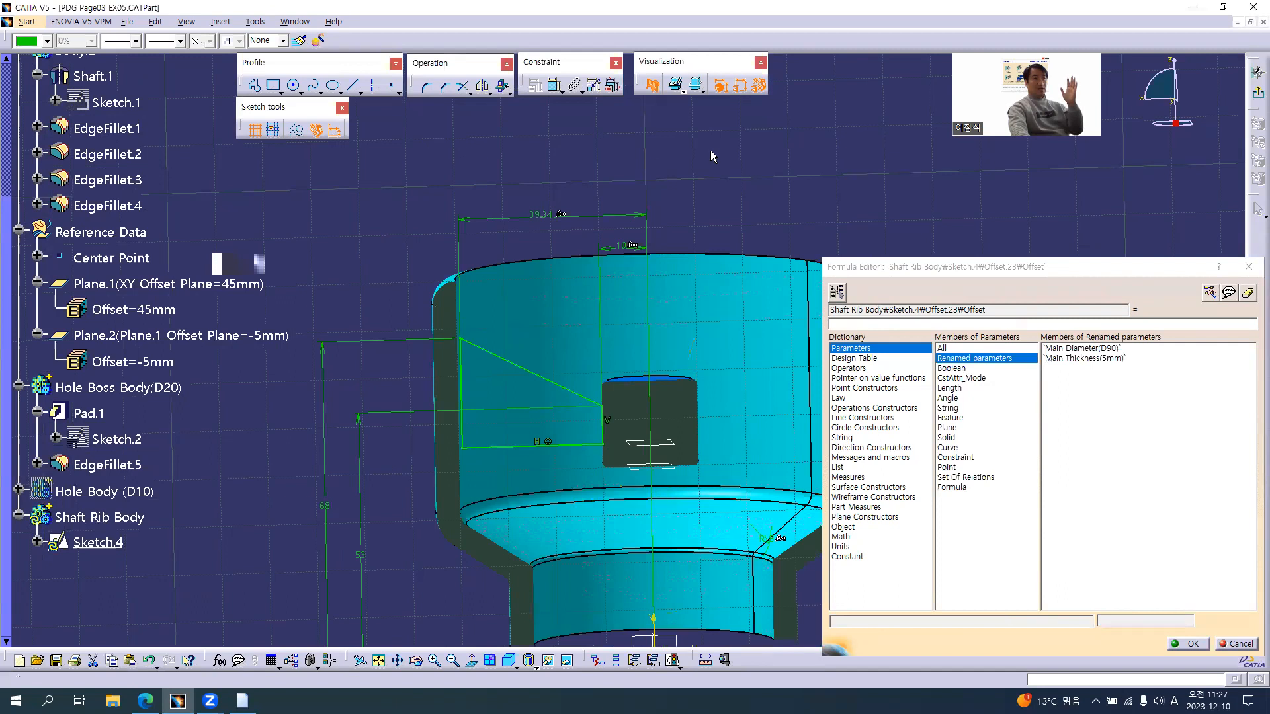
{"action": "double_click", "coordinate": [1075, 350]}
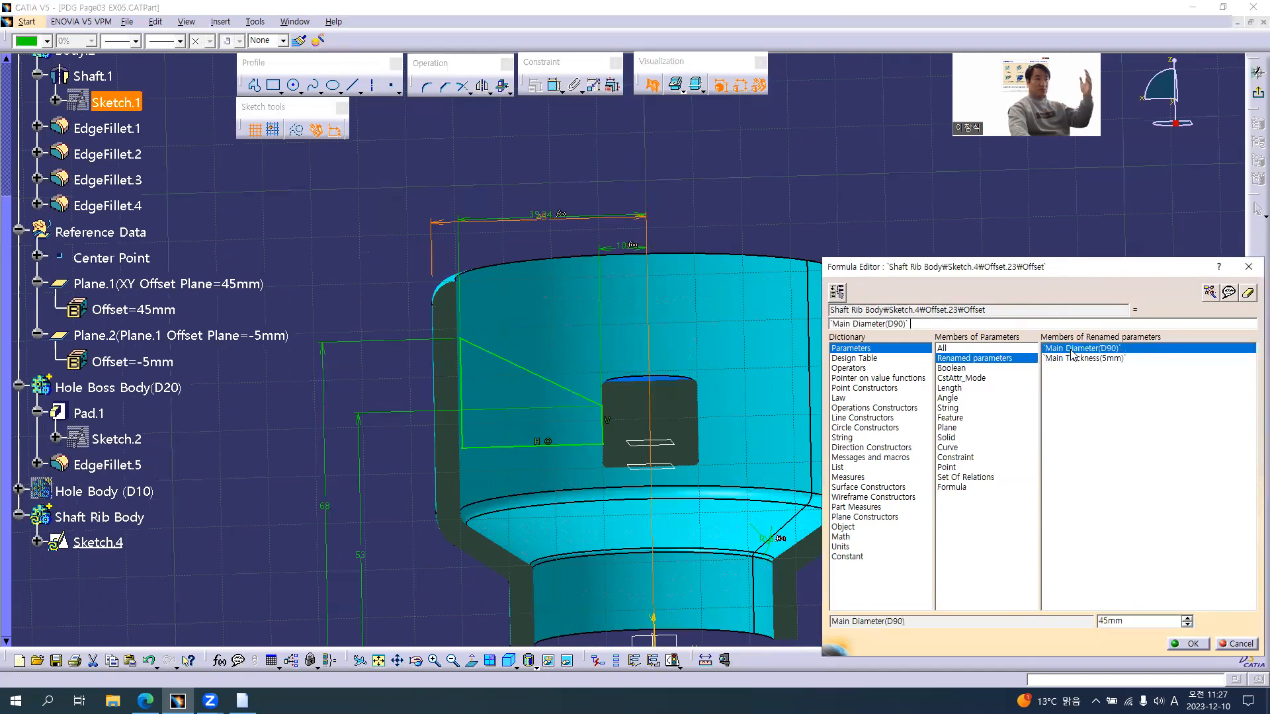
{"action": "left_click", "coordinate": [925, 324]}
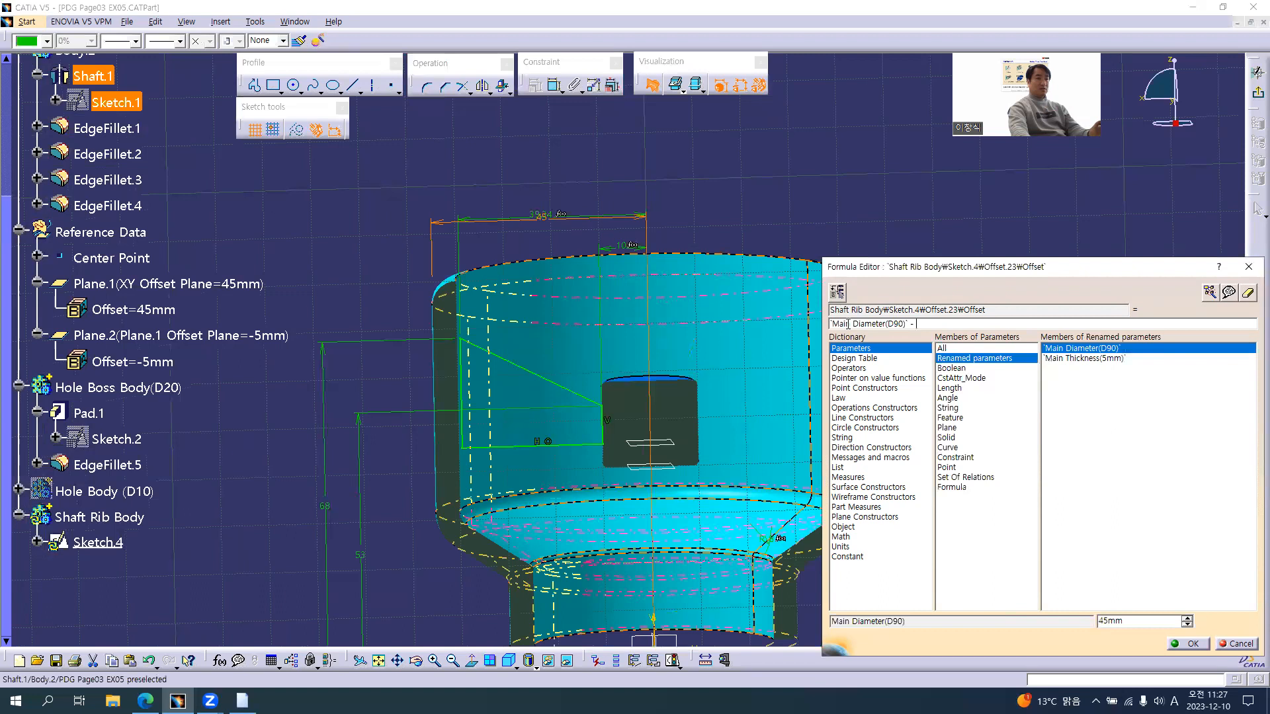
{"action": "double_click", "coordinate": [1085, 359]}
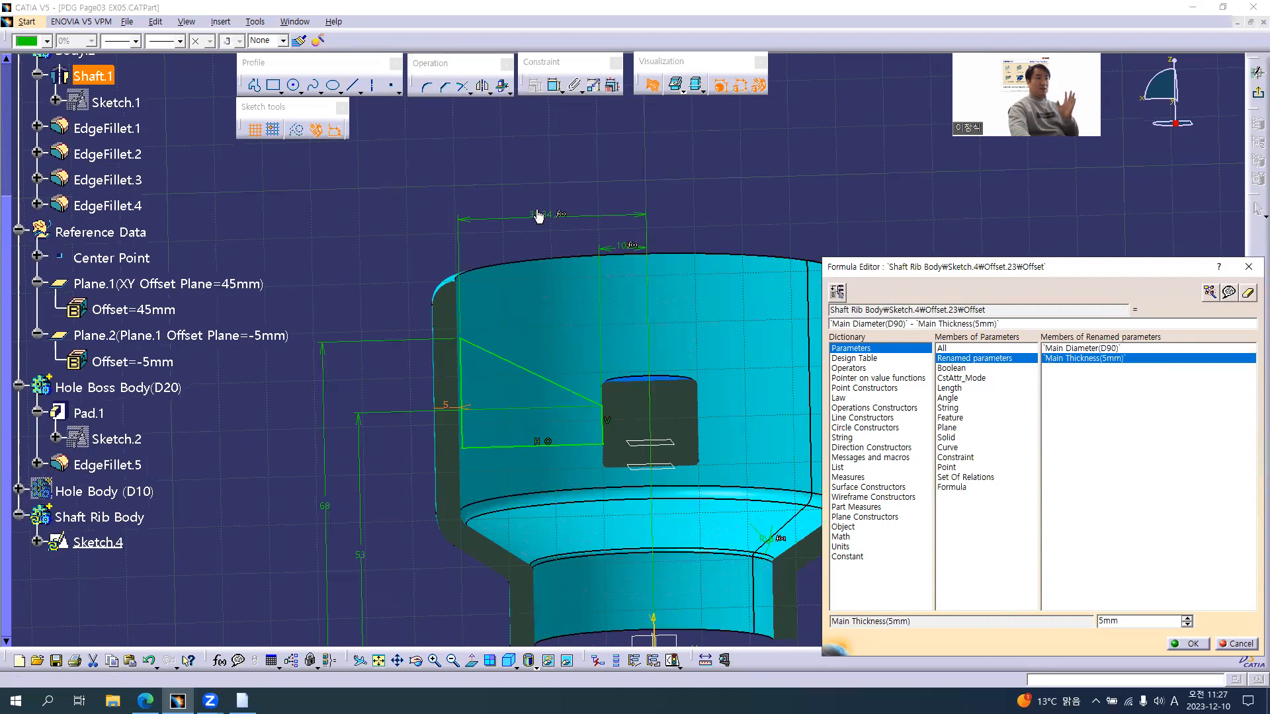
{"action": "left_click", "coordinate": [1191, 644]}
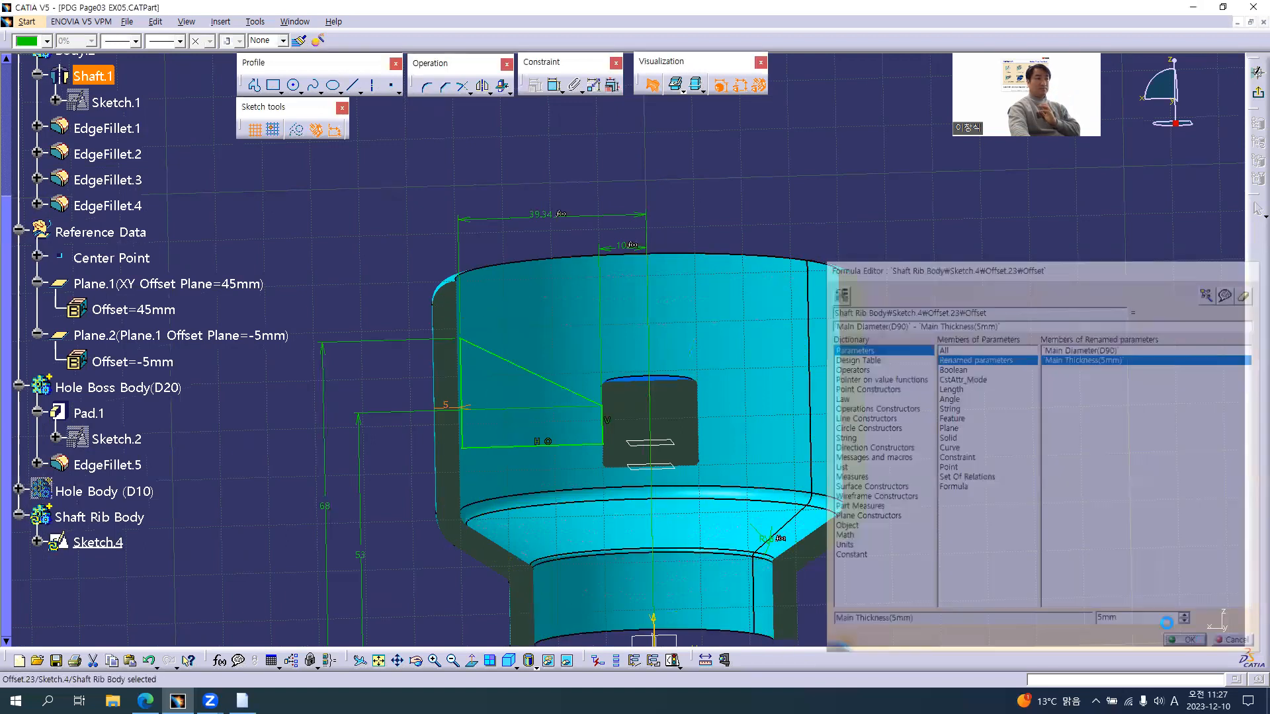
Step: Compare the rib profile with the section drawing and finish the sketch
{"action": "mouse_move", "coordinate": [582, 396]}
{"action": "middle_mouse_down"}
{"action": "mouse_move", "coordinate": [575, 339]}
{"action": "mouse_move", "coordinate": [646, 221]}
{"action": "mouse_move", "coordinate": [635, 213]}
{"action": "mouse_move", "coordinate": [624, 246]}
{"action": "mouse_move", "coordinate": [653, 267]}
{"action": "mouse_move", "coordinate": [641, 231]}
{"action": "mouse_move", "coordinate": [626, 239]}
{"action": "middle_mouse_up"}
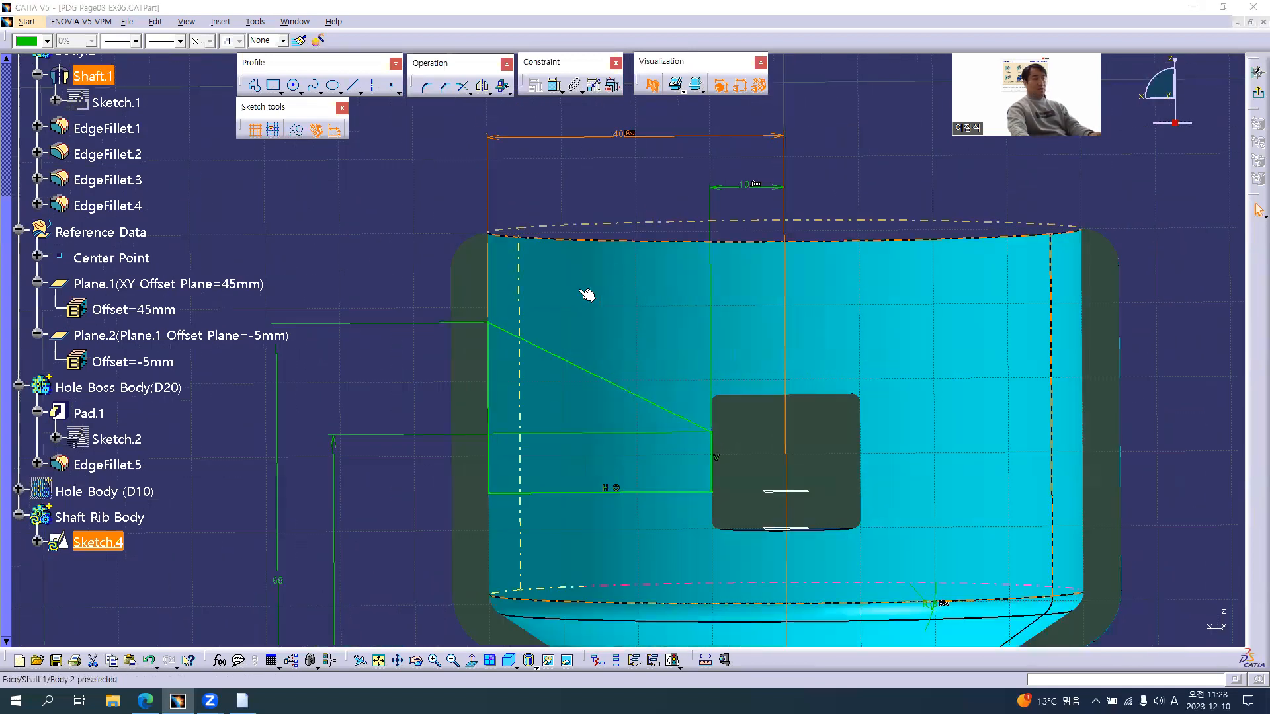
{"action": "key", "text": "alt+Tab"}
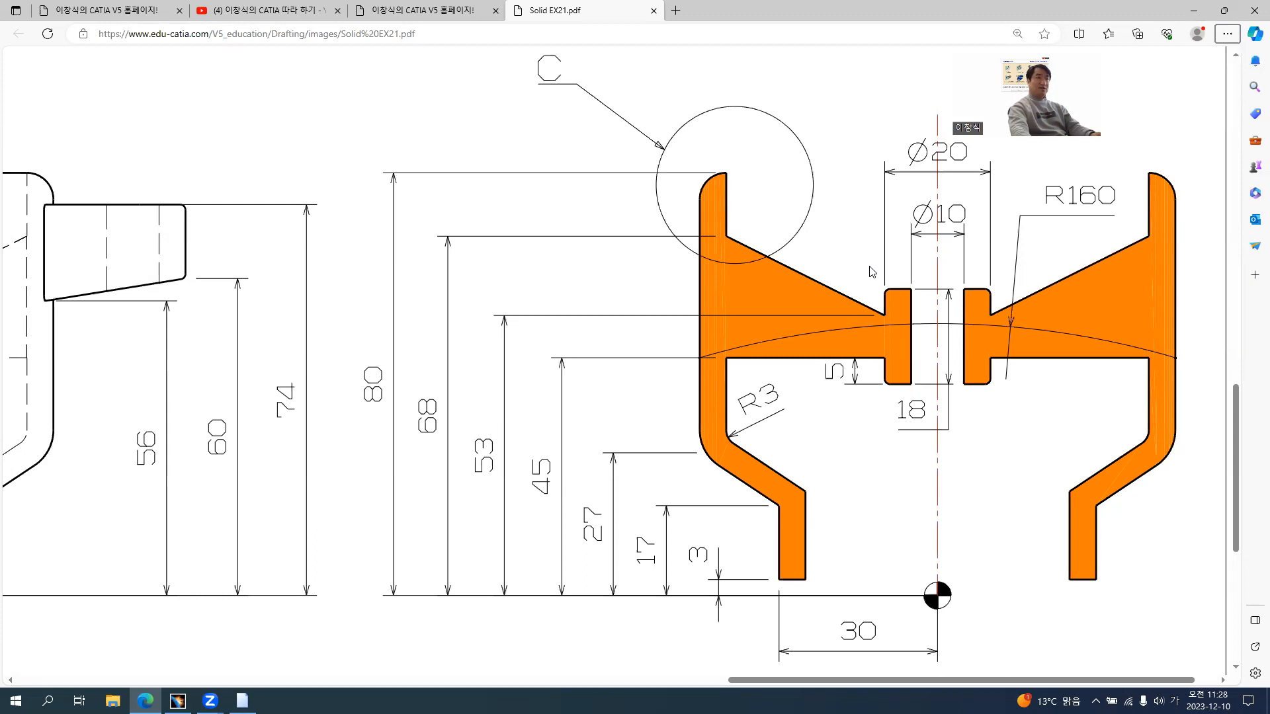
{"action": "key", "text": "alt+Tab"}
{"action": "middle_click_drag", "start_coordinate": [653, 216], "coordinate": [645, 252]}
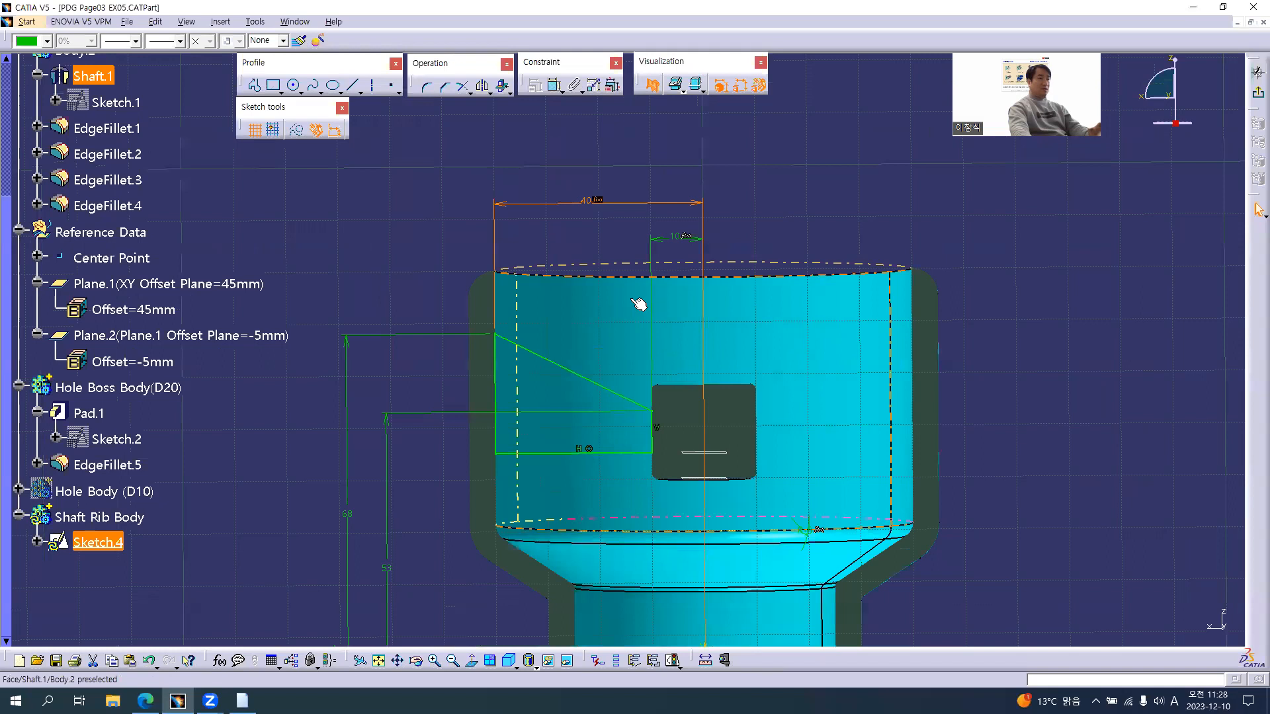
{"action": "left_click", "coordinate": [1257, 92]}
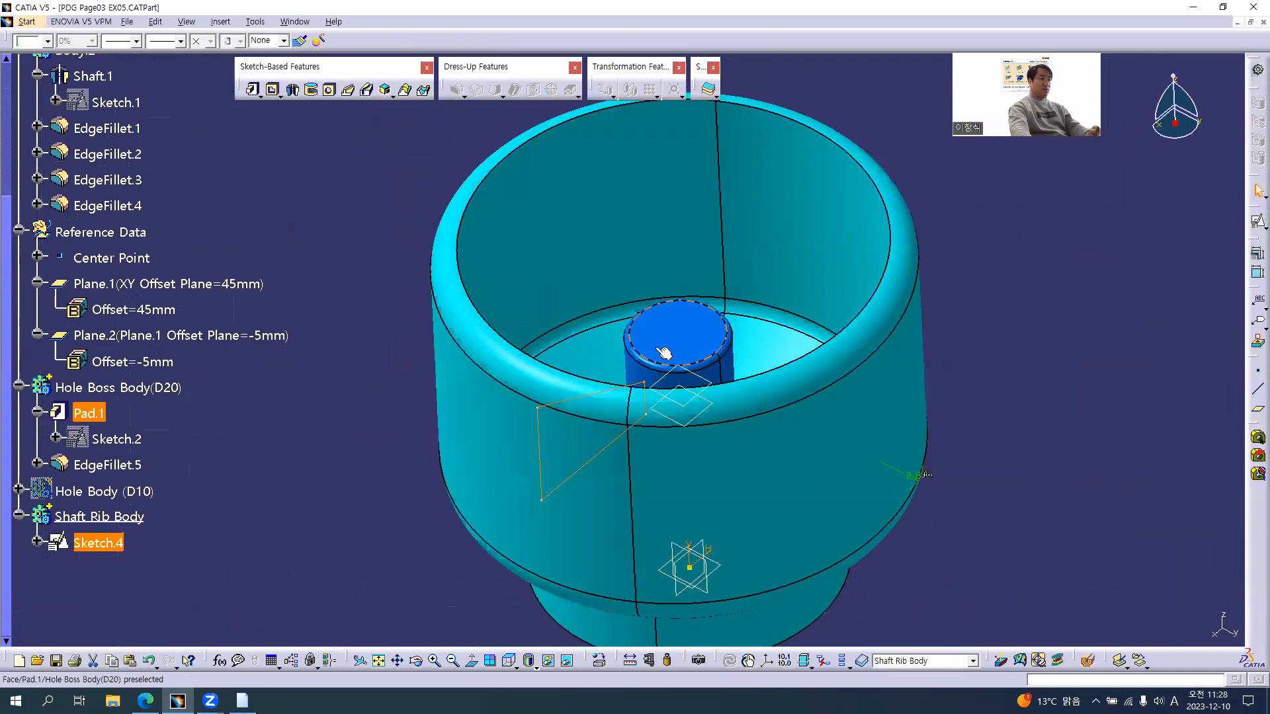
Step: Set up a pad of the rib profile with a length of 2 mm and mirrored extent
{"action": "double_click", "coordinate": [657, 382]}
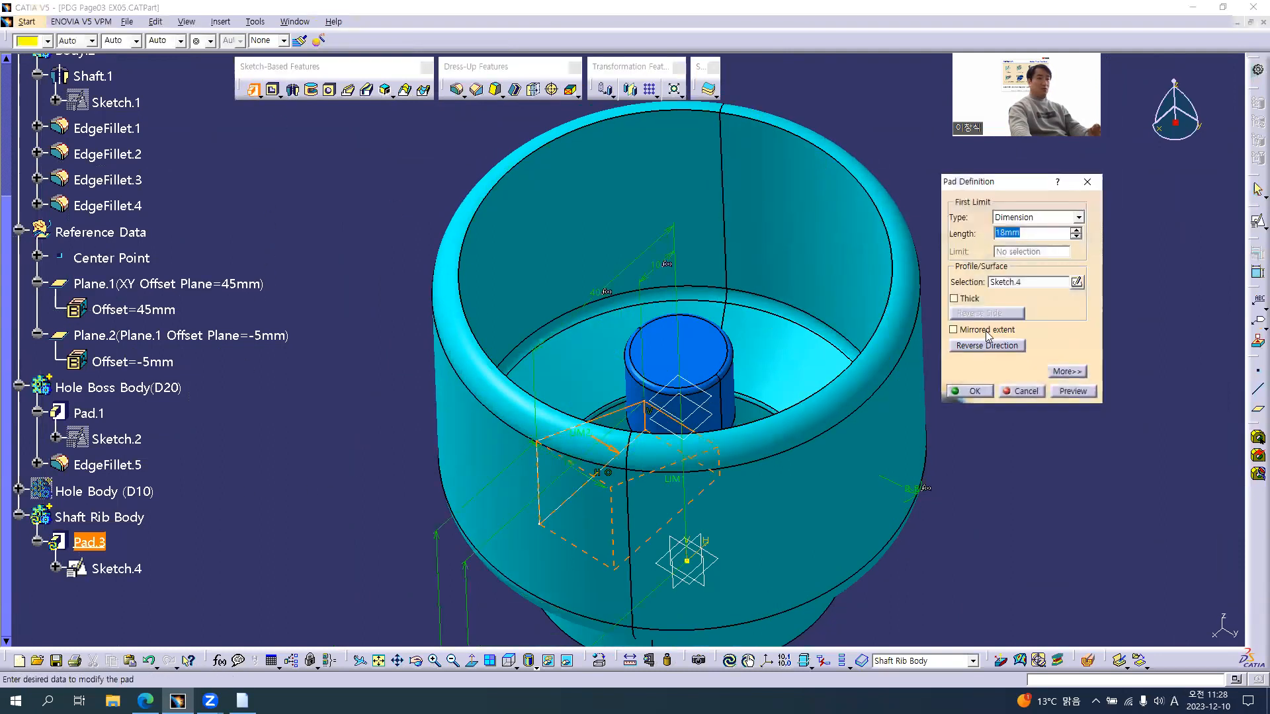
{"action": "left_click", "coordinate": [954, 299]}
{"action": "left_click", "coordinate": [954, 299]}
{"action": "left_click", "coordinate": [953, 330]}
{"action": "double_click", "coordinate": [1048, 232]}
{"action": "type", "text": "2"}
{"action": "key", "text": "Tab"}
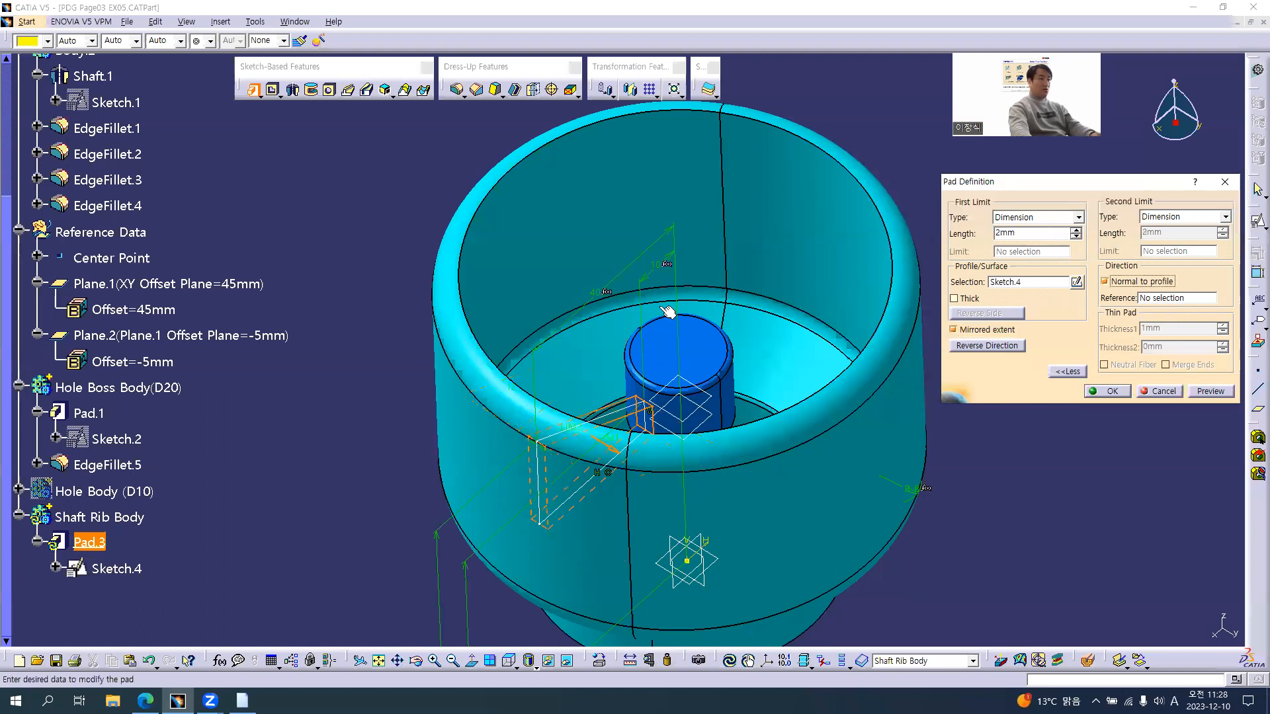
Step: Check the rib thickness in the drawing's top view and return to the pad definition
{"action": "key", "text": "alt+Tab"}
{"action": "scroll", "coordinate": [806, 272], "scroll_direction": "down", "scroll_amount": 4, "text": "ctrl"}
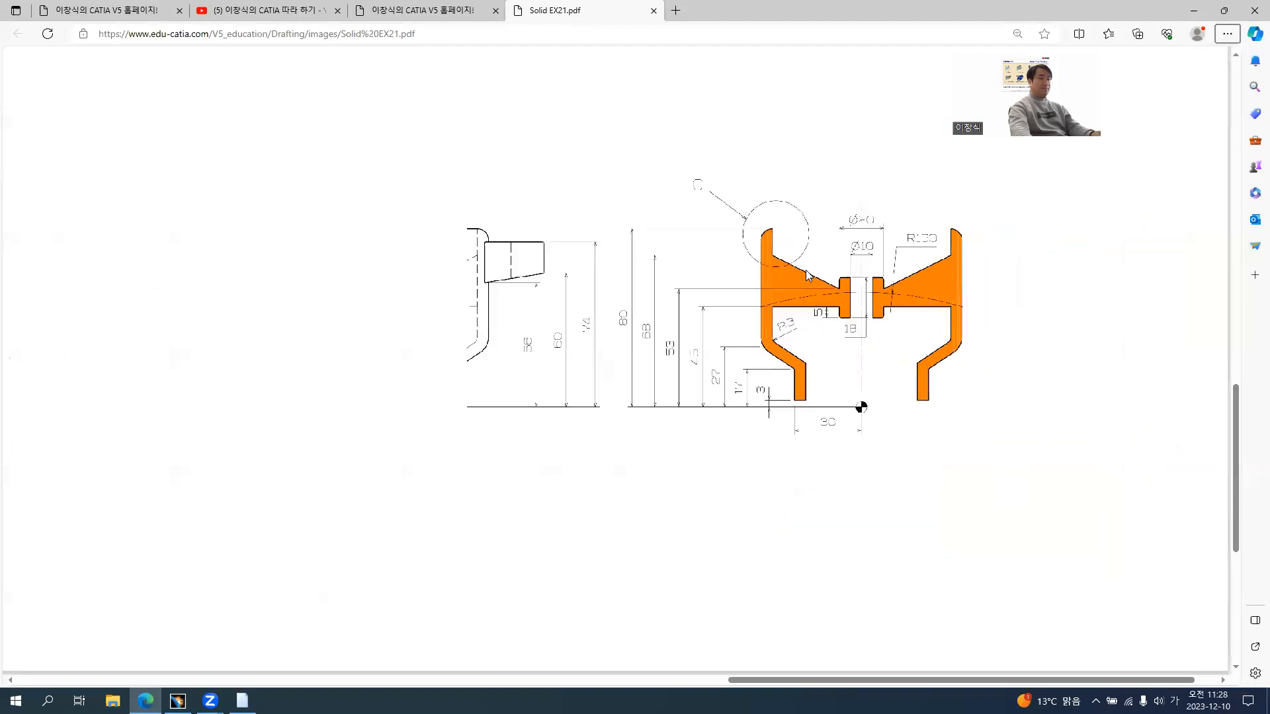
{"action": "scroll", "coordinate": [806, 272], "scroll_direction": "down", "scroll_amount": 2, "text": "ctrl"}
{"action": "scroll", "coordinate": [728, 364], "scroll_direction": "up", "scroll_amount": 5}
{"action": "scroll", "coordinate": [705, 460], "scroll_direction": "up", "scroll_amount": 5, "text": "ctrl"}
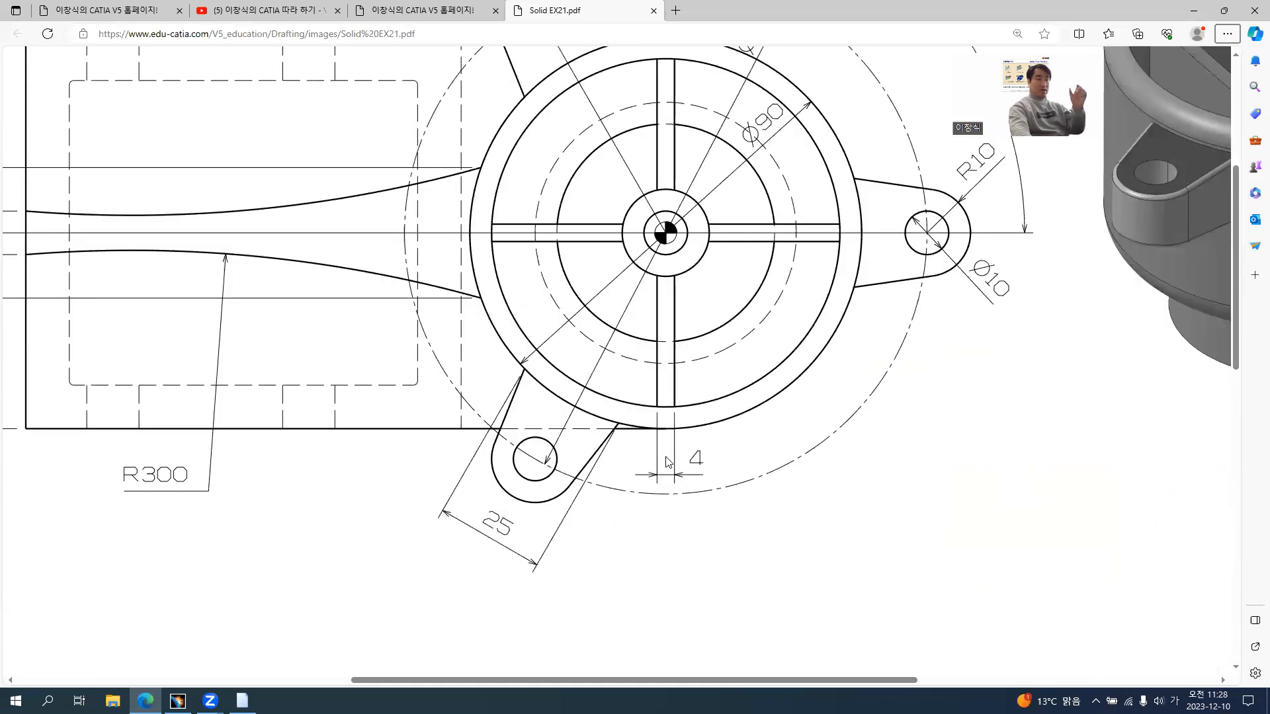
{"action": "key", "text": "alt+Tab"}
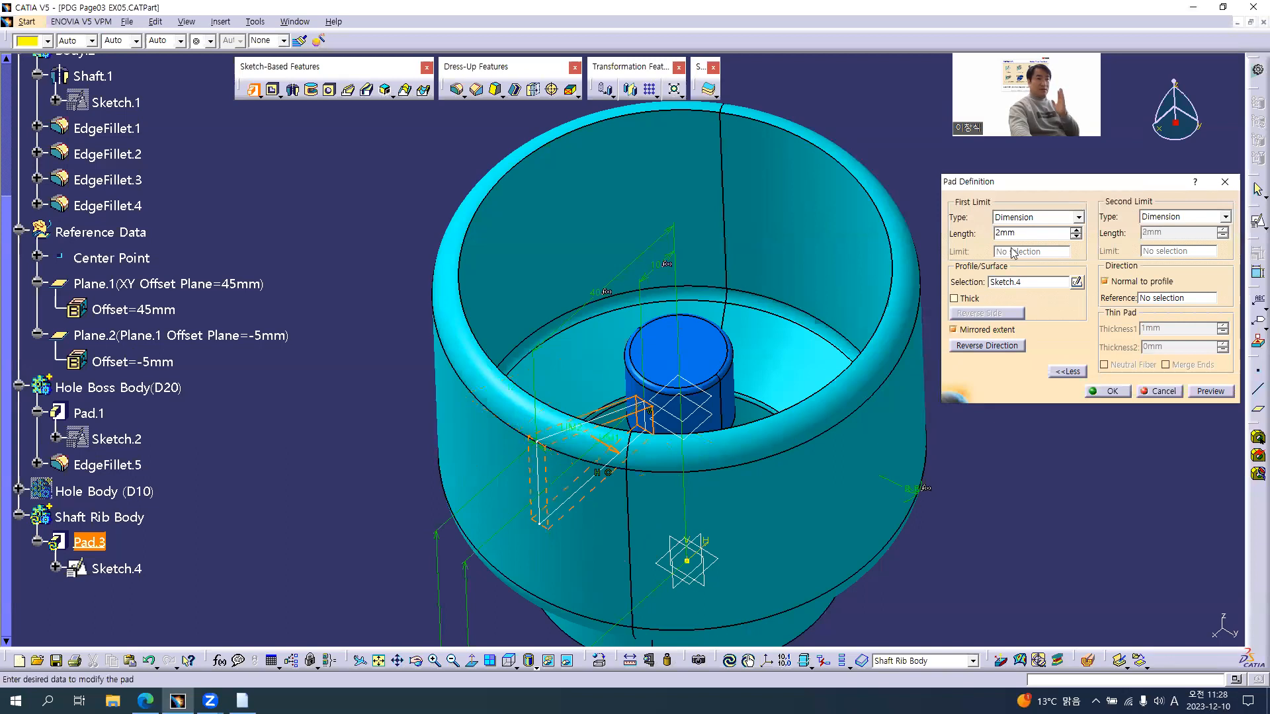
Step: Extrude Sketch.4 in the Shaft Rib Body as a pad with 2 mm length and mirrored extent
{"action": "middle_click_drag", "start_coordinate": [602, 478], "coordinate": [661, 465]}
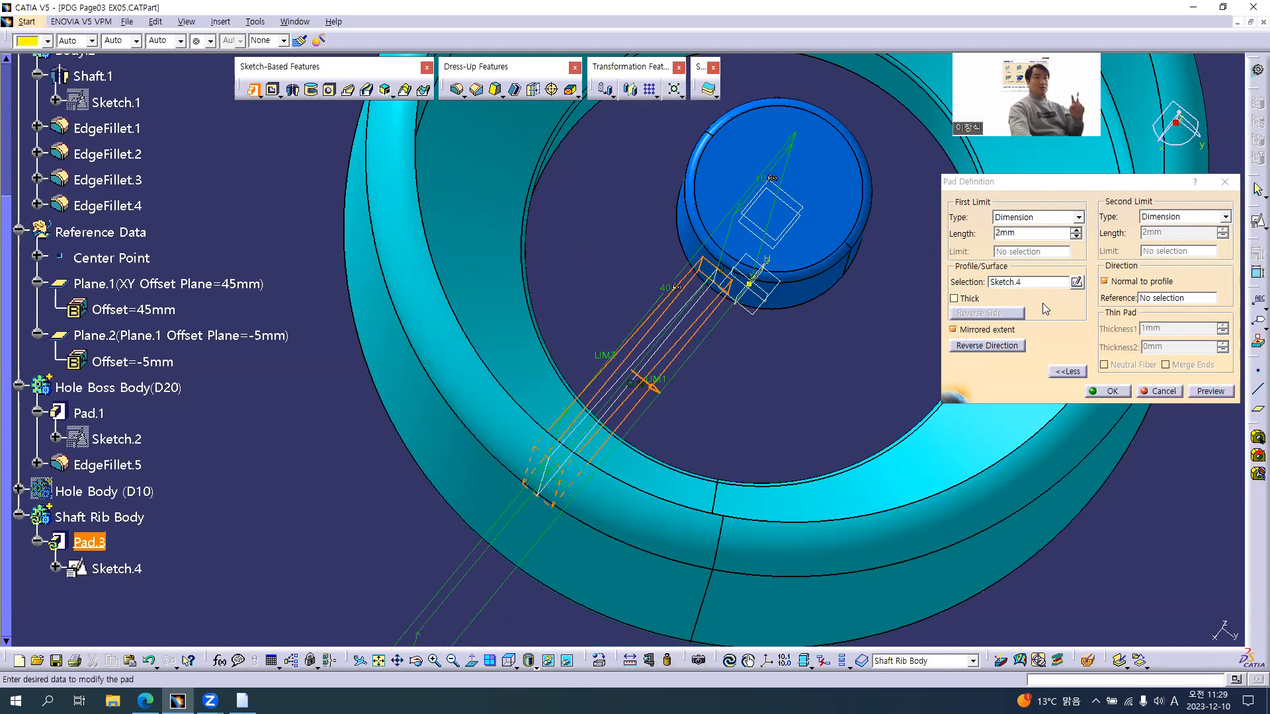
{"action": "middle_click_drag", "start_coordinate": [689, 446], "coordinate": [716, 383]}
{"action": "middle_click_drag", "start_coordinate": [692, 582], "coordinate": [823, 493]}
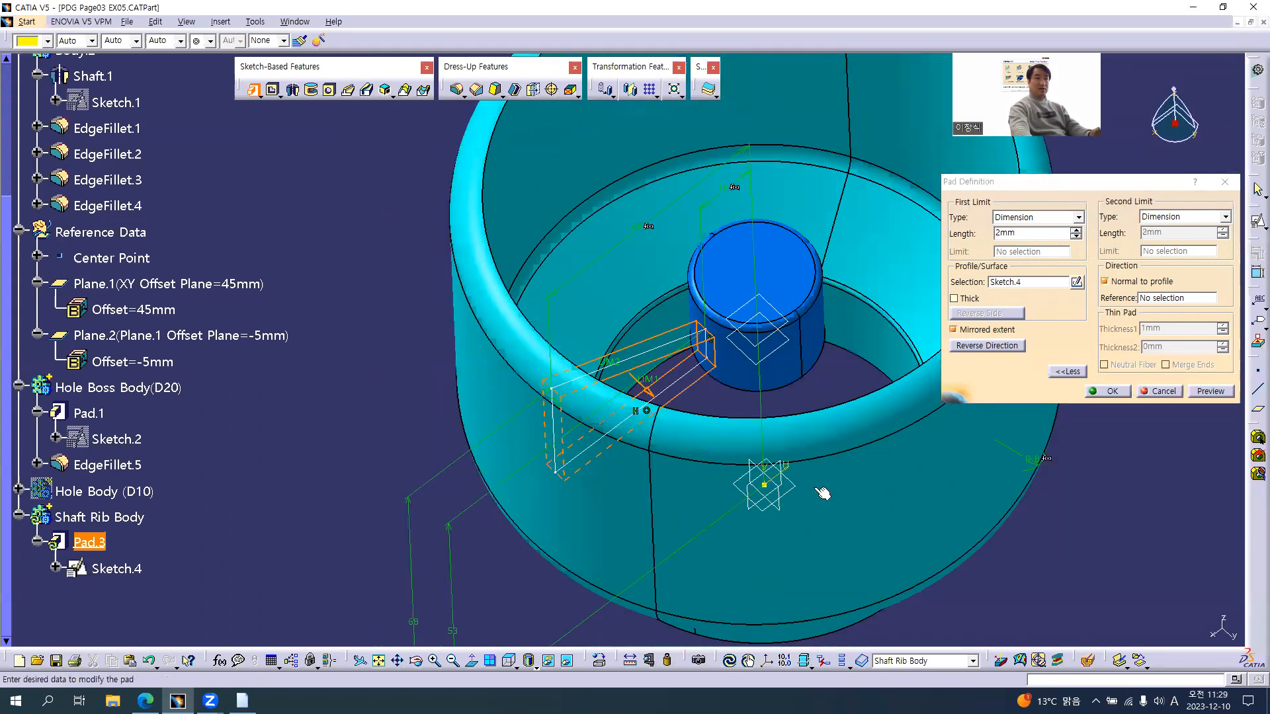
{"action": "left_click", "coordinate": [1107, 391]}
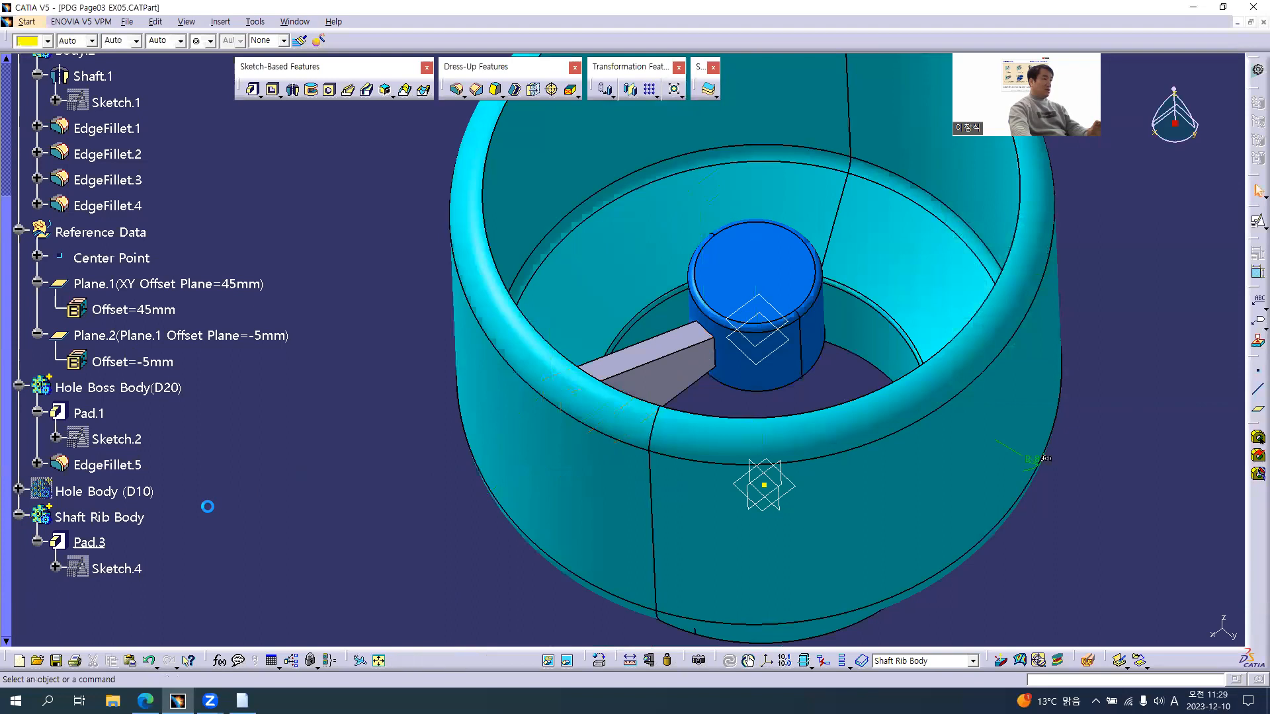
Step: Change the colour of the Shaft Rib Body to magenta
{"action": "left_click", "coordinate": [104, 519]}
{"action": "left_click", "coordinate": [48, 41]}
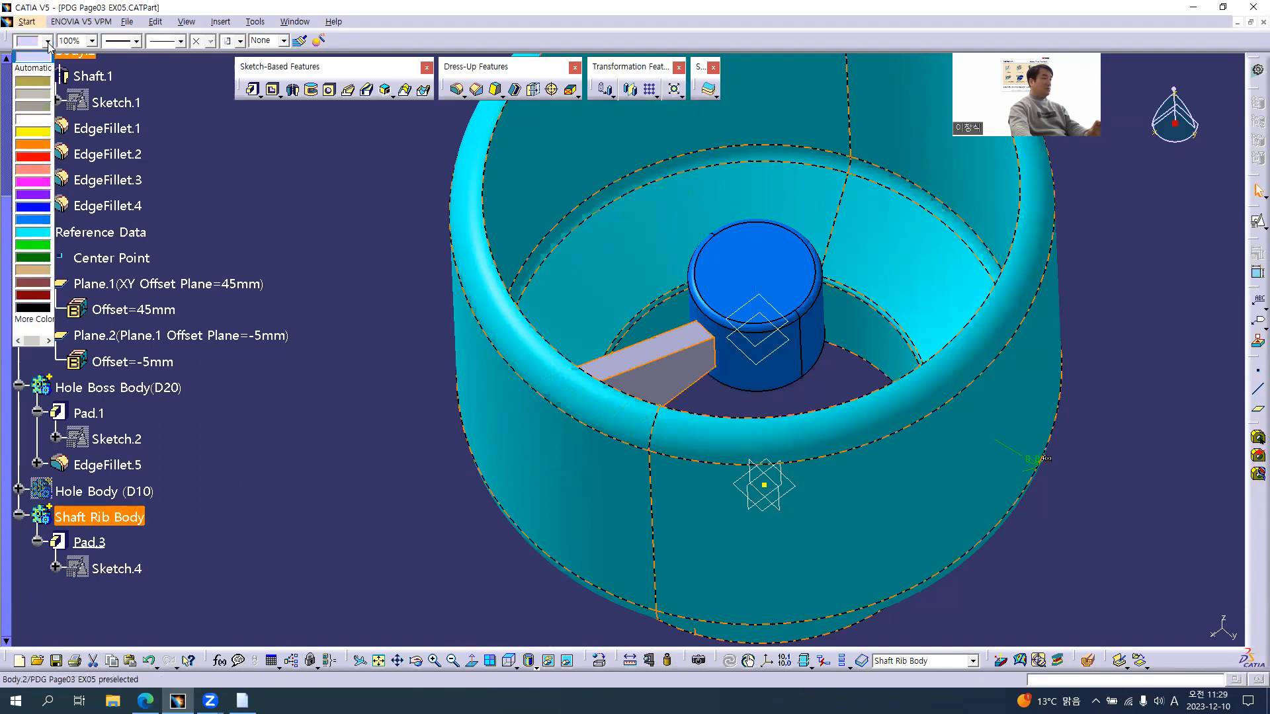
{"action": "left_click", "coordinate": [31, 181]}
{"action": "key", "text": "Escape"}
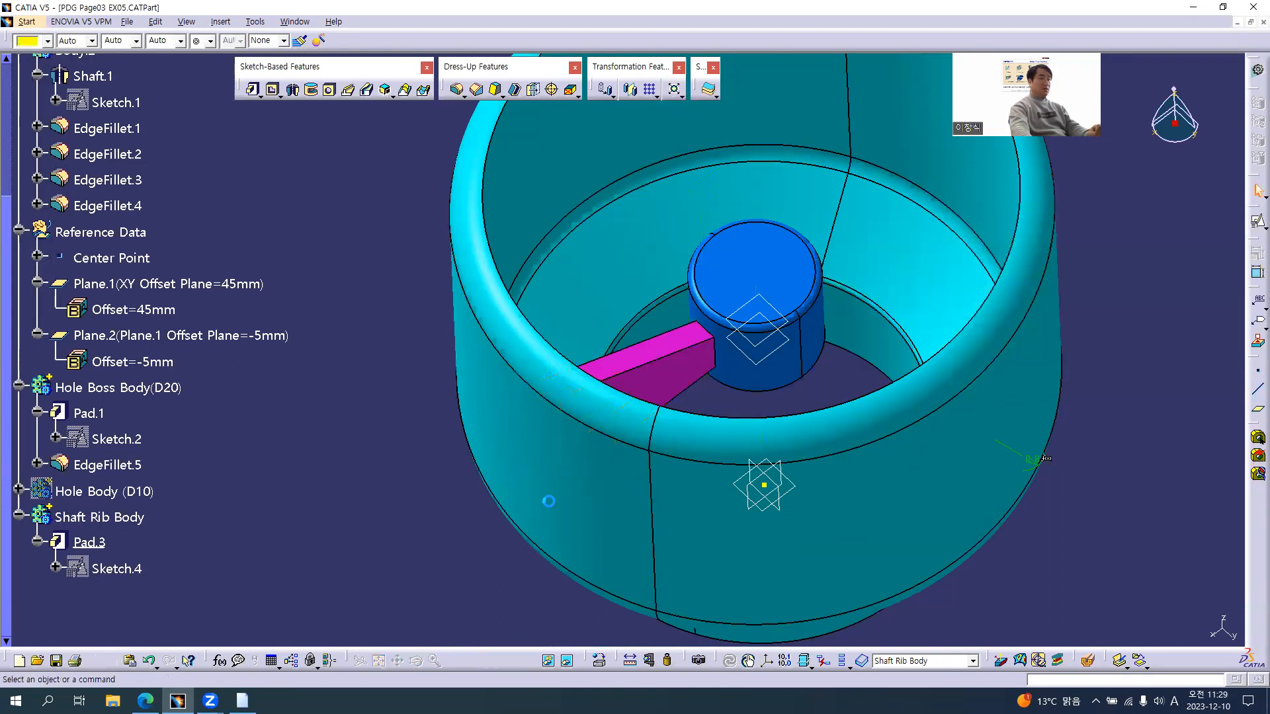
Step: Examine from above how the rib's two end faces meet the central boss and the inner wall of the shell
{"action": "middle_click_drag", "start_coordinate": [785, 457], "coordinate": [561, 458]}
{"action": "middle_click_drag", "start_coordinate": [501, 414], "coordinate": [647, 283]}
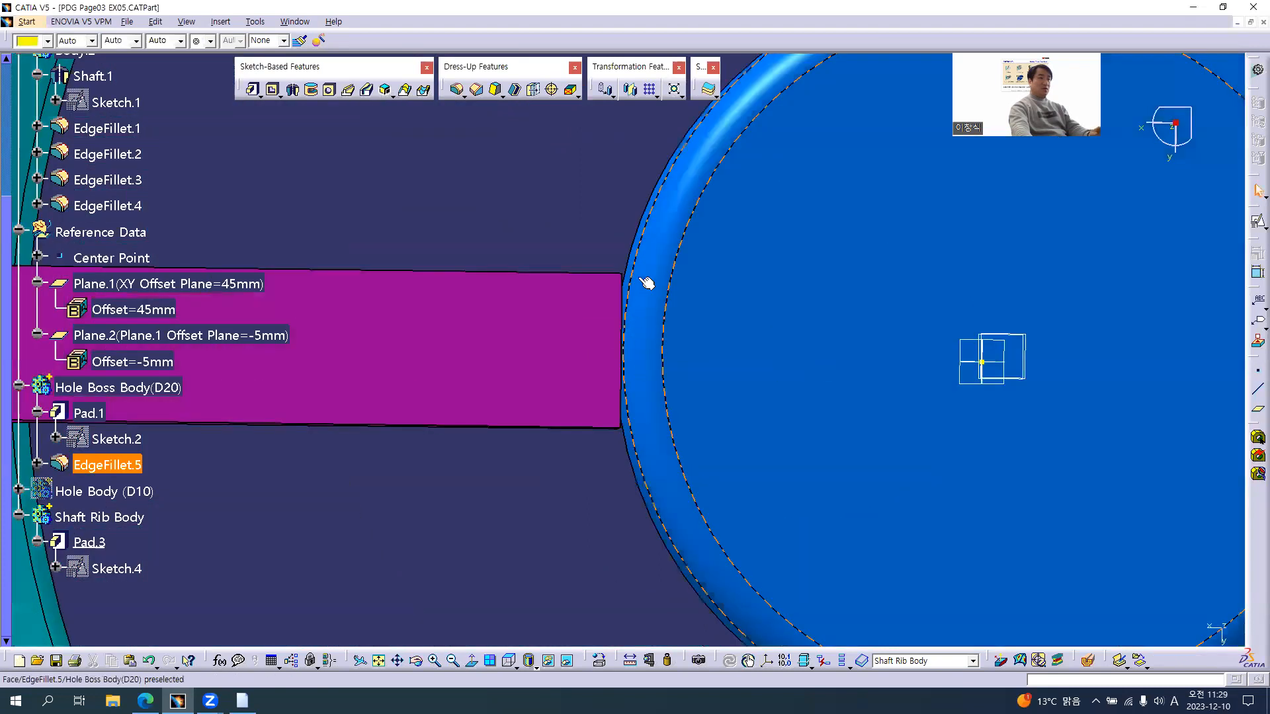
{"action": "middle_click_drag", "start_coordinate": [564, 408], "coordinate": [561, 204]}
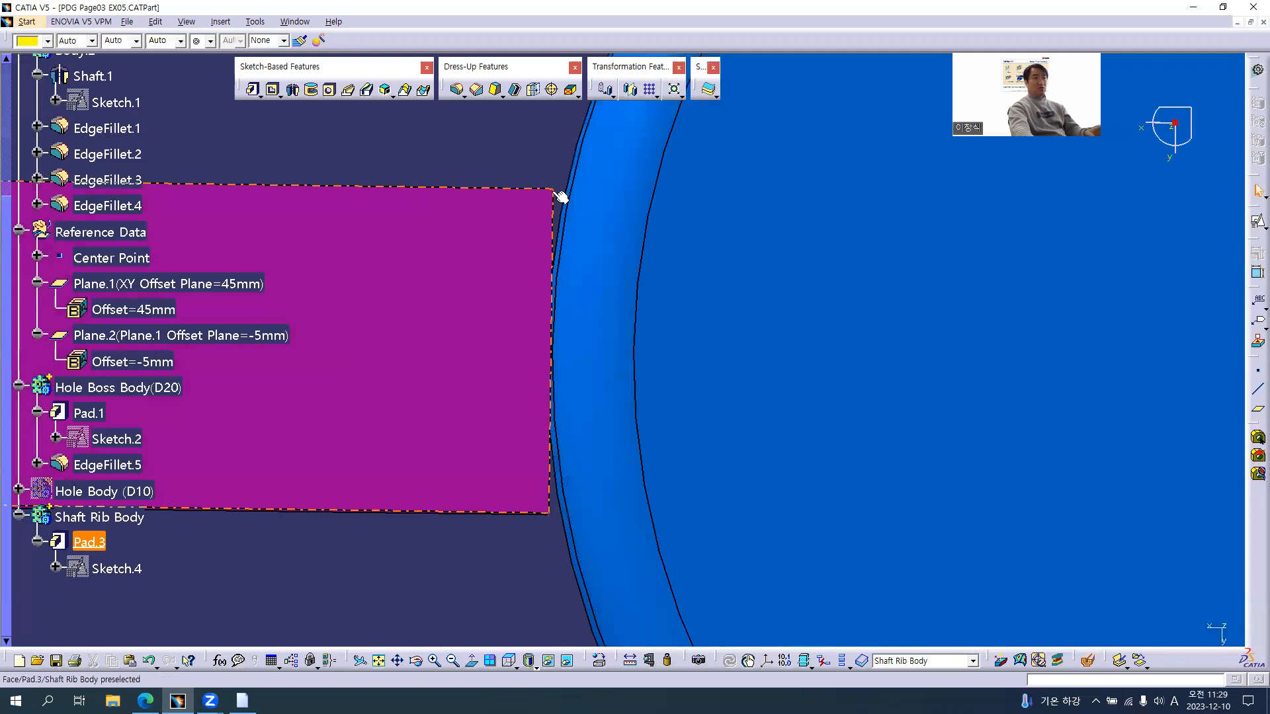
{"action": "middle_click_drag", "start_coordinate": [490, 363], "coordinate": [667, 349], "text": "ctrl"}
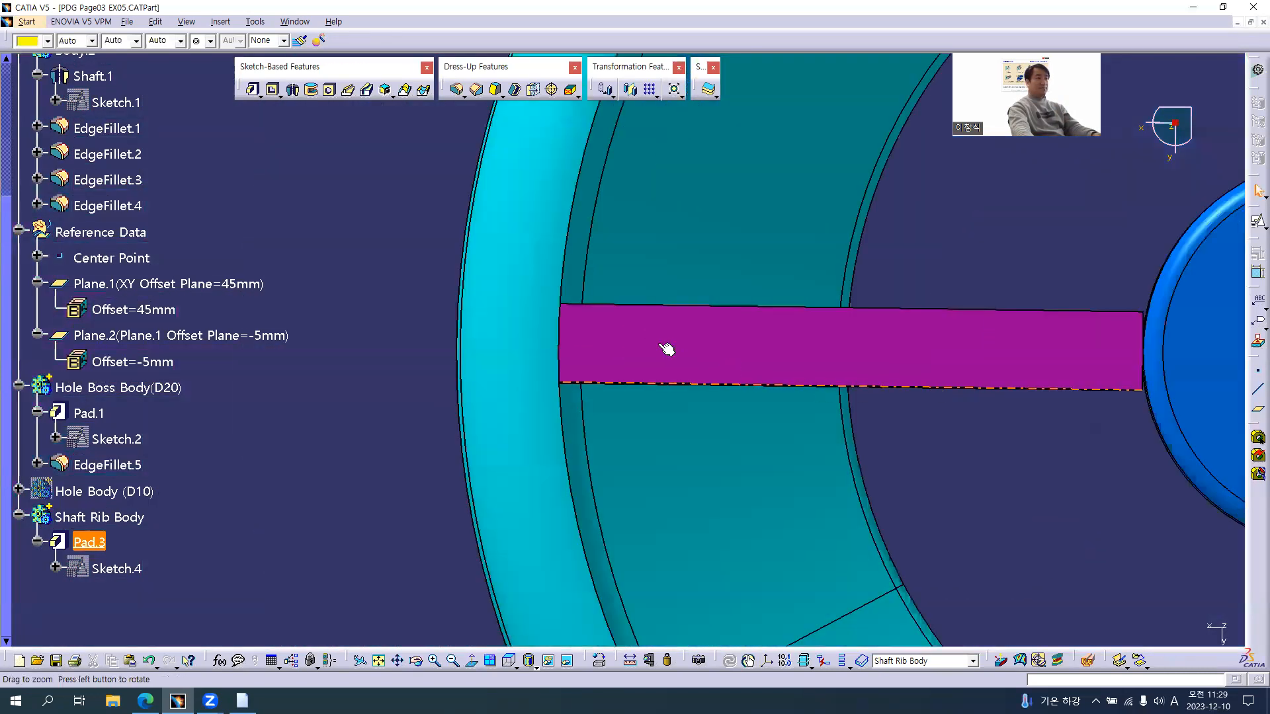
{"action": "middle_click_drag", "start_coordinate": [567, 362], "coordinate": [547, 351]}
{"action": "left_click", "coordinate": [555, 324]}
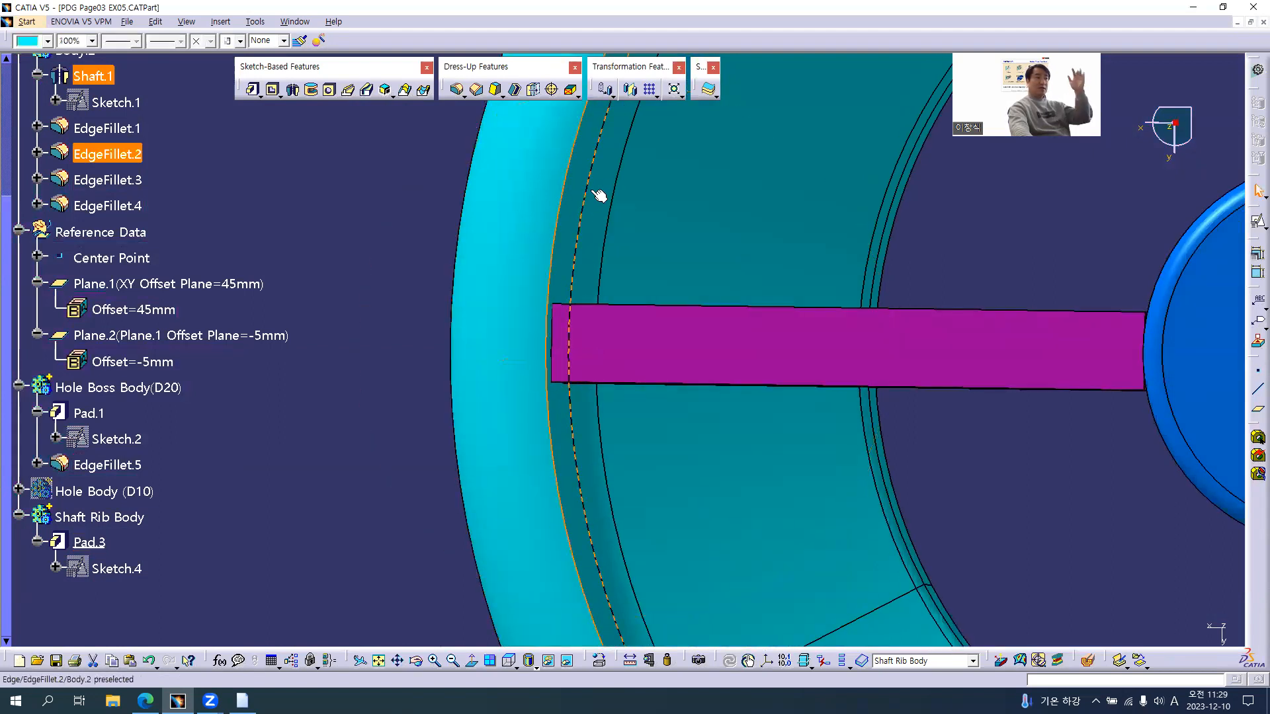
{"action": "middle_click_drag", "start_coordinate": [621, 355], "coordinate": [694, 456], "text": "ctrl"}
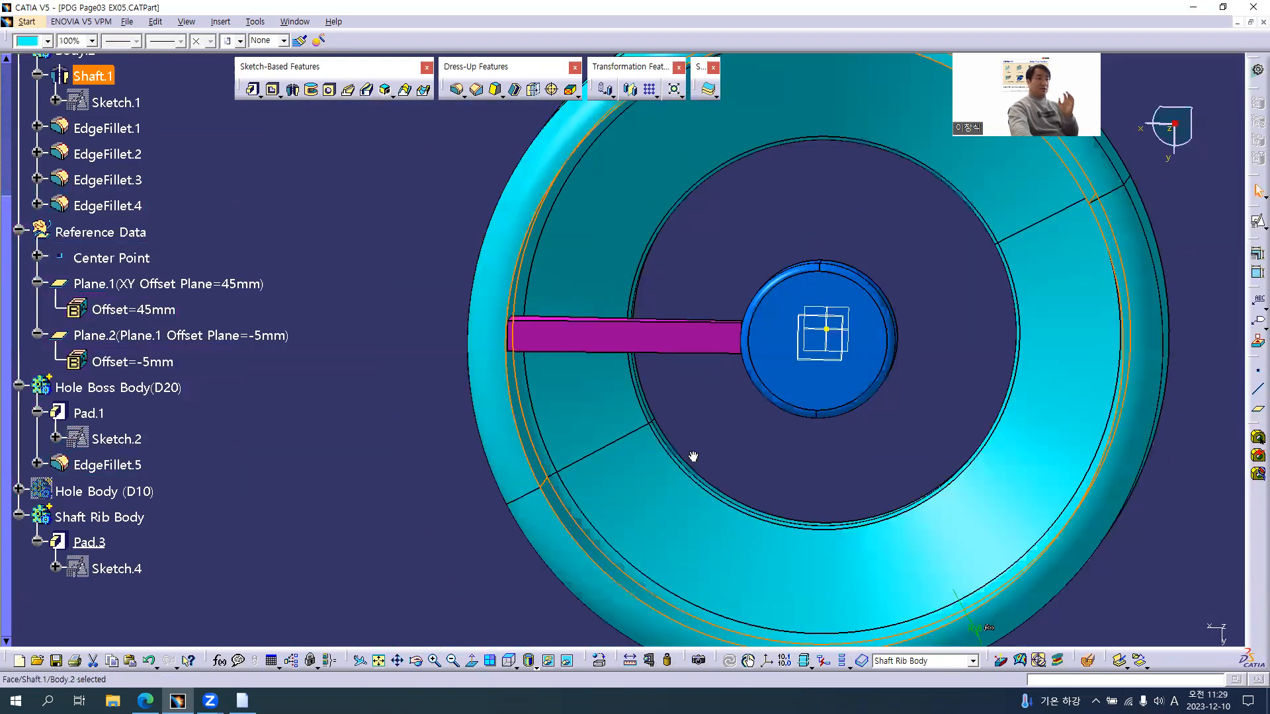
{"action": "middle_click_drag", "start_coordinate": [712, 384], "coordinate": [720, 335]}
{"action": "left_click", "coordinate": [193, 493]}
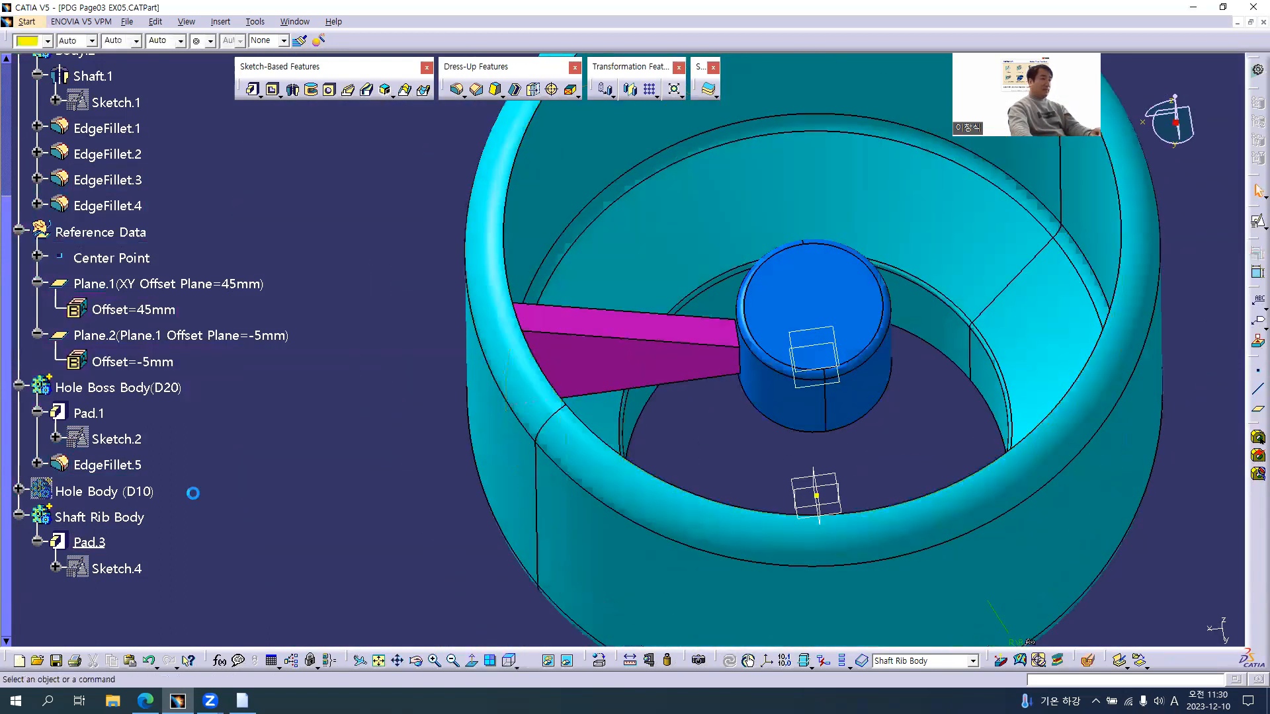
{"action": "left_click", "coordinate": [174, 512]}
{"action": "left_click", "coordinate": [365, 438]}
Step: Hide Body.2 and the Hole Boss Body(D20) so that only the rib is shown
{"action": "middle_click_drag", "start_coordinate": [385, 442], "coordinate": [462, 469]}
{"action": "scroll", "coordinate": [125, 323], "scroll_direction": "up", "scroll_amount": 2}
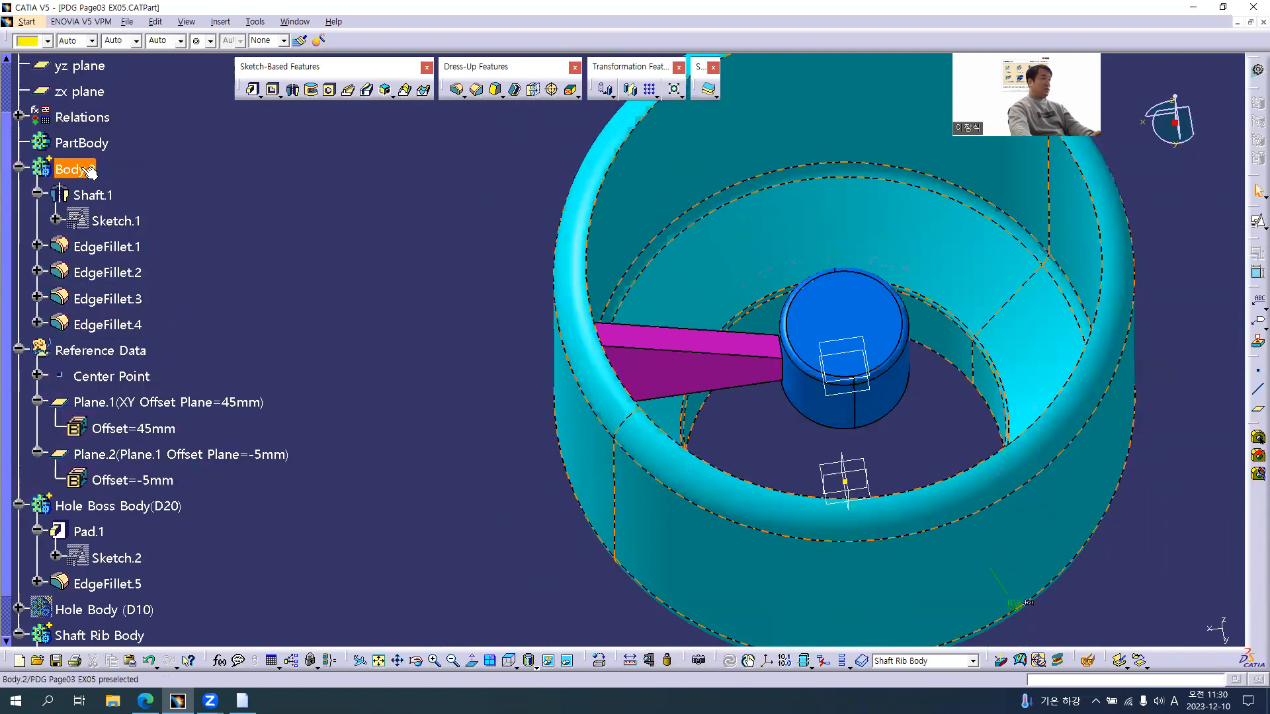
{"action": "right_click", "coordinate": [82, 173]}
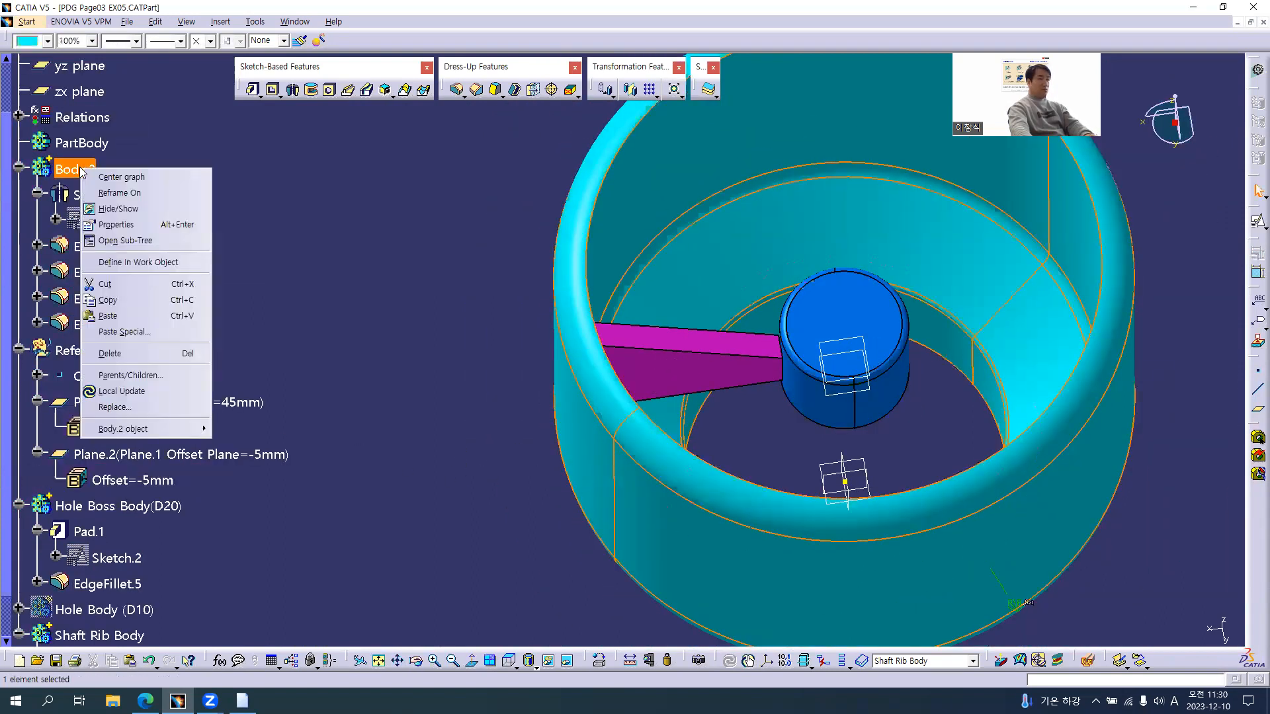
{"action": "left_click", "coordinate": [118, 208]}
{"action": "middle_click_drag", "start_coordinate": [610, 445], "coordinate": [625, 444]}
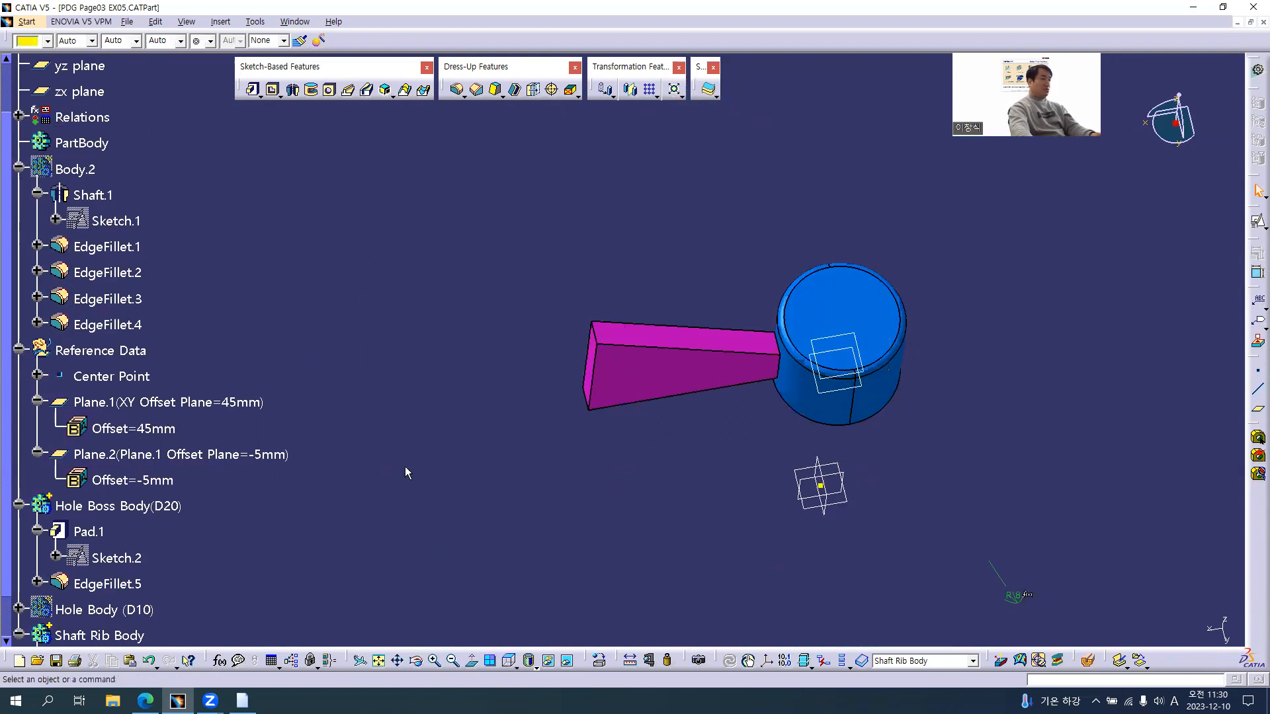
{"action": "right_click", "coordinate": [143, 507]}
{"action": "left_click", "coordinate": [180, 274]}
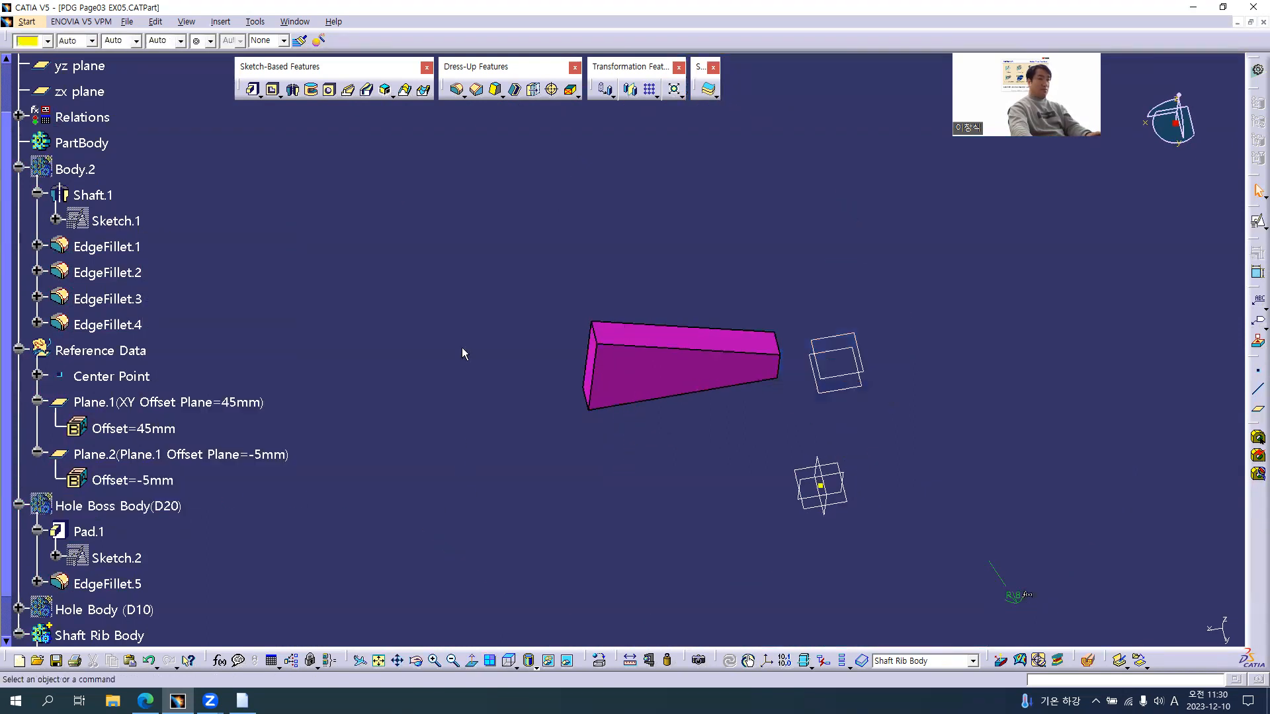
Step: Thicken the rib's two end faces, facing the shell and the boss, by 1 mm
{"action": "middle_click_drag", "start_coordinate": [673, 492], "coordinate": [709, 354]}
{"action": "middle_click_drag", "start_coordinate": [675, 488], "coordinate": [651, 394]}
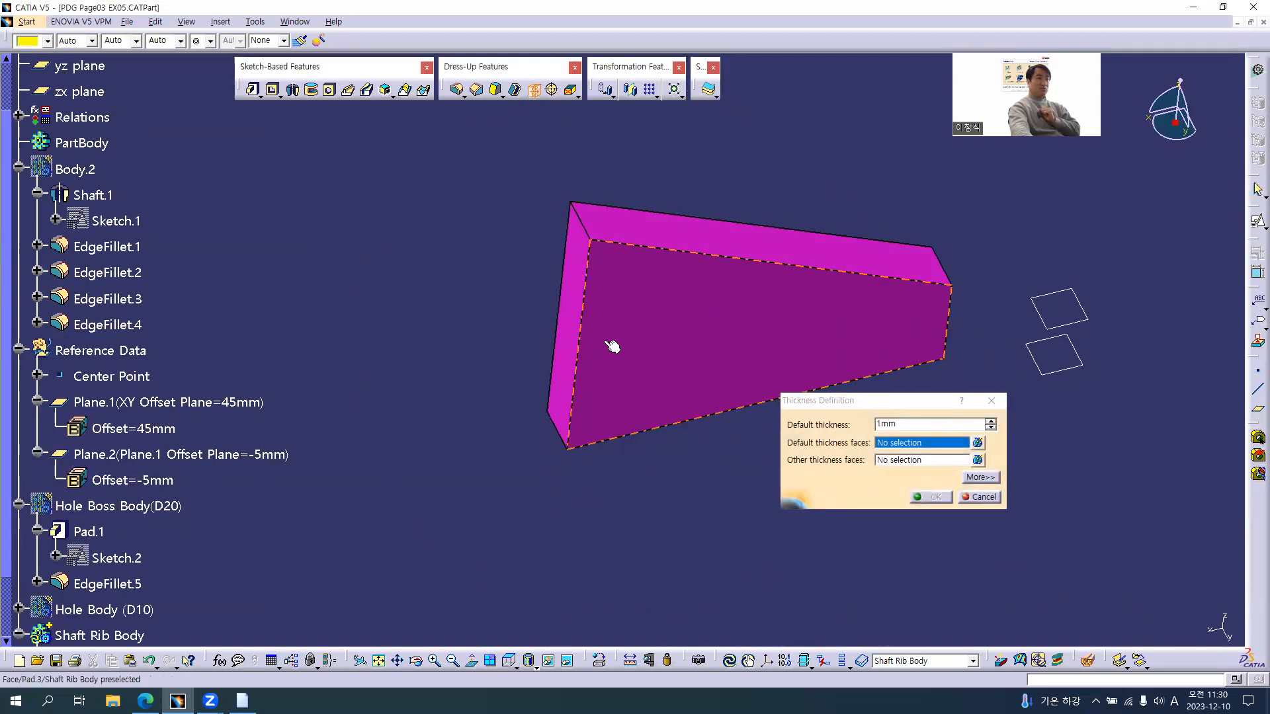
{"action": "left_click", "coordinate": [569, 287]}
{"action": "middle_click_drag", "start_coordinate": [816, 351], "coordinate": [595, 355]}
{"action": "left_click", "coordinate": [933, 308]}
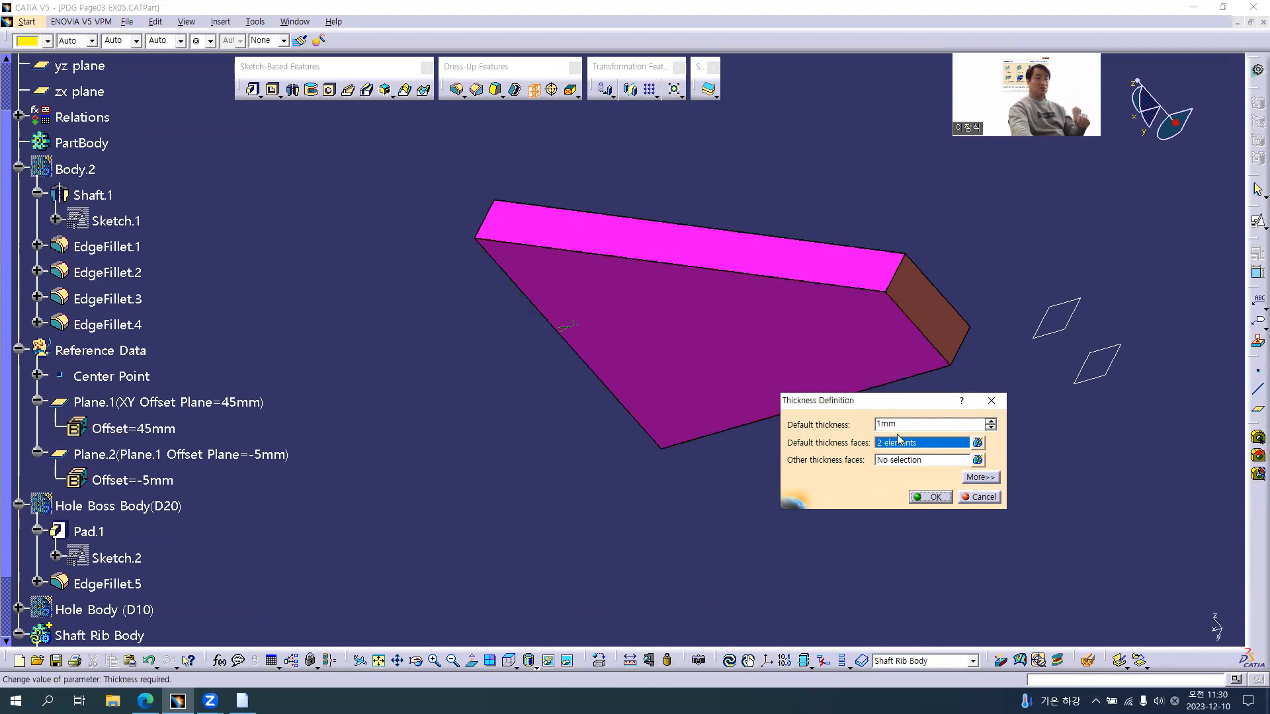
{"action": "left_click", "coordinate": [931, 497]}
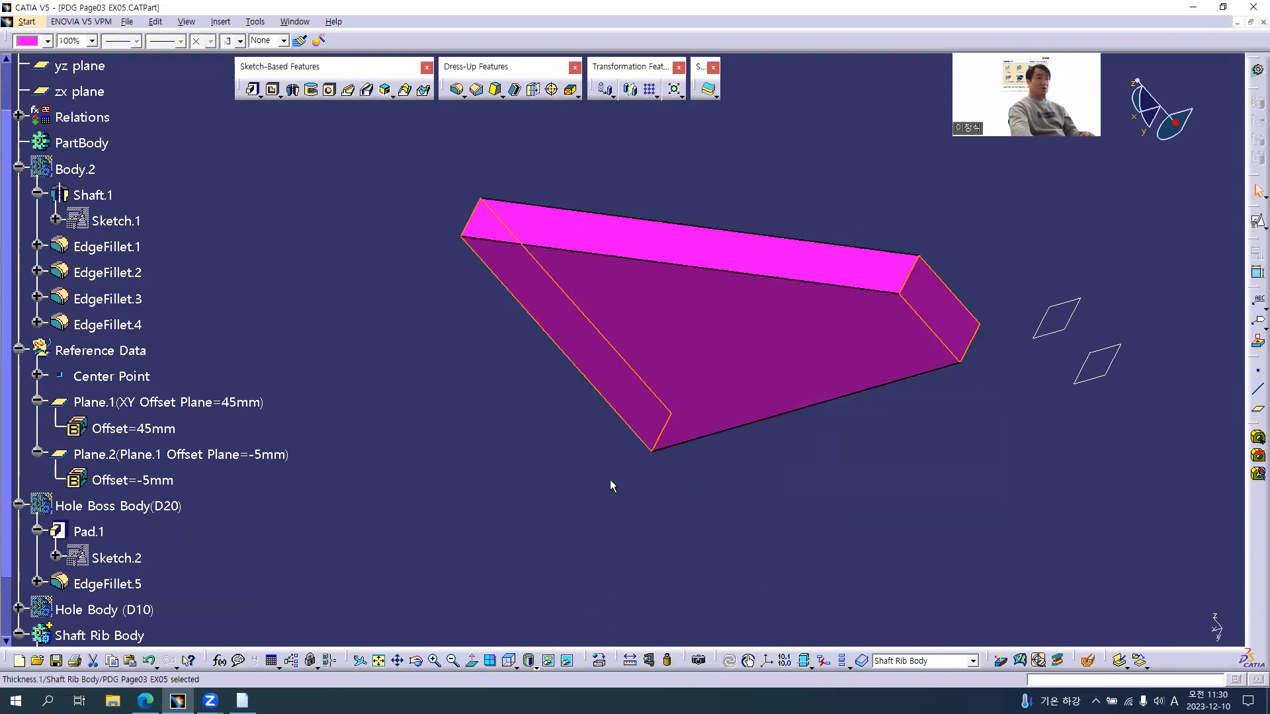
Step: Show the Hole Boss Body(D20) again and inspect where the thickened rib enters the boss
{"action": "mouse_move", "coordinate": [490, 406]}
{"action": "middle_mouse_down"}
{"action": "mouse_move", "coordinate": [590, 368]}
{"action": "mouse_move", "coordinate": [703, 356]}
{"action": "mouse_move", "coordinate": [780, 368]}
{"action": "middle_mouse_up"}
{"action": "scroll", "coordinate": [186, 449], "scroll_direction": "down", "scroll_amount": 3}
{"action": "right_click", "coordinate": [131, 269]}
{"action": "left_click", "coordinate": [132, 271]}
{"action": "middle_click_drag", "start_coordinate": [516, 371], "coordinate": [943, 280]}
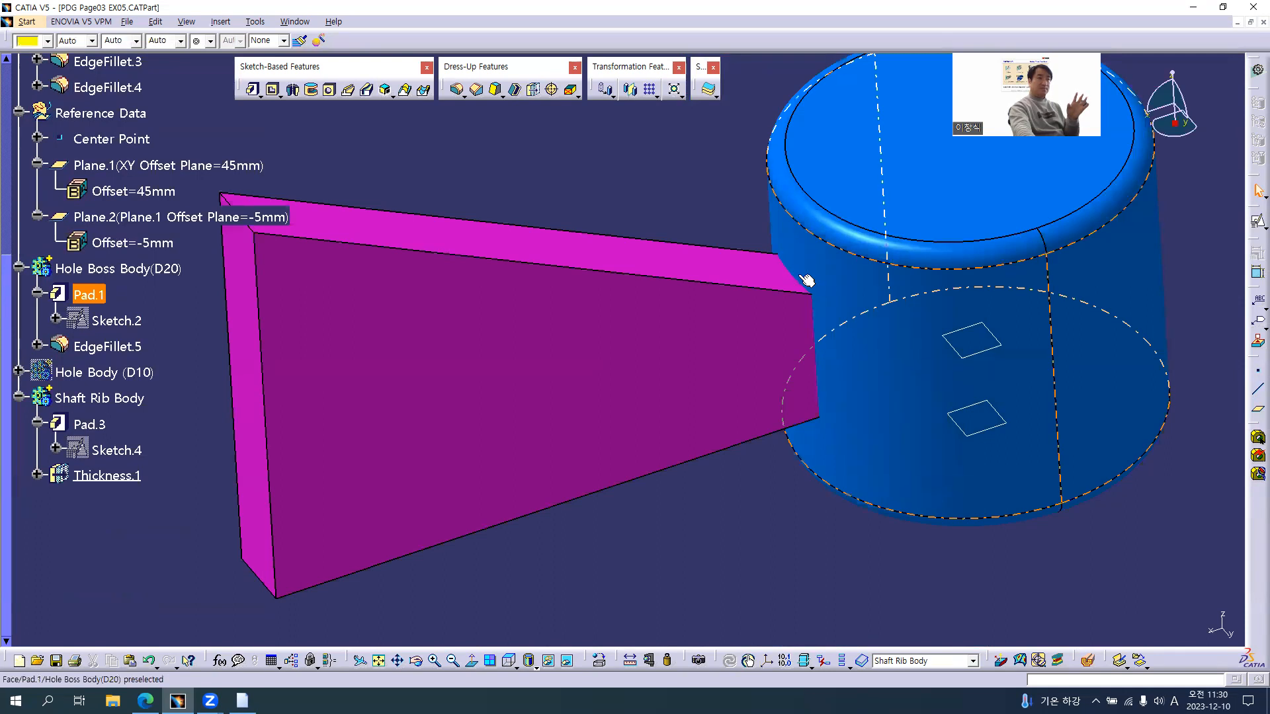
{"action": "middle_click_drag", "start_coordinate": [742, 461], "coordinate": [778, 488]}
Step: Collapse Pad.1 and Pad.3 in the tree and show Body.2 again
{"action": "left_click", "coordinate": [37, 295]}
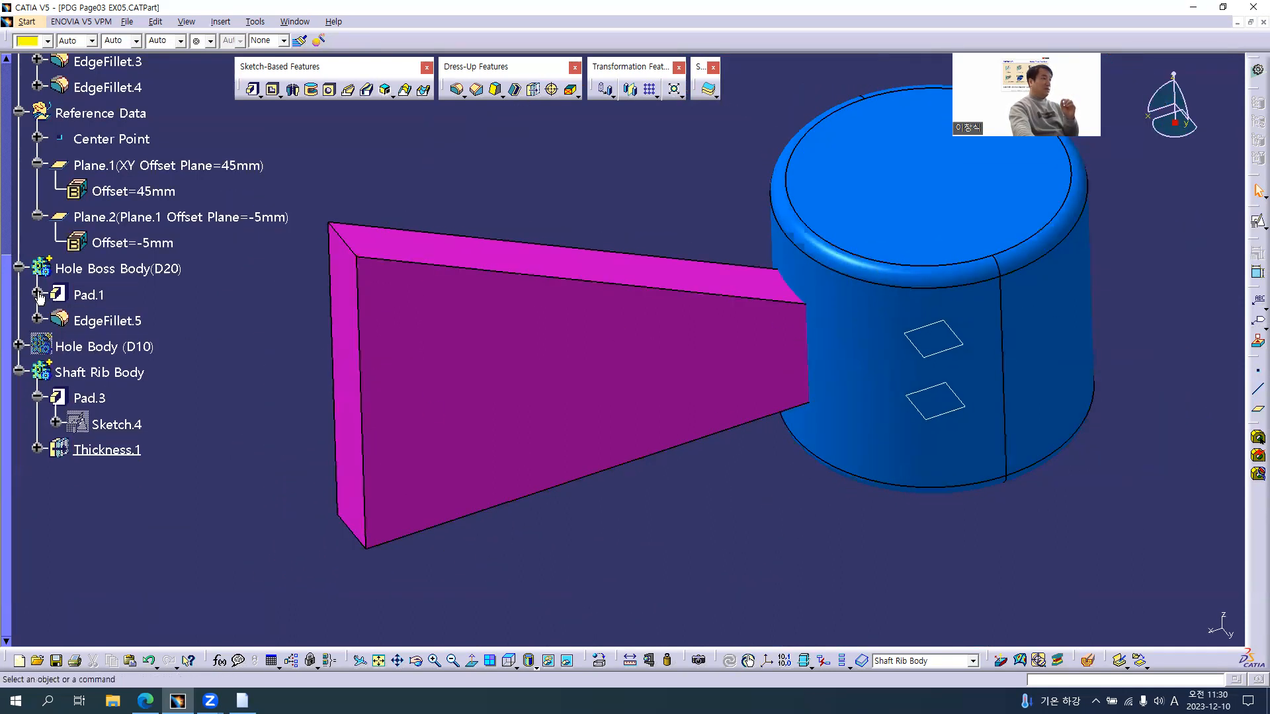
{"action": "left_click", "coordinate": [37, 396]}
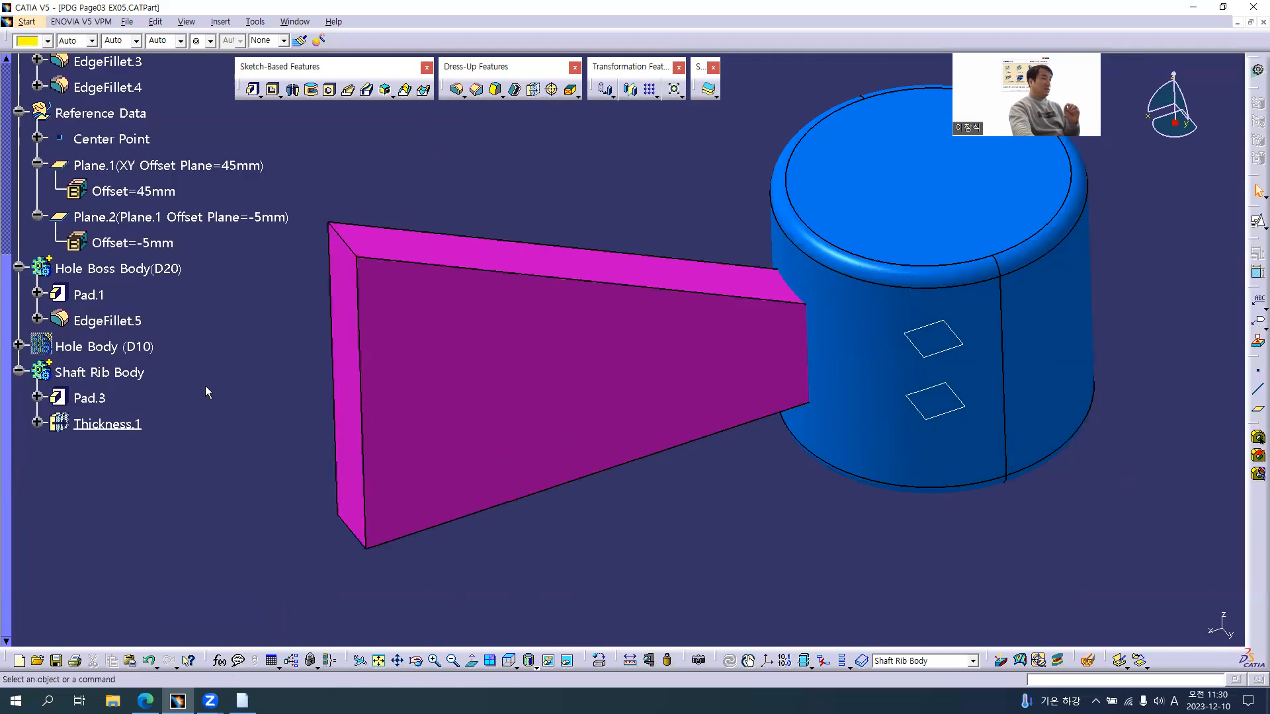
{"action": "scroll", "coordinate": [205, 387], "scroll_direction": "up", "scroll_amount": 4}
{"action": "right_click", "coordinate": [84, 172]}
{"action": "left_click", "coordinate": [123, 206]}
{"action": "left_click", "coordinate": [635, 293]}
{"action": "middle_click_drag", "start_coordinate": [635, 293], "coordinate": [372, 467]}
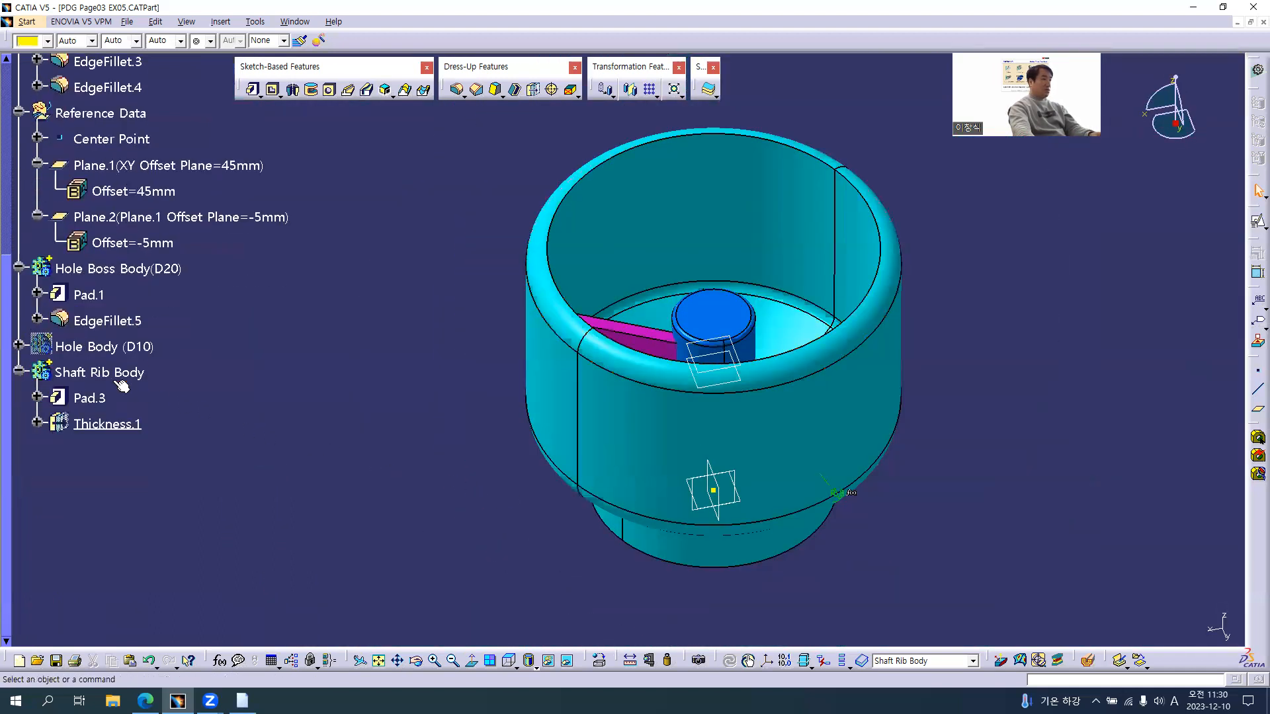
Step: Create a circular pattern of the rib as a complete crown with 4 instances, using the xy plane as reference element
{"action": "left_click", "coordinate": [651, 91]}
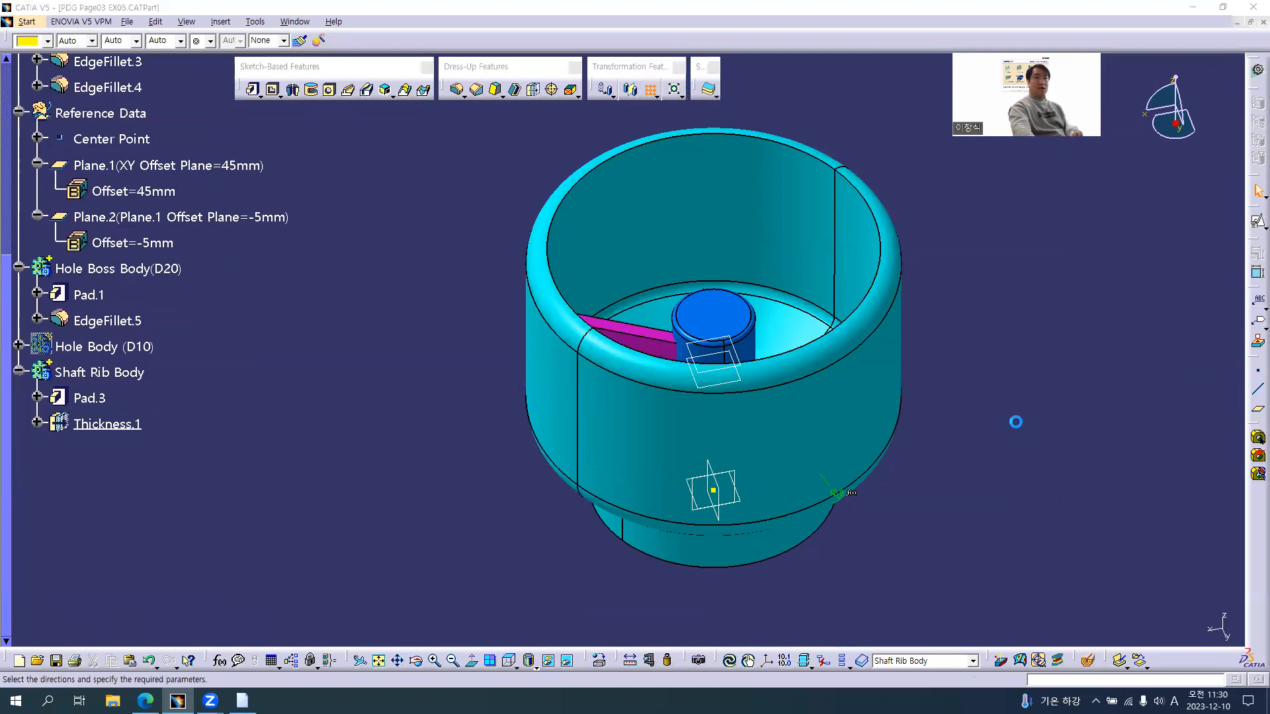
{"action": "left_click", "coordinate": [975, 274]}
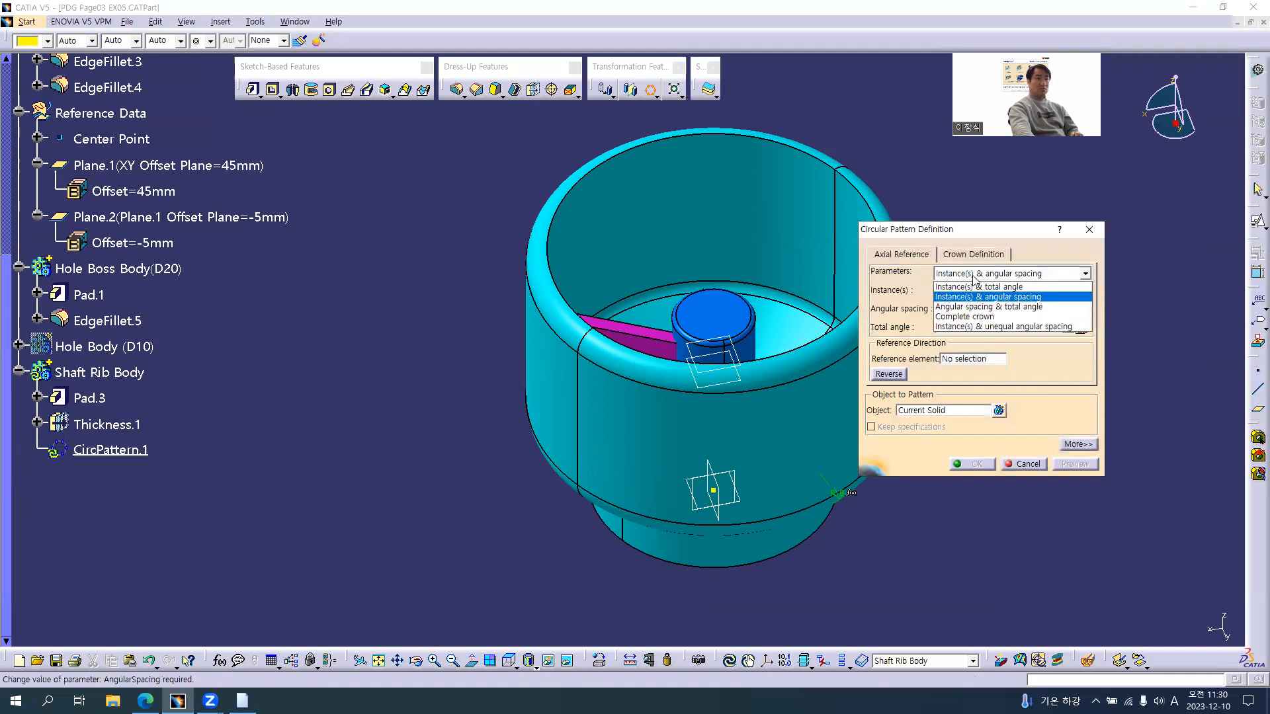
{"action": "left_click", "coordinate": [961, 319]}
{"action": "double_click", "coordinate": [959, 289]}
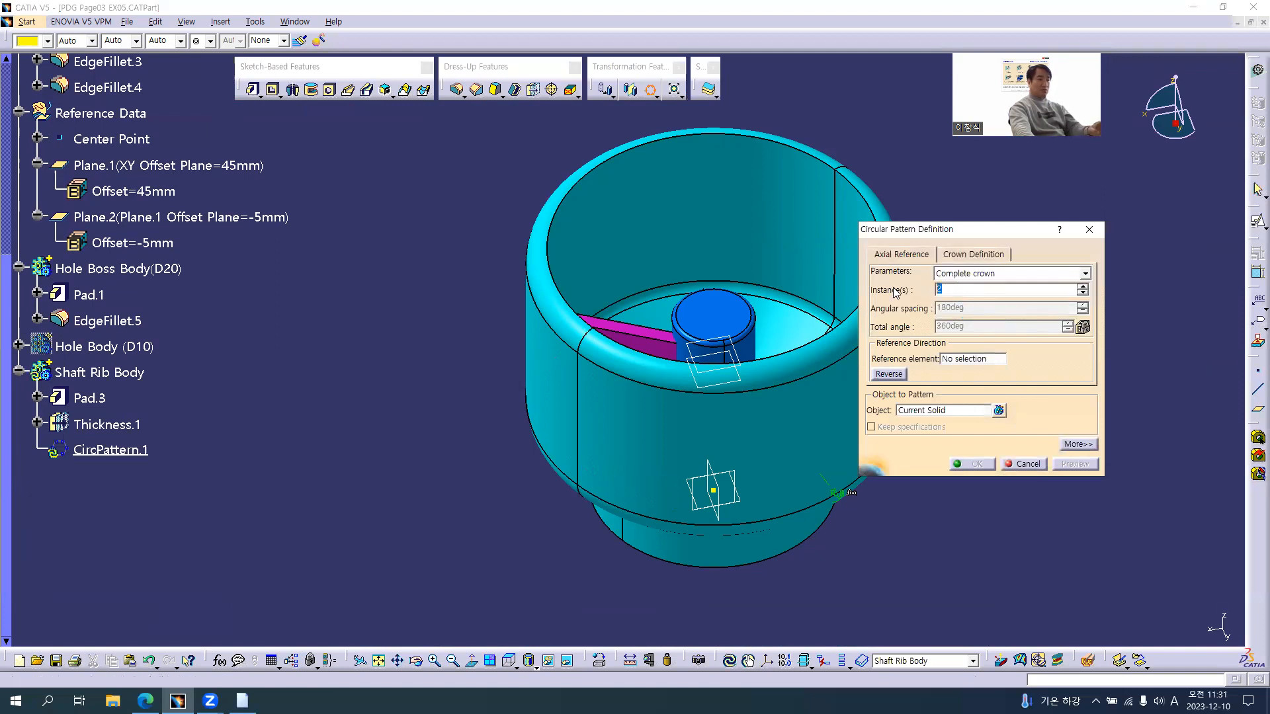
{"action": "type", "text": "4"}
{"action": "left_click", "coordinate": [971, 359]}
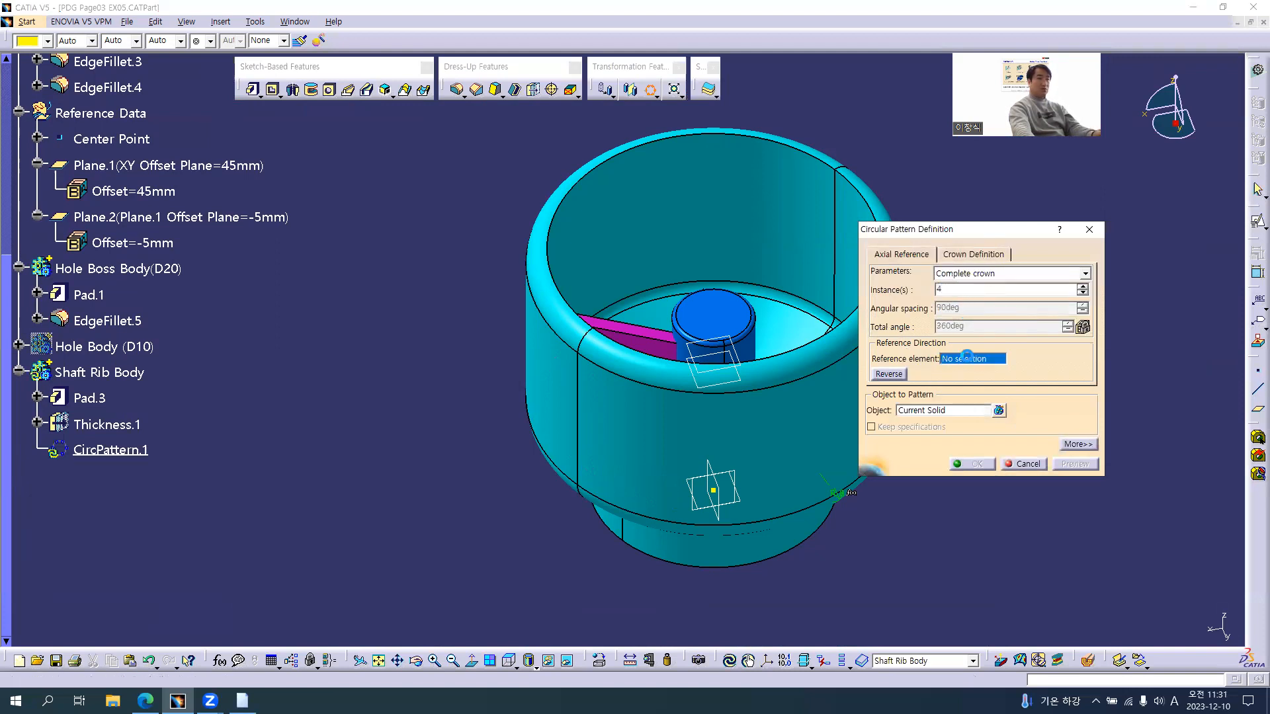
{"action": "left_click", "coordinate": [745, 504]}
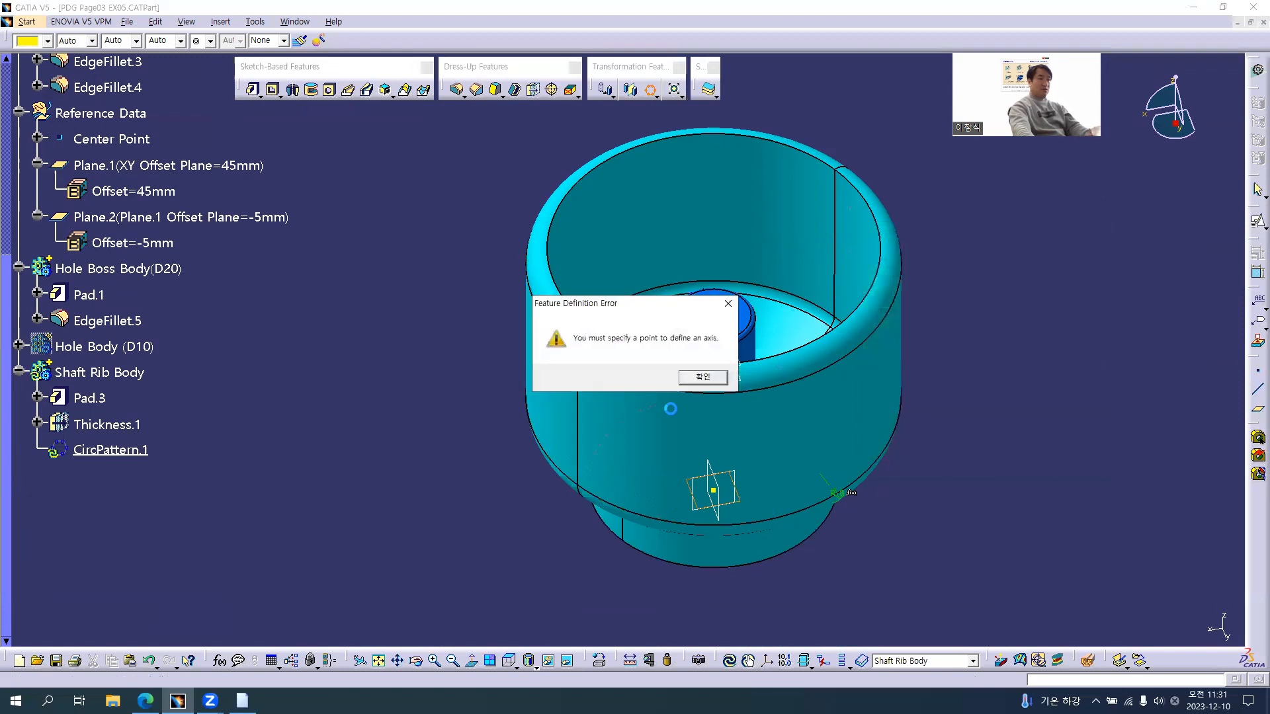
{"action": "left_click", "coordinate": [708, 380]}
{"action": "middle_click_drag", "start_coordinate": [720, 444], "coordinate": [672, 489]}
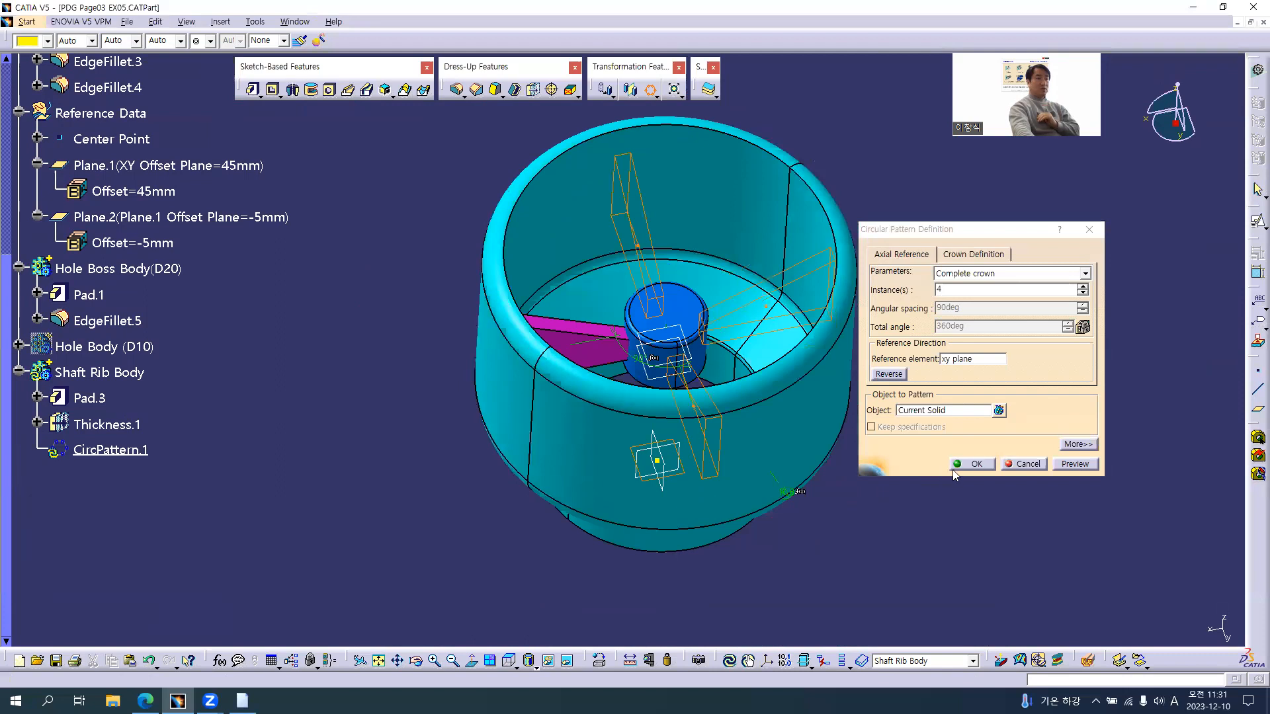
{"action": "left_click", "coordinate": [978, 465]}
Step: Collapse the Reference Data, Hole Boss Body(D20), Shaft Rib Body and Body.2 branches in the tree
{"action": "middle_click_drag", "start_coordinate": [650, 518], "coordinate": [556, 437]}
{"action": "scroll", "coordinate": [299, 398], "scroll_direction": "up", "scroll_amount": 5}
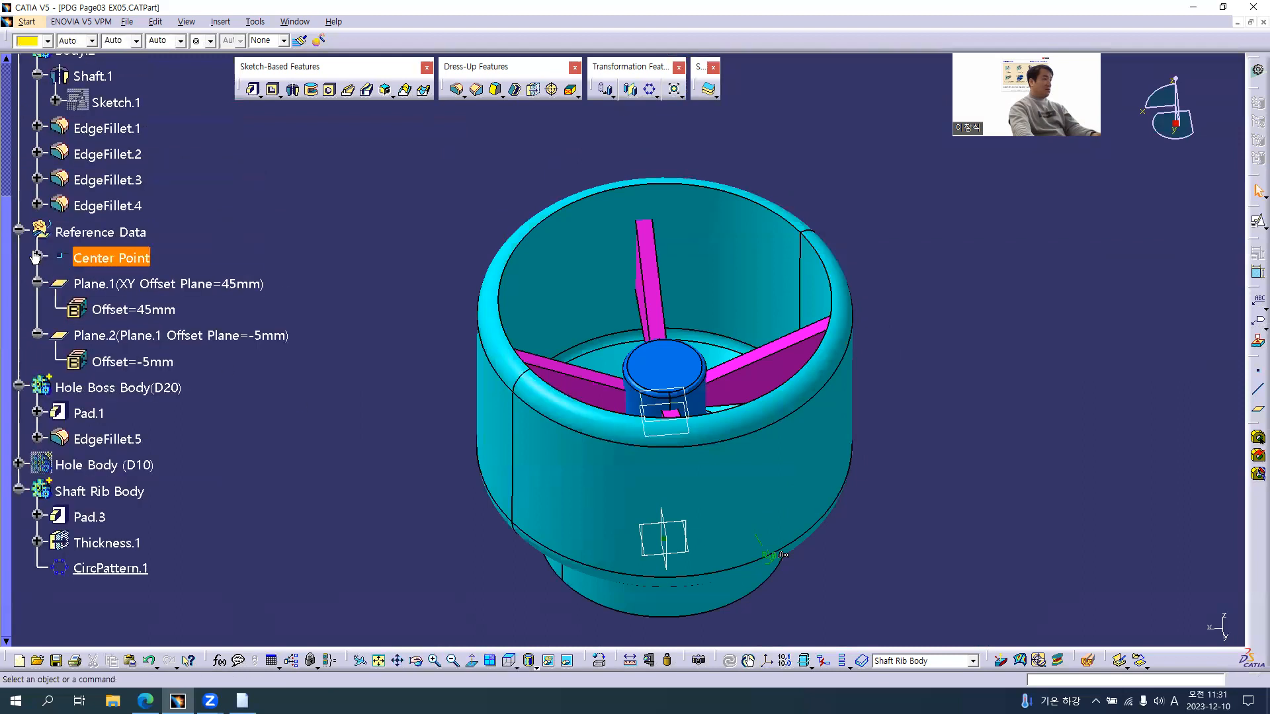
{"action": "left_click", "coordinate": [18, 229]}
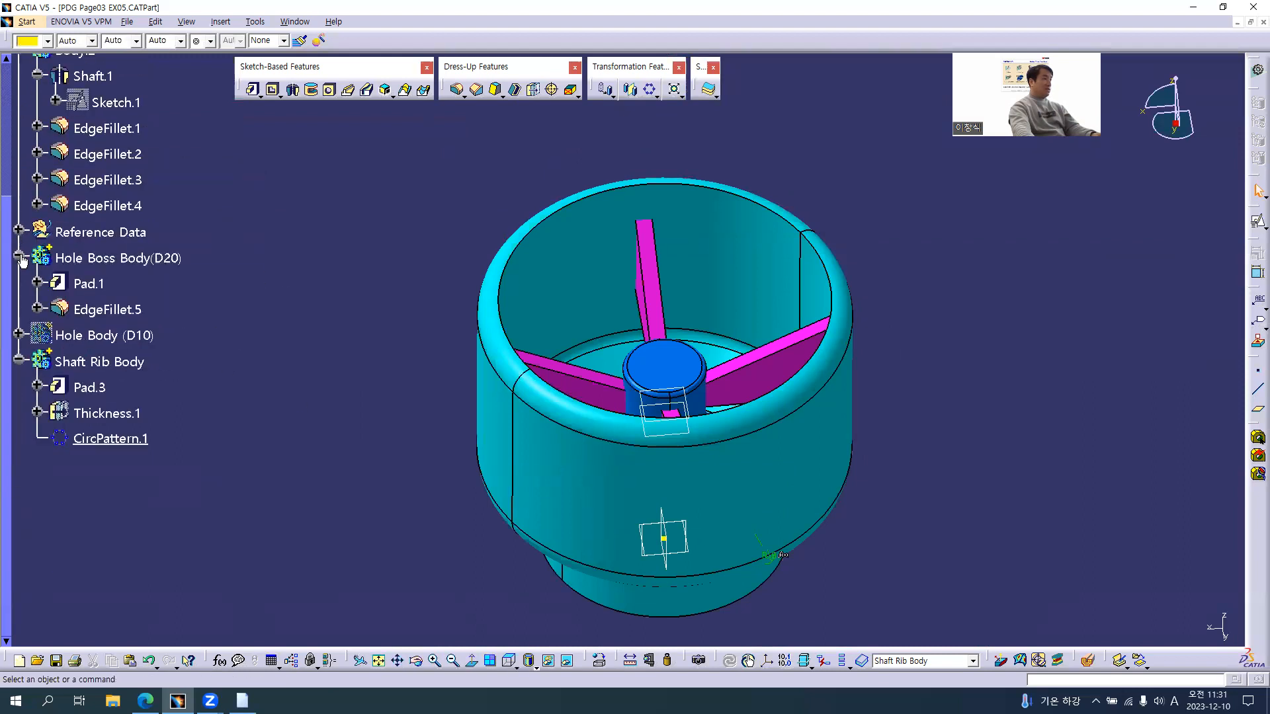
{"action": "left_click", "coordinate": [19, 257]}
{"action": "left_click", "coordinate": [19, 309]}
{"action": "scroll", "coordinate": [21, 291], "scroll_direction": "up", "scroll_amount": 5}
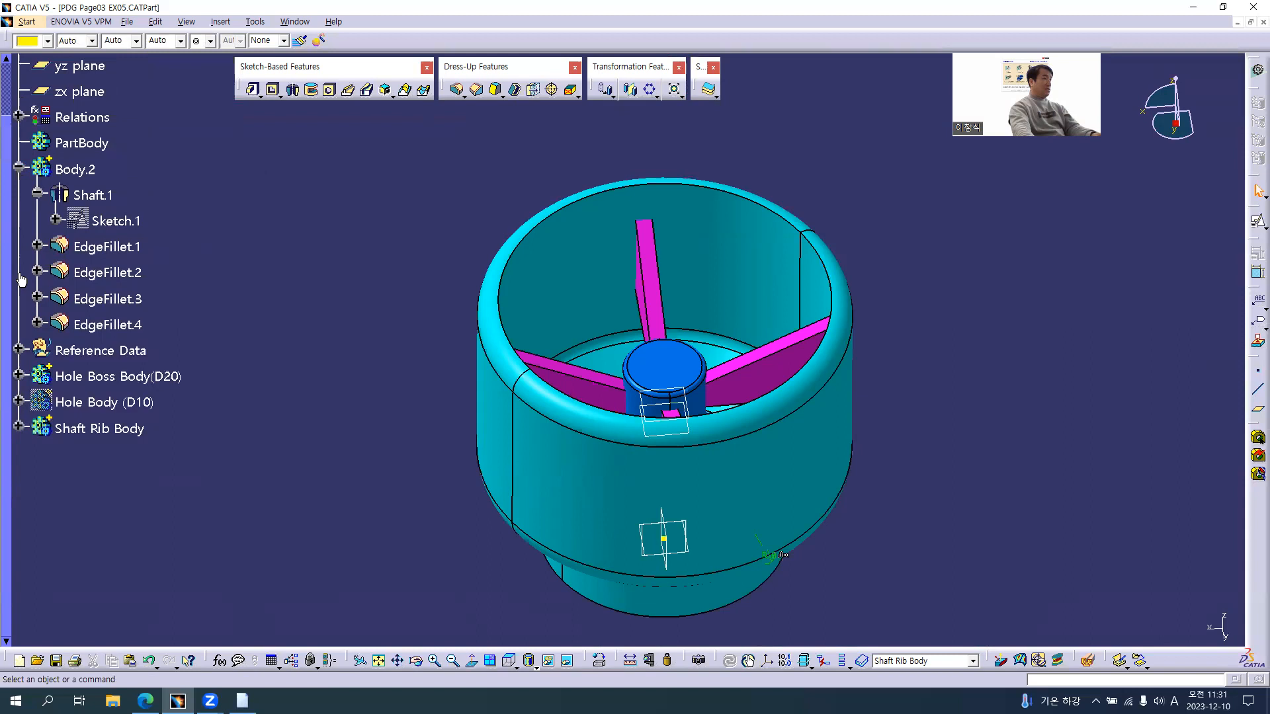
{"action": "left_click", "coordinate": [18, 168]}
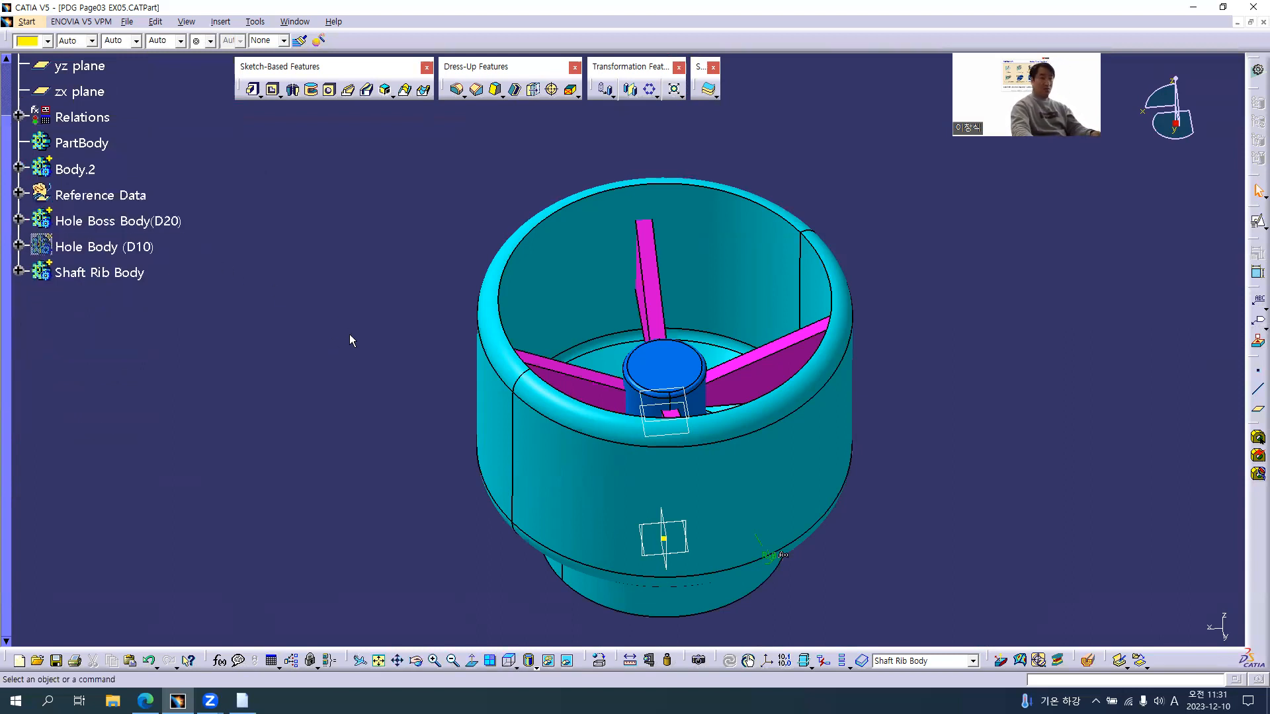
Step: Insert a new body into the part and rename it Shaft Body
{"action": "key", "text": "alt+i"}
{"action": "key", "text": "Return"}
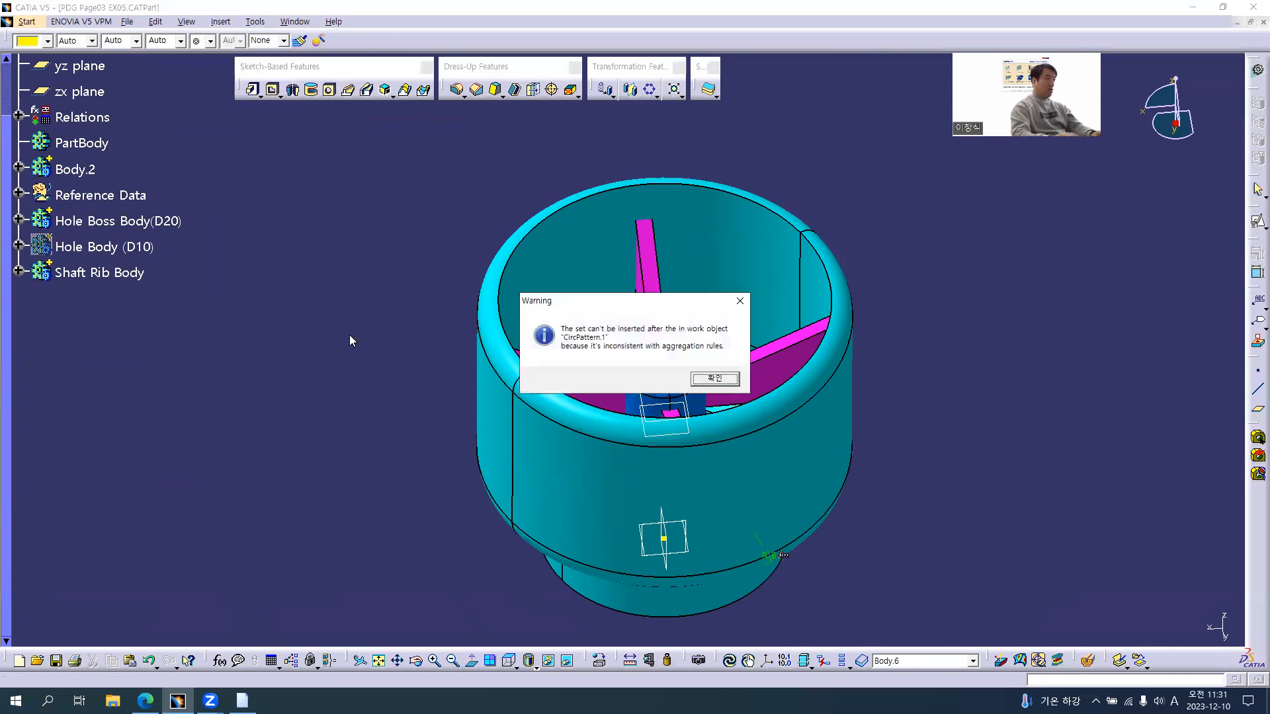
{"action": "left_click", "coordinate": [699, 381]}
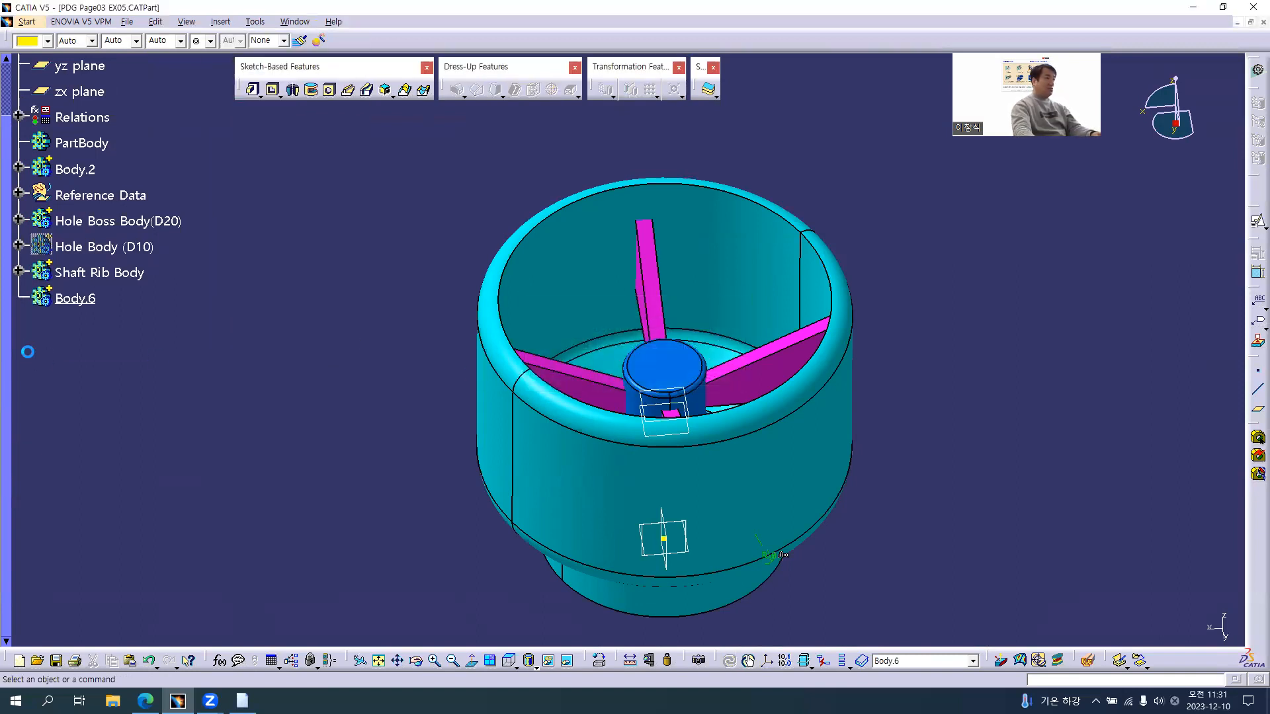
{"action": "left_click", "coordinate": [78, 301]}
{"action": "key", "text": "alt+Return"}
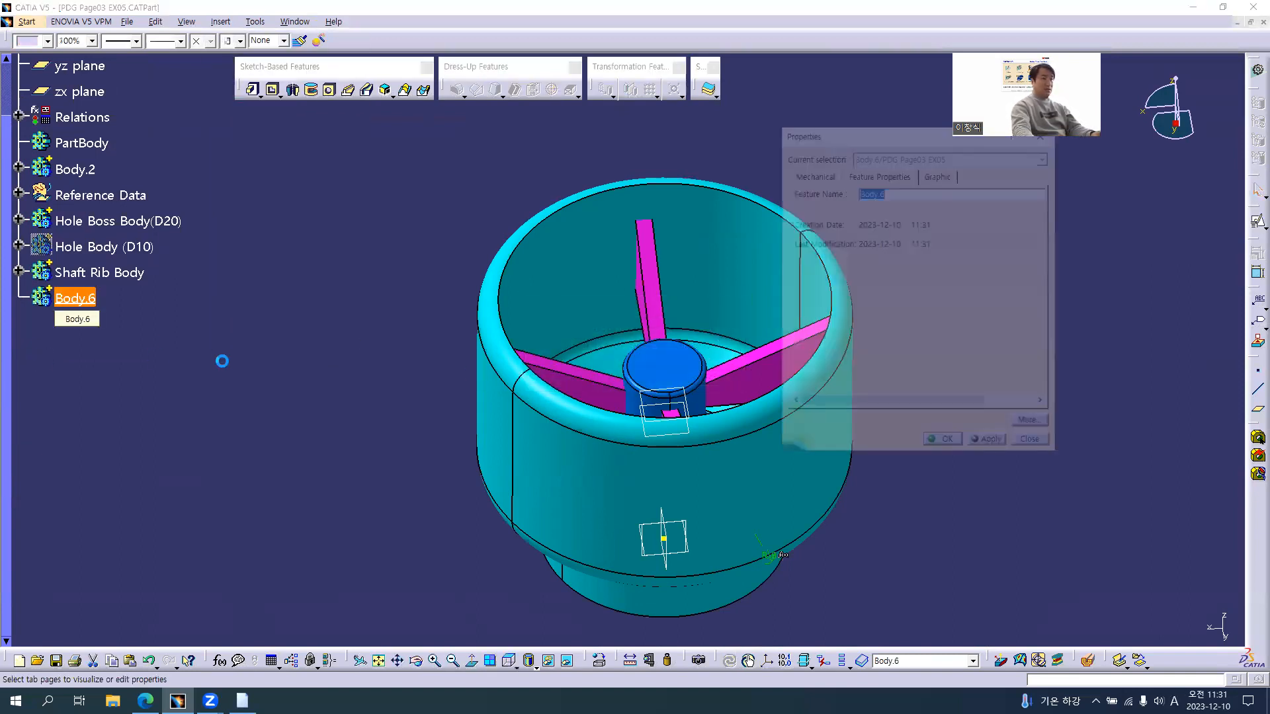
{"action": "type", "text": "Shaft"}
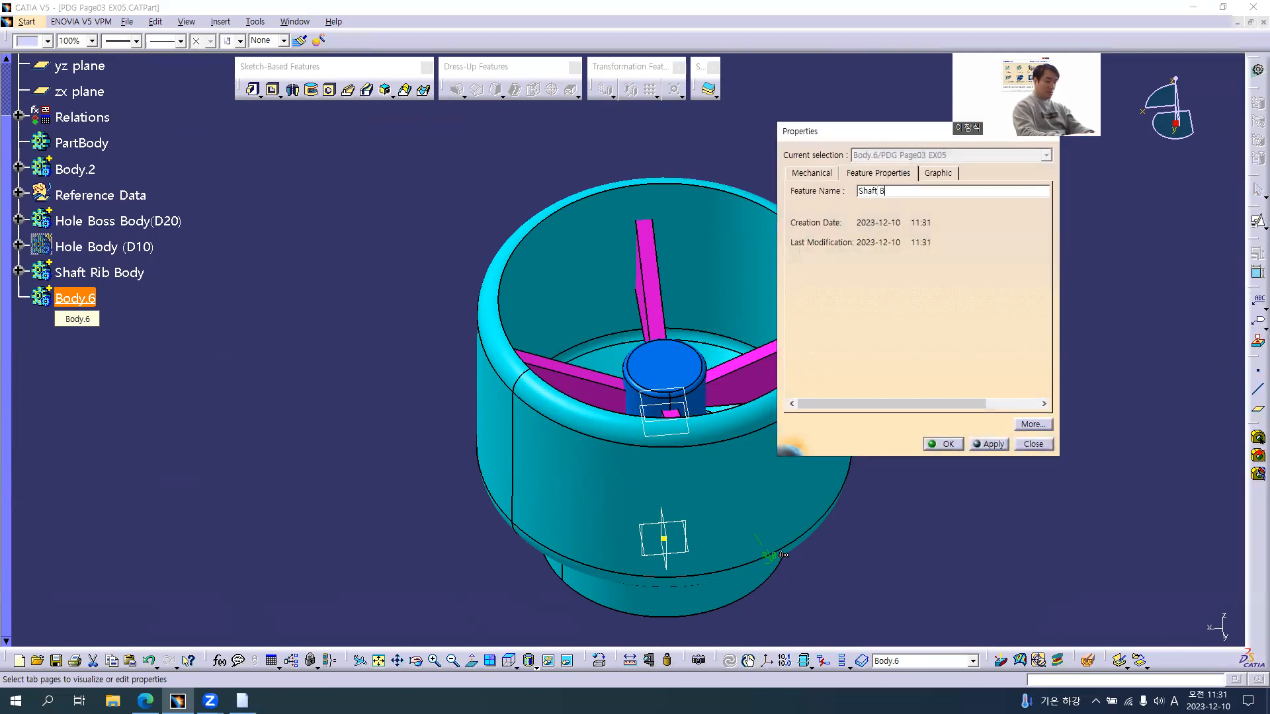
{"action": "key", "text": "Return"}
{"action": "left_click", "coordinate": [249, 331]}
Step: Assemble Body.2, Hole Boss Body(D20) and Shaft Rib Body into Shaft Body, and expand Shaft Body in the tree to check the result
{"action": "left_click", "coordinate": [92, 170]}
{"action": "left_click", "coordinate": [102, 221], "text": "ctrl"}
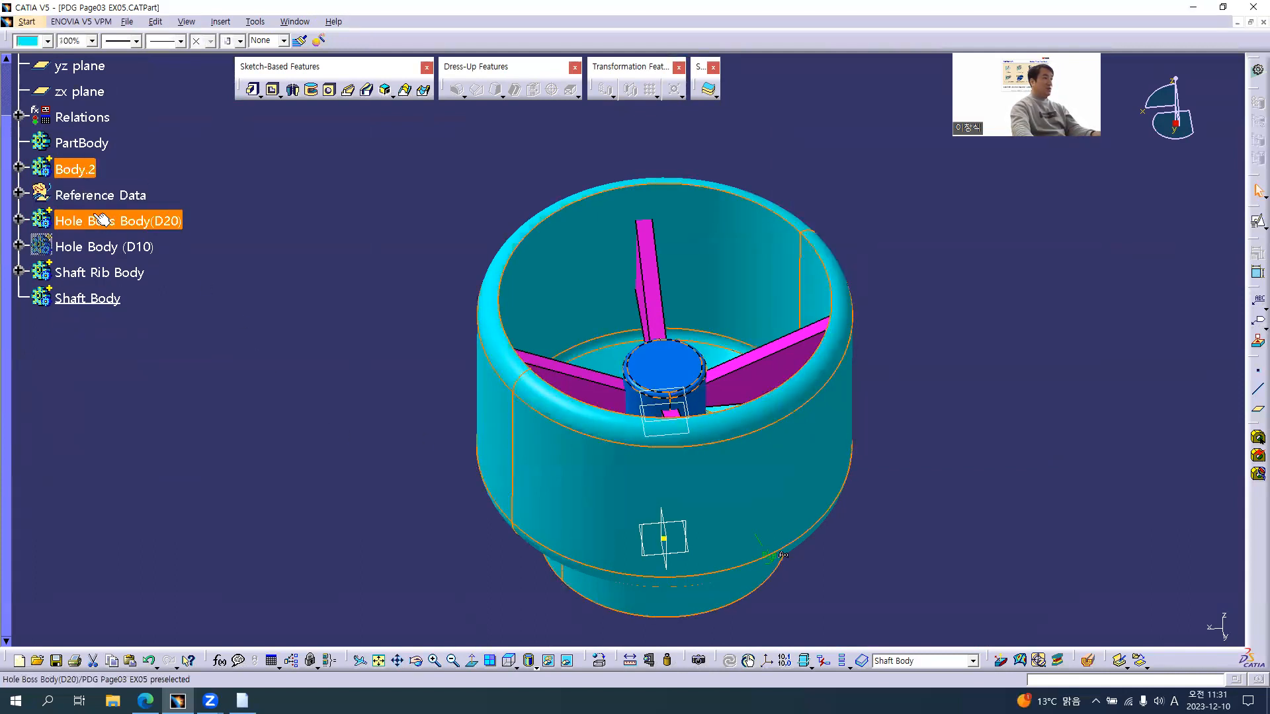
{"action": "left_click", "coordinate": [109, 273], "text": "ctrl"}
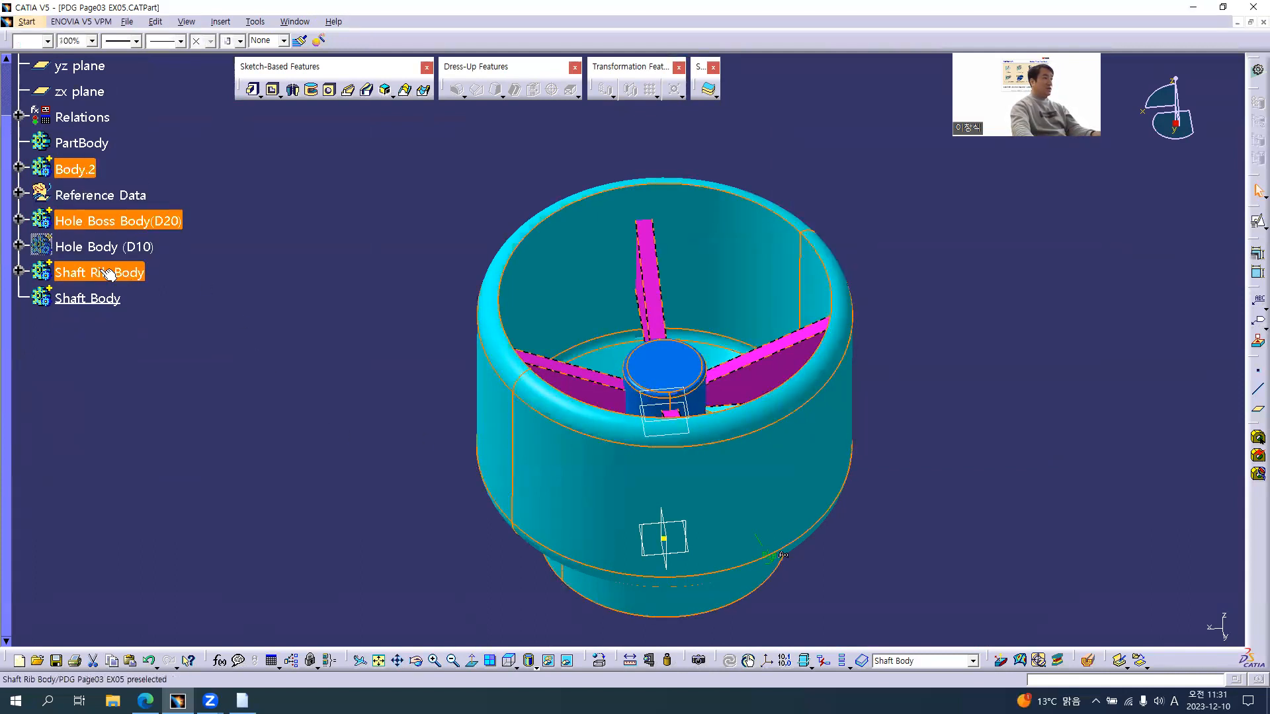
{"action": "left_click", "coordinate": [97, 171], "text": "ctrl"}
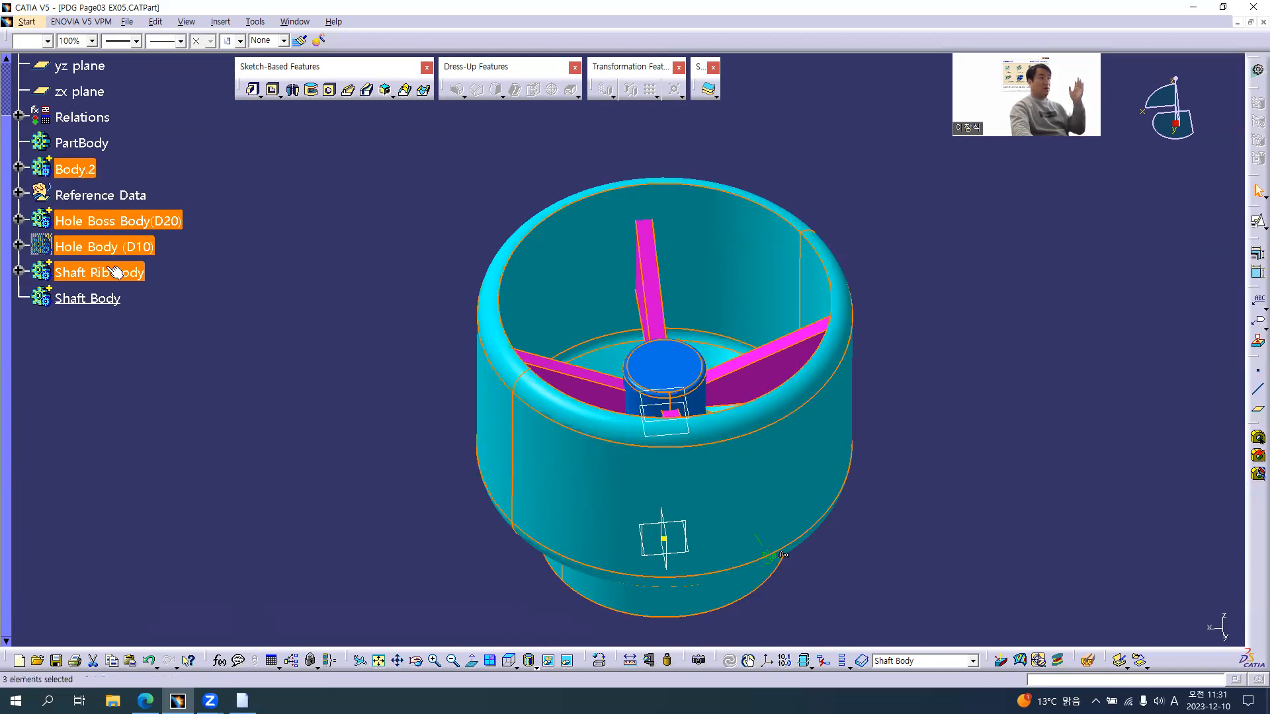
{"action": "right_click", "coordinate": [83, 172]}
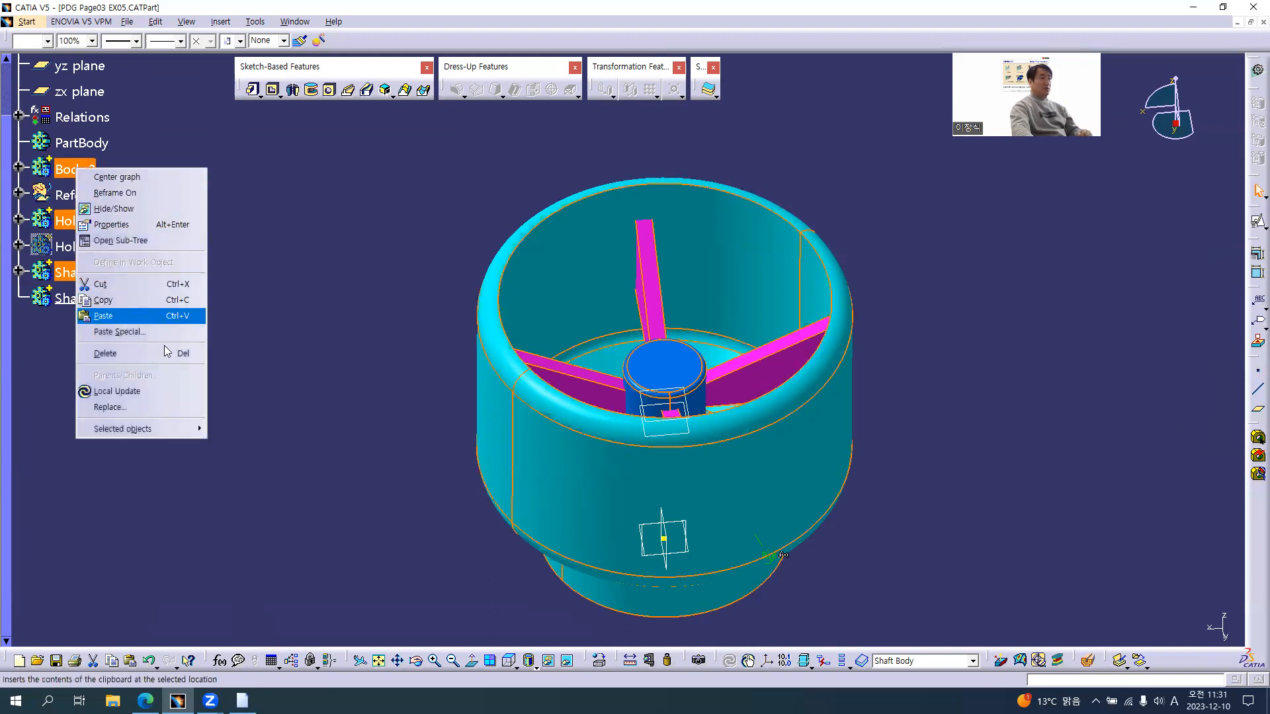
{"action": "mouse_move", "coordinate": [180, 430]}
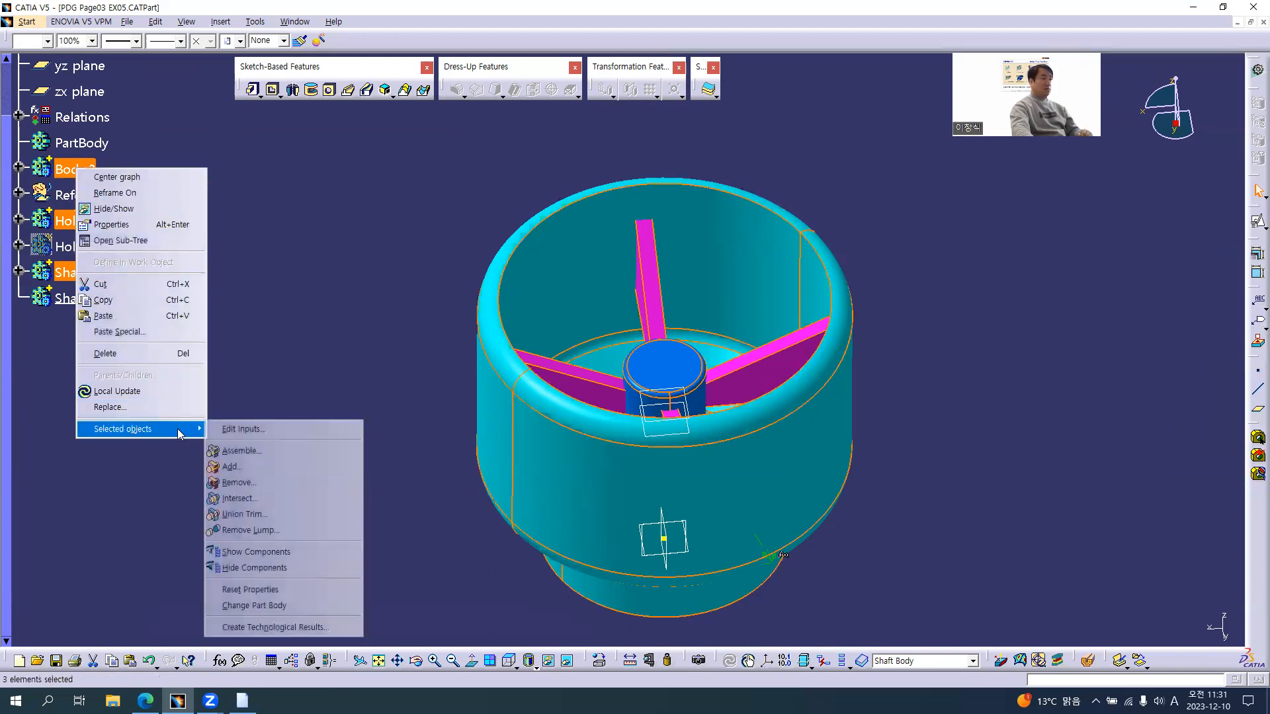
{"action": "left_click", "coordinate": [277, 452]}
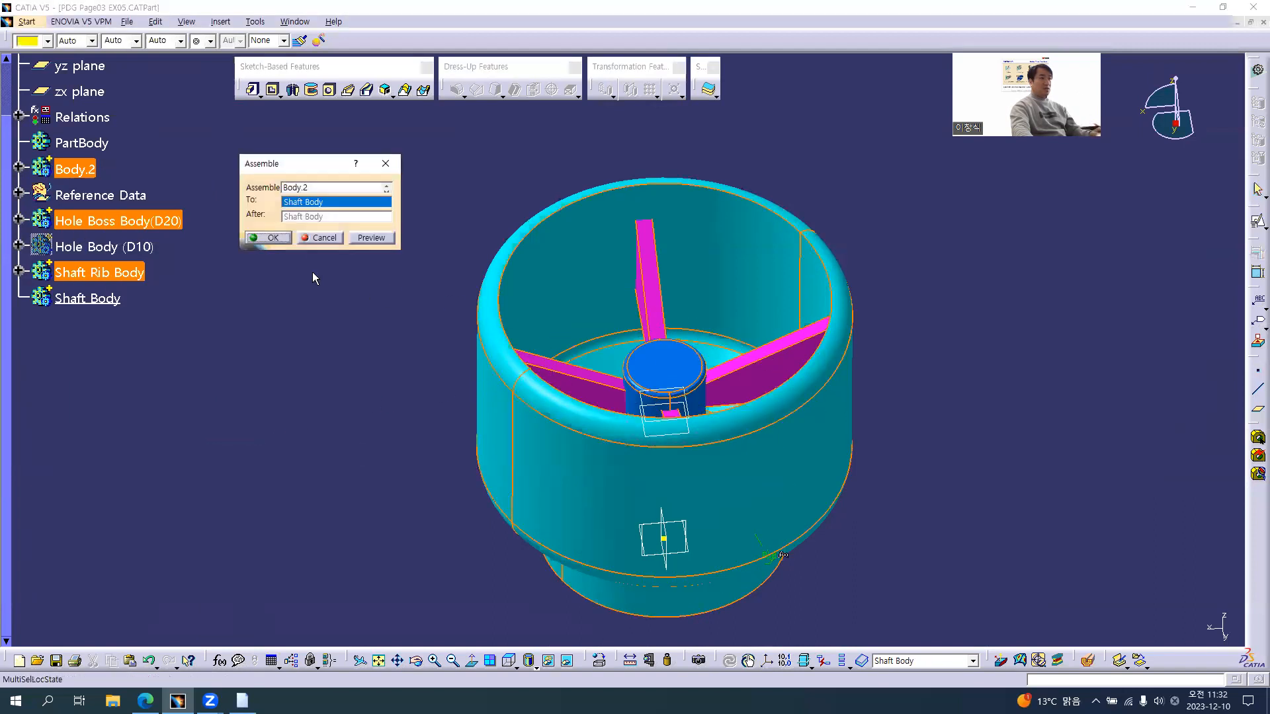
{"action": "left_click", "coordinate": [269, 236]}
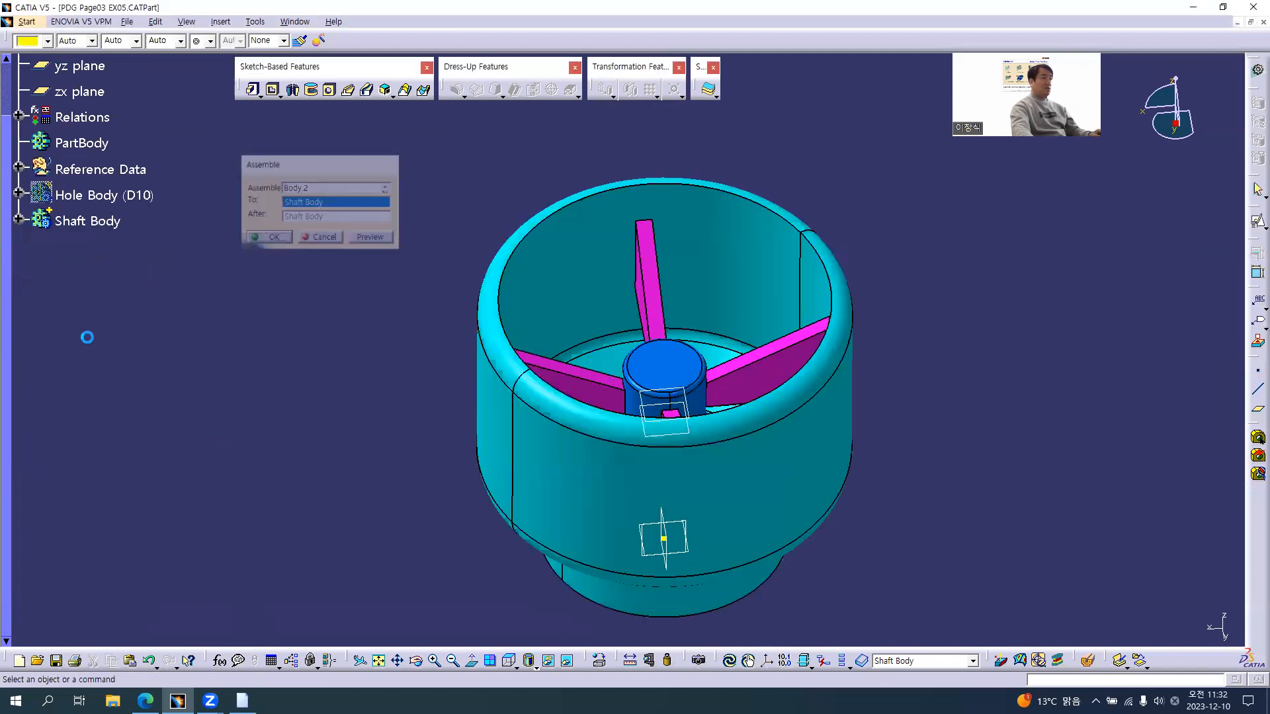
{"action": "left_click", "coordinate": [18, 221]}
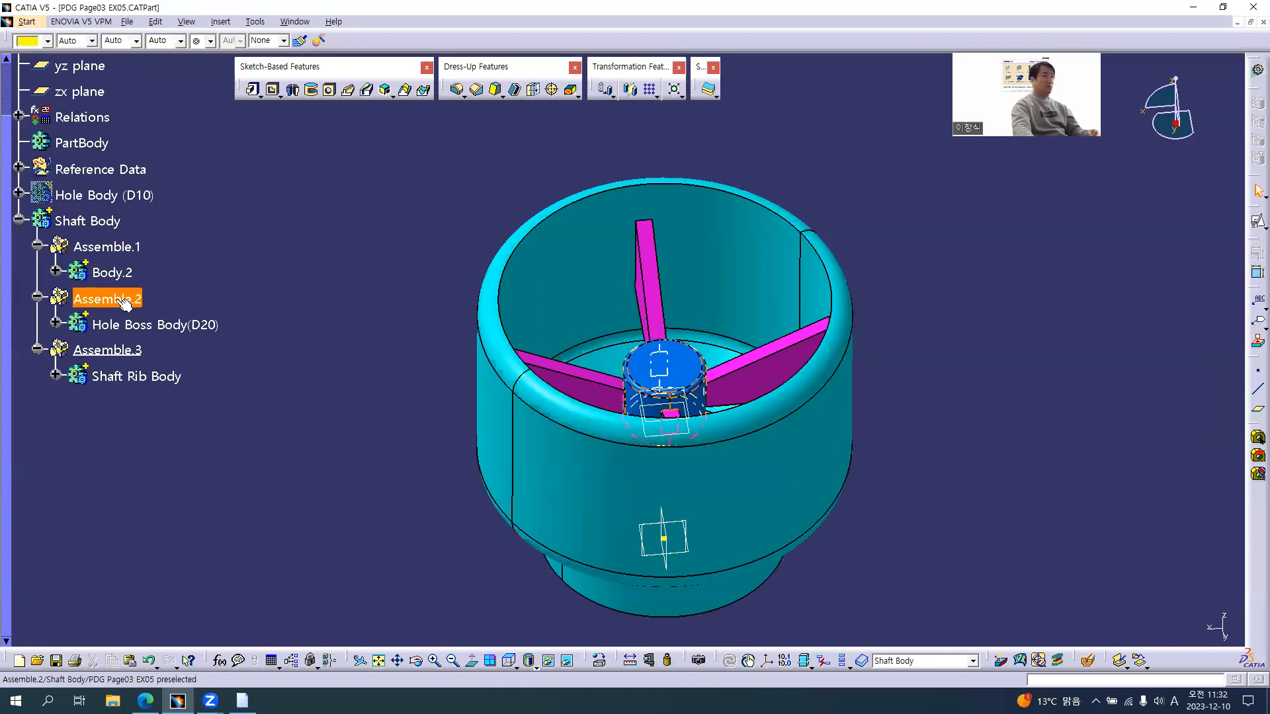
{"action": "middle_click_drag", "start_coordinate": [743, 459], "coordinate": [806, 403]}
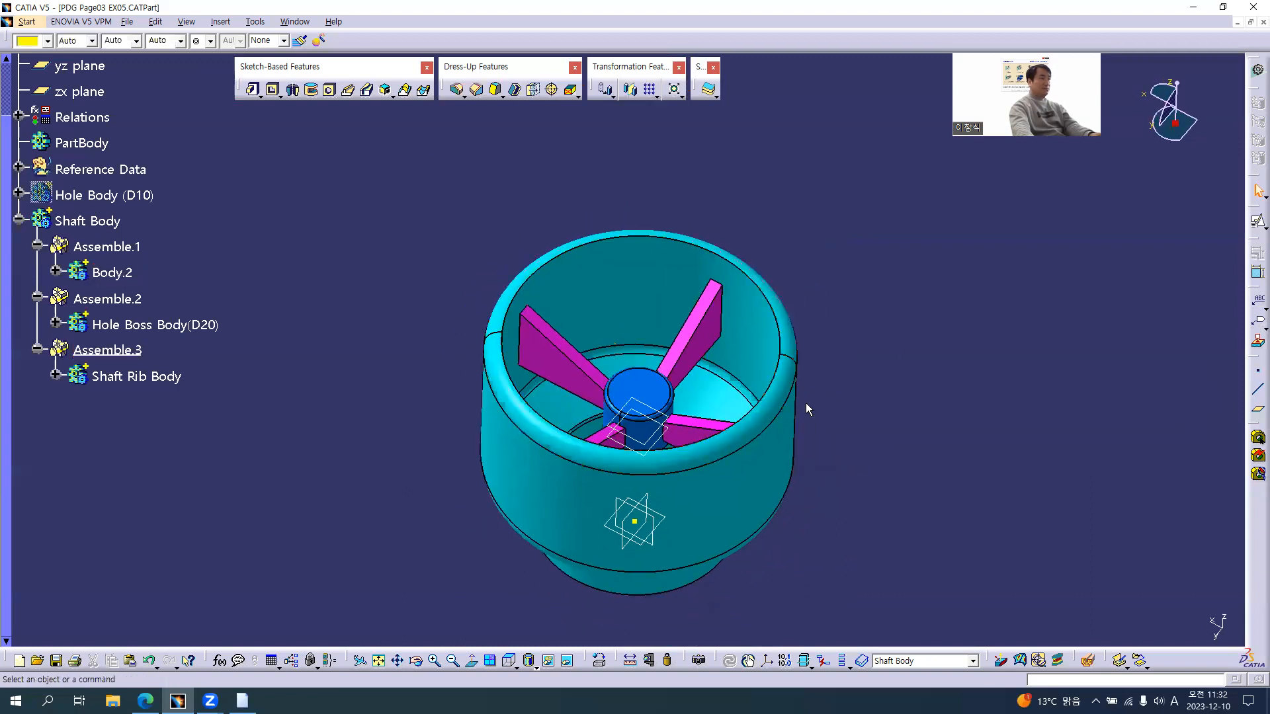
Step: Switch to the Solid EX21 drawing in the browser, examine the mounting lug dimensions in the plan and front views, and return to CATIA
{"action": "key", "text": "alt+Tab"}
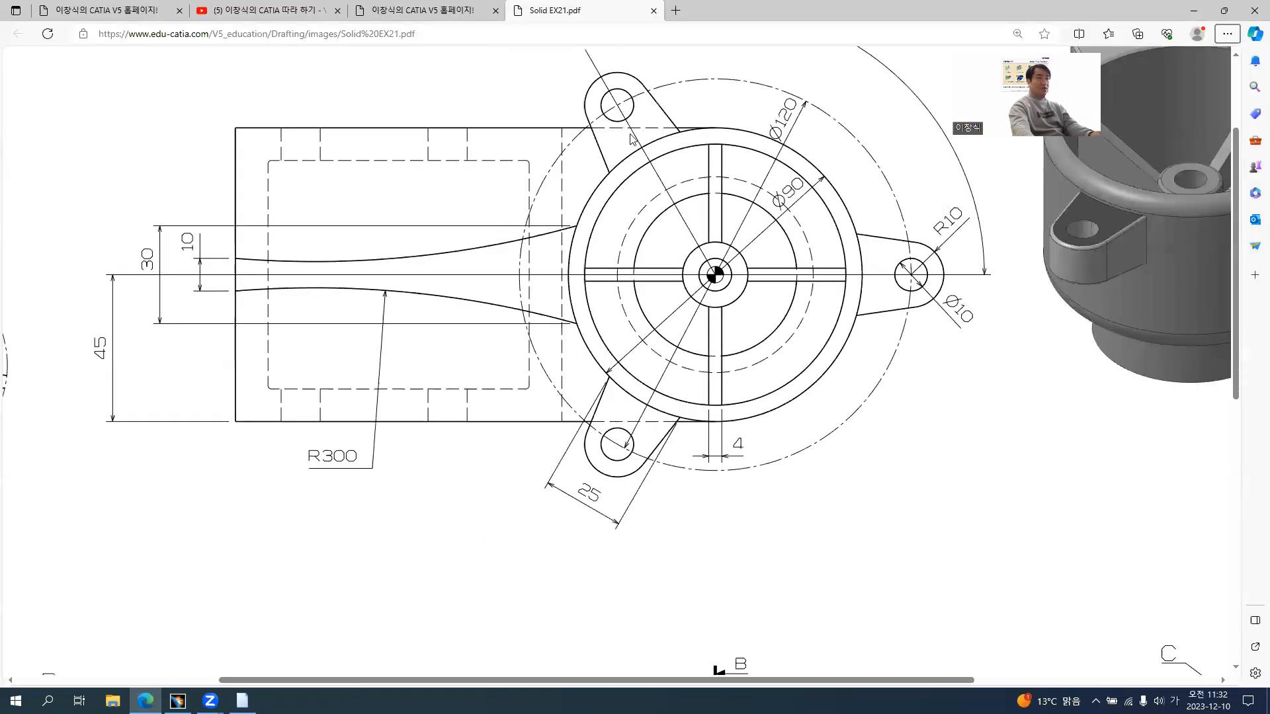
{"action": "scroll", "coordinate": [800, 385], "scroll_direction": "up", "scroll_amount": 3}
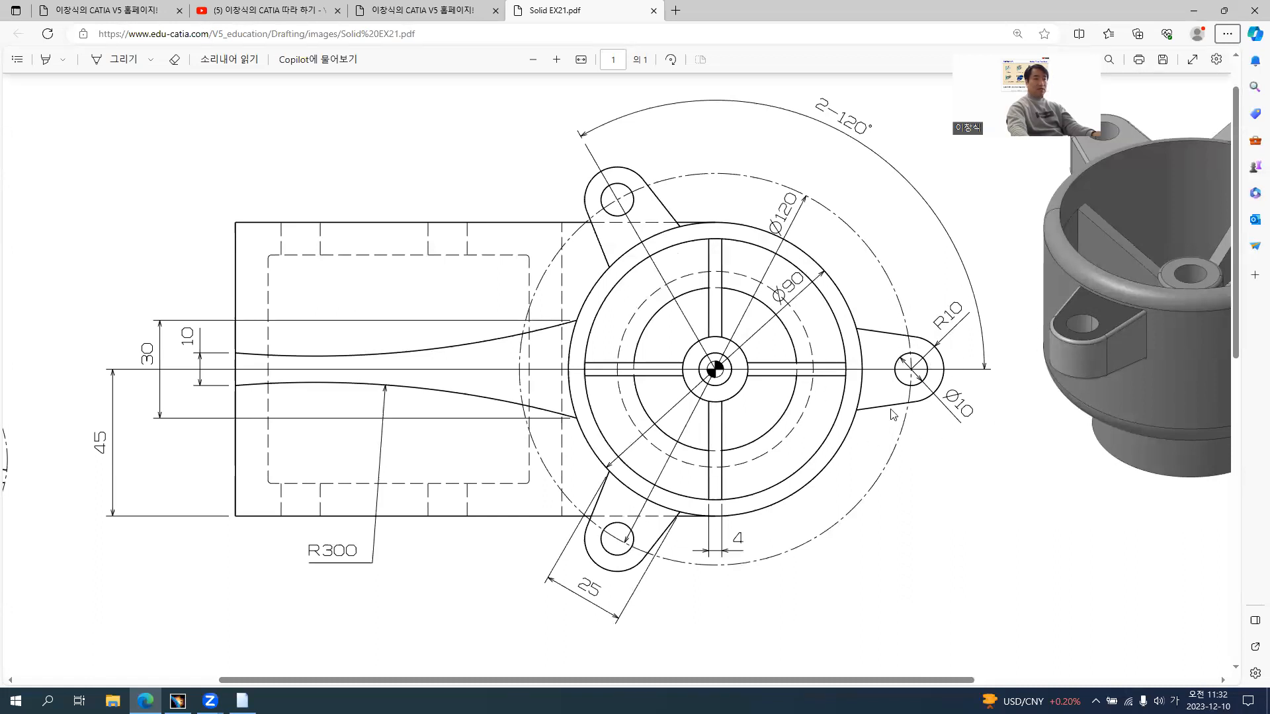
{"action": "scroll", "coordinate": [892, 414], "scroll_direction": "down", "scroll_amount": 10}
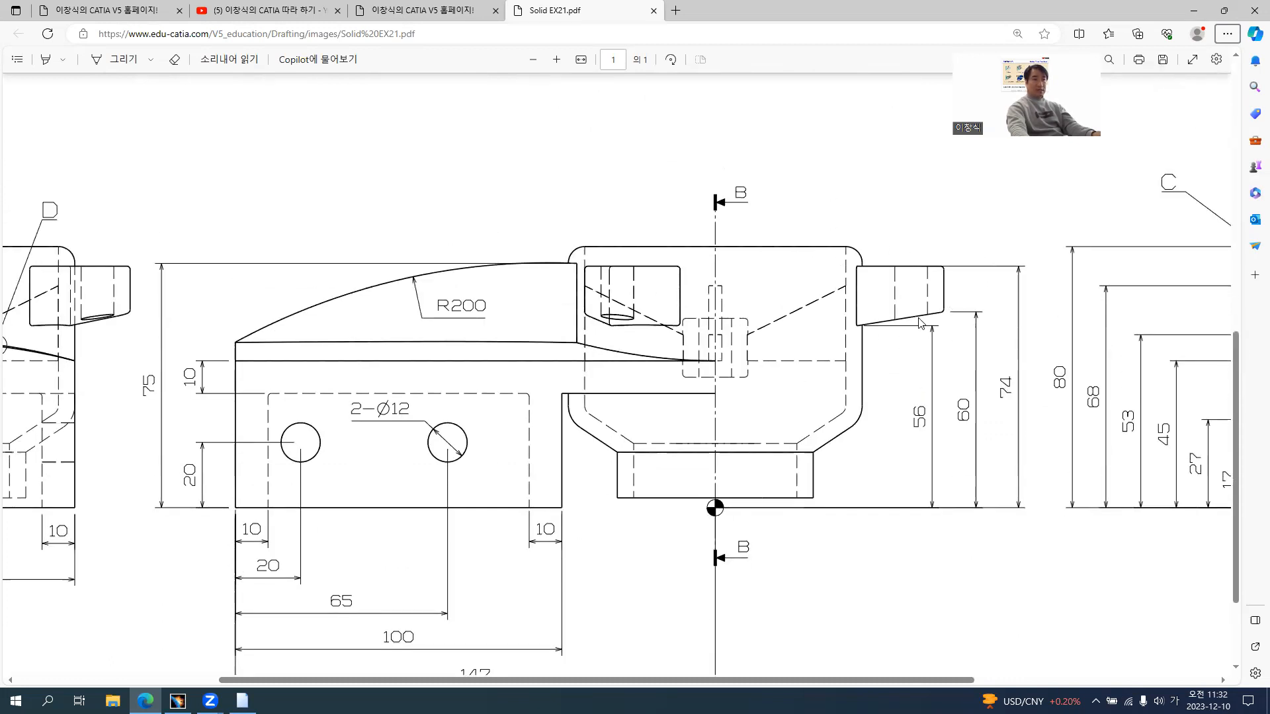
{"action": "scroll", "coordinate": [920, 322], "scroll_direction": "down", "scroll_amount": 5, "text": "ctrl"}
{"action": "scroll", "coordinate": [922, 324], "scroll_direction": "up", "scroll_amount": 5}
{"action": "scroll", "coordinate": [930, 327], "scroll_direction": "up", "scroll_amount": 3, "text": "ctrl"}
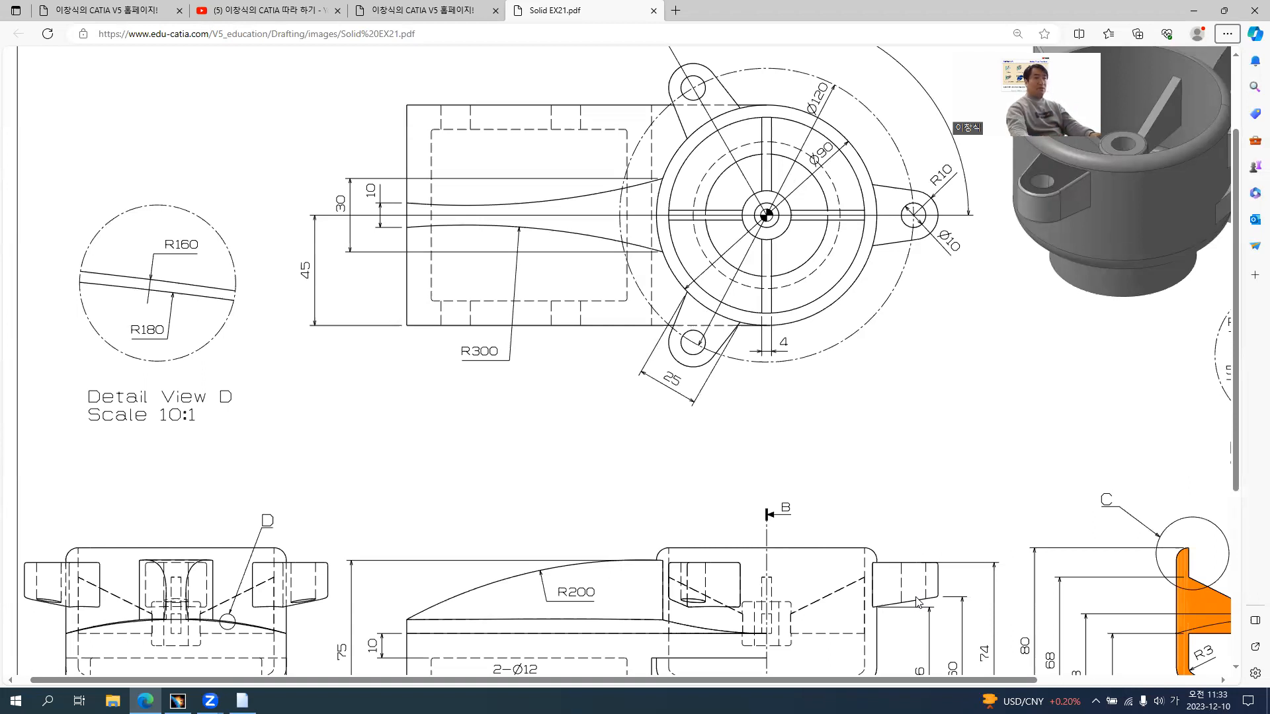
{"action": "key", "text": "alt+Tab"}
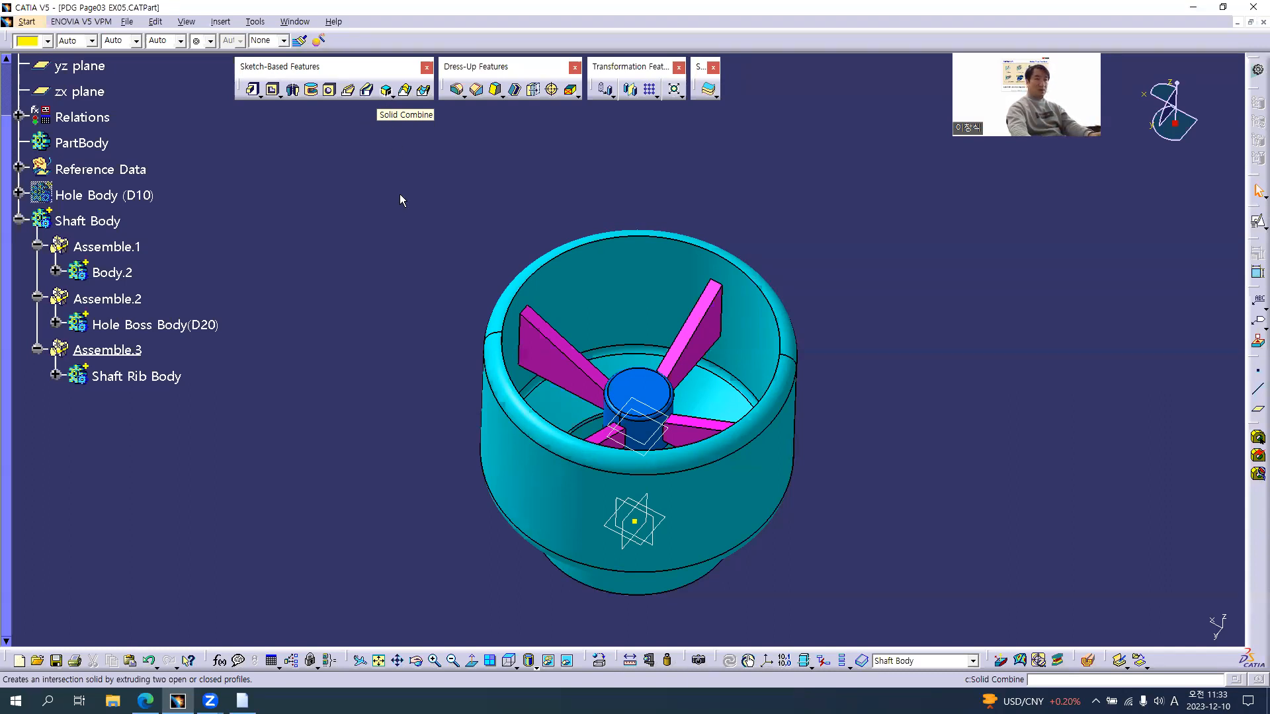
Step: Insert another new body into the part and rename it Circular Pattern Body
{"action": "middle_click_drag", "start_coordinate": [527, 285], "coordinate": [522, 205]}
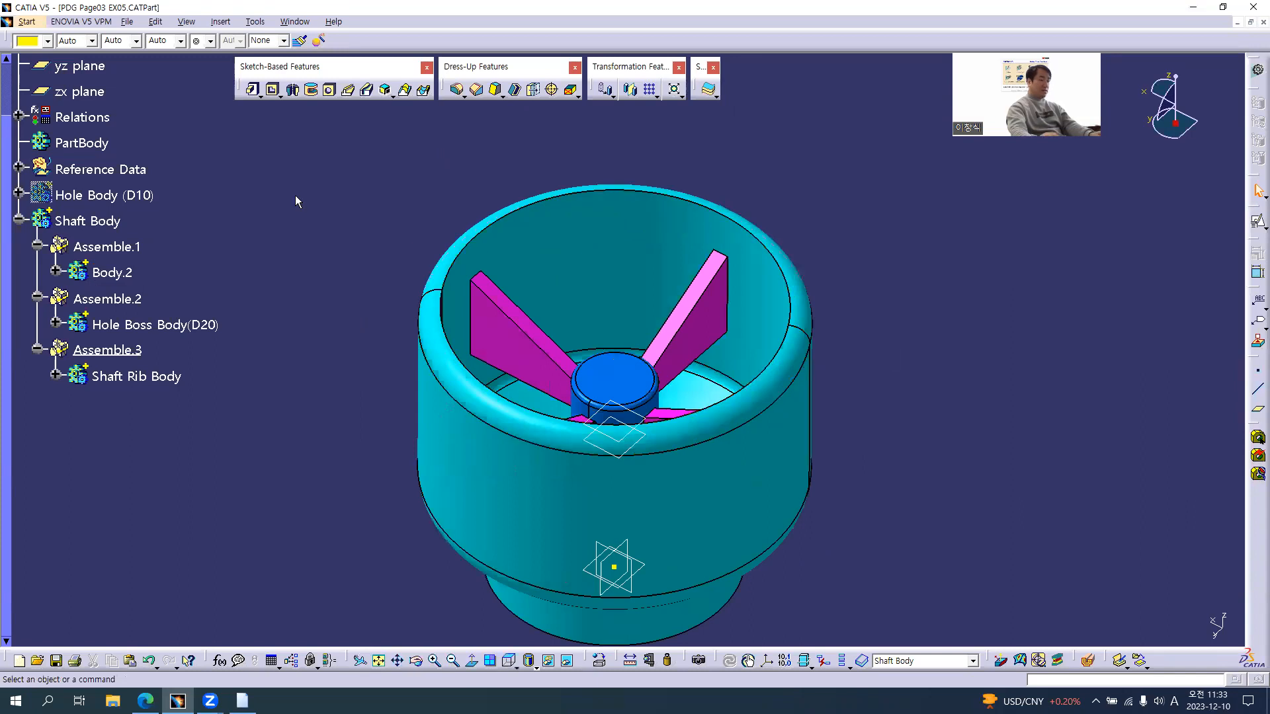
{"action": "key", "text": "alt+i"}
{"action": "key", "text": "b"}
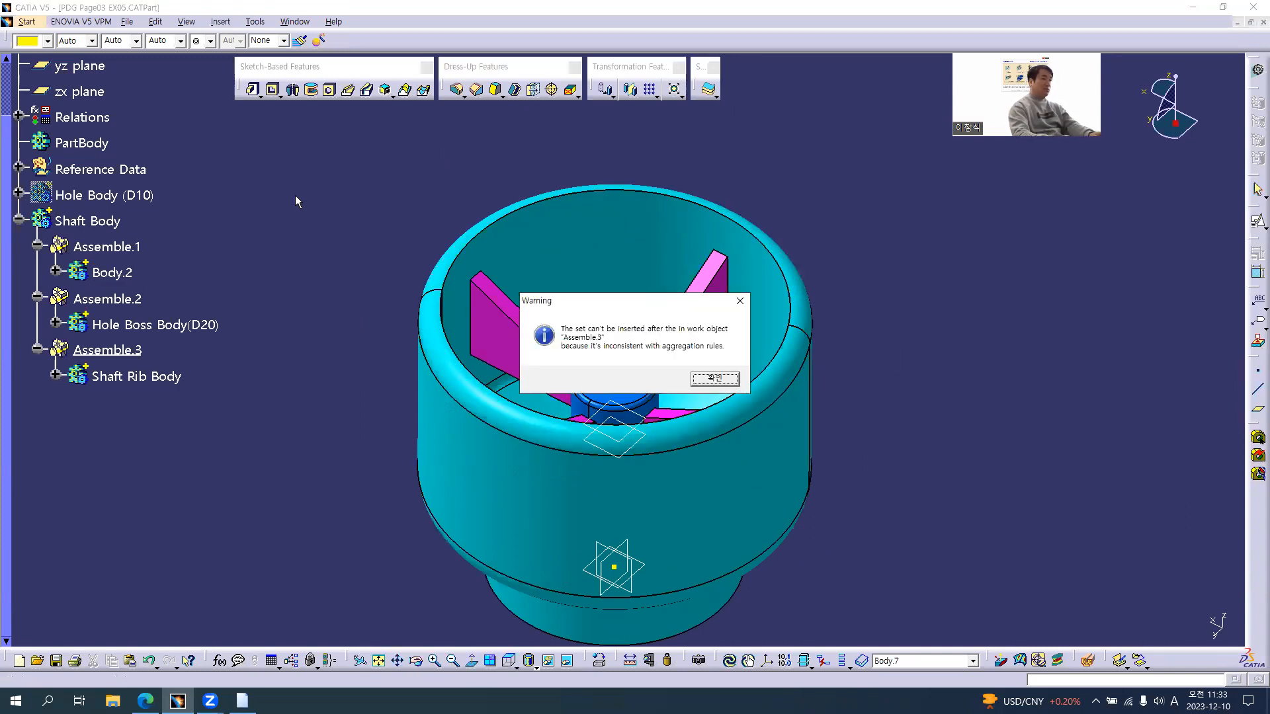
{"action": "key", "text": "Return"}
{"action": "middle_click_drag", "start_coordinate": [662, 423], "coordinate": [735, 435]}
{"action": "left_click", "coordinate": [78, 401]}
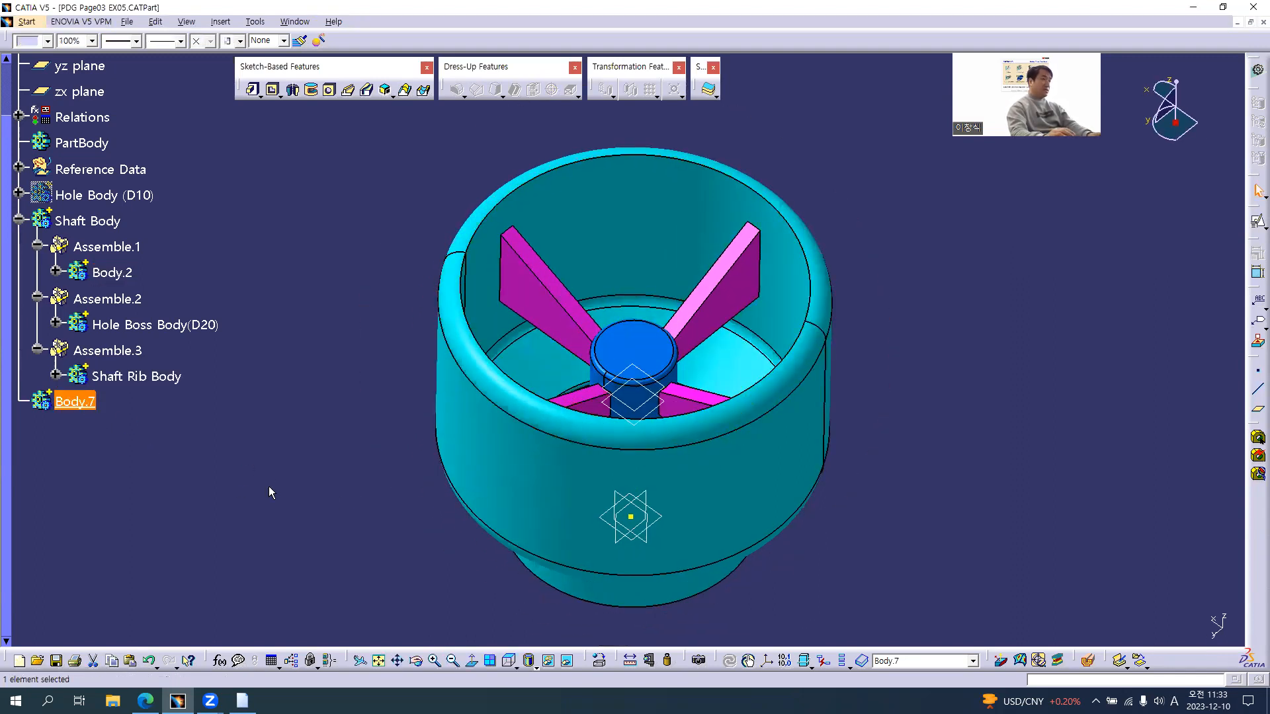
{"action": "left_click", "coordinate": [269, 487]}
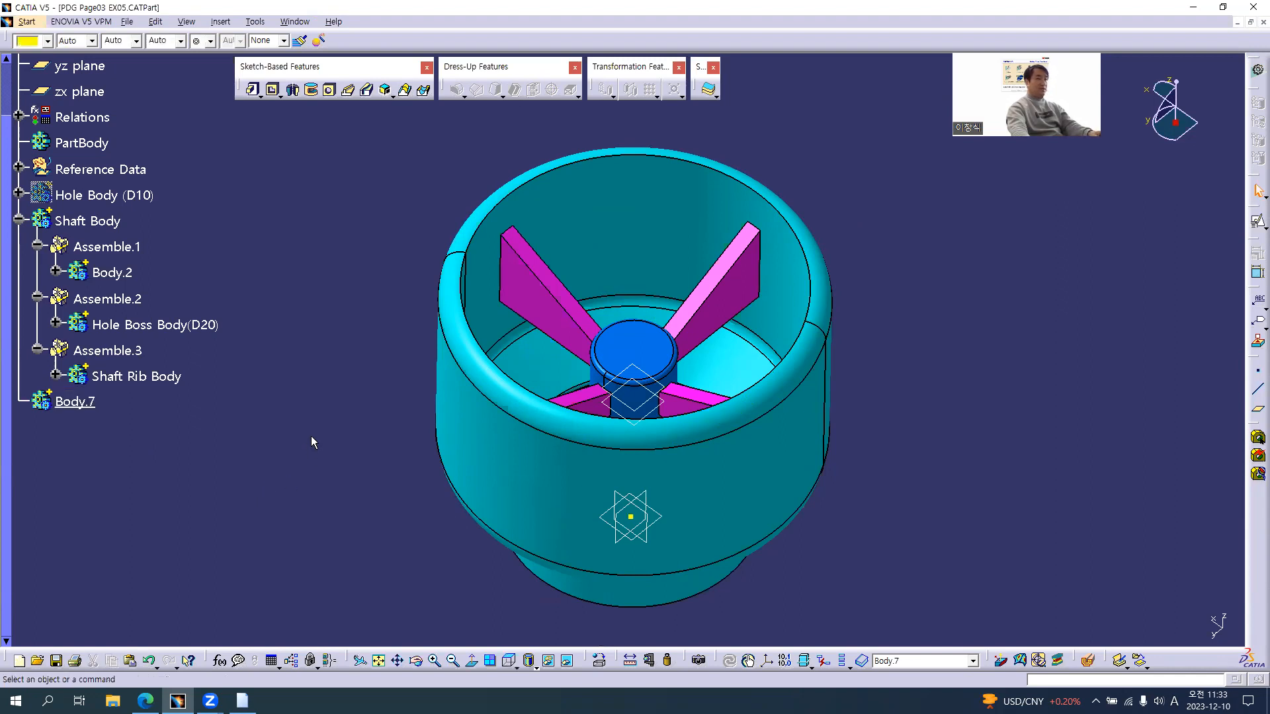
{"action": "middle_click_drag", "start_coordinate": [754, 467], "coordinate": [672, 498]}
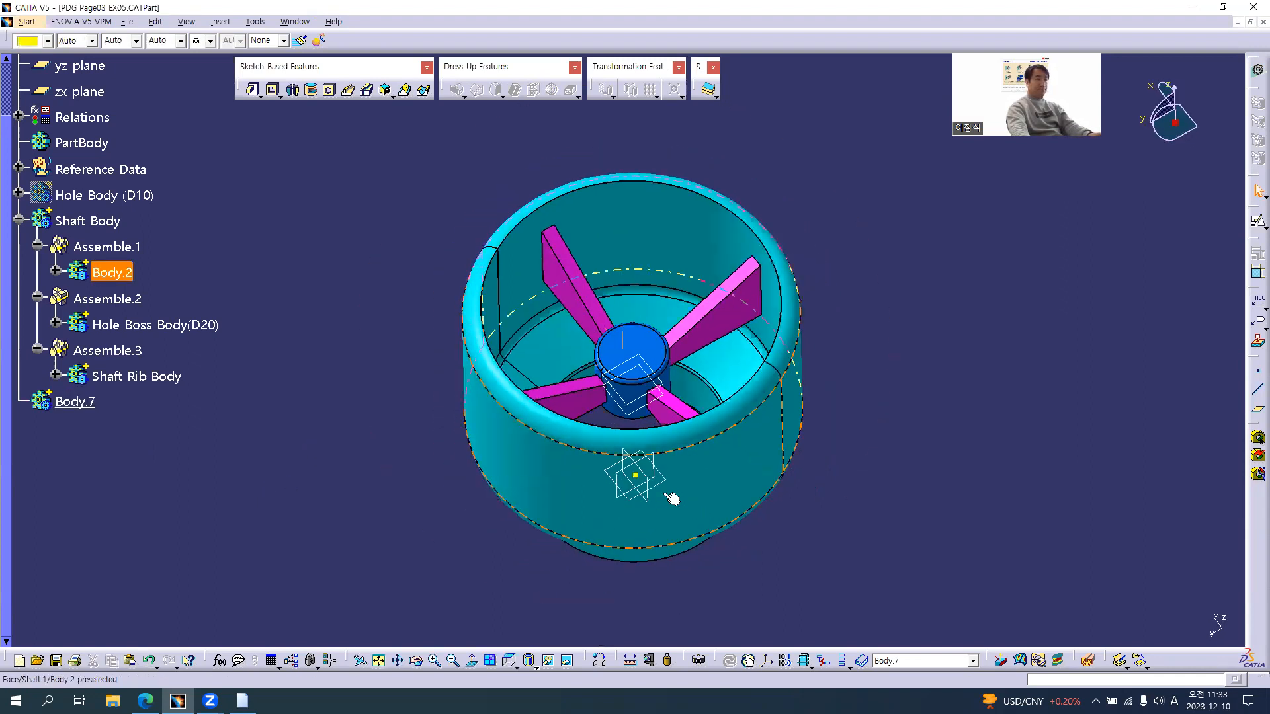
{"action": "left_click", "coordinate": [73, 402]}
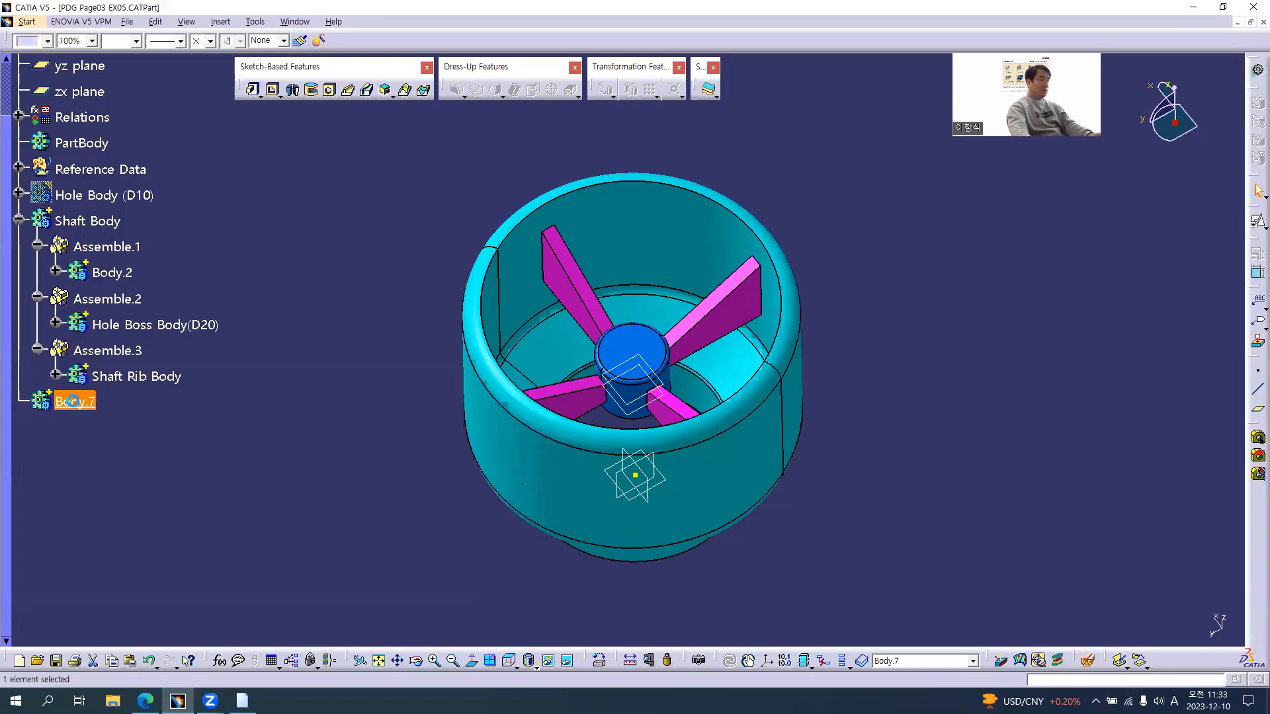
{"action": "key", "text": "alt+Return"}
{"action": "type", "text": "Circular Pattern Body"}
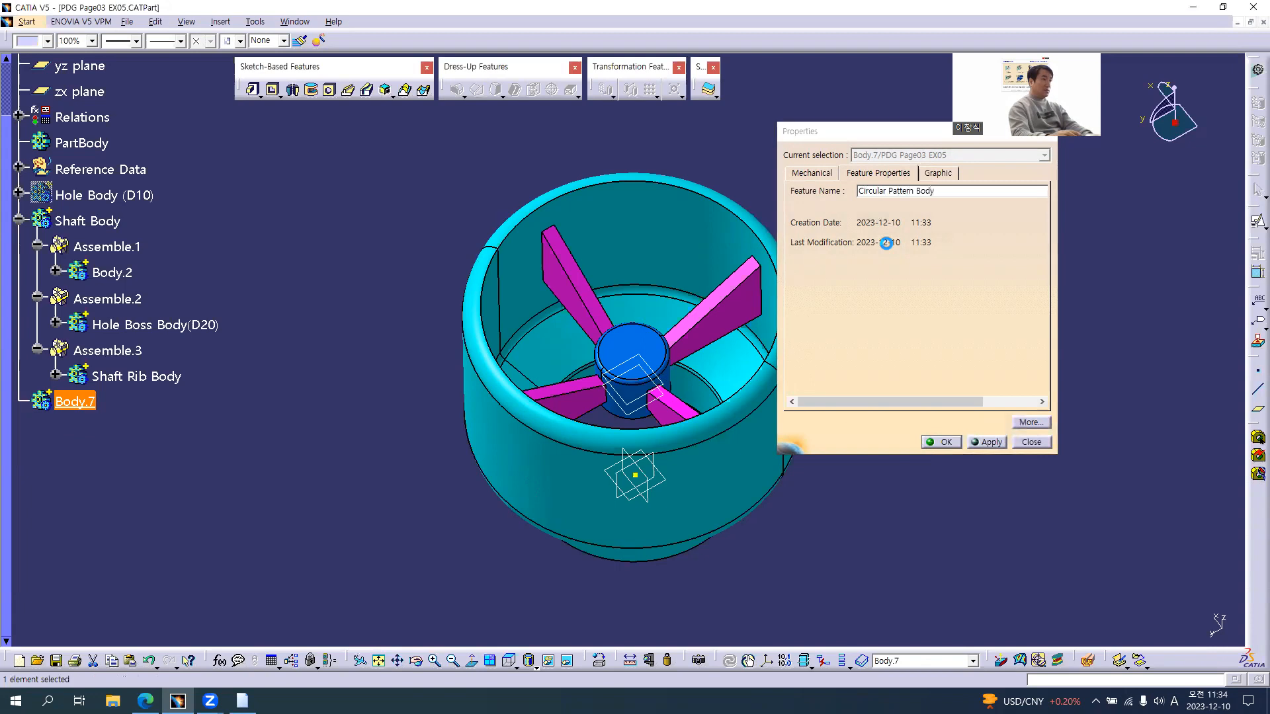
{"action": "left_click", "coordinate": [311, 351]}
{"action": "left_click", "coordinate": [520, 417]}
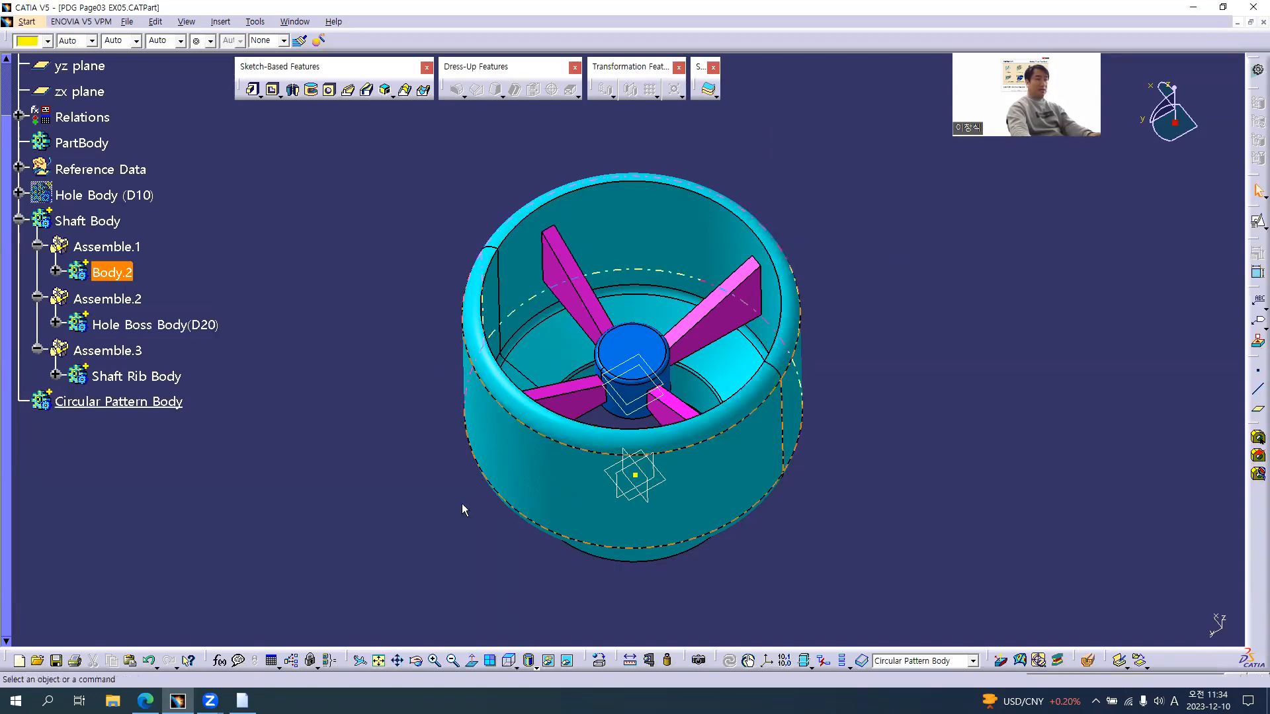
{"action": "left_click", "coordinate": [366, 458]}
Step: Turn the model to the top view and compare its orientation with the lug layout in the browser drawing's plan view
{"action": "left_click", "coordinate": [510, 660]}
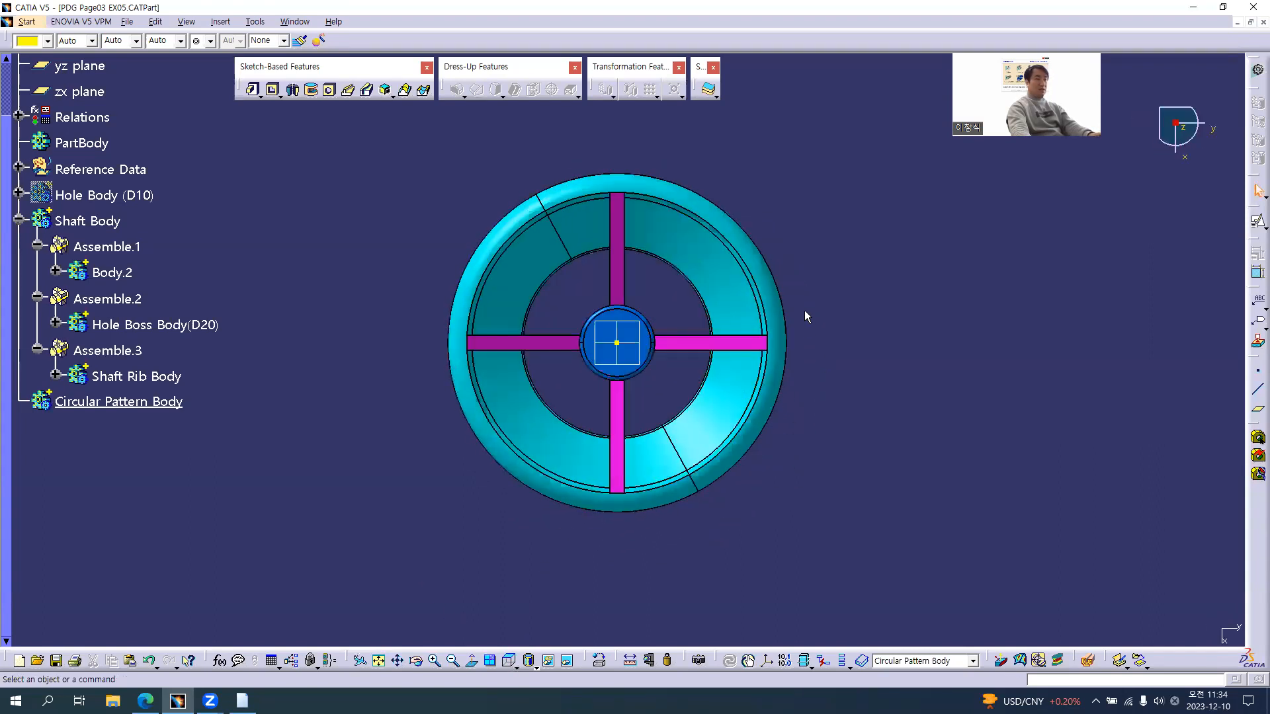
{"action": "key", "text": "alt+Tab"}
{"action": "scroll", "coordinate": [980, 301], "scroll_direction": "up", "scroll_amount": 2}
{"action": "scroll", "coordinate": [981, 301], "scroll_direction": "up", "scroll_amount": 2, "text": "ctrl"}
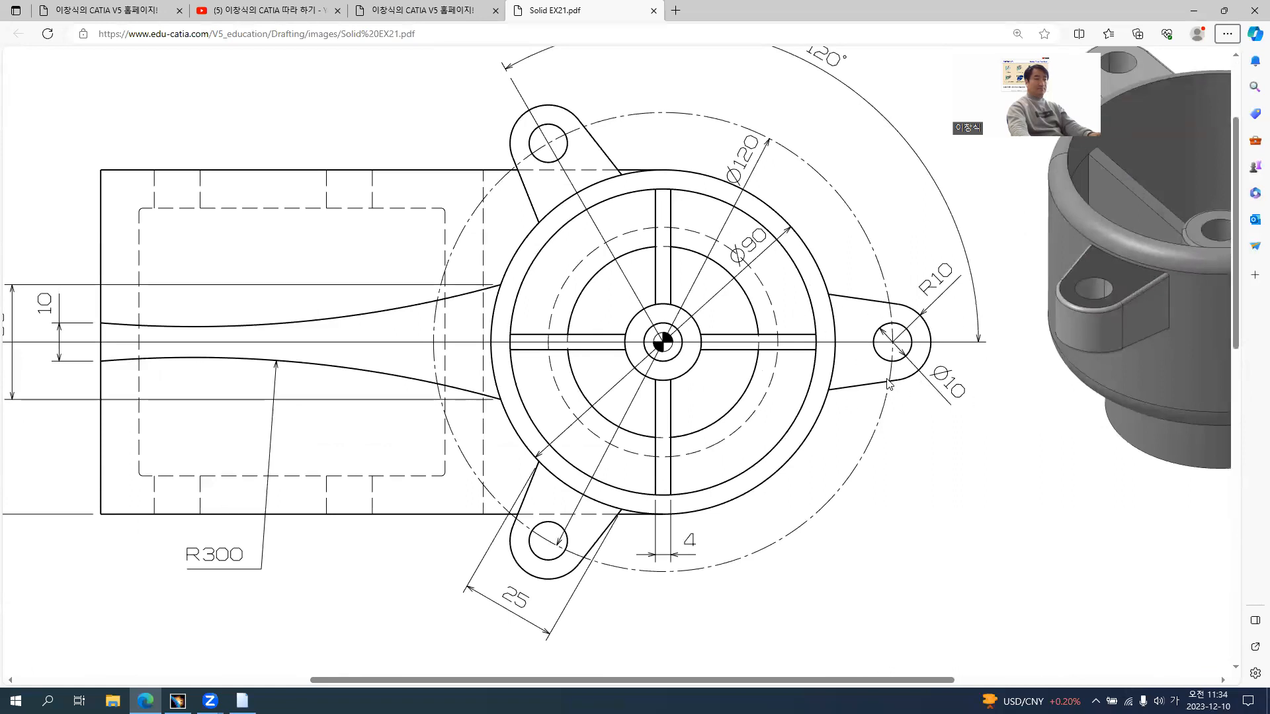
{"action": "key", "text": "alt+Tab"}
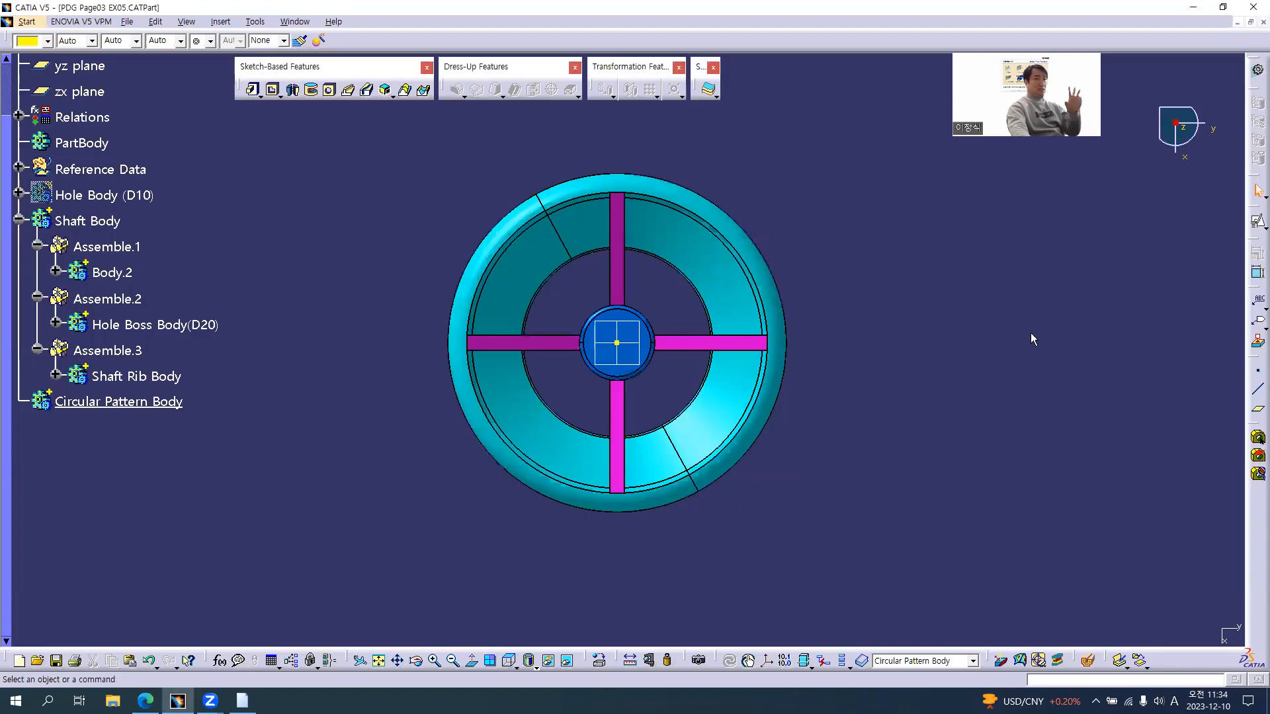
Step: Start a positioned sketch on the xy plane with Center Point as projection point origin, swapping the axes and reversing V
{"action": "left_click", "coordinate": [1254, 226]}
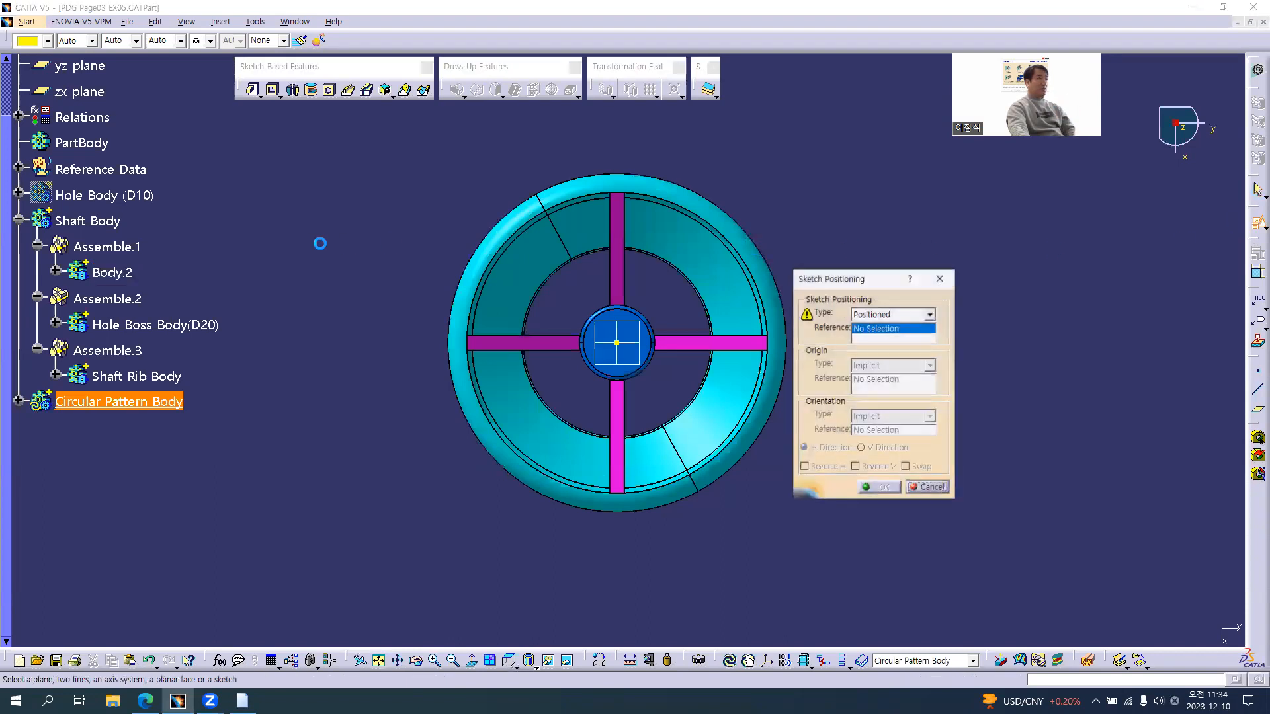
{"action": "left_click", "coordinate": [100, 157]}
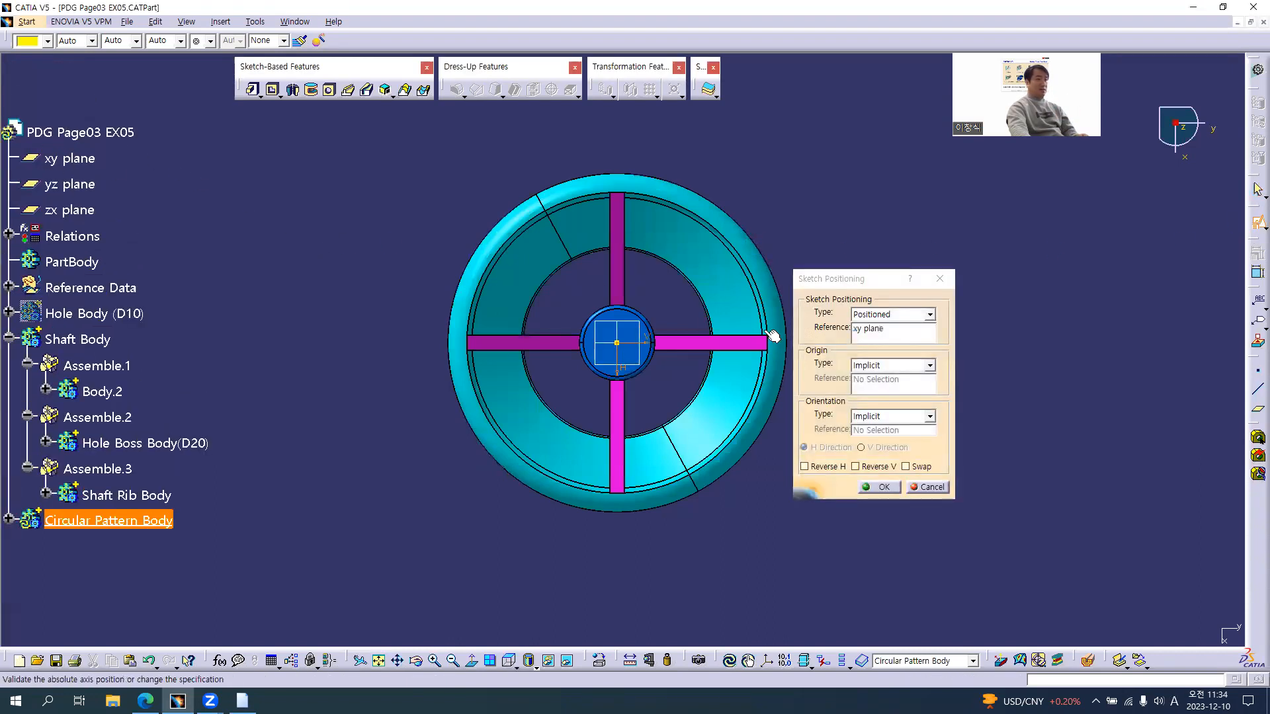
{"action": "left_click", "coordinate": [906, 366]}
{"action": "left_click", "coordinate": [884, 398]}
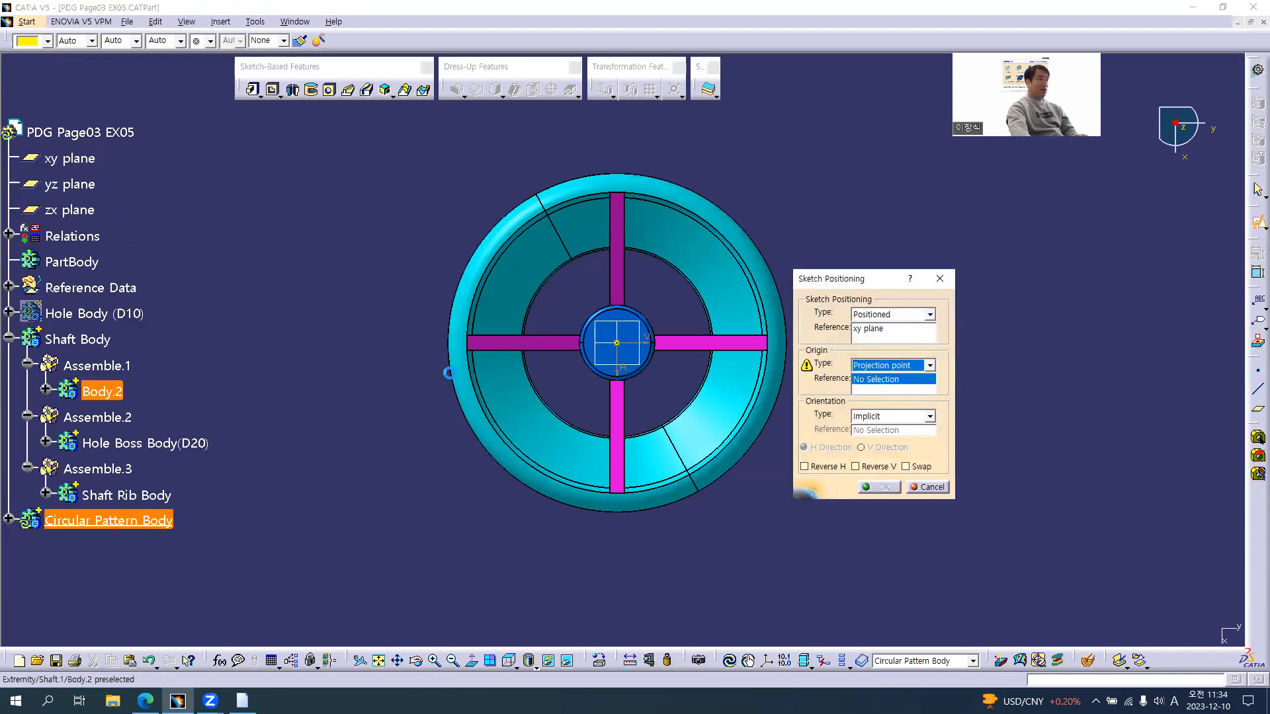
{"action": "left_click", "coordinate": [9, 288]}
{"action": "left_click", "coordinate": [111, 313]}
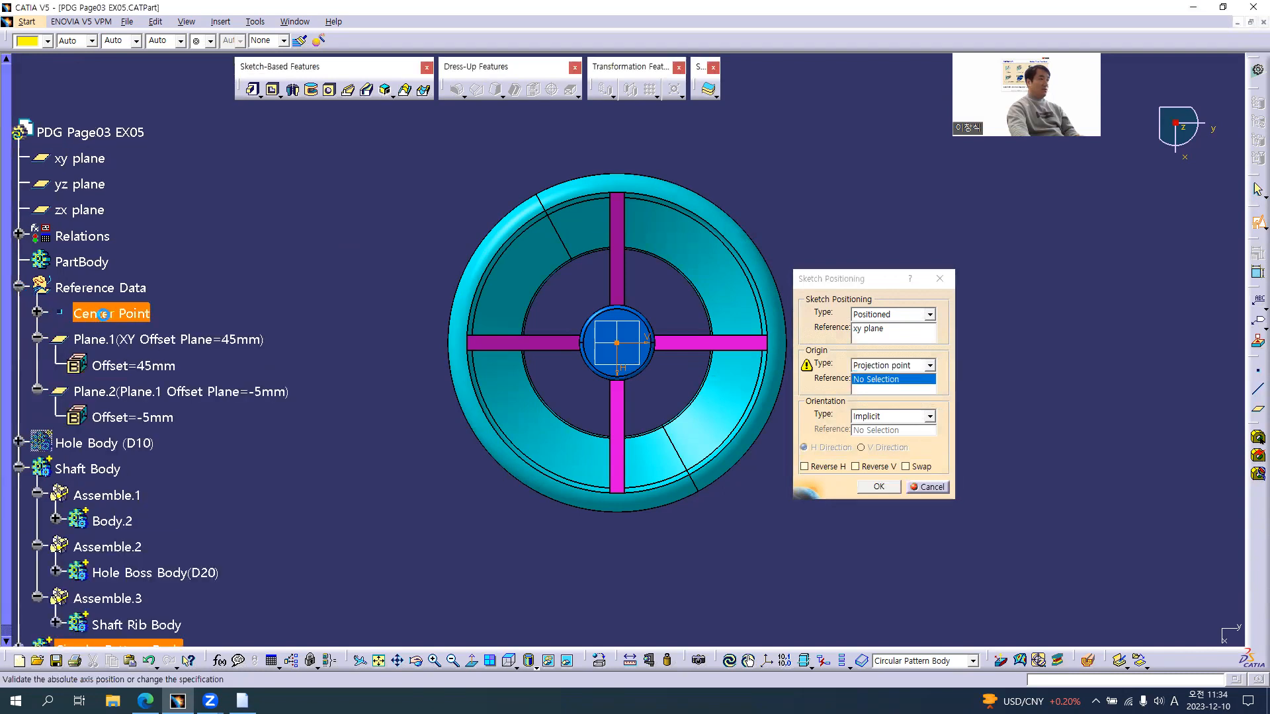
{"action": "left_click", "coordinate": [920, 464]}
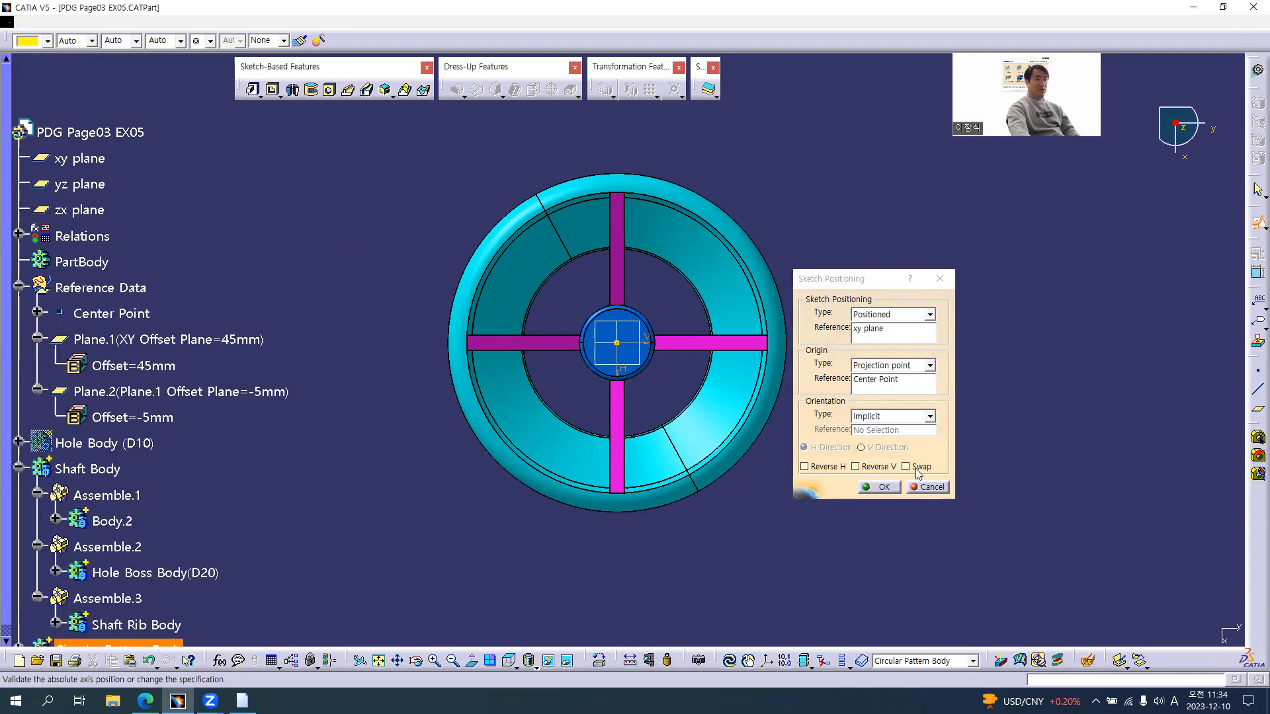
{"action": "left_click", "coordinate": [875, 467]}
{"action": "left_click", "coordinate": [879, 487]}
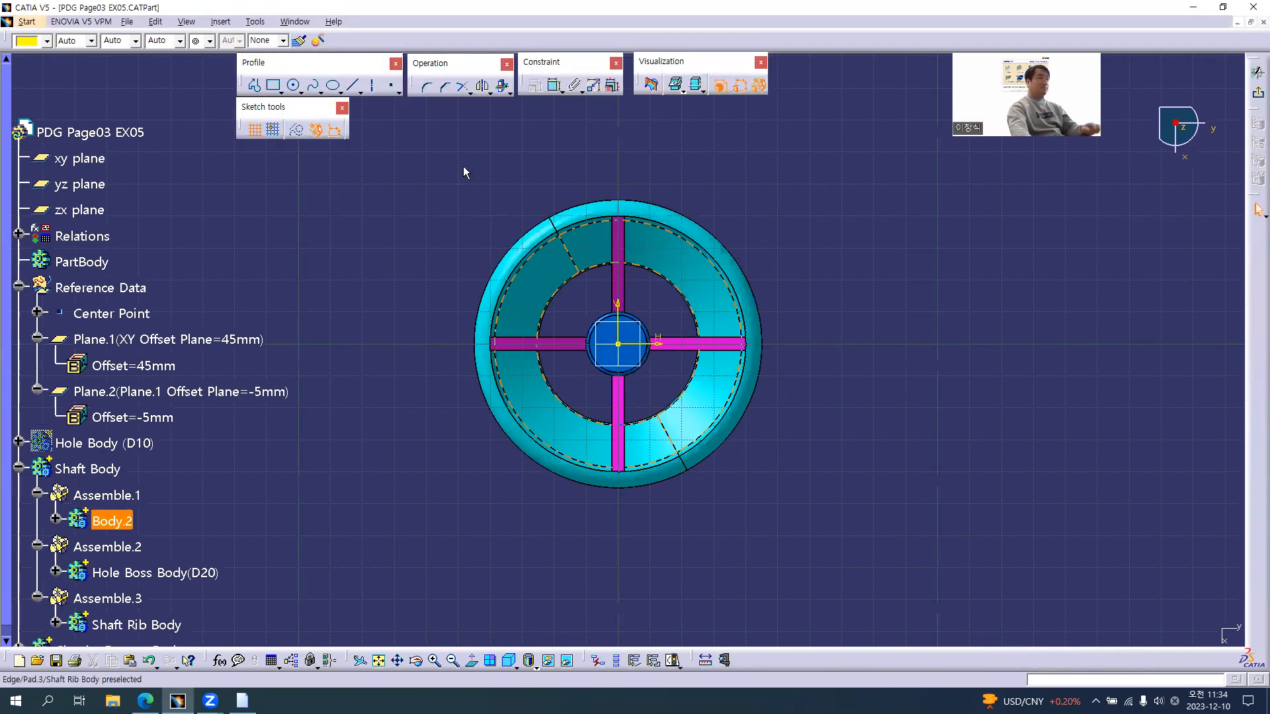
Step: Cut the part by the sketch plane and draw two concentric circles at the origin, about 99 mm and 74 mm in diameter
{"action": "middle_click_drag", "start_coordinate": [412, 191], "coordinate": [447, 235], "text": "ctrl"}
{"action": "scroll", "coordinate": [436, 228], "scroll_direction": "up", "scroll_amount": 1}
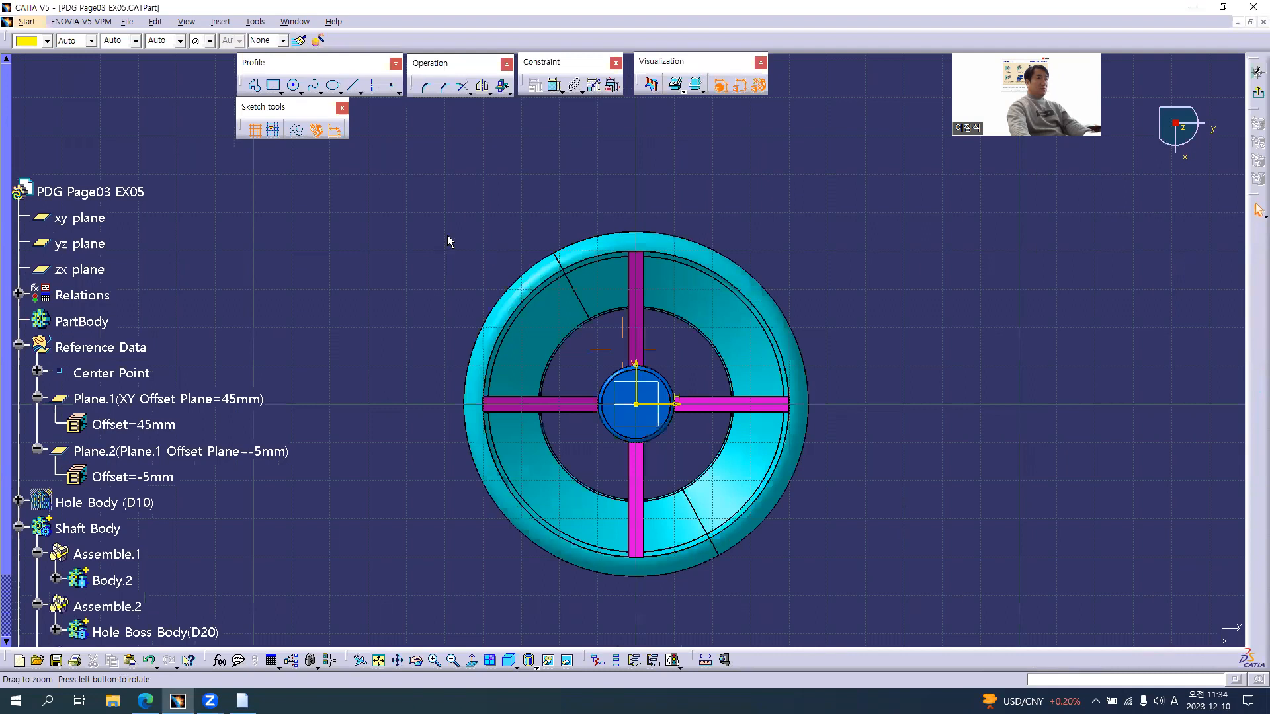
{"action": "left_click", "coordinate": [651, 84]}
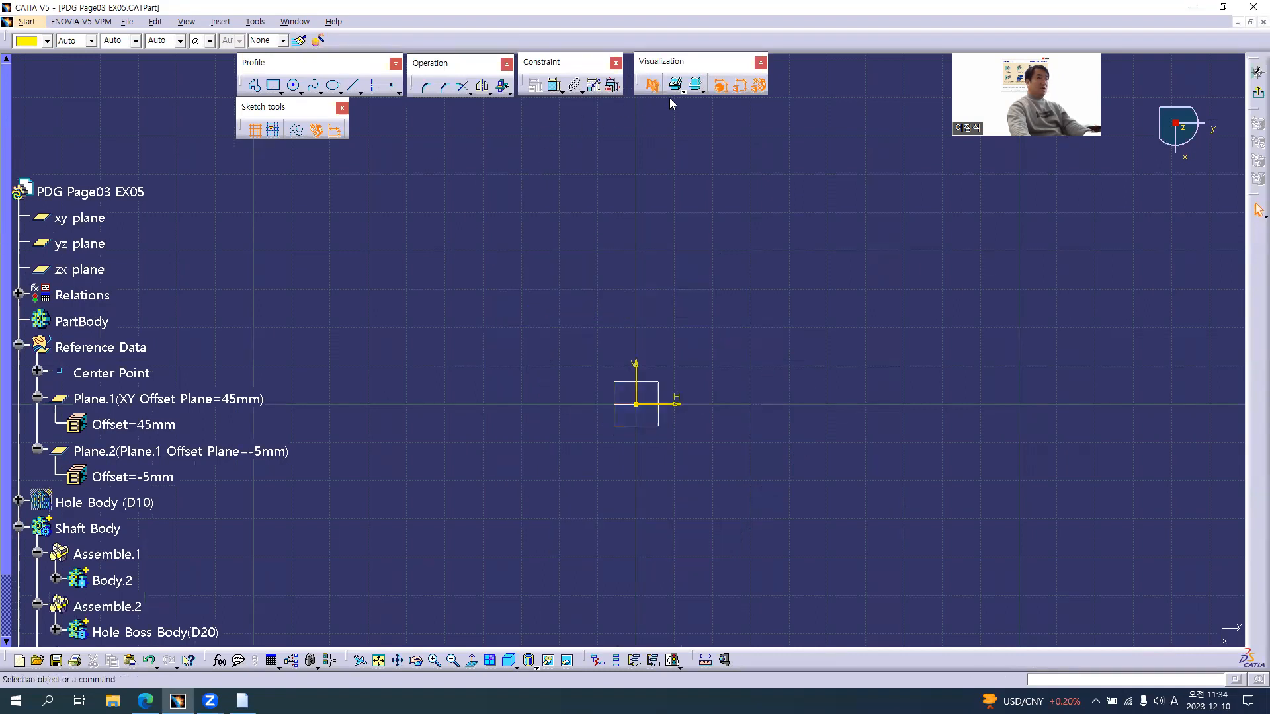
{"action": "left_click", "coordinate": [313, 84]}
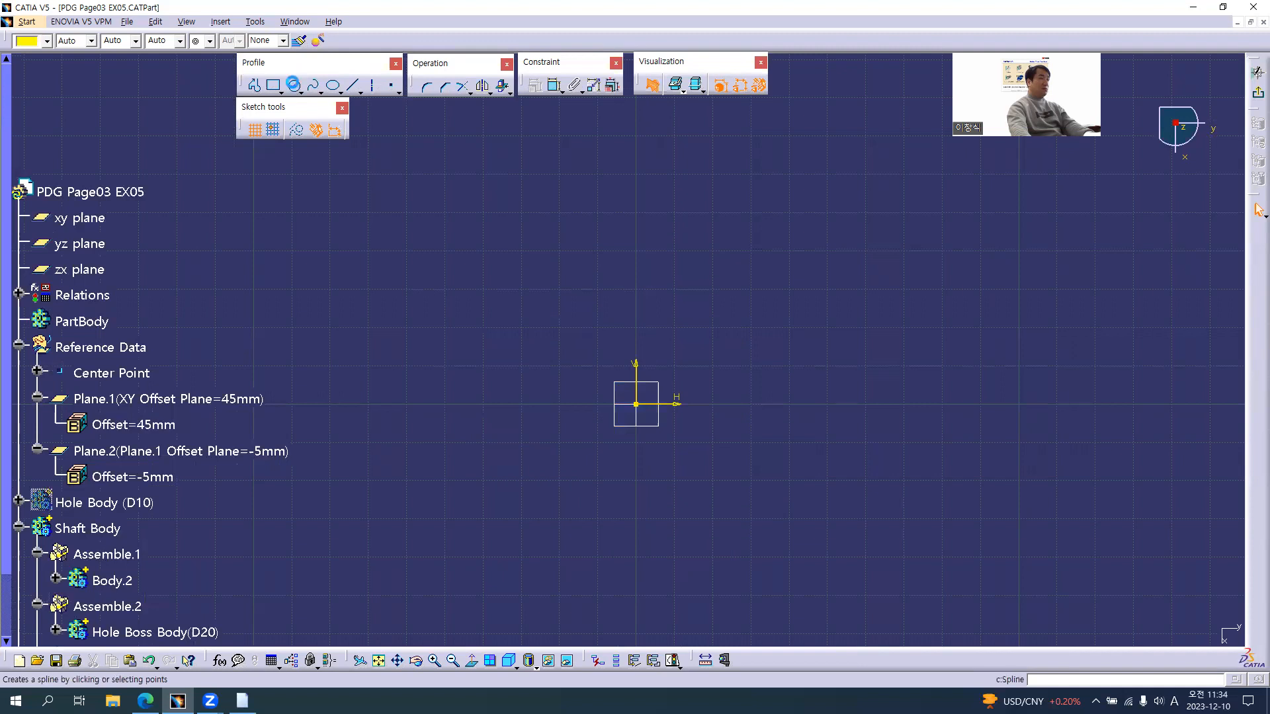
{"action": "left_click", "coordinate": [293, 85]}
{"action": "left_click", "coordinate": [636, 404]}
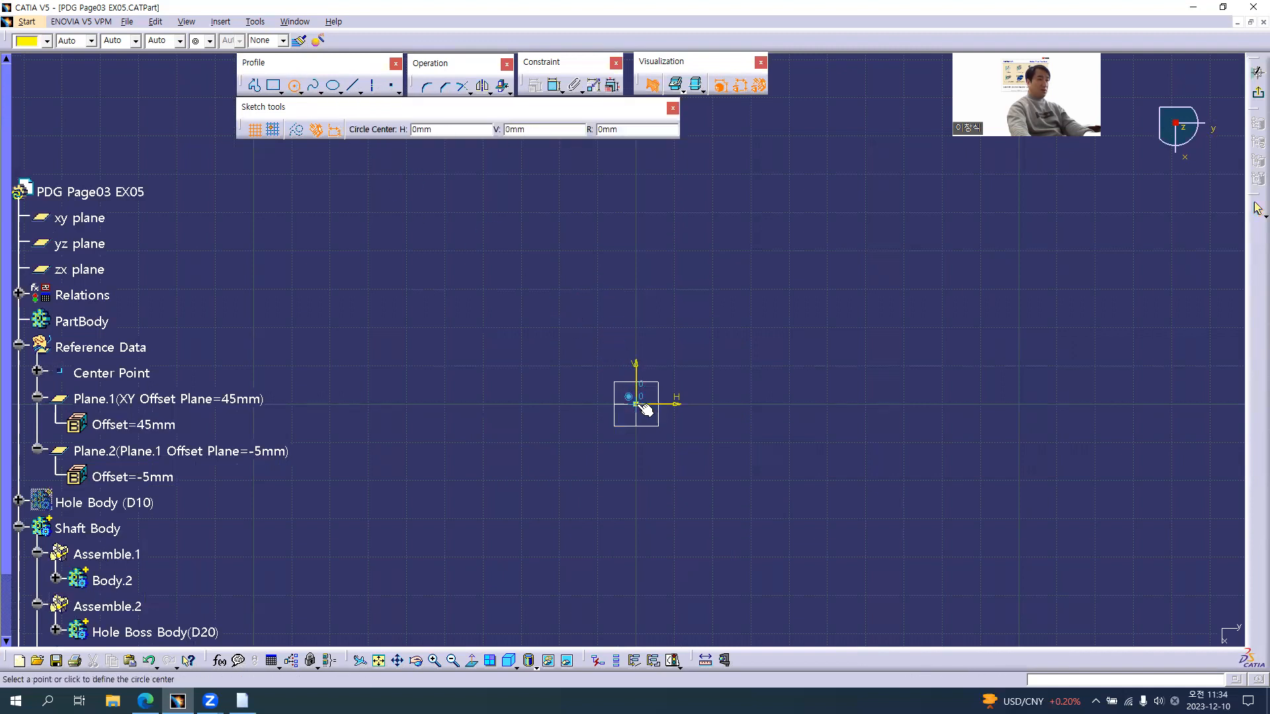
{"action": "left_click", "coordinate": [789, 293]}
{"action": "key", "text": "alt+Tab"}
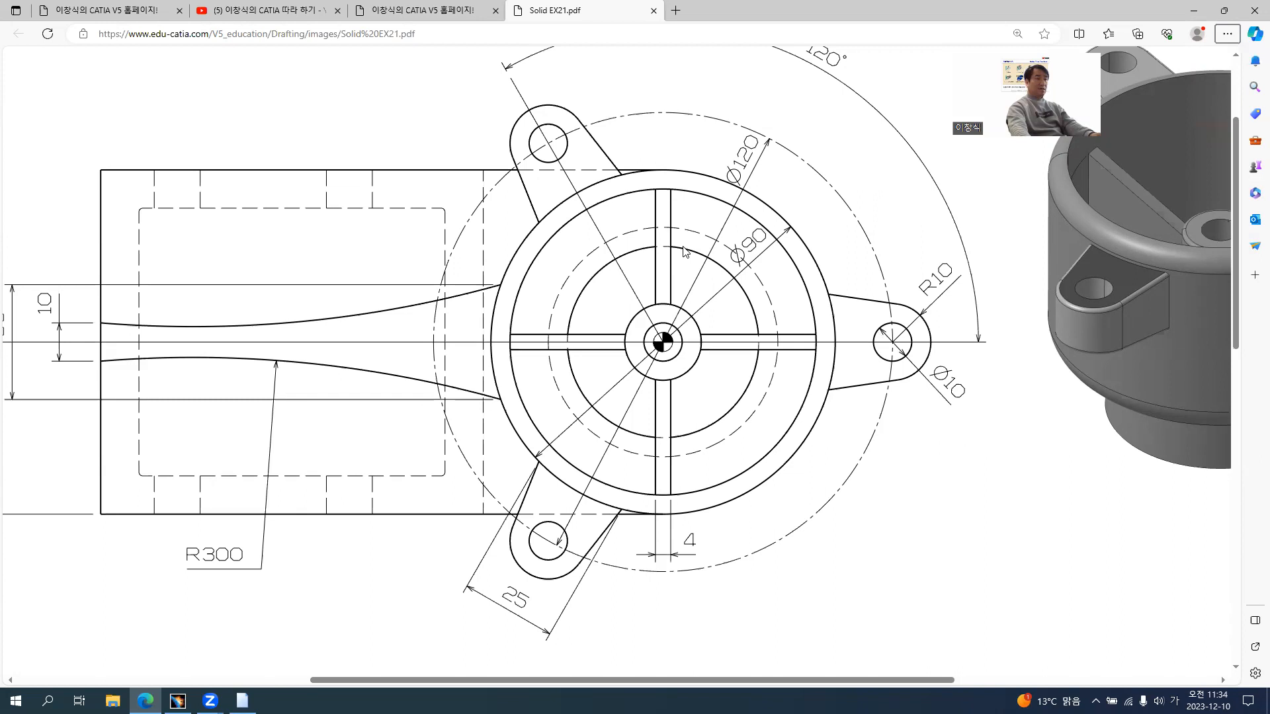
{"action": "key", "text": "alt+Tab"}
{"action": "left_click", "coordinate": [636, 405]}
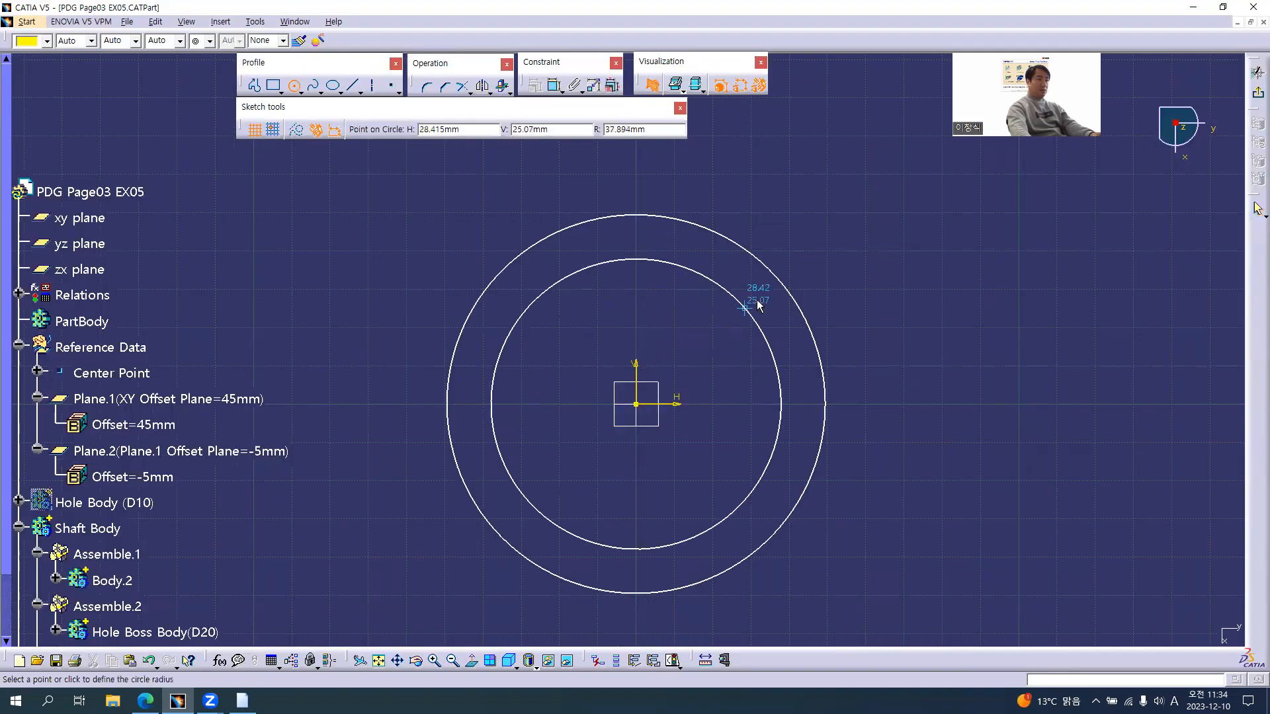
{"action": "left_click", "coordinate": [737, 304]}
Step: Dimension the diameters of both concentric circles and convert the outer one to construction geometry
{"action": "left_click", "coordinate": [554, 87]}
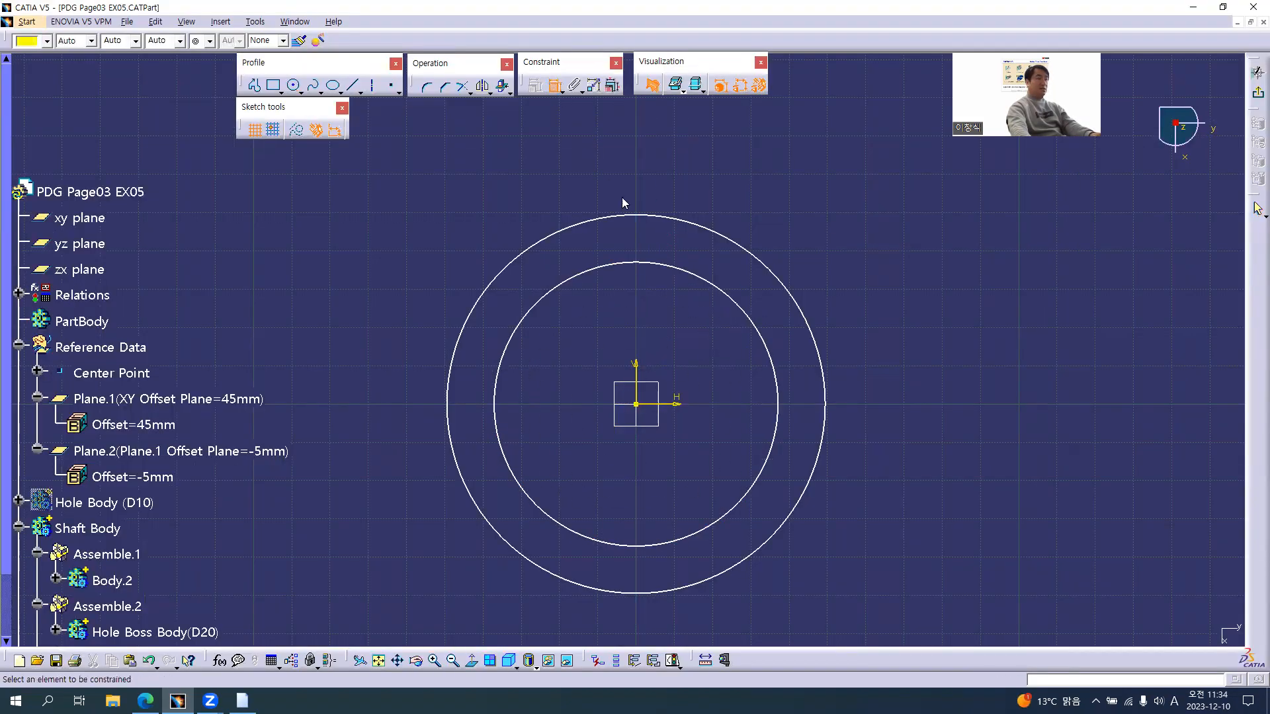
{"action": "left_click", "coordinate": [713, 281]}
{"action": "left_click", "coordinate": [703, 303]}
{"action": "left_click", "coordinate": [705, 230]}
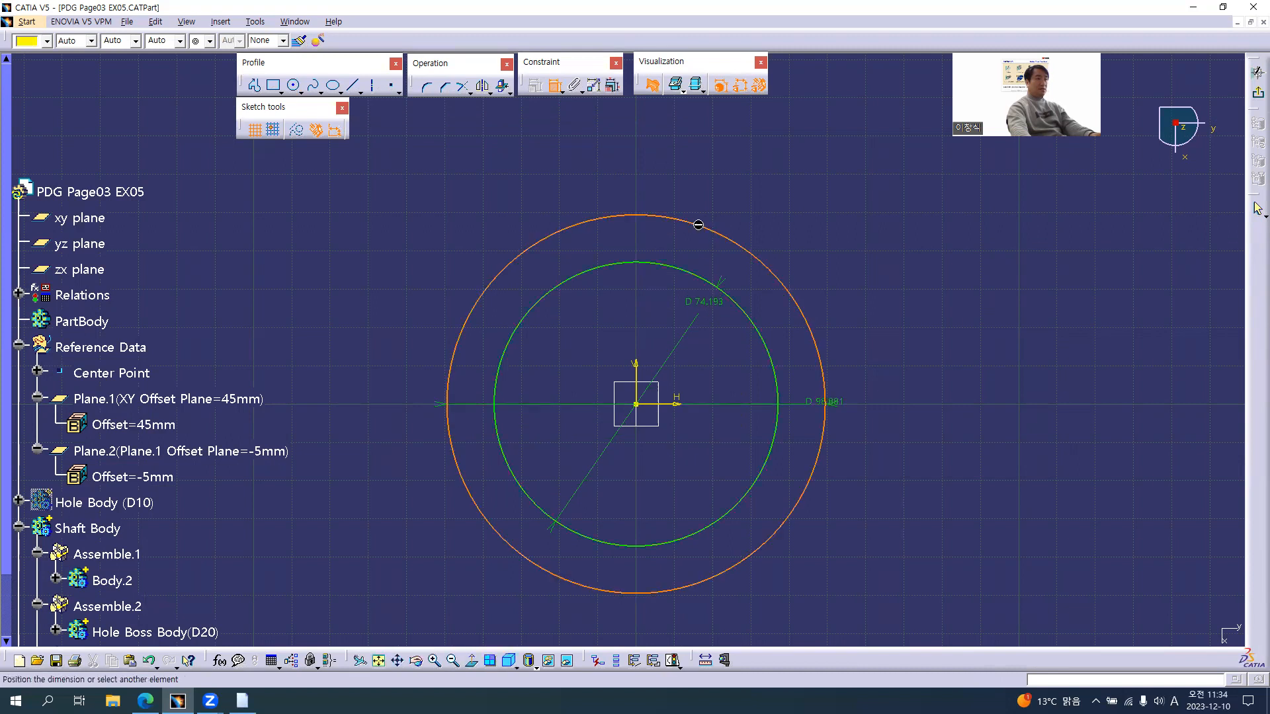
{"action": "left_click", "coordinate": [689, 202]}
{"action": "left_click", "coordinate": [555, 88]}
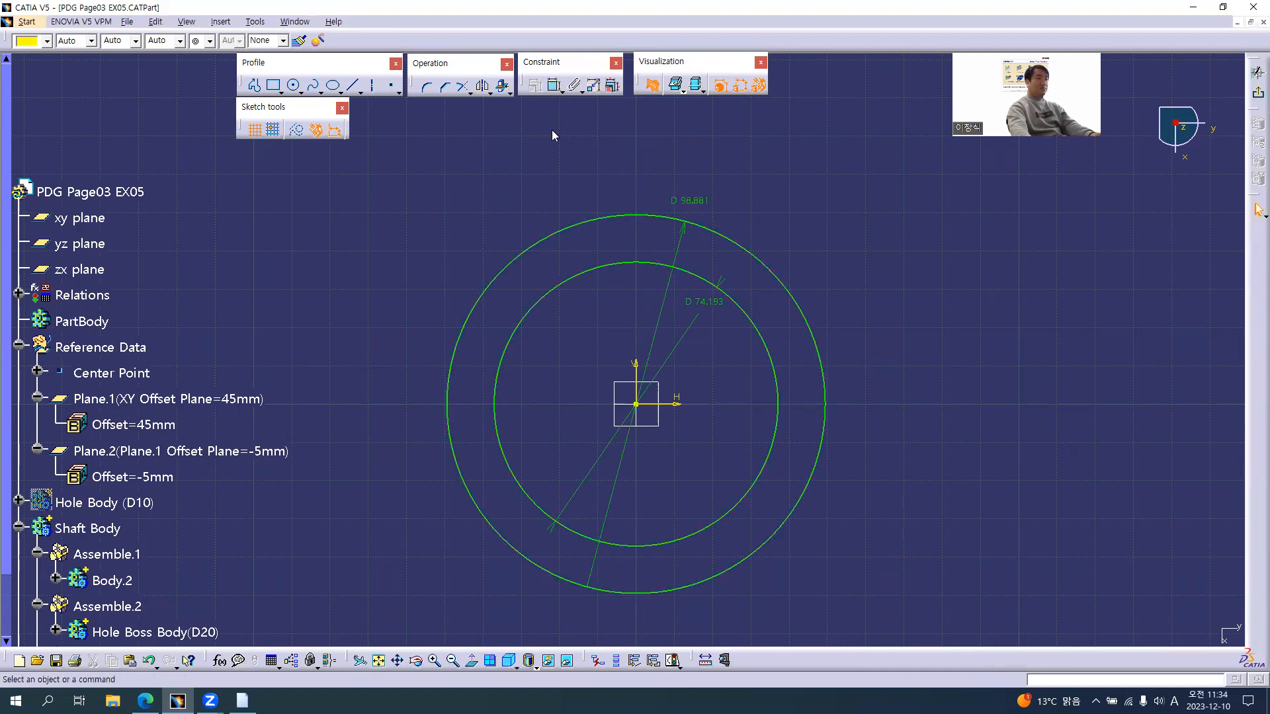
{"action": "left_click", "coordinate": [612, 217]}
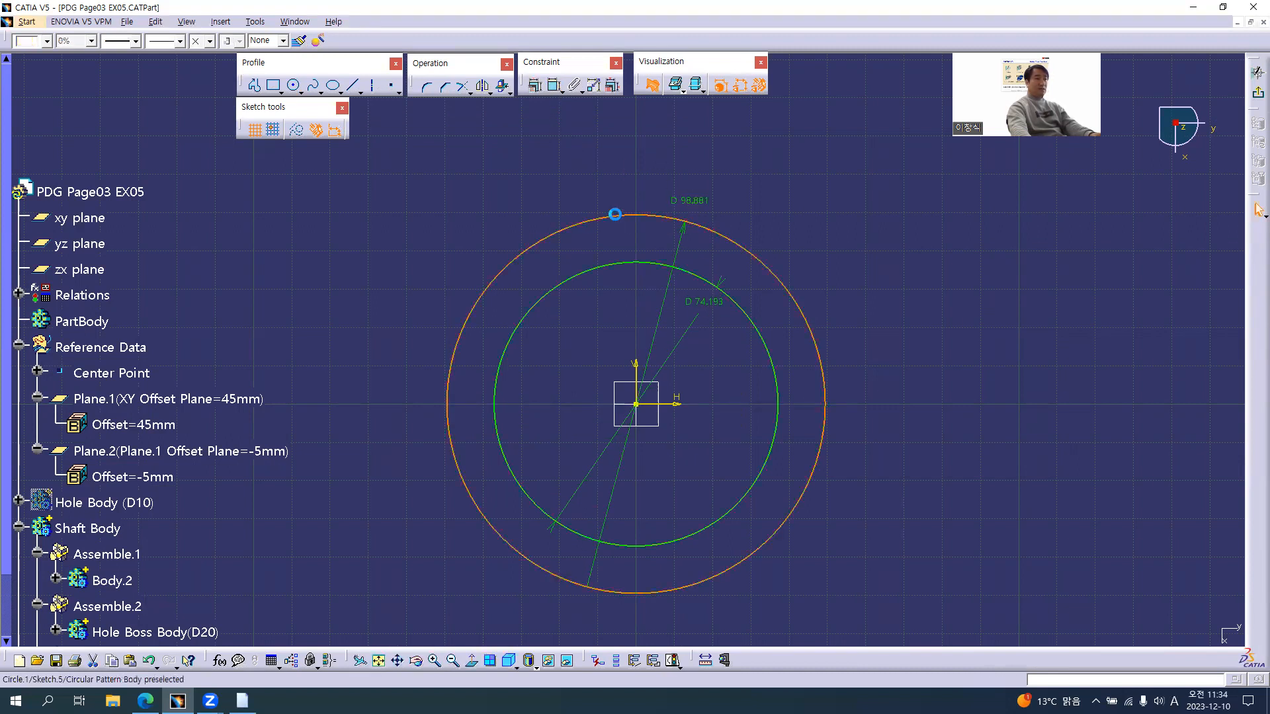
{"action": "left_click", "coordinate": [298, 132]}
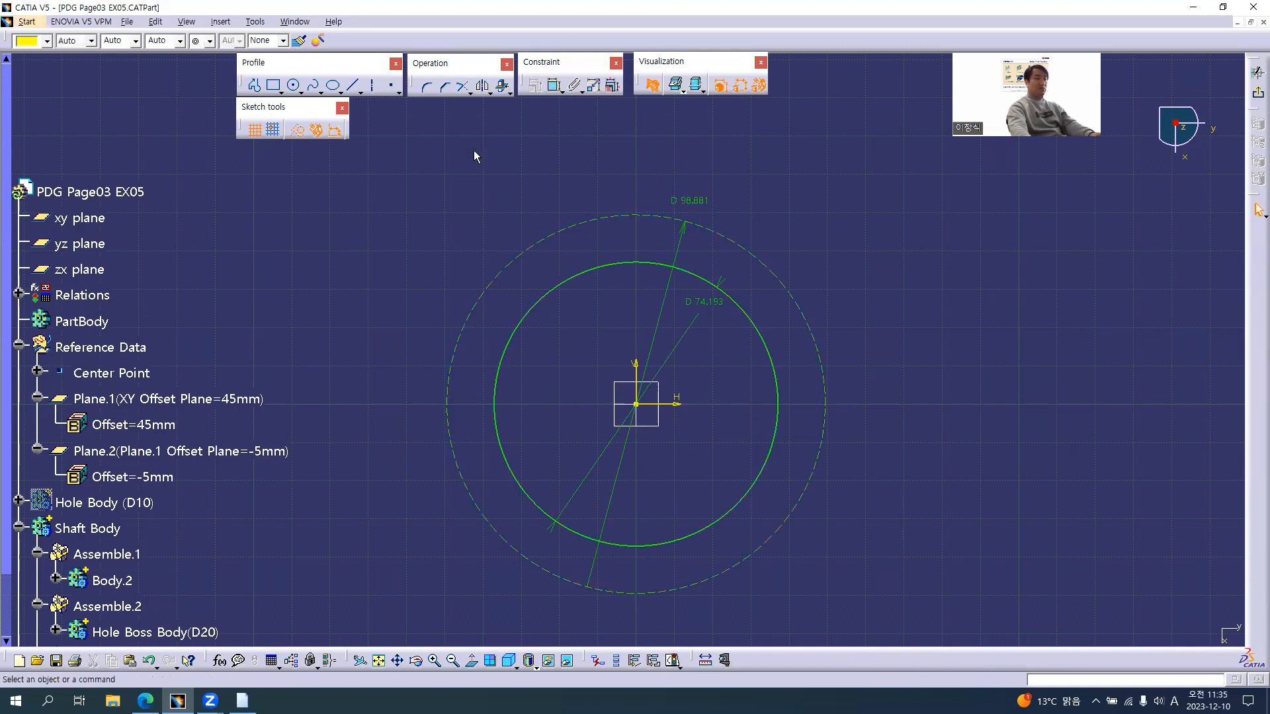
Step: Check the lug in the browser drawing and sketch a small circle centred where the construction circle crosses the positive H axis
{"action": "key", "text": "alt+Tab"}
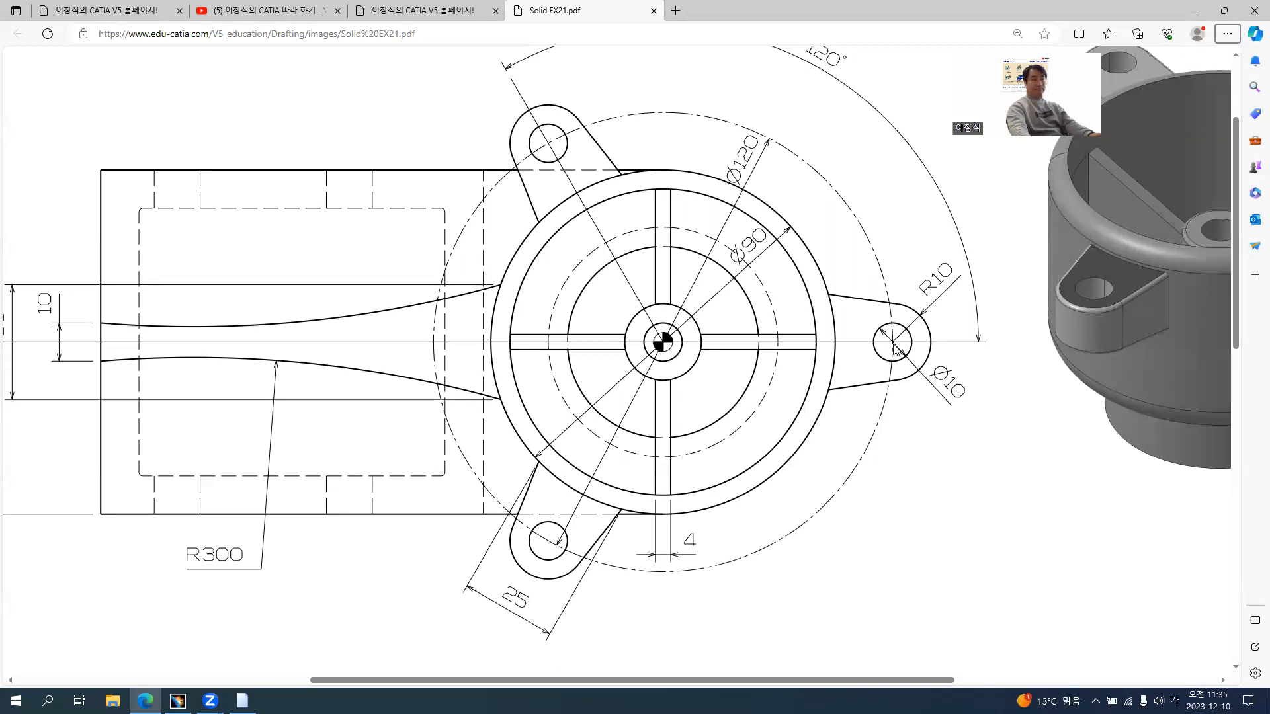
{"action": "key", "text": "alt+Tab"}
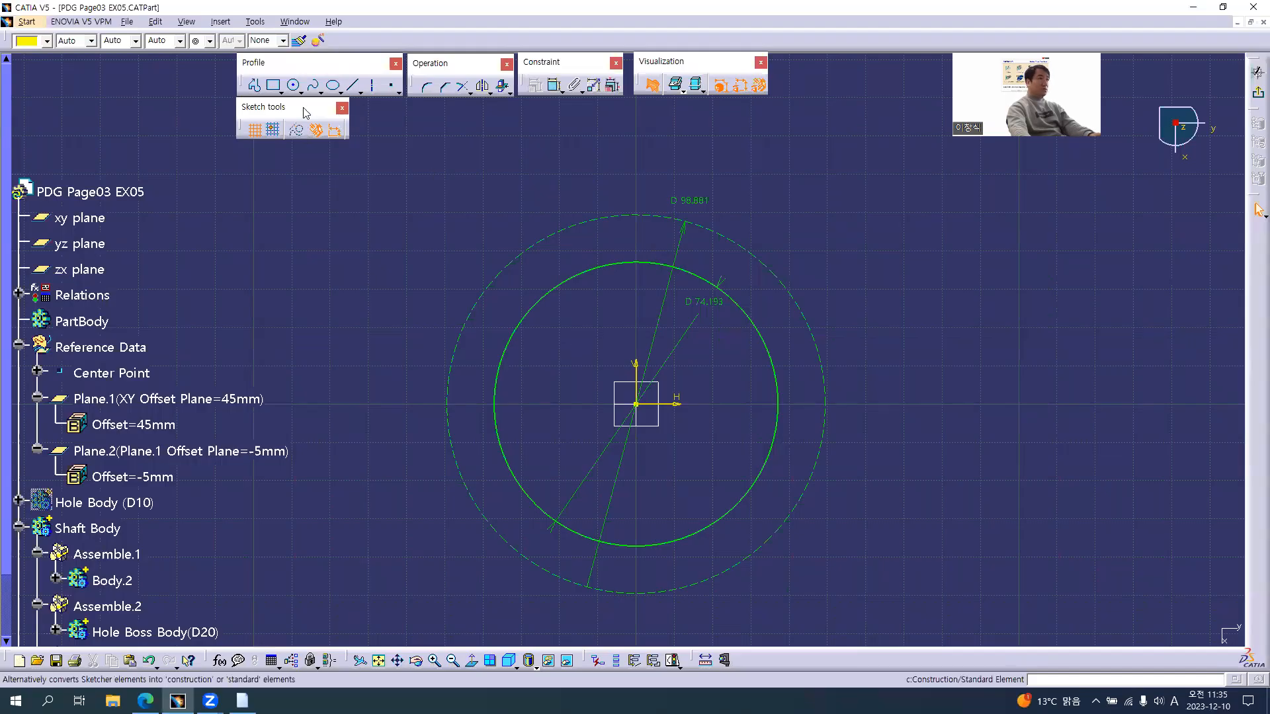
{"action": "left_click", "coordinate": [295, 85]}
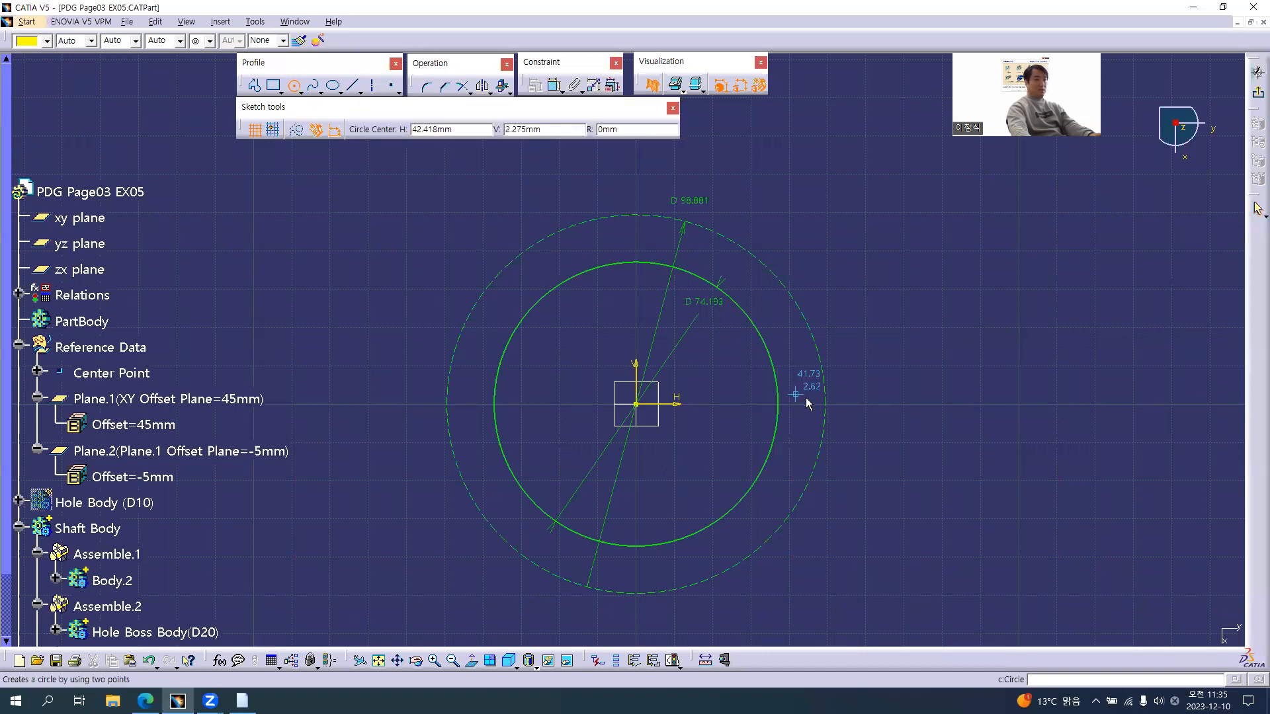
{"action": "left_click", "coordinate": [823, 404]}
{"action": "left_click", "coordinate": [855, 403]}
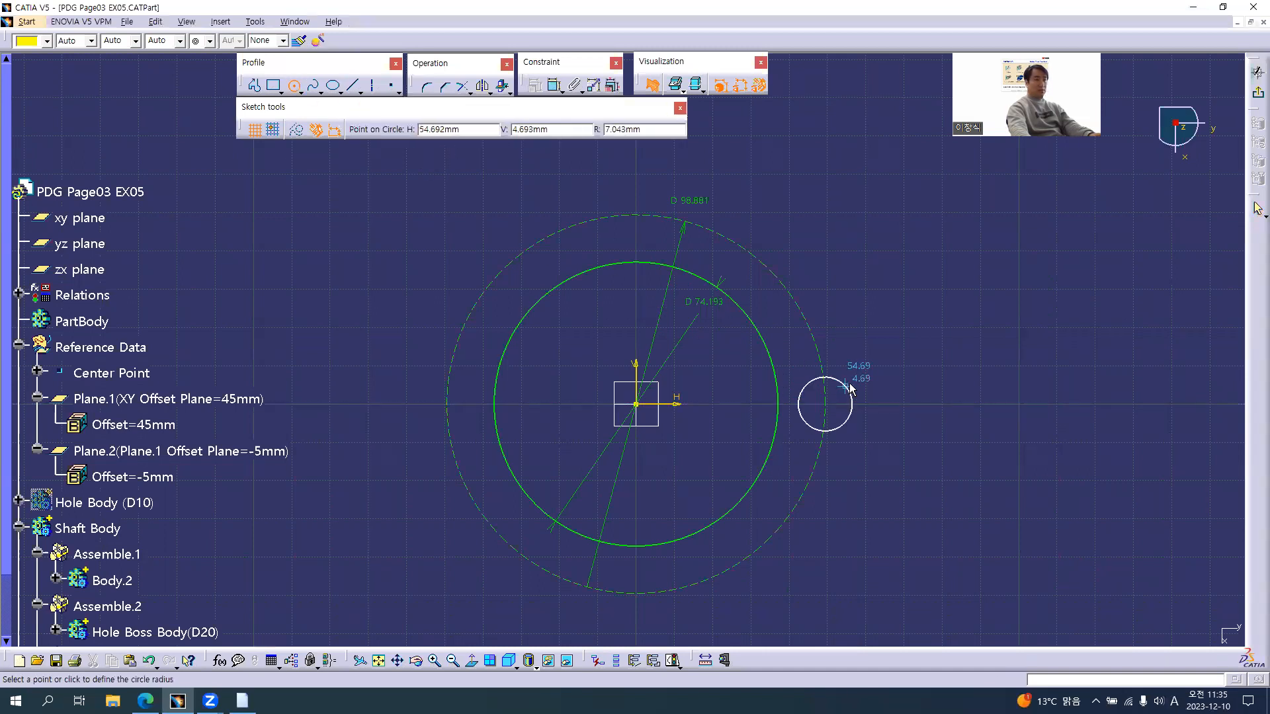
{"action": "scroll", "coordinate": [860, 357], "scroll_direction": "up", "scroll_amount": 3}
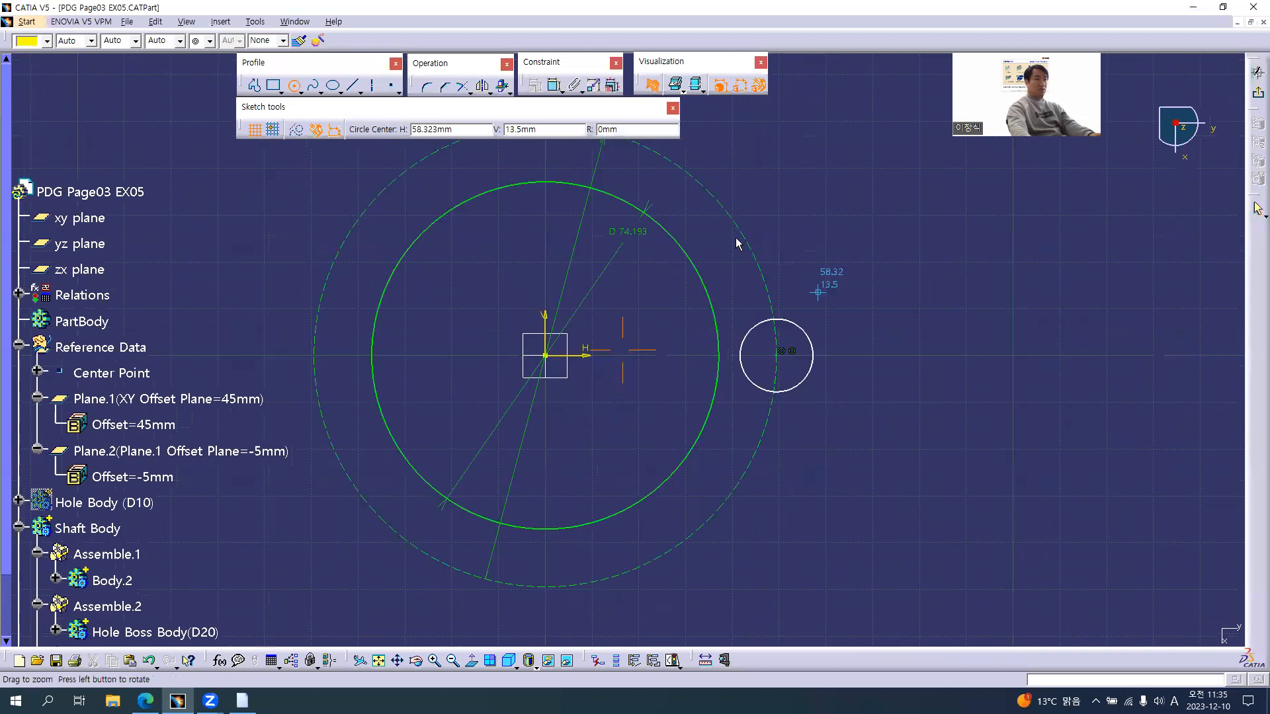
Step: Dimension the small lug circle as a radius, checking the drawing for how the lug's outer arc is specified
{"action": "left_click", "coordinate": [555, 86]}
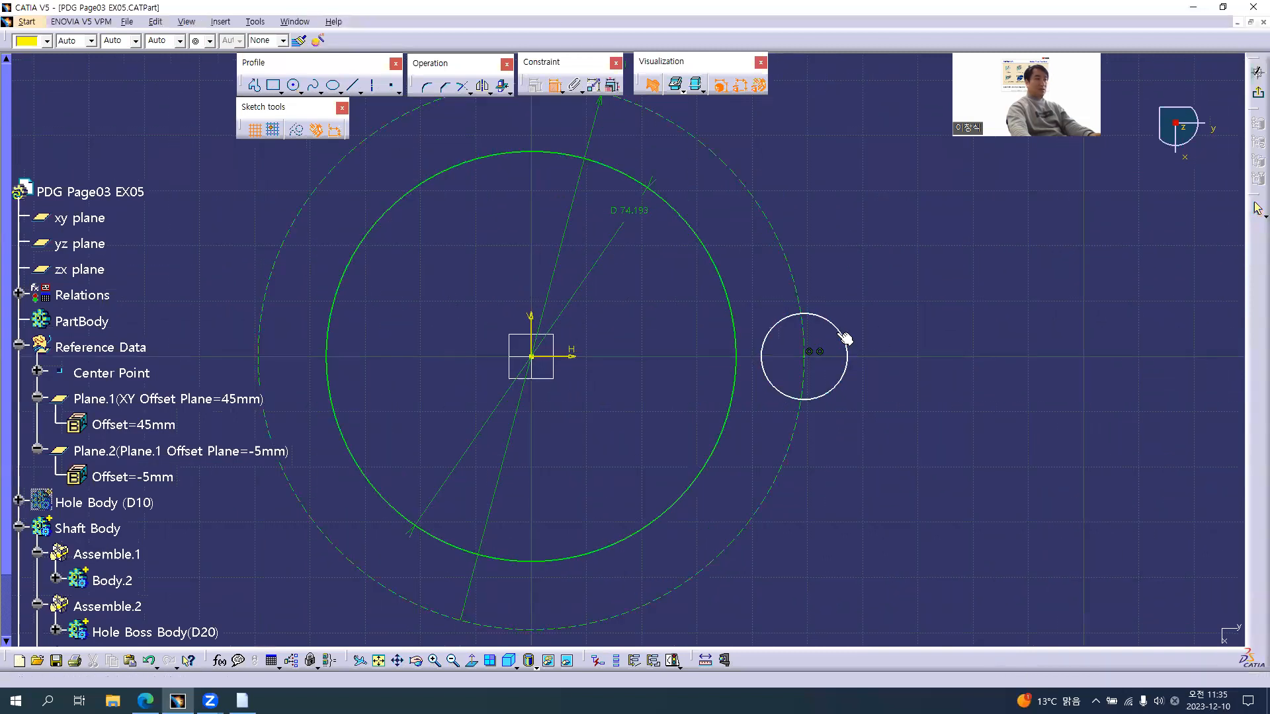
{"action": "left_click", "coordinate": [844, 339]}
{"action": "key", "text": "alt+Tab"}
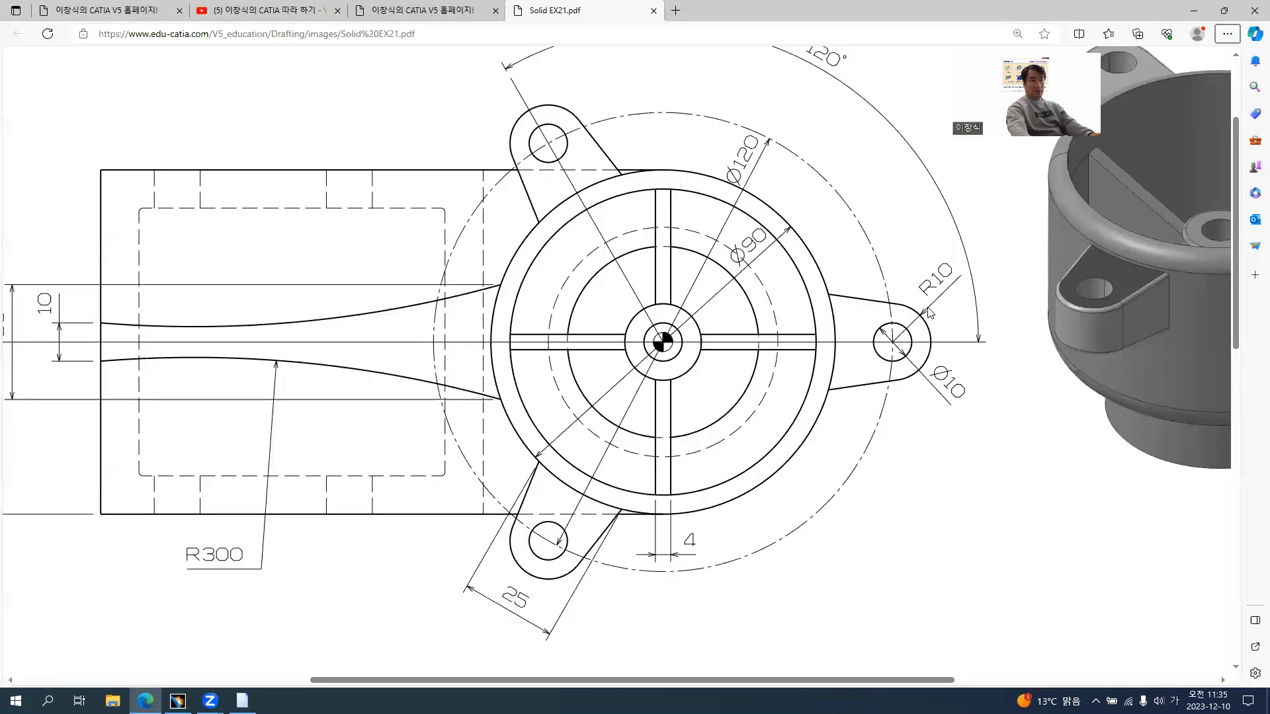
{"action": "key", "text": "alt+Tab"}
{"action": "right_click", "coordinate": [875, 292]}
{"action": "left_click", "coordinate": [909, 329]}
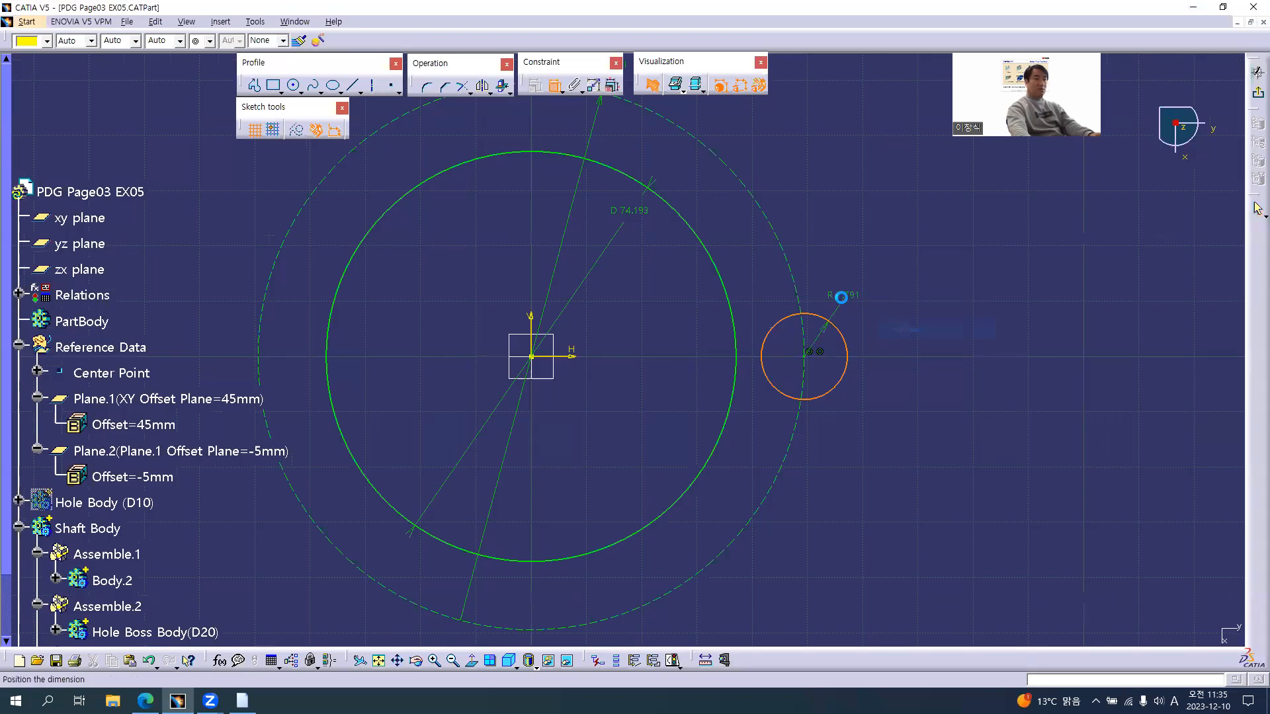
{"action": "left_click", "coordinate": [844, 308]}
{"action": "middle_click_drag", "start_coordinate": [818, 248], "coordinate": [804, 301]}
{"action": "left_click", "coordinate": [806, 268]}
Step: Edit the sketch constraints together, setting the lug circle's radius to 10 mm and the inner concentric circle's radius to 90/2
{"action": "left_click", "coordinate": [556, 93]}
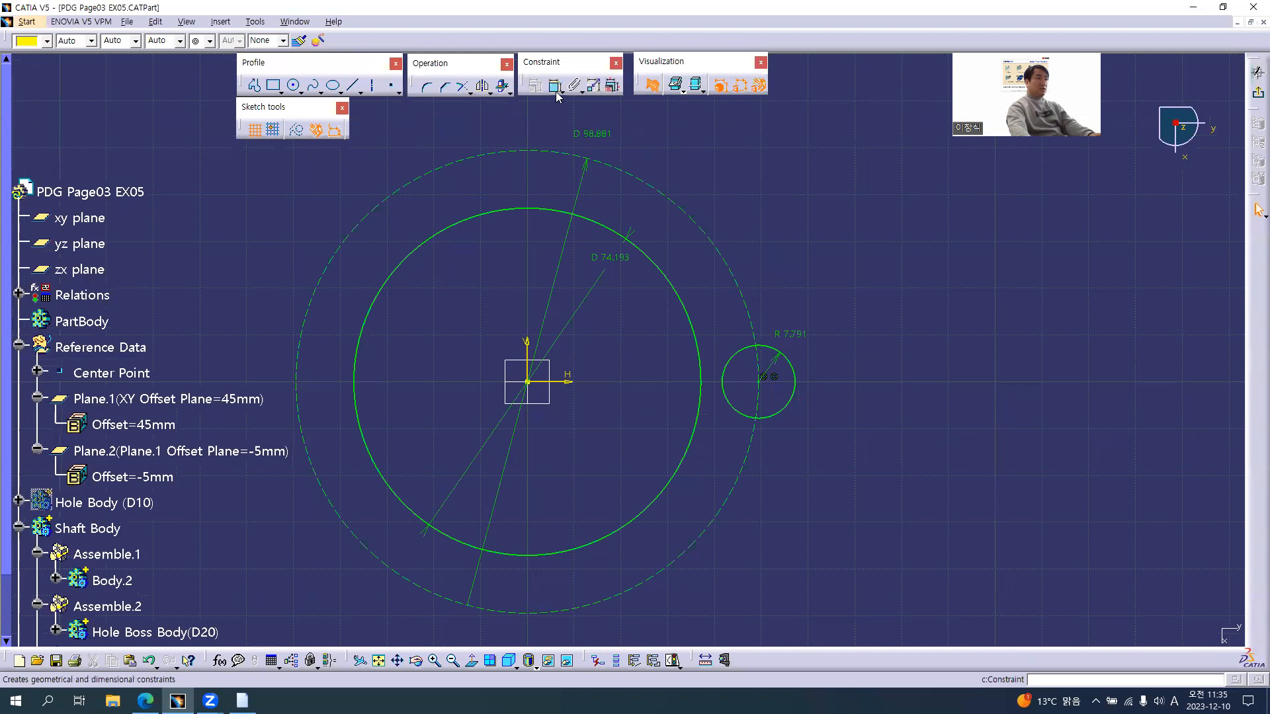
{"action": "left_click", "coordinate": [613, 86]}
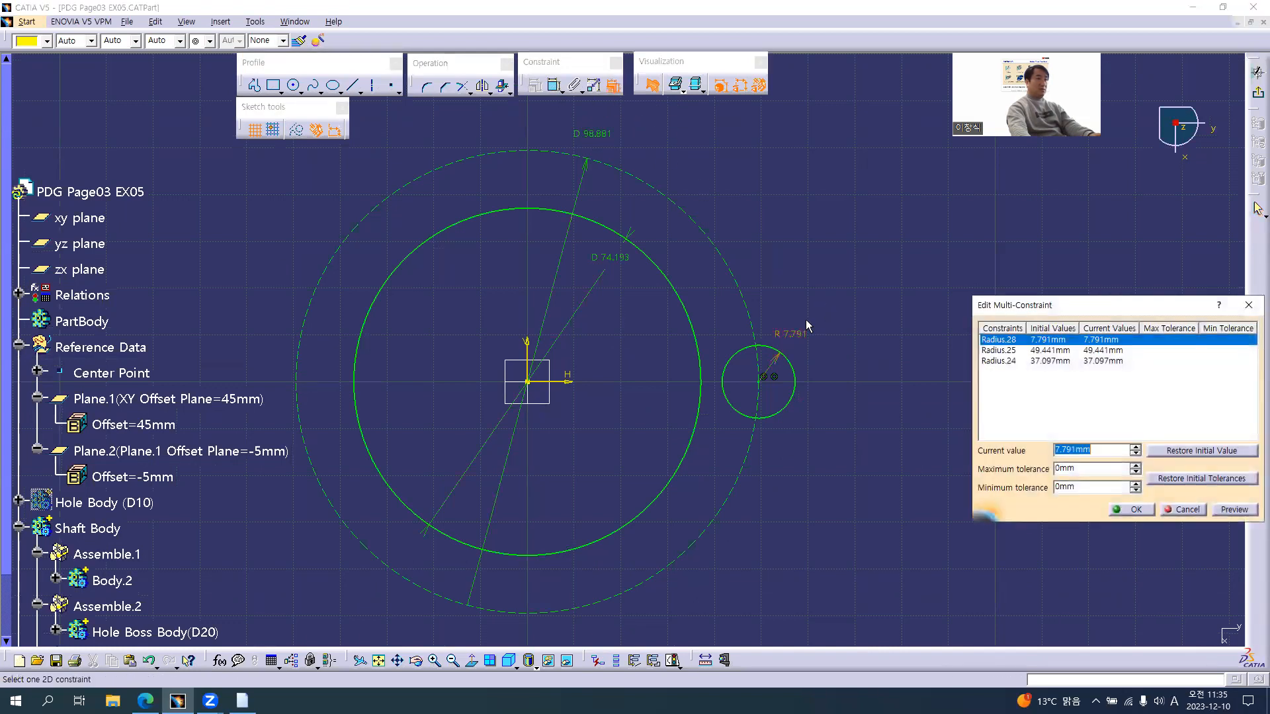
{"action": "type", "text": "10"}
{"action": "key", "text": "Return"}
{"action": "left_click", "coordinate": [602, 264]}
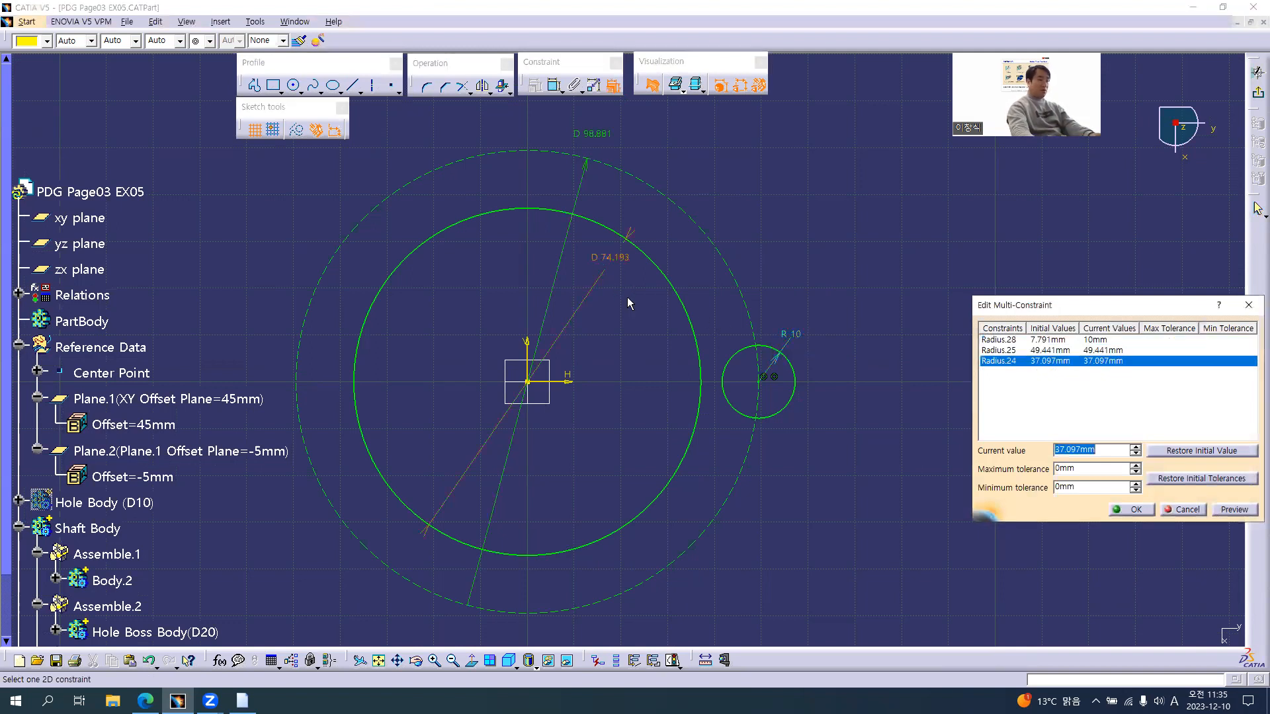
{"action": "type", "text": "90"}
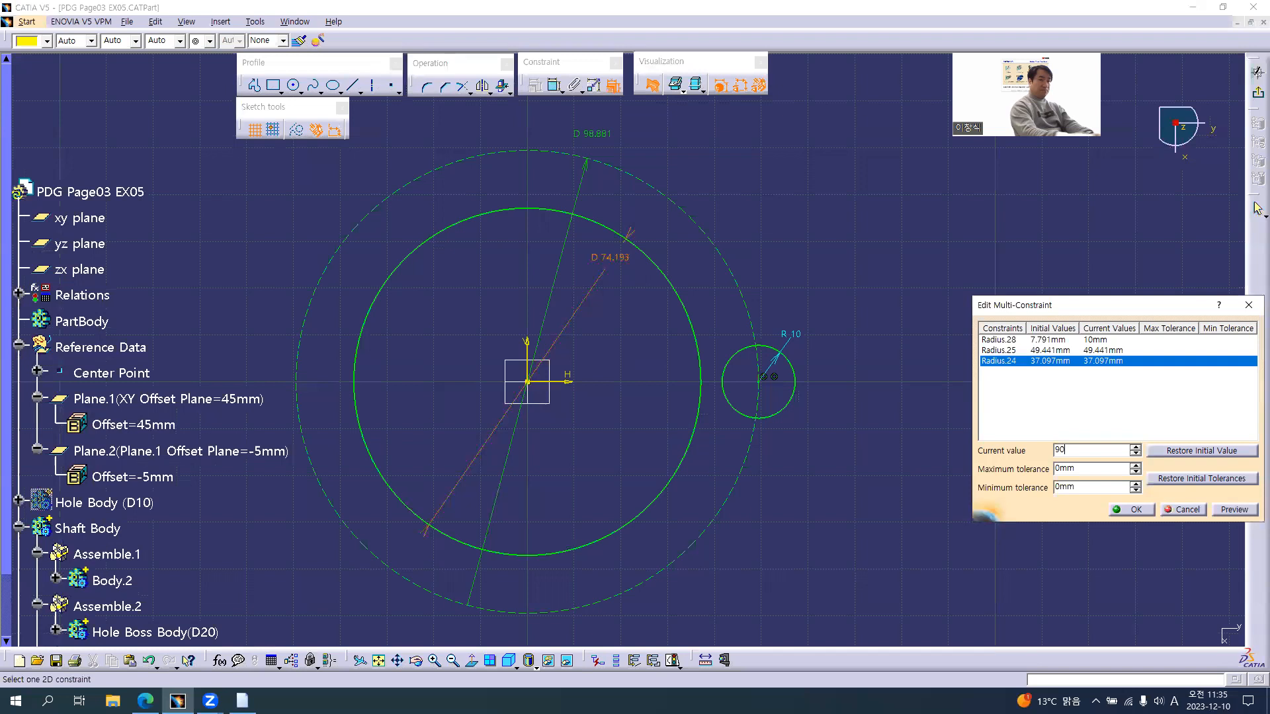
{"action": "key", "text": "Return"}
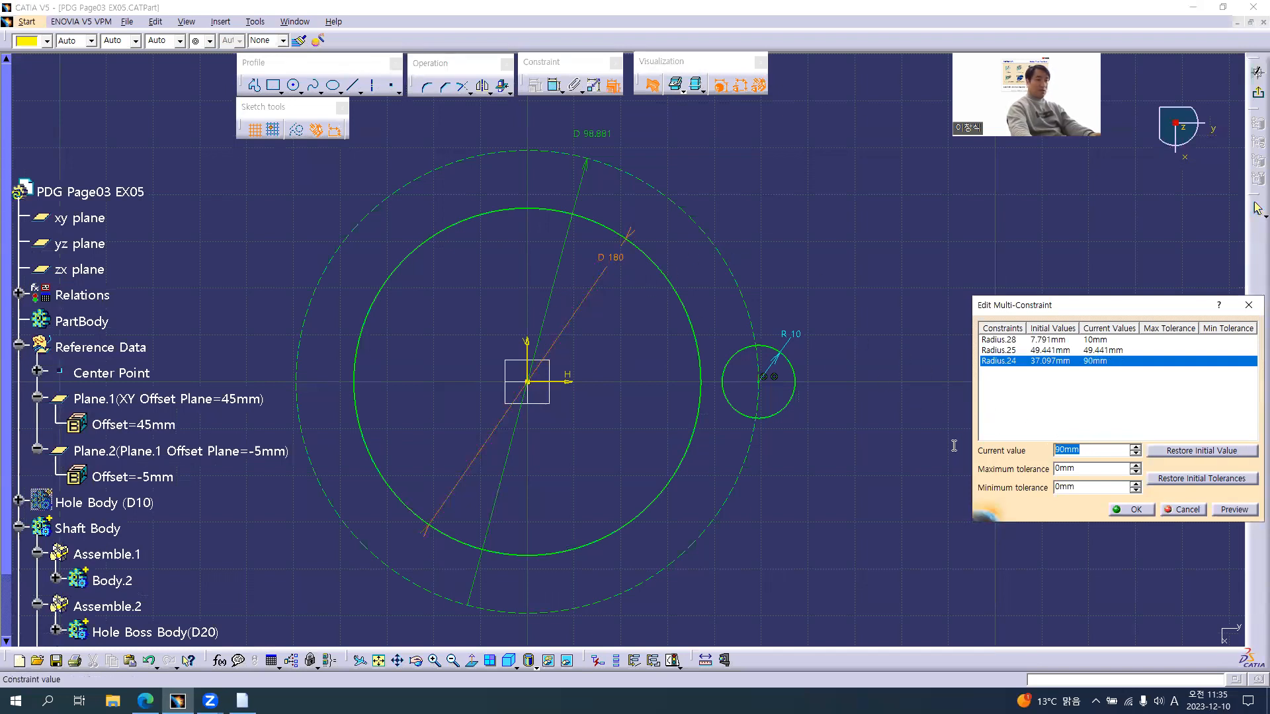
{"action": "type", "text": "90/2"}
{"action": "key", "text": "Tab"}
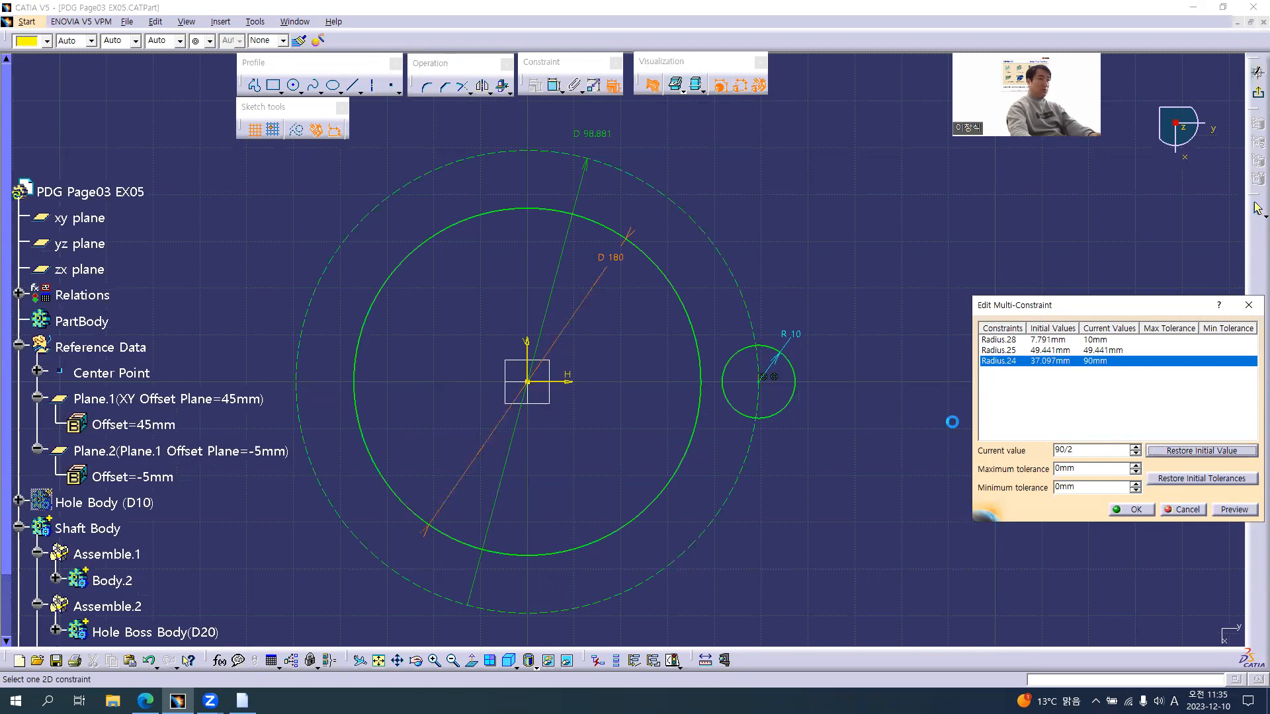
Step: Check the pitch circle size in the browser drawing, set the construction circle's radius to 120/2, and apply the constraint edits
{"action": "key", "text": "alt+Tab"}
{"action": "scroll", "coordinate": [850, 192], "scroll_direction": "up", "scroll_amount": 2}
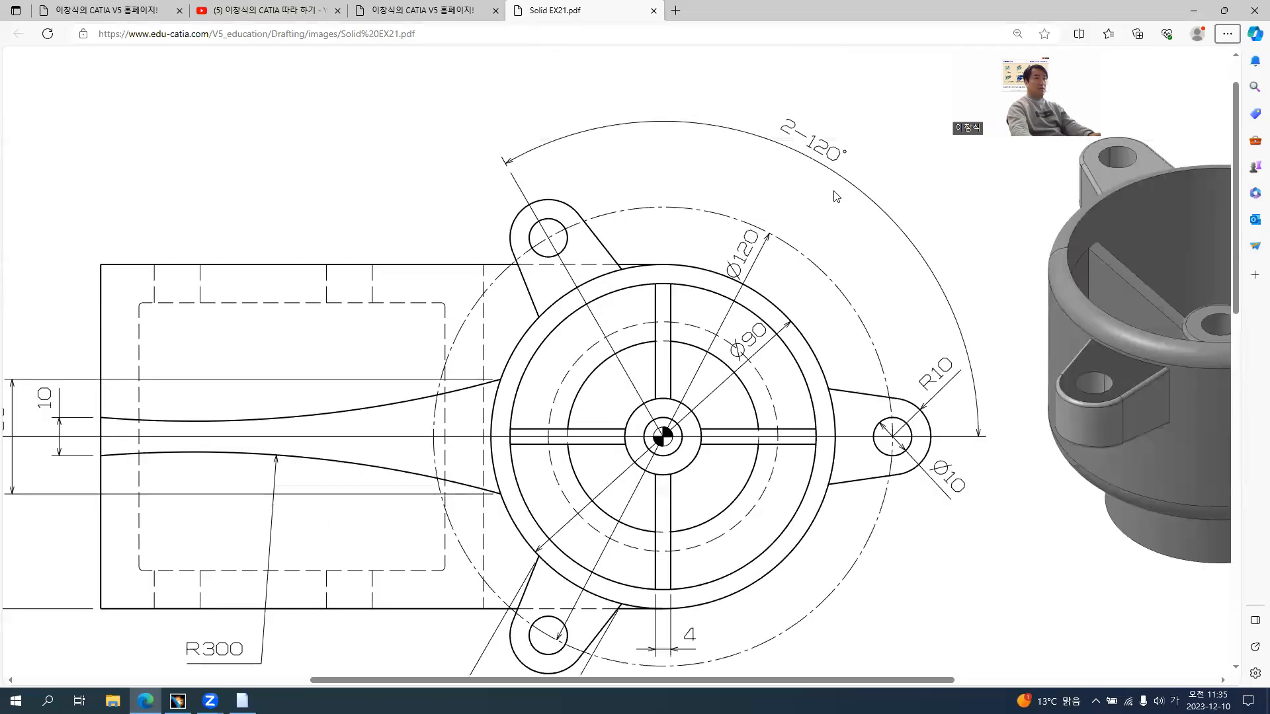
{"action": "key", "text": "alt+Tab"}
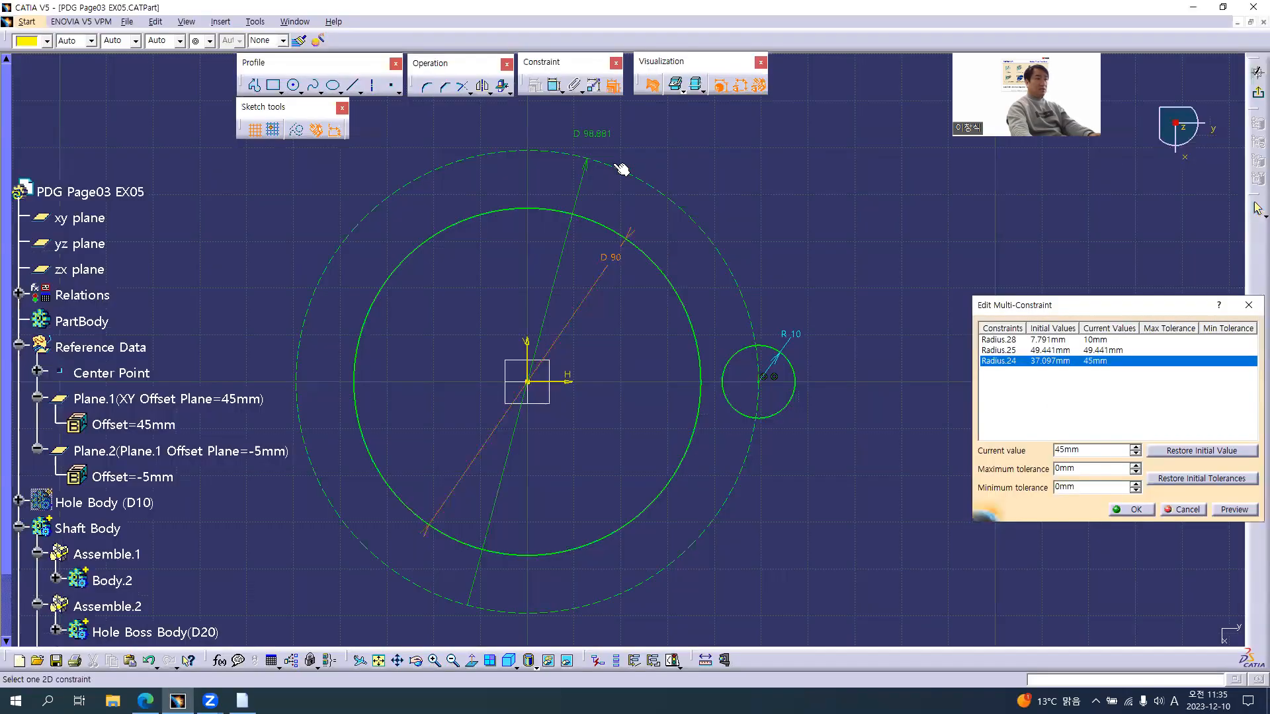
{"action": "left_click", "coordinate": [595, 135]}
{"action": "type", "text": "120/2"}
{"action": "key", "text": "Return"}
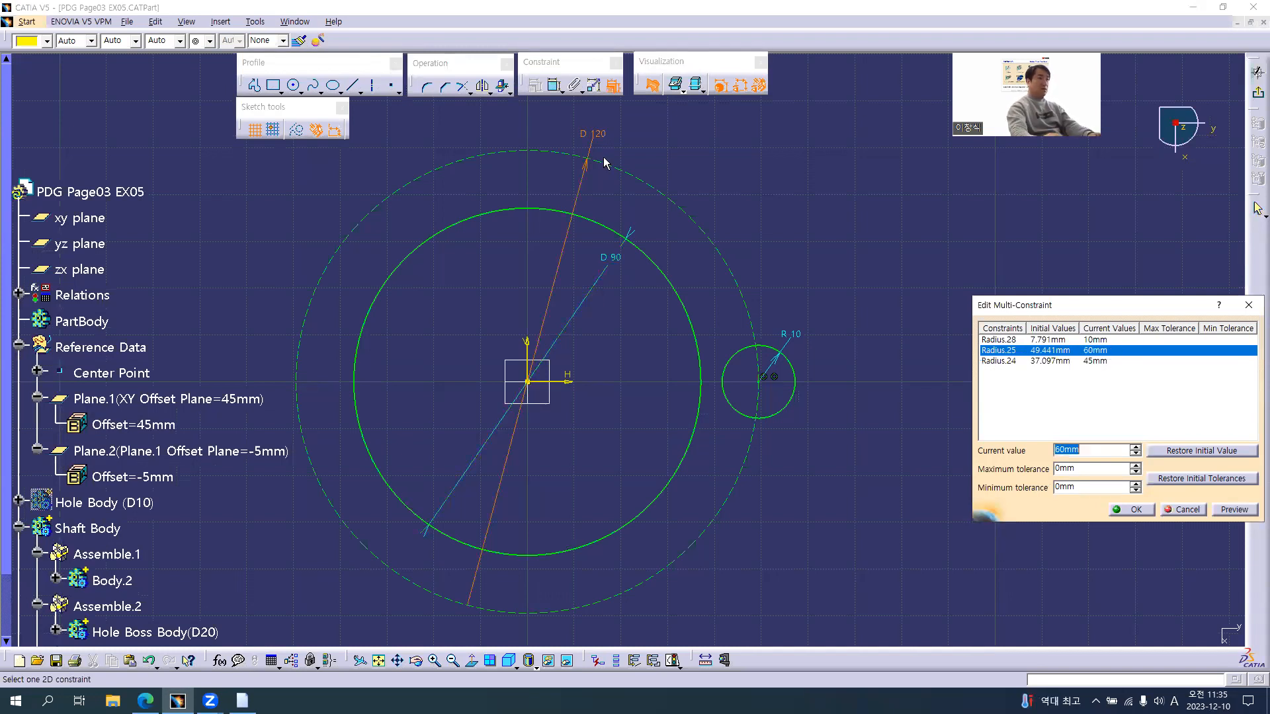
{"action": "left_click", "coordinate": [1128, 509]}
Step: Check the lug's side edges in the browser drawing and sketch a line from the top of the lug circle to the 90 mm circle
{"action": "mouse_move", "coordinate": [685, 291]}
{"action": "middle_mouse_down"}
{"action": "mouse_move", "coordinate": [657, 366]}
{"action": "mouse_move", "coordinate": [655, 436]}
{"action": "middle_mouse_up"}
{"action": "left_click", "coordinate": [657, 366]}
{"action": "middle_click_drag", "start_coordinate": [659, 382], "coordinate": [687, 291]}
{"action": "left_click", "coordinate": [688, 318]}
{"action": "key", "text": "alt+Tab"}
{"action": "scroll", "coordinate": [898, 391], "scroll_direction": "down", "scroll_amount": 1}
{"action": "scroll", "coordinate": [899, 396], "scroll_direction": "down", "scroll_amount": 1}
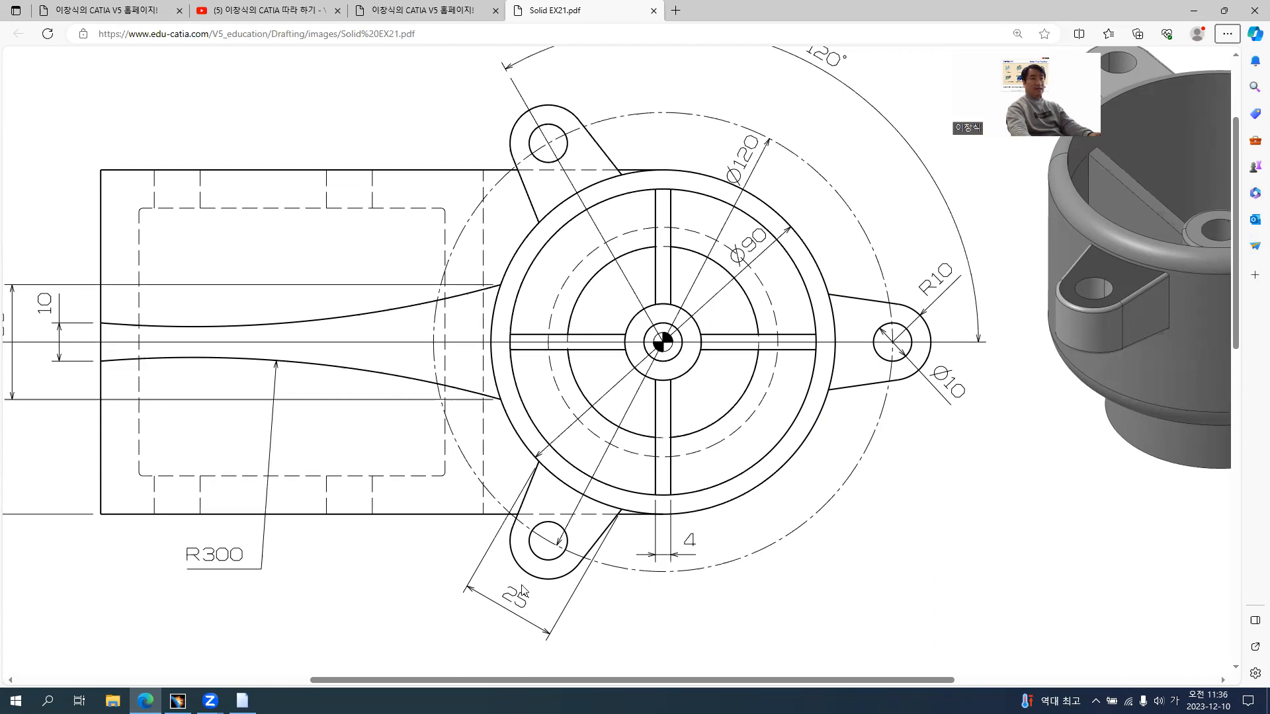
{"action": "key", "text": "alt+Tab"}
{"action": "middle_click_drag", "start_coordinate": [697, 295], "coordinate": [685, 233]}
{"action": "left_click", "coordinate": [355, 86]}
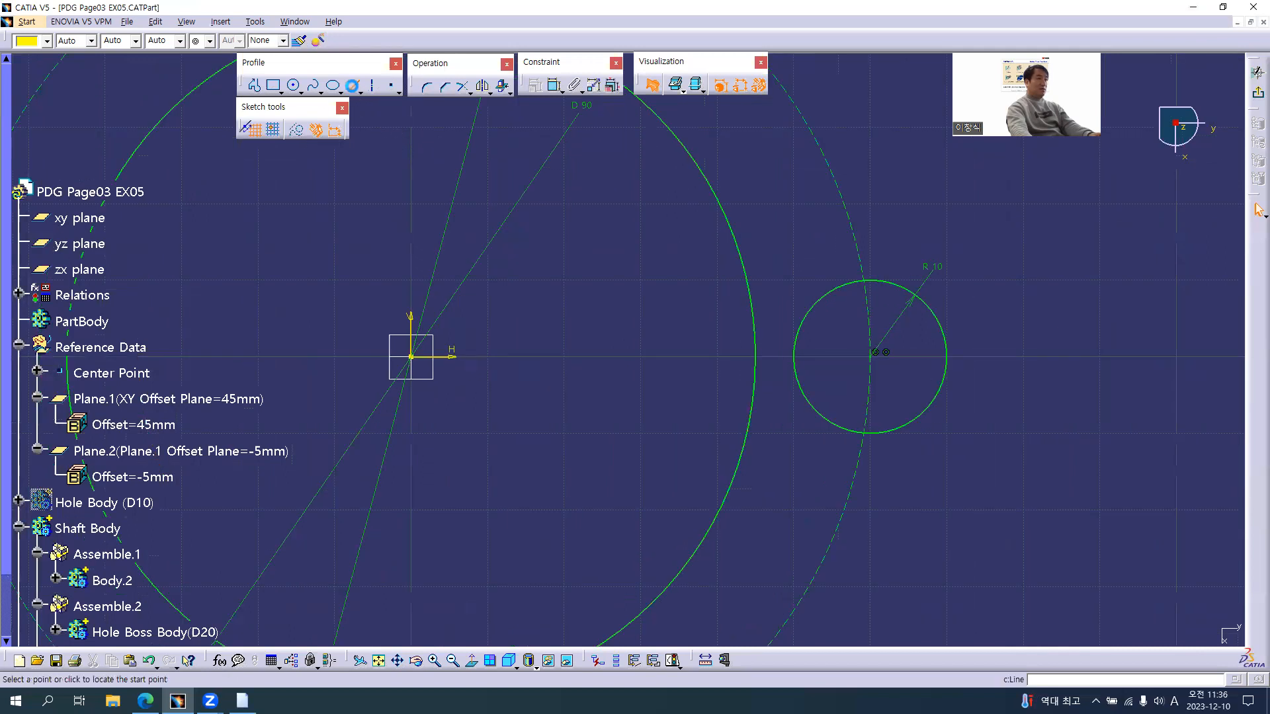
{"action": "left_click", "coordinate": [880, 280]}
{"action": "left_click", "coordinate": [746, 260]}
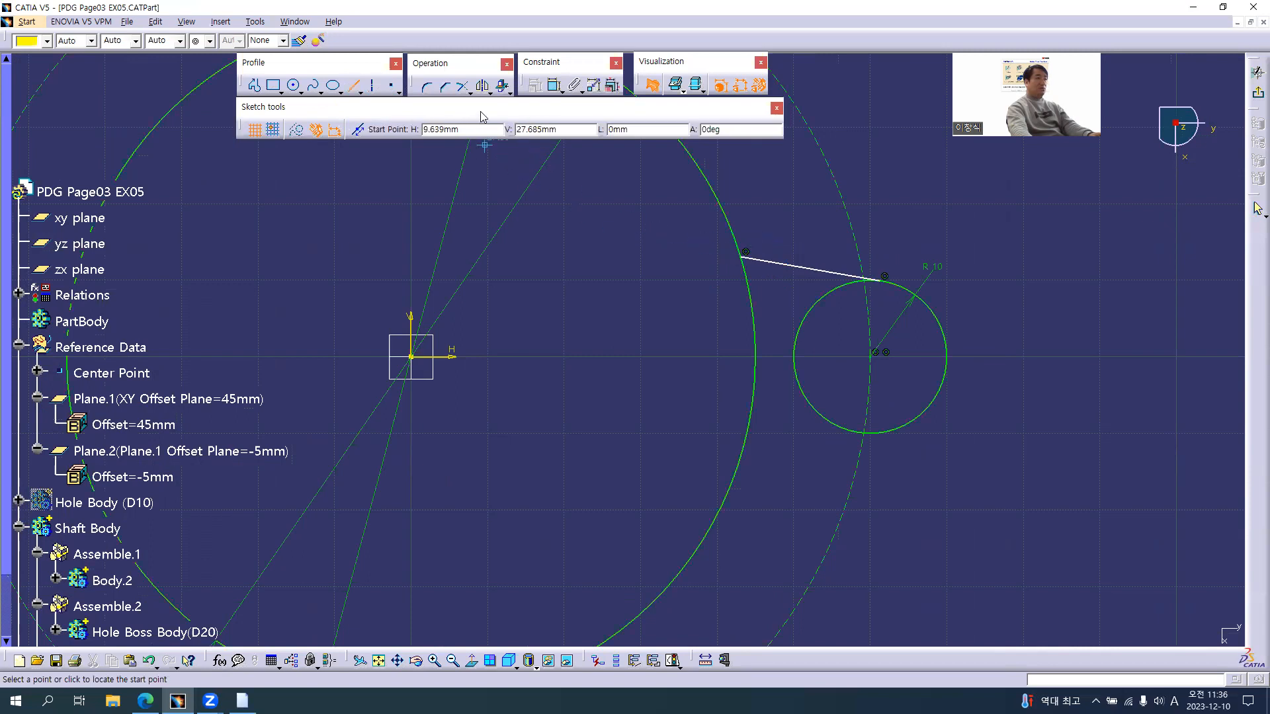
Step: Mirror the lug's side line about the horizontal H axis
{"action": "left_click", "coordinate": [355, 87]}
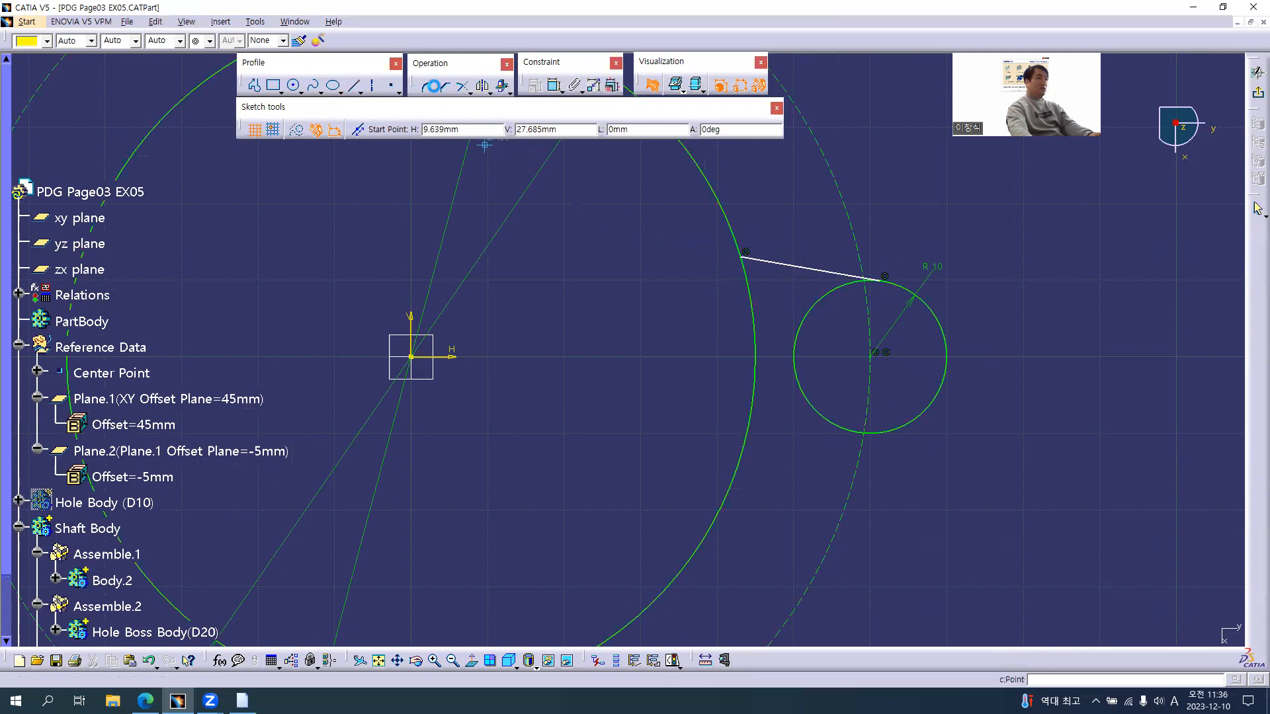
{"action": "left_click", "coordinate": [486, 94]}
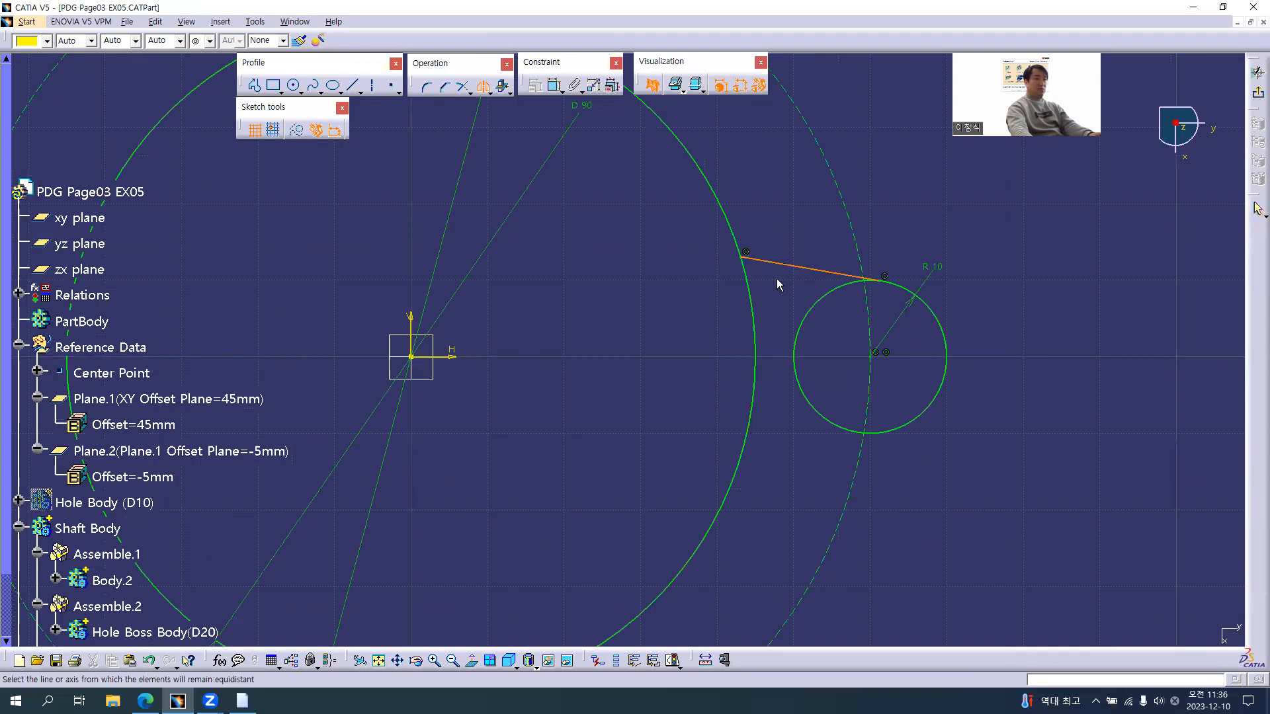
{"action": "left_click", "coordinate": [455, 357]}
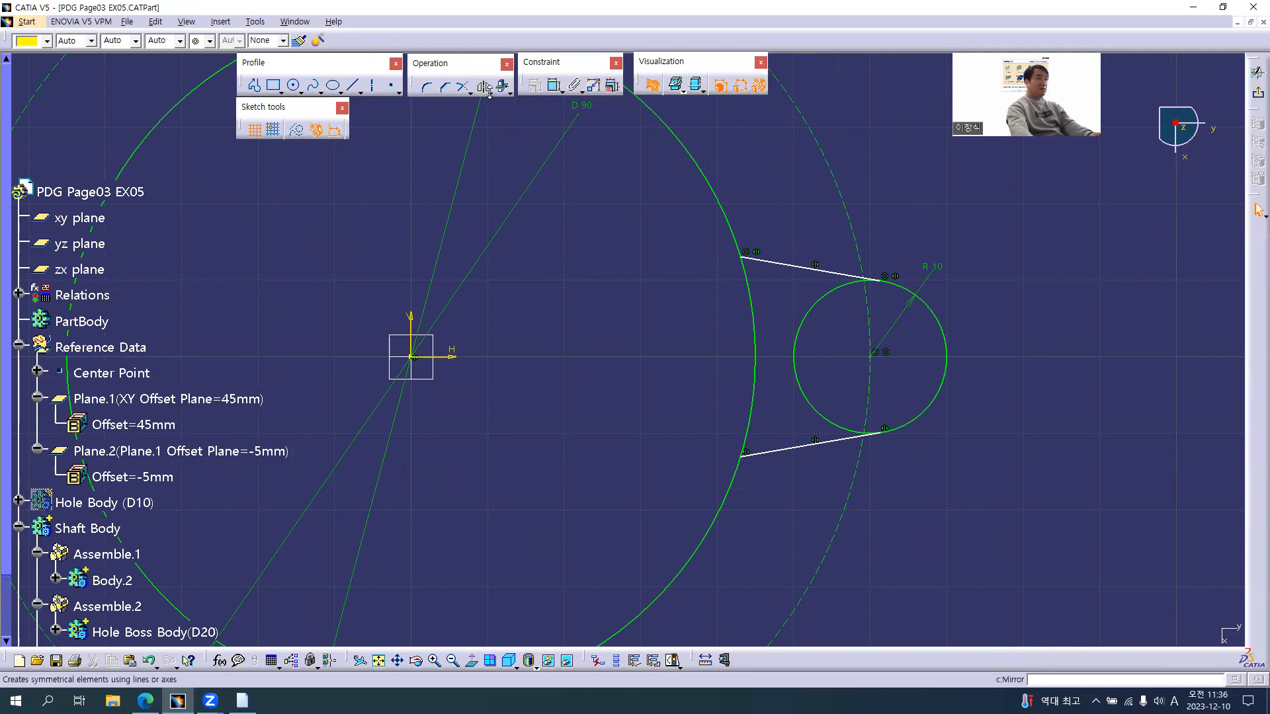
Step: Constrain the lug's upper side line tangent to the R10 lug circle
{"action": "left_click", "coordinate": [554, 86]}
{"action": "left_click", "coordinate": [845, 274]}
{"action": "left_click", "coordinate": [907, 286]}
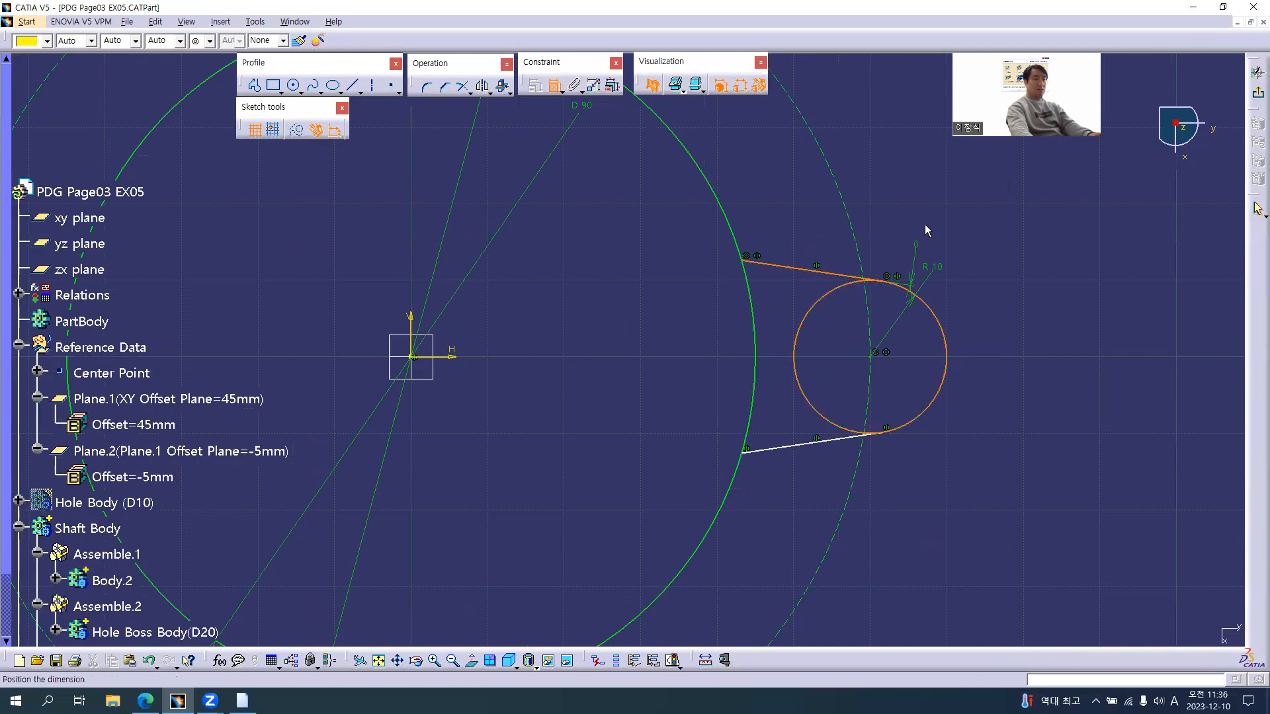
{"action": "right_click", "coordinate": [926, 223]}
{"action": "left_click", "coordinate": [975, 280]}
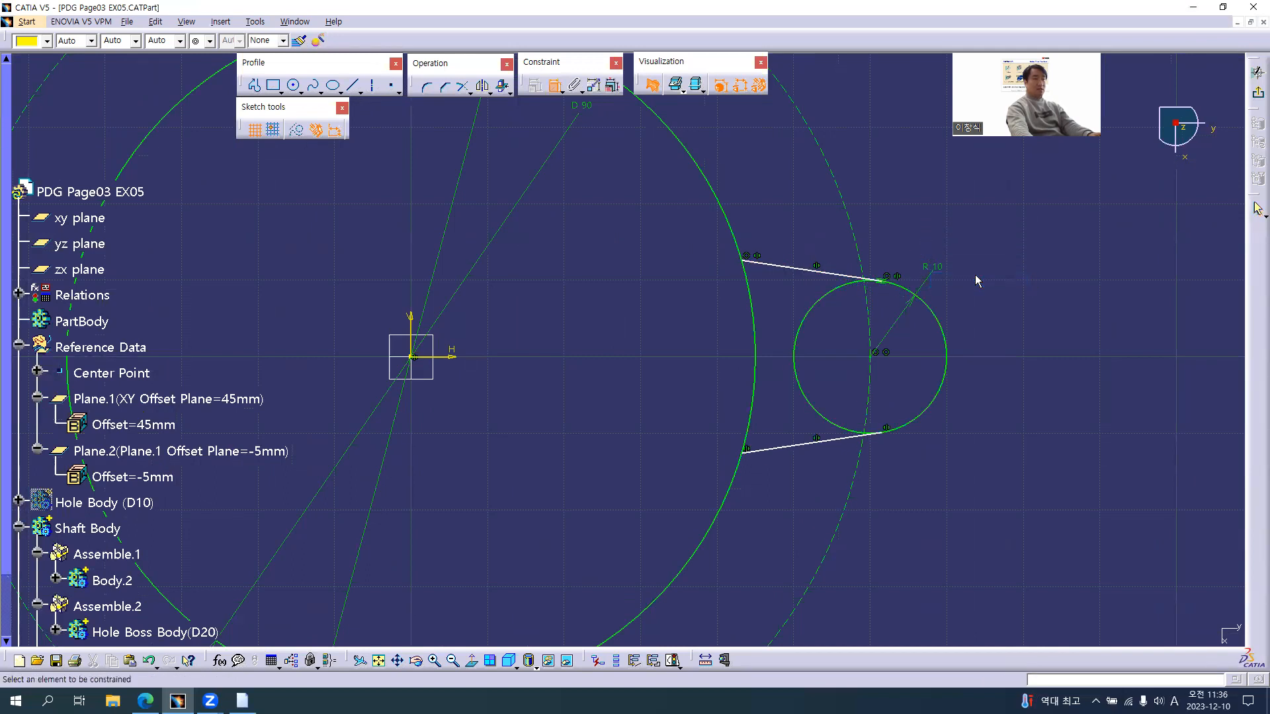
Step: Trim the 90 mm circle to the short arc between the lug's two side lines
{"action": "middle_click_drag", "start_coordinate": [633, 267], "coordinate": [629, 322]}
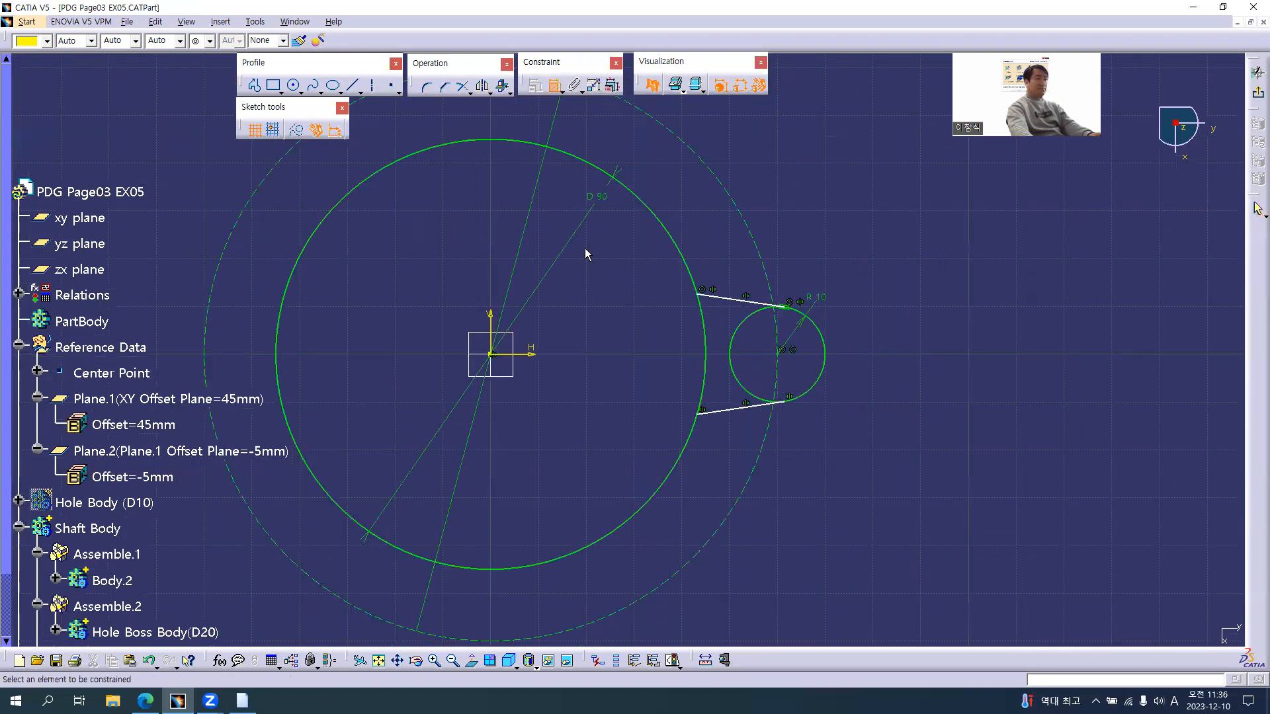
{"action": "left_click", "coordinate": [462, 89]}
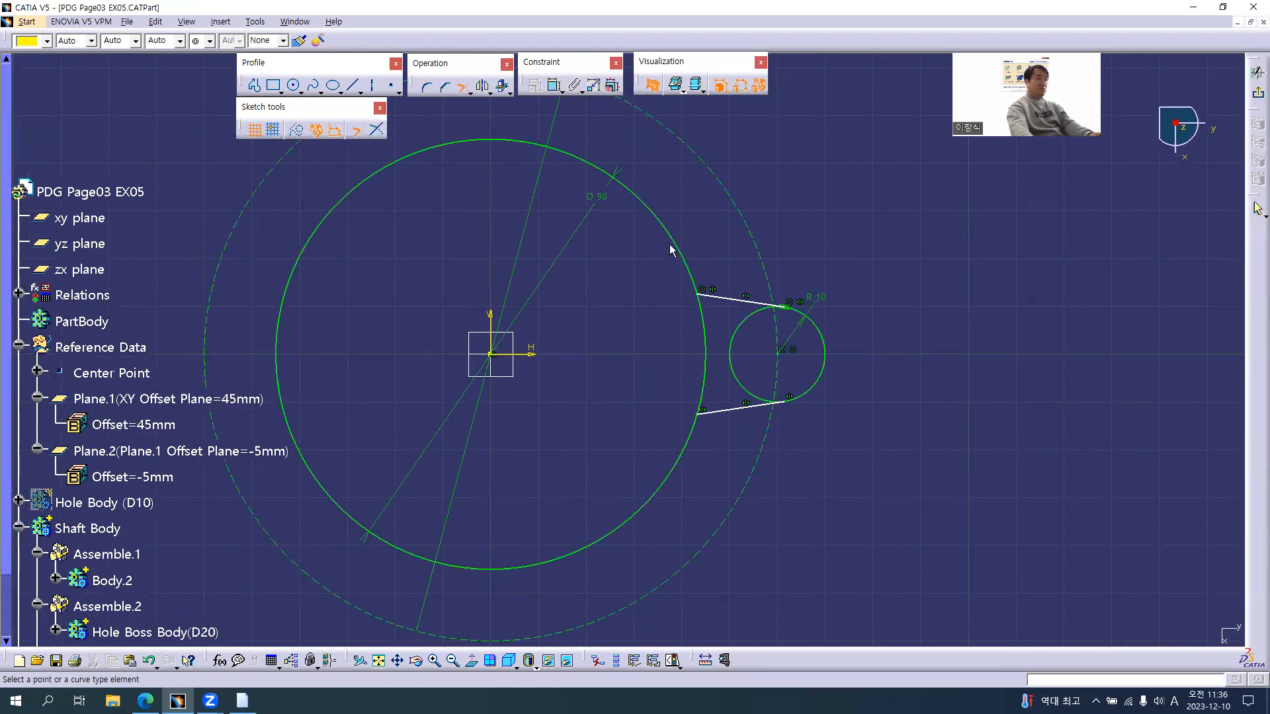
{"action": "left_click", "coordinate": [717, 306]}
{"action": "left_click", "coordinate": [705, 325]}
{"action": "left_click", "coordinate": [707, 391]}
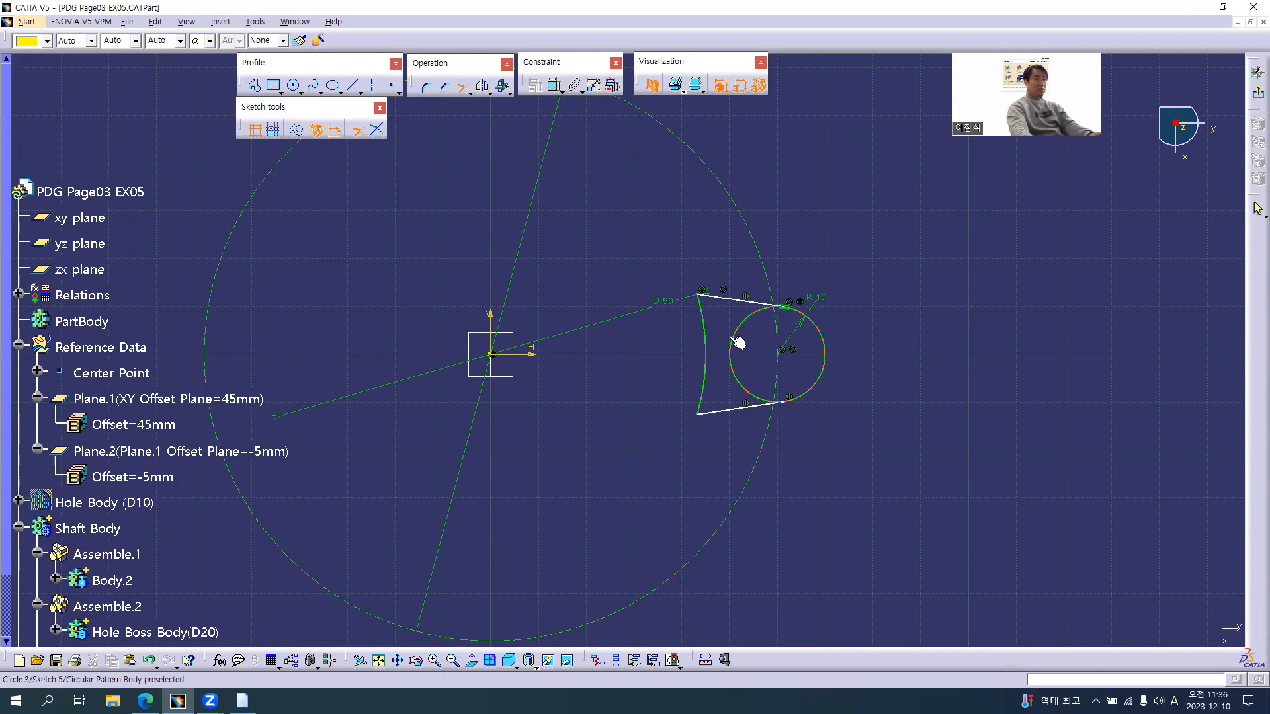
Step: Try to remove the inner part of the lug circle between the side lines with Quick Trim, and undo the trims
{"action": "left_click", "coordinate": [469, 92]}
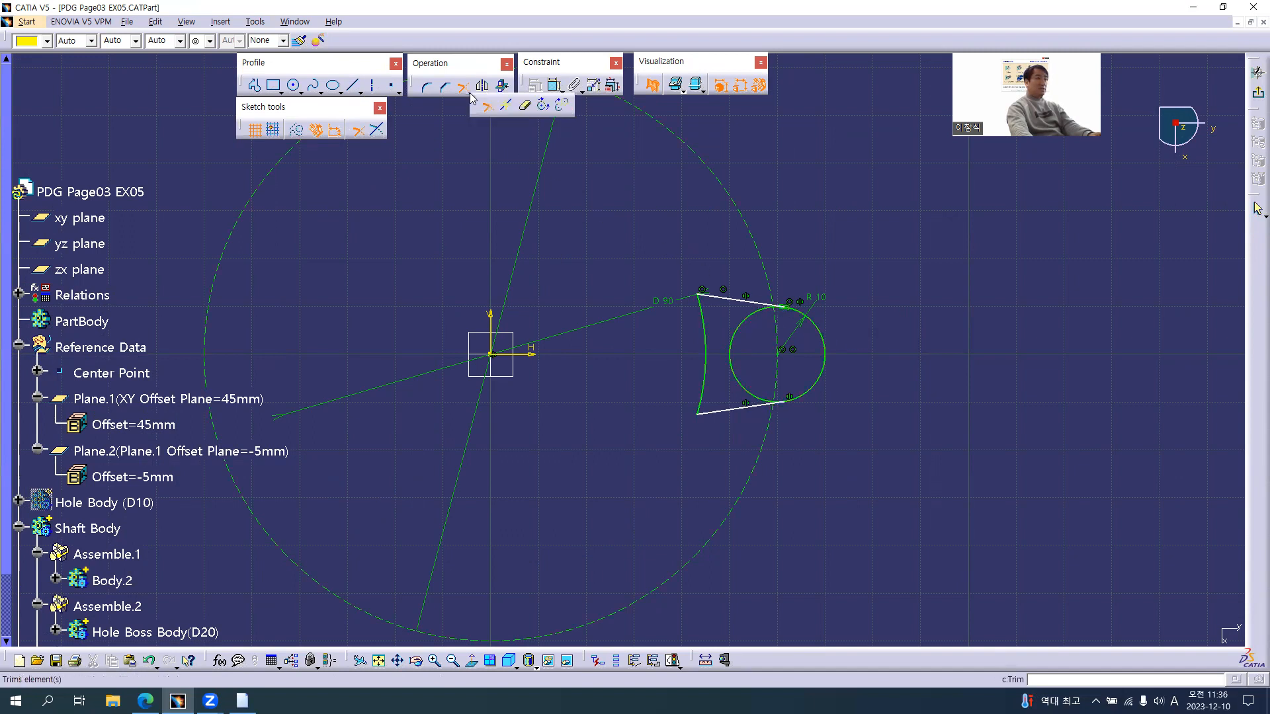
{"action": "left_click", "coordinate": [526, 107]}
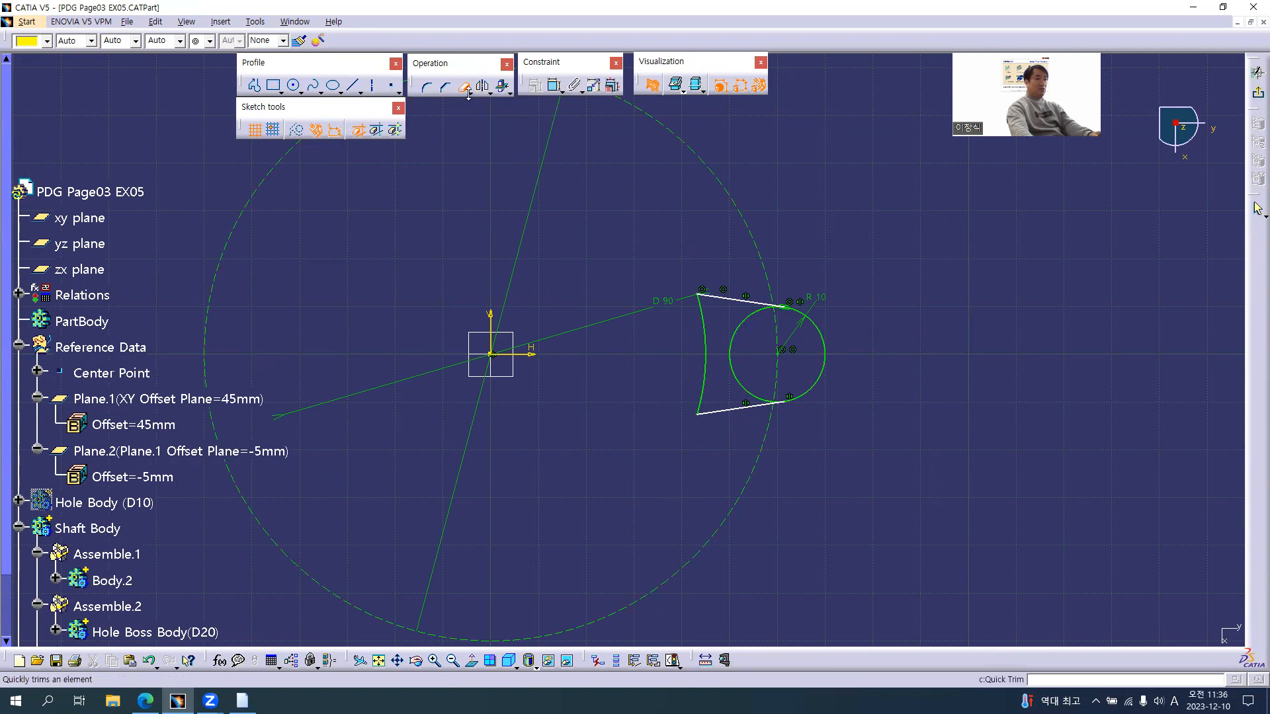
{"action": "middle_click_drag", "start_coordinate": [739, 262], "coordinate": [739, 166]}
{"action": "middle_click_drag", "start_coordinate": [589, 264], "coordinate": [387, 271]}
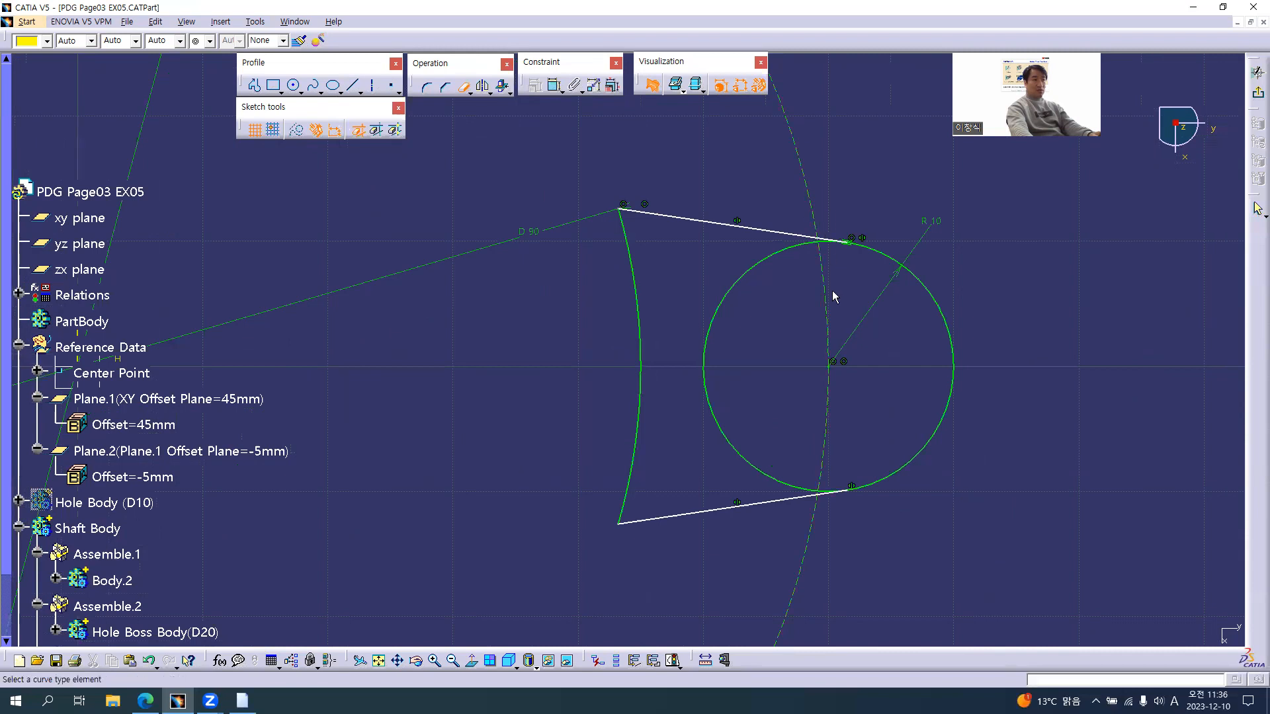
{"action": "mouse_move", "coordinate": [879, 289]}
{"action": "middle_mouse_down"}
{"action": "mouse_move", "coordinate": [782, 324]}
{"action": "mouse_move", "coordinate": [788, 238]}
{"action": "middle_mouse_up"}
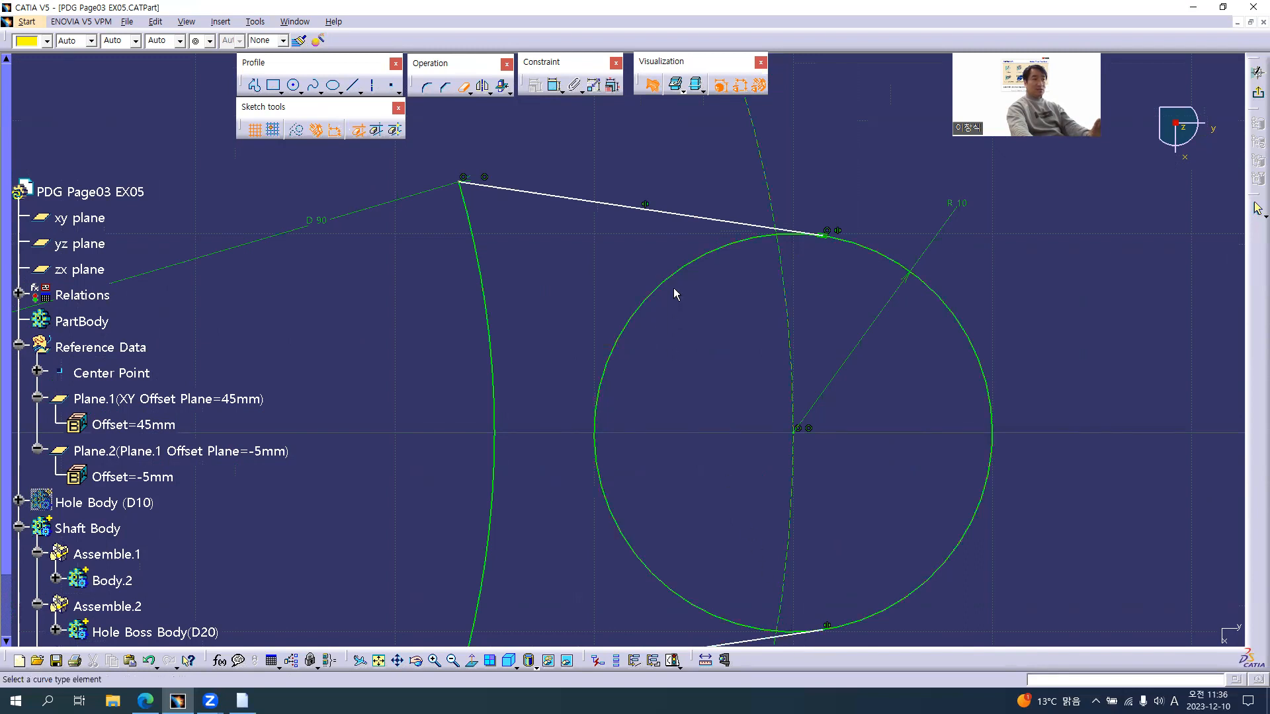
{"action": "middle_click_drag", "start_coordinate": [673, 291], "coordinate": [604, 293]}
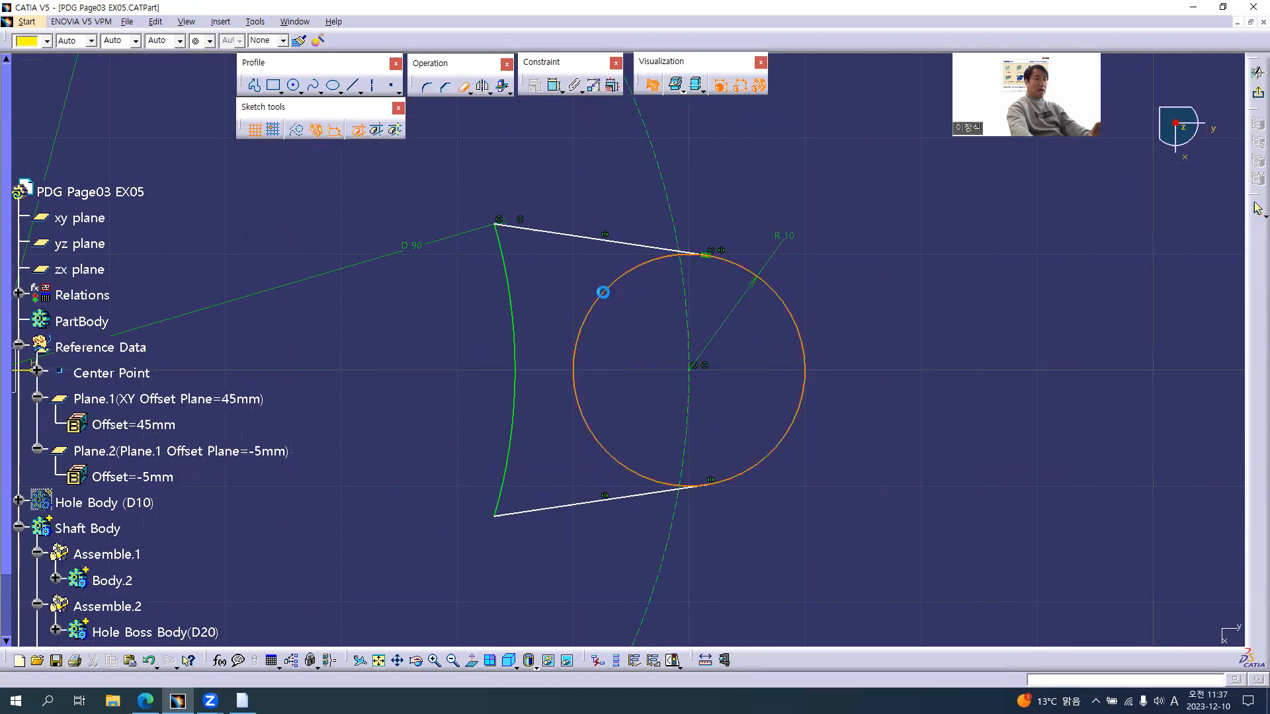
{"action": "left_click", "coordinate": [608, 296]}
{"action": "middle_click_drag", "start_coordinate": [676, 309], "coordinate": [678, 261]}
{"action": "left_click", "coordinate": [724, 206]}
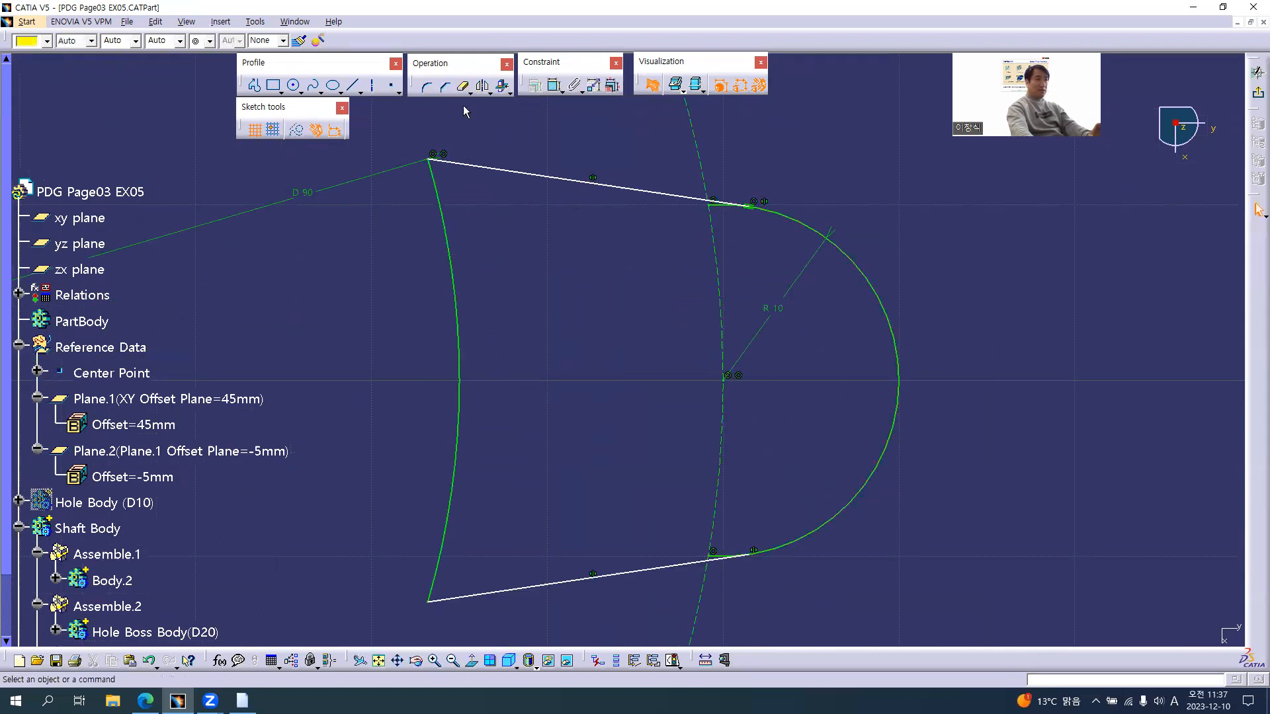
{"action": "left_click", "coordinate": [463, 86]}
{"action": "left_click", "coordinate": [728, 208]}
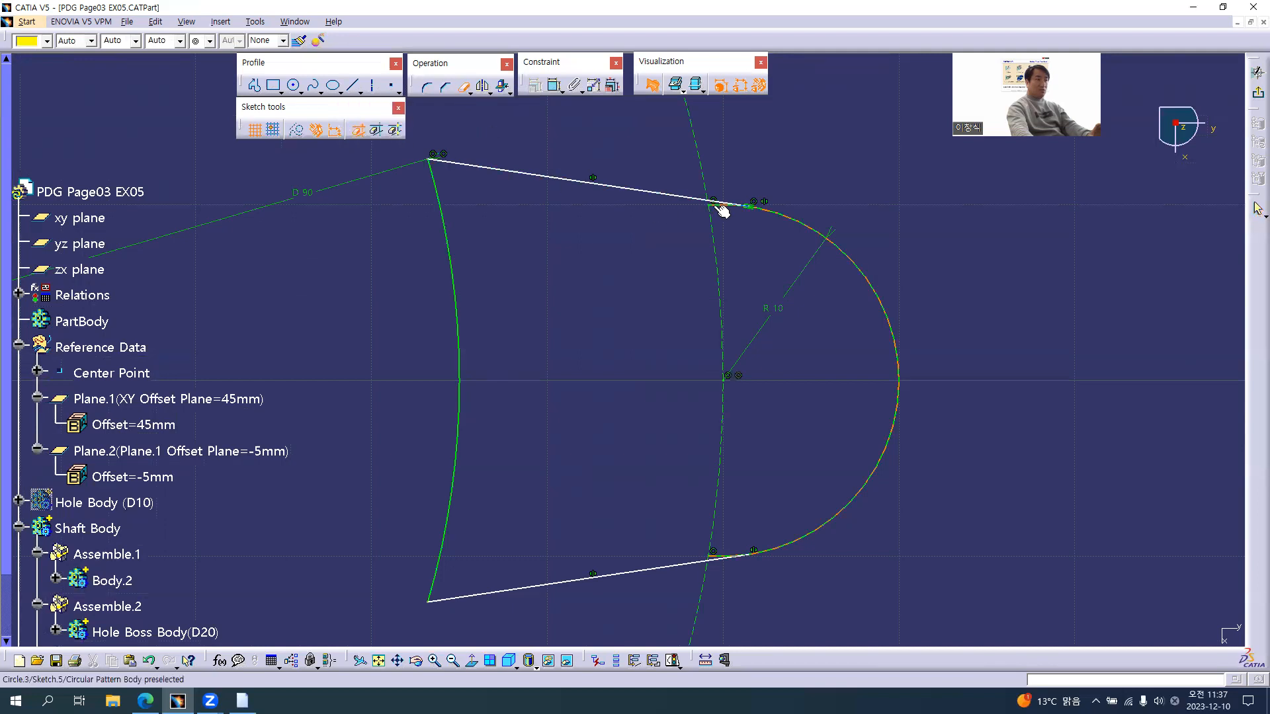
{"action": "left_click", "coordinate": [721, 555]}
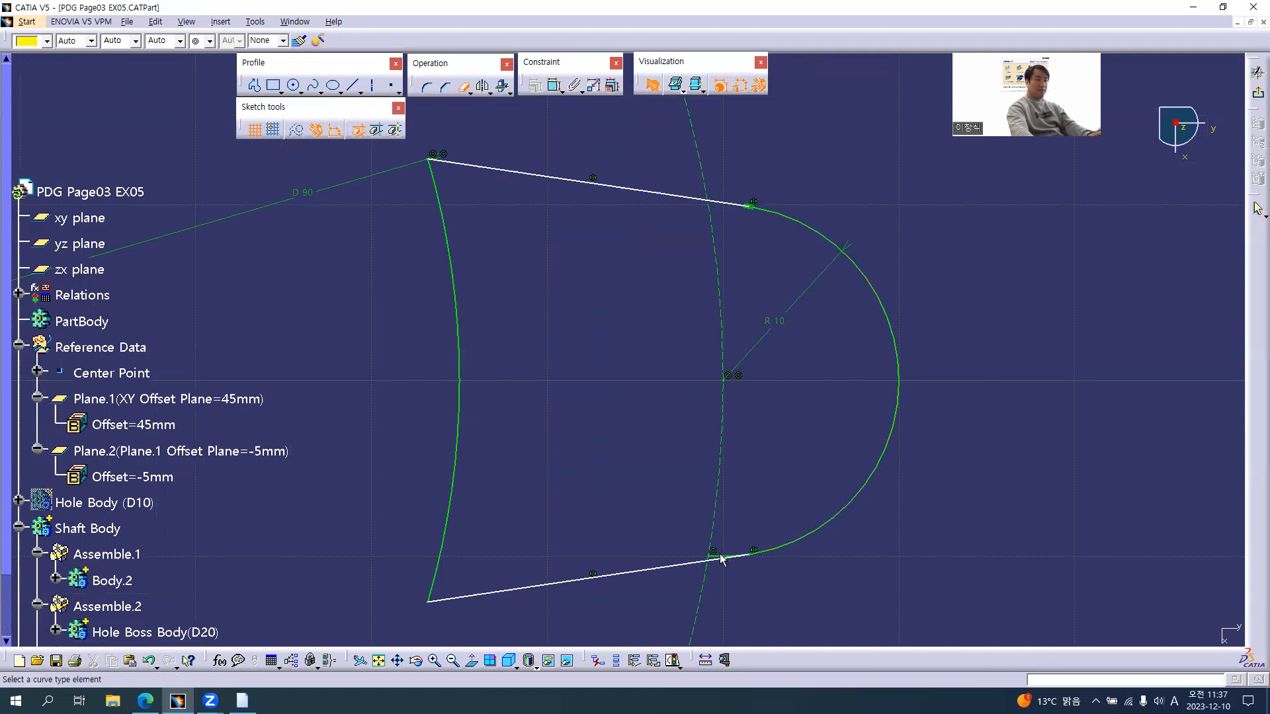
{"action": "left_click", "coordinate": [464, 92]}
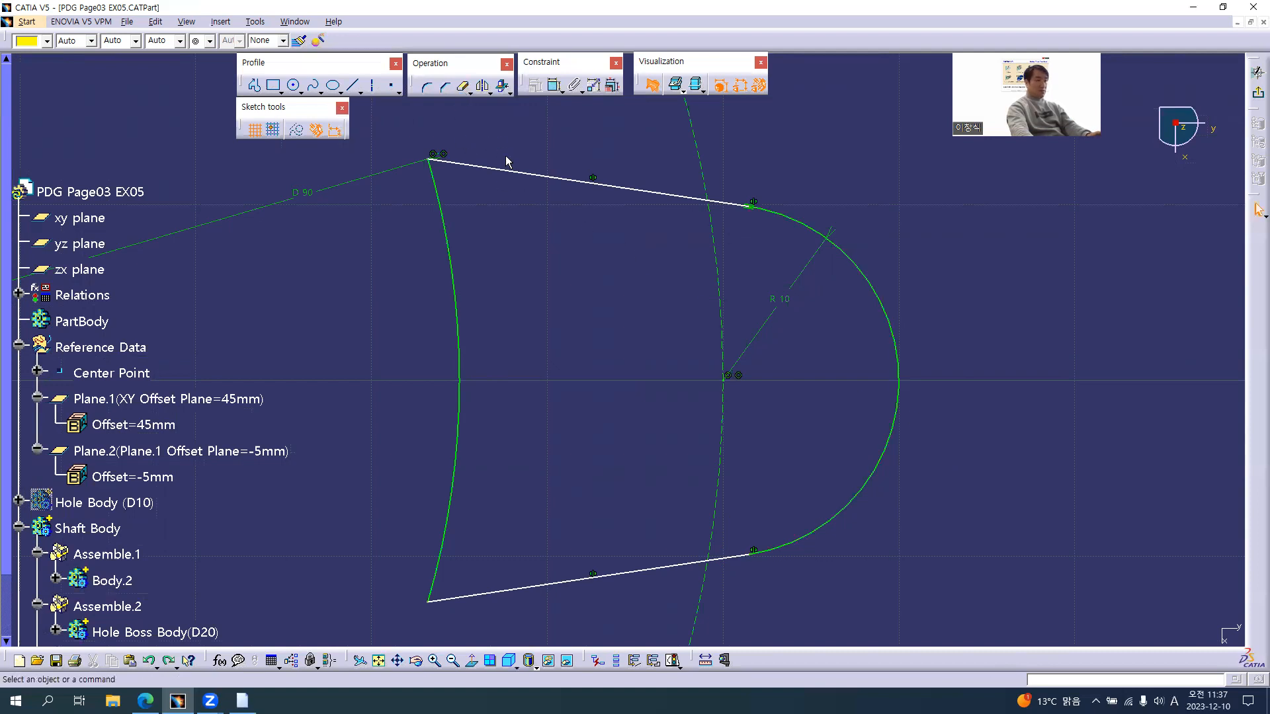
{"action": "key", "text": "ctrl+z"}
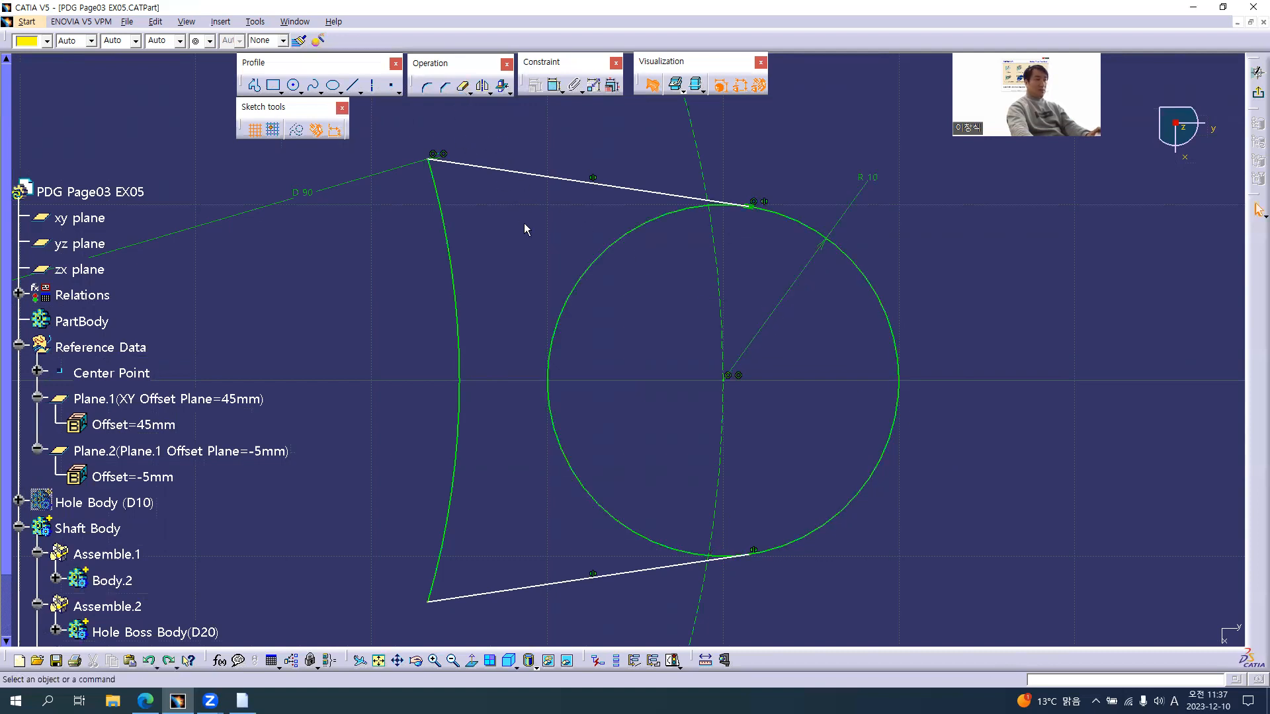
Step: Trim the lug circle against both side lines, keeping only its outer arc as the lug's rounded end
{"action": "left_click", "coordinate": [470, 93]}
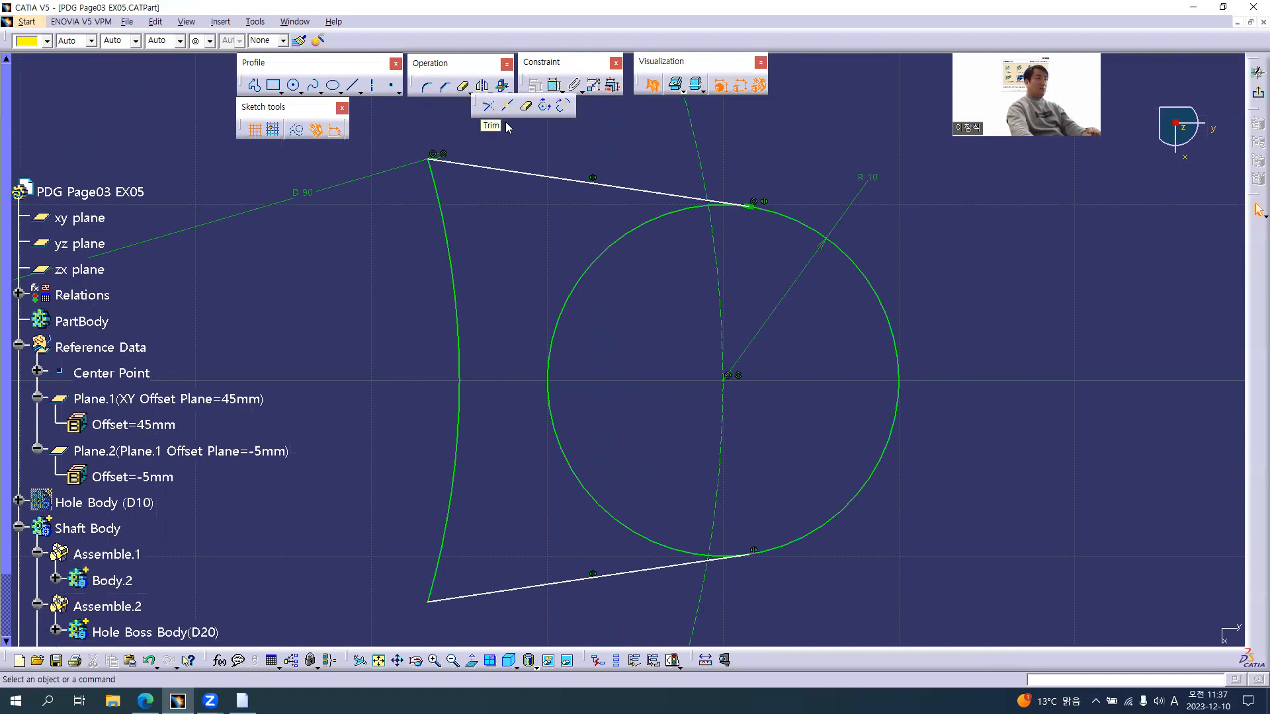
{"action": "left_click", "coordinate": [490, 107]}
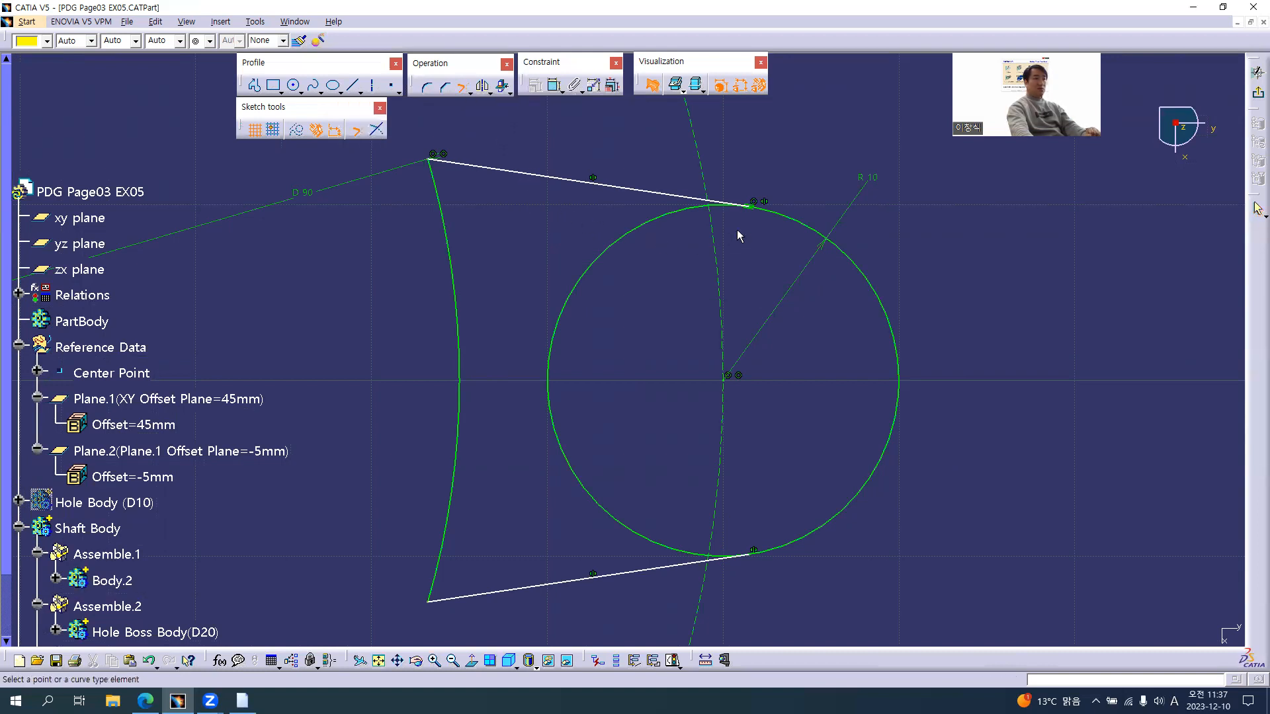
{"action": "left_click", "coordinate": [802, 223]}
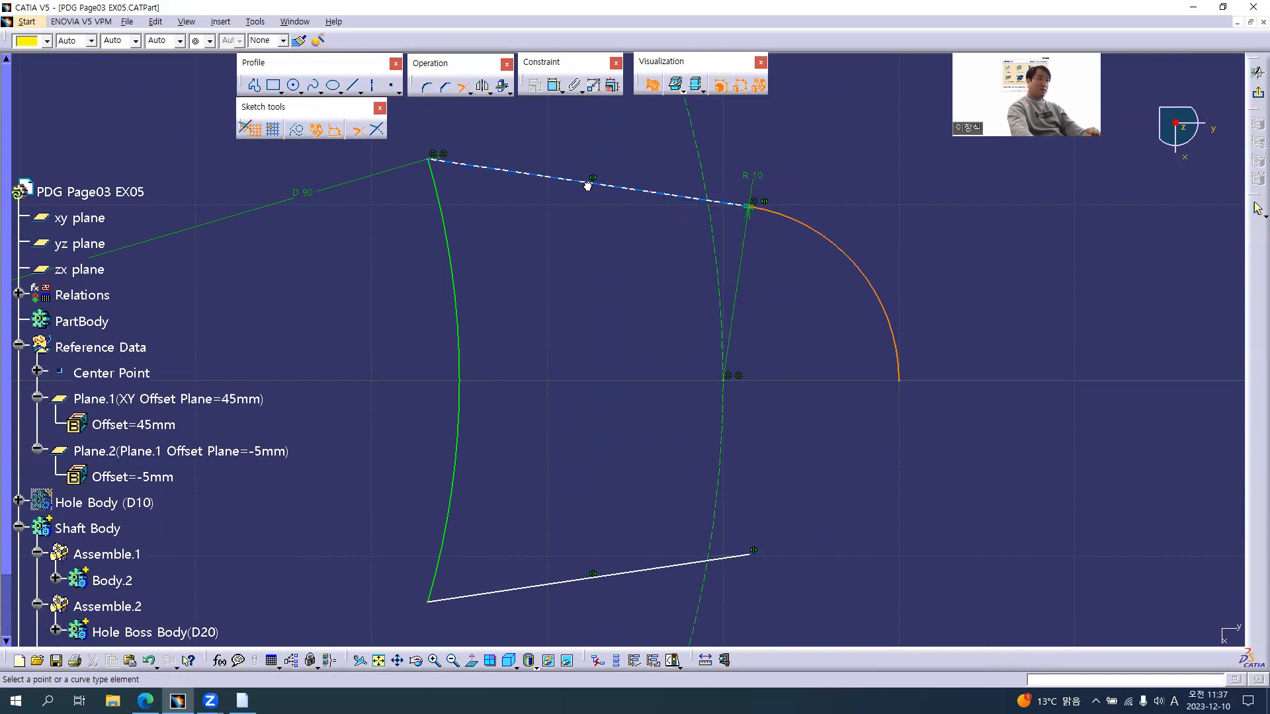
{"action": "left_click", "coordinate": [900, 352]}
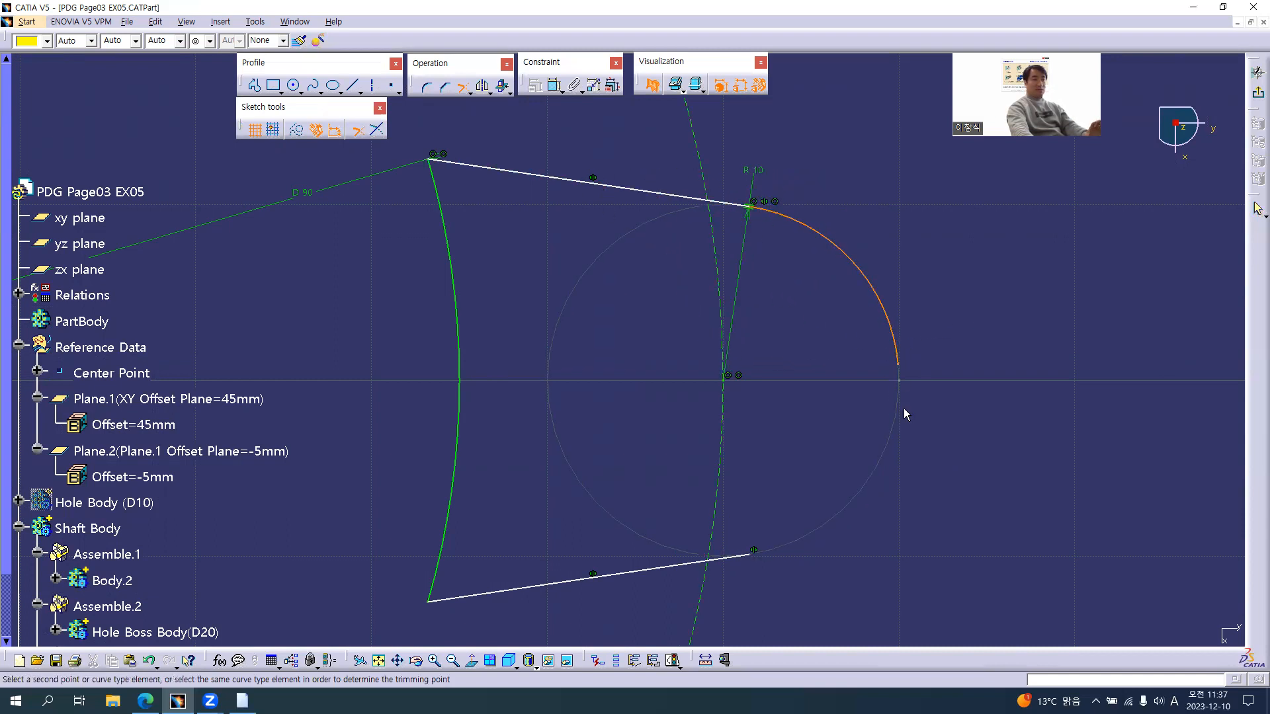
{"action": "left_click", "coordinate": [607, 584]}
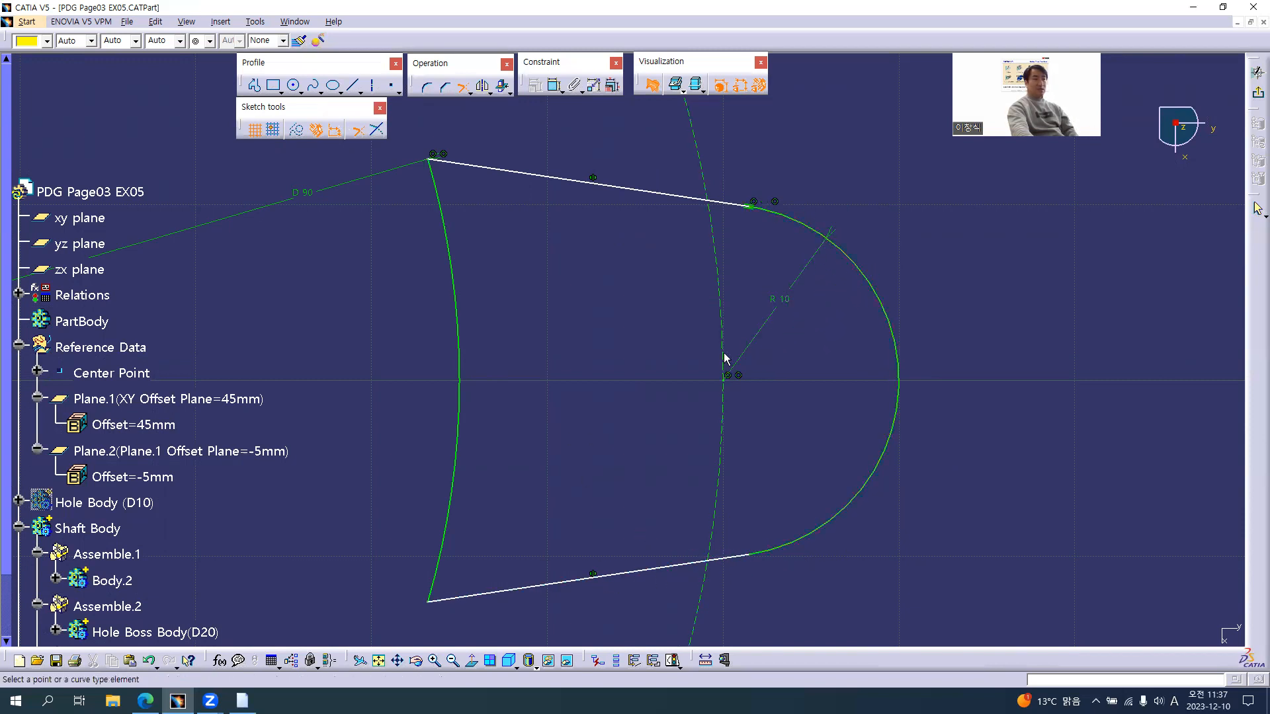
Step: Dimension the distance between the side lines' endpoints on the 90 mm arc and set it to 25 mm
{"action": "mouse_move", "coordinate": [582, 290]}
{"action": "middle_mouse_down", "text": "ctrl"}
{"action": "mouse_move", "coordinate": [555, 235]}
{"action": "mouse_move", "coordinate": [556, 280]}
{"action": "mouse_move", "coordinate": [480, 240]}
{"action": "middle_mouse_up", "text": "ctrl"}
{"action": "left_click_drag", "start_coordinate": [481, 265], "coordinate": [560, 269]}
{"action": "left_click", "coordinate": [554, 85]}
{"action": "left_click", "coordinate": [502, 231]}
{"action": "left_click", "coordinate": [502, 507]}
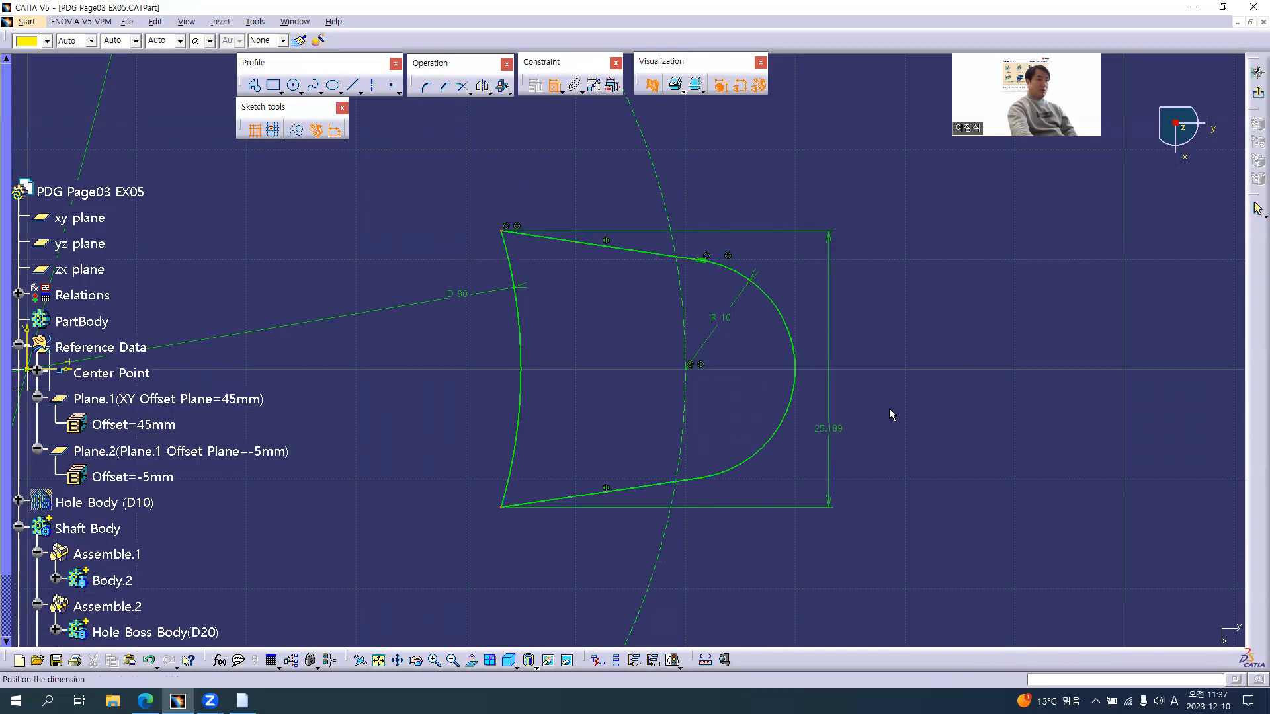
{"action": "left_click", "coordinate": [375, 367]}
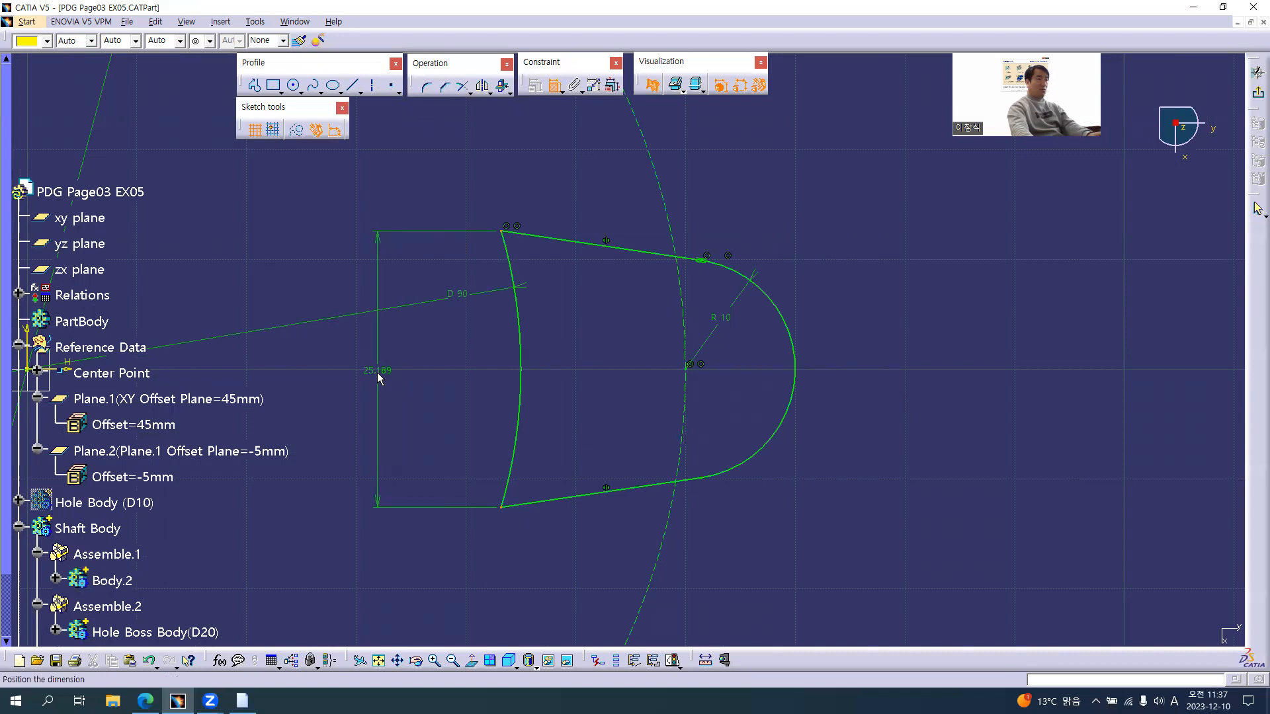
{"action": "left_click", "coordinate": [381, 369]}
{"action": "type", "text": "25"}
{"action": "key", "text": "Return"}
Step: Check the lug's dimensions in the browser drawing and reposition the sketch's 90 mm diameter dimension nearer the arc
{"action": "mouse_move", "coordinate": [624, 355]}
{"action": "middle_mouse_down"}
{"action": "mouse_move", "coordinate": [593, 444]}
{"action": "mouse_move", "coordinate": [612, 463]}
{"action": "middle_mouse_up"}
{"action": "key", "text": "alt+Tab"}
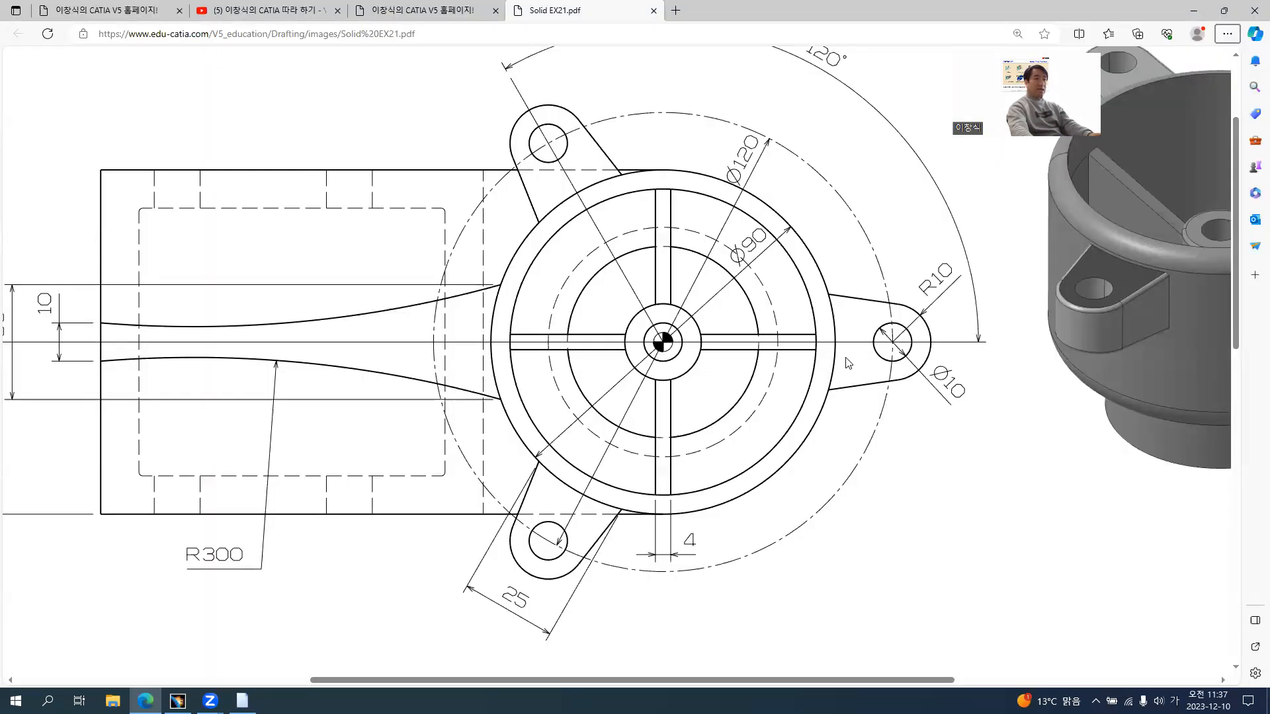
{"action": "key", "text": "alt+Tab"}
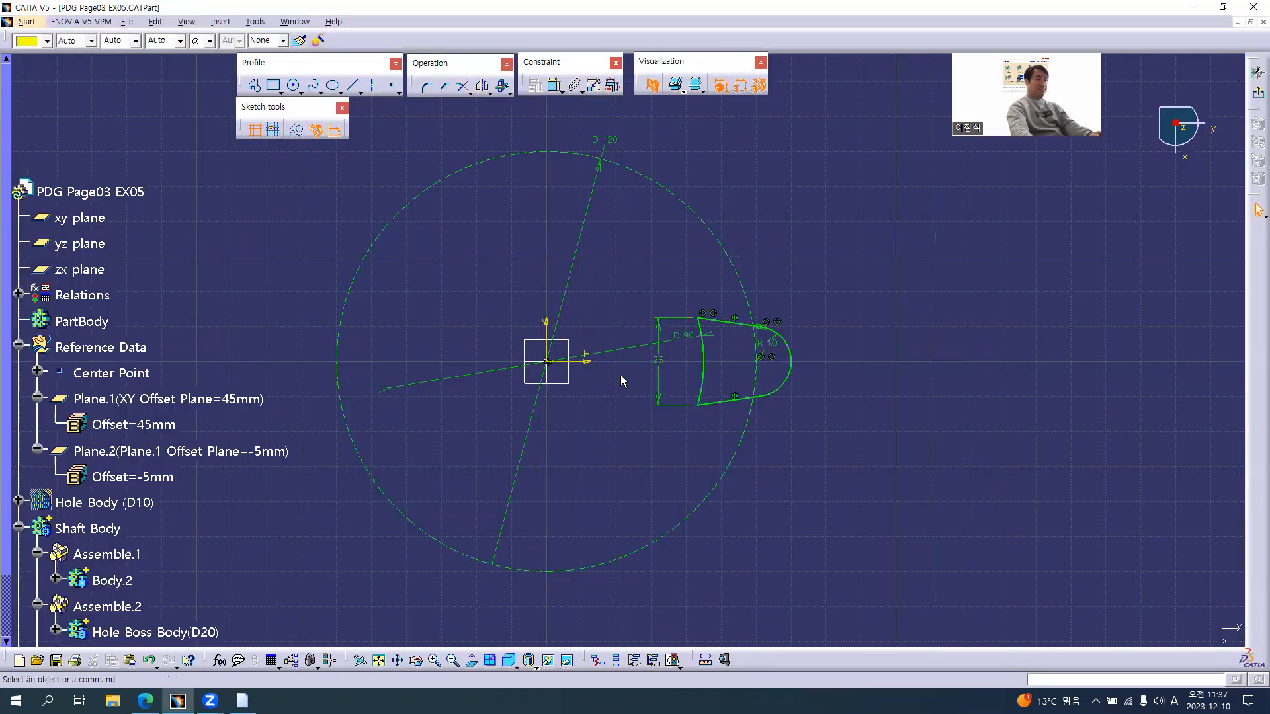
{"action": "mouse_move", "coordinate": [672, 346]}
{"action": "left_mouse_down"}
{"action": "mouse_move", "coordinate": [690, 360]}
{"action": "mouse_move", "coordinate": [693, 345]}
{"action": "left_mouse_up"}
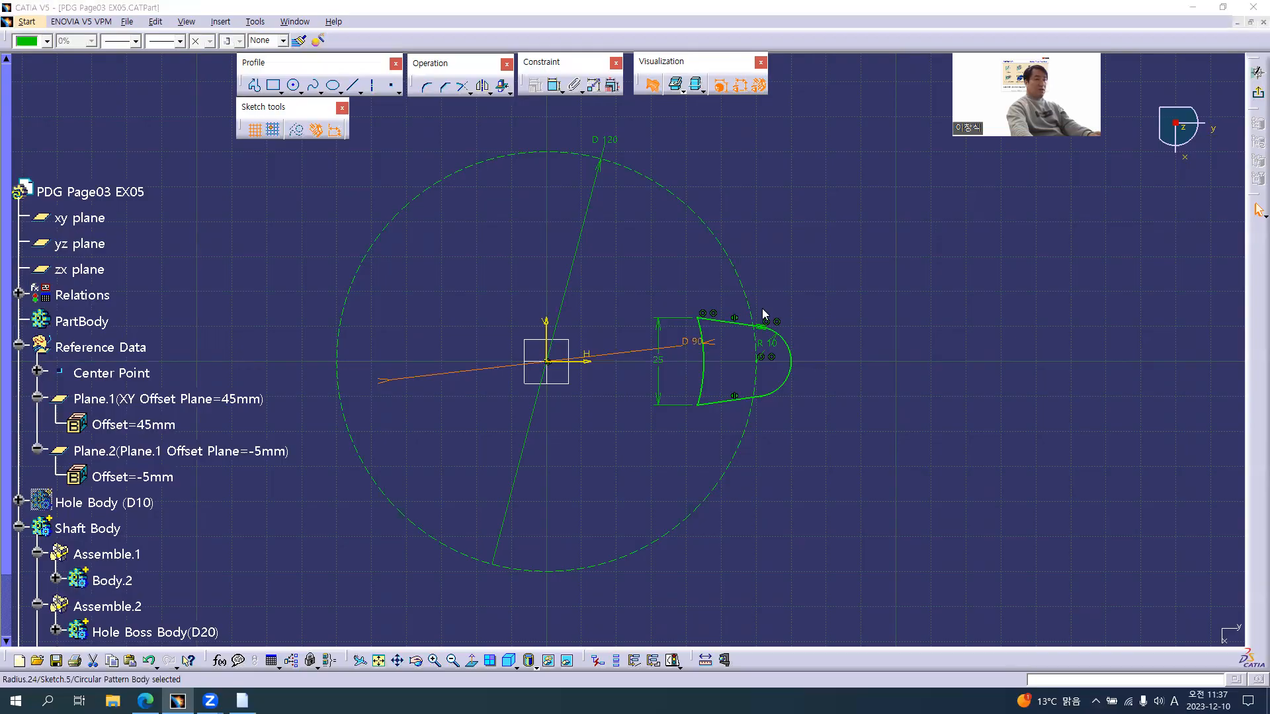
Step: Examine the lugs and the main cylinder's diameter in the top, front and section views of the browser drawing
{"action": "key", "text": "alt+Tab"}
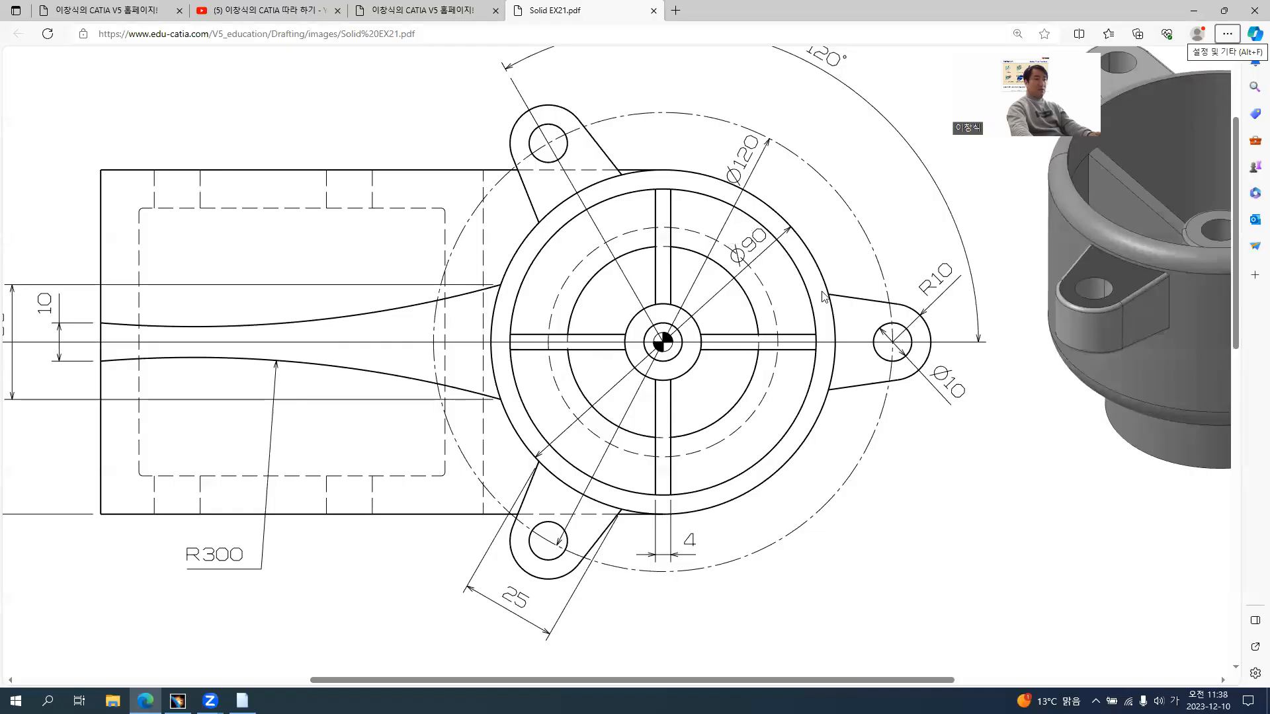
{"action": "scroll", "coordinate": [575, 475], "scroll_direction": "down", "scroll_amount": 2, "text": "ctrl"}
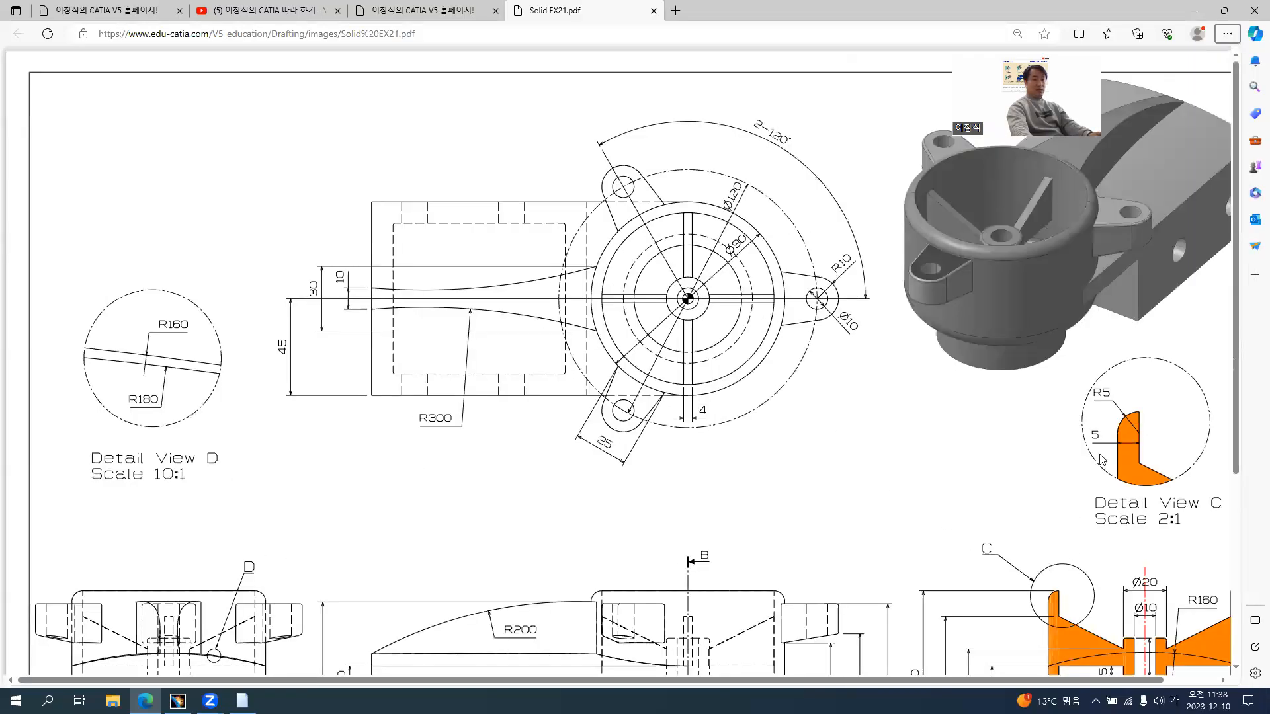
{"action": "scroll", "coordinate": [1102, 460], "scroll_direction": "down", "scroll_amount": 4}
{"action": "scroll", "coordinate": [1024, 242], "scroll_direction": "up", "scroll_amount": 2, "text": "ctrl"}
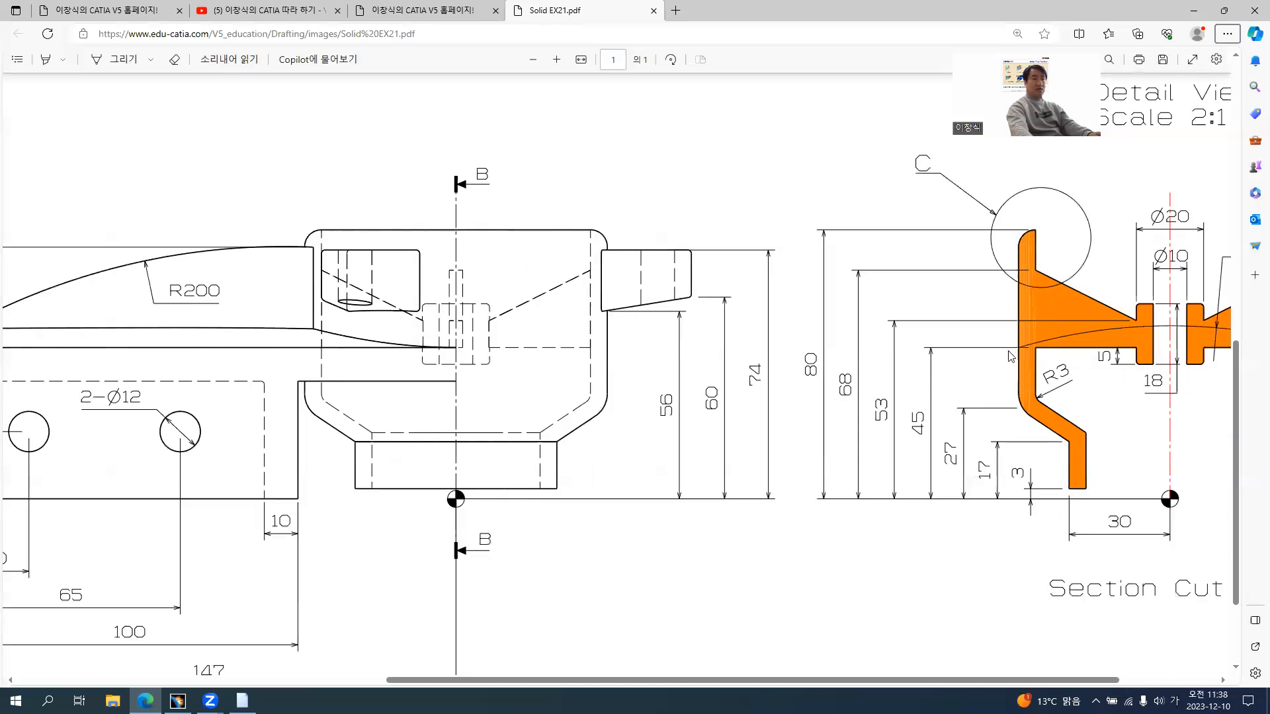
{"action": "scroll", "coordinate": [1011, 357], "scroll_direction": "down", "scroll_amount": 2, "text": "ctrl"}
{"action": "scroll", "coordinate": [870, 326], "scroll_direction": "up", "scroll_amount": 3}
{"action": "scroll", "coordinate": [870, 324], "scroll_direction": "up", "scroll_amount": 1, "text": "ctrl"}
{"action": "scroll", "coordinate": [734, 304], "scroll_direction": "up", "scroll_amount": 1, "text": "ctrl"}
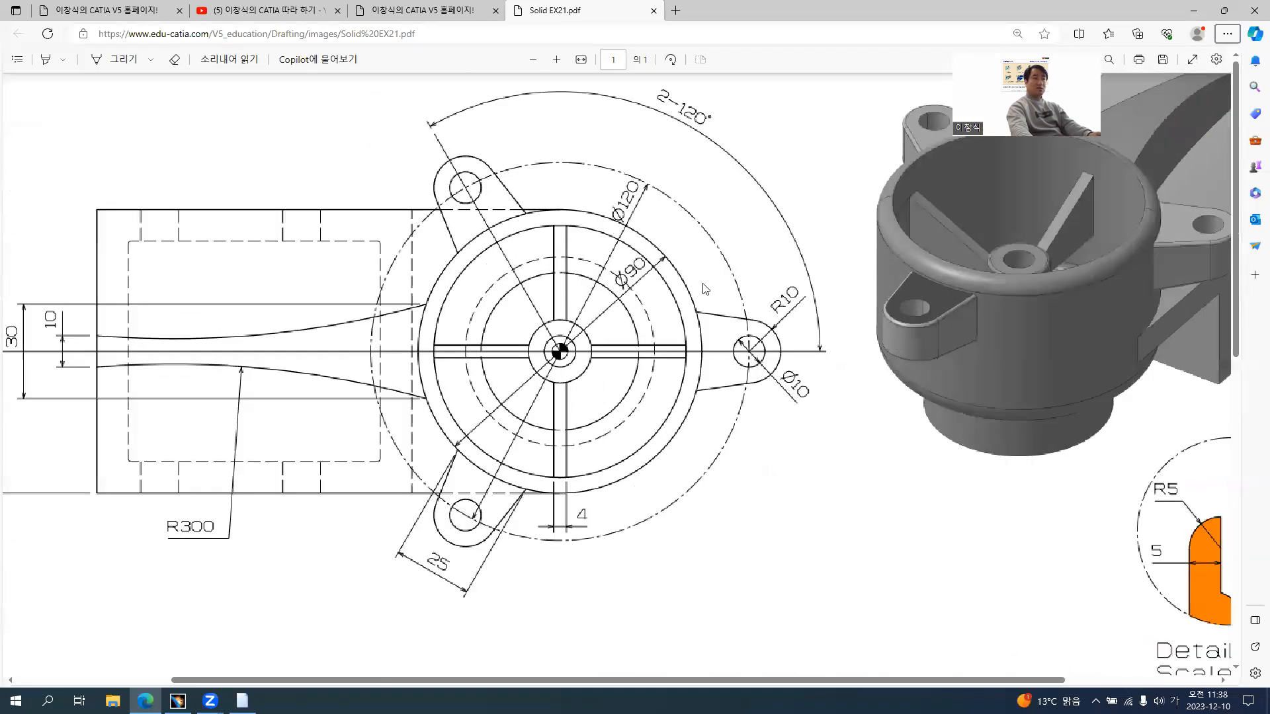
{"action": "scroll", "coordinate": [705, 289], "scroll_direction": "up", "scroll_amount": 1, "text": "ctrl"}
{"action": "key", "text": "alt+Tab"}
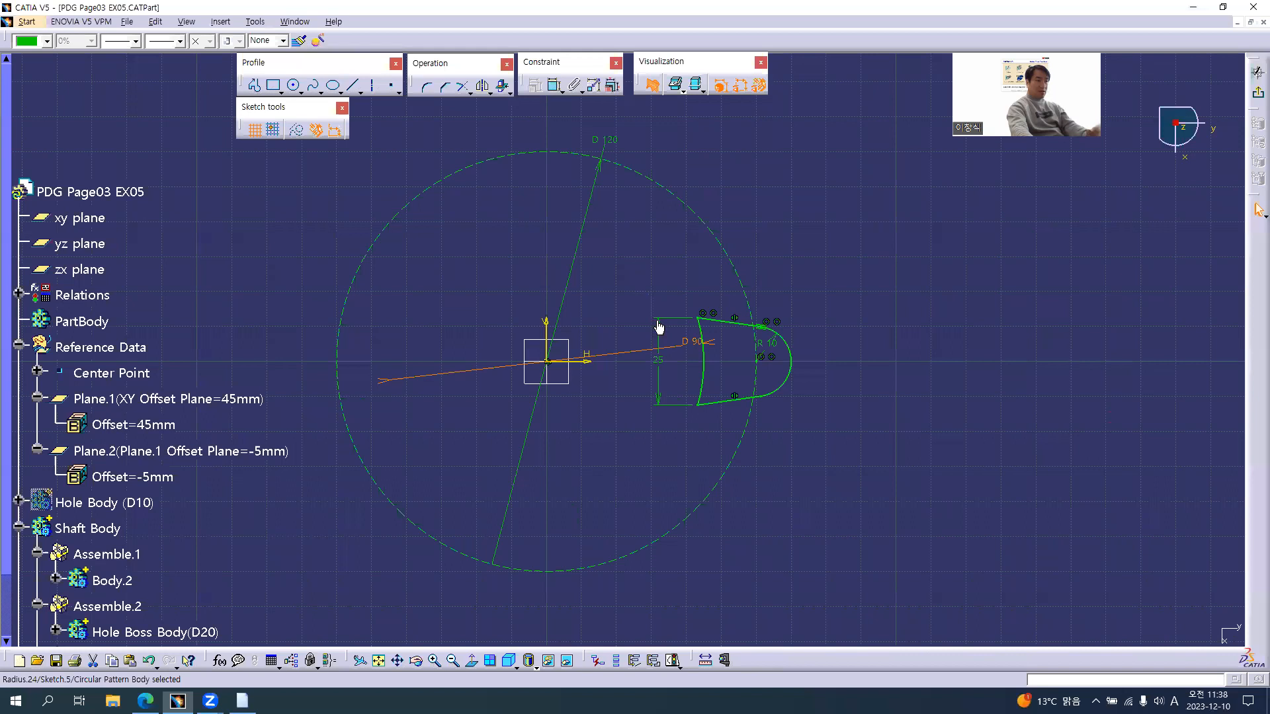
Step: Link the 90 mm arc's dimension by formula to the renamed parameter Main Diameter(D90)
{"action": "right_click", "coordinate": [691, 346]}
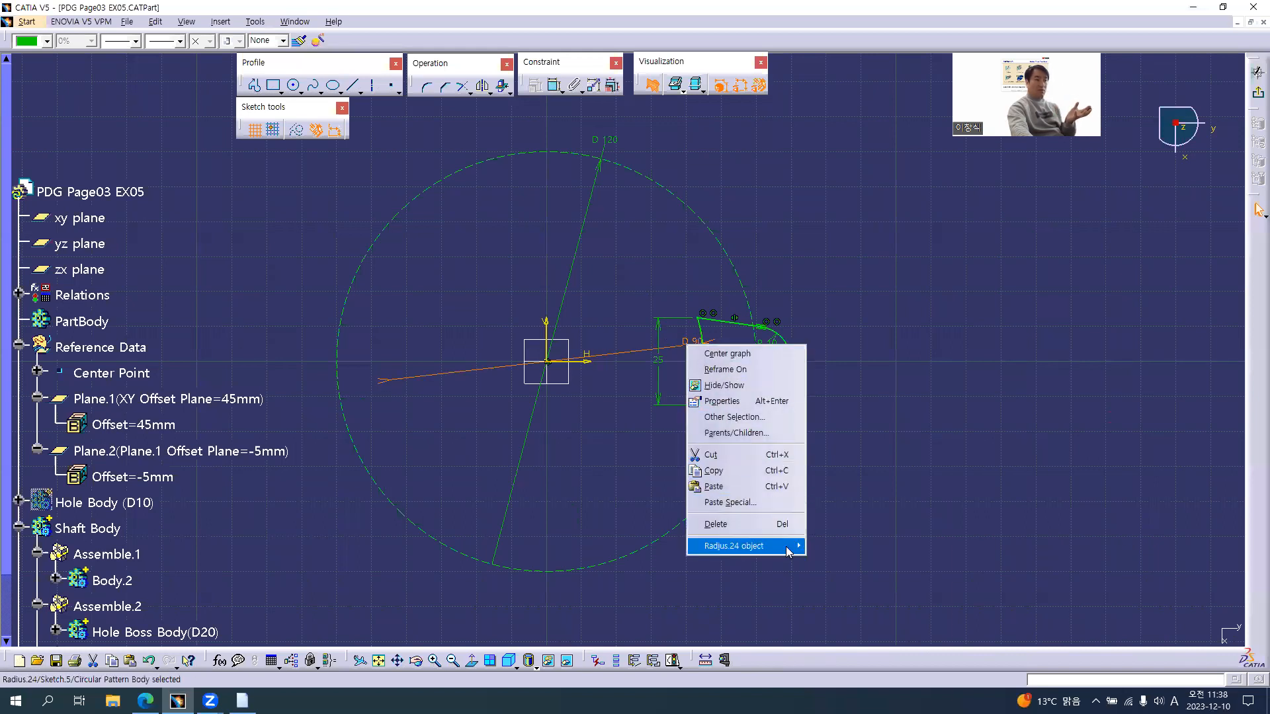
{"action": "mouse_move", "coordinate": [741, 546]}
{"action": "left_click", "coordinate": [840, 561]}
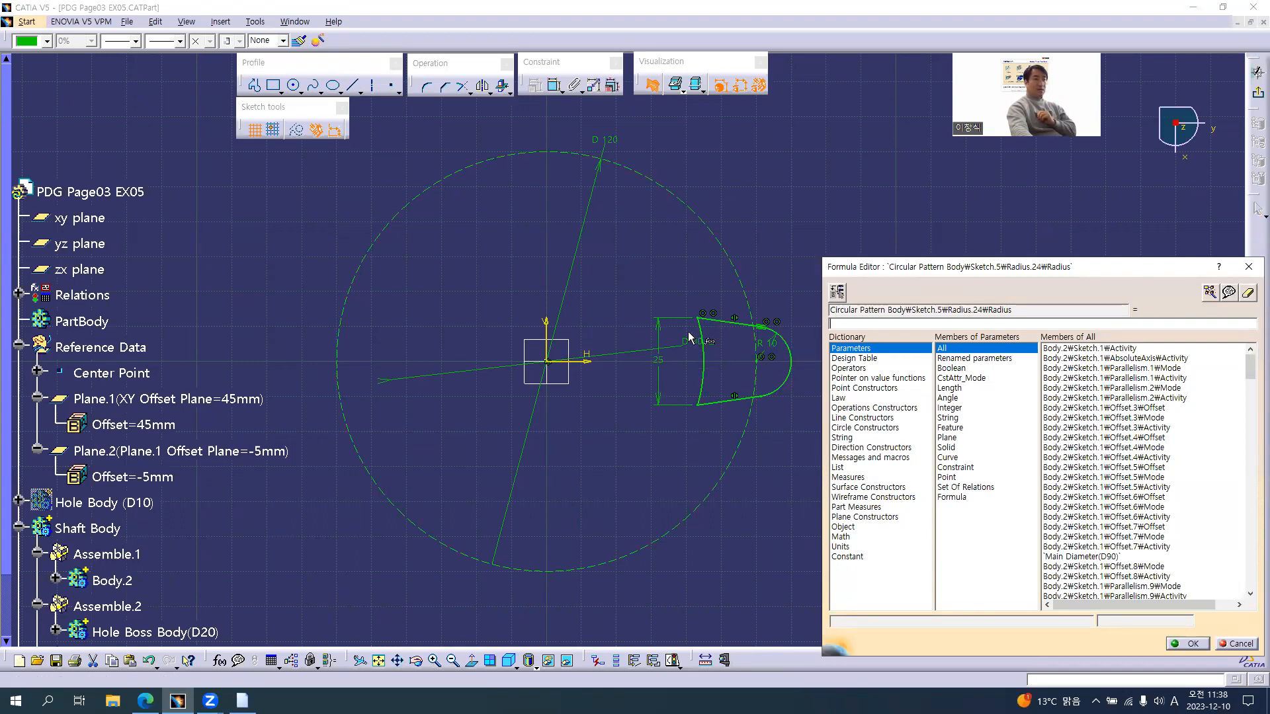
{"action": "left_click", "coordinate": [950, 360]}
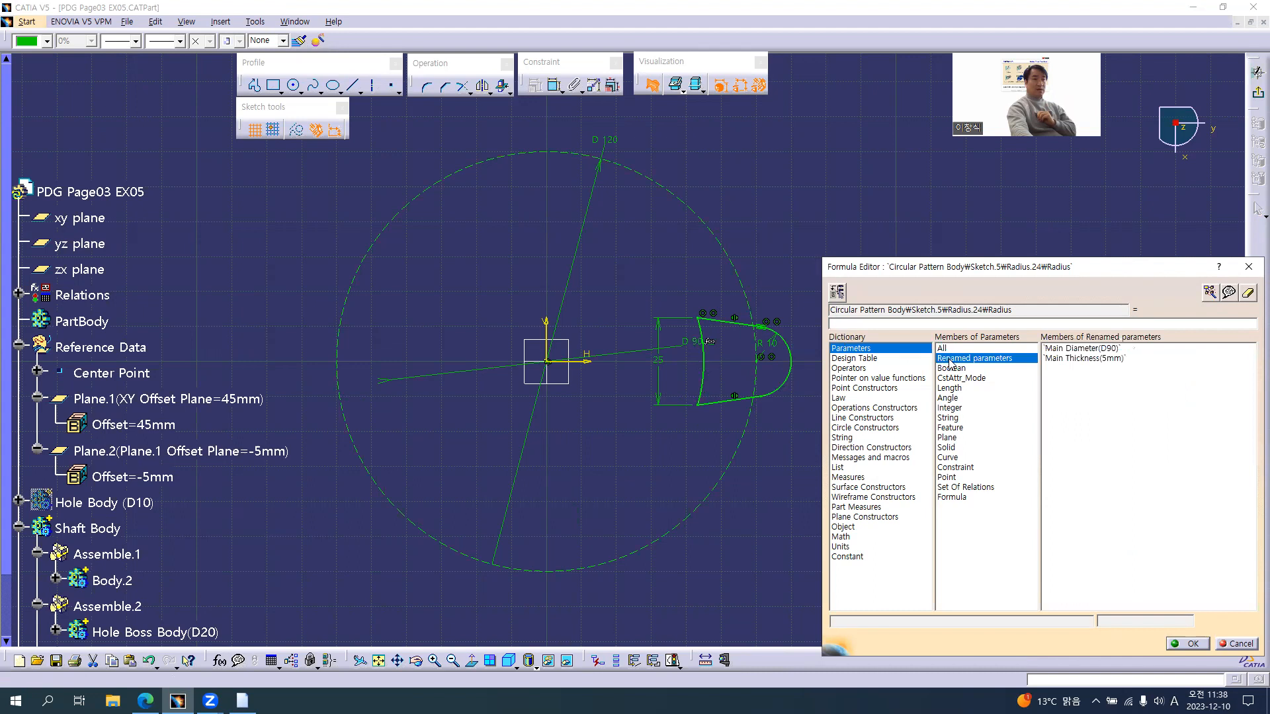
{"action": "double_click", "coordinate": [1070, 348]}
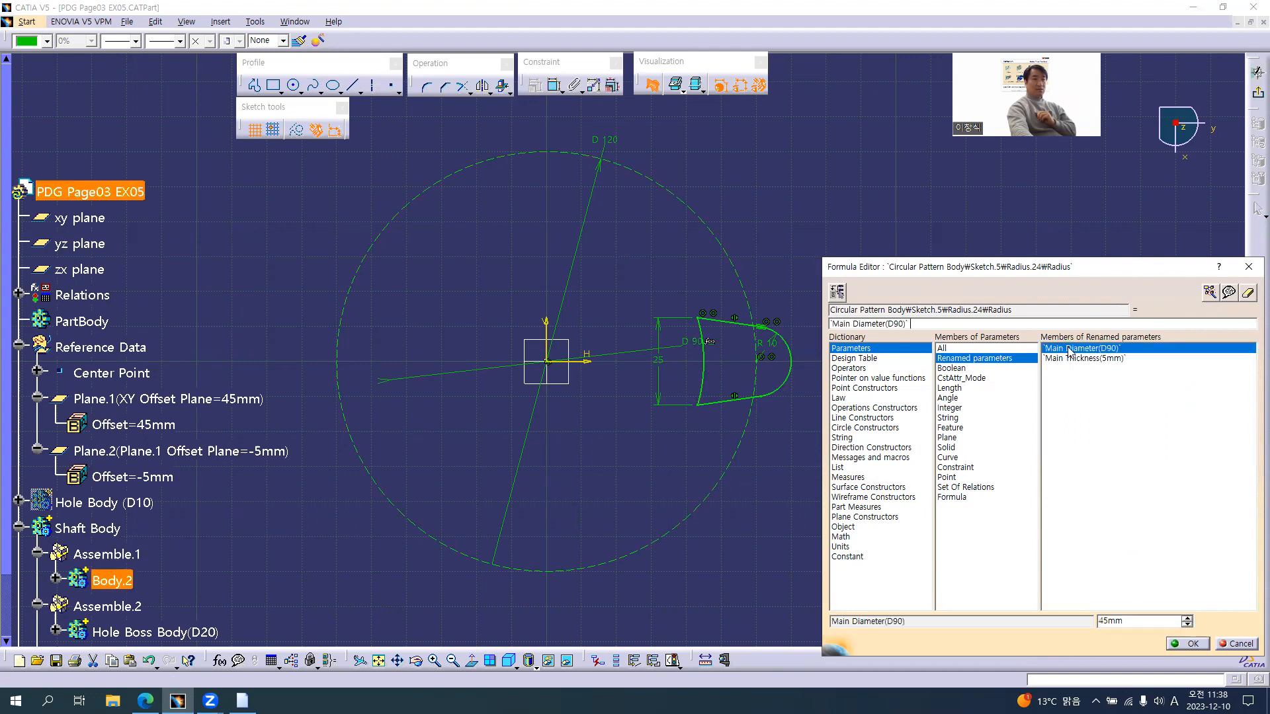
{"action": "left_click", "coordinate": [1184, 644]}
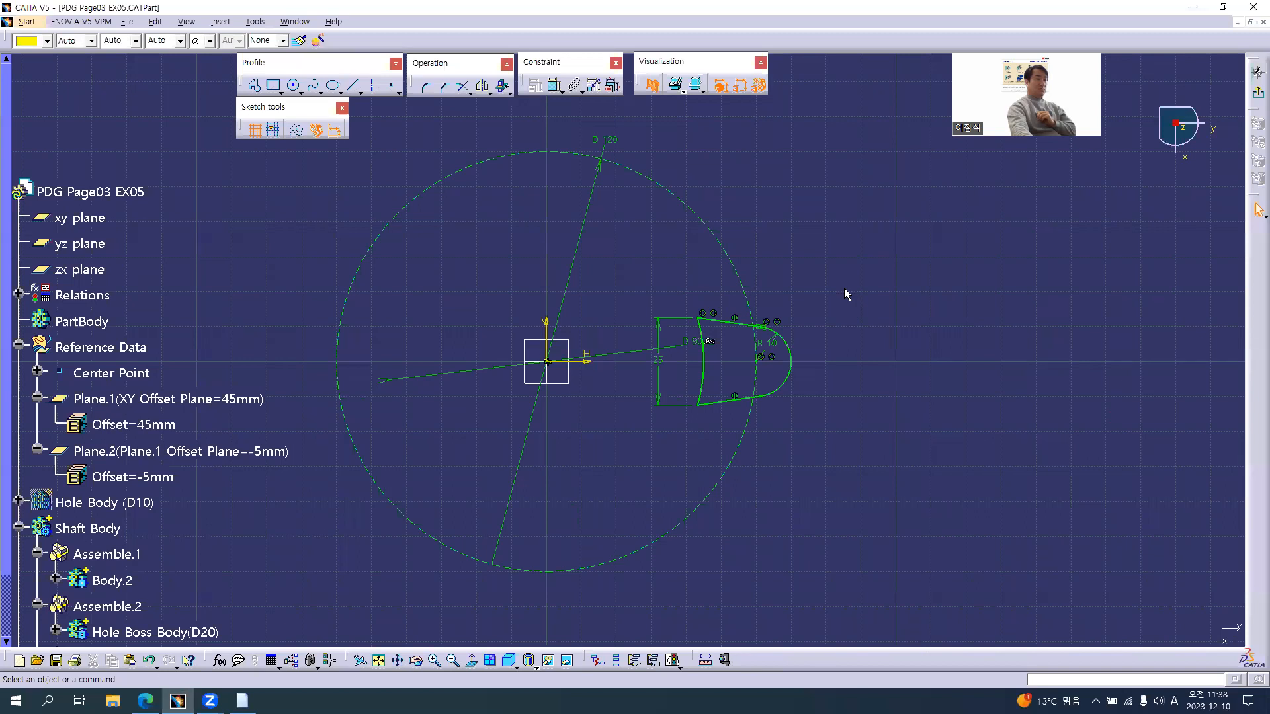
Step: Exit the lug sketch, expand Circular Pattern Body in the tree and show the model in the standard front view
{"action": "left_click", "coordinate": [1256, 94]}
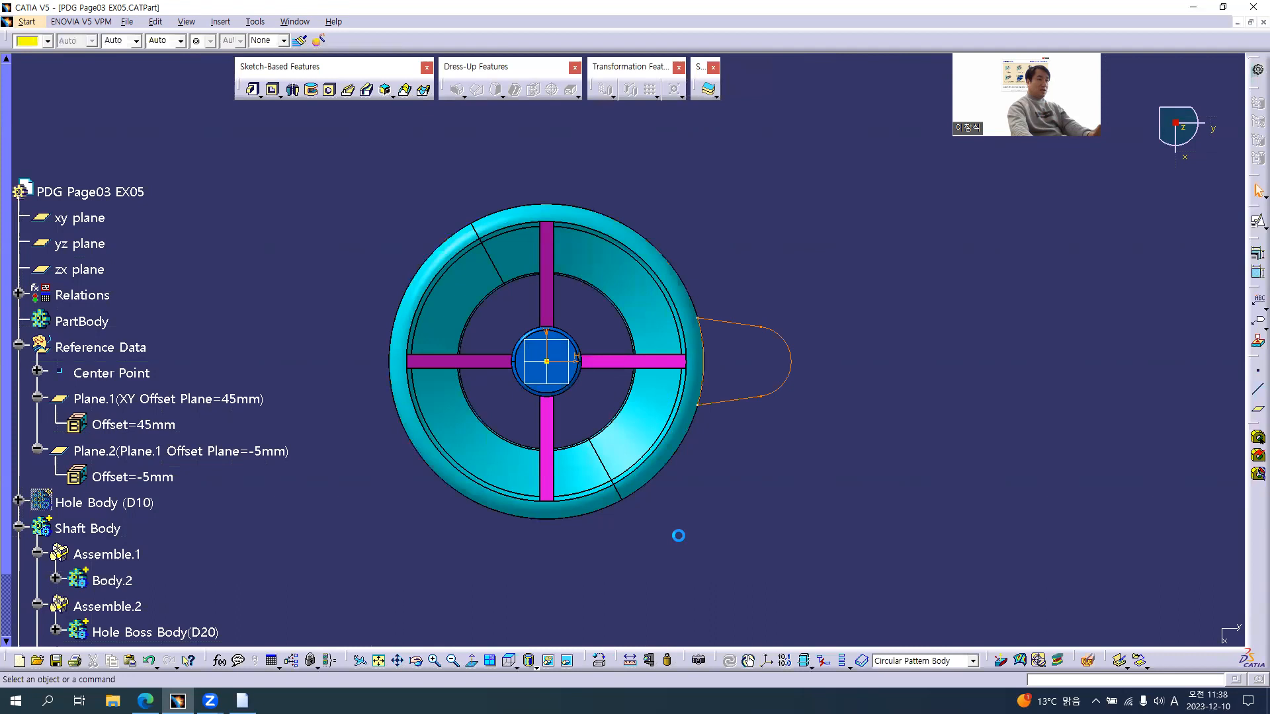
{"action": "scroll", "coordinate": [321, 514], "scroll_direction": "down", "scroll_amount": 4}
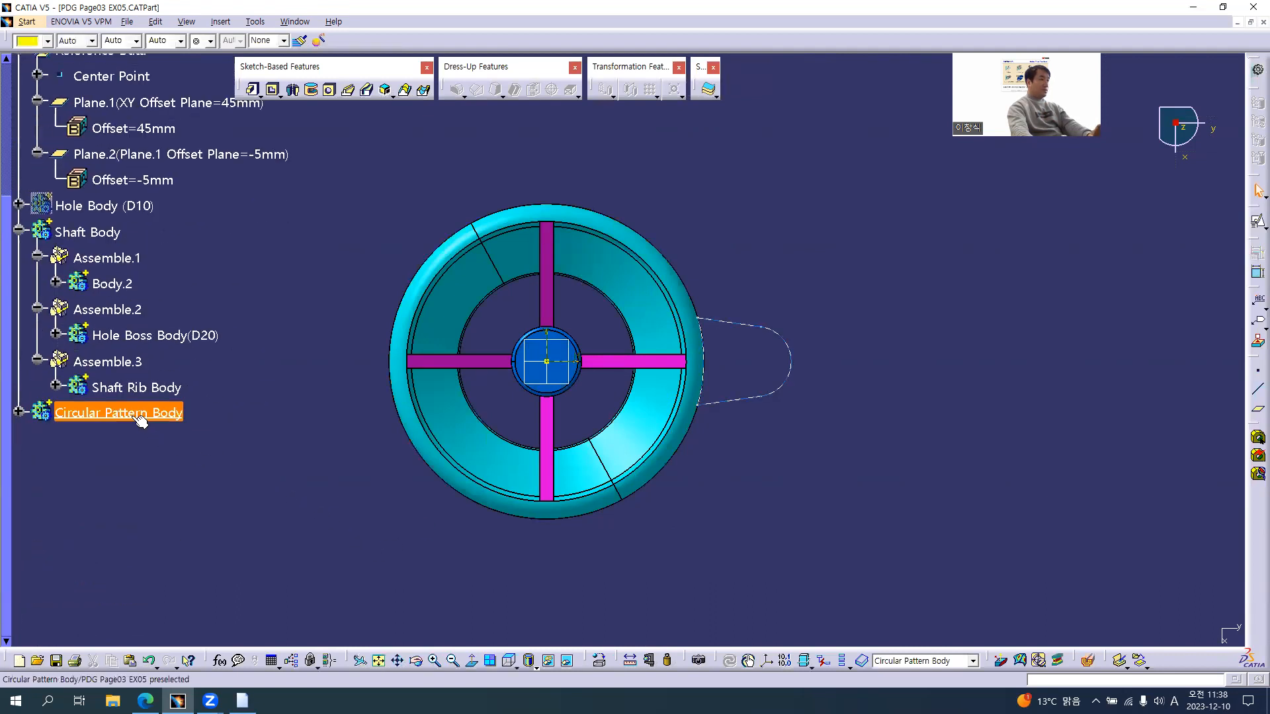
{"action": "left_click", "coordinate": [19, 412]}
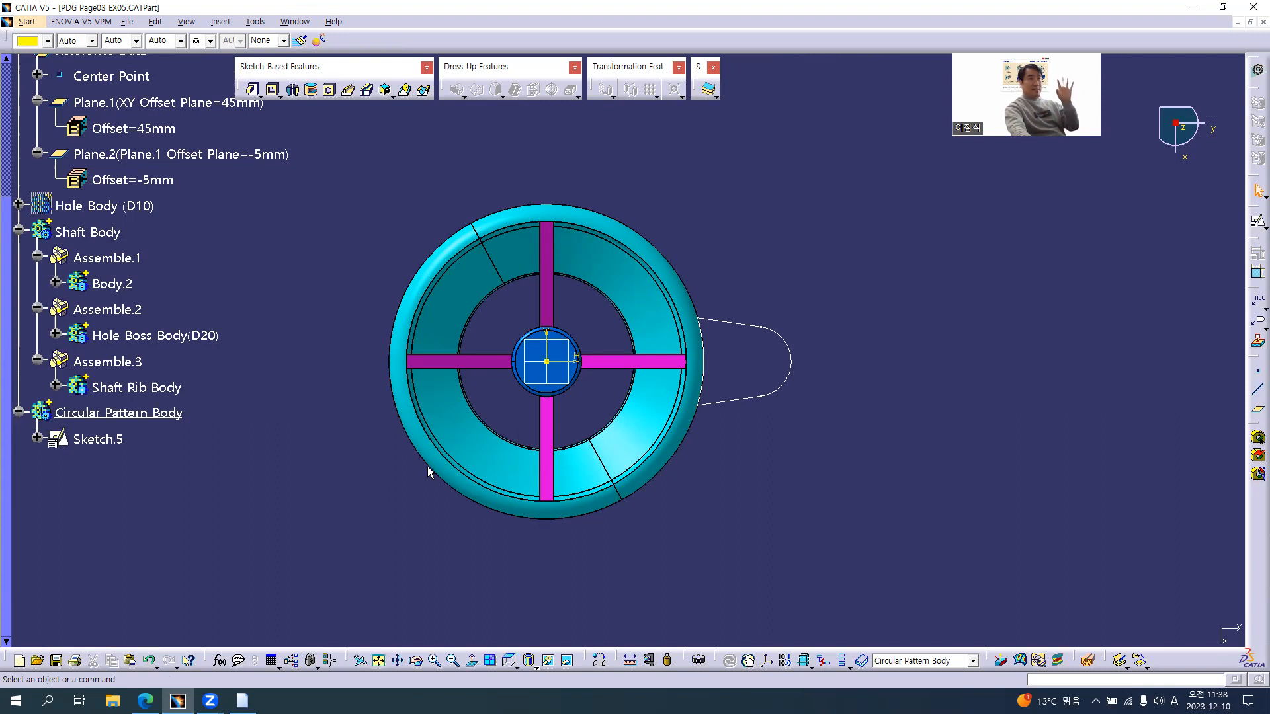
{"action": "middle_click_drag", "start_coordinate": [561, 376], "coordinate": [590, 221]}
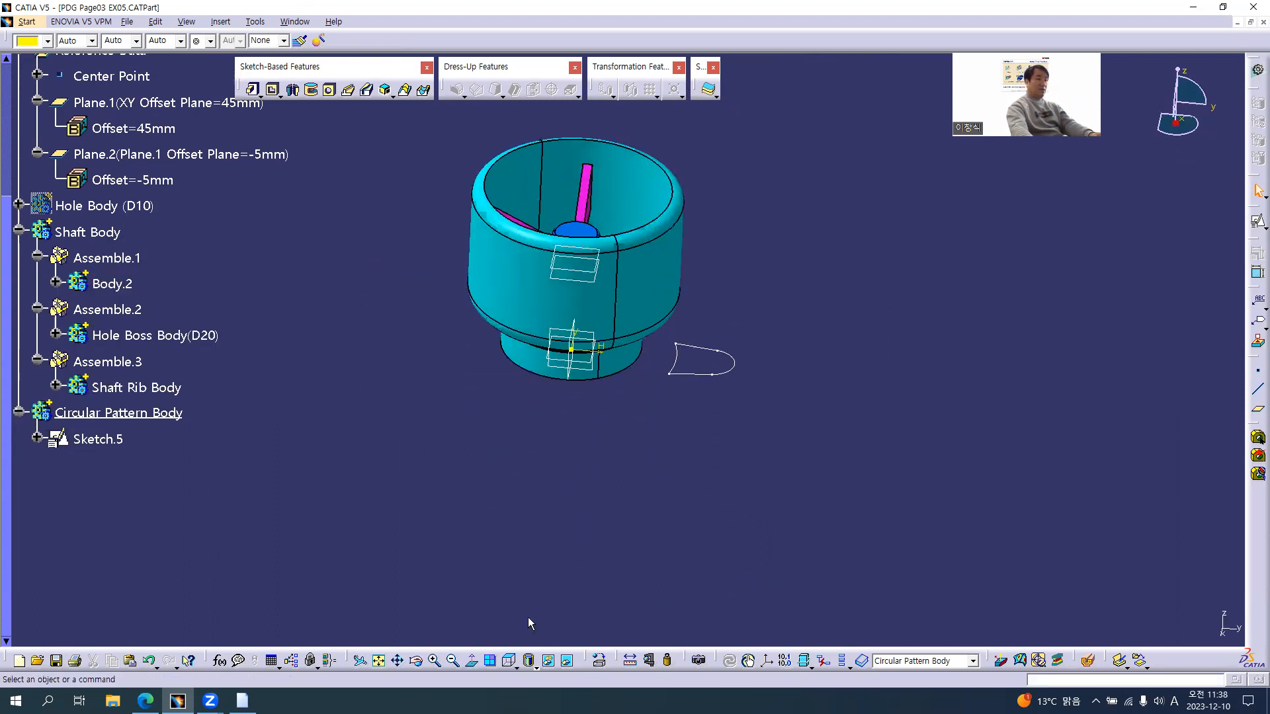
{"action": "left_click", "coordinate": [516, 668]}
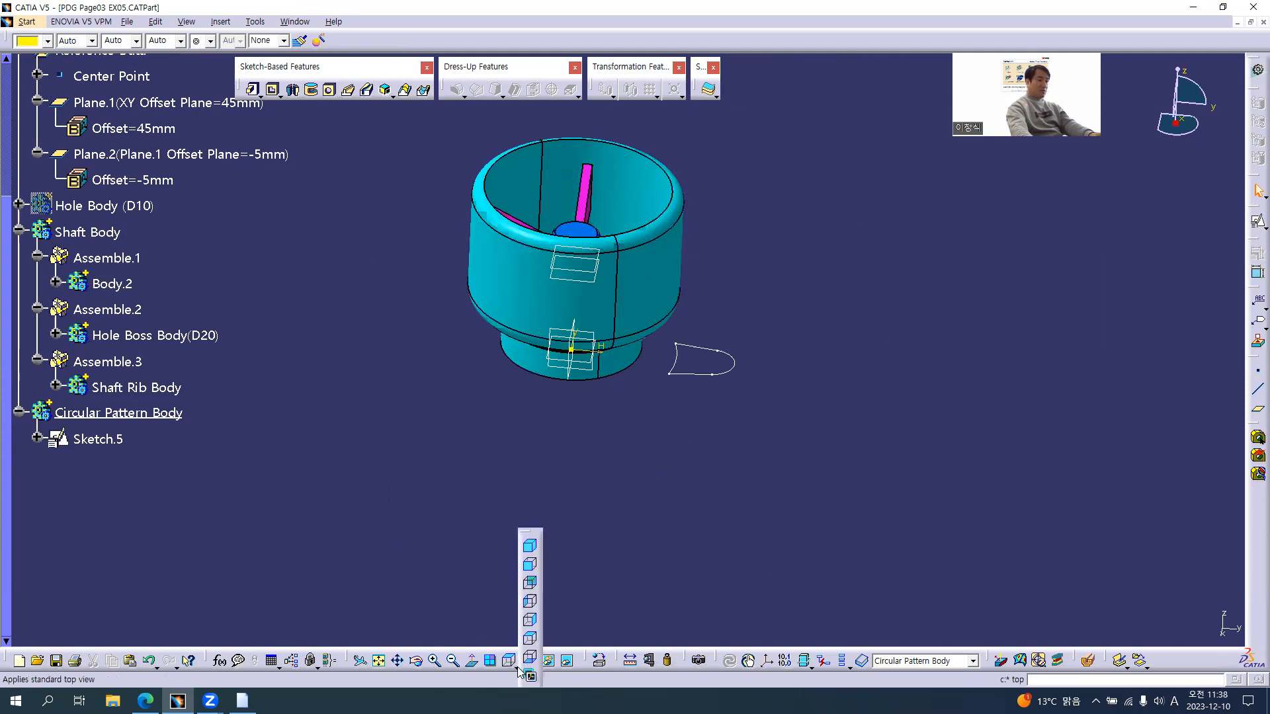
{"action": "left_click", "coordinate": [530, 565]}
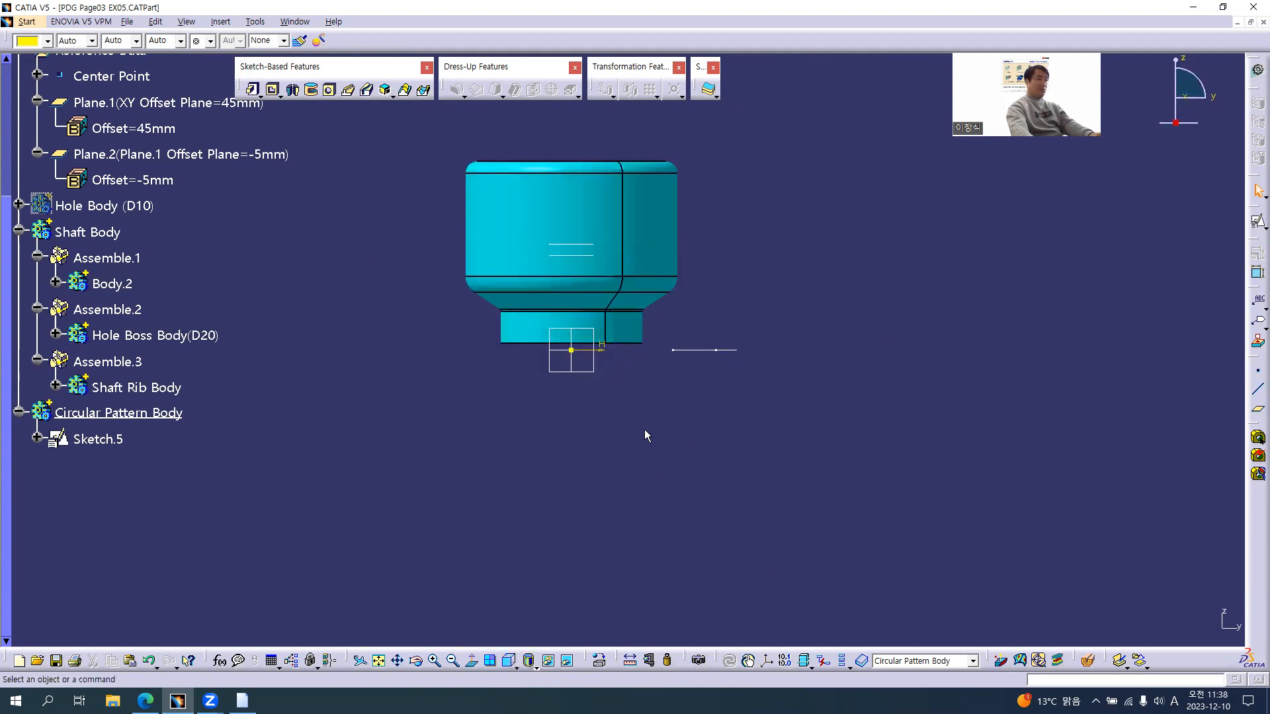
Step: Check the mounting lug's height dimensions in the front view of the browser drawing and return to the CATIA model
{"action": "key", "text": "alt+Tab"}
{"action": "scroll", "coordinate": [639, 441], "scroll_direction": "down", "scroll_amount": 10}
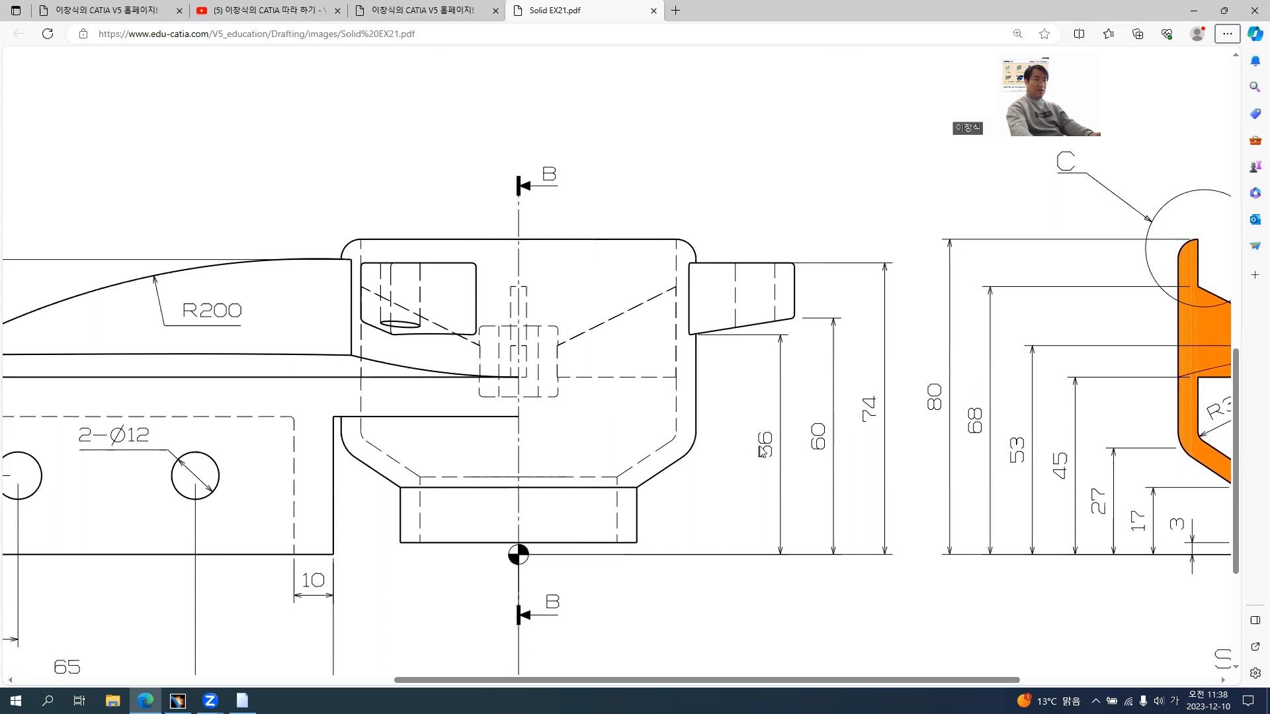
{"action": "key", "text": "alt+Tab"}
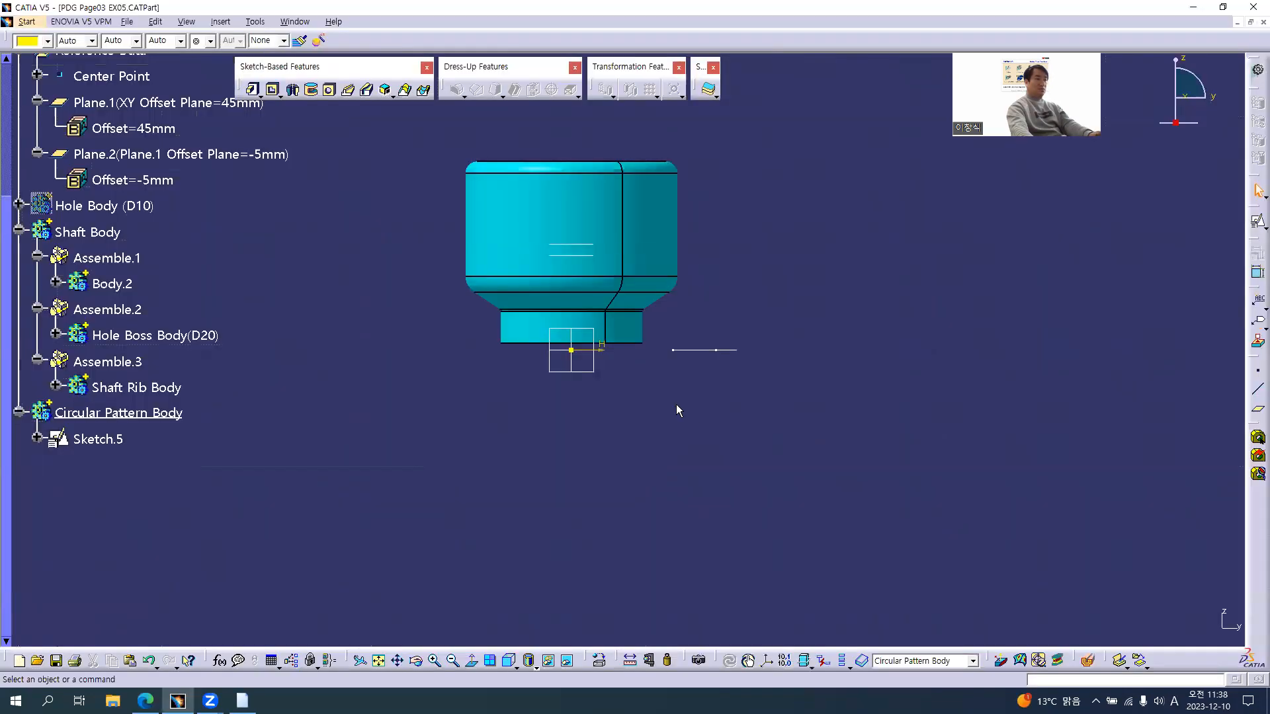
{"action": "middle_click_drag", "start_coordinate": [813, 354], "coordinate": [833, 416]}
{"action": "left_click", "coordinate": [1258, 221]}
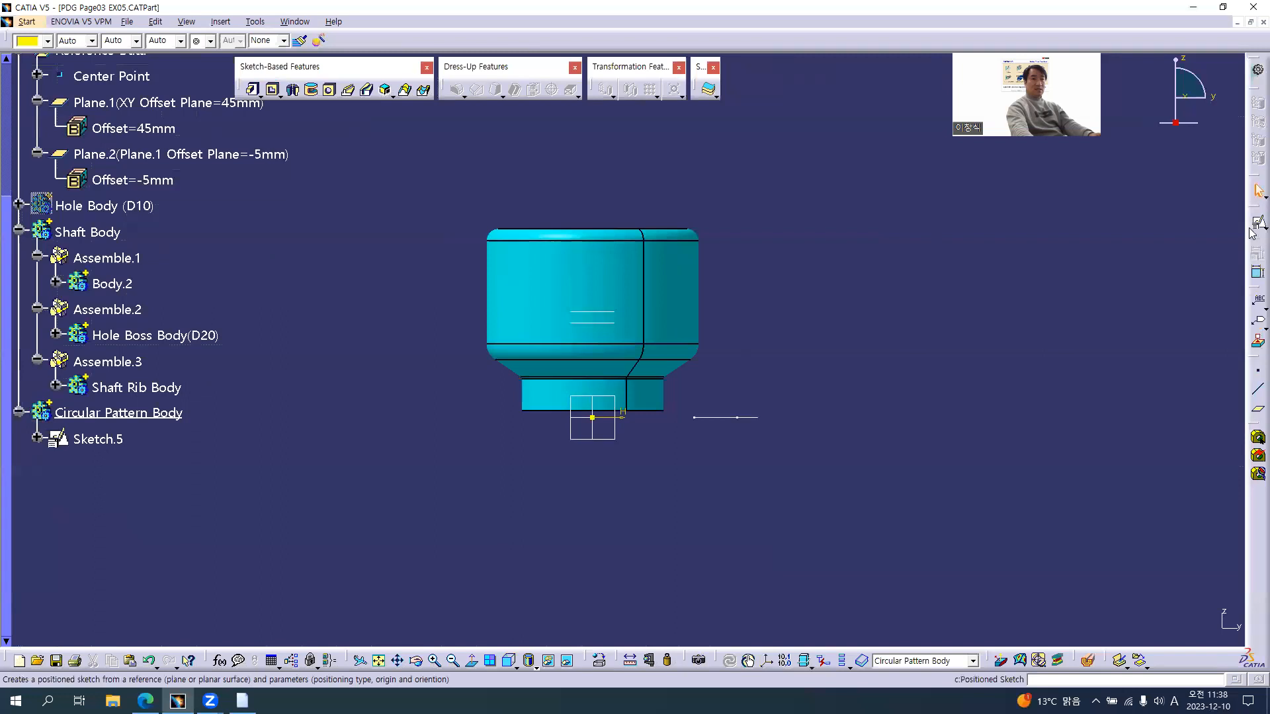
{"action": "scroll", "coordinate": [303, 375], "scroll_direction": "up", "scroll_amount": 2}
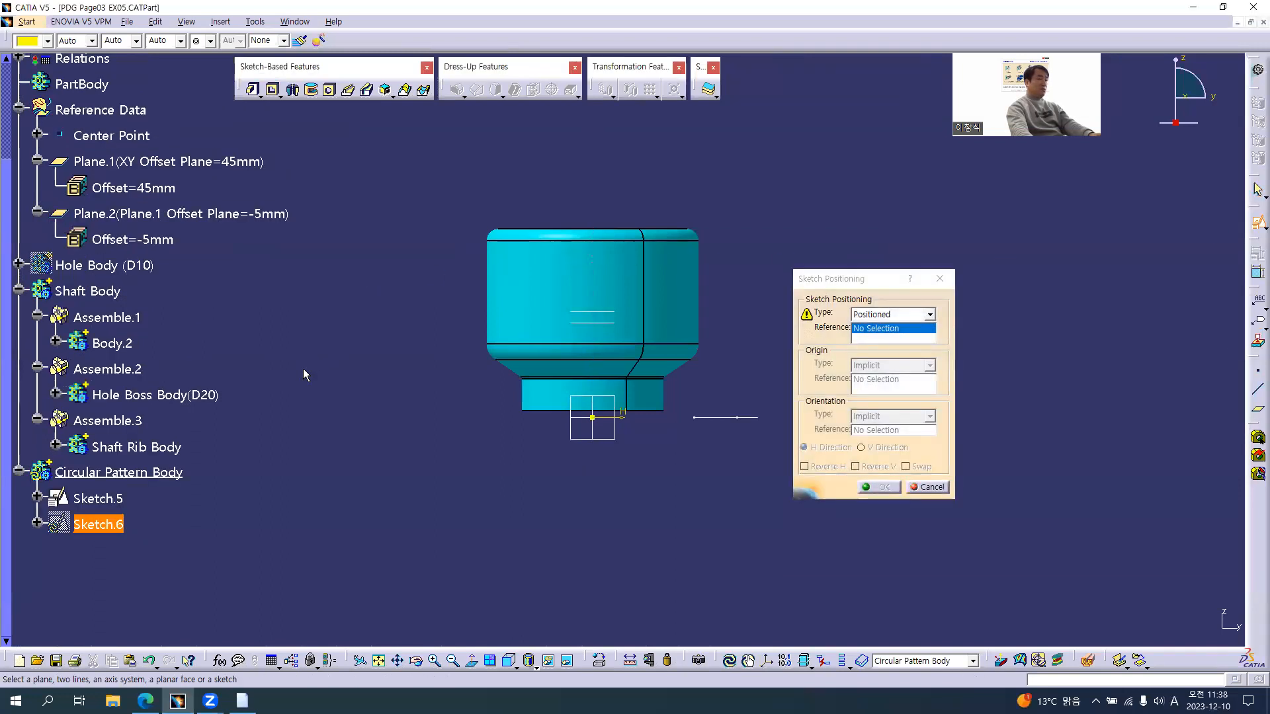
{"action": "left_click", "coordinate": [938, 495]}
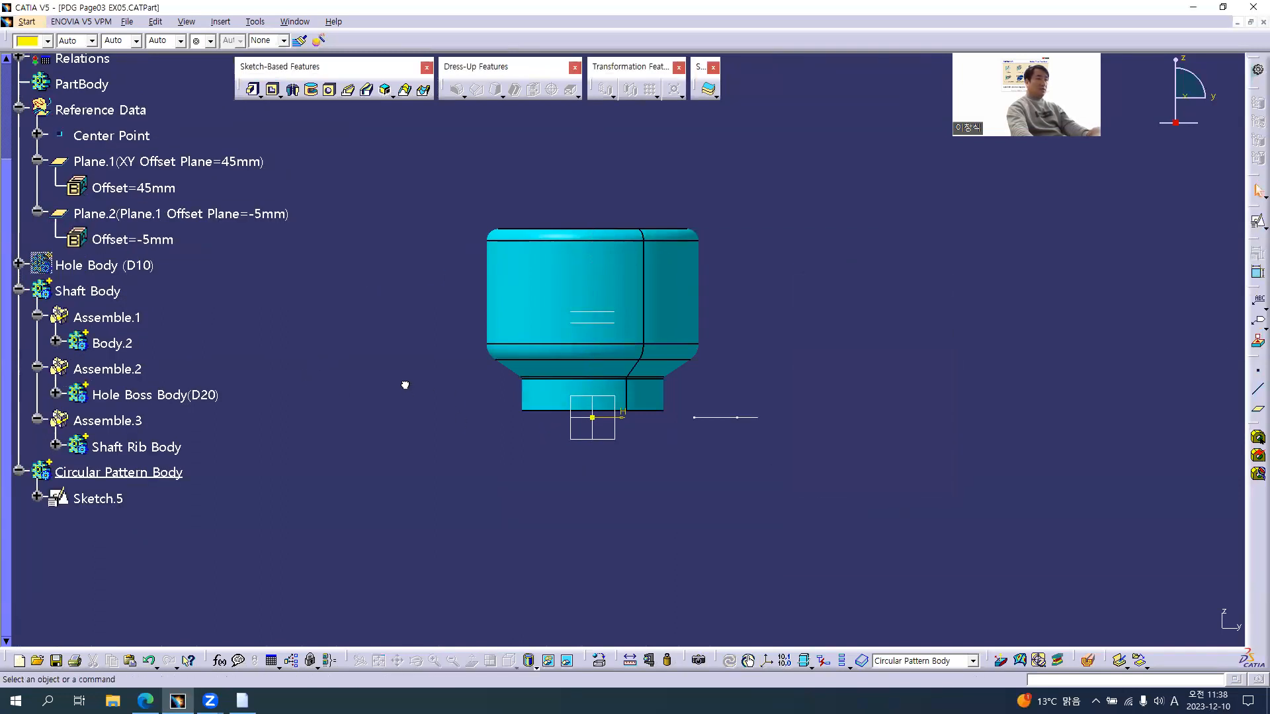
Step: Paste a copy of Shaft.1's Sketch.1 into Circular Pattern Body and open the copy for editing
{"action": "middle_click_drag", "start_coordinate": [397, 370], "coordinate": [530, 389]}
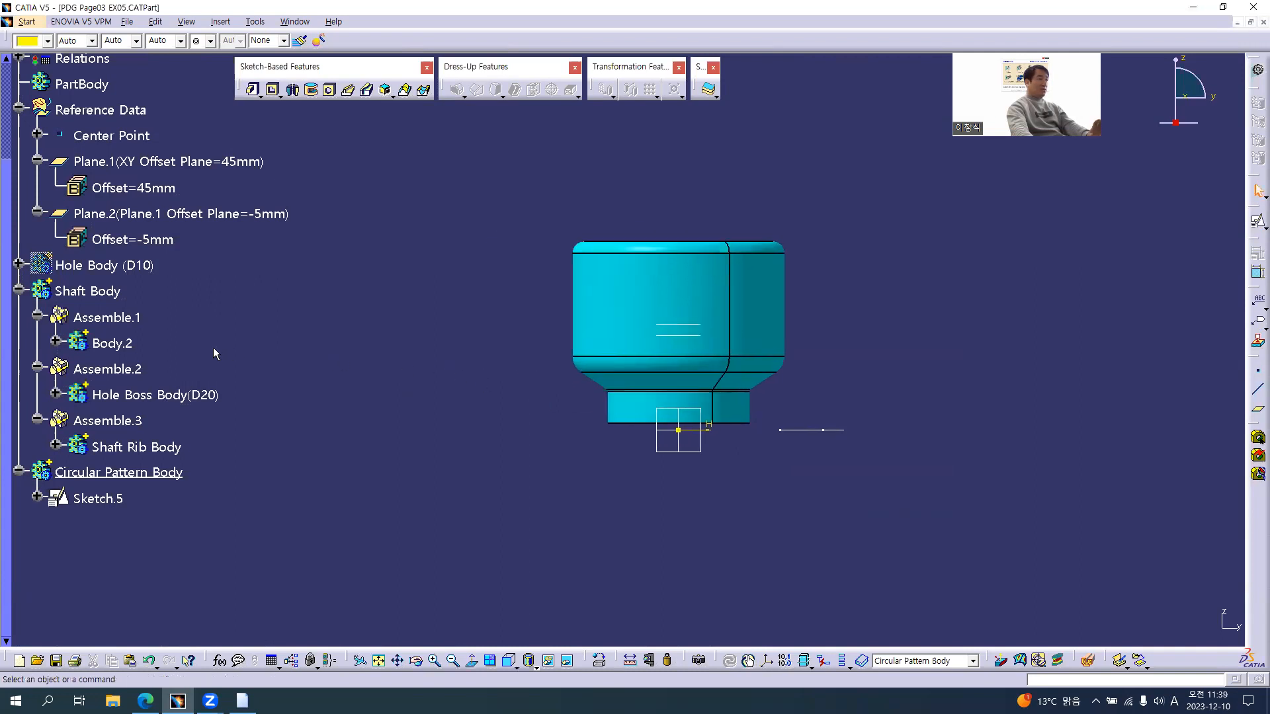
{"action": "left_click", "coordinate": [57, 342]}
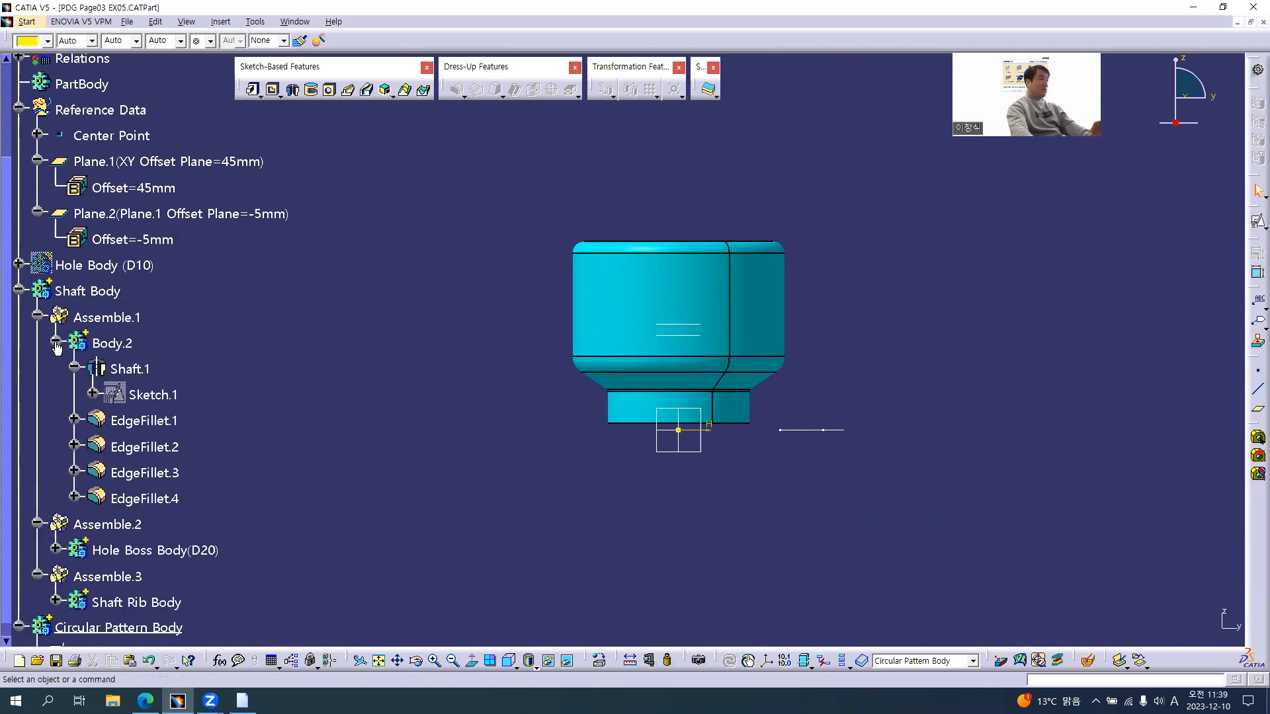
{"action": "left_click", "coordinate": [166, 399]}
{"action": "scroll", "coordinate": [263, 423], "scroll_direction": "down", "scroll_amount": 3}
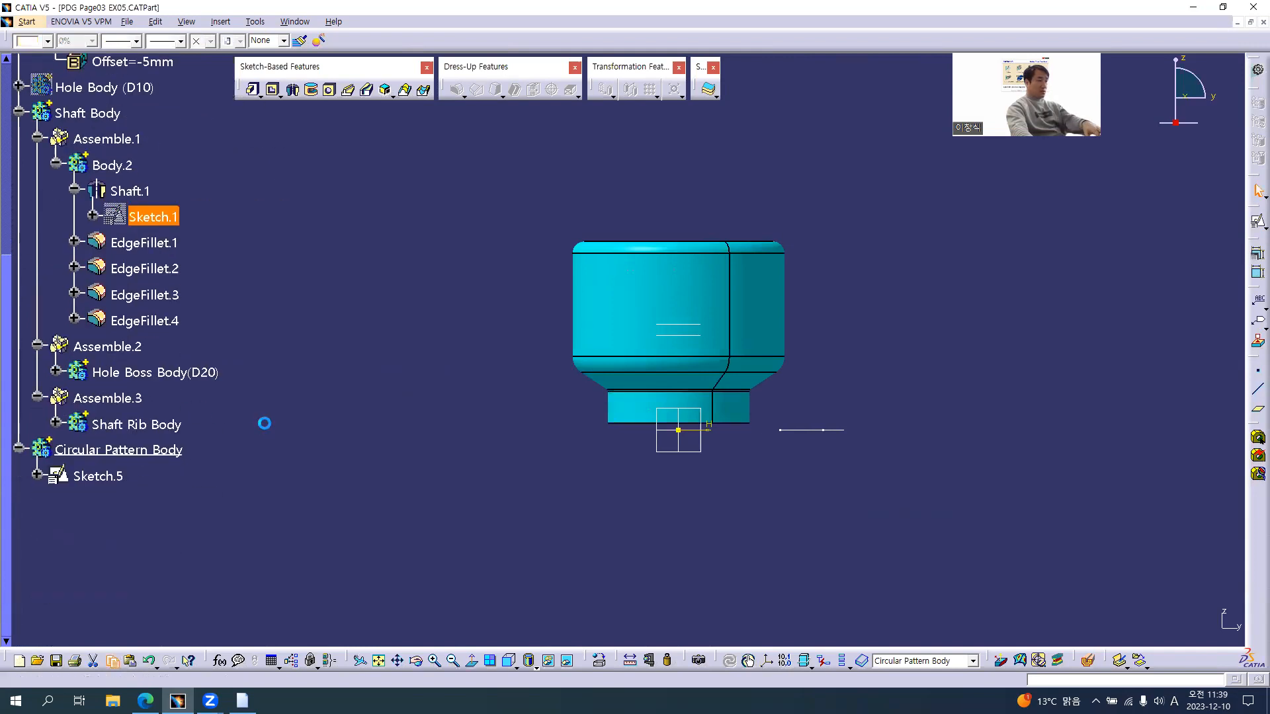
{"action": "left_click", "coordinate": [159, 451]}
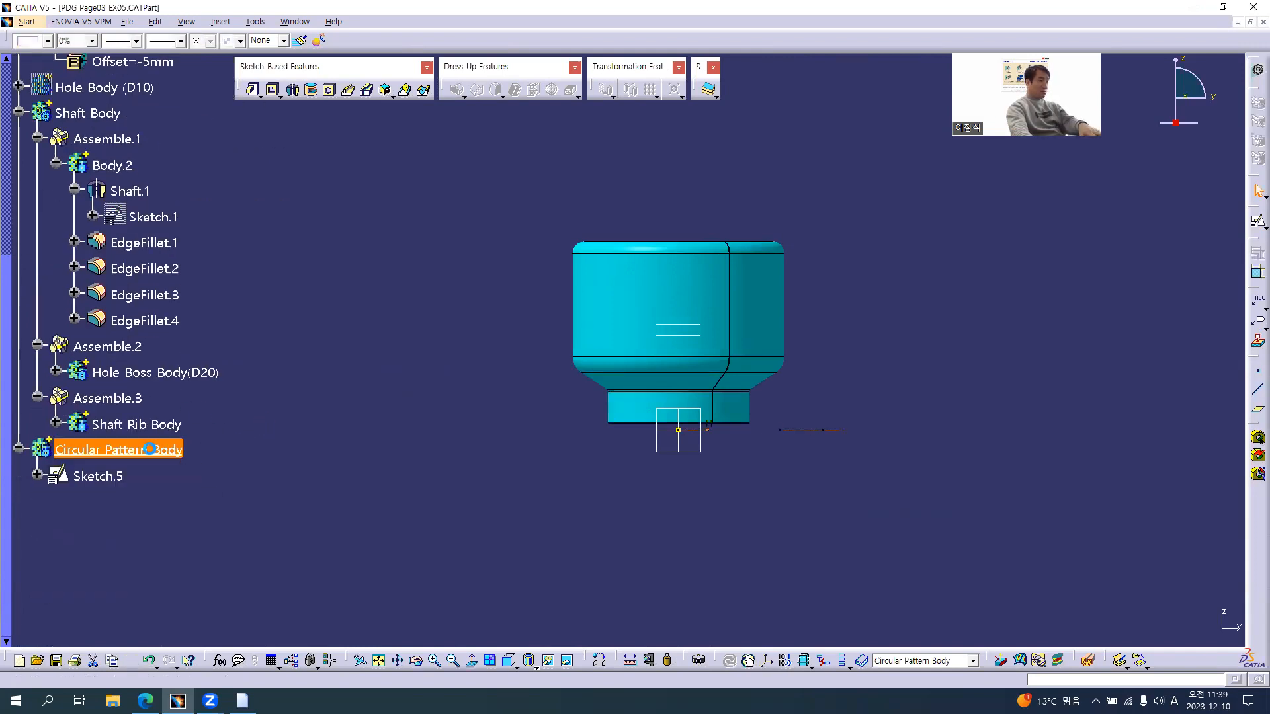
{"action": "key", "text": "ctrl+v"}
{"action": "double_click", "coordinate": [92, 502]}
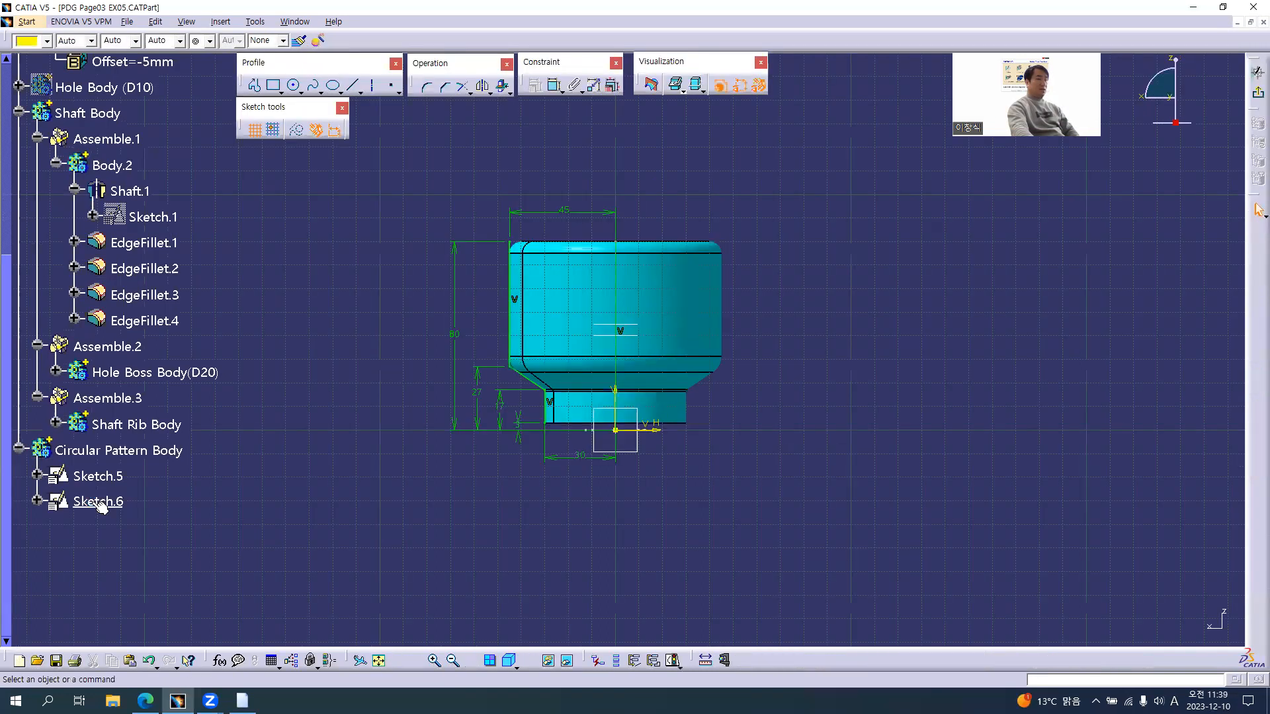
{"action": "middle_click_drag", "start_coordinate": [900, 235], "coordinate": [1030, 232]}
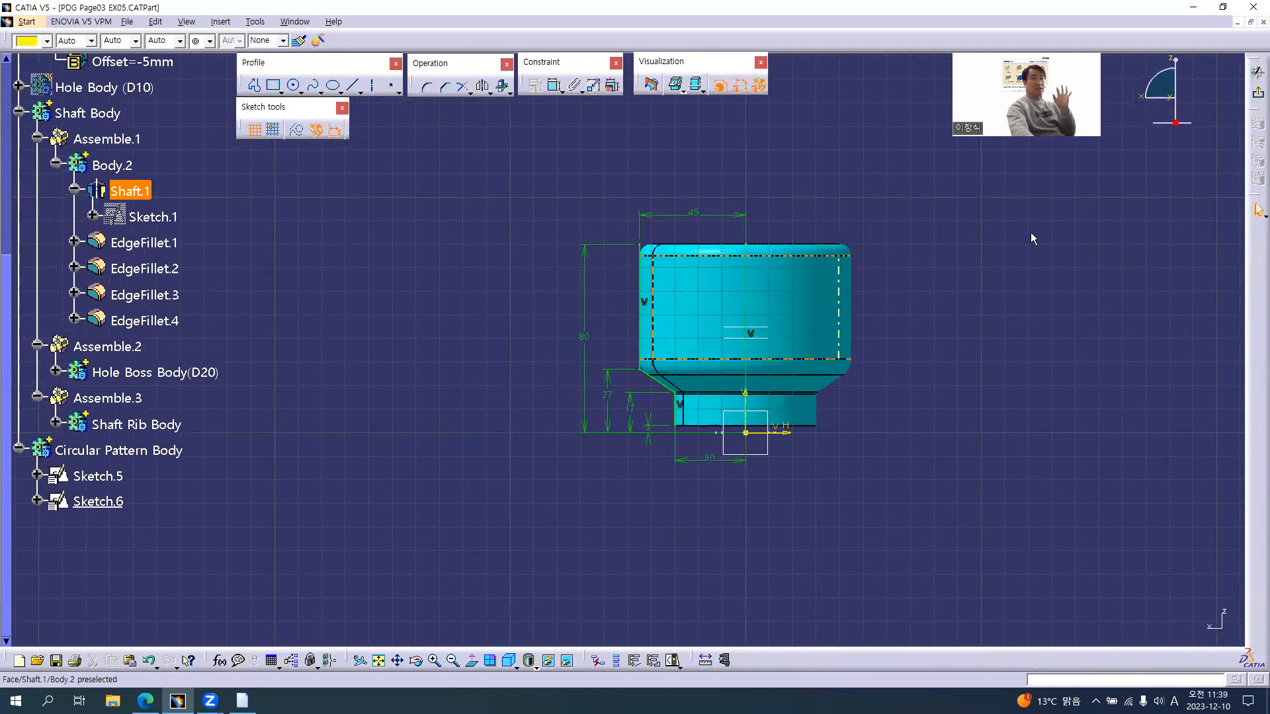
Step: Exit the copied shaft sketch and delete it from Circular Pattern Body
{"action": "left_click", "coordinate": [1257, 93]}
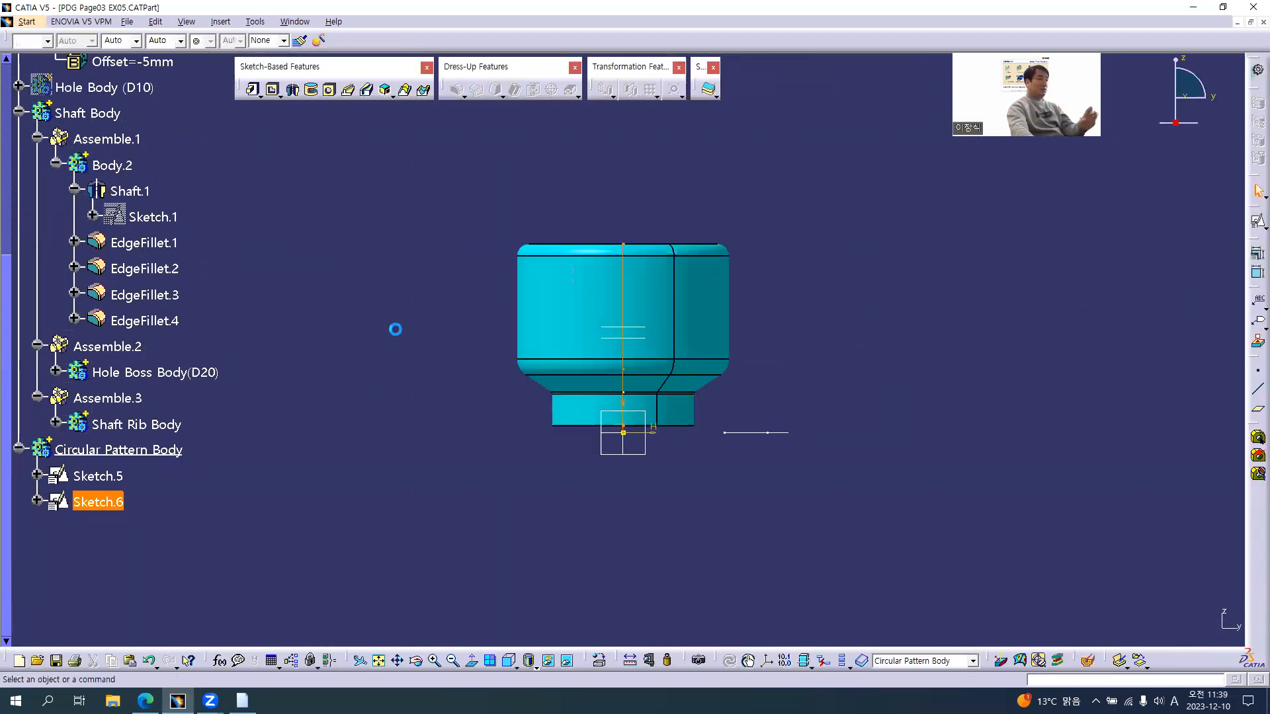
{"action": "right_click", "coordinate": [105, 508]}
{"action": "key", "text": "Delete"}
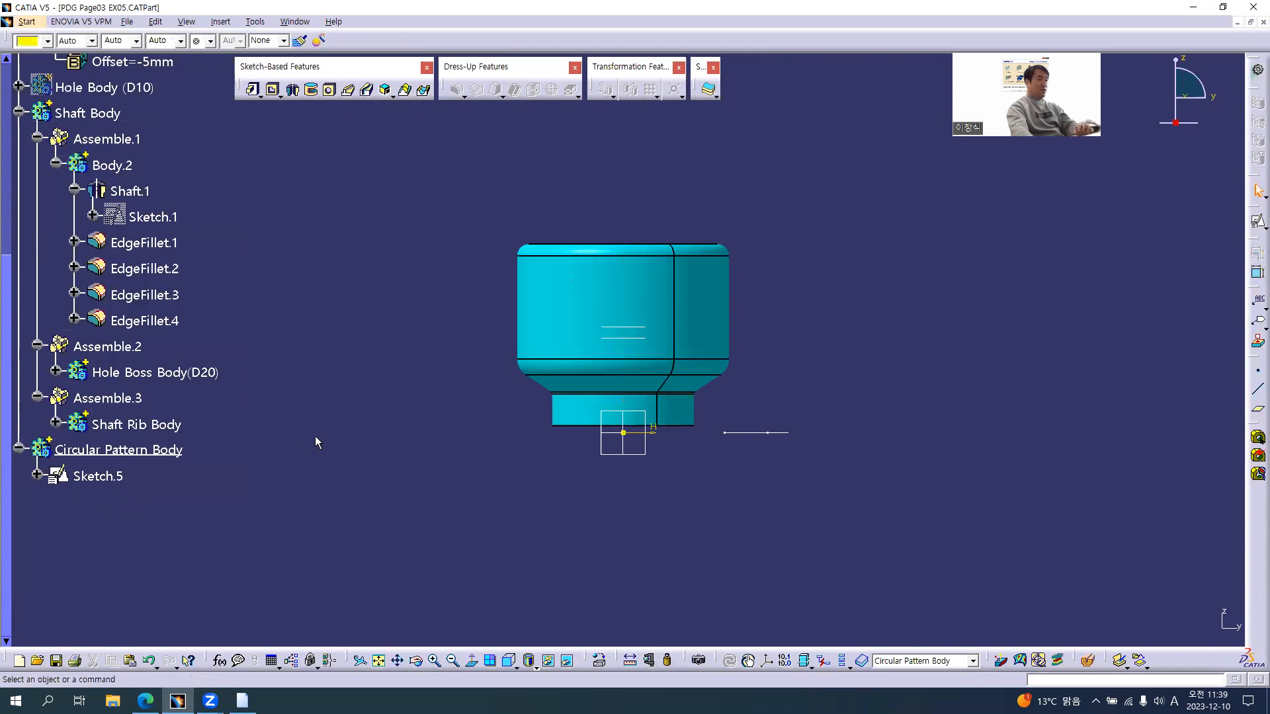
Step: Create a positioned sketch on the yz plane in Circular Pattern Body, with its origin set as the projection of Center Point
{"action": "left_click", "coordinate": [1256, 223]}
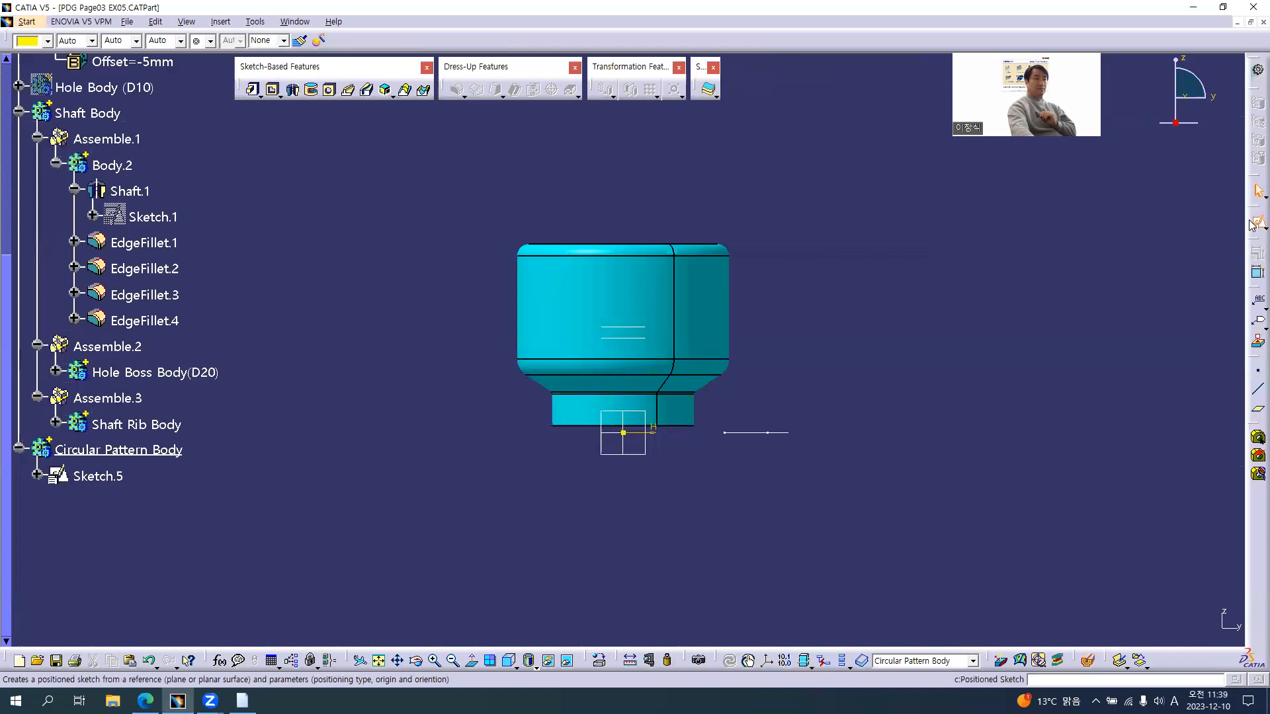
{"action": "left_click", "coordinate": [644, 452]}
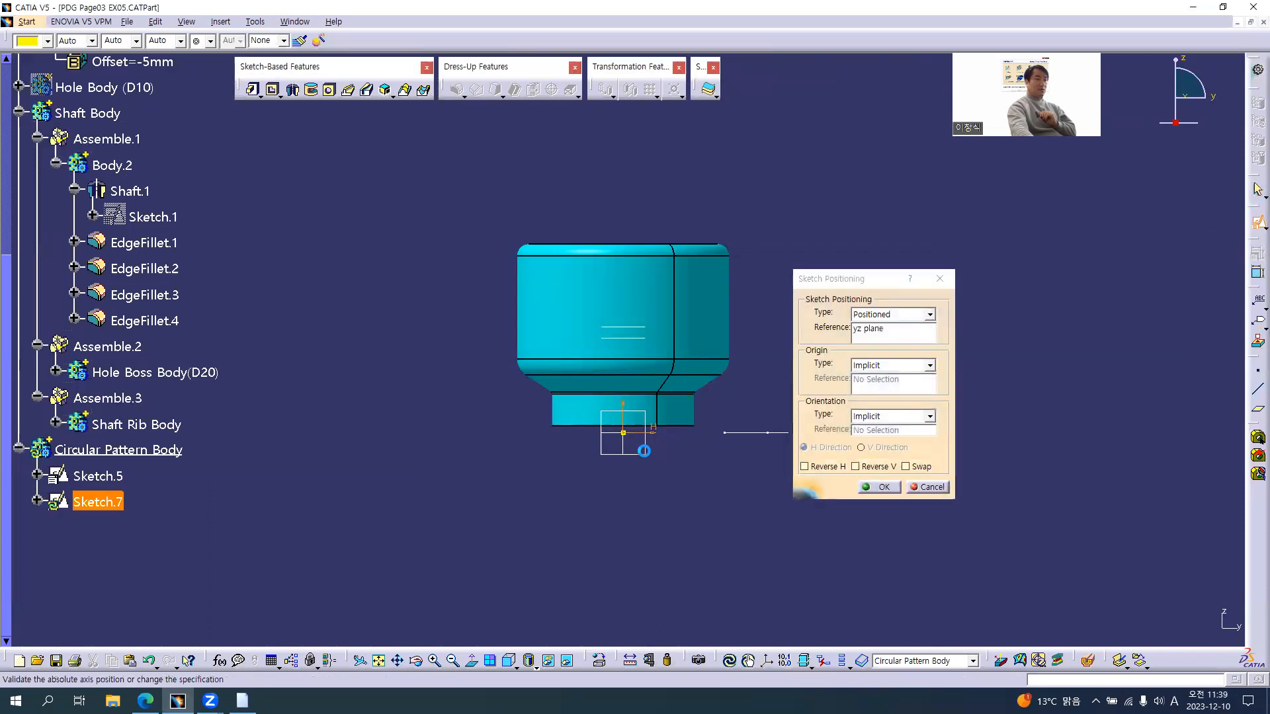
{"action": "left_click", "coordinate": [886, 365]}
{"action": "left_click", "coordinate": [889, 392]}
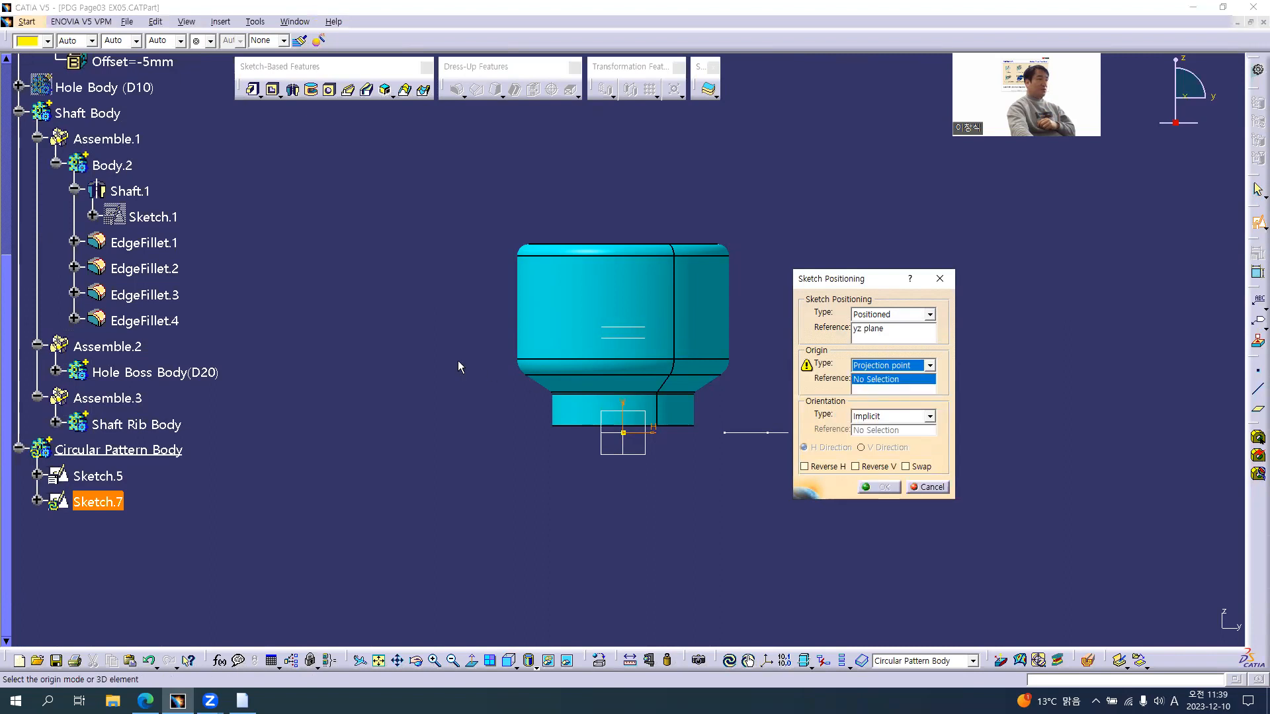
{"action": "scroll", "coordinate": [271, 227], "scroll_direction": "up", "scroll_amount": 5}
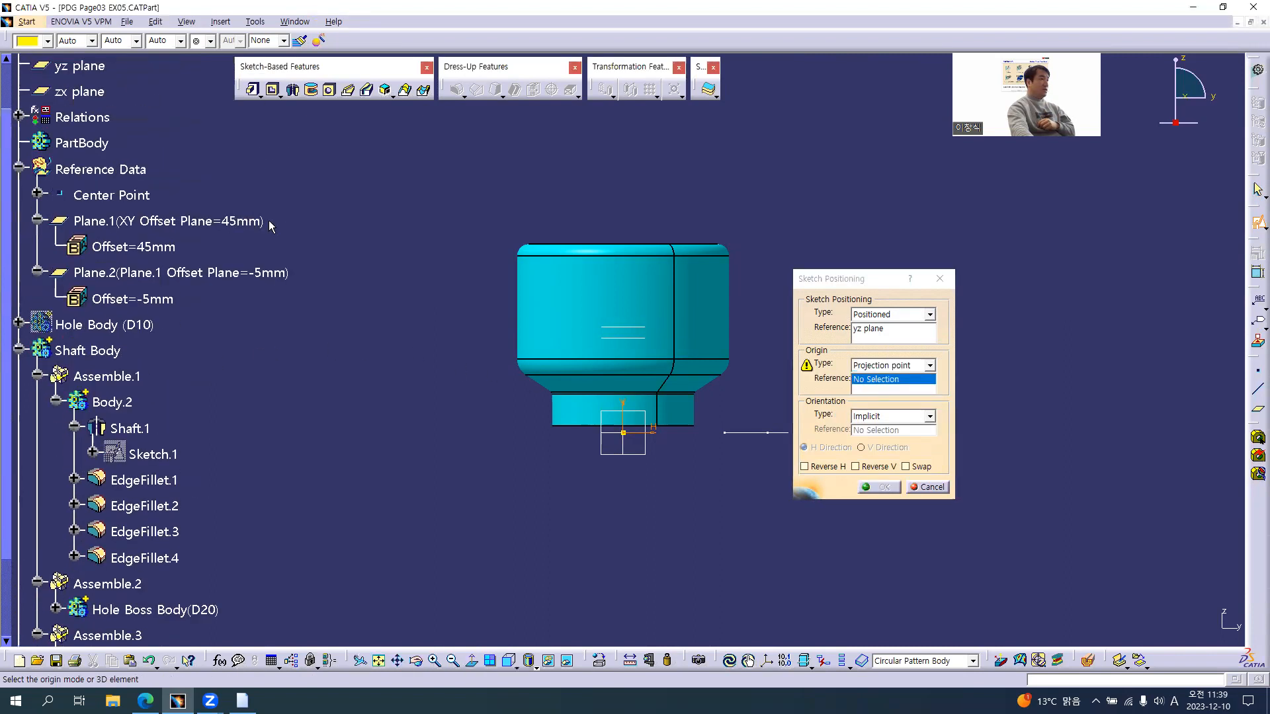
{"action": "left_click", "coordinate": [129, 198]}
{"action": "left_click", "coordinate": [880, 487]}
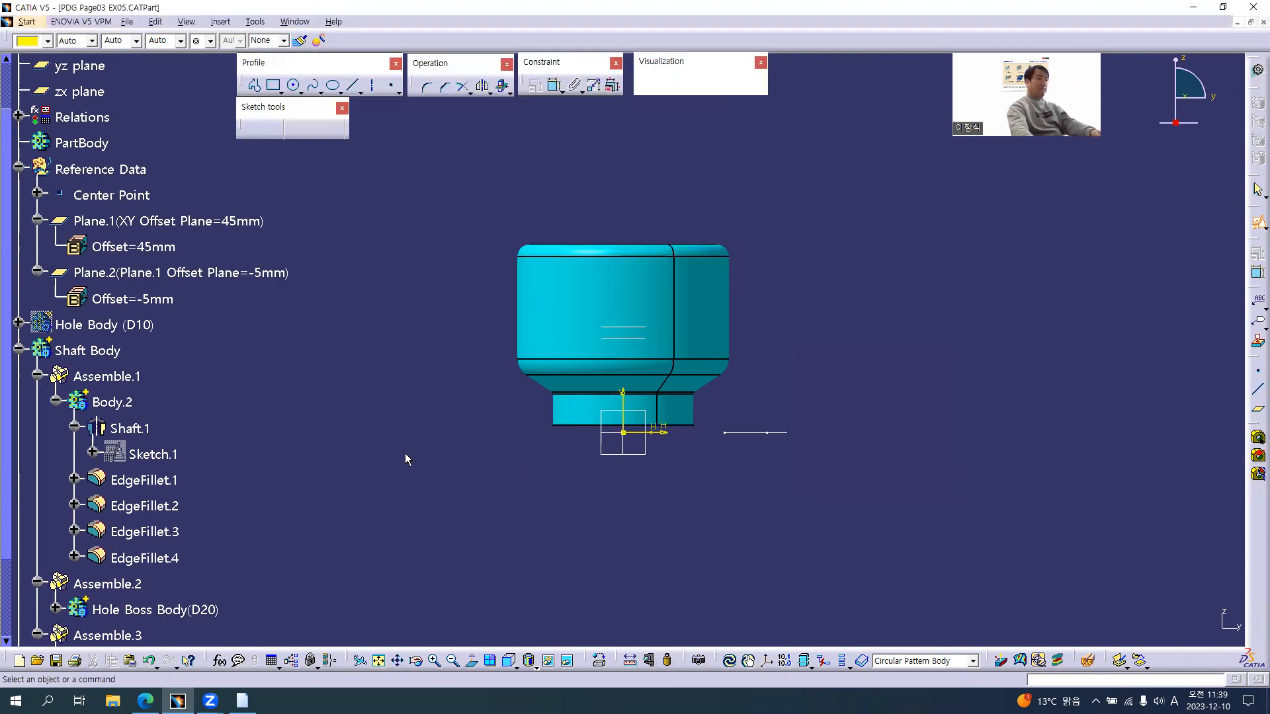
Step: Cut the part by the sketch plane and draw a closed lug side profile beside the cylinder's outer wall, about 26 mm wide and 23 mm high, with a sloped underside
{"action": "left_click", "coordinate": [651, 84]}
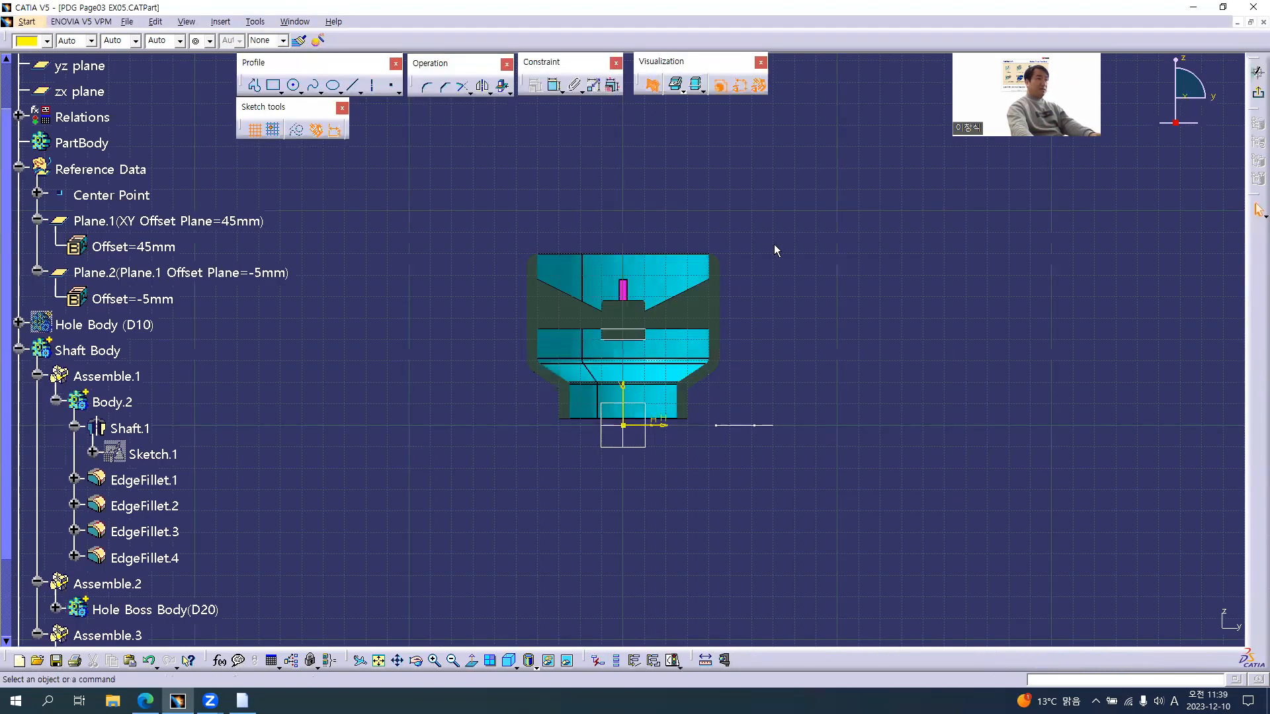
{"action": "mouse_move", "coordinate": [772, 358]}
{"action": "middle_mouse_down"}
{"action": "mouse_move", "coordinate": [779, 292]}
{"action": "mouse_move", "coordinate": [662, 342]}
{"action": "middle_mouse_up"}
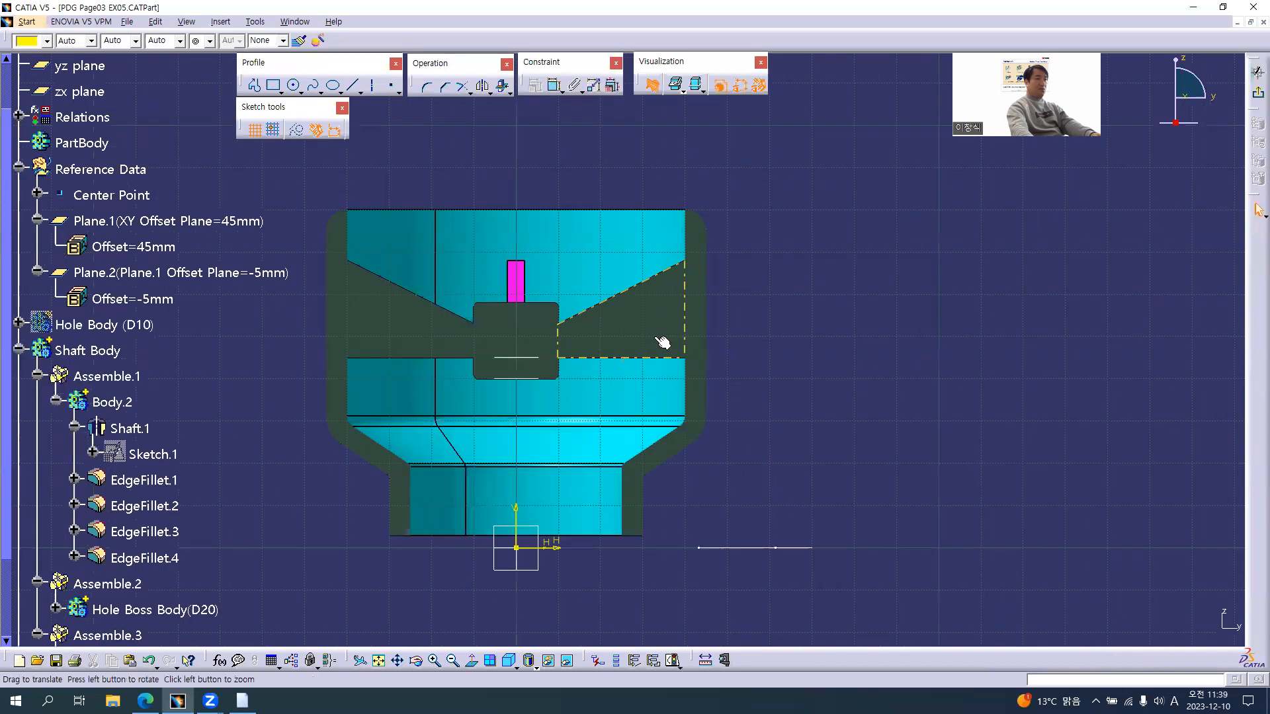
{"action": "left_click", "coordinate": [254, 85]}
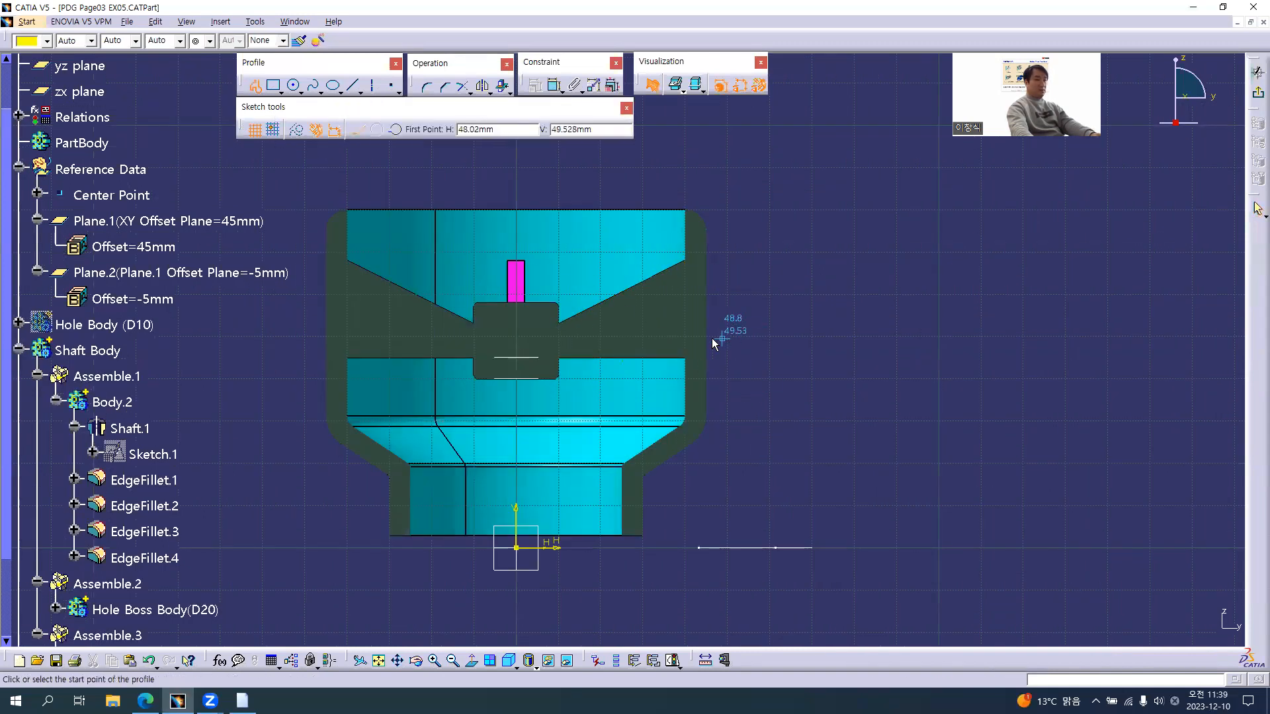
{"action": "key", "text": "alt+Tab"}
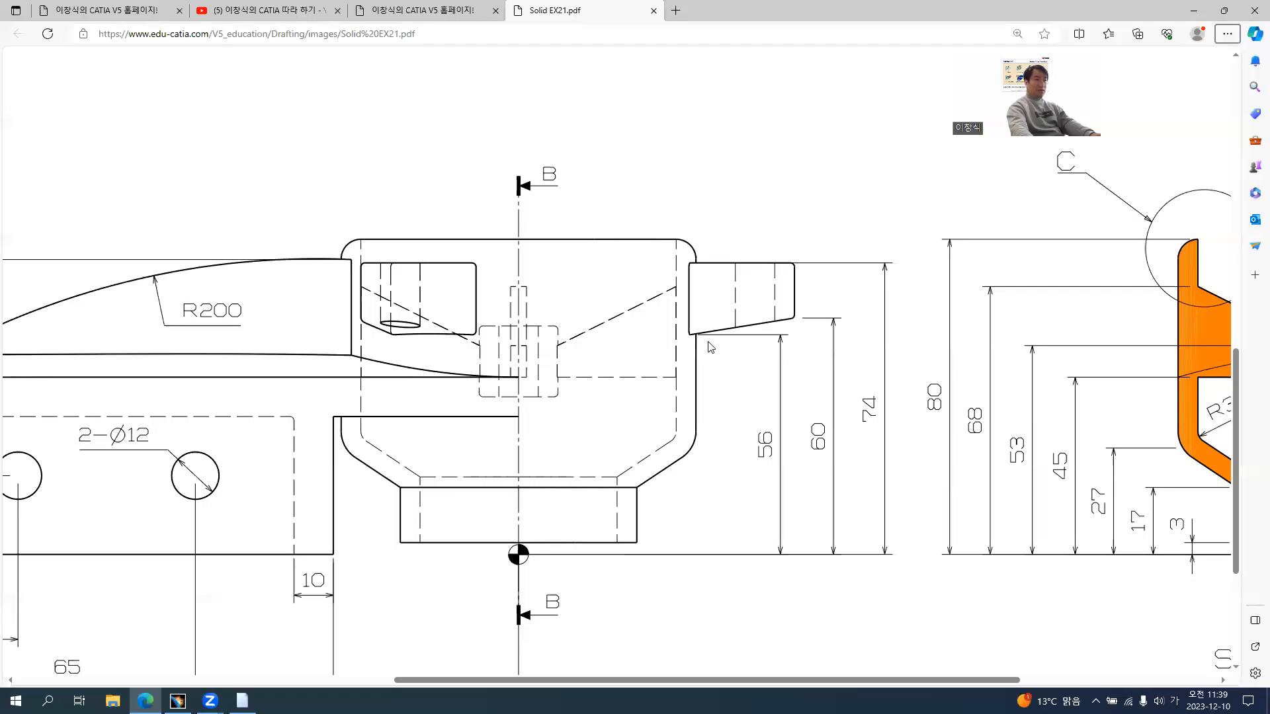
{"action": "key", "text": "alt+Tab"}
{"action": "left_click", "coordinate": [706, 248]}
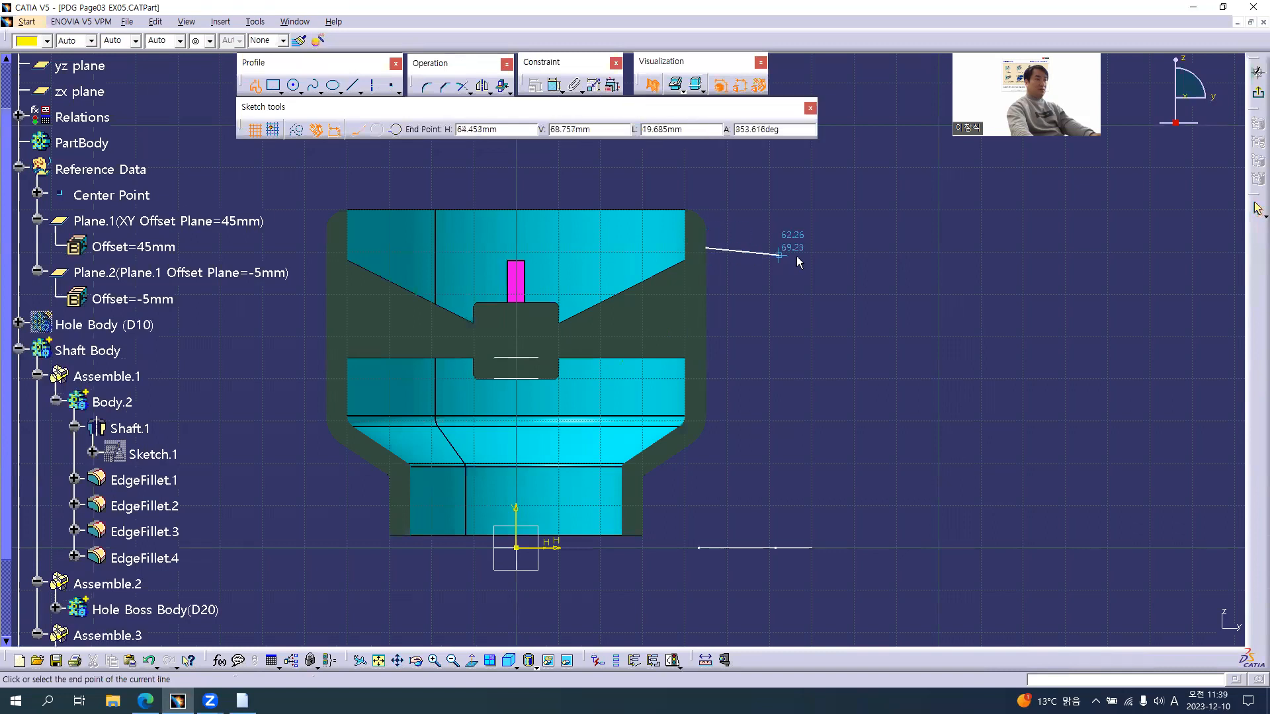
{"action": "left_click", "coordinate": [814, 247]}
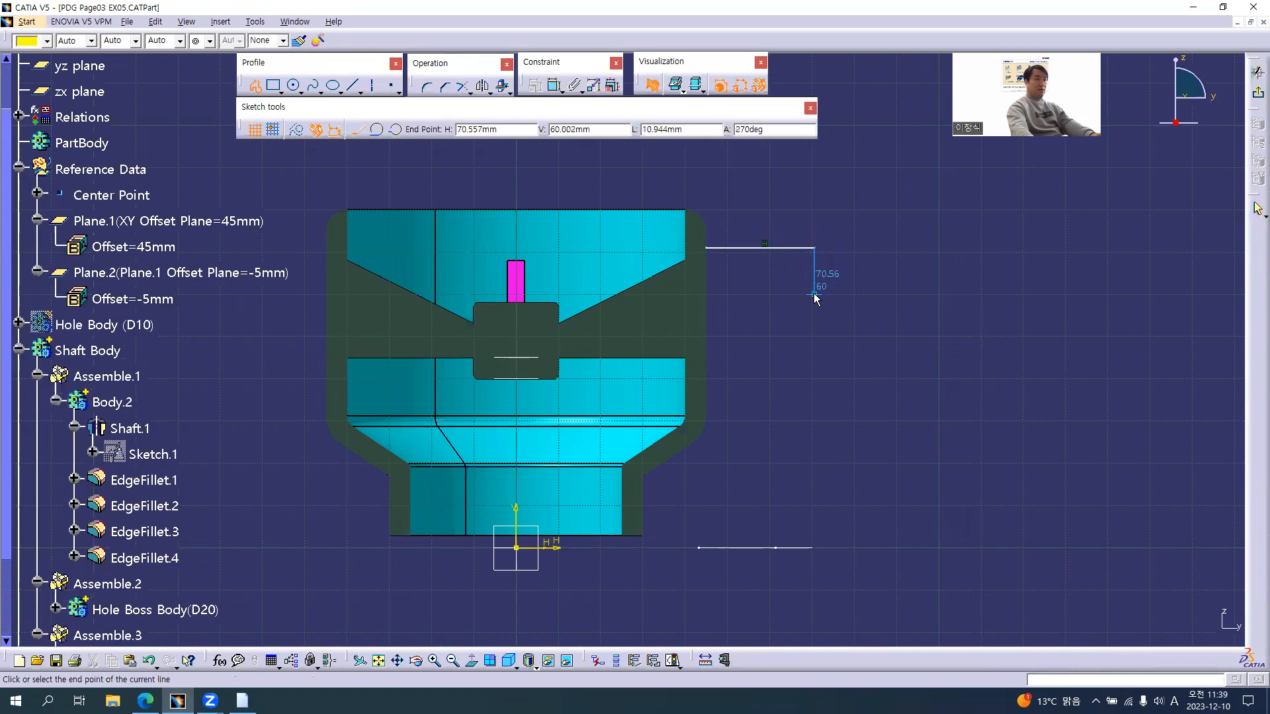
{"action": "left_click", "coordinate": [814, 295]}
{"action": "left_click", "coordinate": [706, 345]}
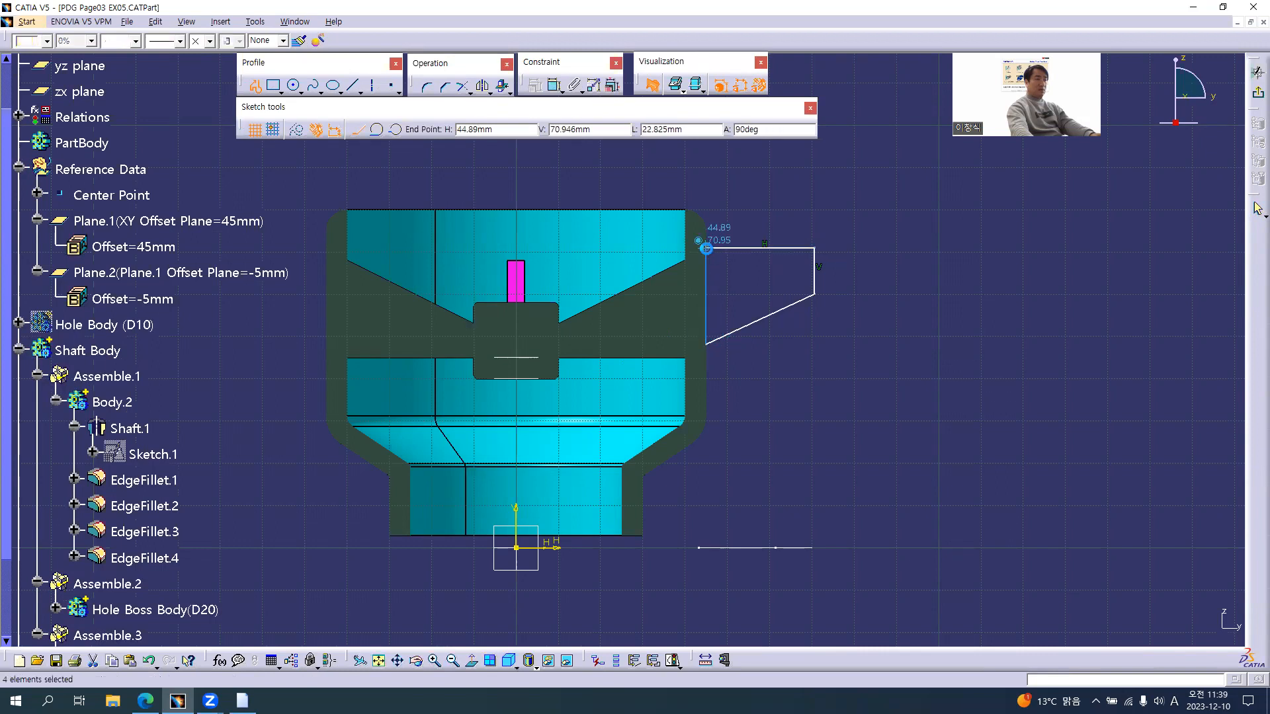
{"action": "left_click", "coordinate": [707, 249]}
Step: Dimension the height of the lug profile's upper edge from the horizontal axis, checking the height callouts in the Solid EX21 drawing
{"action": "mouse_move", "coordinate": [804, 369]}
{"action": "middle_mouse_down"}
{"action": "mouse_move", "coordinate": [785, 367]}
{"action": "mouse_move", "coordinate": [779, 336]}
{"action": "middle_mouse_up"}
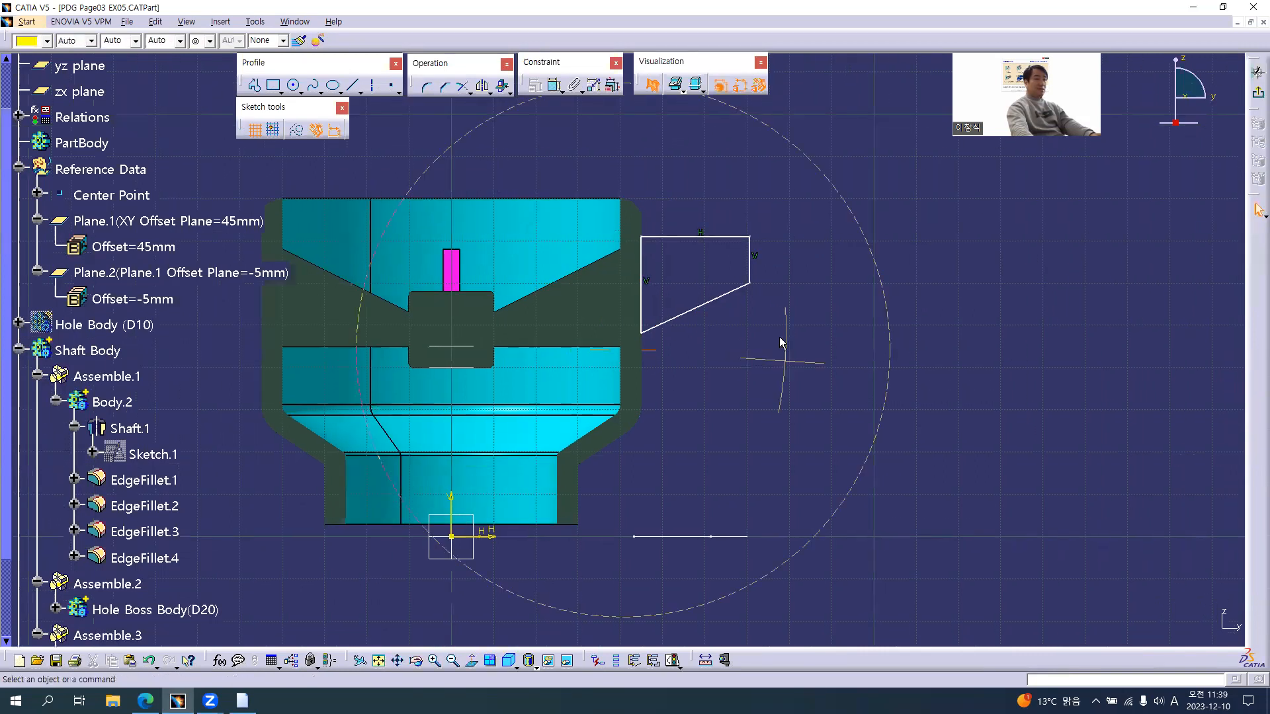
{"action": "left_click", "coordinate": [554, 86]}
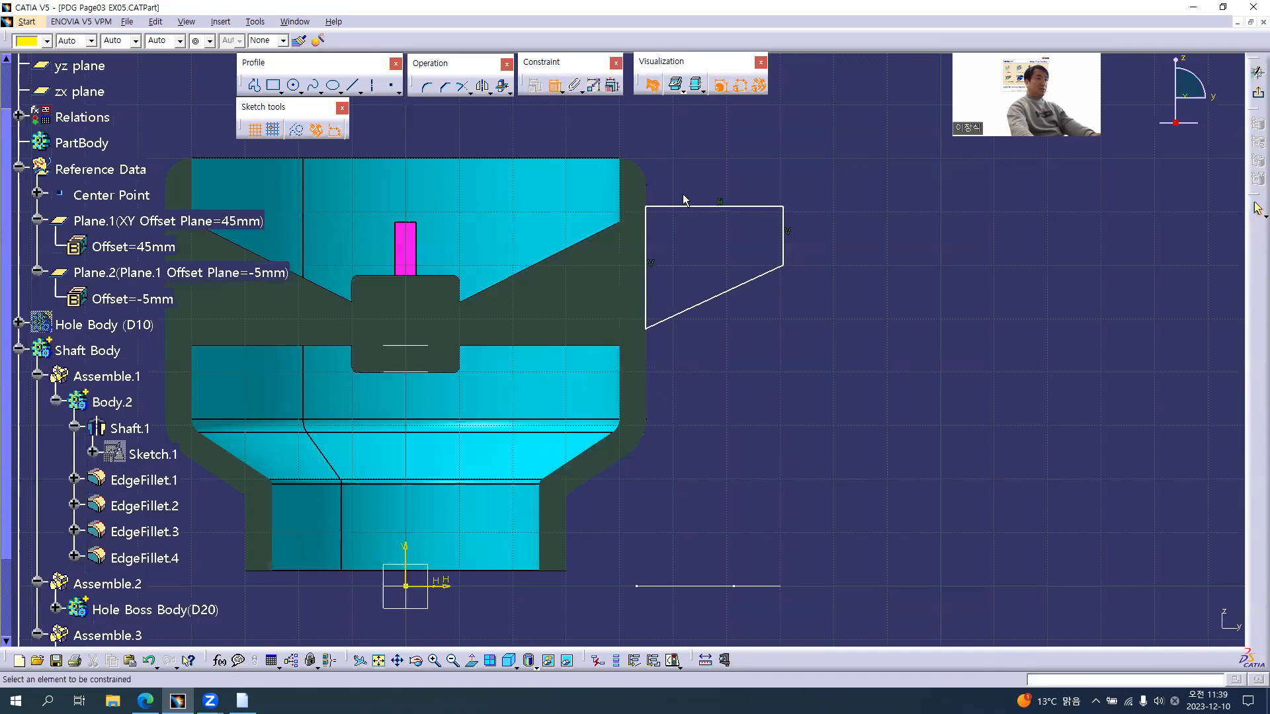
{"action": "left_click", "coordinate": [717, 207]}
{"action": "left_click", "coordinate": [455, 584]}
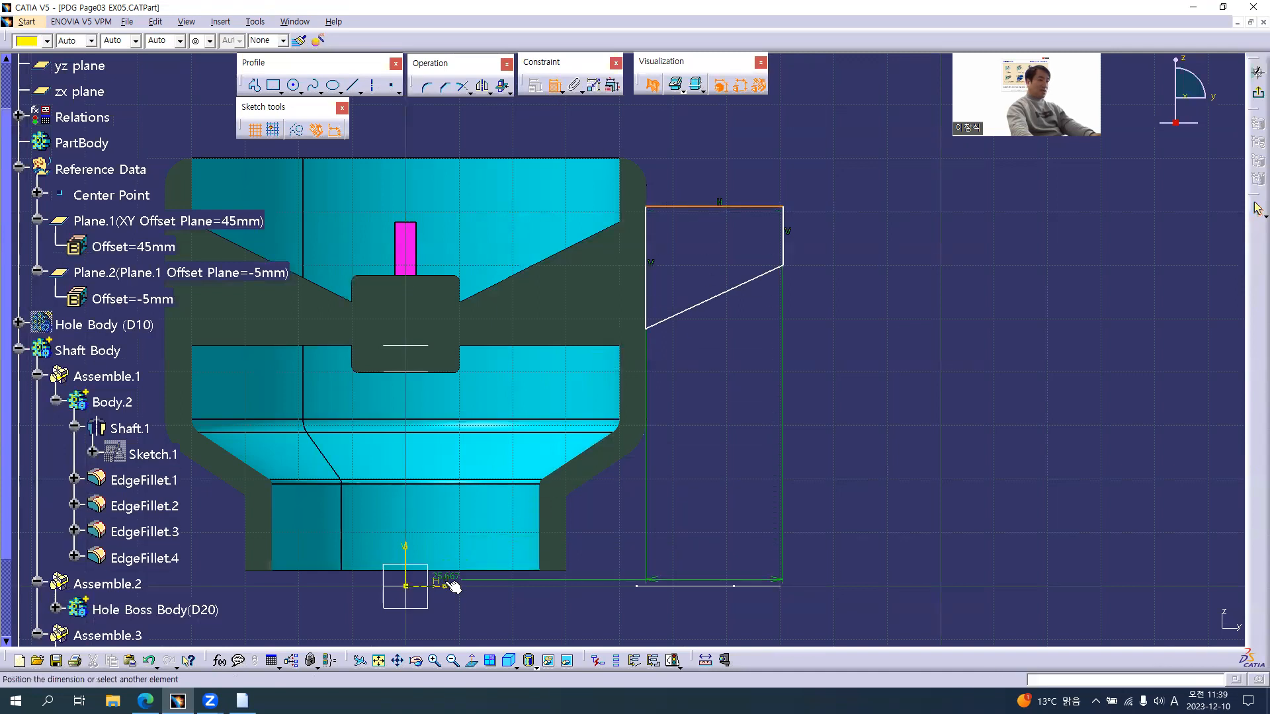
{"action": "left_click", "coordinate": [920, 446]}
{"action": "key", "text": "alt+Tab"}
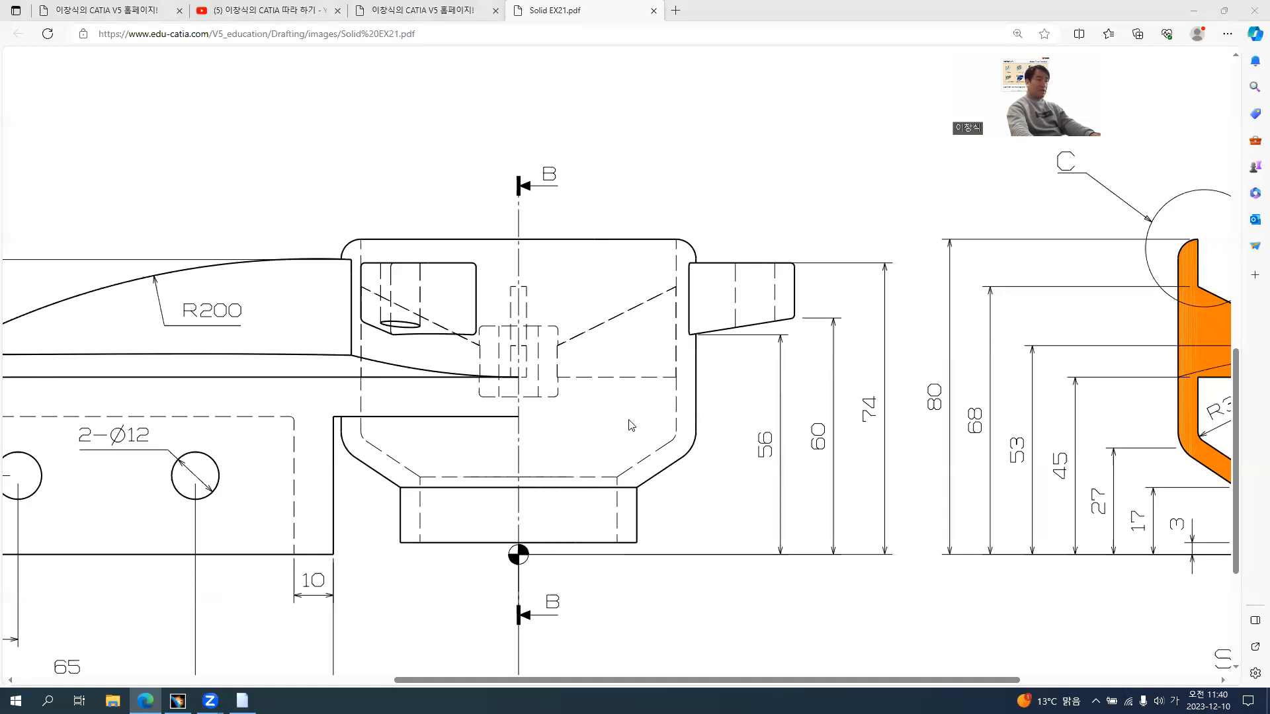
{"action": "key", "text": "alt+Tab"}
Step: Dimension the heights of the lug profile's outer and inner lower corners from the horizontal axis
{"action": "left_click", "coordinate": [784, 267]}
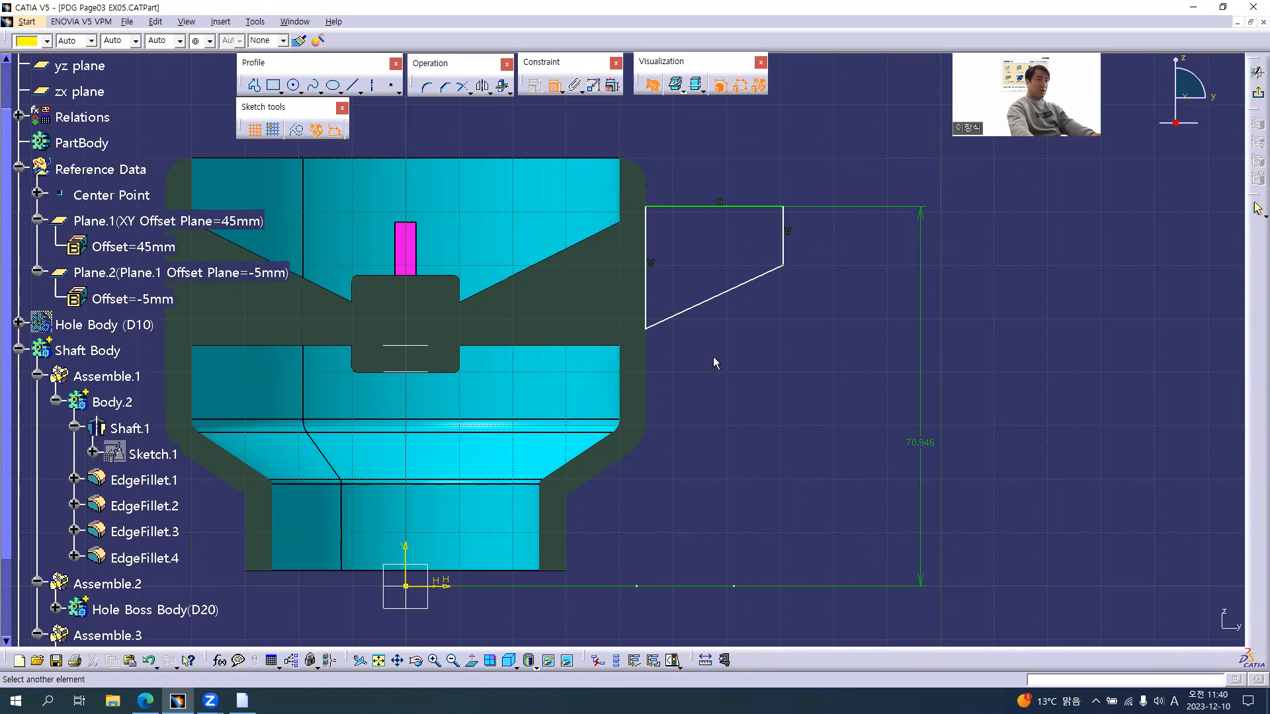
{"action": "left_click", "coordinate": [455, 584]}
{"action": "left_click", "coordinate": [872, 431]}
{"action": "left_click", "coordinate": [646, 329]}
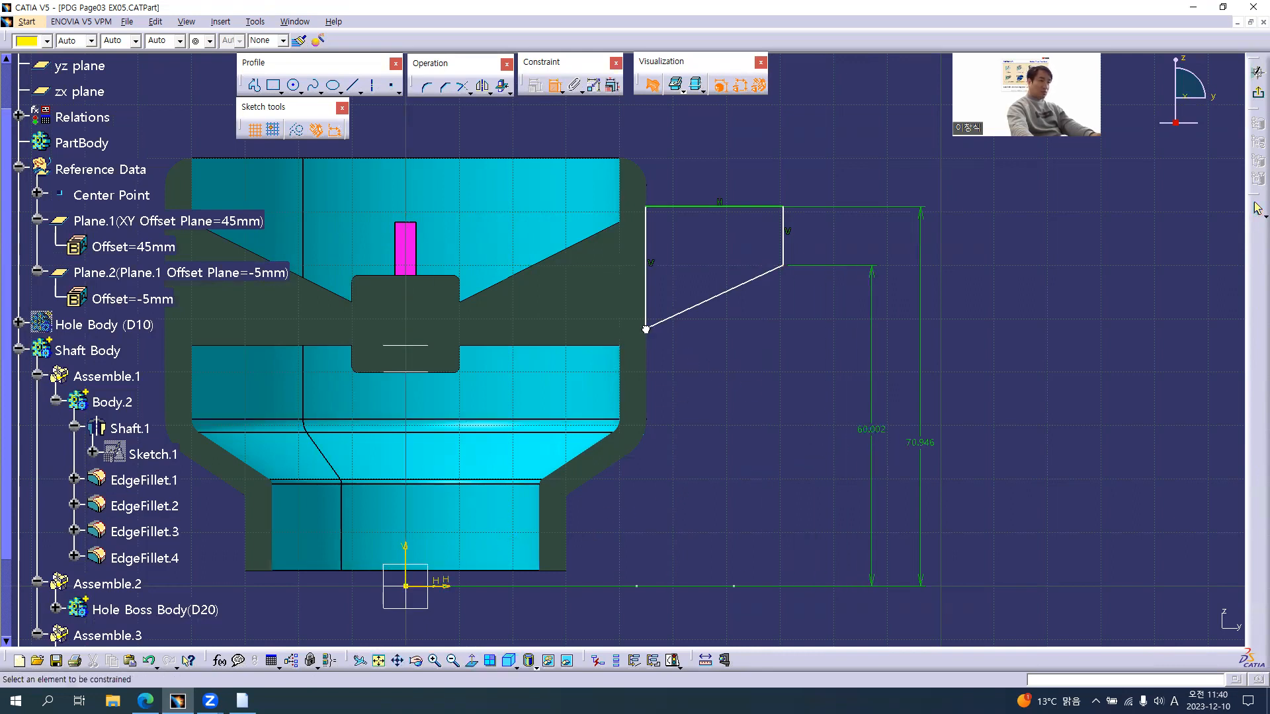
{"action": "left_click", "coordinate": [455, 584]}
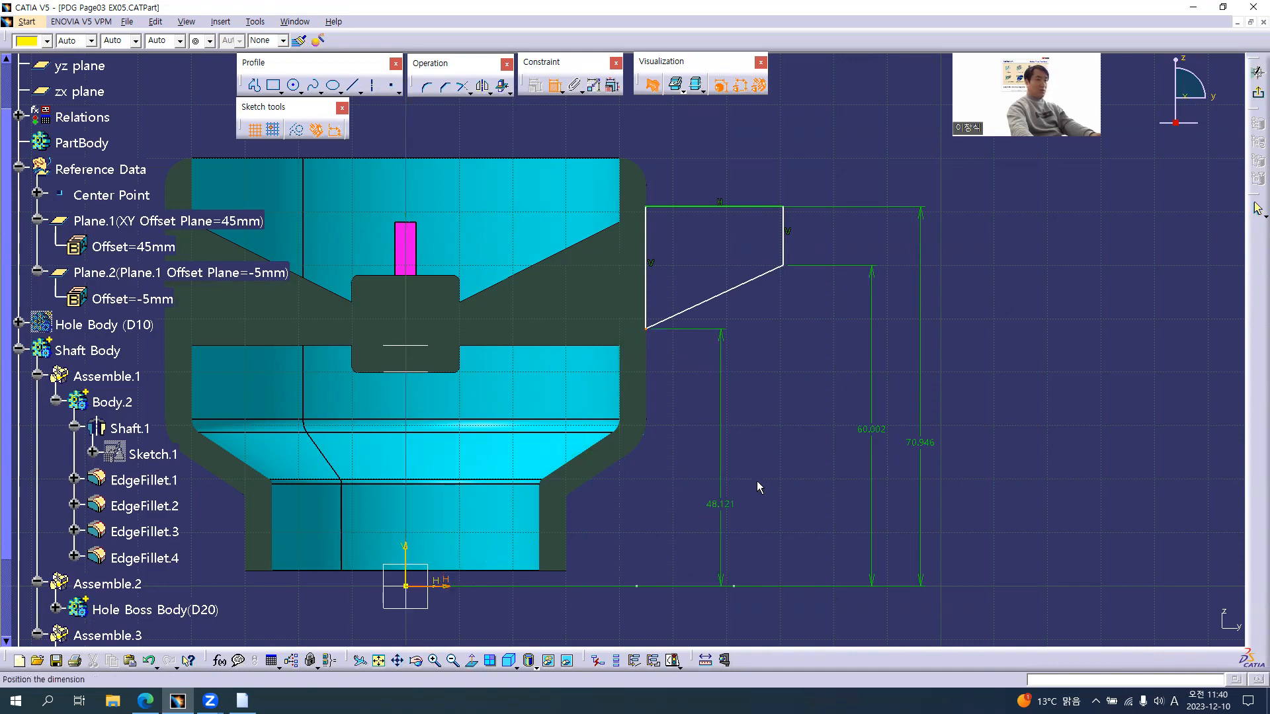
{"action": "left_click", "coordinate": [821, 452]}
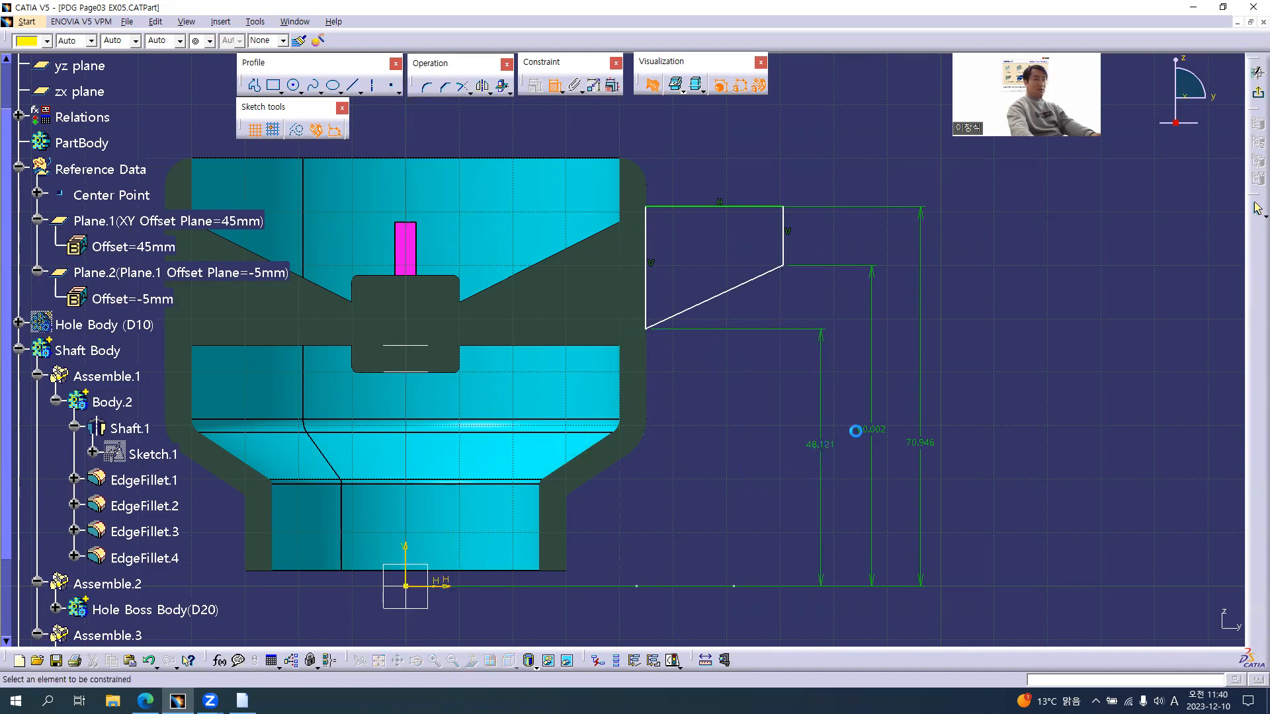
Step: Set the lug profile's heights together to 74 mm for the upper edge, 60 mm for the outer lower corner and 56 mm for the inner one
{"action": "left_click_drag", "start_coordinate": [877, 433], "coordinate": [918, 394]}
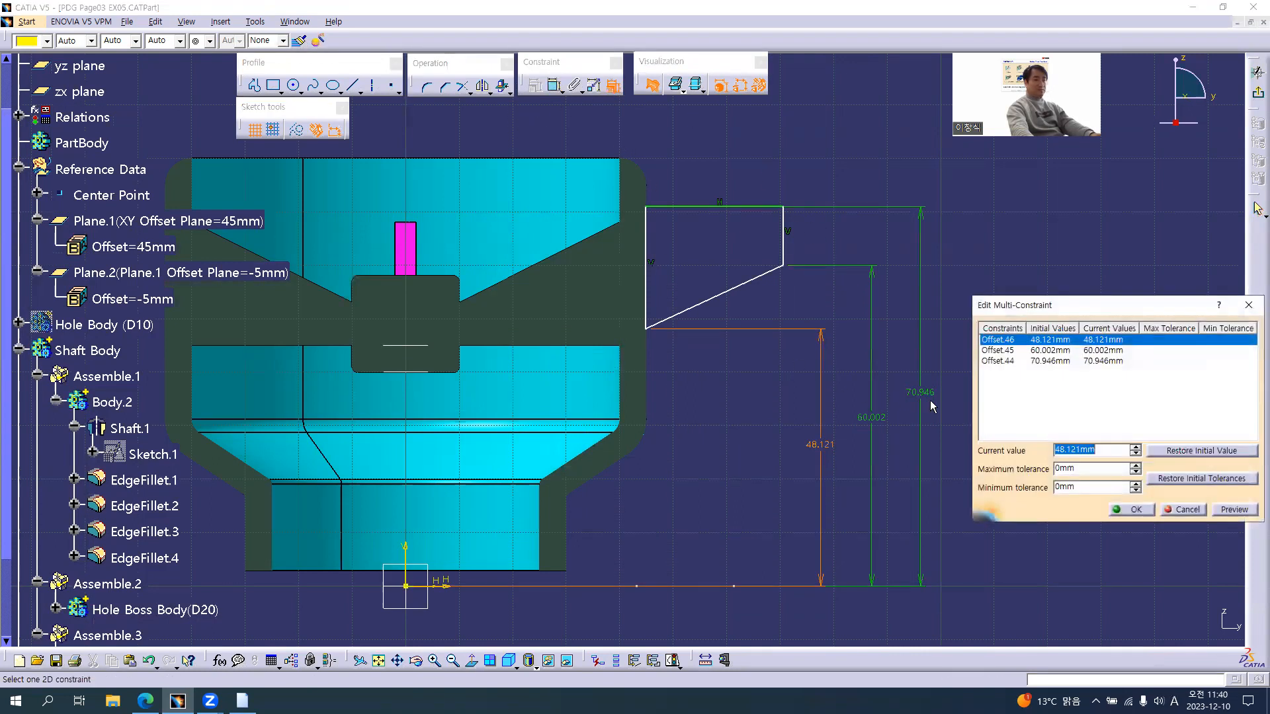
{"action": "key", "text": "alt+Tab"}
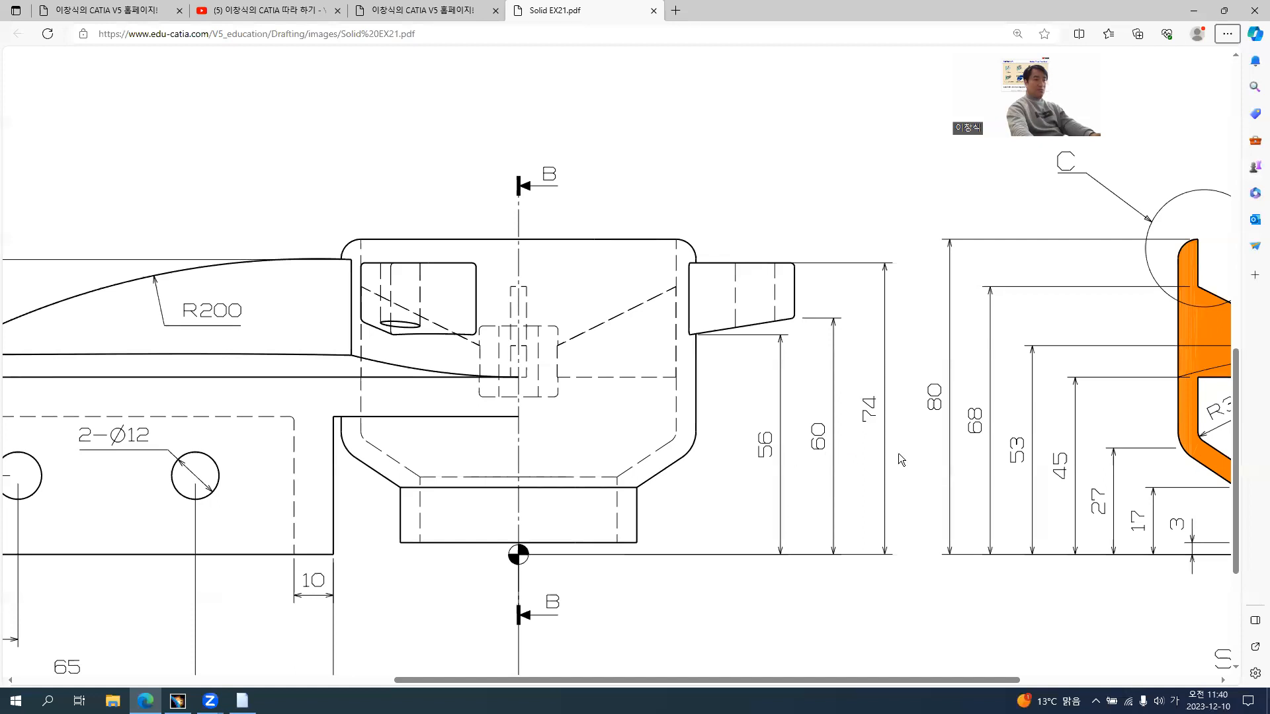
{"action": "key", "text": "alt+Tab"}
{"action": "left_click", "coordinate": [916, 396]}
{"action": "type", "text": "74"}
{"action": "left_click", "coordinate": [873, 439]}
{"action": "type", "text": "60"}
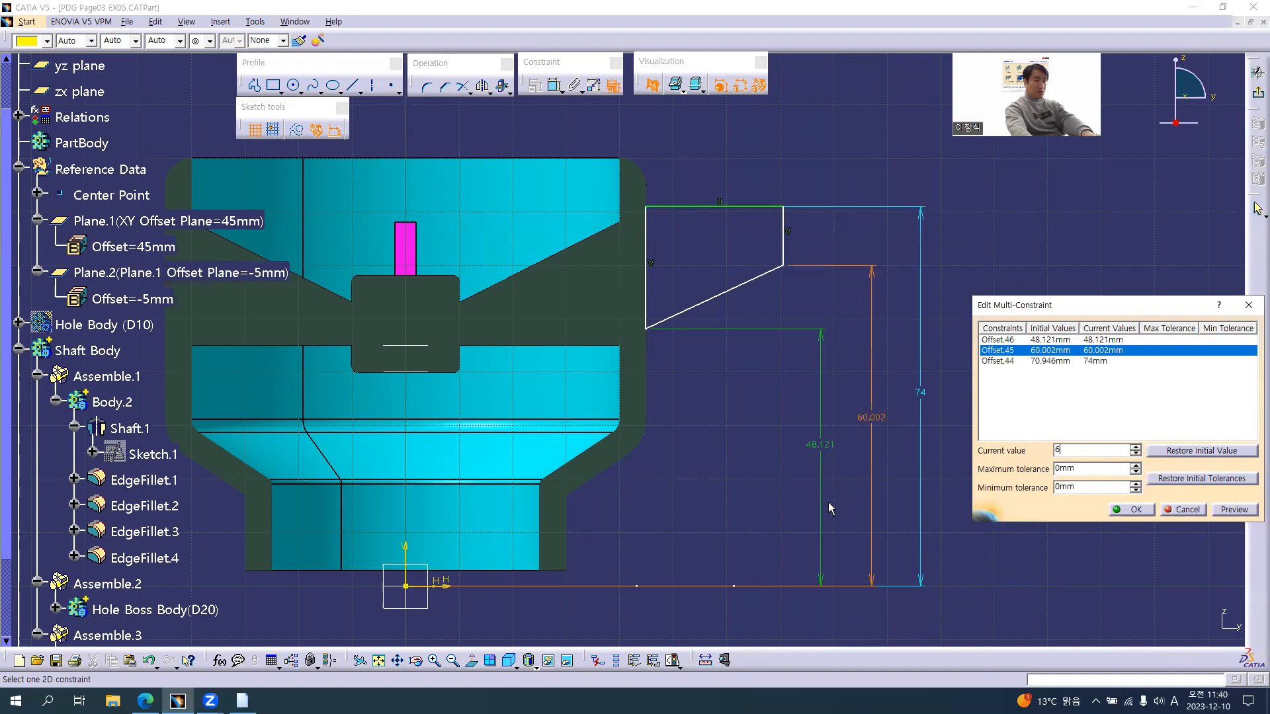
{"action": "left_click", "coordinate": [820, 448]}
{"action": "type", "text": "56"}
{"action": "key", "text": "Return"}
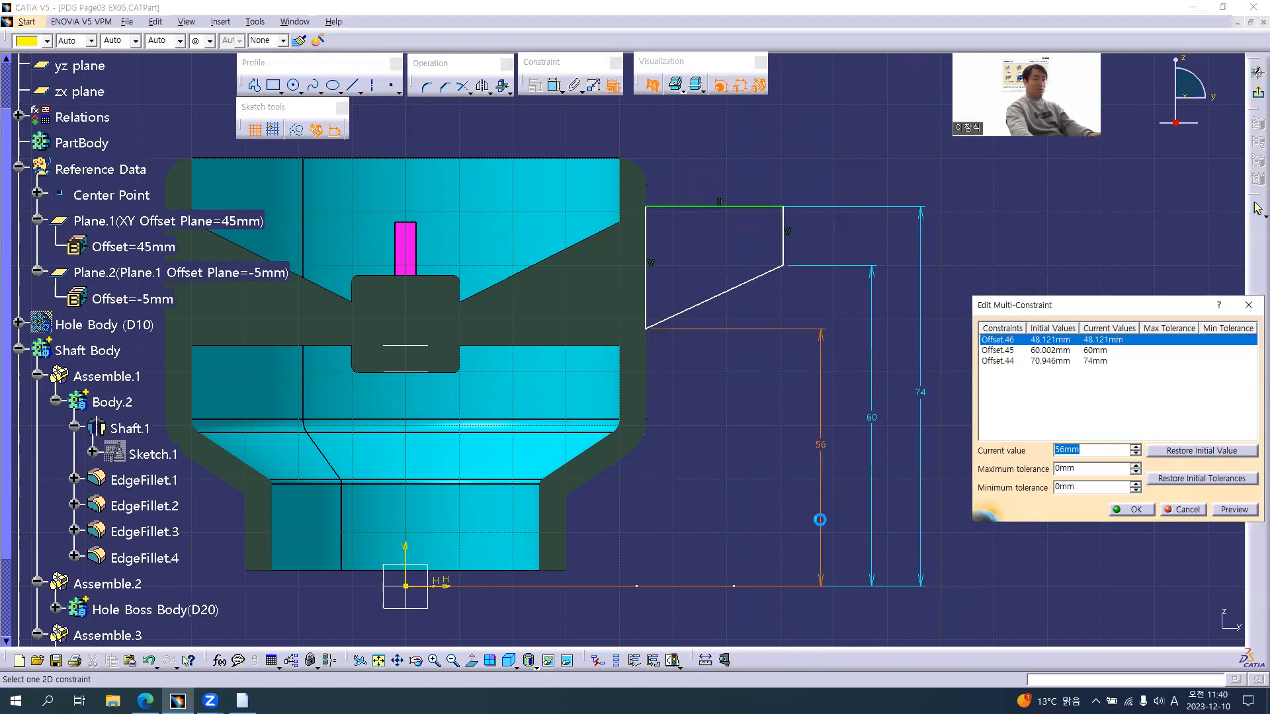
{"action": "key", "text": "alt+Tab"}
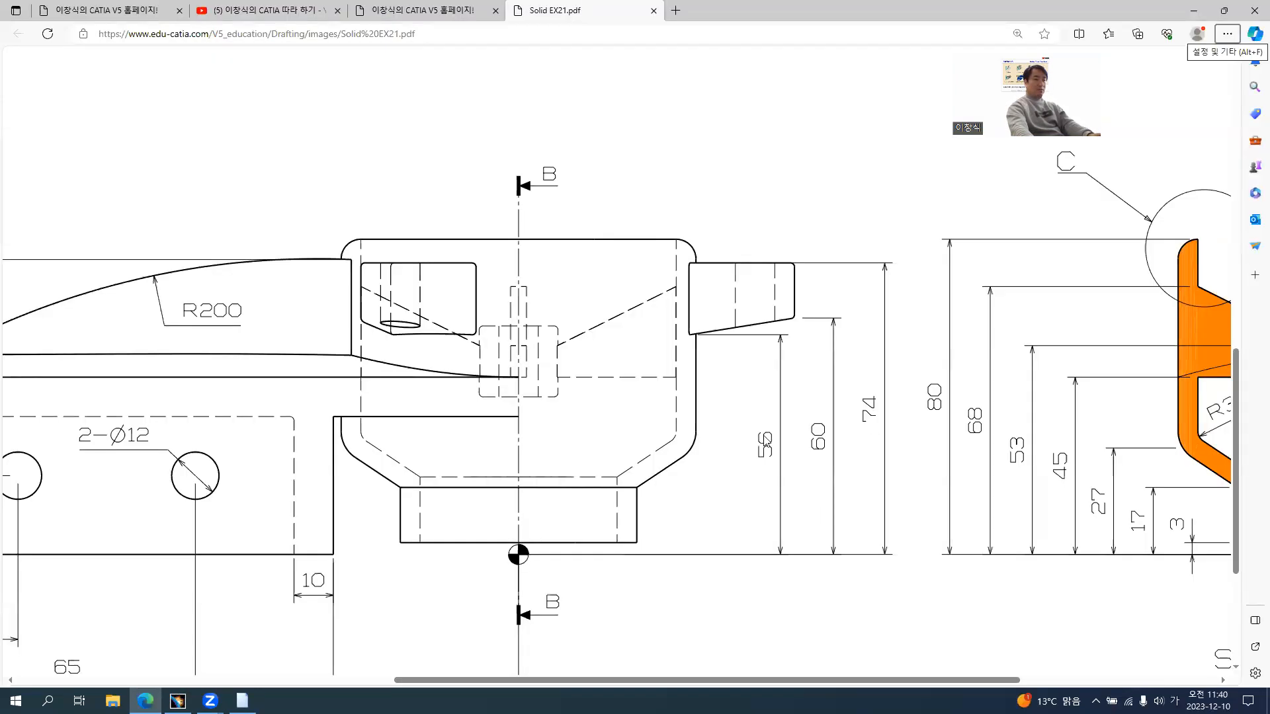
{"action": "key", "text": "alt+Tab"}
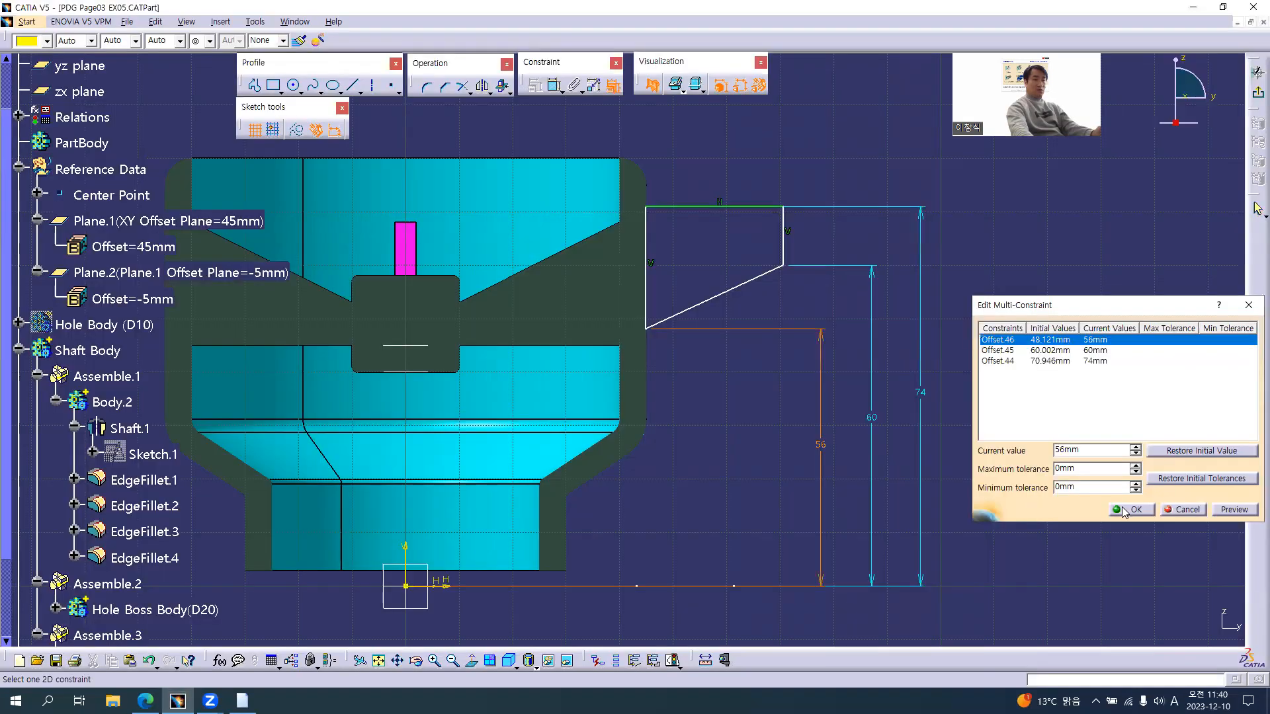
{"action": "left_click", "coordinate": [1128, 510]}
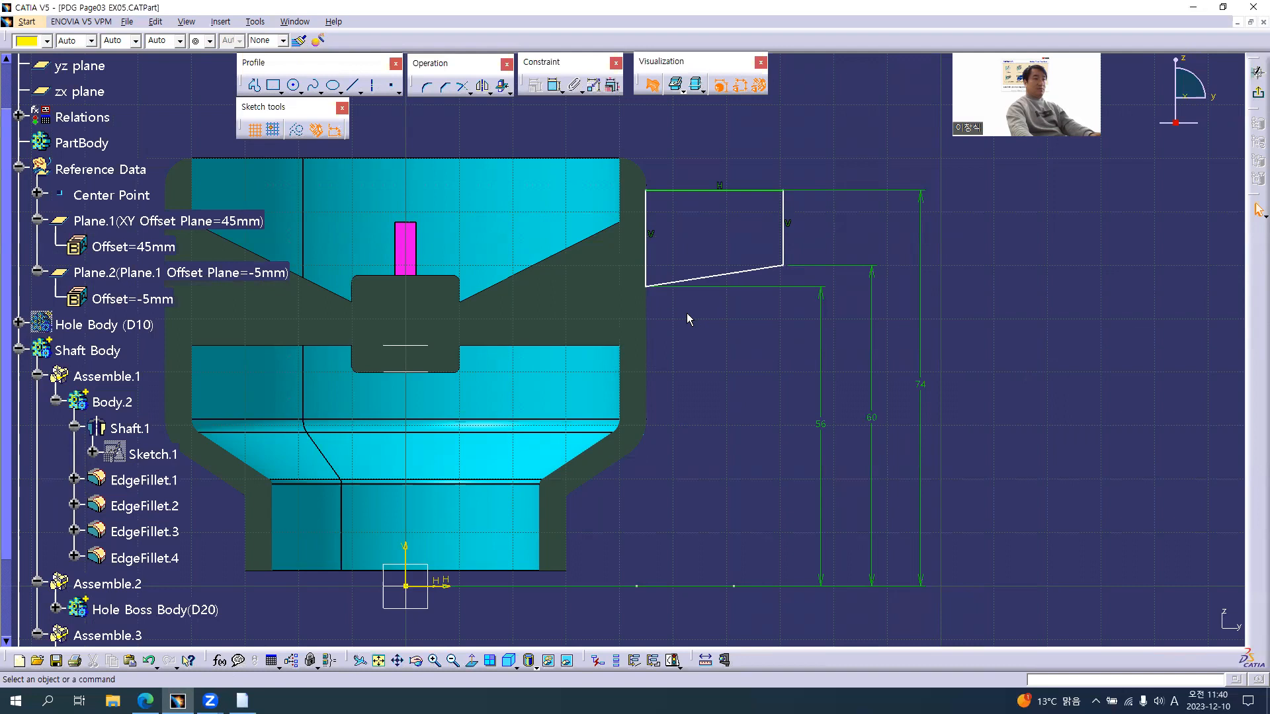
Step: Shift the lug profile's inner and outer vertical edges slightly to test their remaining horizontal freedom
{"action": "mouse_move", "coordinate": [647, 268]}
{"action": "left_mouse_down"}
{"action": "mouse_move", "coordinate": [589, 267]}
{"action": "mouse_move", "coordinate": [677, 267]}
{"action": "mouse_move", "coordinate": [648, 271]}
{"action": "left_mouse_up"}
{"action": "mouse_move", "coordinate": [780, 250]}
{"action": "left_mouse_down"}
{"action": "mouse_move", "coordinate": [819, 249]}
{"action": "mouse_move", "coordinate": [771, 249]}
{"action": "left_mouse_up"}
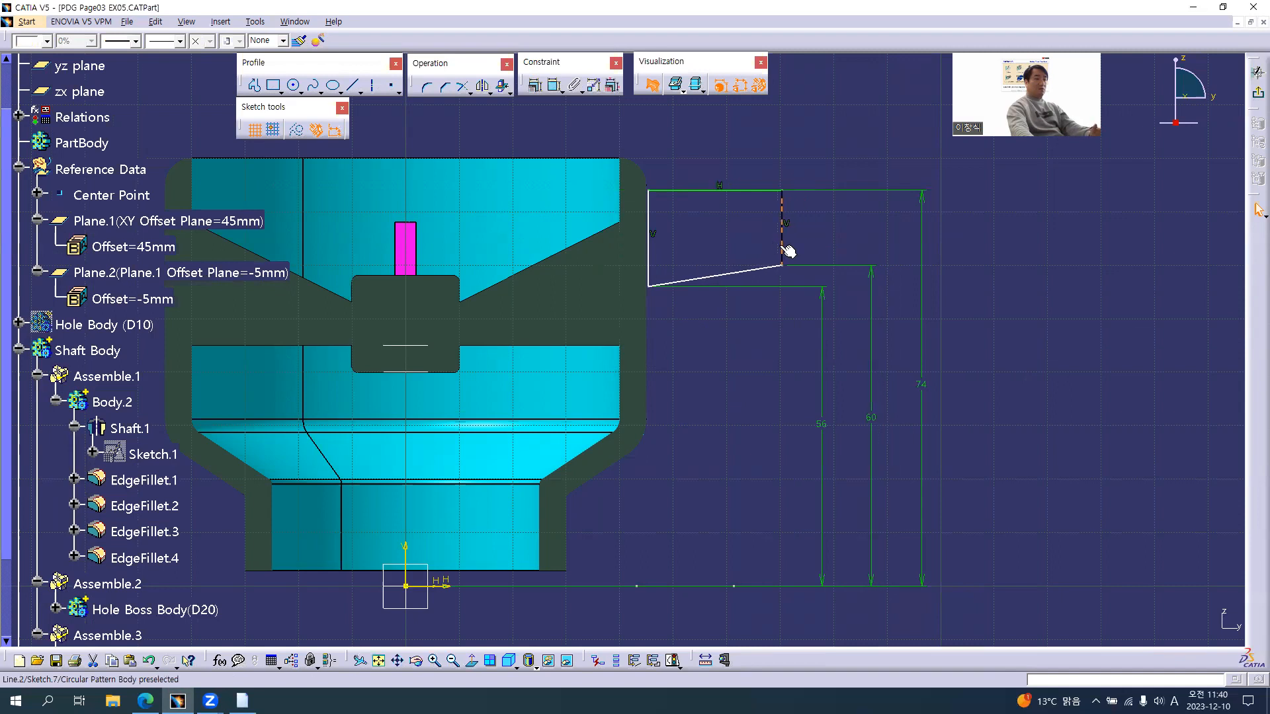
{"action": "left_click_drag", "start_coordinate": [646, 228], "coordinate": [647, 239]}
{"action": "left_click", "coordinate": [682, 362]}
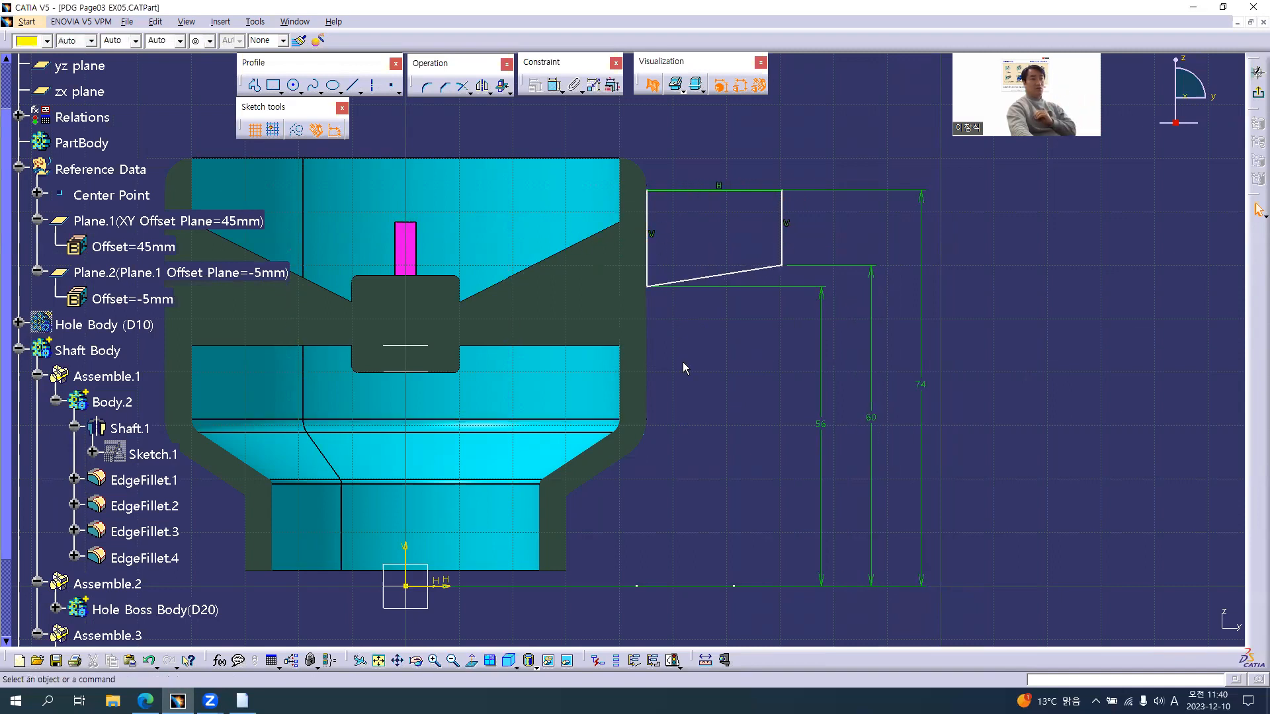
Step: Dimension the horizontal distance from the vertical axis to the lug profile's inner edge
{"action": "middle_click_drag", "start_coordinate": [659, 249], "coordinate": [703, 255]}
{"action": "left_click", "coordinate": [555, 85]}
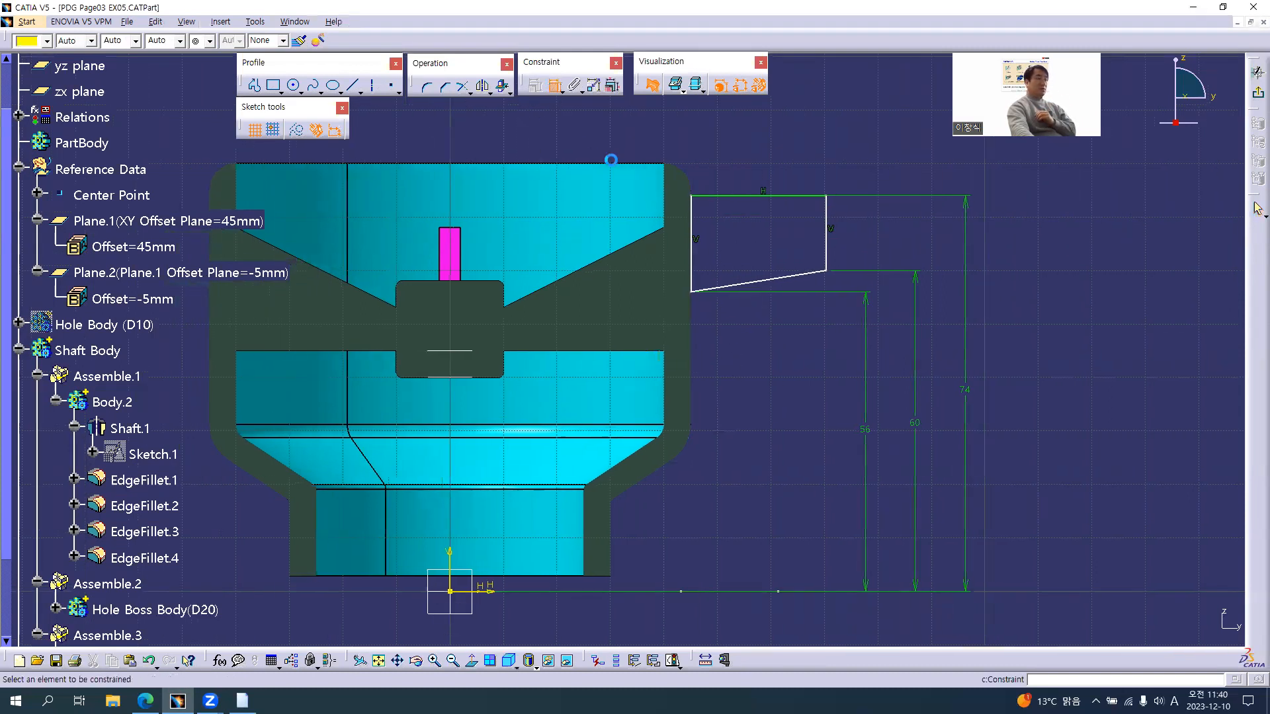
{"action": "left_click", "coordinate": [692, 250]}
{"action": "left_click", "coordinate": [453, 559]}
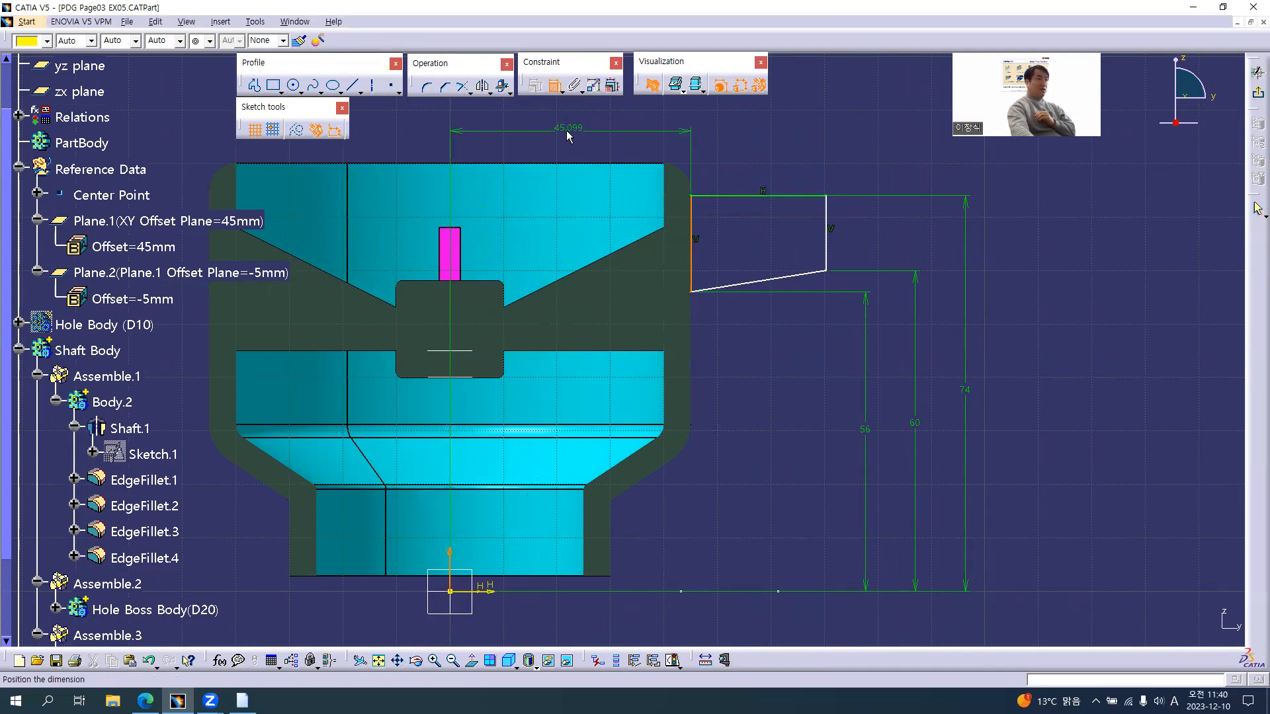
{"action": "left_click", "coordinate": [566, 114]}
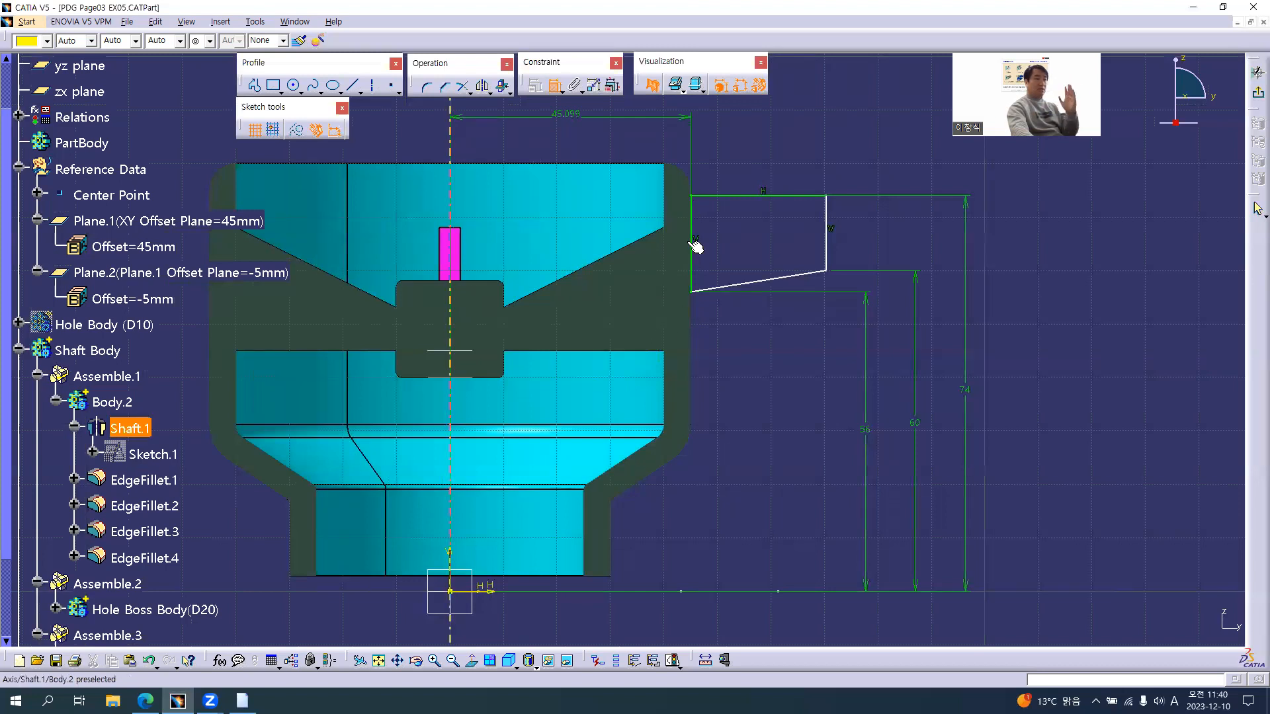
{"action": "middle_click_drag", "start_coordinate": [729, 244], "coordinate": [752, 284]}
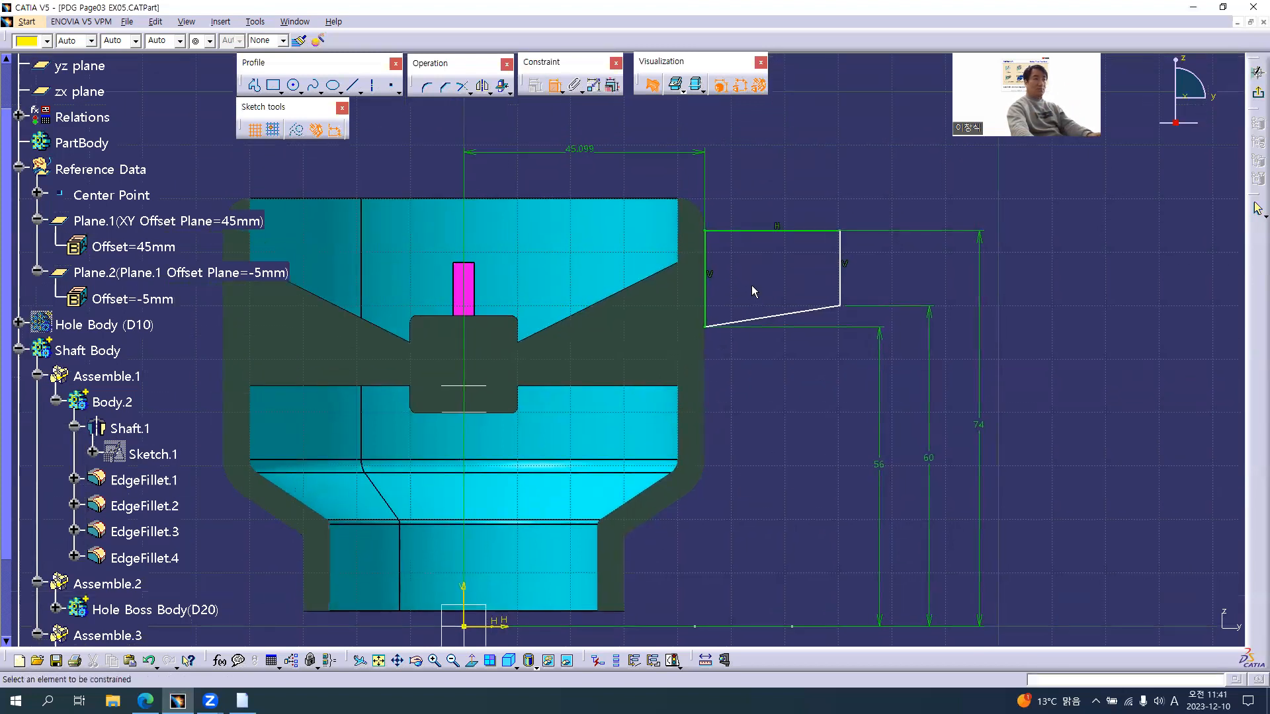
Step: Switch to the Solid EX21 drawing in the browser and examine the lug's outer reach in the front and top views
{"action": "key", "text": "alt+Tab"}
{"action": "scroll", "coordinate": [756, 324], "scroll_direction": "down", "scroll_amount": 3, "text": "ctrl"}
{"action": "scroll", "coordinate": [756, 324], "scroll_direction": "up", "scroll_amount": 5}
{"action": "scroll", "coordinate": [756, 324], "scroll_direction": "down", "scroll_amount": 5}
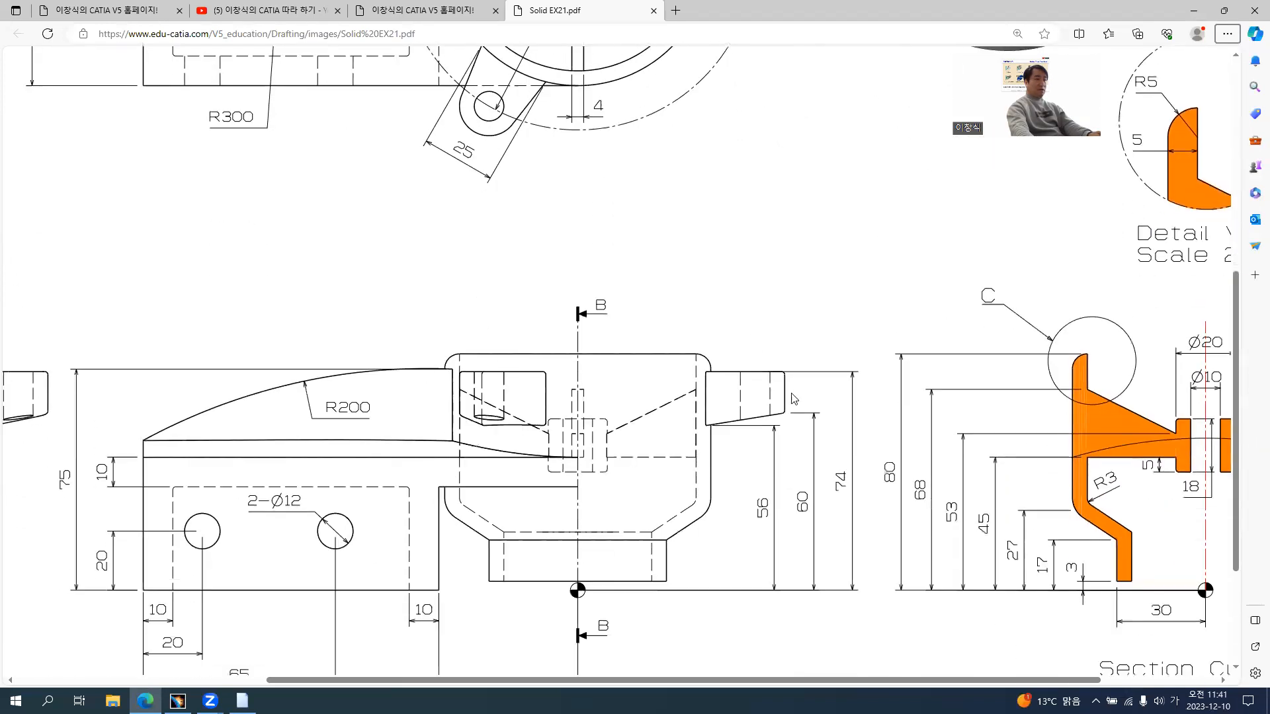
{"action": "scroll", "coordinate": [793, 398], "scroll_direction": "up", "scroll_amount": 5, "text": "ctrl"}
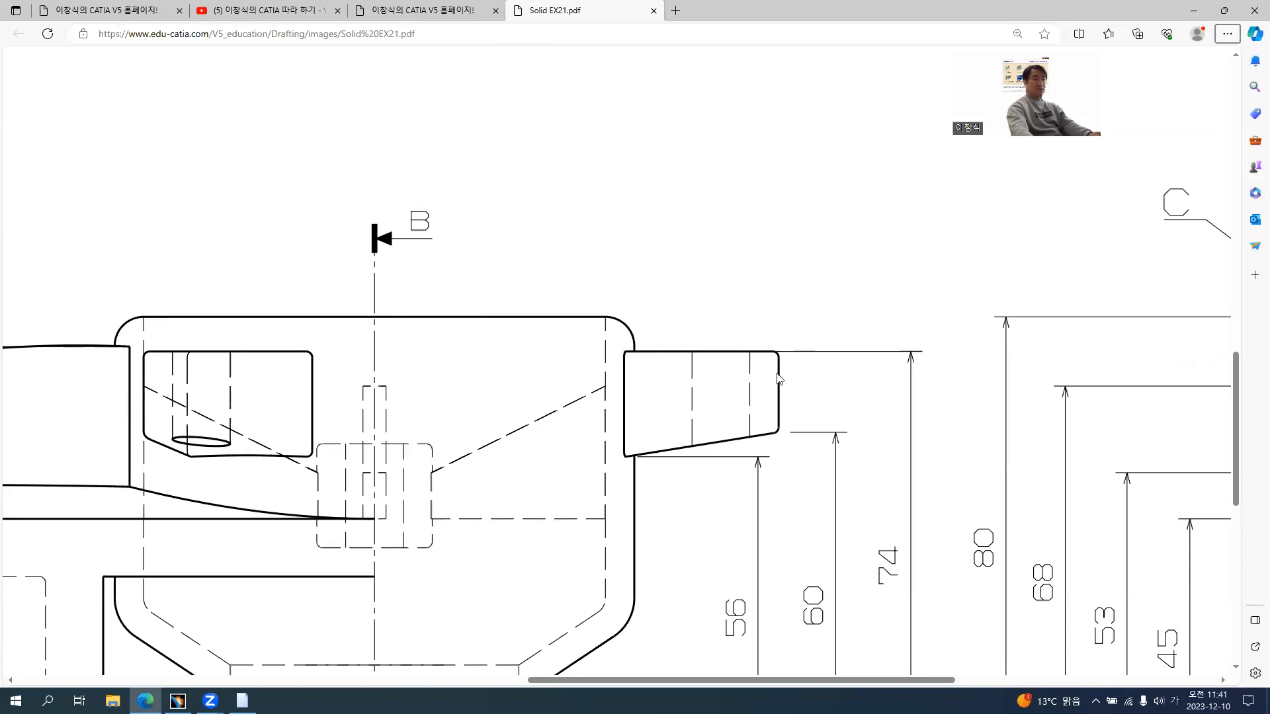
{"action": "scroll", "coordinate": [778, 379], "scroll_direction": "down", "scroll_amount": 2, "text": "ctrl"}
{"action": "scroll", "coordinate": [740, 357], "scroll_direction": "up", "scroll_amount": 10}
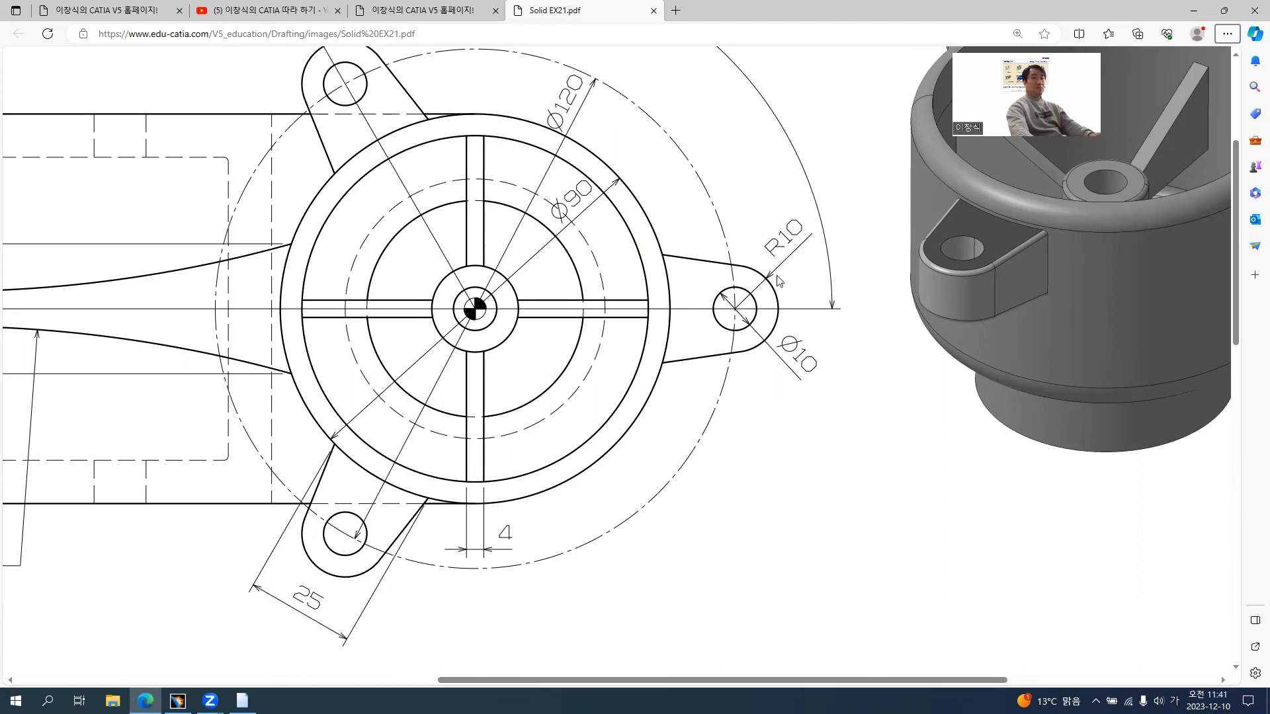
{"action": "scroll", "coordinate": [758, 440], "scroll_direction": "down", "scroll_amount": 9}
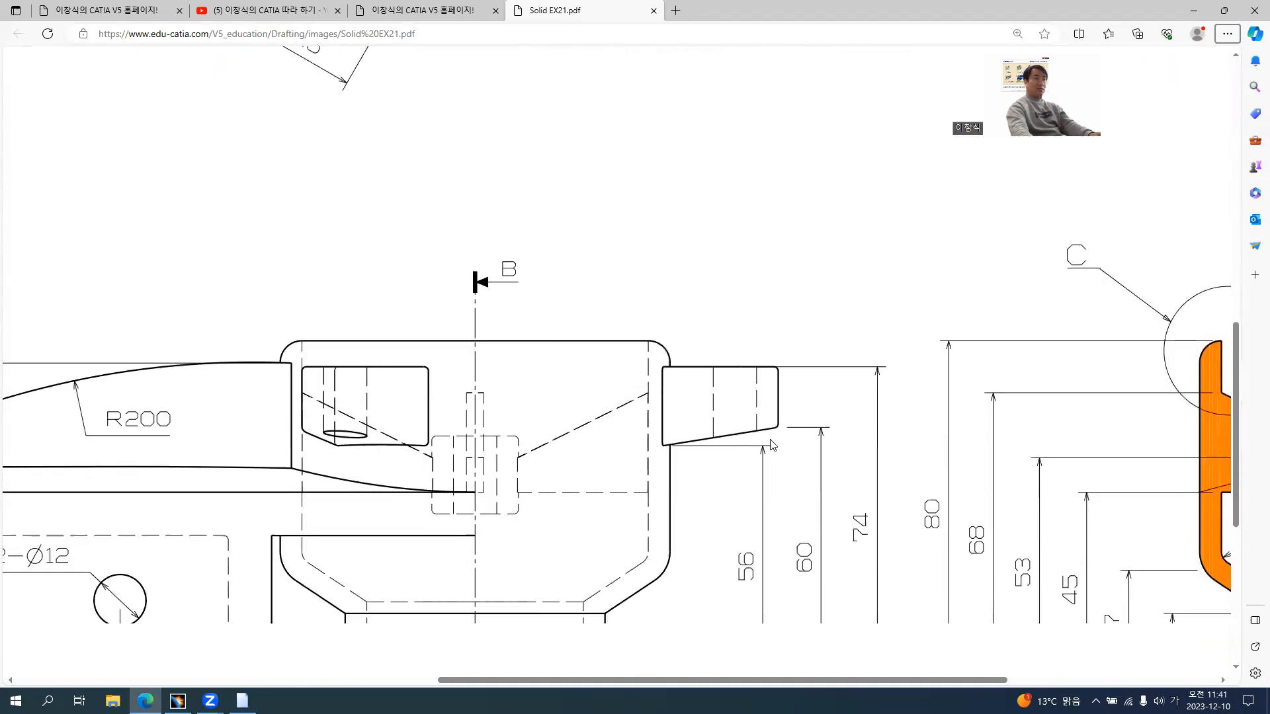
Step: Return to CATIA and dimension the horizontal distance from the vertical axis to the lug profile's outer edge
{"action": "key", "text": "alt+Tab"}
{"action": "left_click", "coordinate": [840, 267]}
{"action": "left_click", "coordinate": [464, 594]}
{"action": "scroll", "coordinate": [596, 218], "scroll_direction": "up", "scroll_amount": 3}
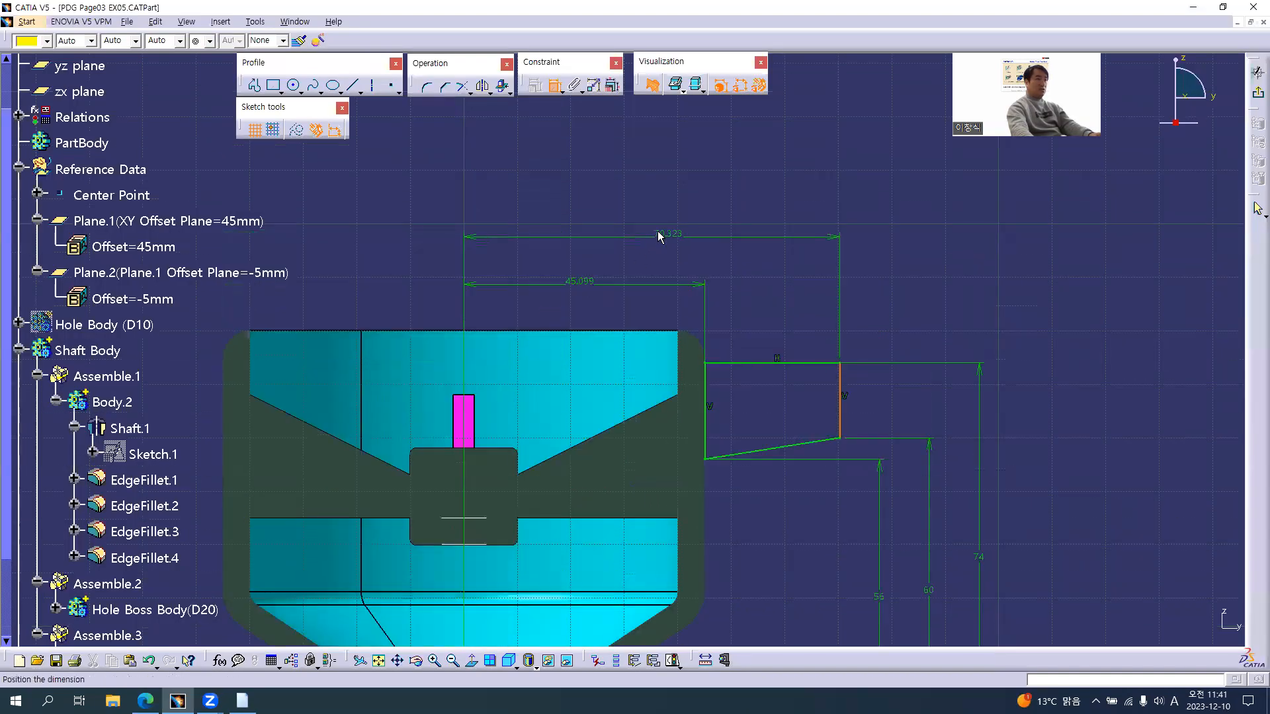
{"action": "left_click", "coordinate": [654, 228]}
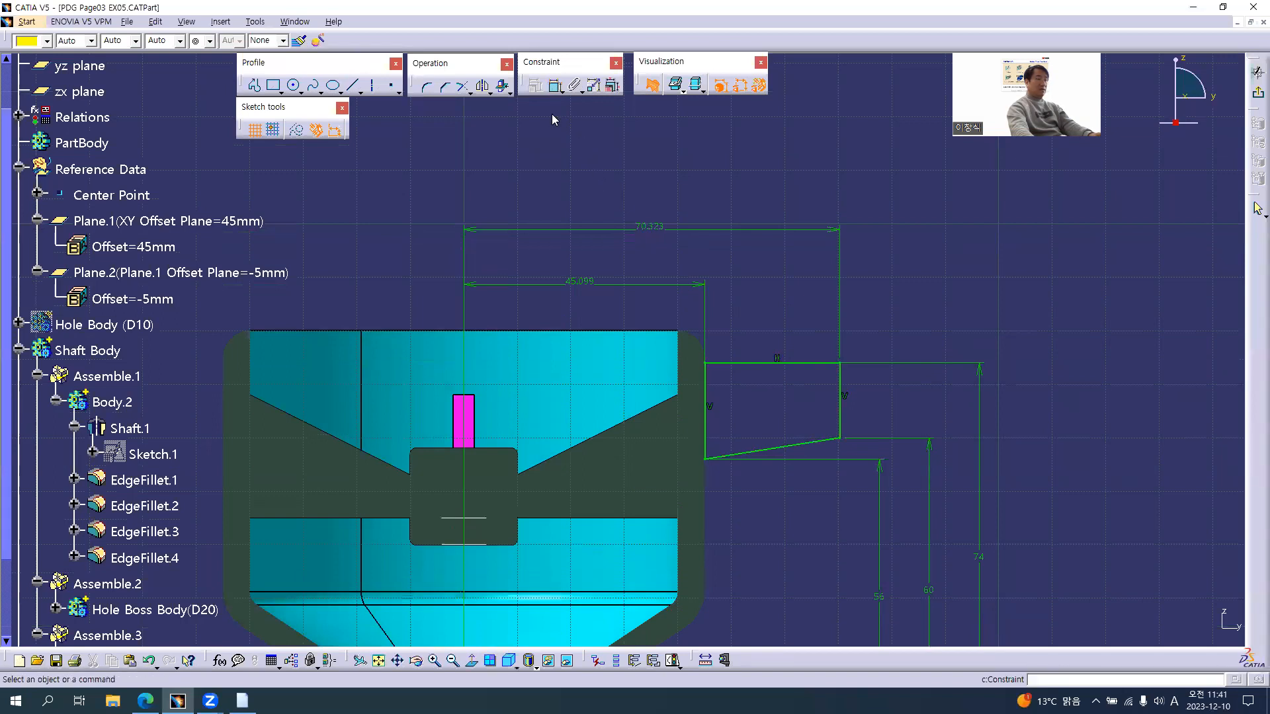
Step: Link the inner edge's distance from the vertical axis to the renamed parameter Main Diameter(D90) with a formula
{"action": "right_click", "coordinate": [580, 282]}
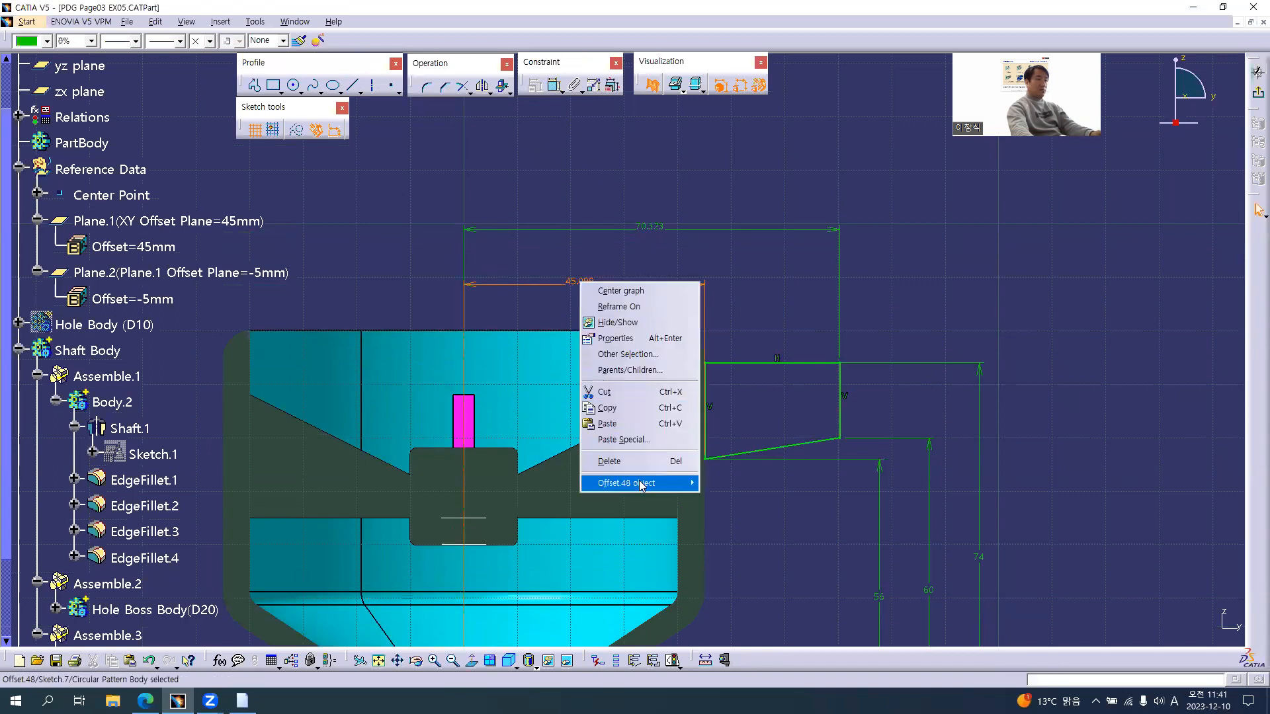
{"action": "mouse_move", "coordinate": [635, 483]}
{"action": "left_click", "coordinate": [734, 499]}
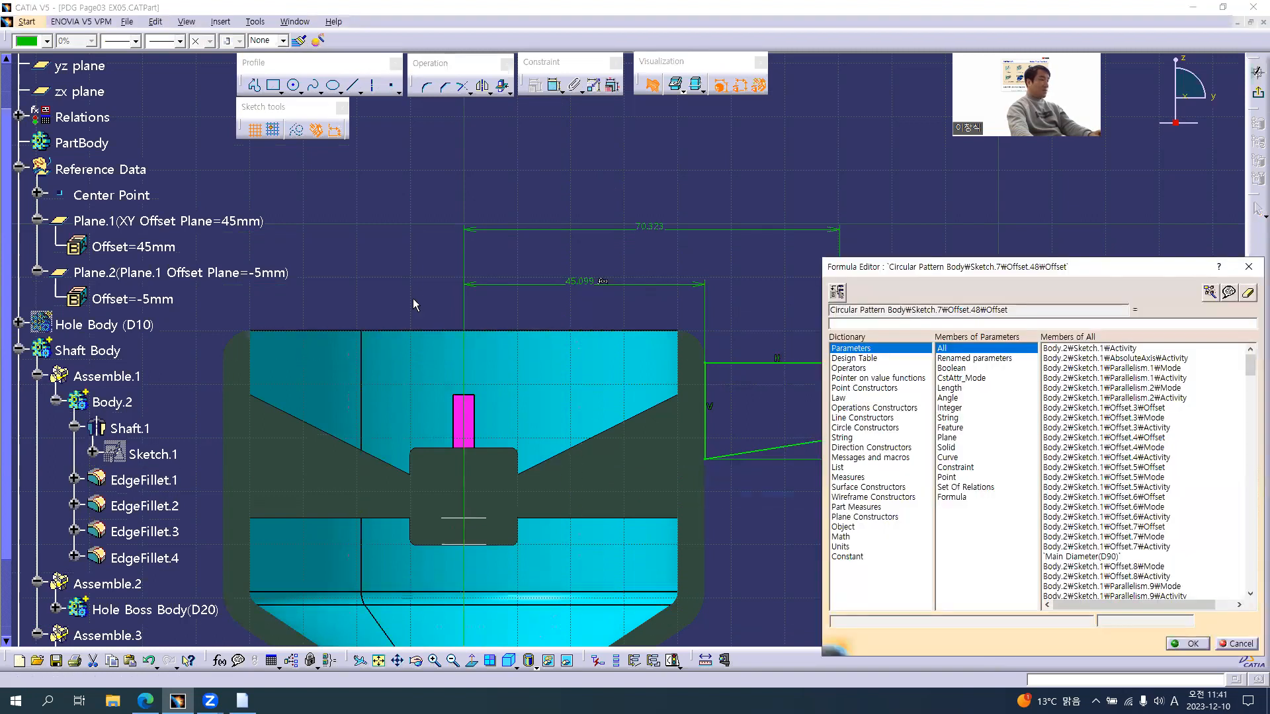
{"action": "left_click", "coordinate": [978, 361]}
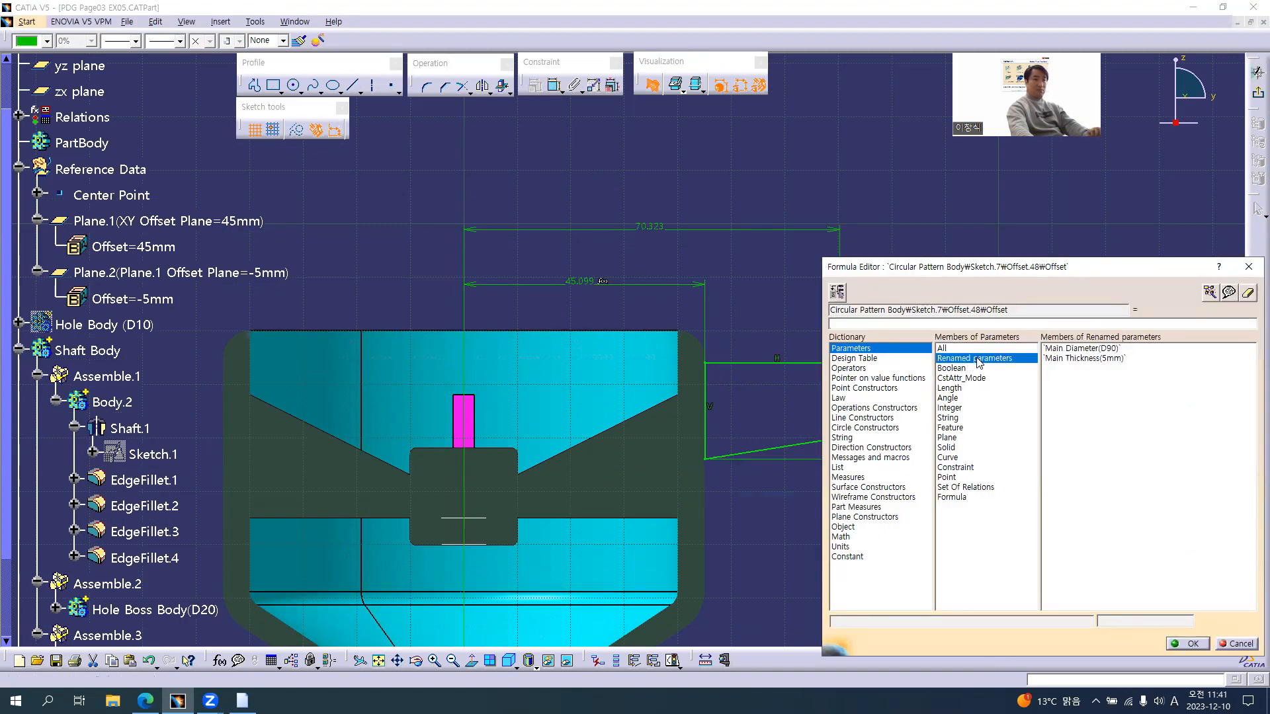
{"action": "double_click", "coordinate": [1077, 349]}
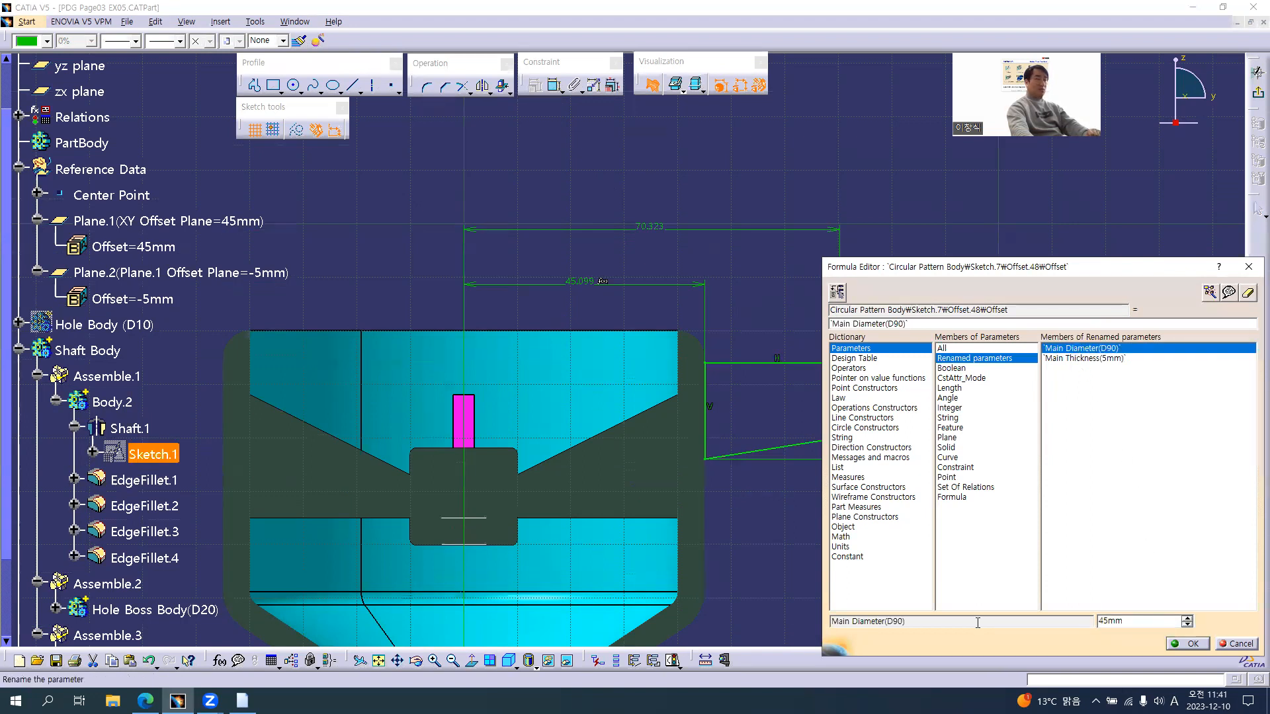
{"action": "left_click", "coordinate": [1188, 643]}
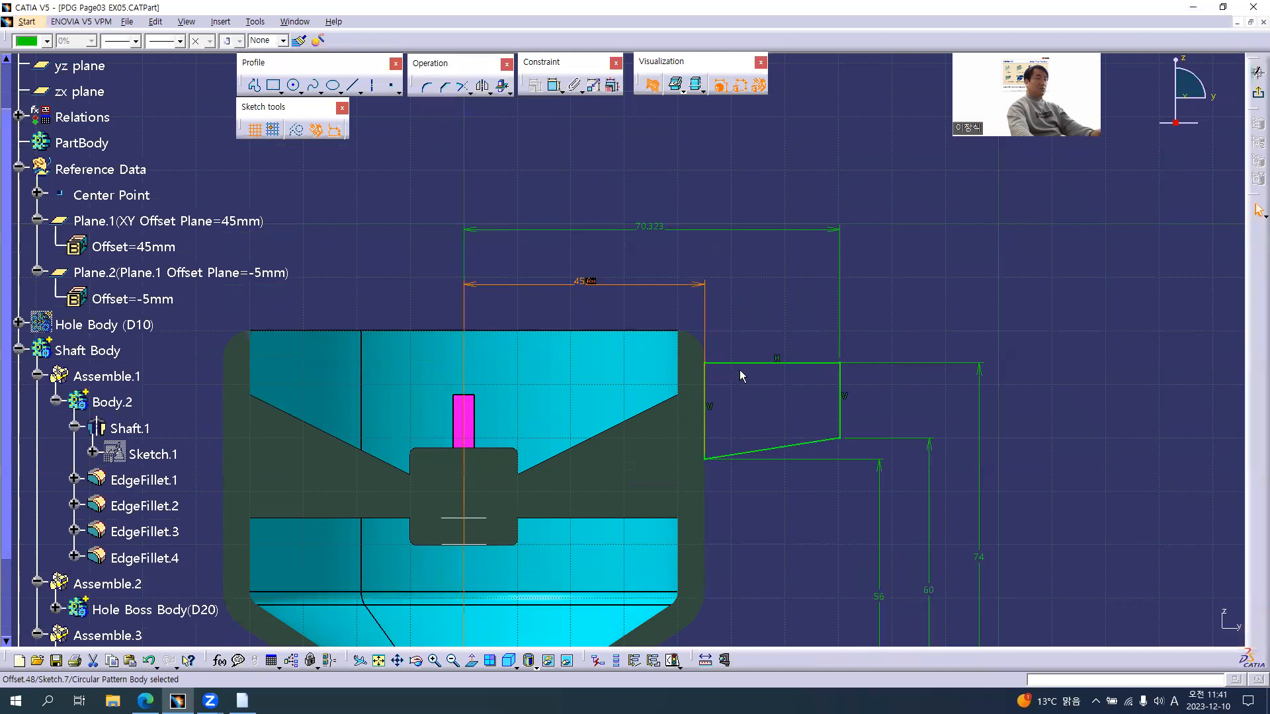
Step: Start a formula for the outer edge's distance from the vertical axis, inserting the D120 circle's radius parameter from Sketch.5 as its first term
{"action": "right_click", "coordinate": [649, 225]}
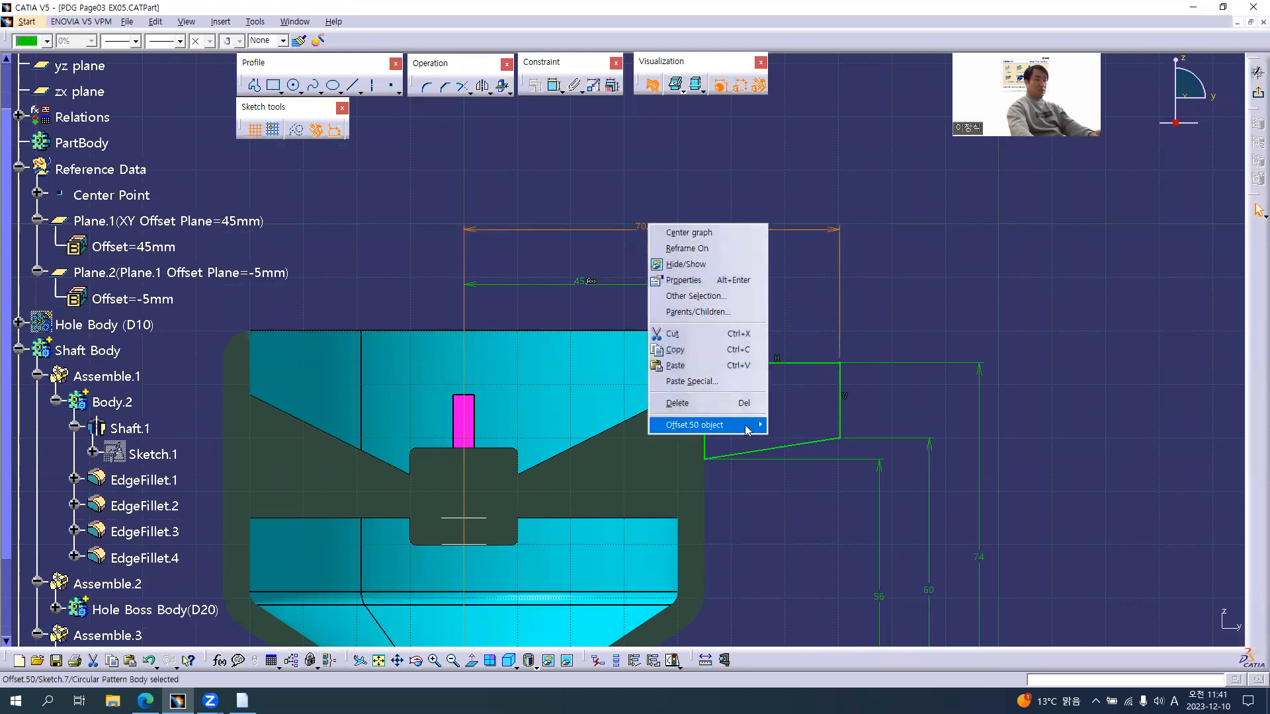
{"action": "mouse_move", "coordinate": [747, 426]}
{"action": "left_click", "coordinate": [807, 440]}
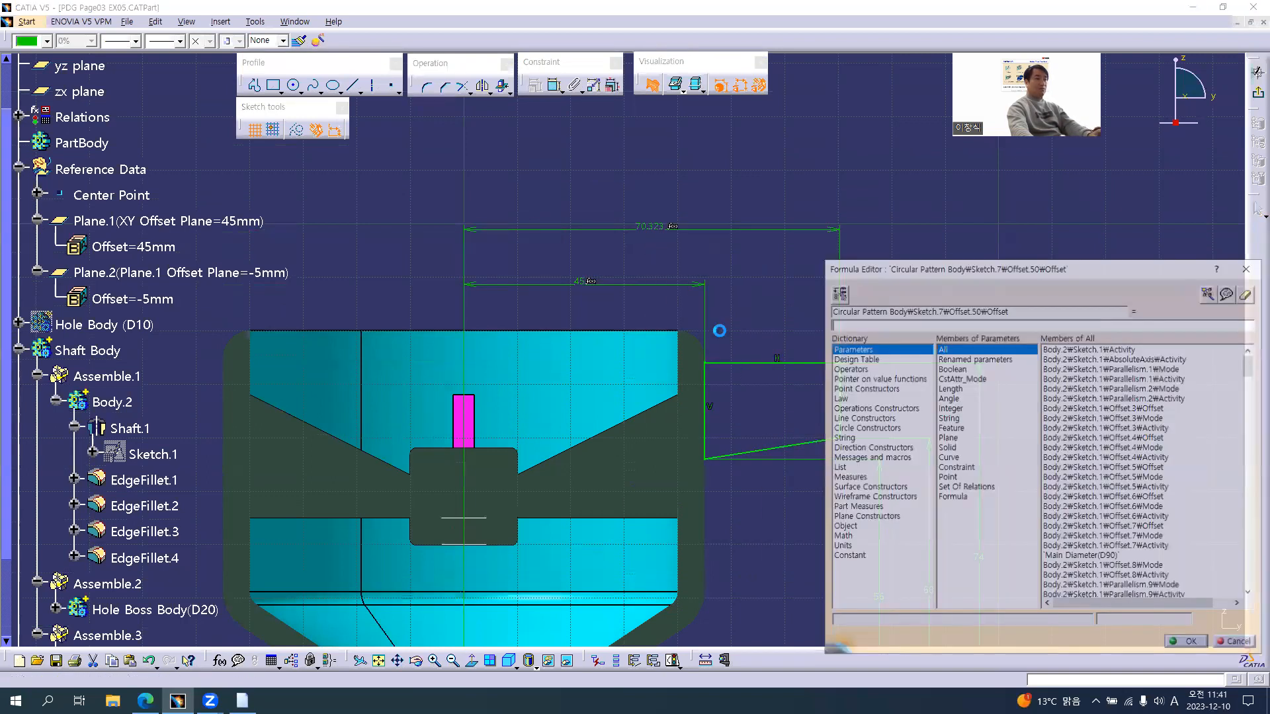
{"action": "mouse_move", "coordinate": [595, 309]}
{"action": "middle_mouse_down"}
{"action": "mouse_move", "coordinate": [547, 196]}
{"action": "mouse_move", "coordinate": [547, 252]}
{"action": "middle_mouse_up"}
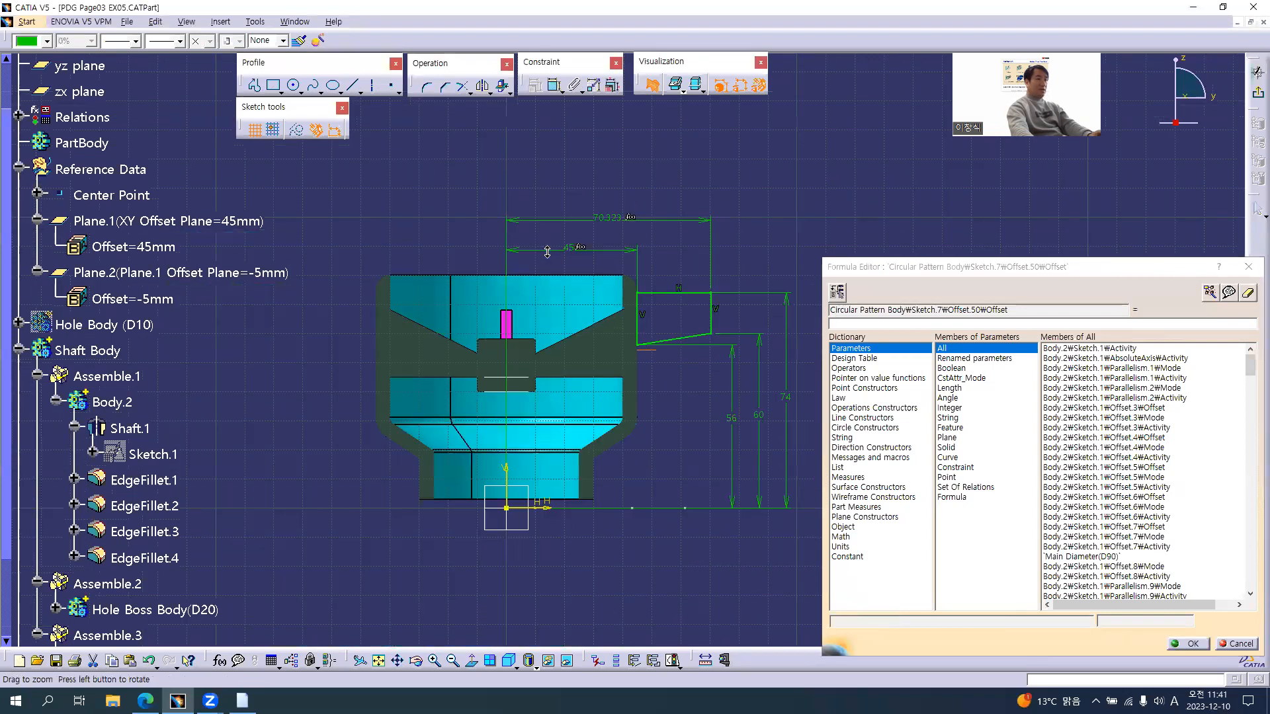
{"action": "middle_click_drag", "start_coordinate": [565, 331], "coordinate": [582, 368]}
{"action": "middle_click_drag", "start_coordinate": [667, 403], "coordinate": [671, 461]}
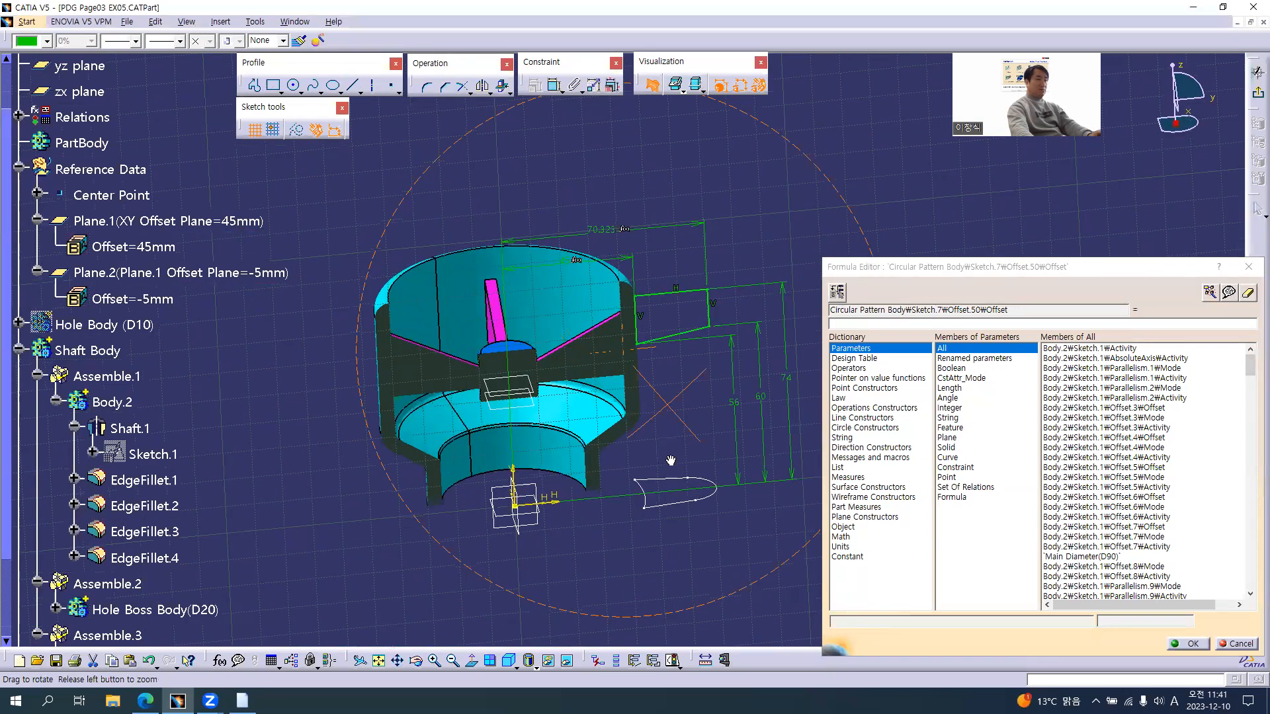
{"action": "middle_click_drag", "start_coordinate": [671, 415], "coordinate": [643, 367]}
{"action": "middle_click_drag", "start_coordinate": [694, 510], "coordinate": [655, 401]}
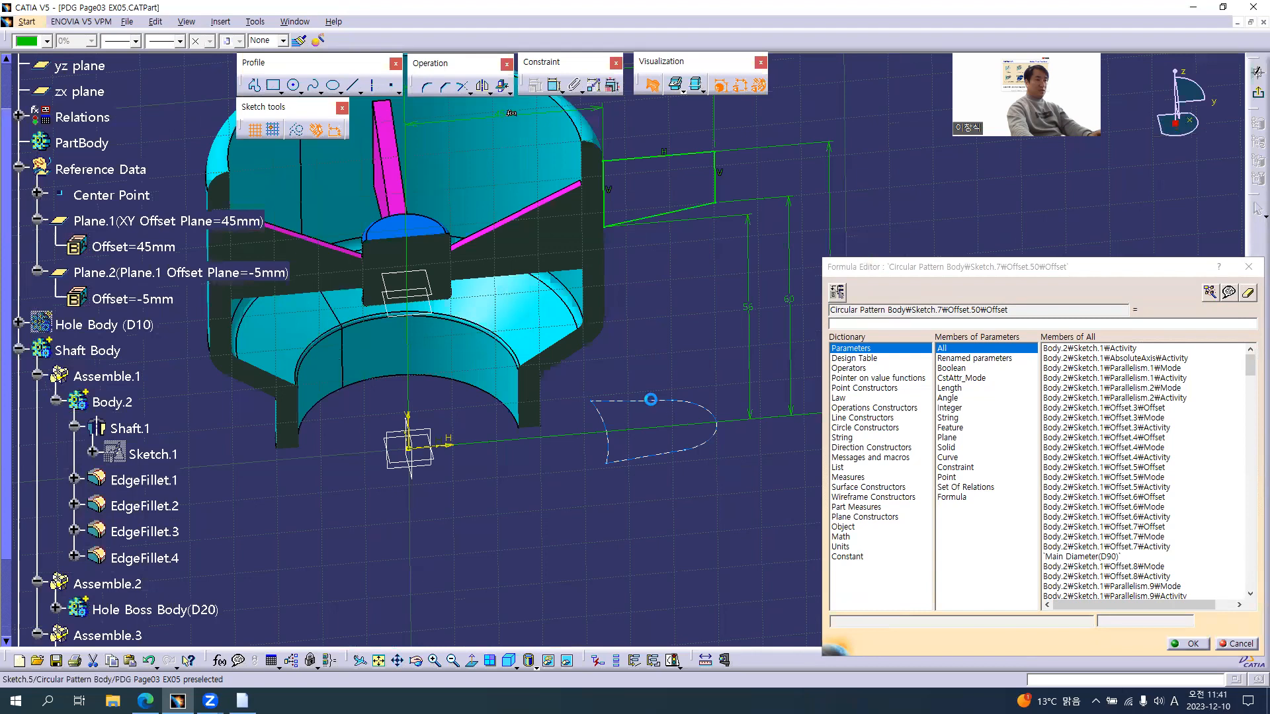
{"action": "left_click", "coordinate": [650, 399]}
{"action": "mouse_move", "coordinate": [656, 466]}
{"action": "middle_mouse_down"}
{"action": "mouse_move", "coordinate": [630, 501]}
{"action": "mouse_move", "coordinate": [508, 478]}
{"action": "middle_mouse_up"}
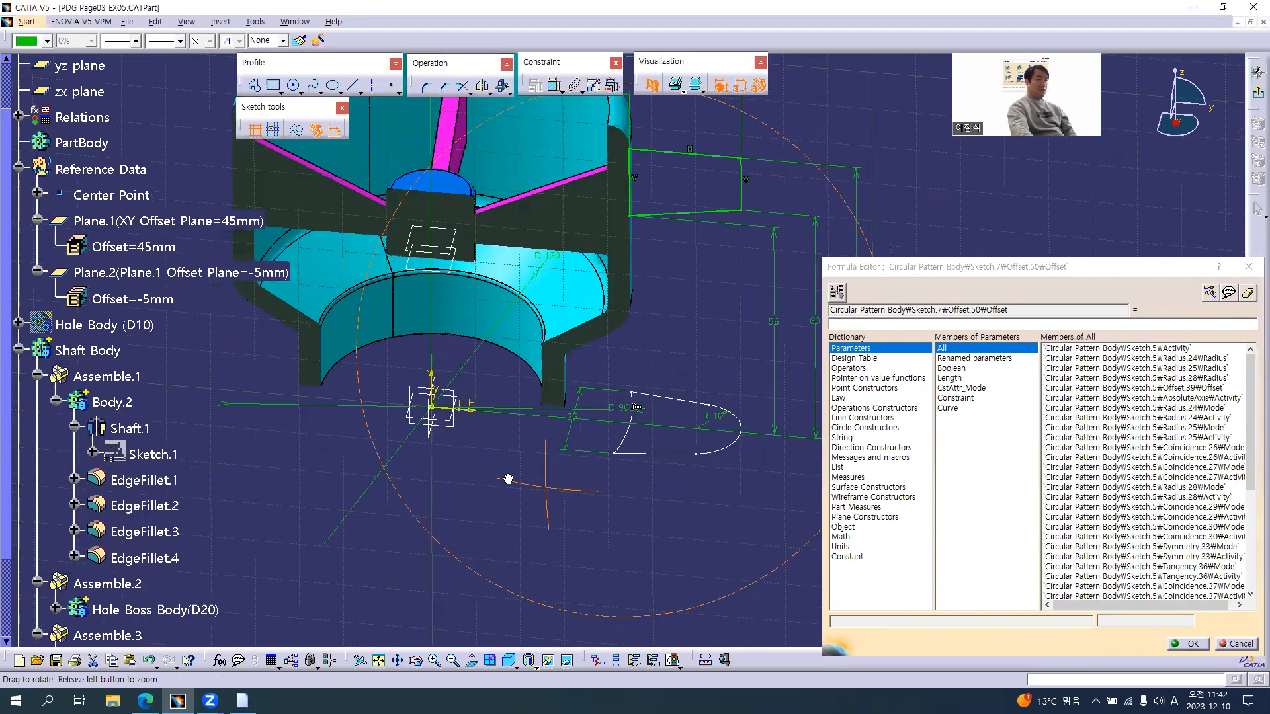
{"action": "middle_click_drag", "start_coordinate": [440, 453], "coordinate": [431, 450]}
{"action": "middle_click_drag", "start_coordinate": [731, 276], "coordinate": [749, 277]}
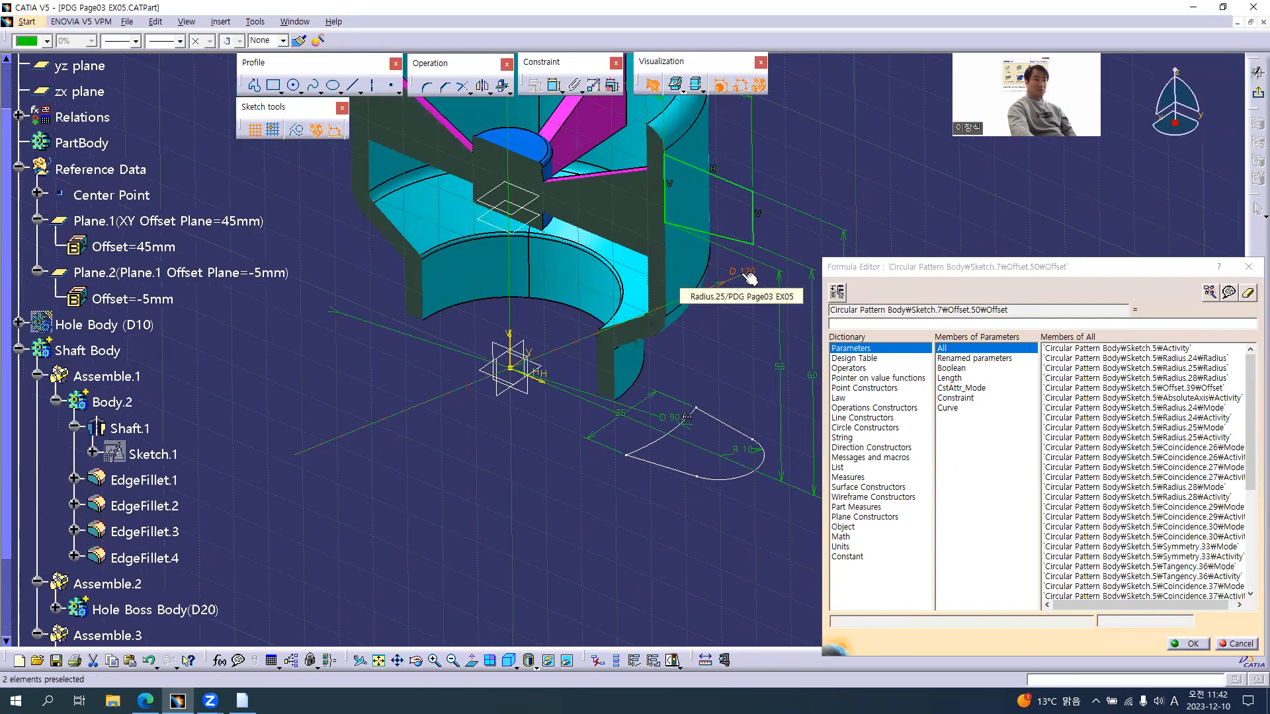
{"action": "left_click", "coordinate": [749, 278]}
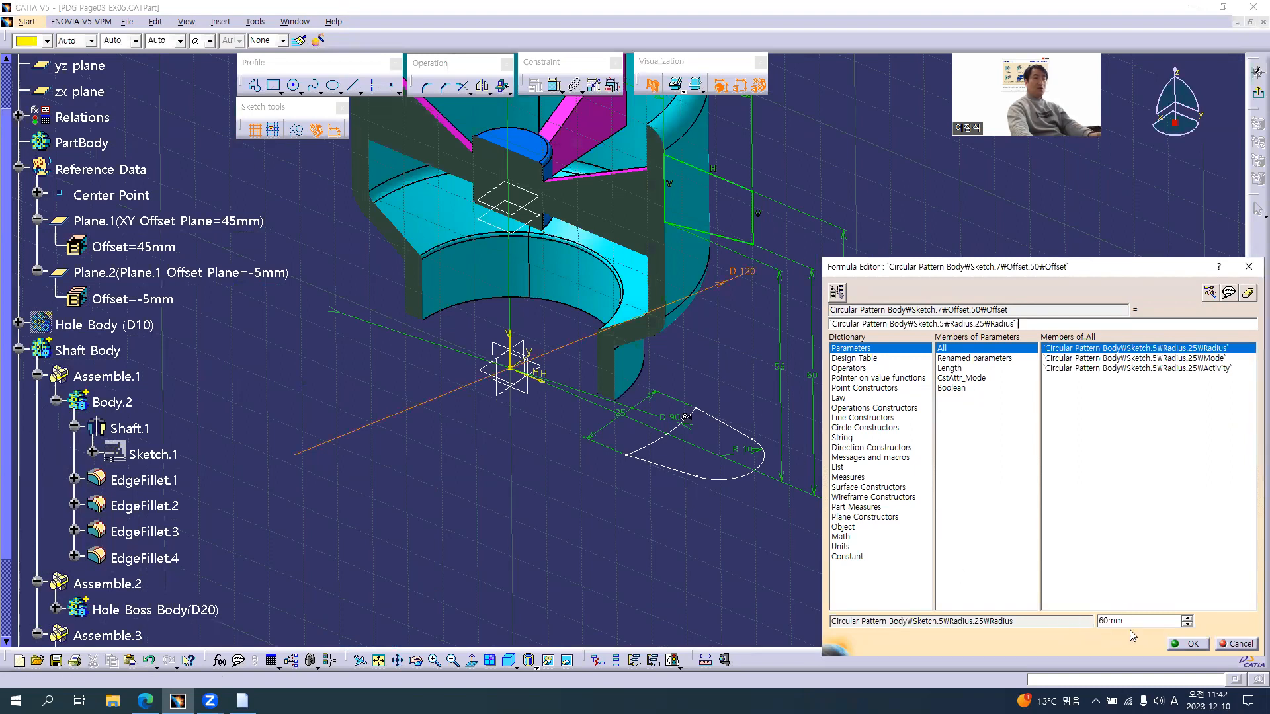
Step: Switch to the Solid EX21 drawing in the browser and examine the lug's end radius and pitch circle in the top view
{"action": "key", "text": "alt+Tab"}
{"action": "scroll", "coordinate": [537, 237], "scroll_direction": "up", "scroll_amount": 10}
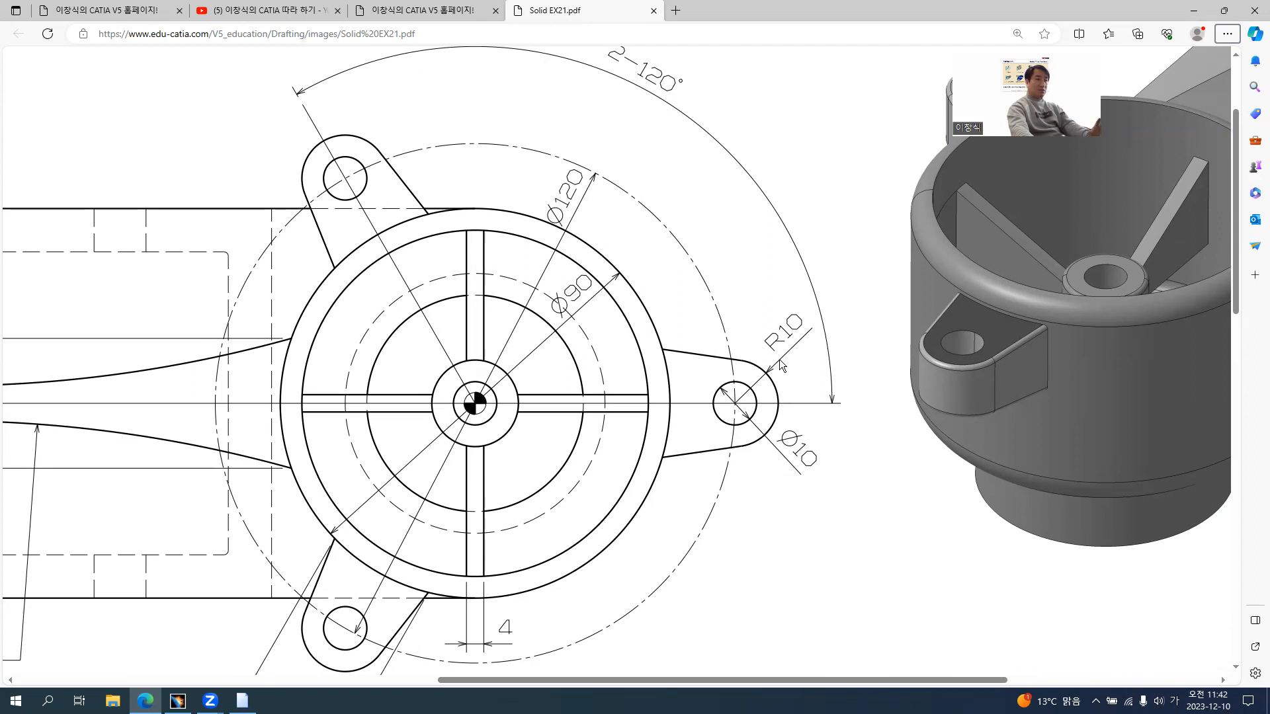
Step: Return to CATIA and complete the outer edge formula by adding the lug's R10 radius parameter to the D120 circle's radius
{"action": "key", "text": "alt+Tab"}
{"action": "mouse_move", "coordinate": [618, 369]}
{"action": "middle_mouse_down"}
{"action": "mouse_move", "coordinate": [677, 256]}
{"action": "mouse_move", "coordinate": [677, 227]}
{"action": "middle_mouse_up"}
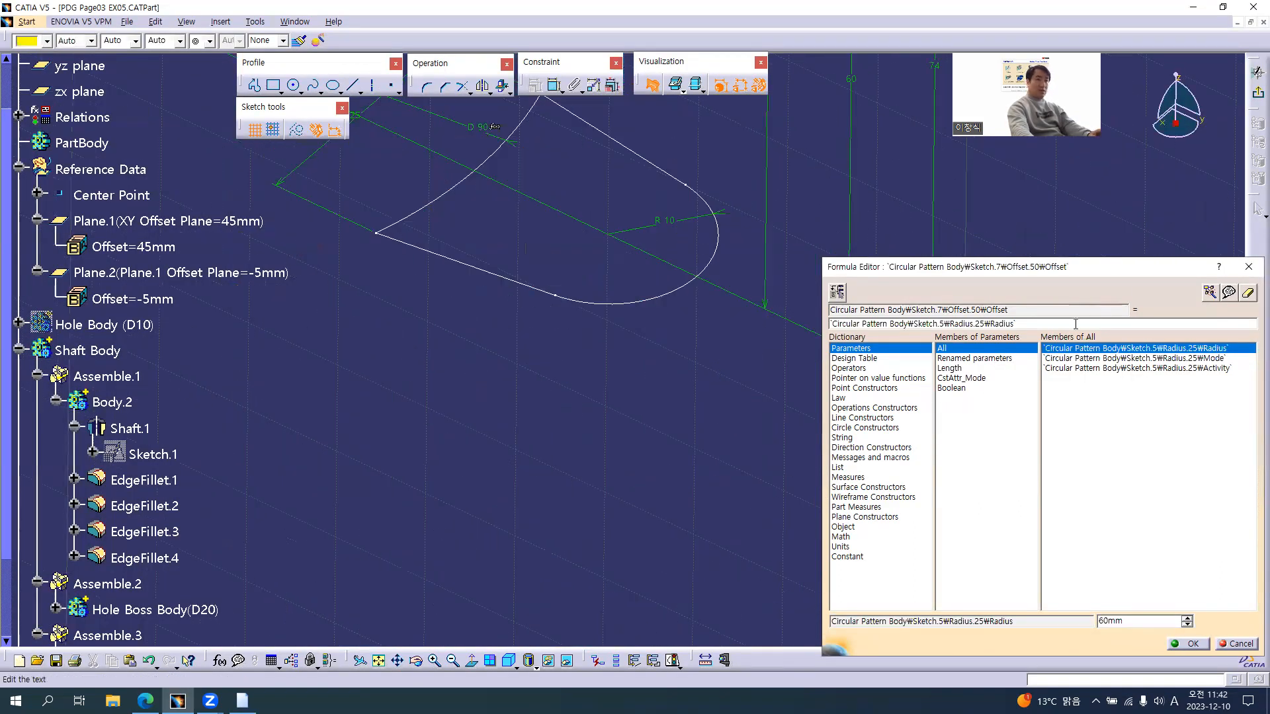
{"action": "left_click", "coordinate": [1099, 324]}
{"action": "type", "text": "+"}
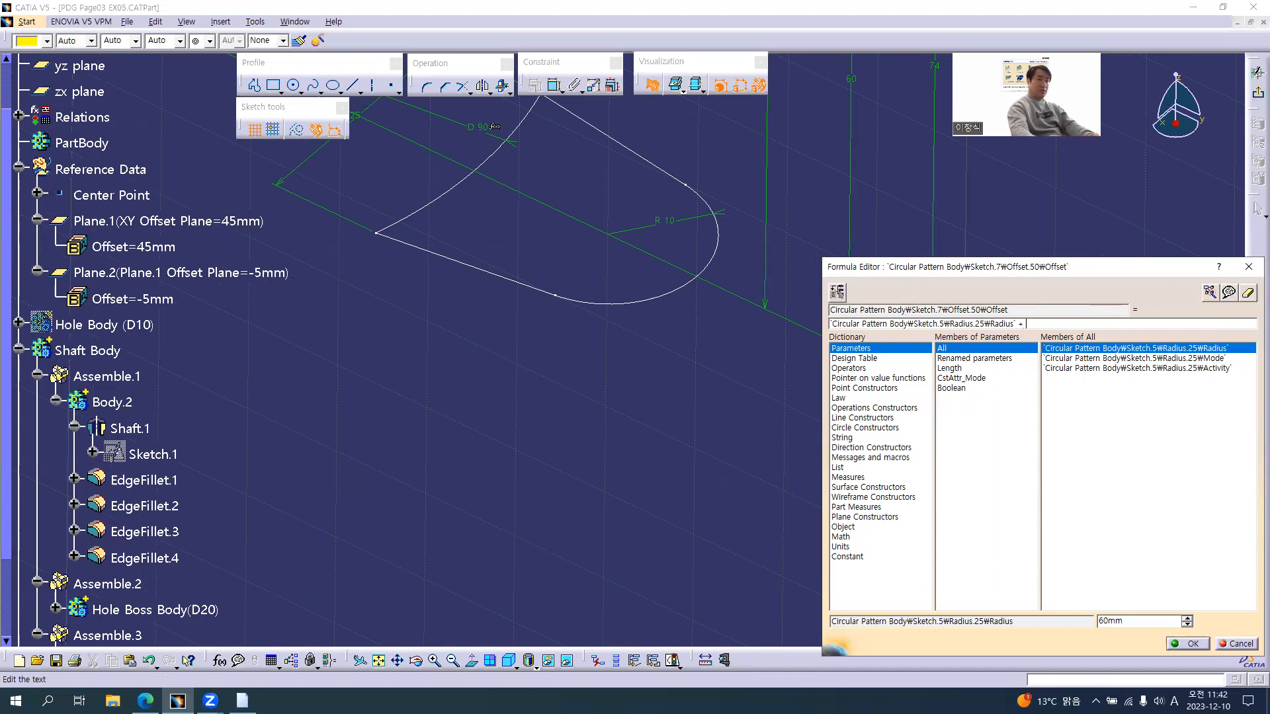
{"action": "left_click", "coordinate": [670, 228]}
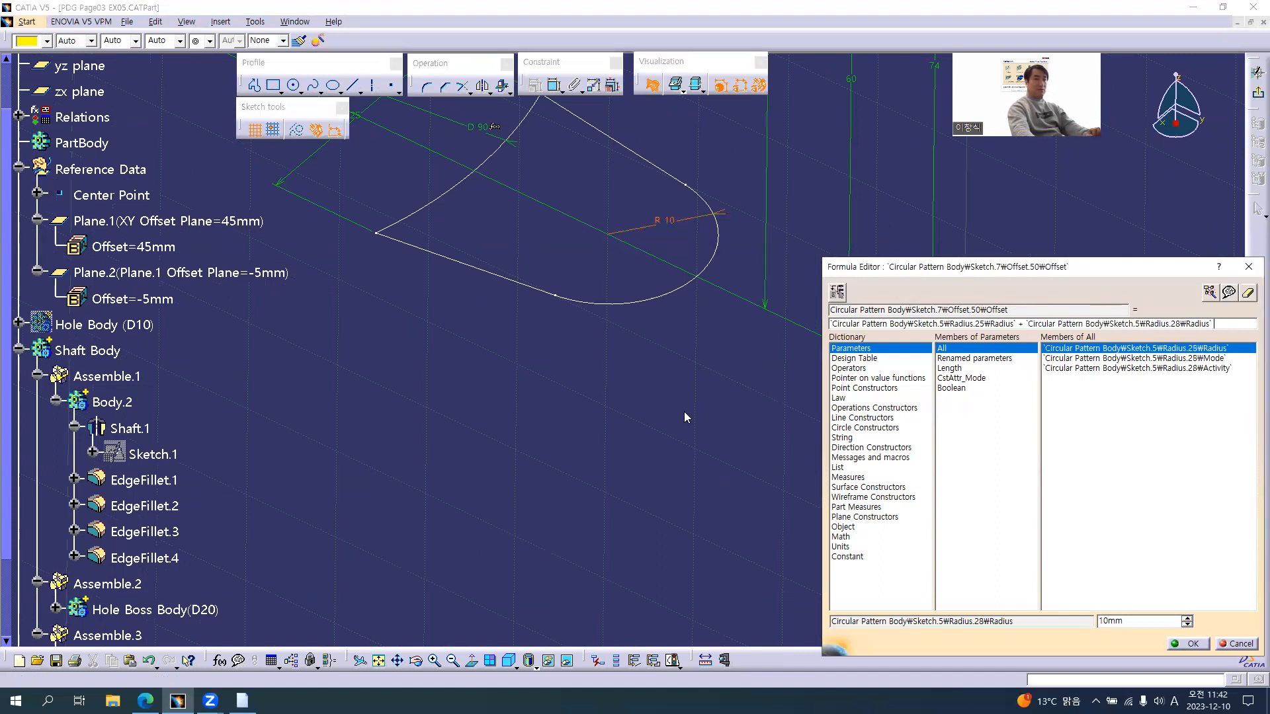
{"action": "left_click", "coordinate": [1187, 645]}
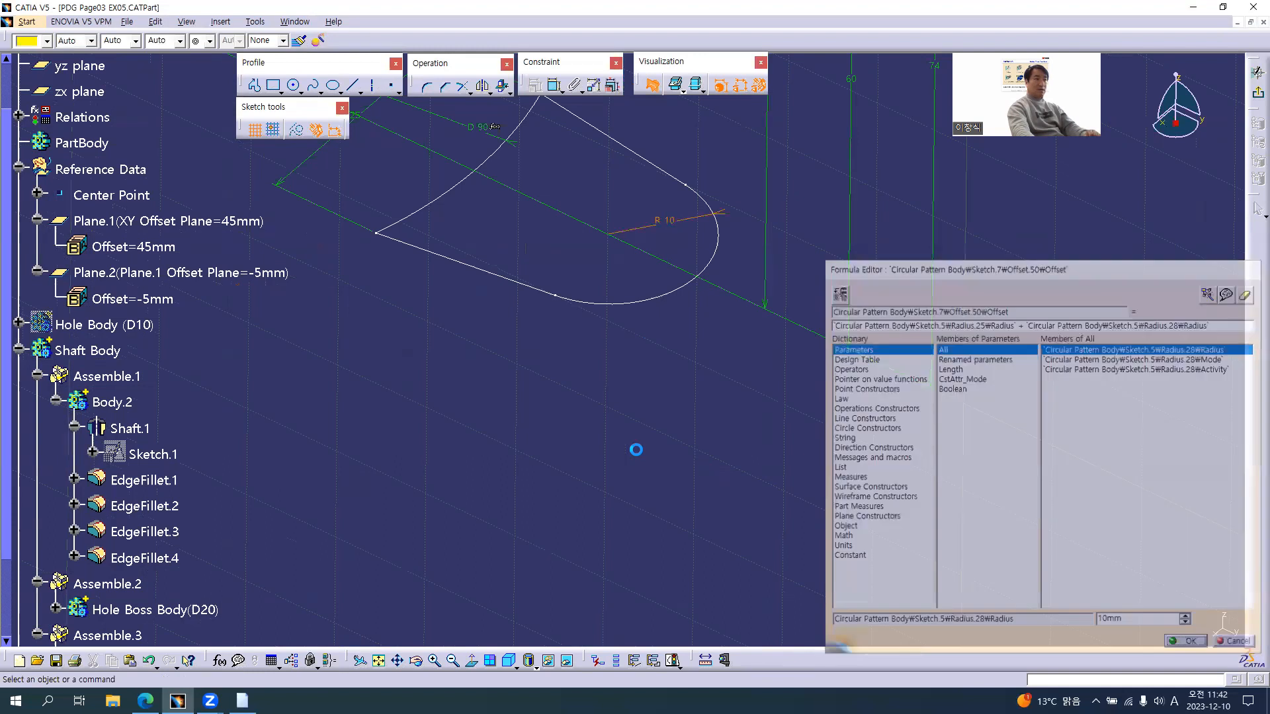
Step: Restore the view normal to the sketch plane and adjust the placement of the outer edge's horizontal distance dimension
{"action": "middle_click_drag", "start_coordinate": [552, 355], "coordinate": [585, 485]}
{"action": "key", "text": "alt+n"}
{"action": "mouse_move", "coordinate": [540, 216]}
{"action": "middle_mouse_down"}
{"action": "mouse_move", "coordinate": [699, 383]}
{"action": "mouse_move", "coordinate": [703, 409]}
{"action": "mouse_move", "coordinate": [650, 173]}
{"action": "middle_mouse_up"}
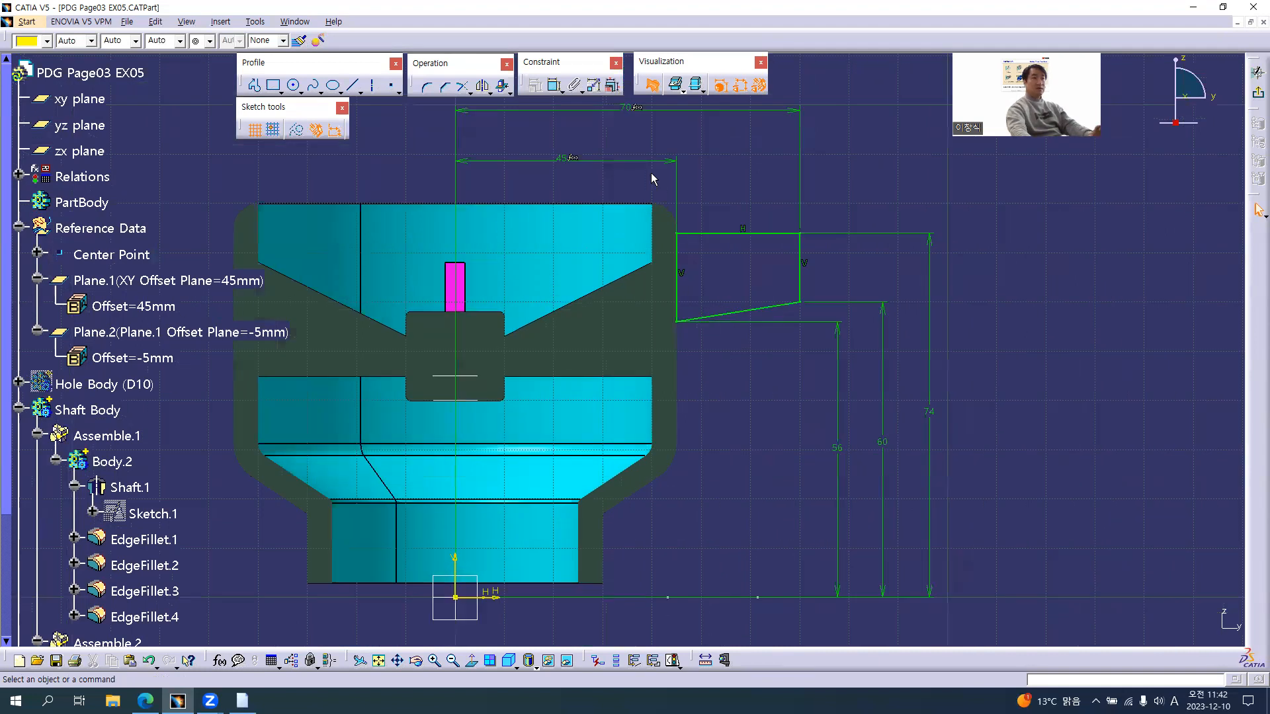
{"action": "left_click", "coordinate": [659, 110]}
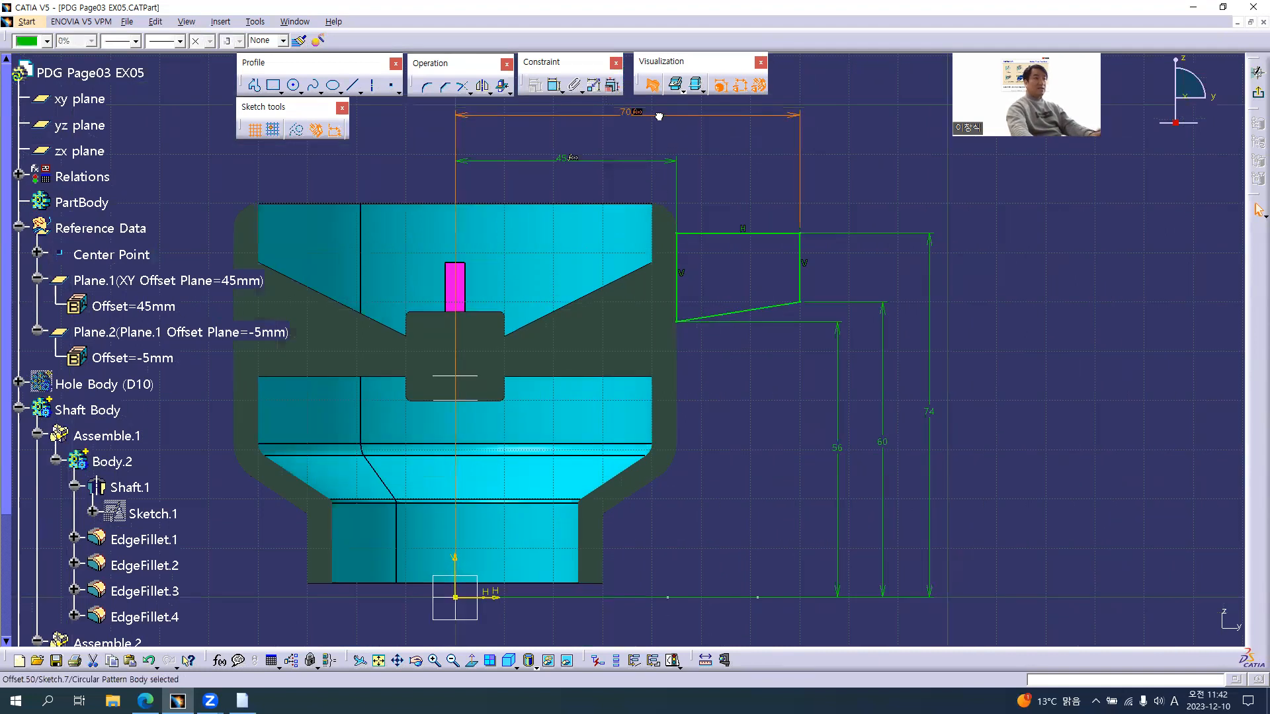
{"action": "left_click_drag", "start_coordinate": [659, 110], "coordinate": [660, 119]}
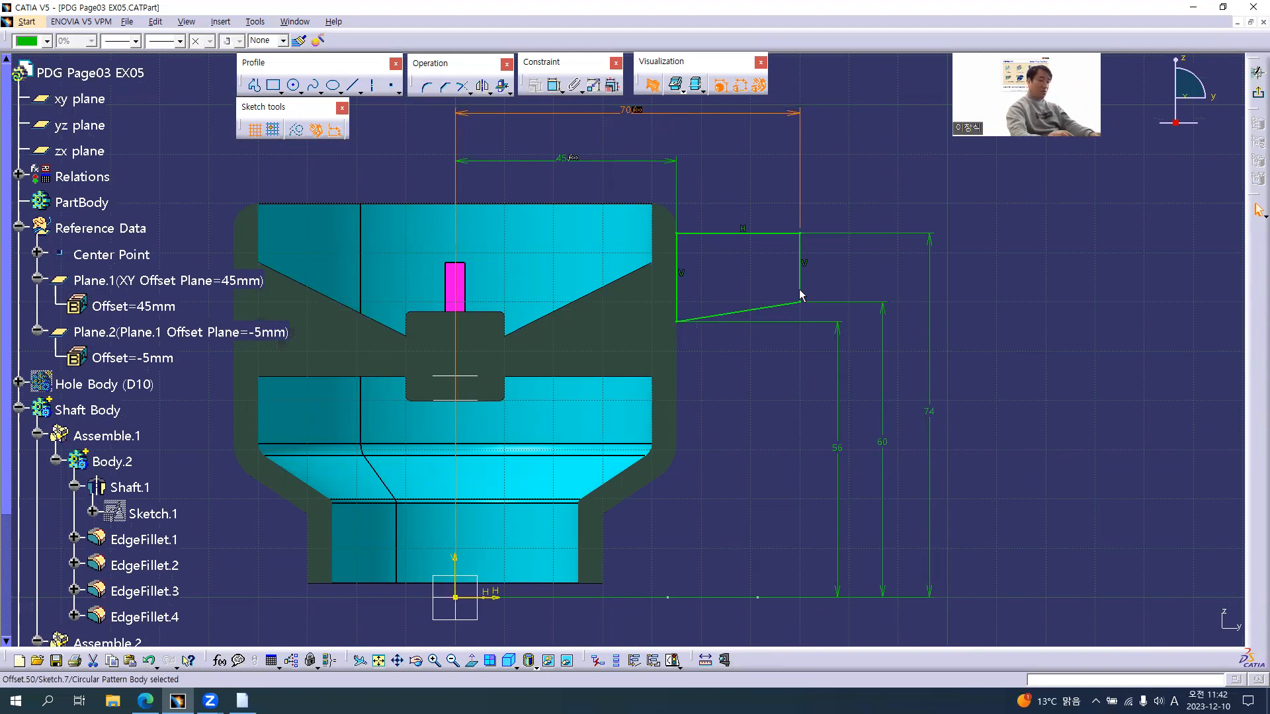
{"action": "left_click", "coordinate": [741, 399]}
Step: Exit the lug's side profile sketch and collapse the Body.2 branch in the specification tree
{"action": "left_click", "coordinate": [1258, 71]}
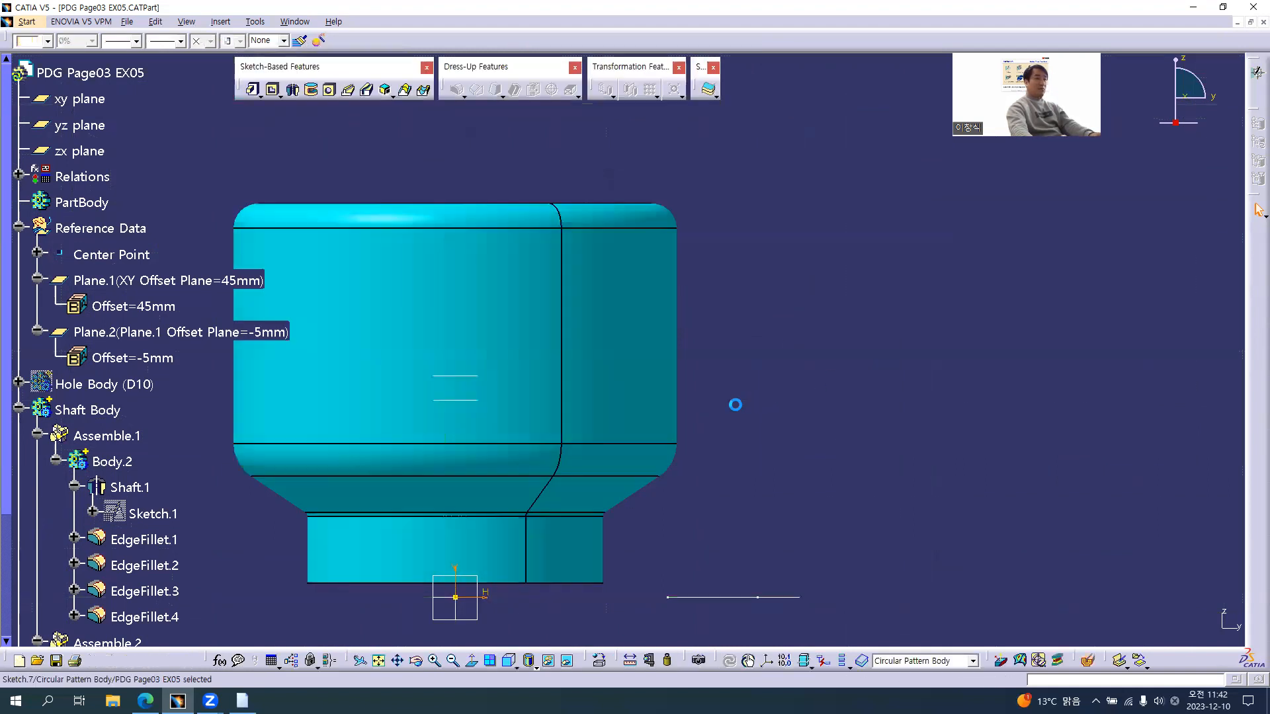
{"action": "middle_click_drag", "start_coordinate": [655, 382], "coordinate": [648, 444]}
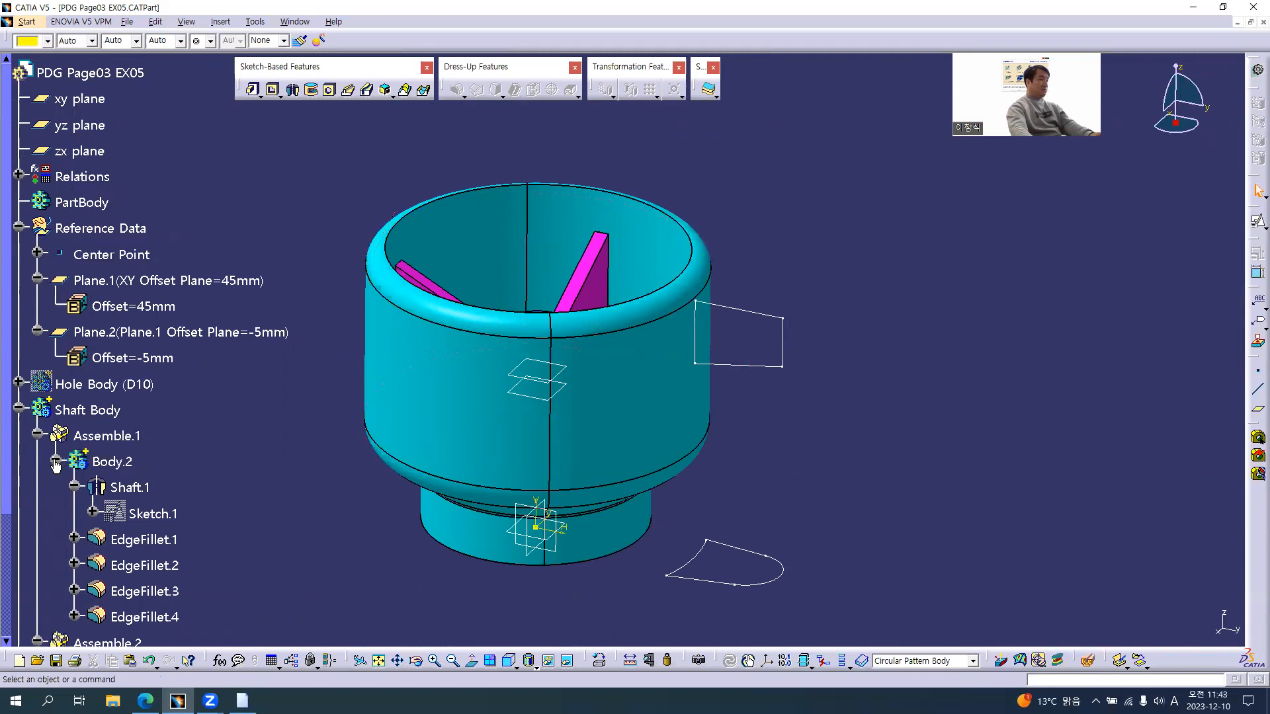
{"action": "left_click", "coordinate": [56, 463]}
{"action": "scroll", "coordinate": [294, 450], "scroll_direction": "down", "scroll_amount": 3}
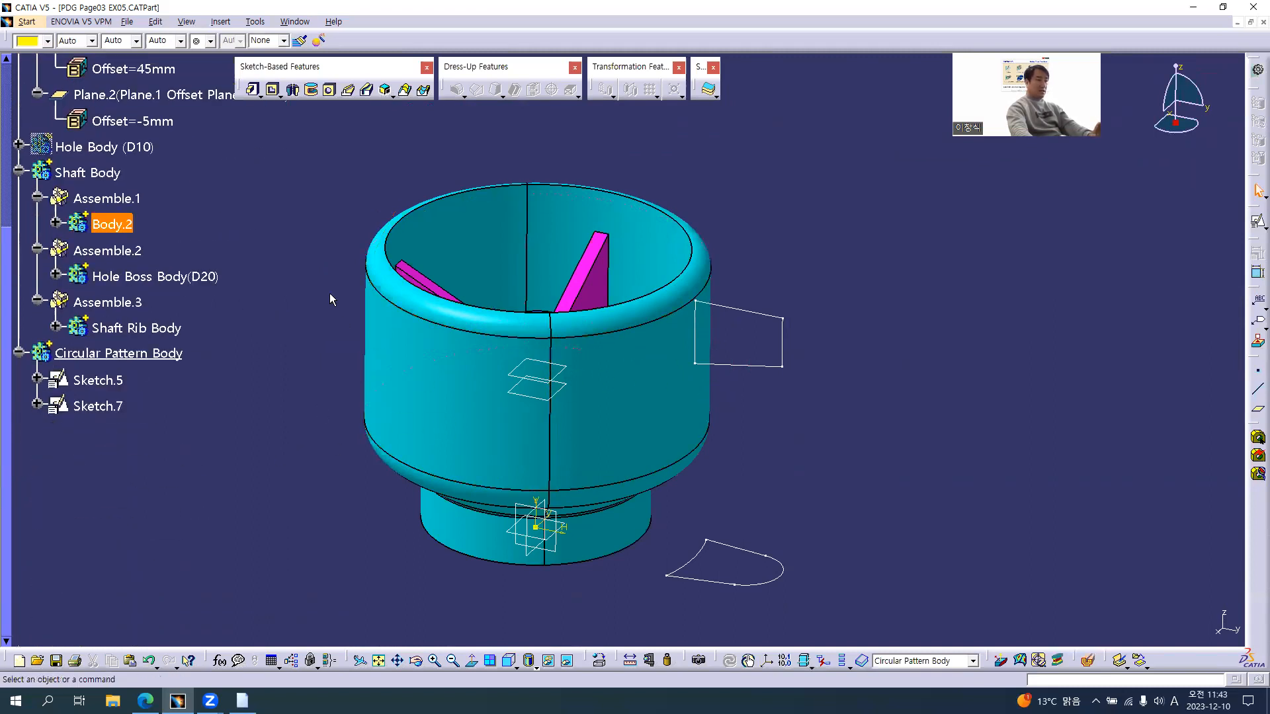
{"action": "middle_click_drag", "start_coordinate": [705, 463], "coordinate": [645, 458]}
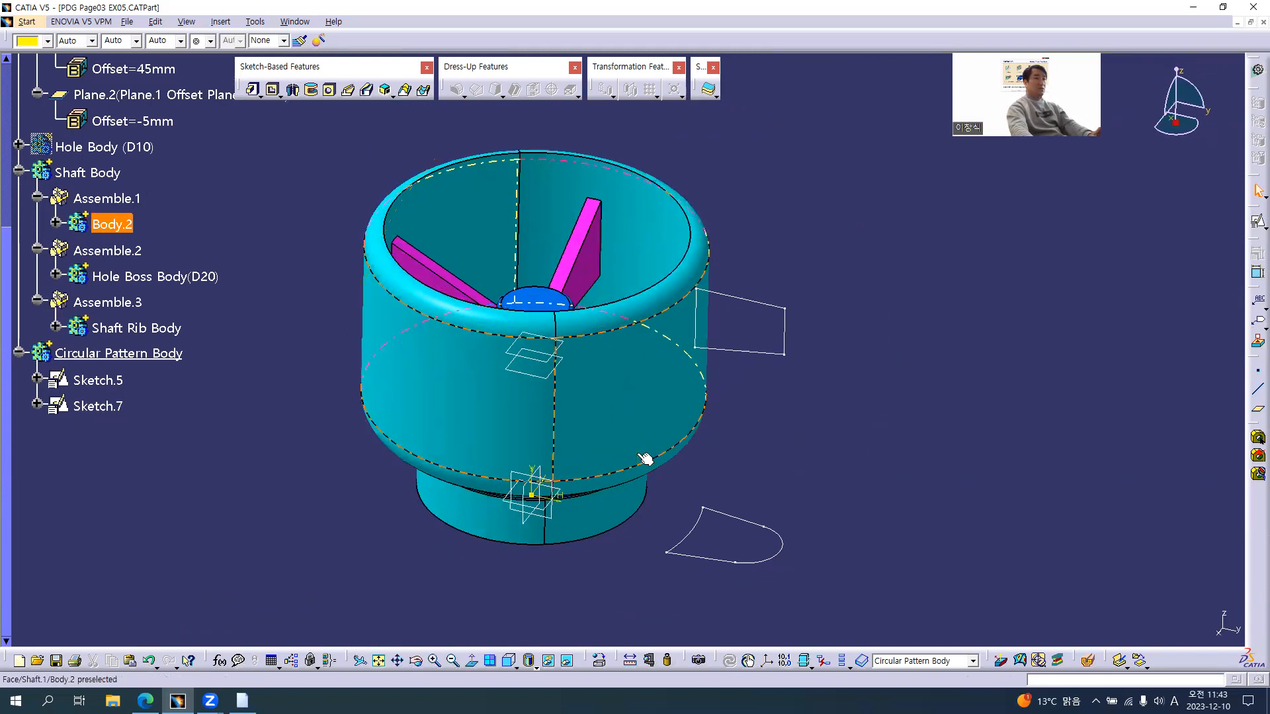
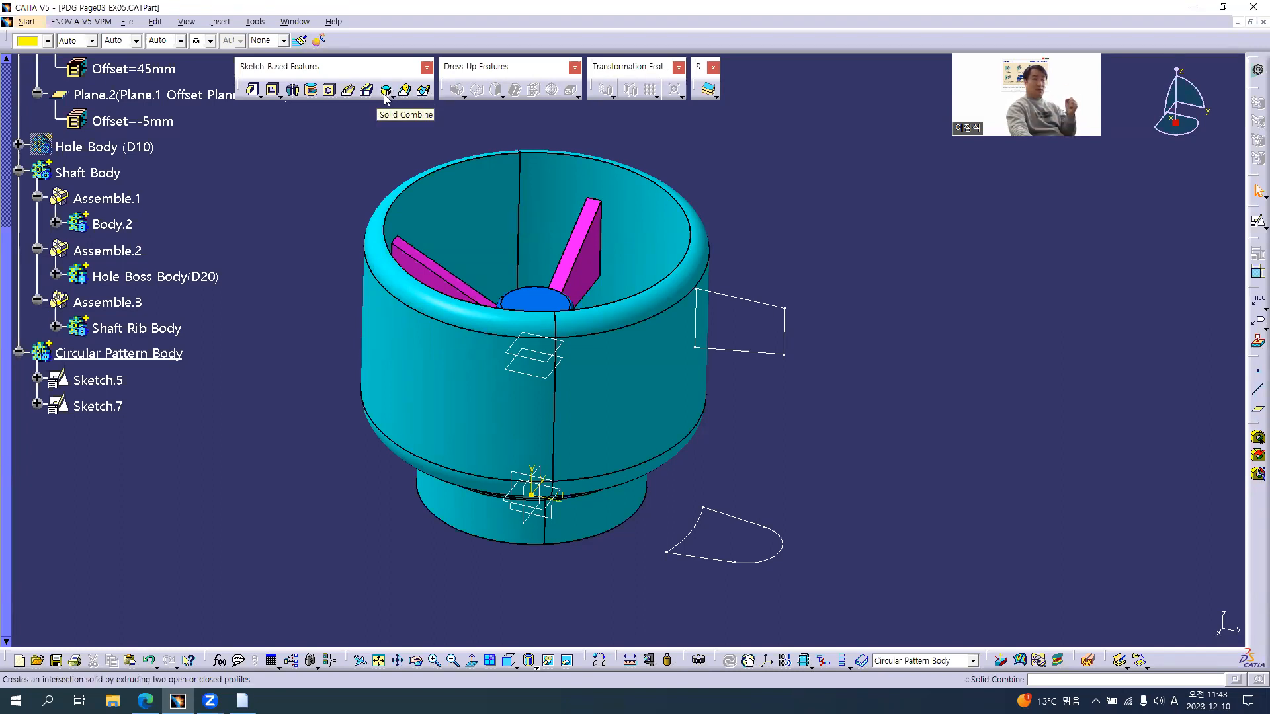
Step: Create the lug with Solid Combine from Sketch.7 as first profile and Sketch.5 as second, both normal to profile
{"action": "left_click", "coordinate": [384, 97]}
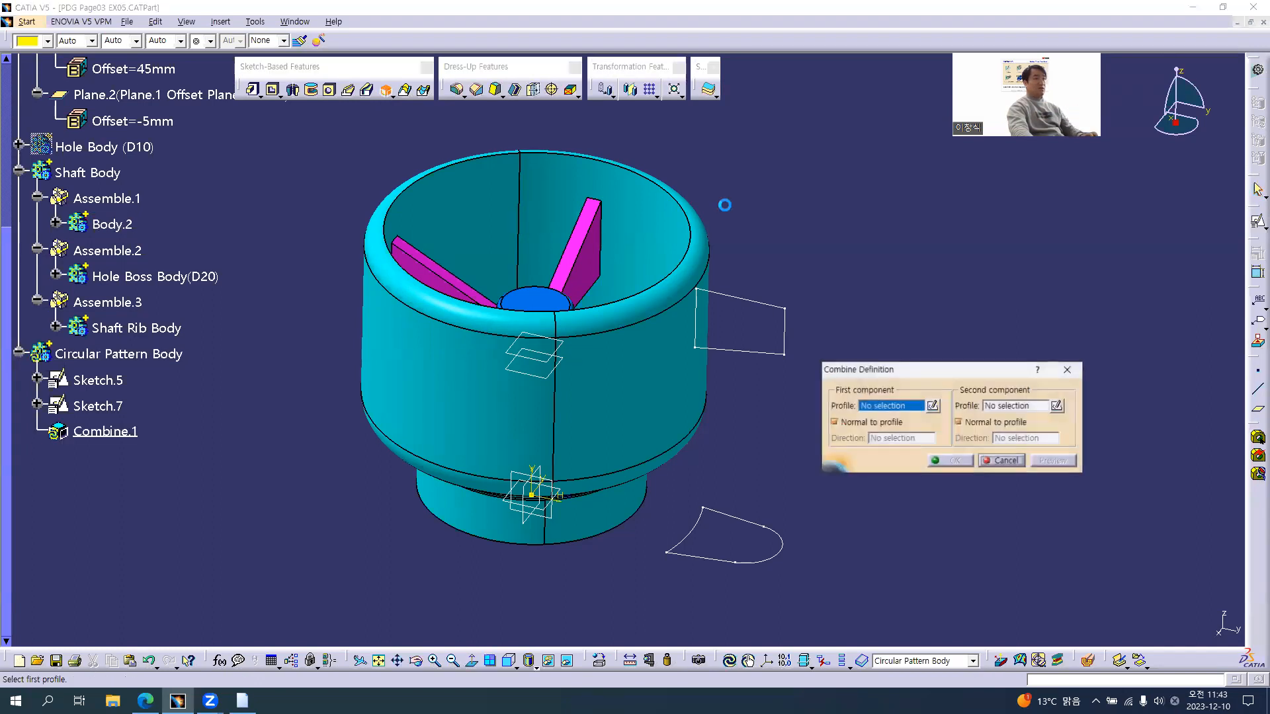
{"action": "middle_click_drag", "start_coordinate": [716, 448], "coordinate": [655, 417]}
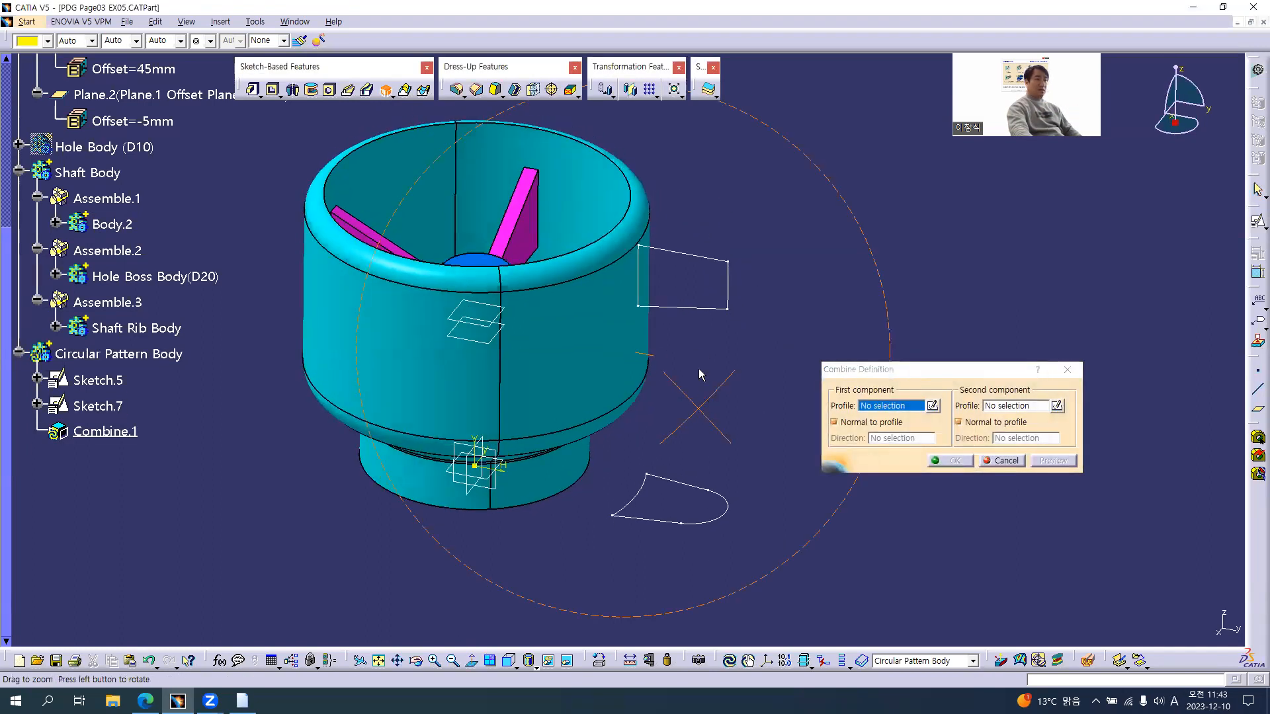
{"action": "left_click", "coordinate": [695, 308]}
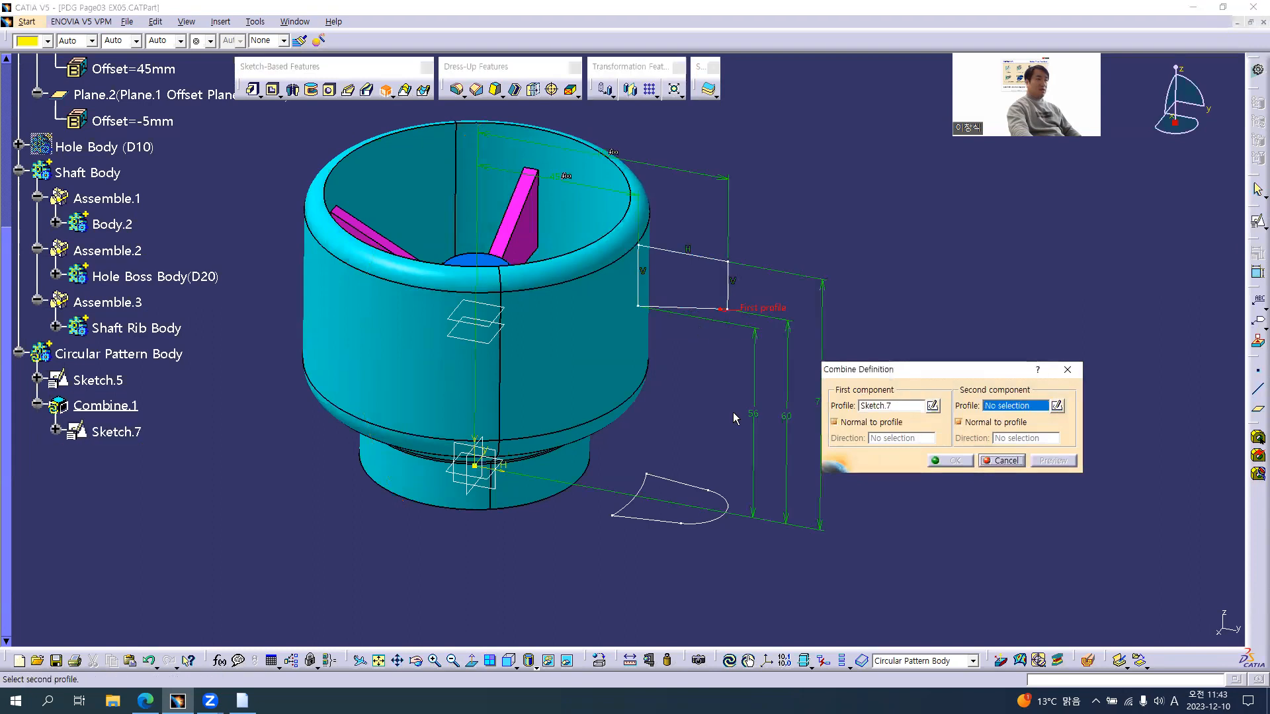
{"action": "left_click", "coordinate": [688, 486]}
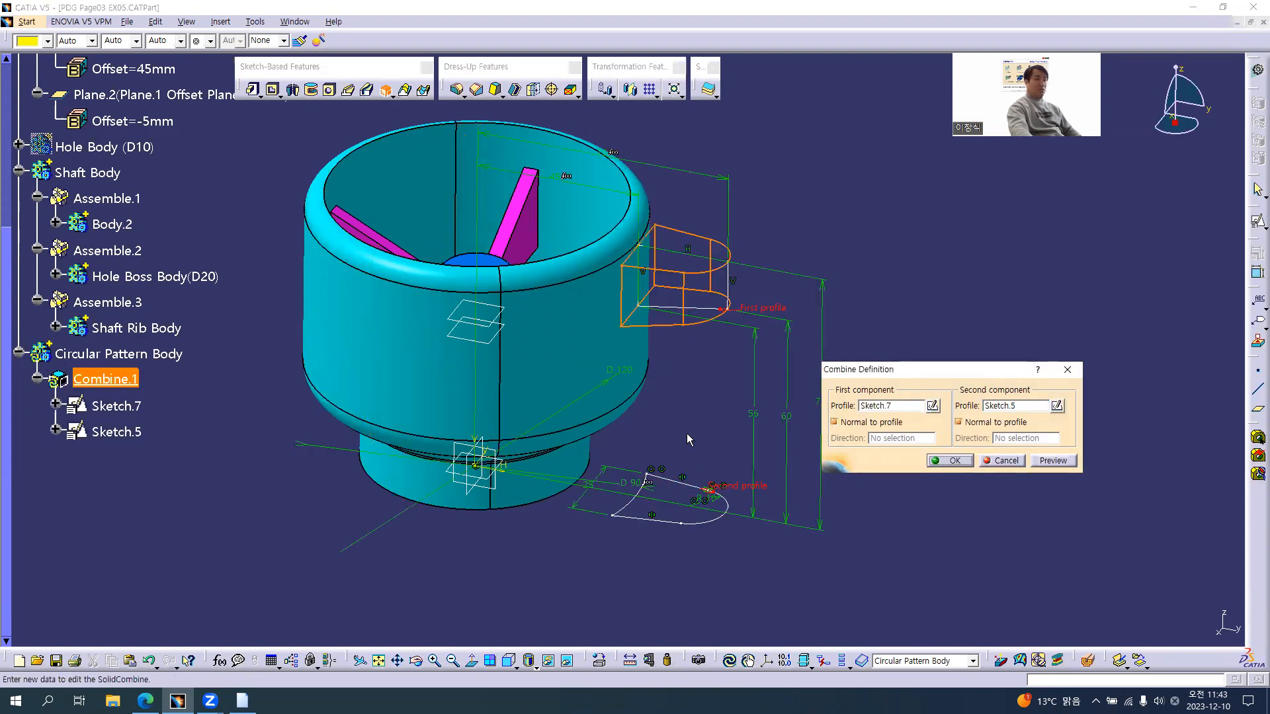
{"action": "middle_click_drag", "start_coordinate": [627, 441], "coordinate": [853, 296]}
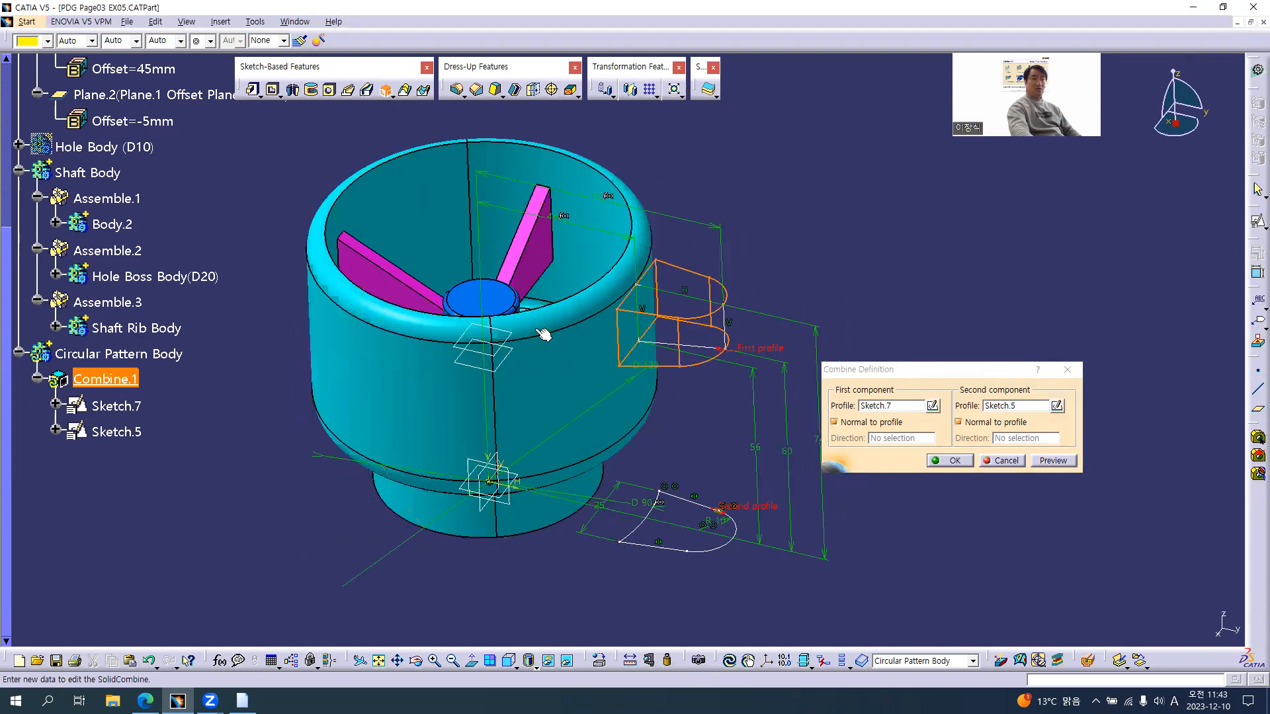
{"action": "left_click", "coordinate": [954, 461]}
{"action": "middle_click_drag", "start_coordinate": [555, 419], "coordinate": [719, 430]}
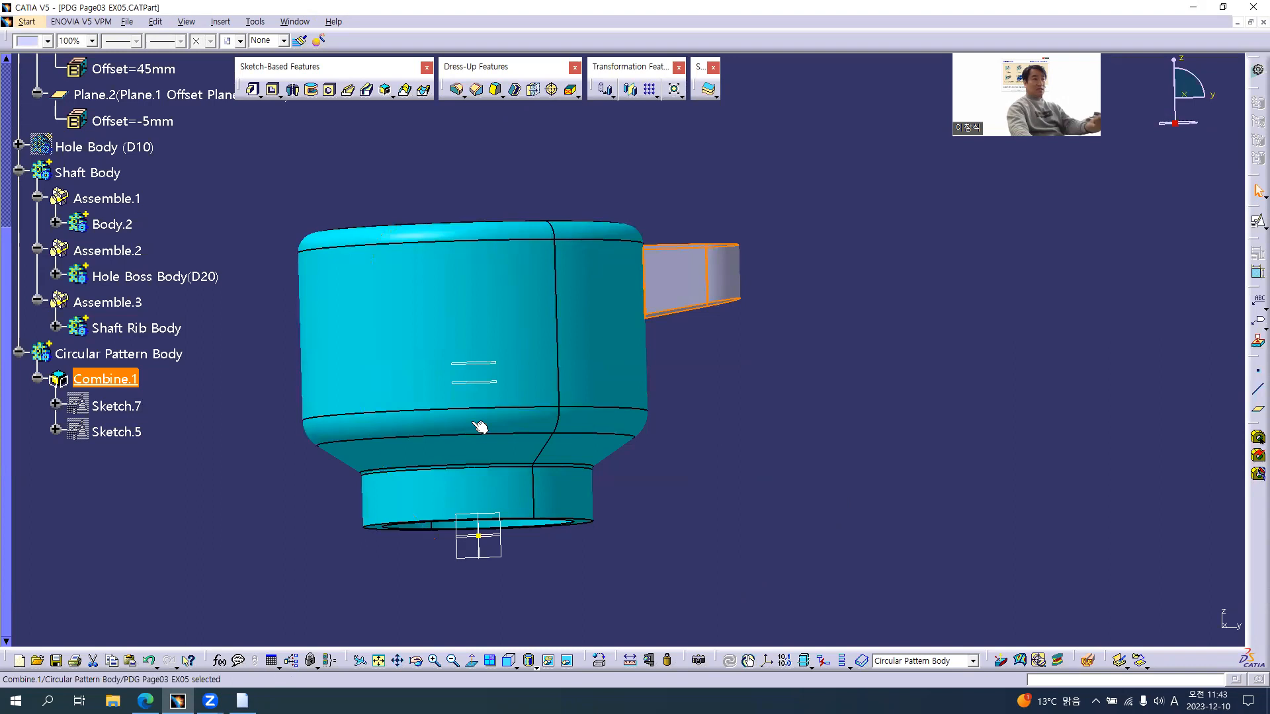
Step: Set the graphic color of Circular Pattern Body to blue
{"action": "left_click", "coordinate": [92, 356]}
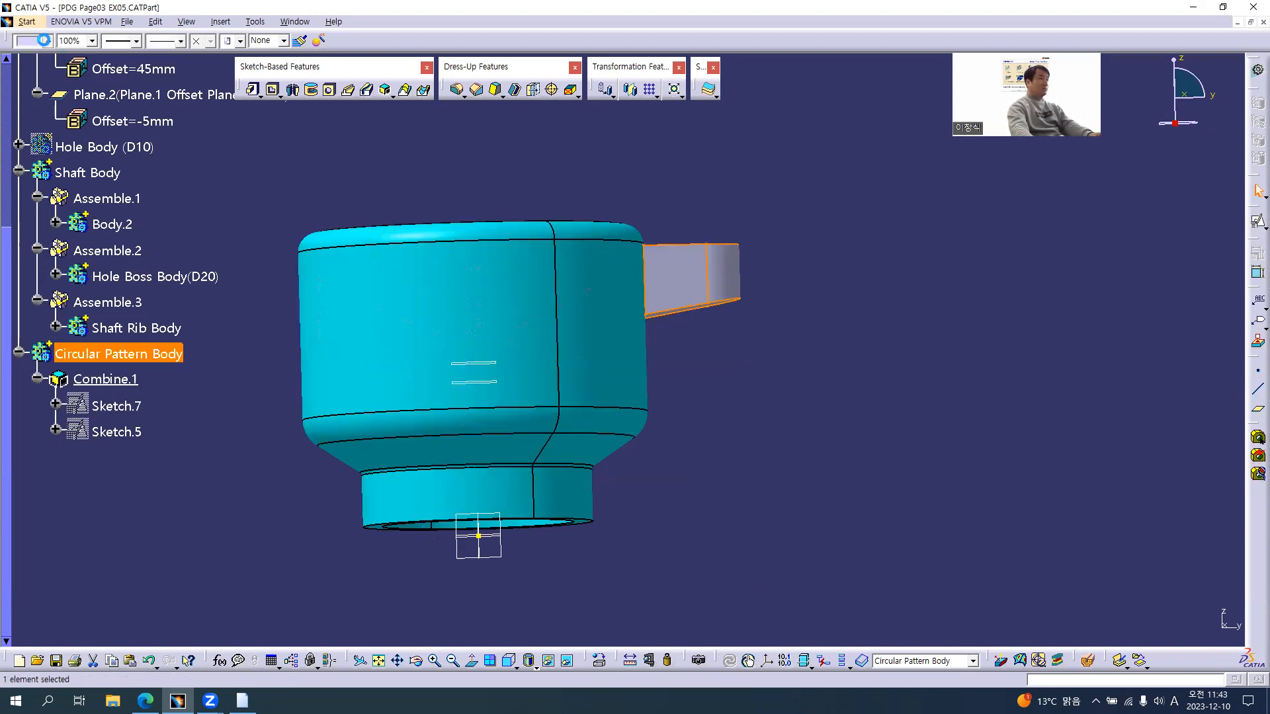
{"action": "left_click", "coordinate": [44, 41]}
{"action": "left_click", "coordinate": [44, 211]}
Step: Examine from above how the lug's flat inner face meets the curved outer wall of the shaft body
{"action": "middle_click_drag", "start_coordinate": [627, 250], "coordinate": [579, 397]}
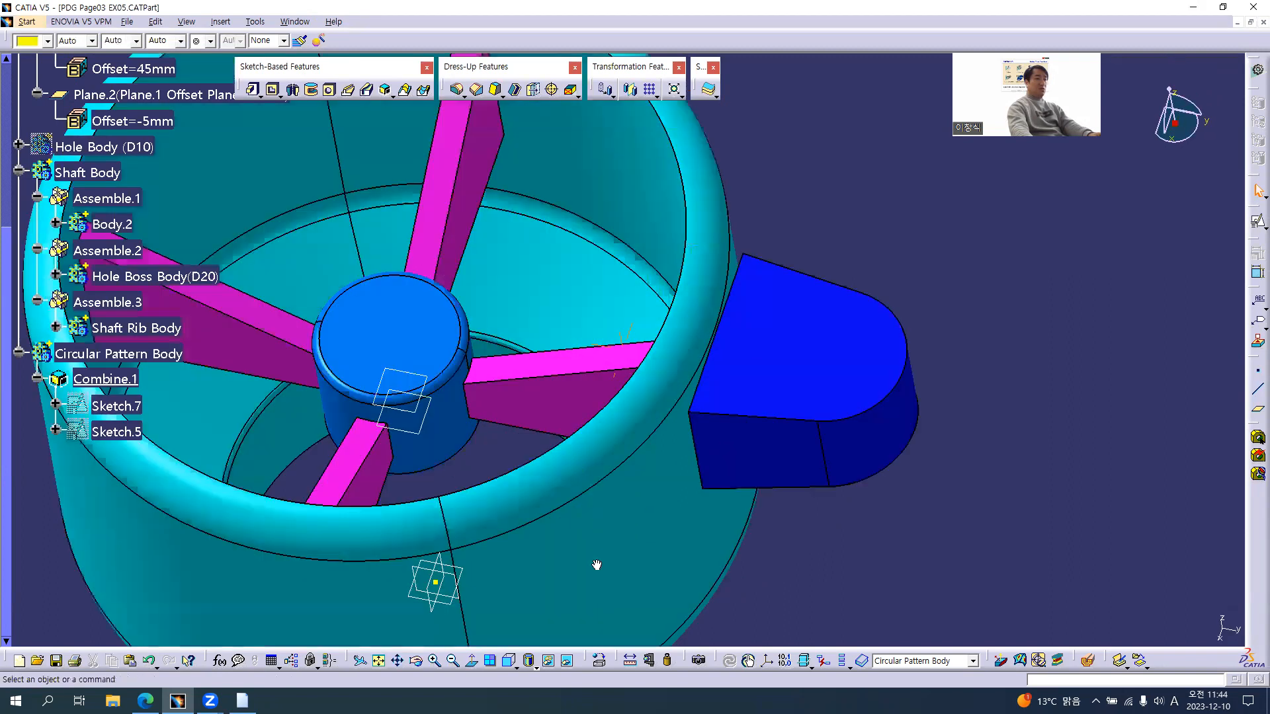
{"action": "middle_click_drag", "start_coordinate": [597, 565], "coordinate": [650, 589]}
{"action": "middle_click_drag", "start_coordinate": [583, 449], "coordinate": [592, 359]}
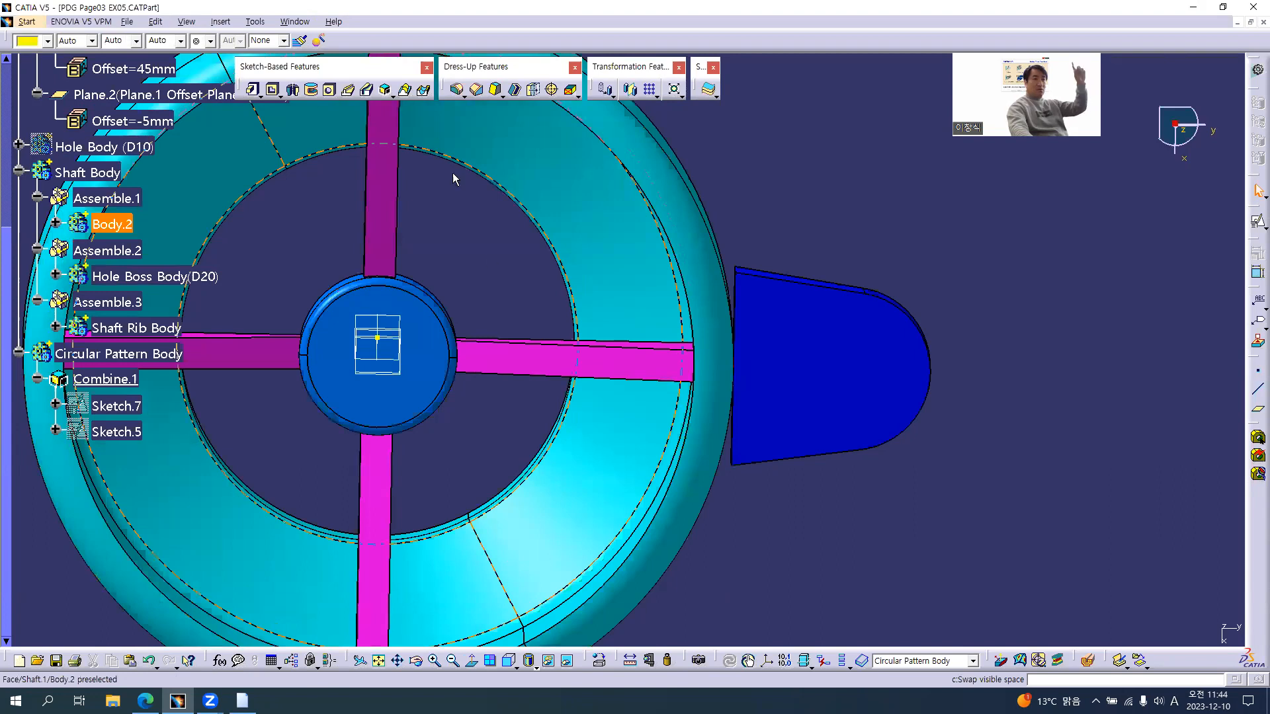
{"action": "middle_click_drag", "start_coordinate": [575, 425], "coordinate": [596, 397]}
{"action": "middle_click_drag", "start_coordinate": [582, 332], "coordinate": [422, 367]}
{"action": "middle_click_drag", "start_coordinate": [717, 292], "coordinate": [683, 235]}
{"action": "left_click", "coordinate": [559, 355]}
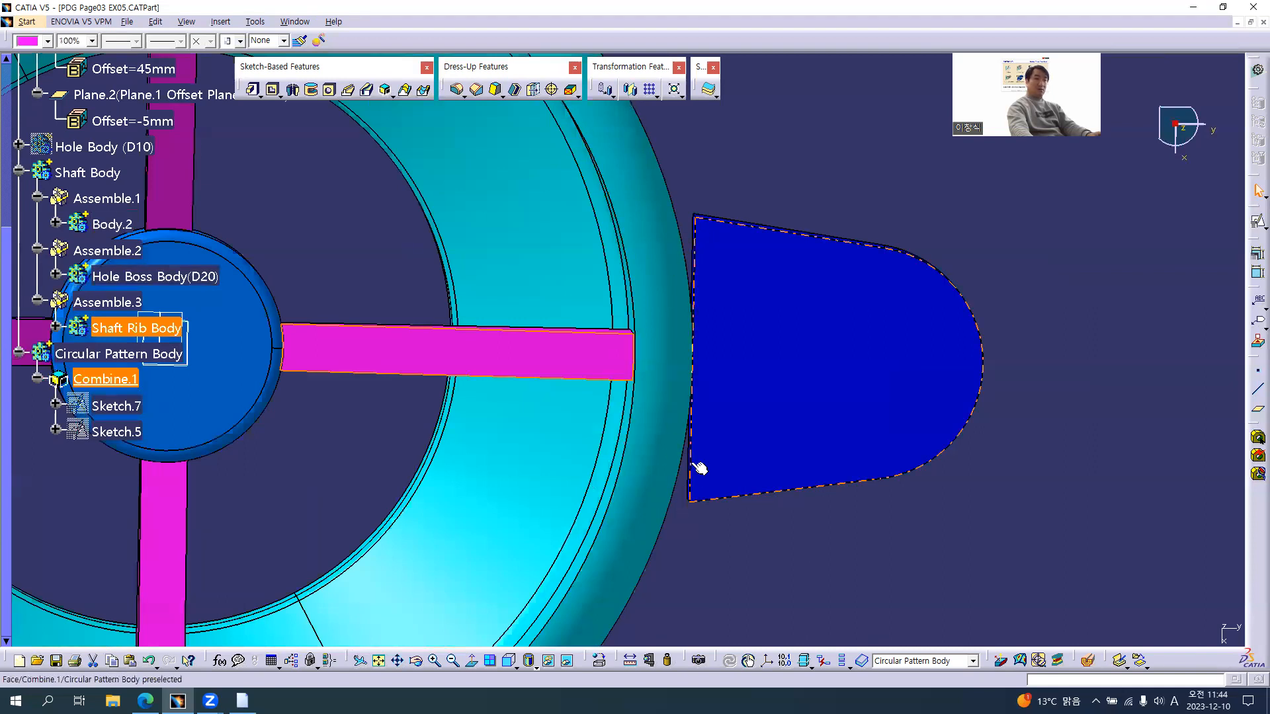
{"action": "middle_click_drag", "start_coordinate": [681, 514], "coordinate": [676, 323]}
{"action": "middle_click_drag", "start_coordinate": [665, 371], "coordinate": [536, 425]}
Step: Hide Shaft Body to expose the lug's flat inner face
{"action": "right_click", "coordinate": [100, 178]}
{"action": "left_click", "coordinate": [119, 218]}
{"action": "middle_click_drag", "start_coordinate": [589, 451], "coordinate": [510, 247]}
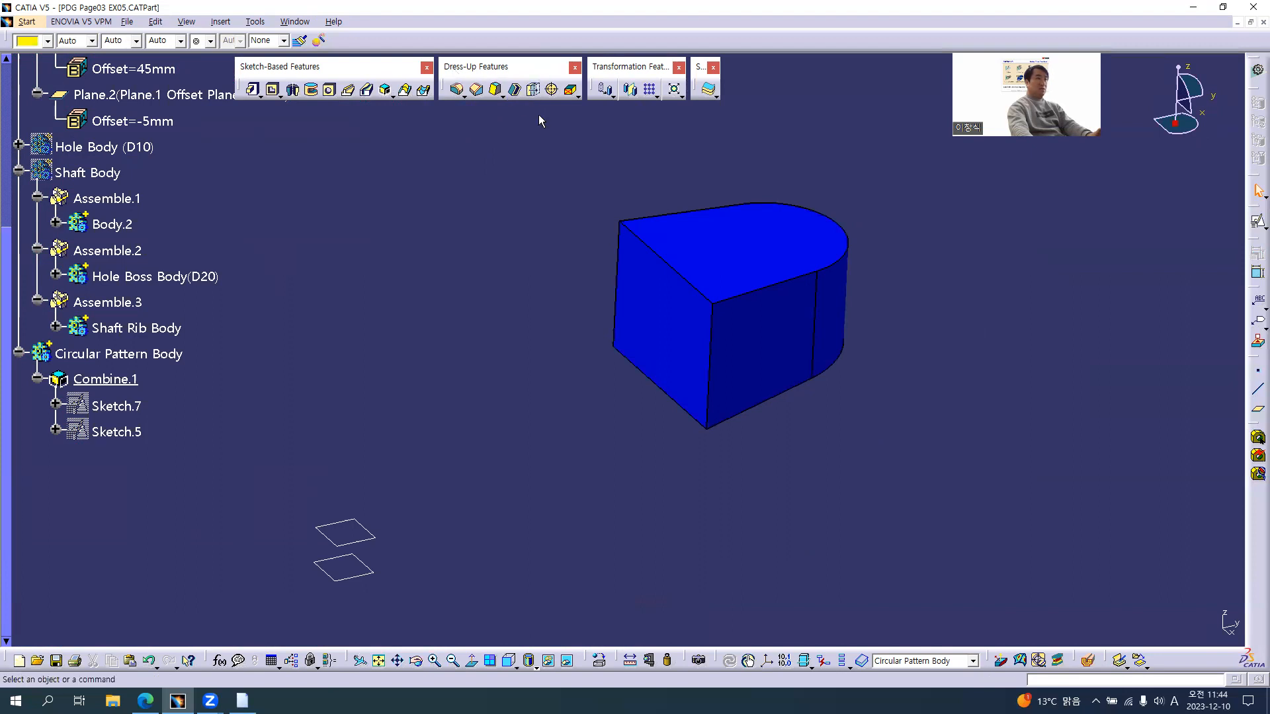
Step: Thicken the lug's flat inner face, linking the thickness by formula to the renamed parameter Main Thickness(5mm)
{"action": "left_click", "coordinate": [534, 91]}
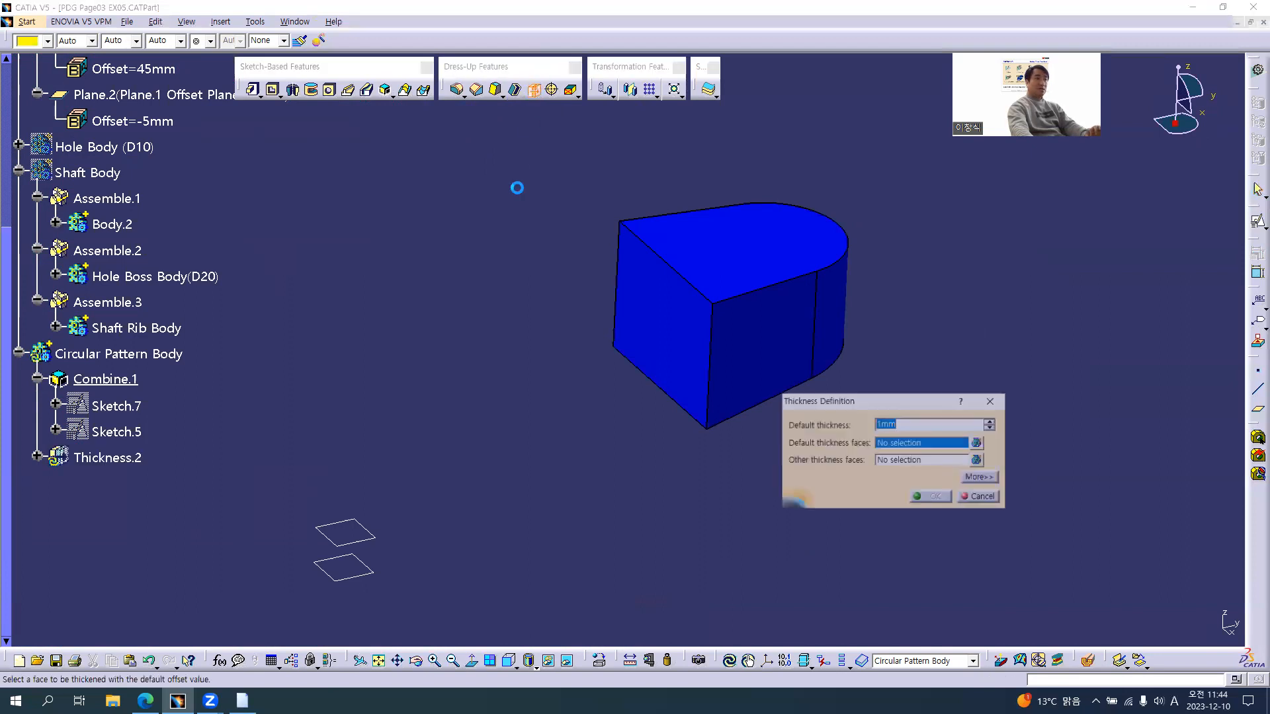
{"action": "left_click", "coordinate": [657, 324]}
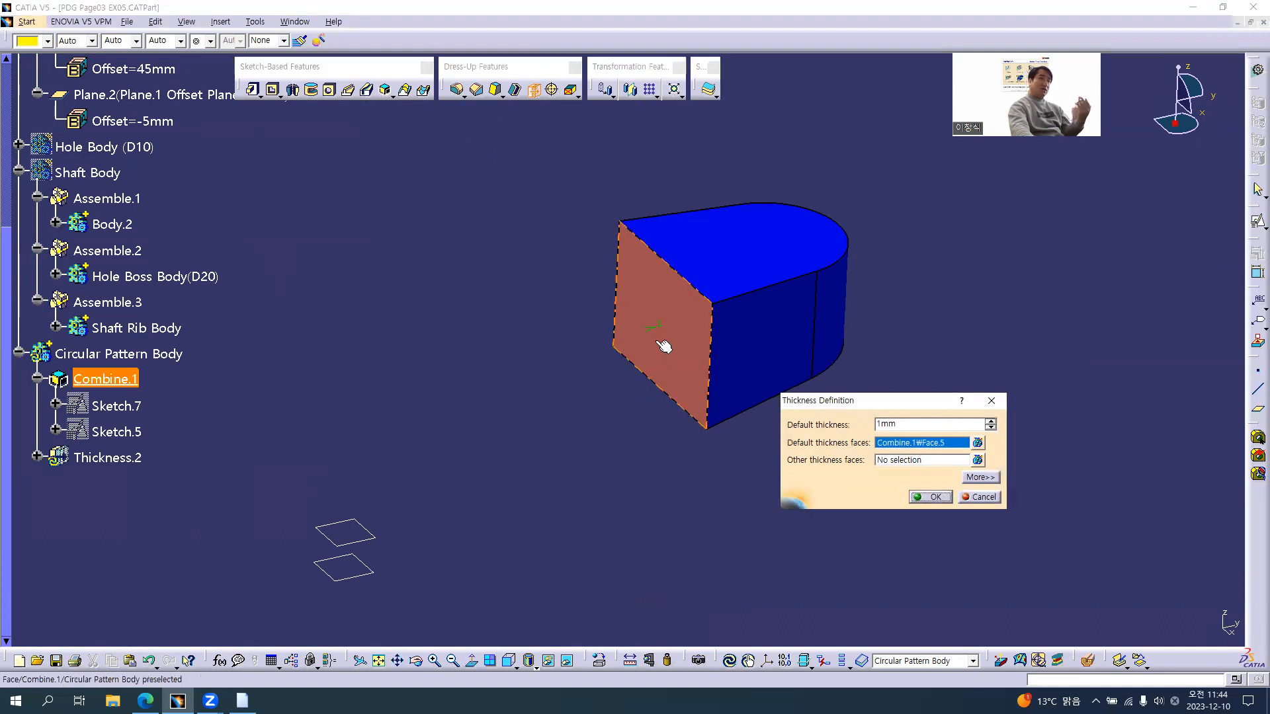
{"action": "right_click", "coordinate": [899, 425]}
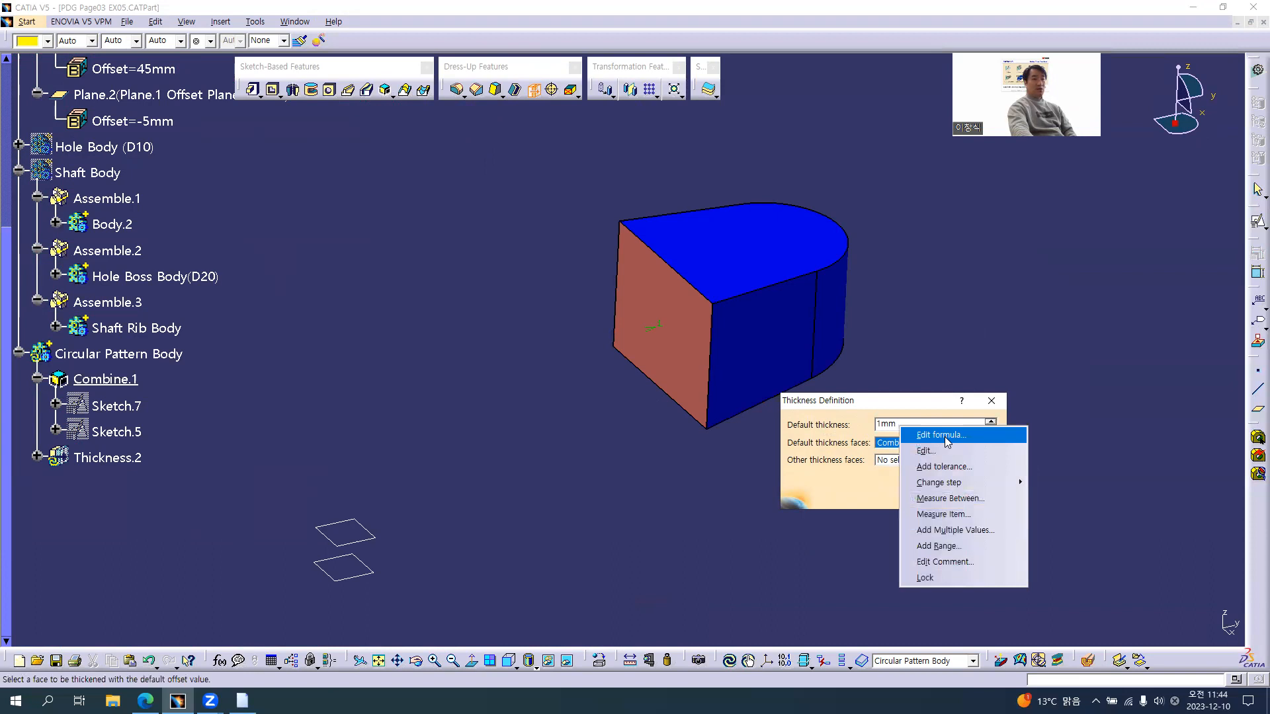
{"action": "left_click", "coordinate": [947, 436]}
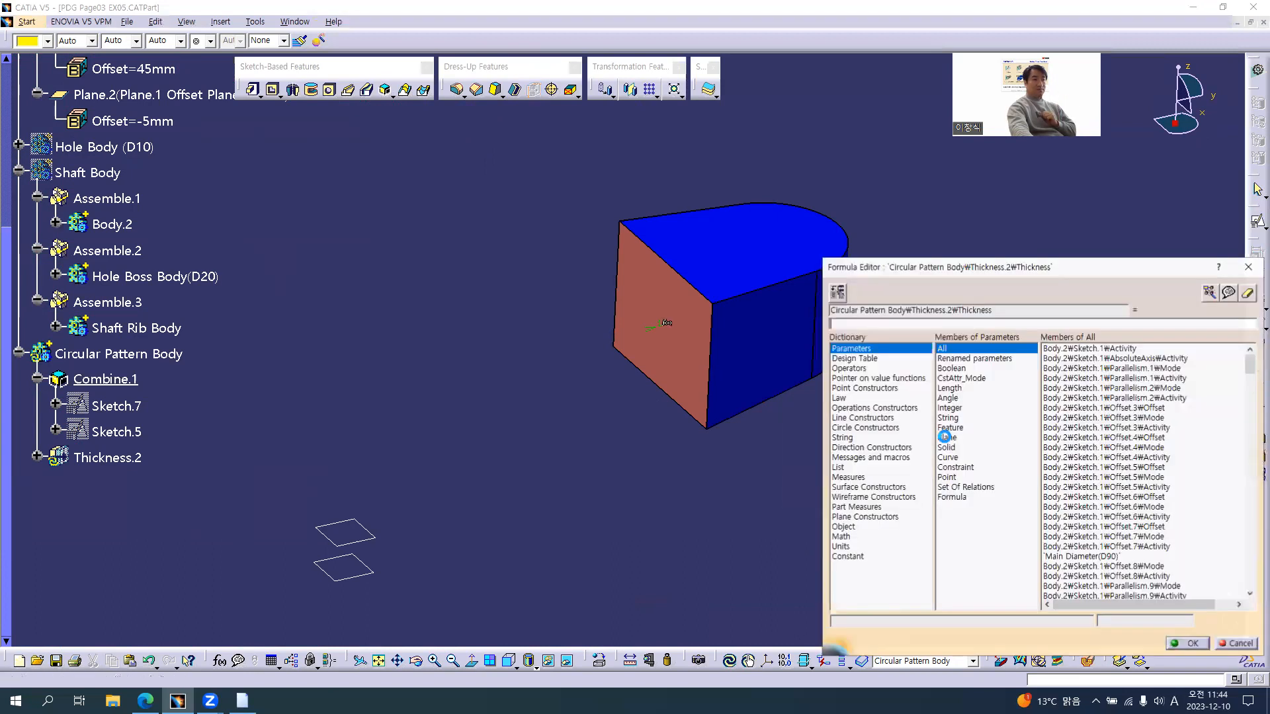
{"action": "left_click", "coordinate": [971, 358]}
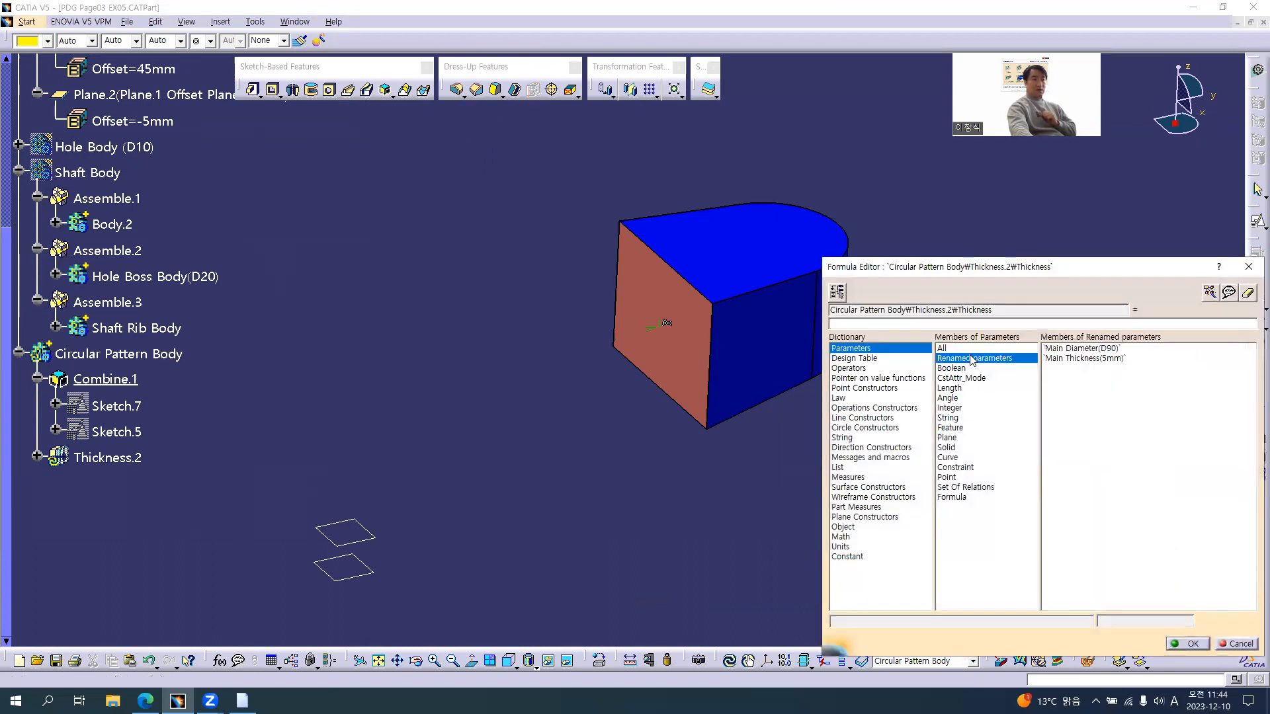
{"action": "double_click", "coordinate": [1083, 359]}
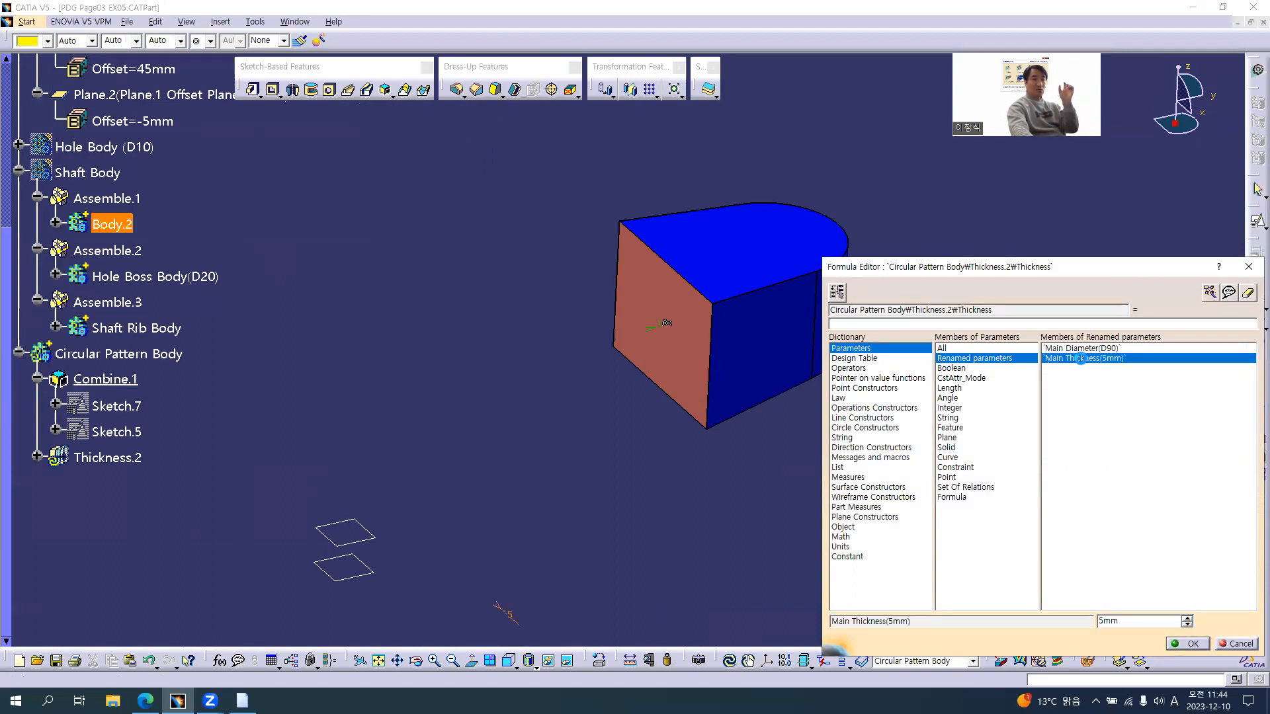
{"action": "left_click", "coordinate": [1200, 646]}
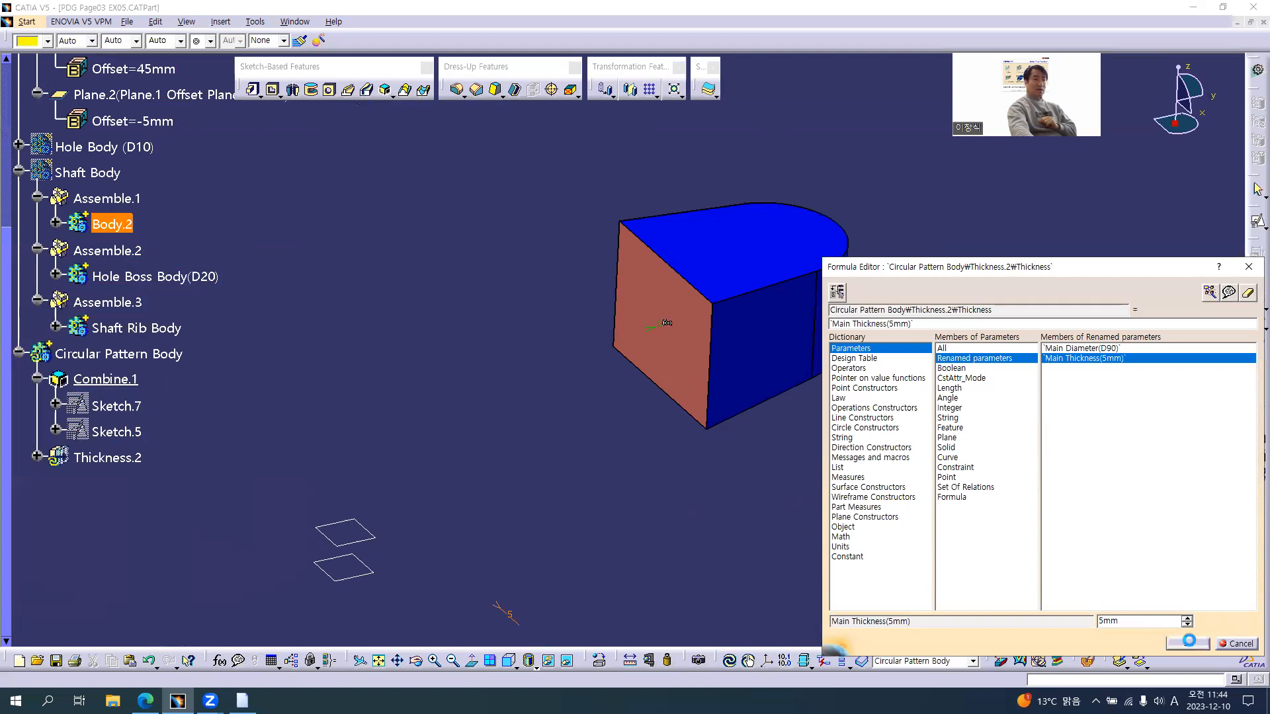
{"action": "left_click", "coordinate": [932, 497]}
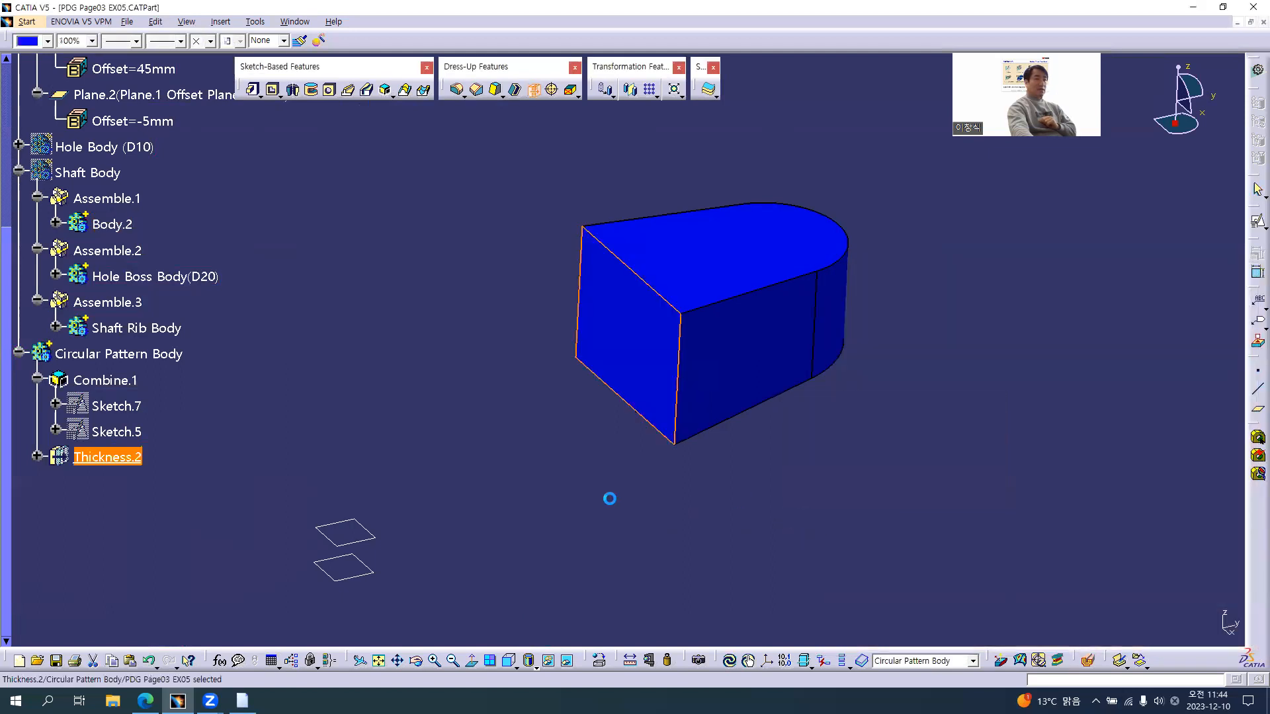
Step: Show Shaft Body again, check how the thickened lug meets its curved wall, and collapse Combine.1 in the tree
{"action": "right_click", "coordinate": [105, 173]}
{"action": "left_click", "coordinate": [142, 207]}
{"action": "middle_click_drag", "start_coordinate": [600, 372], "coordinate": [637, 339]}
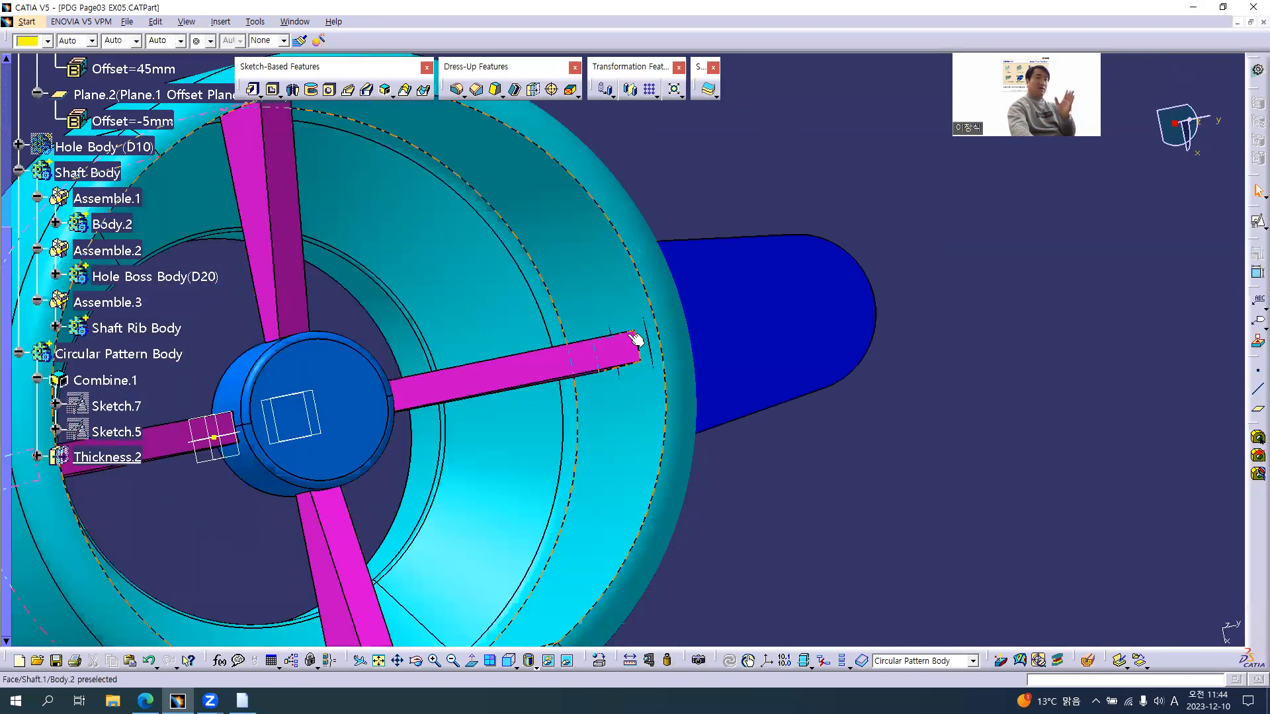
{"action": "middle_click_drag", "start_coordinate": [692, 516], "coordinate": [529, 348]}
{"action": "left_click", "coordinate": [38, 381]}
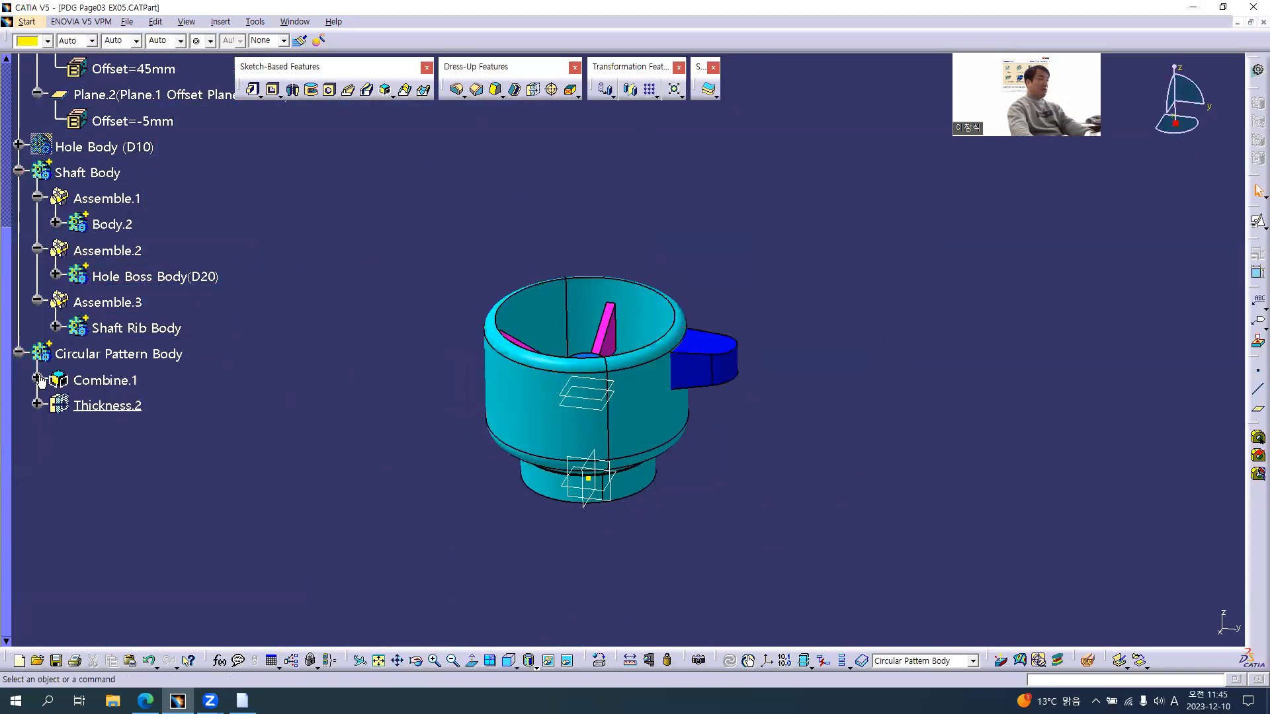
{"action": "middle_click_drag", "start_coordinate": [556, 317], "coordinate": [749, 361]}
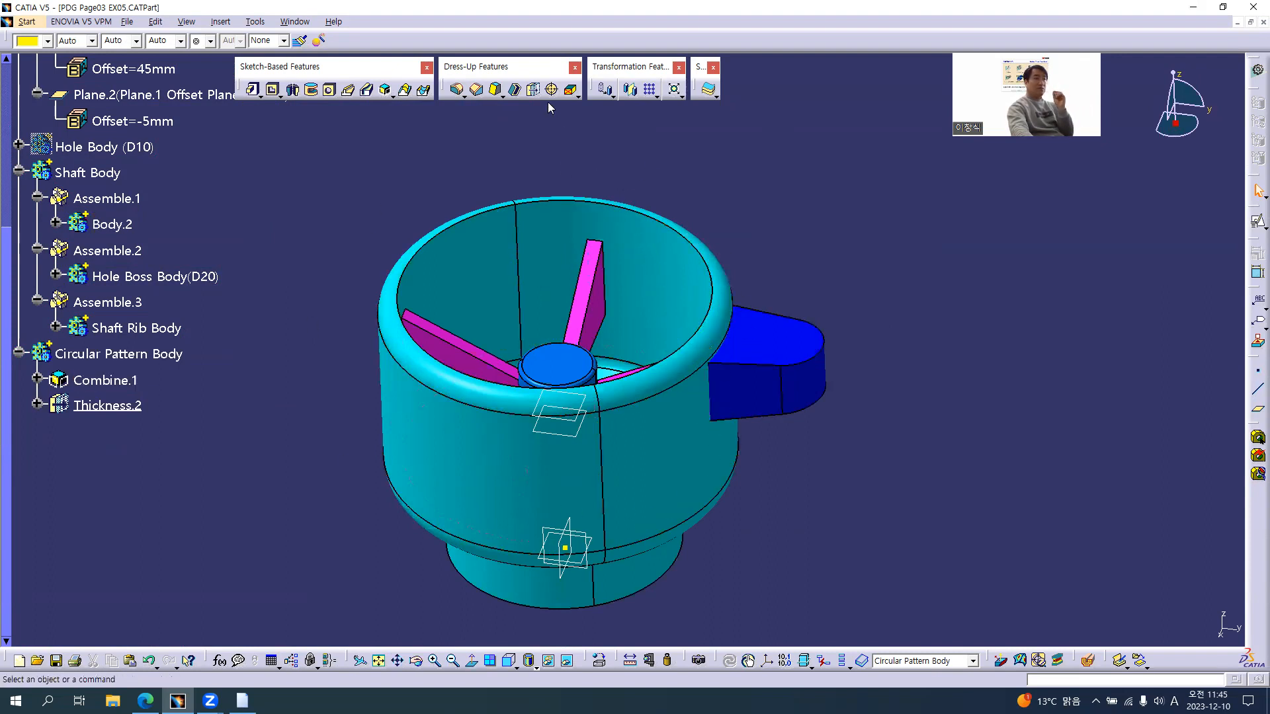
{"action": "left_click", "coordinate": [657, 96]}
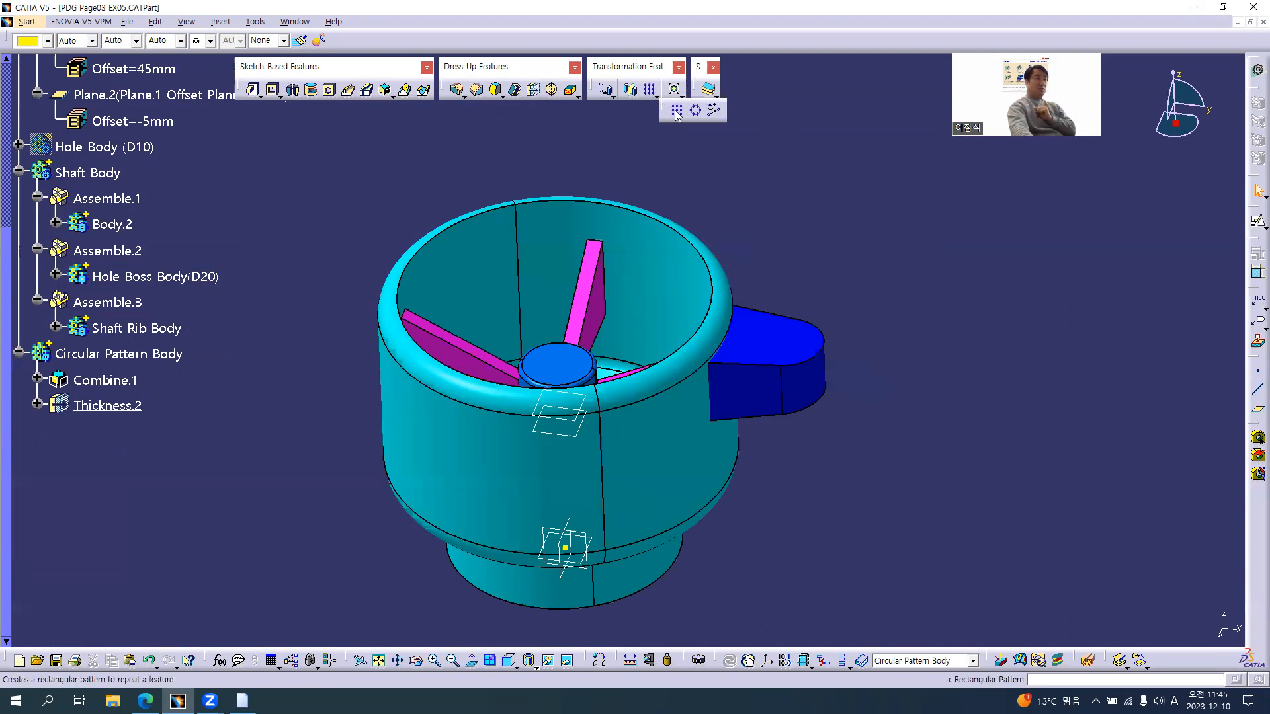
{"action": "left_click", "coordinate": [695, 110]}
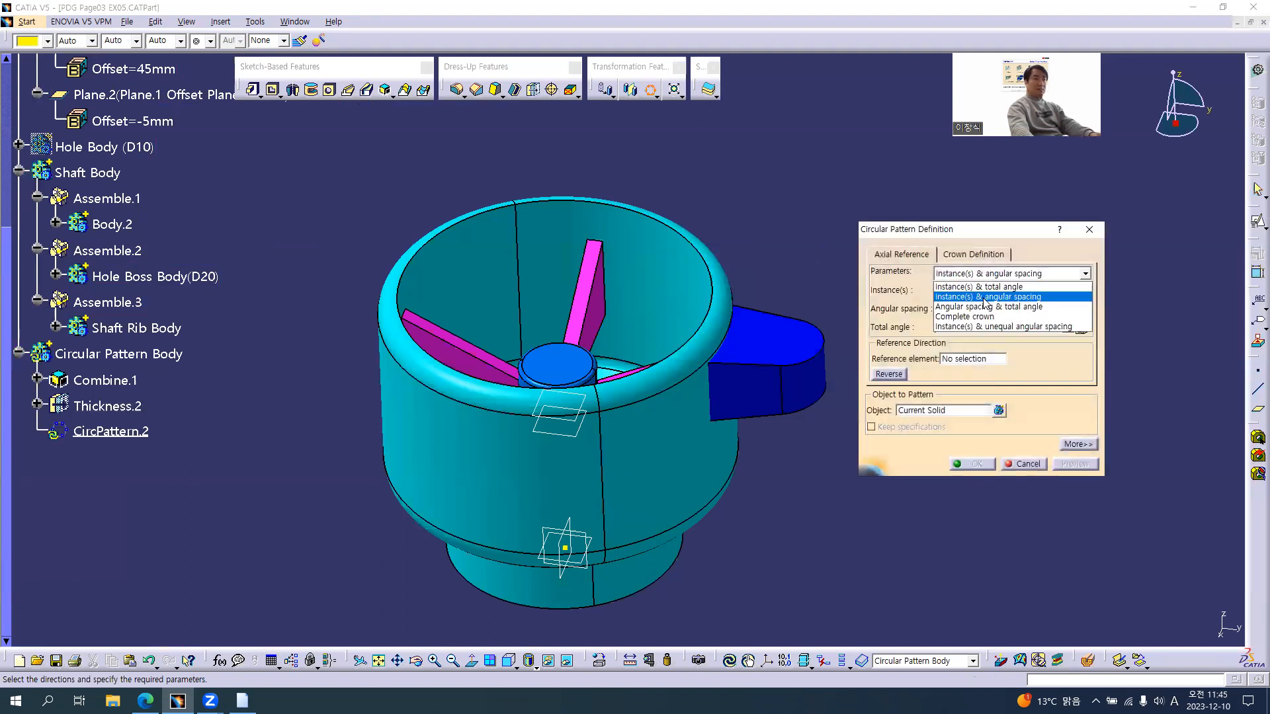
{"action": "left_click", "coordinate": [964, 316]}
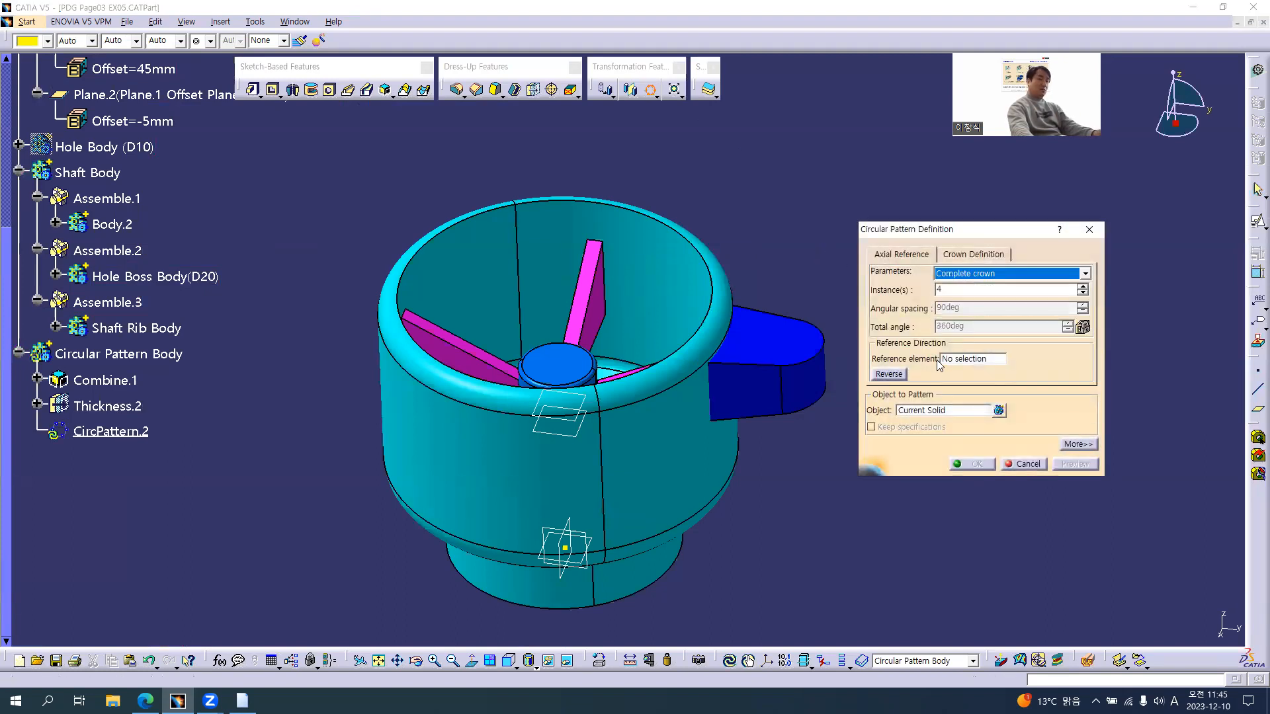
{"action": "left_click", "coordinate": [970, 358]}
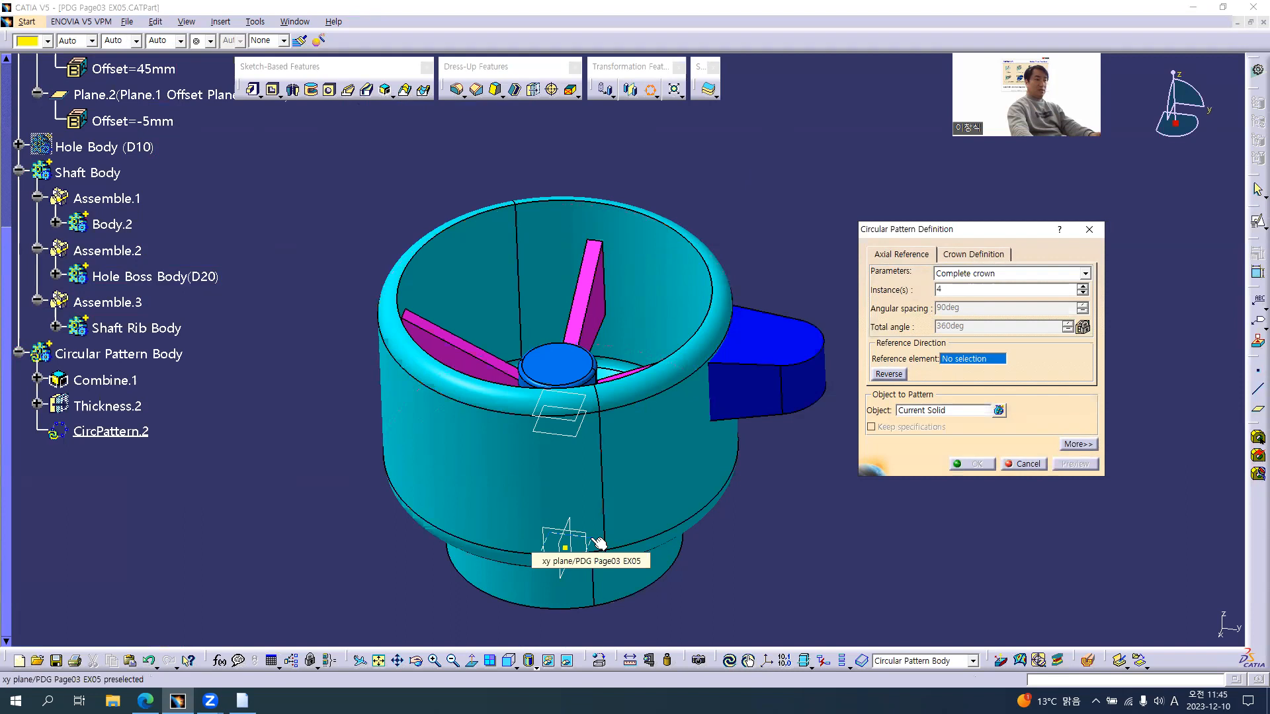
{"action": "middle_click_drag", "start_coordinate": [683, 504], "coordinate": [680, 509]}
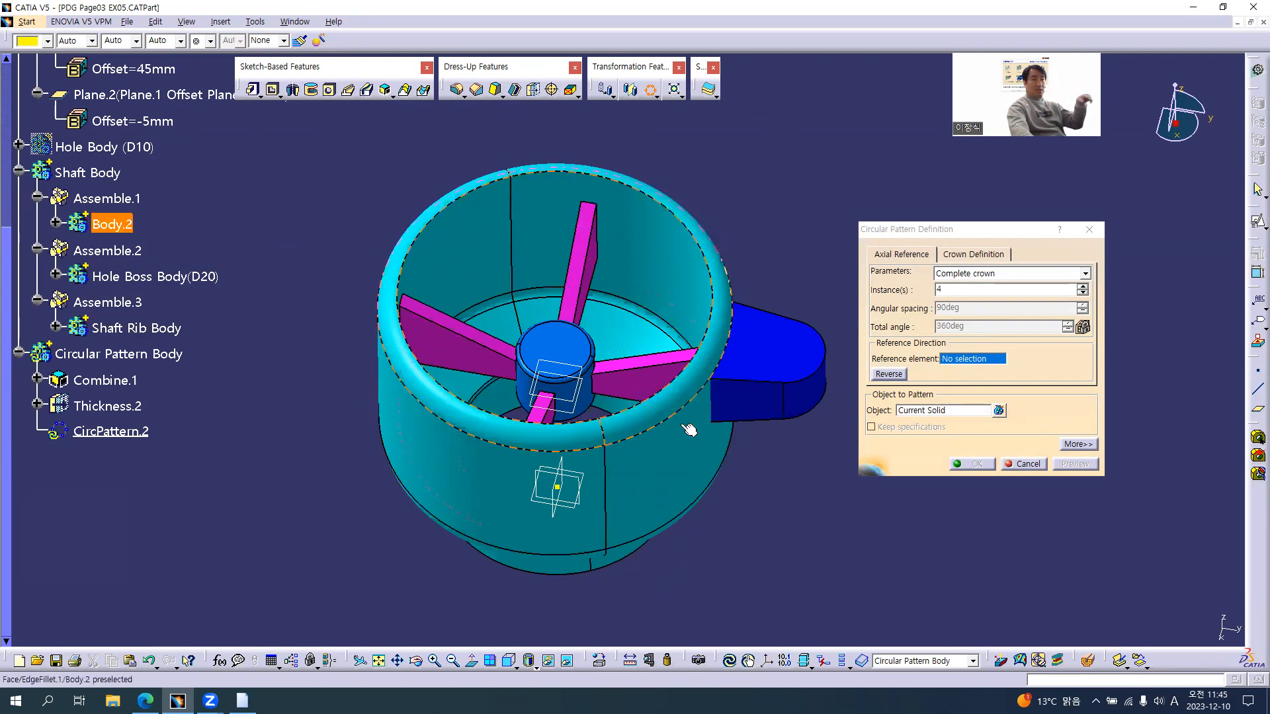
{"action": "left_click", "coordinate": [1042, 464]}
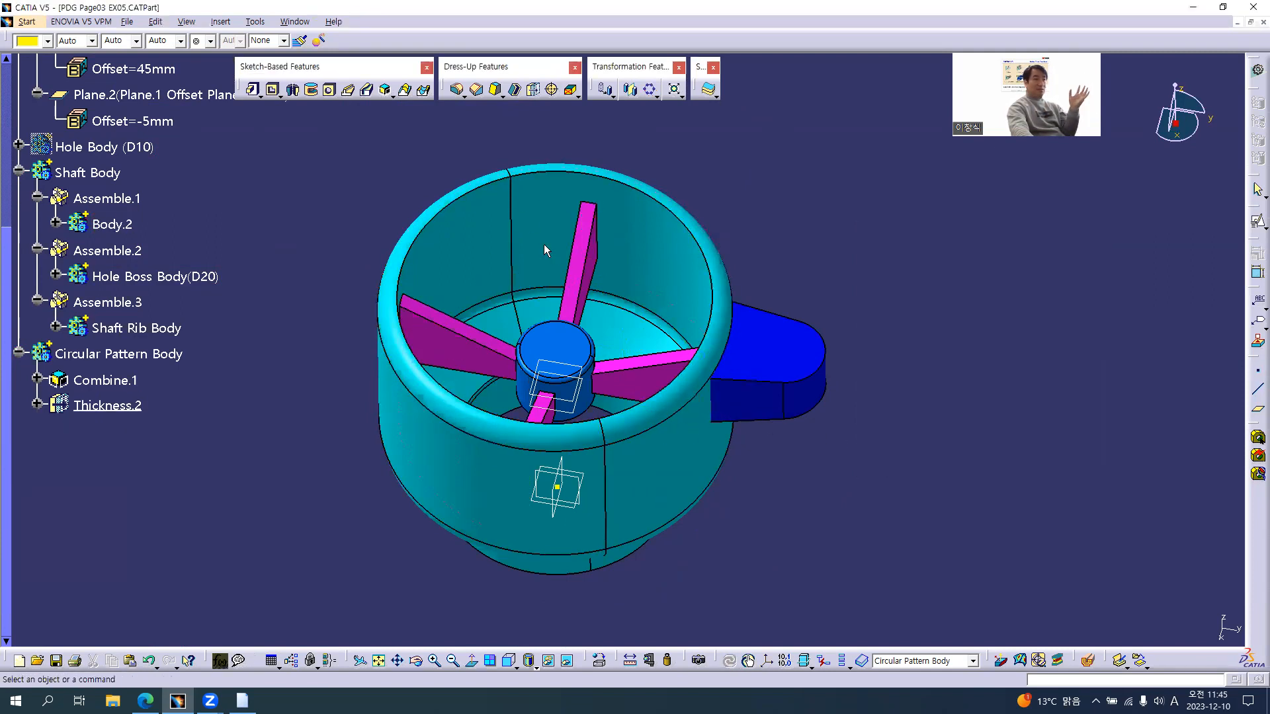
Step: Copy the ribs' circular pattern from Shaft Rib Body and paste it into Circular Pattern Body to repeat the lug
{"action": "middle_click_drag", "start_coordinate": [561, 445], "coordinate": [518, 344]}
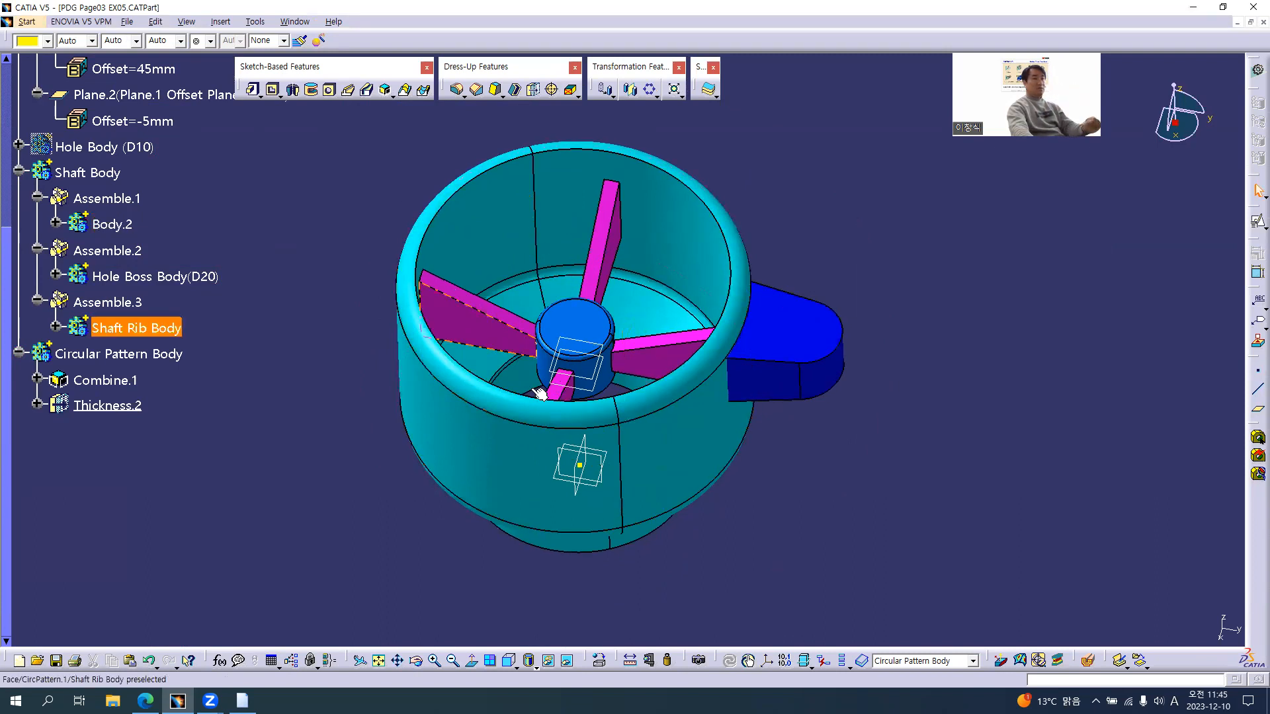
{"action": "middle_click_drag", "start_coordinate": [558, 561], "coordinate": [537, 502]}
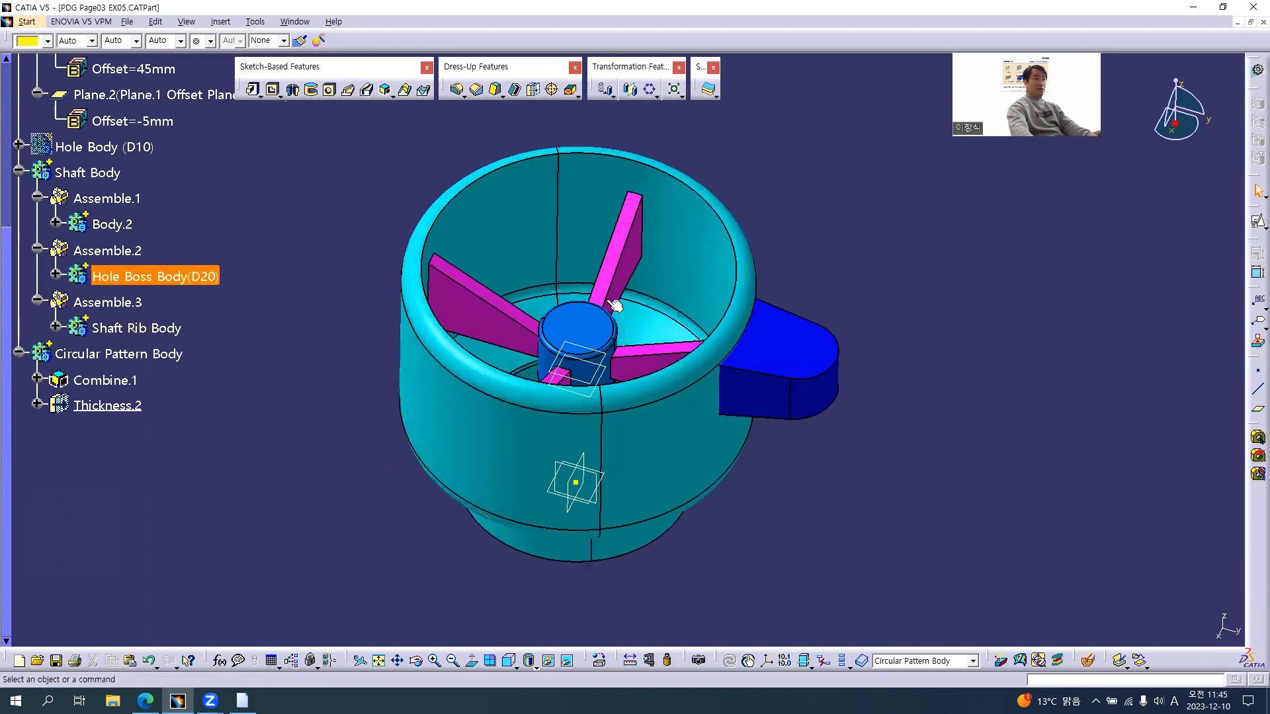
{"action": "left_click", "coordinate": [638, 260]}
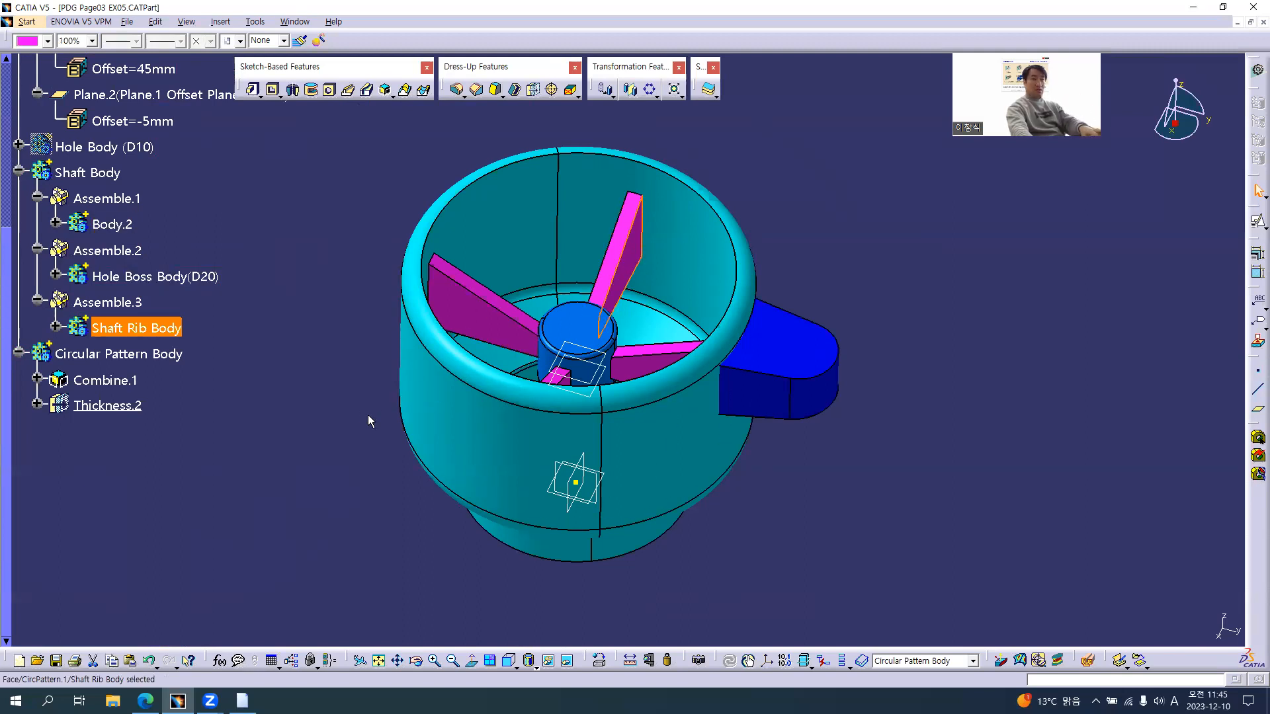
{"action": "left_click", "coordinate": [115, 356]}
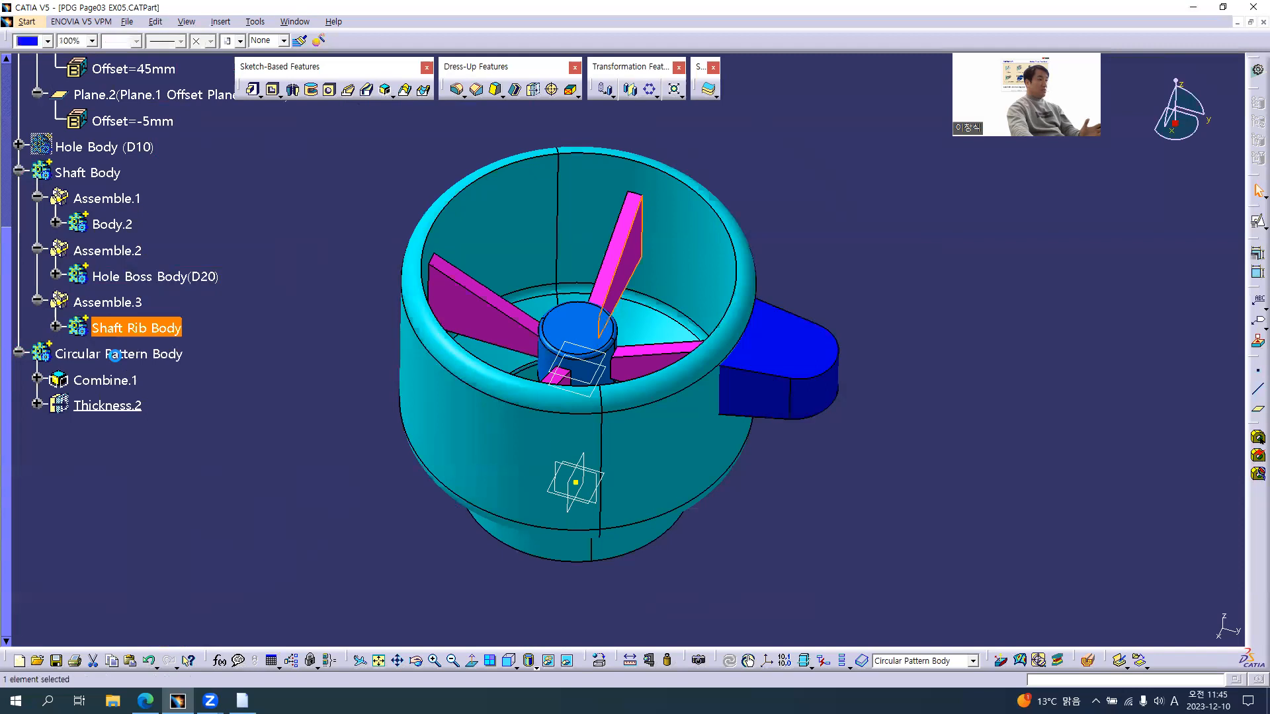
{"action": "key", "text": "ctrl+v"}
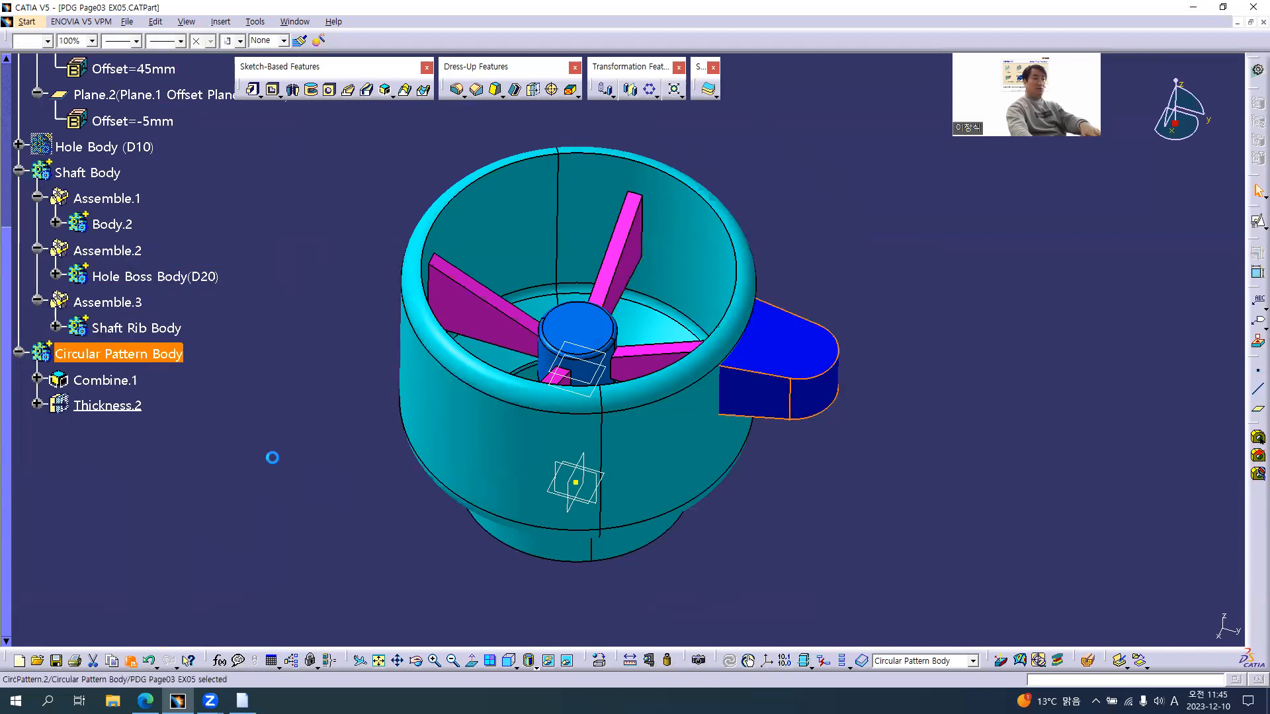
{"action": "middle_click_drag", "start_coordinate": [536, 442], "coordinate": [494, 454]}
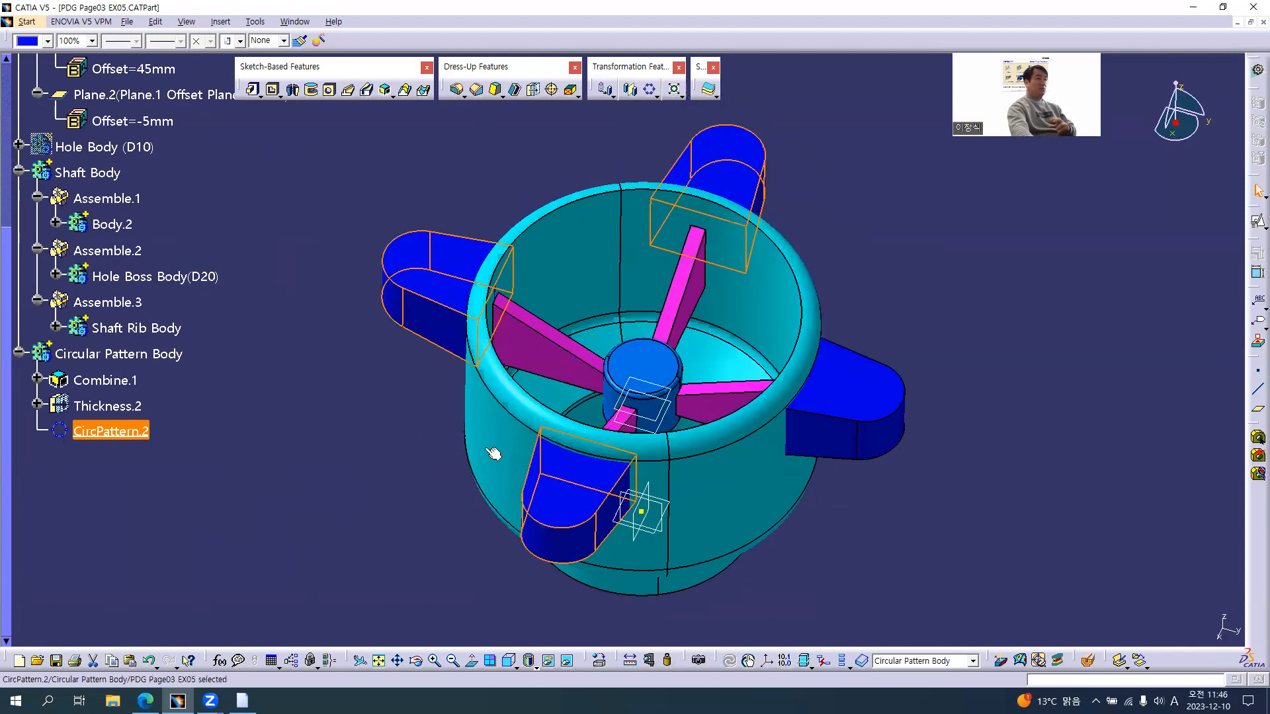
Step: Set the lug's complete-crown circular pattern to 3 instances
{"action": "double_click", "coordinate": [118, 428]}
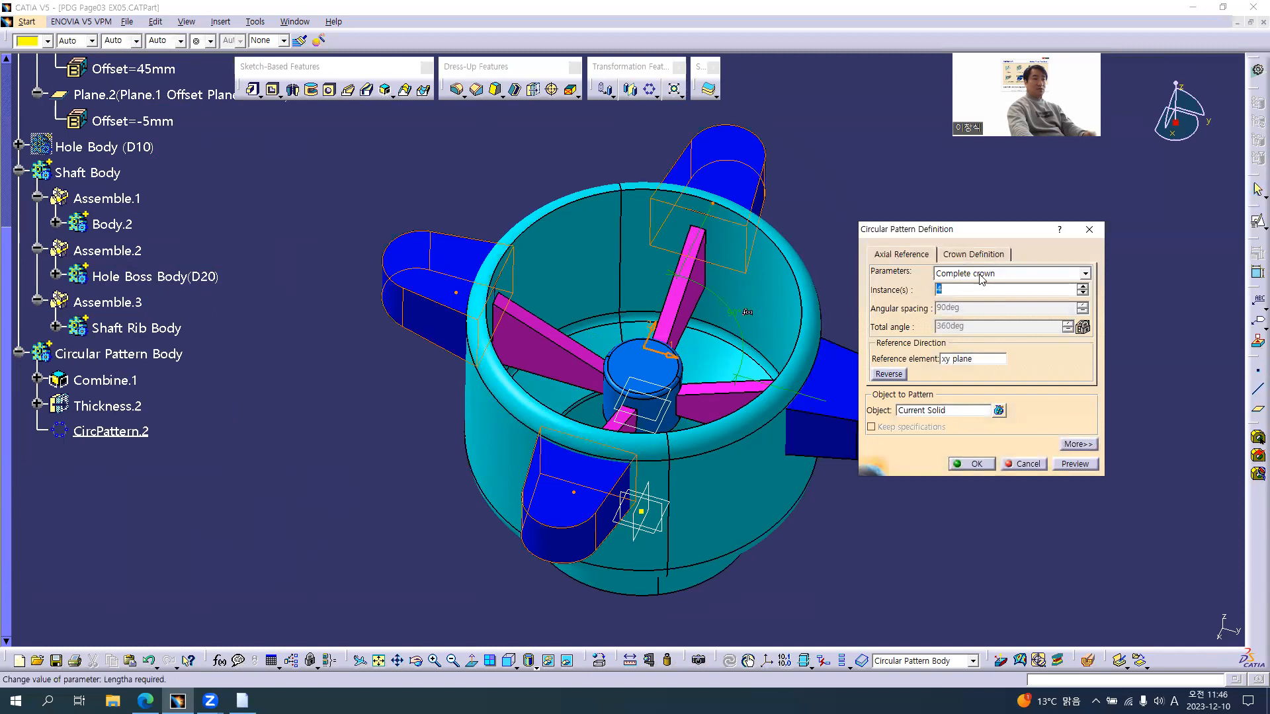
{"action": "left_click", "coordinate": [976, 464]}
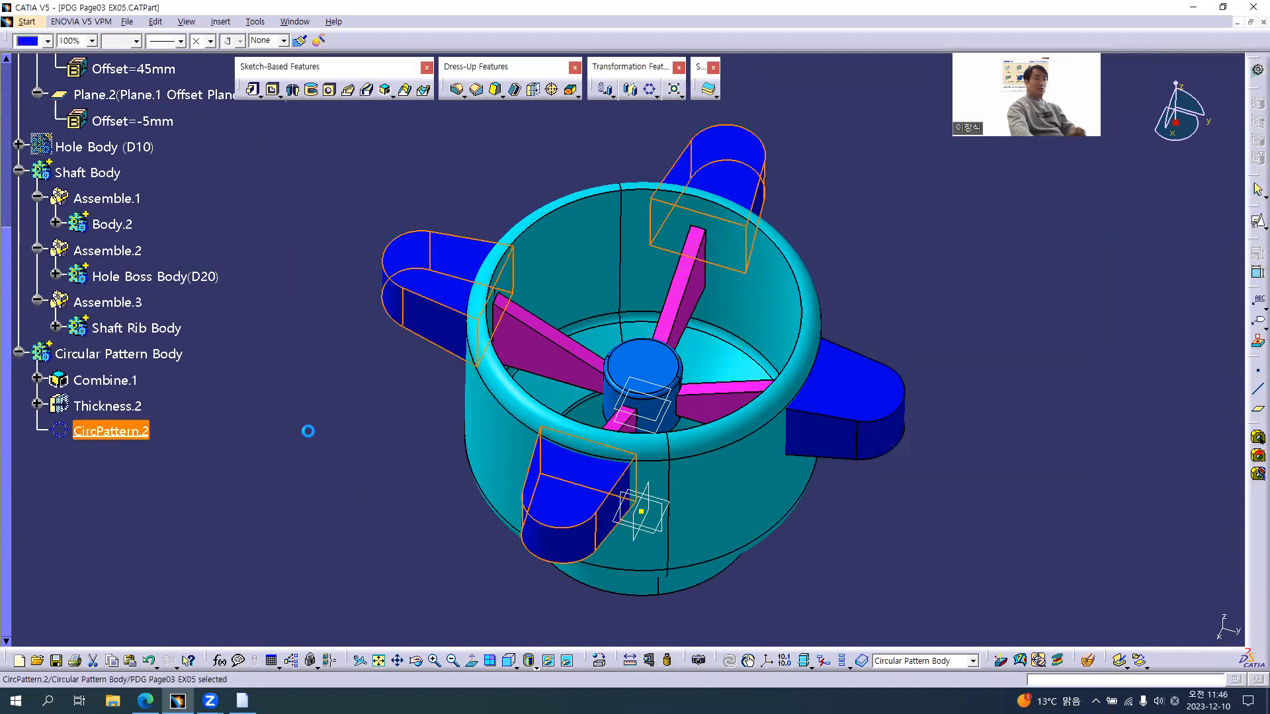
{"action": "left_click", "coordinate": [105, 431]}
{"action": "double_click", "coordinate": [104, 431]}
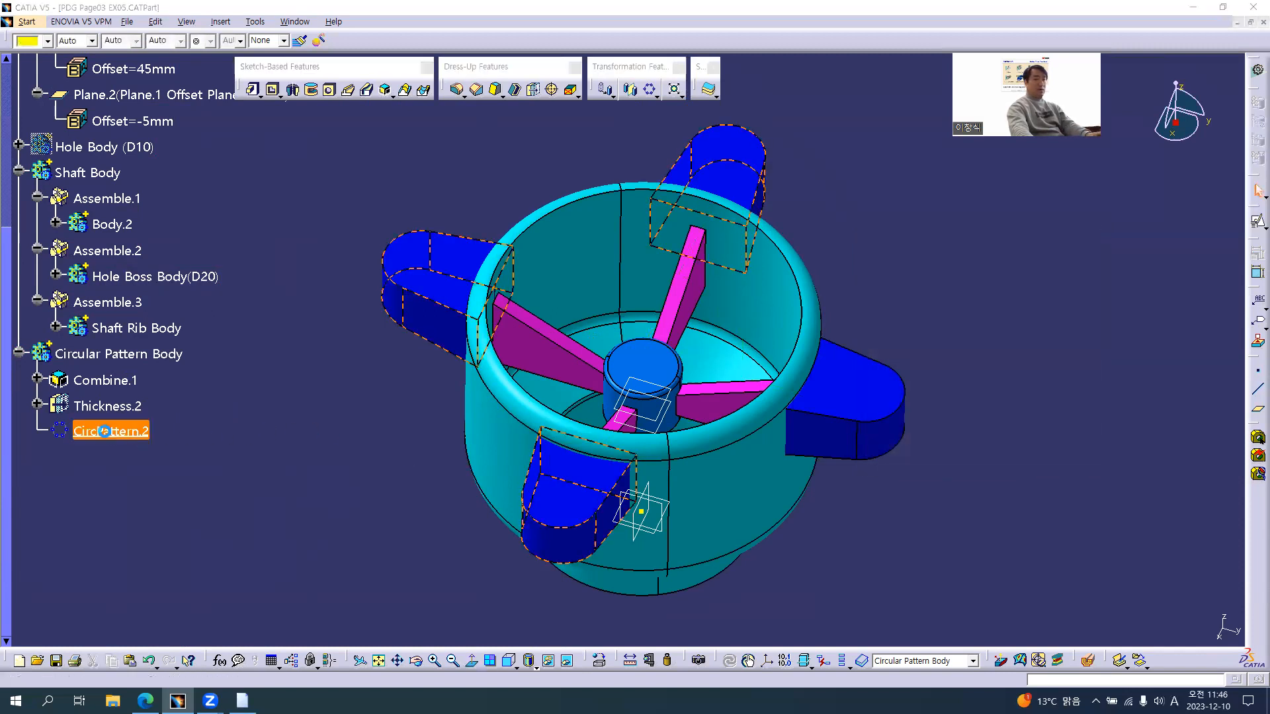
{"action": "type", "text": "3"}
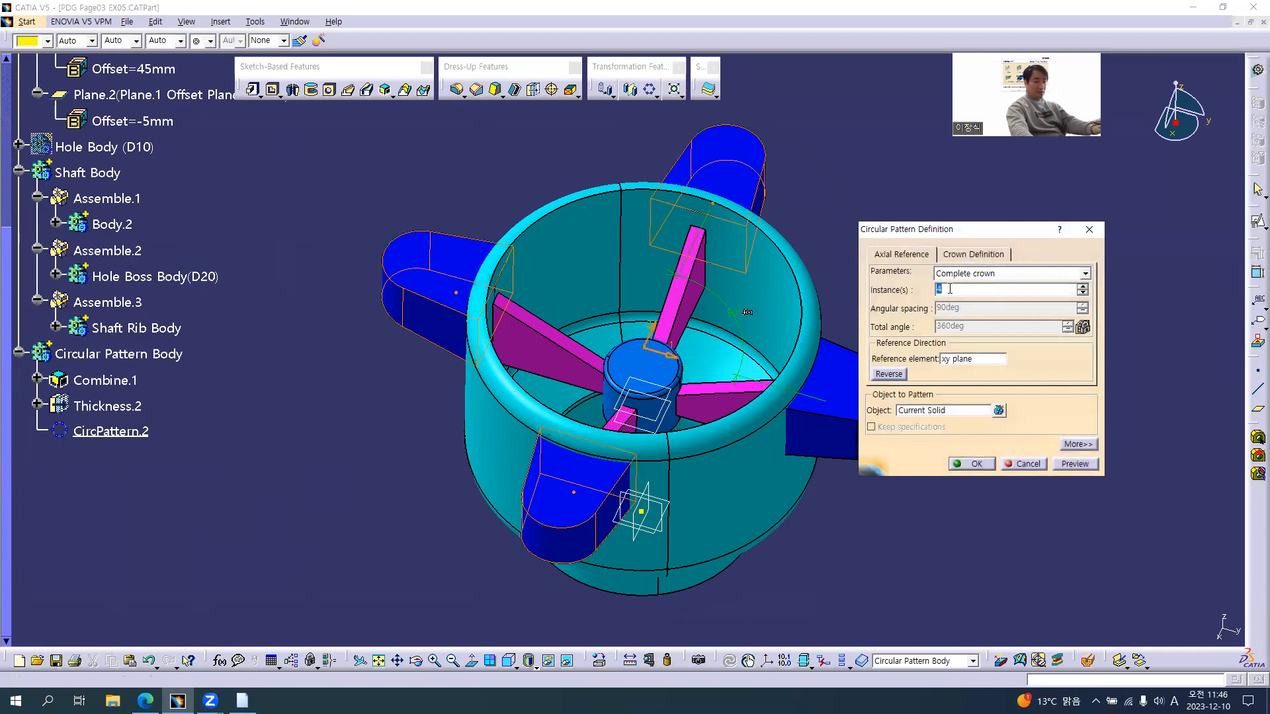
{"action": "key", "text": "Return"}
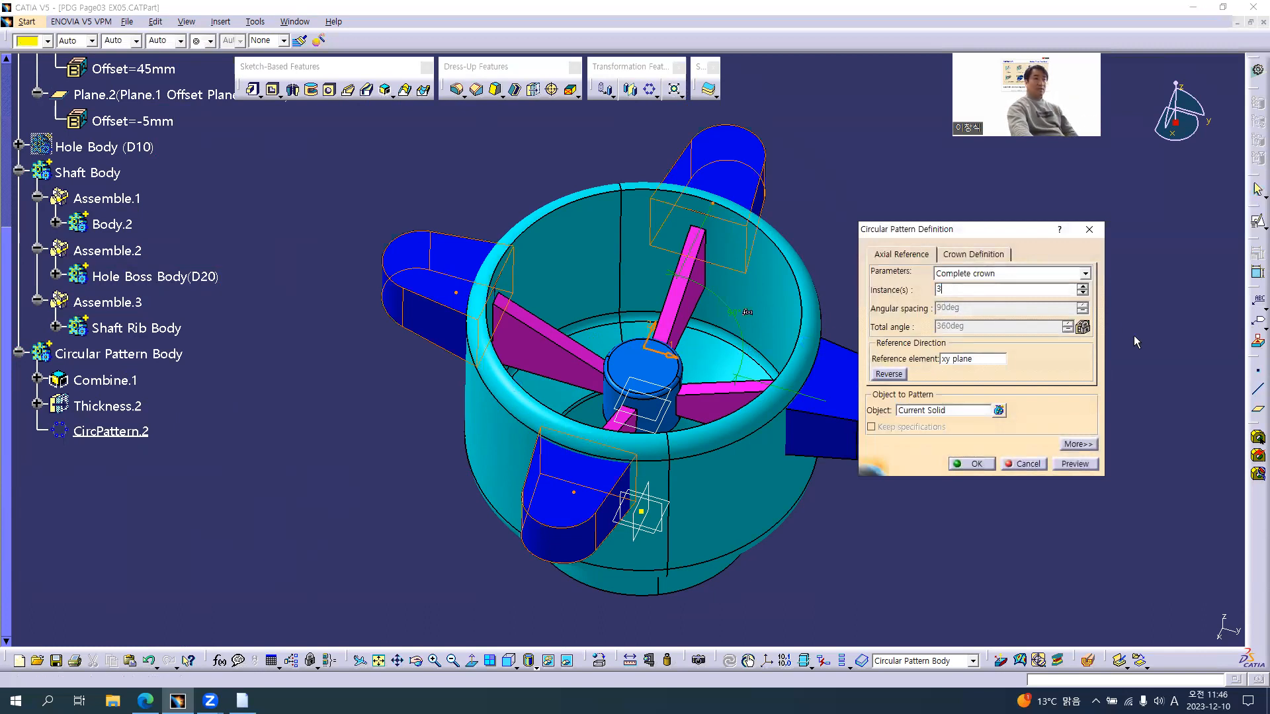
{"action": "left_click", "coordinate": [973, 464]}
{"action": "middle_click_drag", "start_coordinate": [645, 420], "coordinate": [349, 403]}
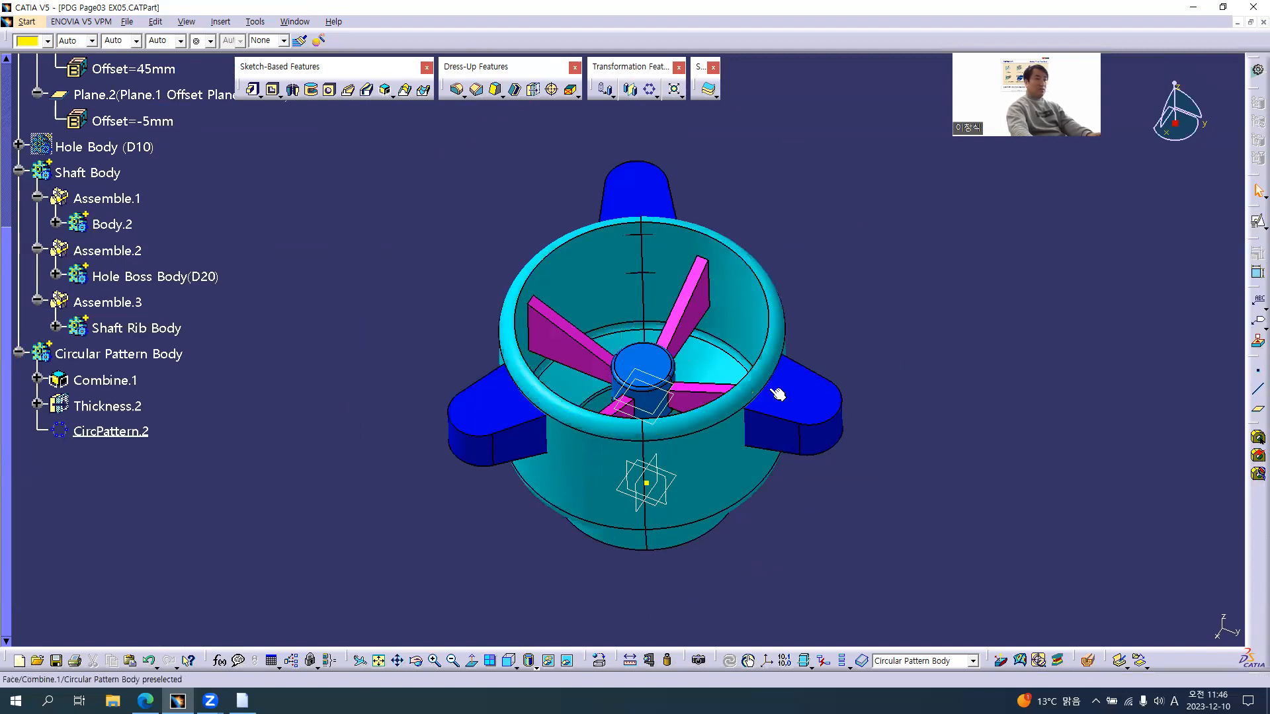
{"action": "middle_click_drag", "start_coordinate": [625, 488], "coordinate": [603, 421]}
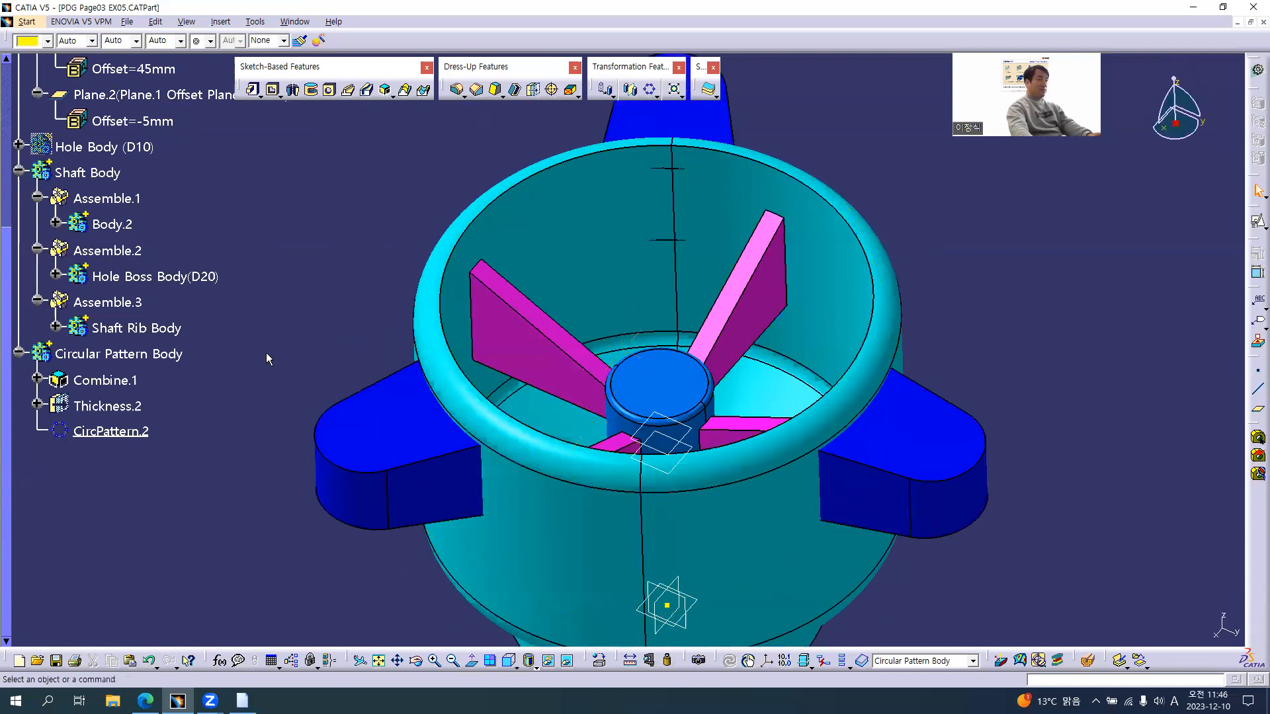
Step: Check the lugs in the Solid EX21.pdf drawing and paste a copy of Circular Pattern Body into the part as a separate body
{"action": "key", "text": "alt+Tab"}
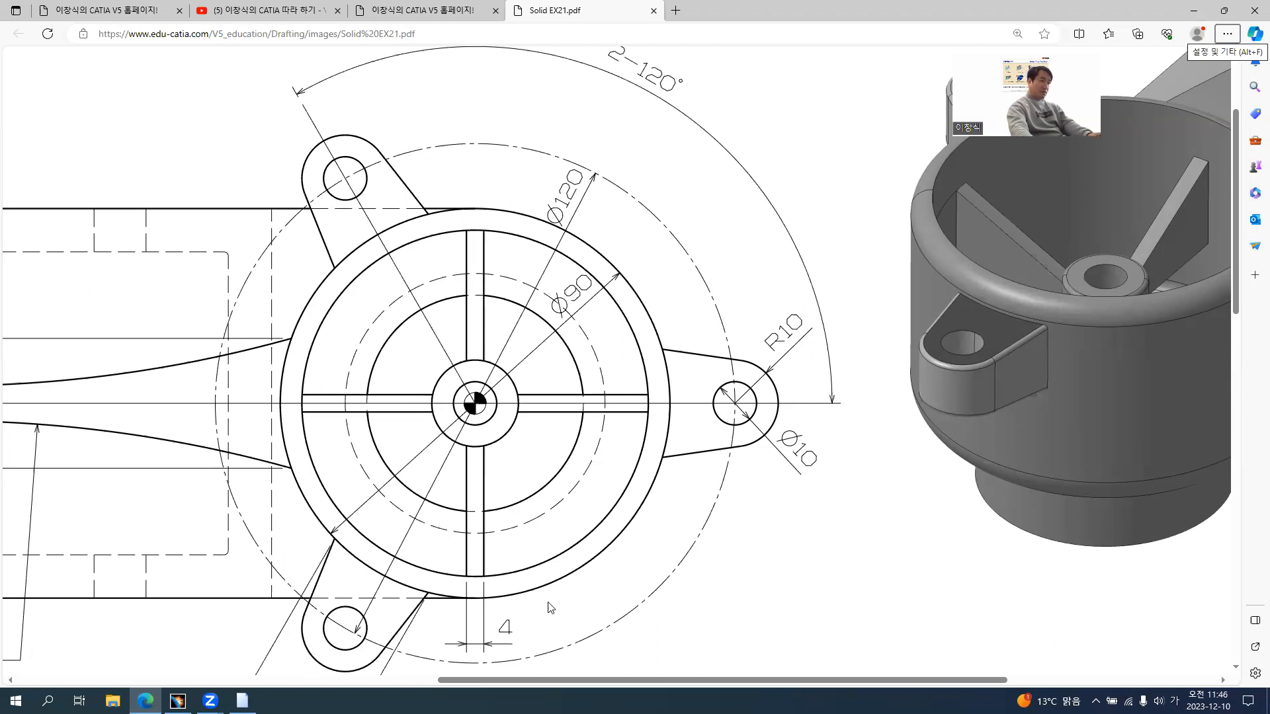
{"action": "key", "text": "alt+Tab"}
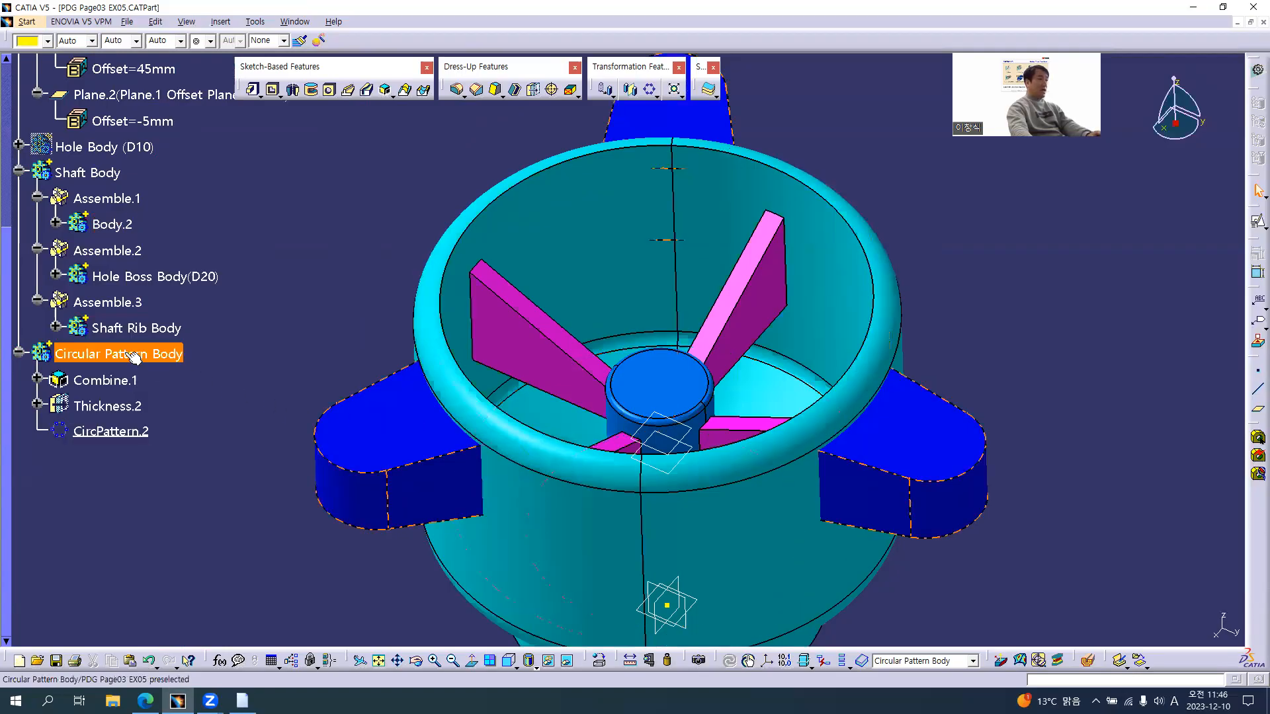
{"action": "left_click", "coordinate": [172, 376]}
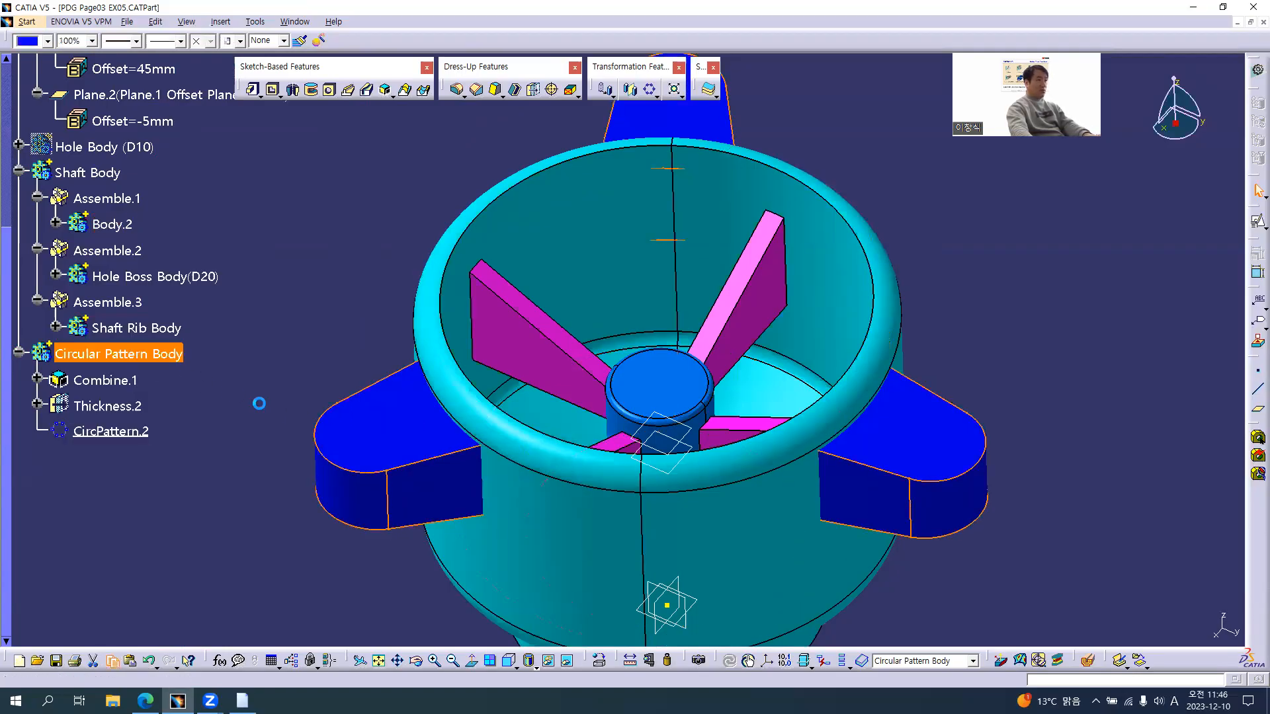
{"action": "left_click", "coordinate": [18, 171]}
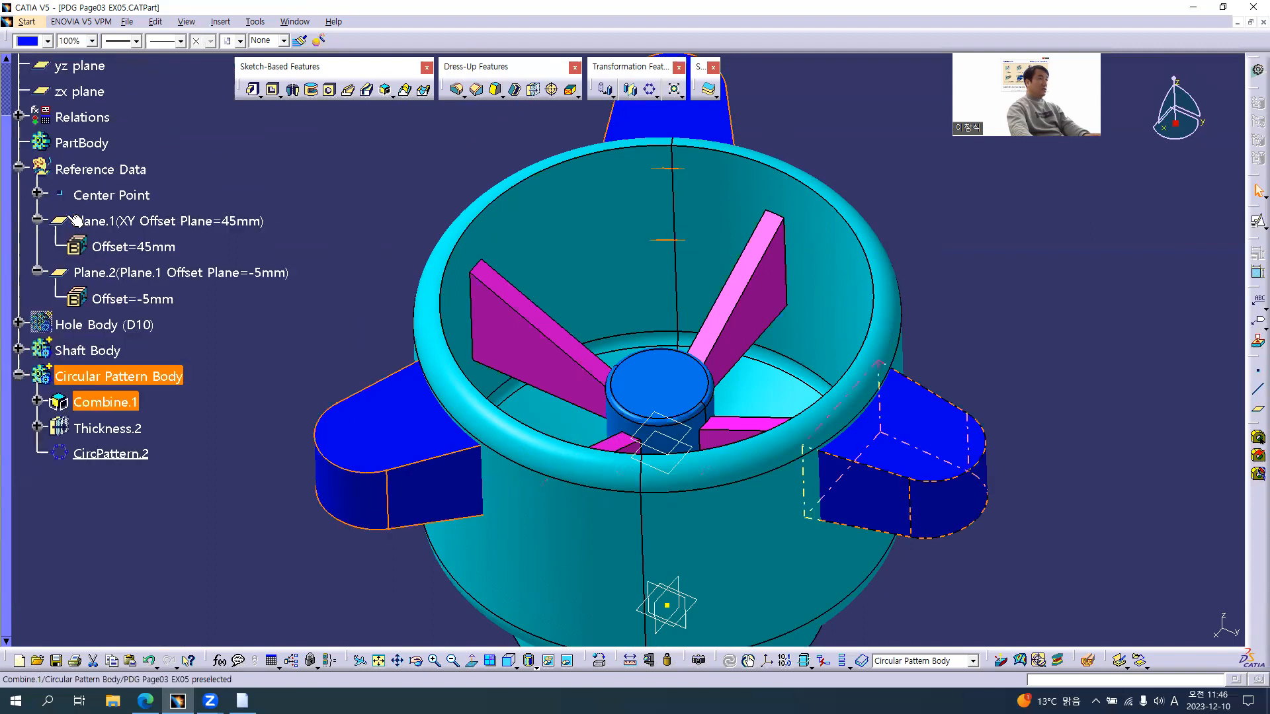
{"action": "scroll", "coordinate": [76, 220], "scroll_direction": "up", "scroll_amount": 2}
{"action": "left_click", "coordinate": [79, 131]}
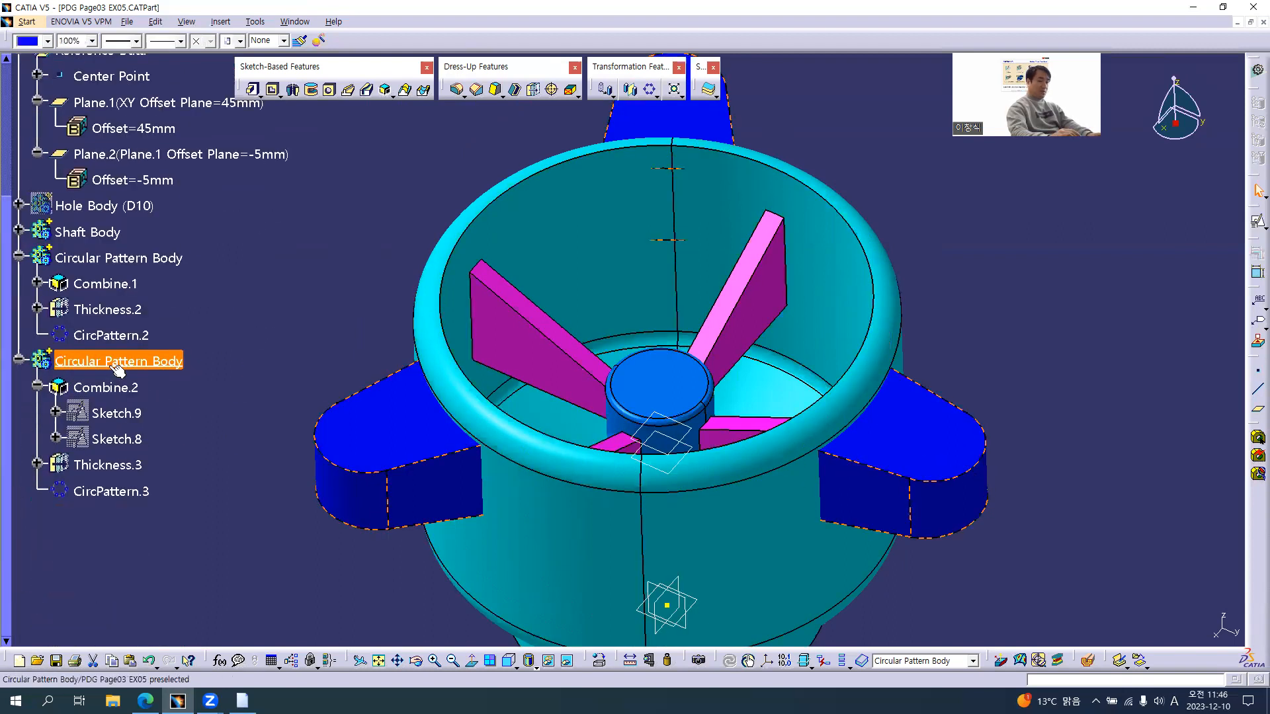
Step: Rename the pasted copy of Circular Pattern Body as Hole Body(D10)
{"action": "key", "text": "alt+Return"}
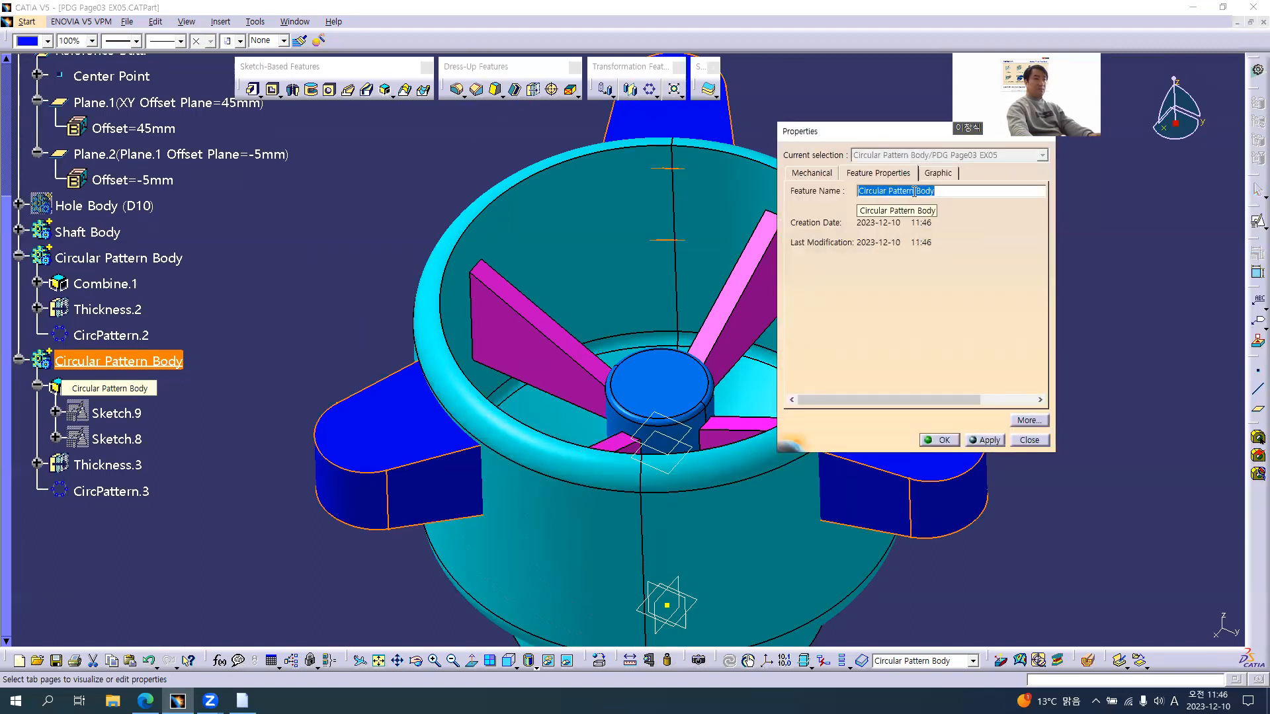
{"action": "left_click", "coordinate": [914, 192]}
{"action": "key", "text": "shift+Home"}
{"action": "type", "text": "Hole"}
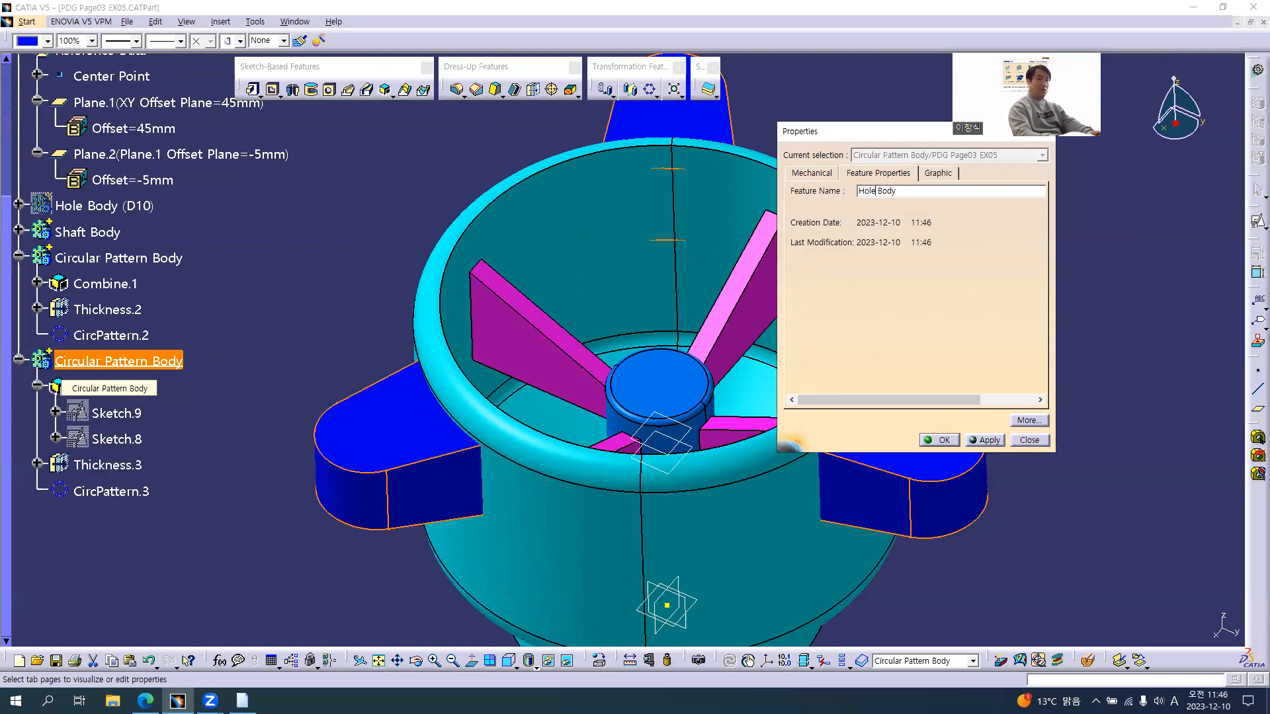
{"action": "left_click", "coordinate": [887, 191]}
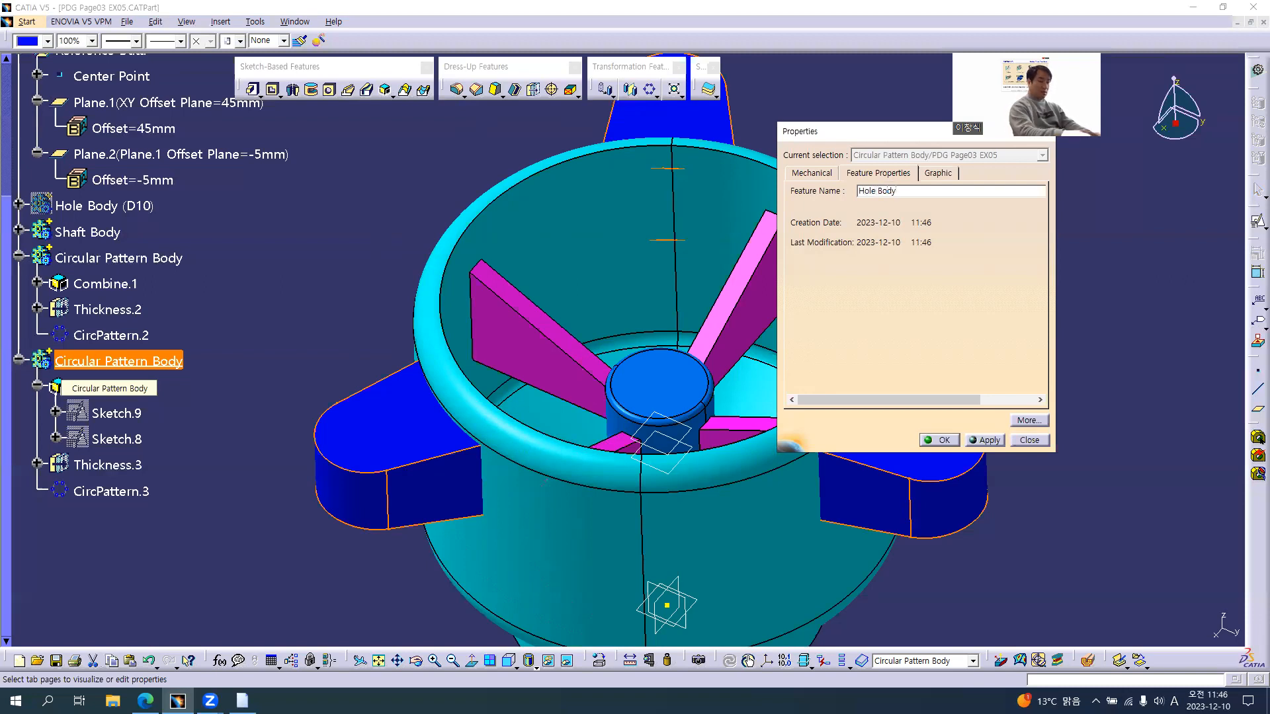
{"action": "type", "text": "(D10"}
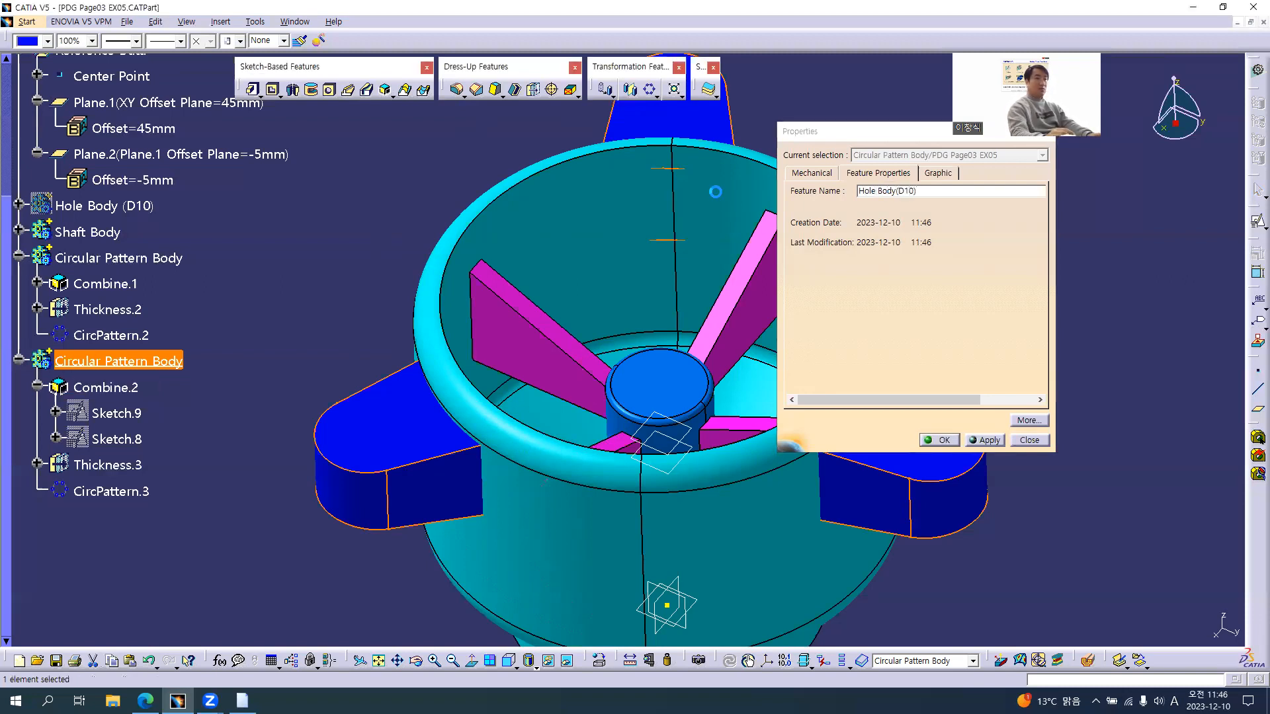
Step: Check the lug hole's diameter in the Solid EX21.pdf drawing, return to the part and collapse Combine.2 in the tree
{"action": "key", "text": "alt+Tab"}
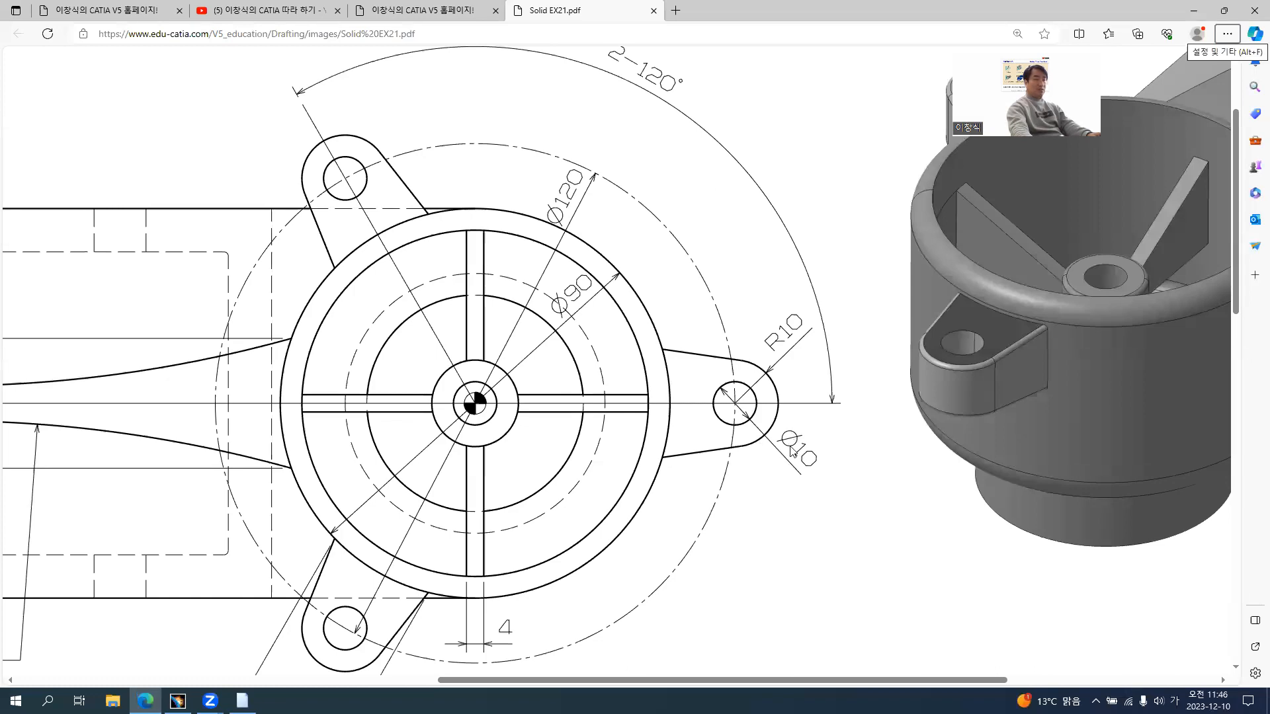
{"action": "key", "text": "alt+Tab"}
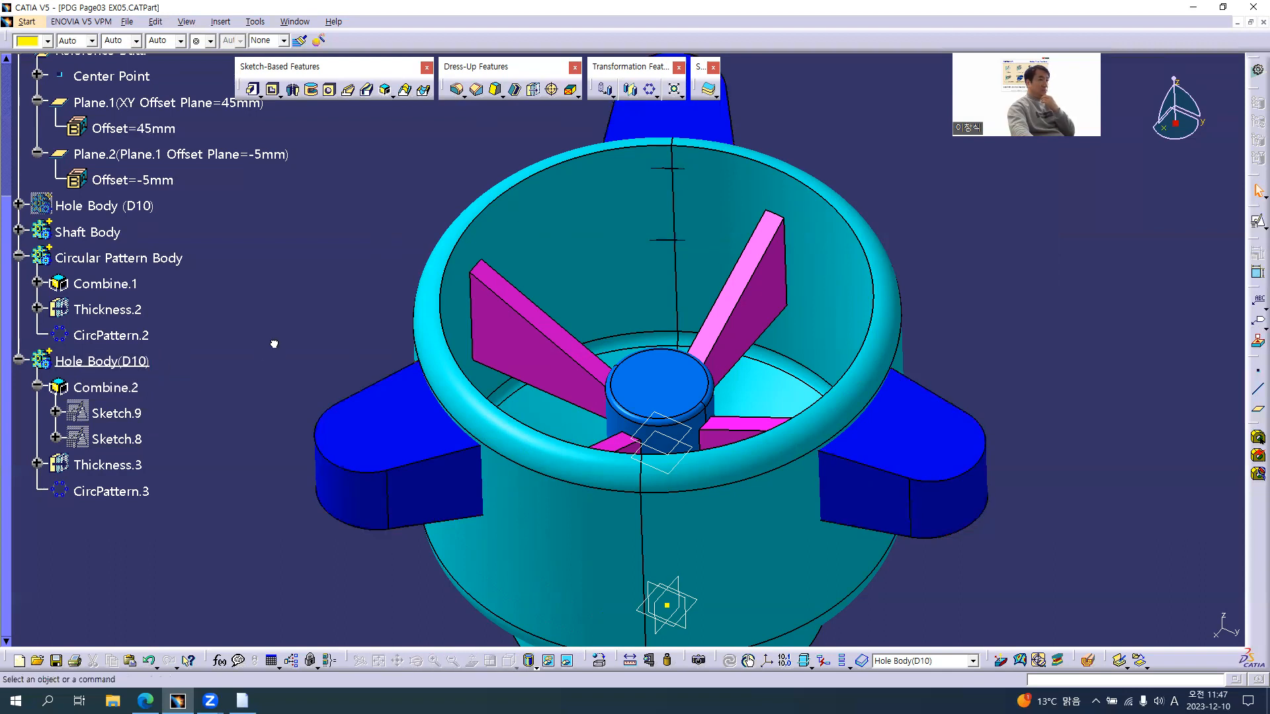
{"action": "middle_click_drag", "start_coordinate": [582, 436], "coordinate": [582, 397]}
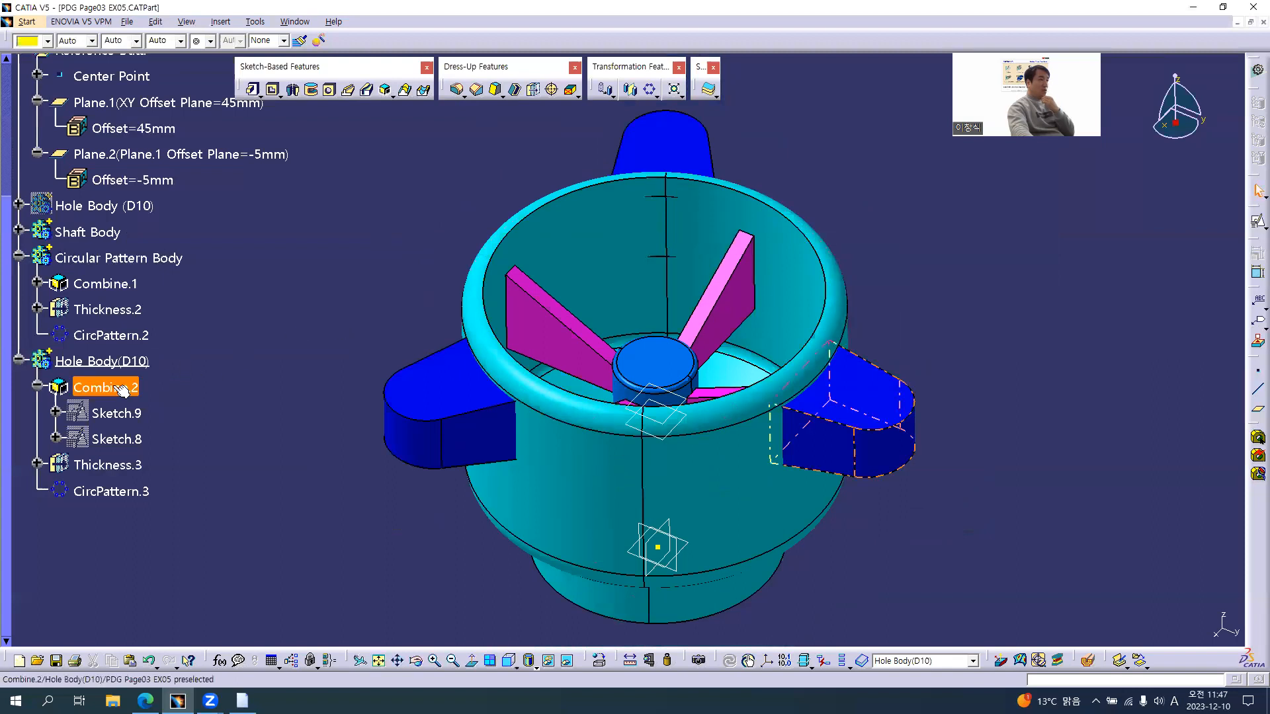
{"action": "left_click", "coordinate": [37, 387]}
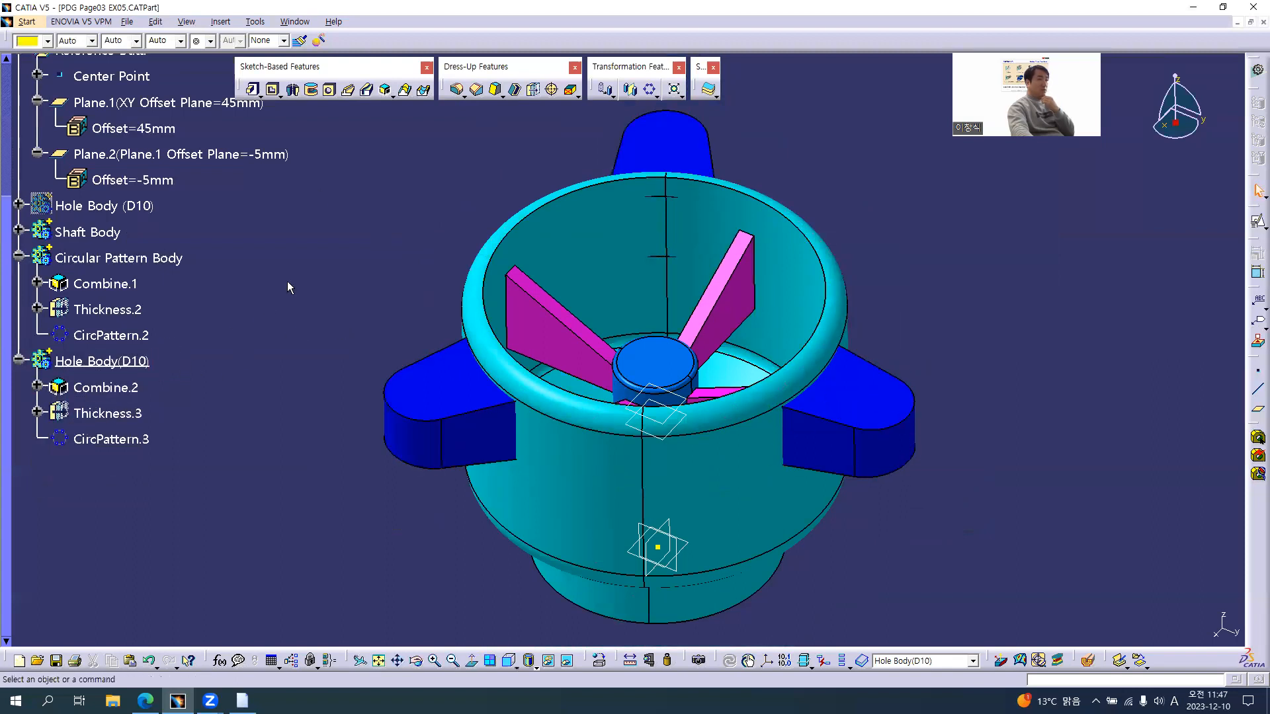
Step: Create a 10 mm diameter Up To Last hole from the front lug's upper face in Hole Body(D10)
{"action": "left_click", "coordinate": [329, 90]}
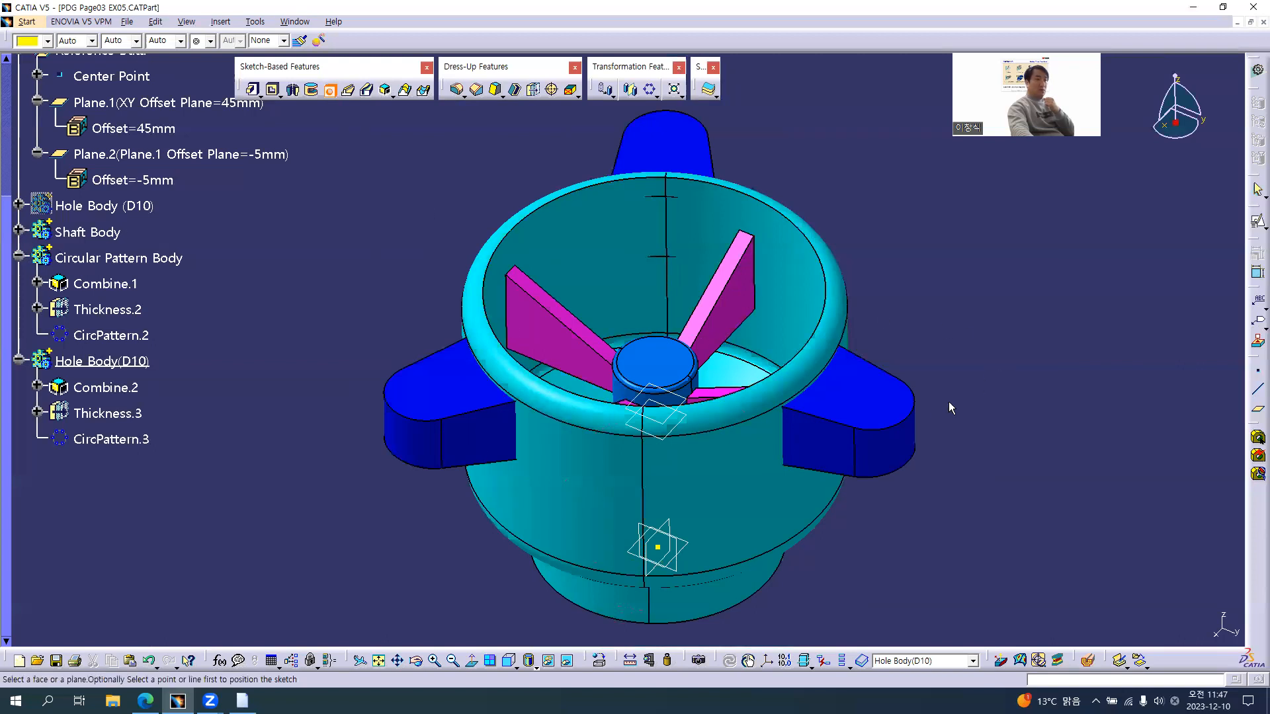
{"action": "left_click", "coordinate": [915, 424]}
{"action": "left_click", "coordinate": [877, 411]}
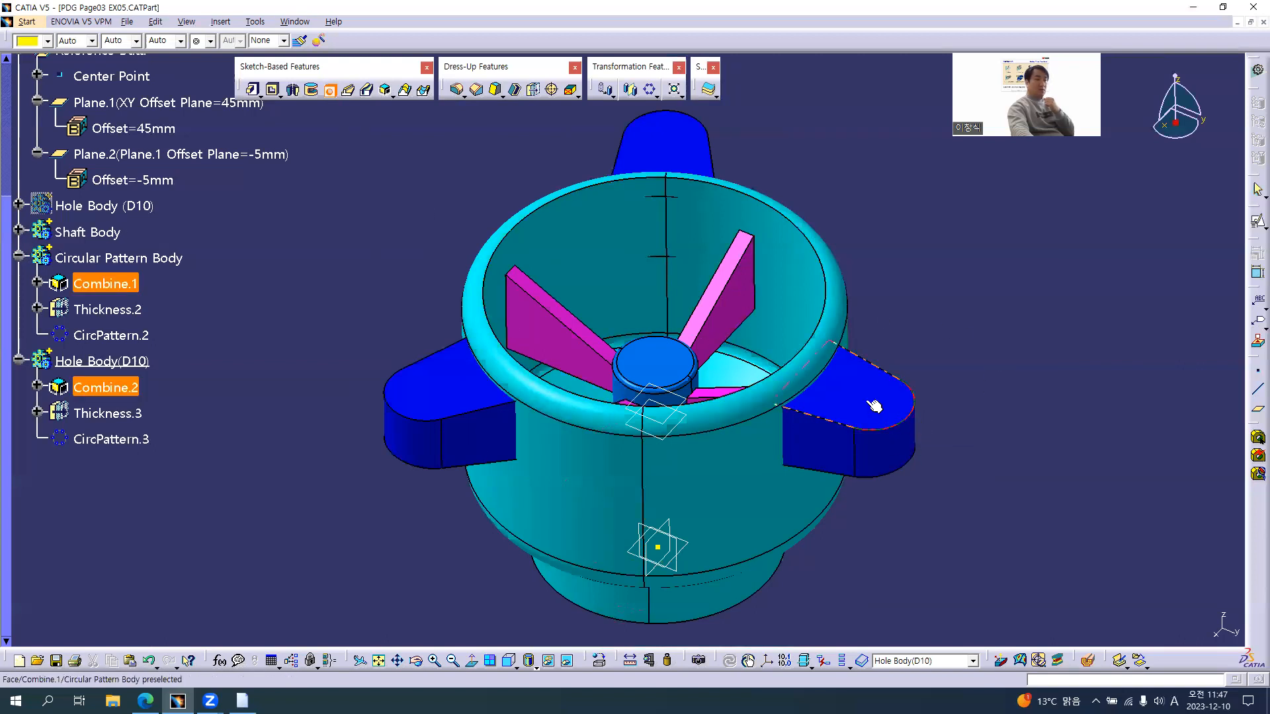
{"action": "middle_click_drag", "start_coordinate": [675, 490], "coordinate": [829, 352]}
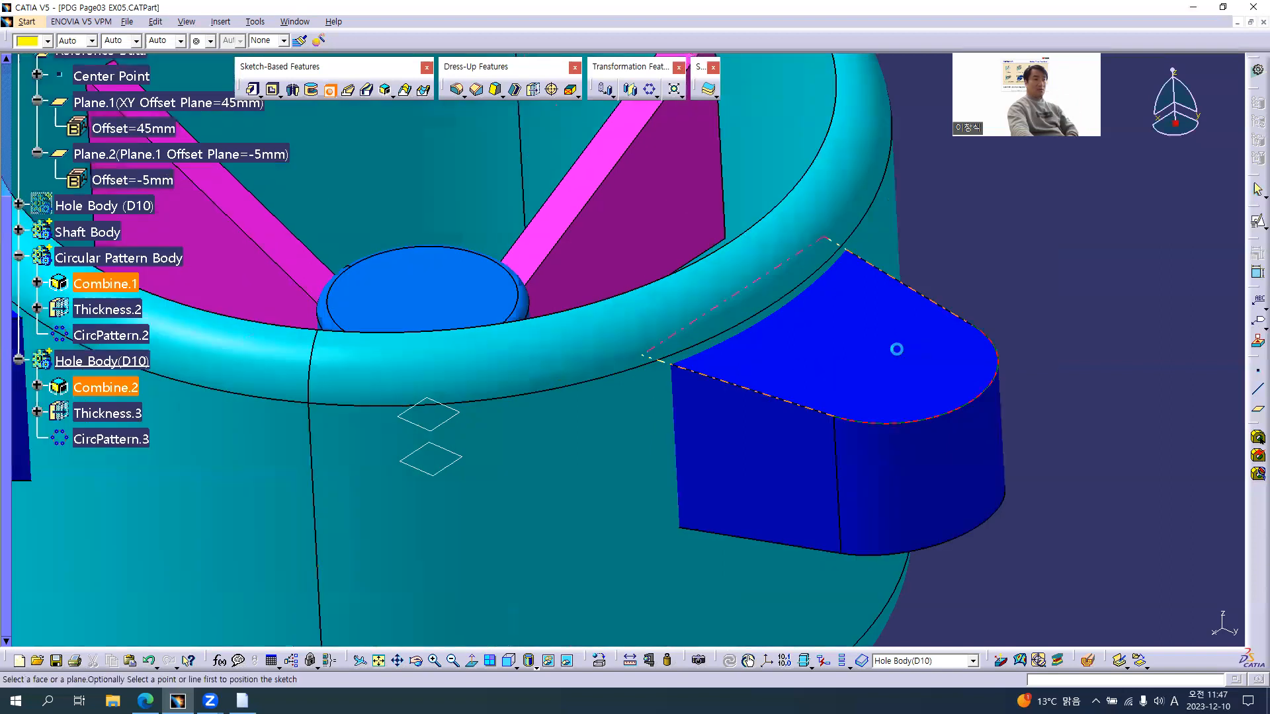
{"action": "left_click", "coordinate": [896, 349]}
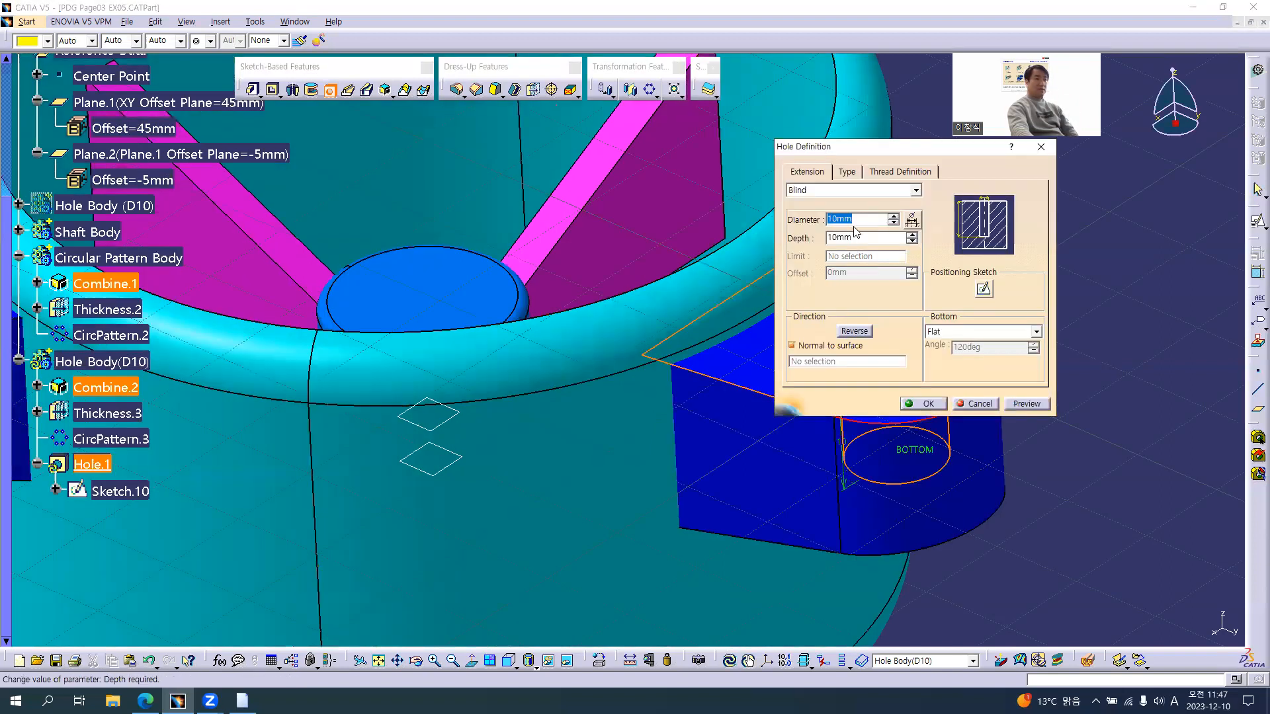
{"action": "left_click", "coordinate": [820, 192]}
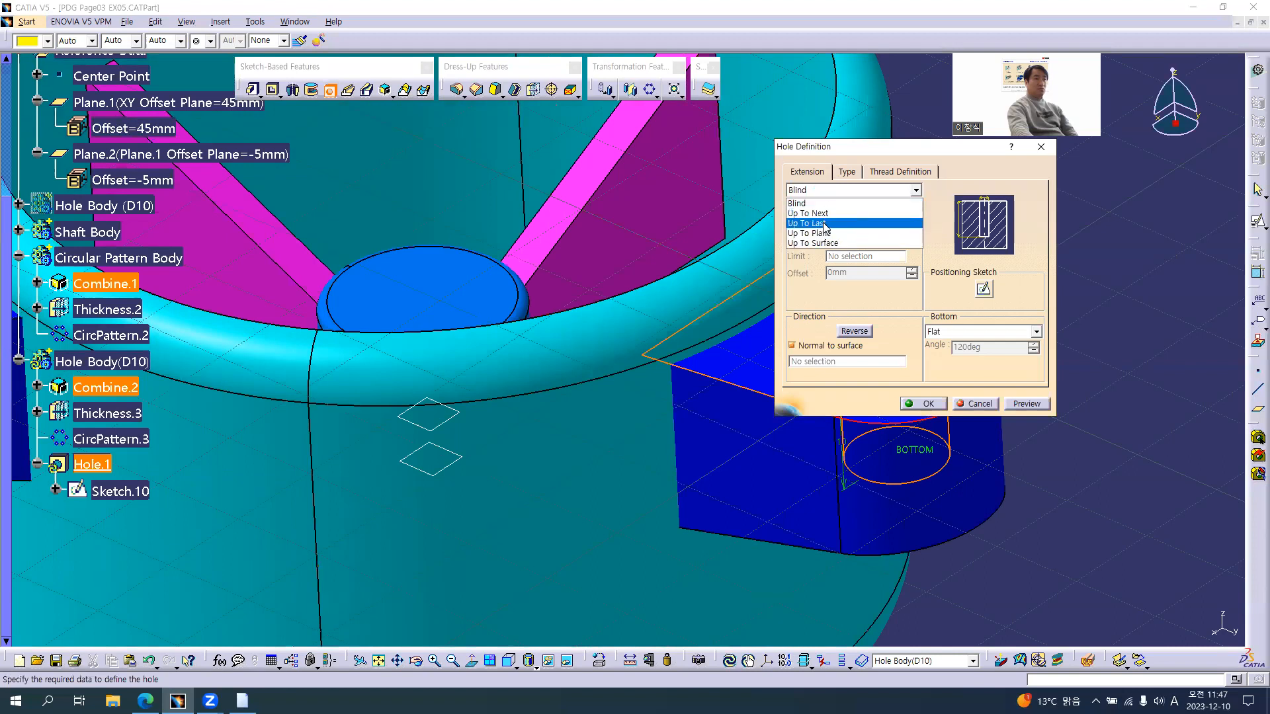
{"action": "left_click", "coordinate": [826, 224]}
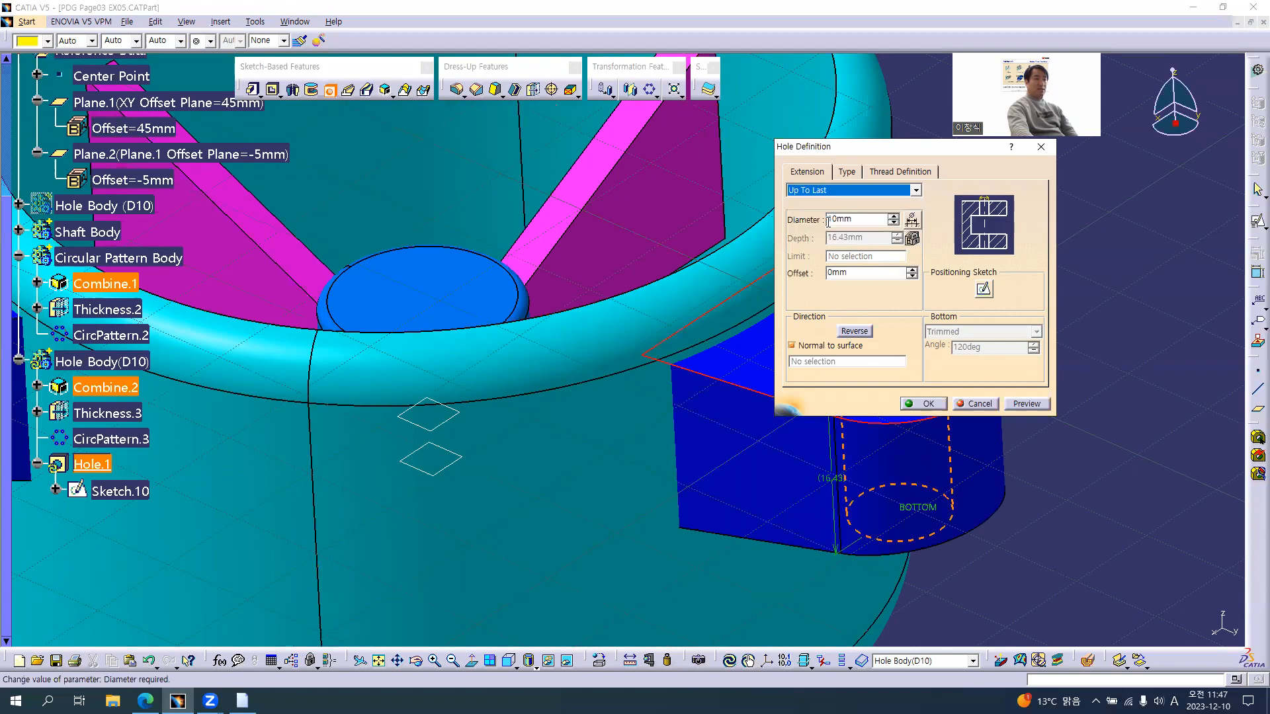
{"action": "left_click_drag", "start_coordinate": [858, 221], "coordinate": [784, 219]}
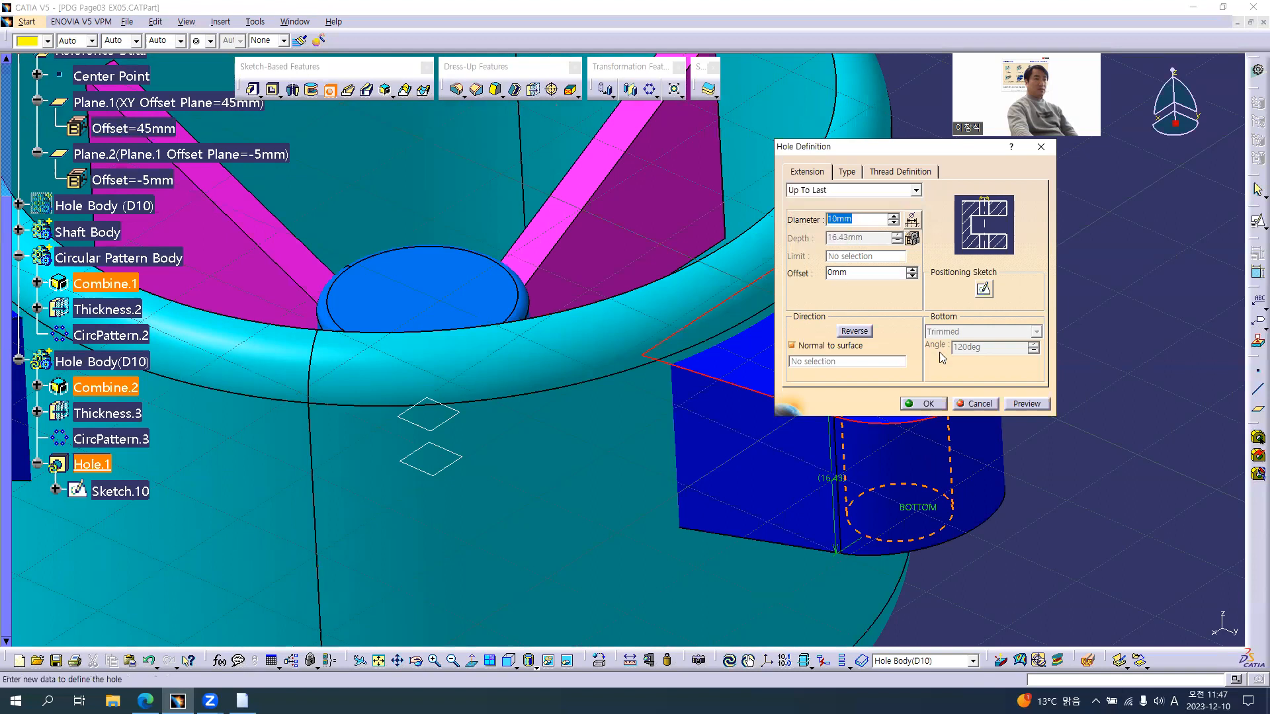
{"action": "left_click", "coordinate": [924, 404]}
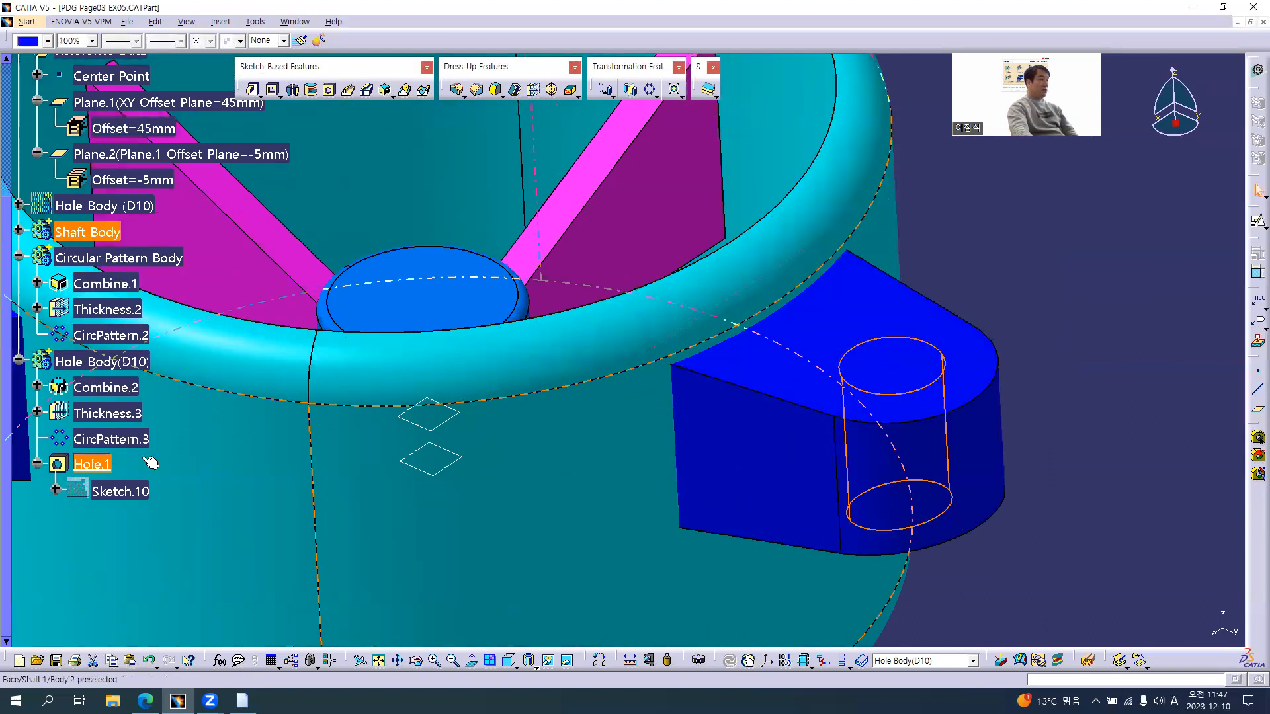
Step: Move Hole.1 directly after Combine.2 in Hole Body(D10) and delete Thickness.3
{"action": "middle_click_drag", "start_coordinate": [330, 463], "coordinate": [135, 474]}
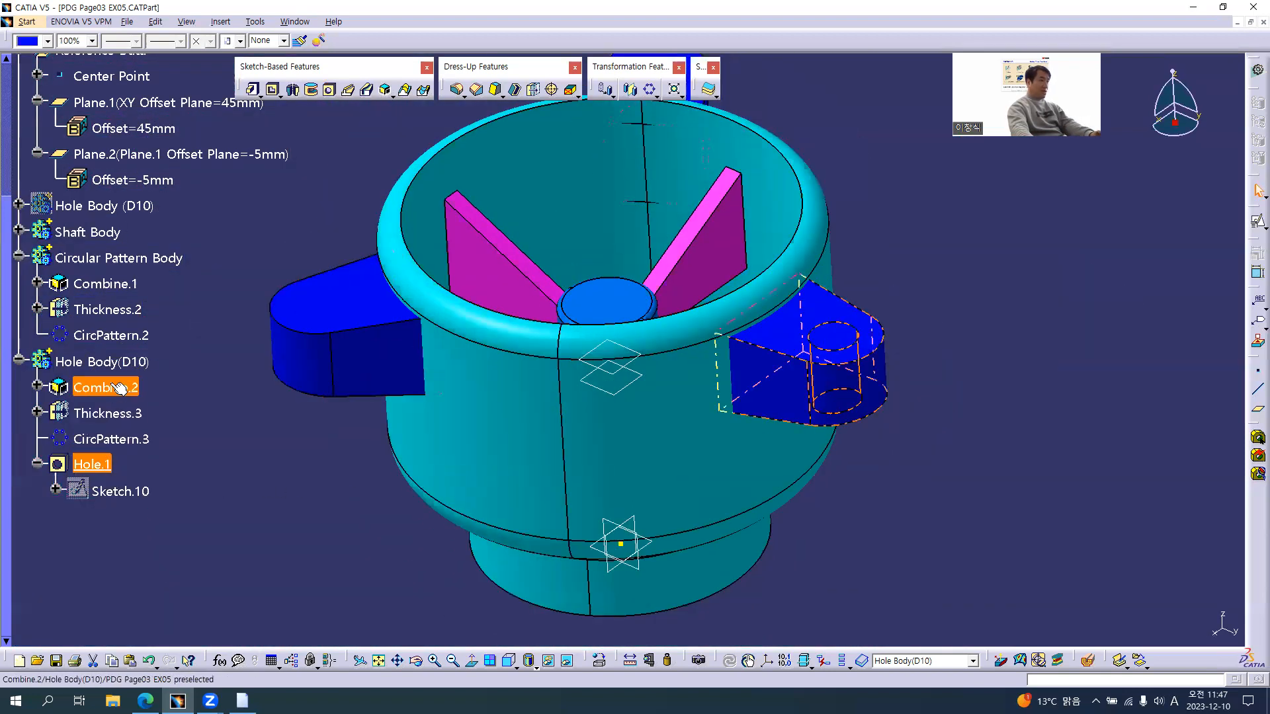
{"action": "left_click", "coordinate": [96, 465]}
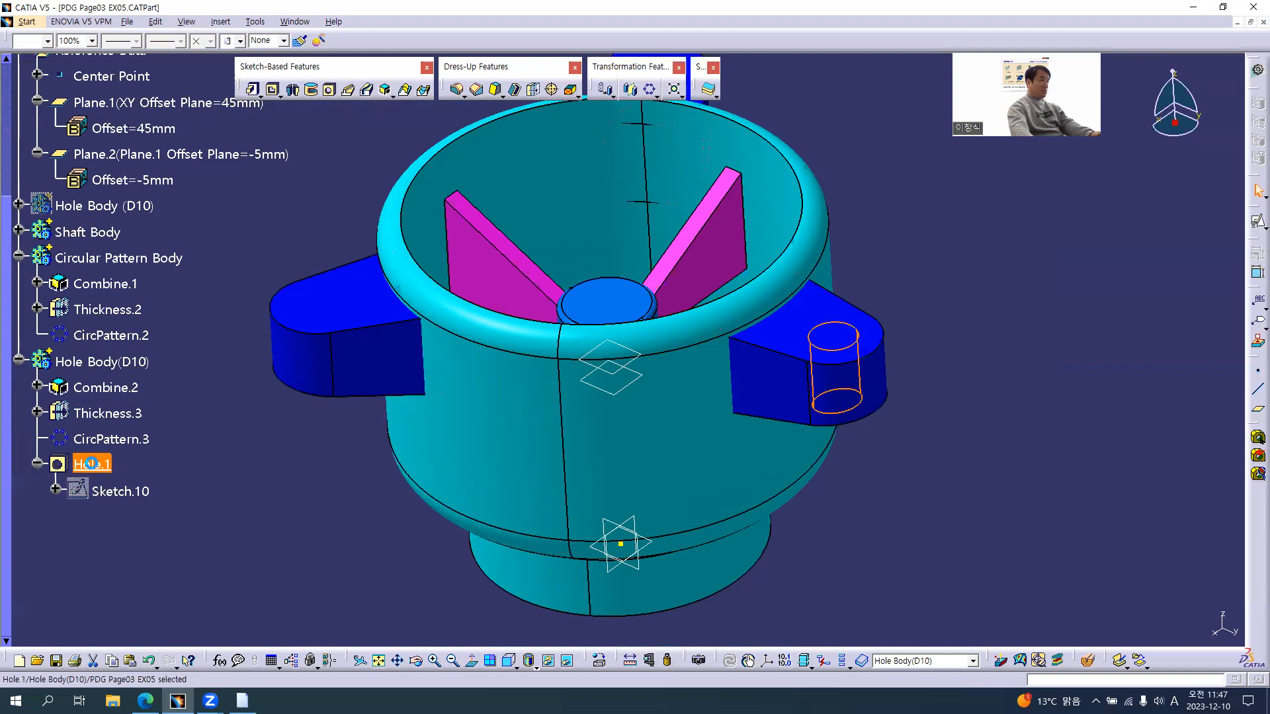
{"action": "left_click_drag", "start_coordinate": [93, 460], "coordinate": [100, 390]}
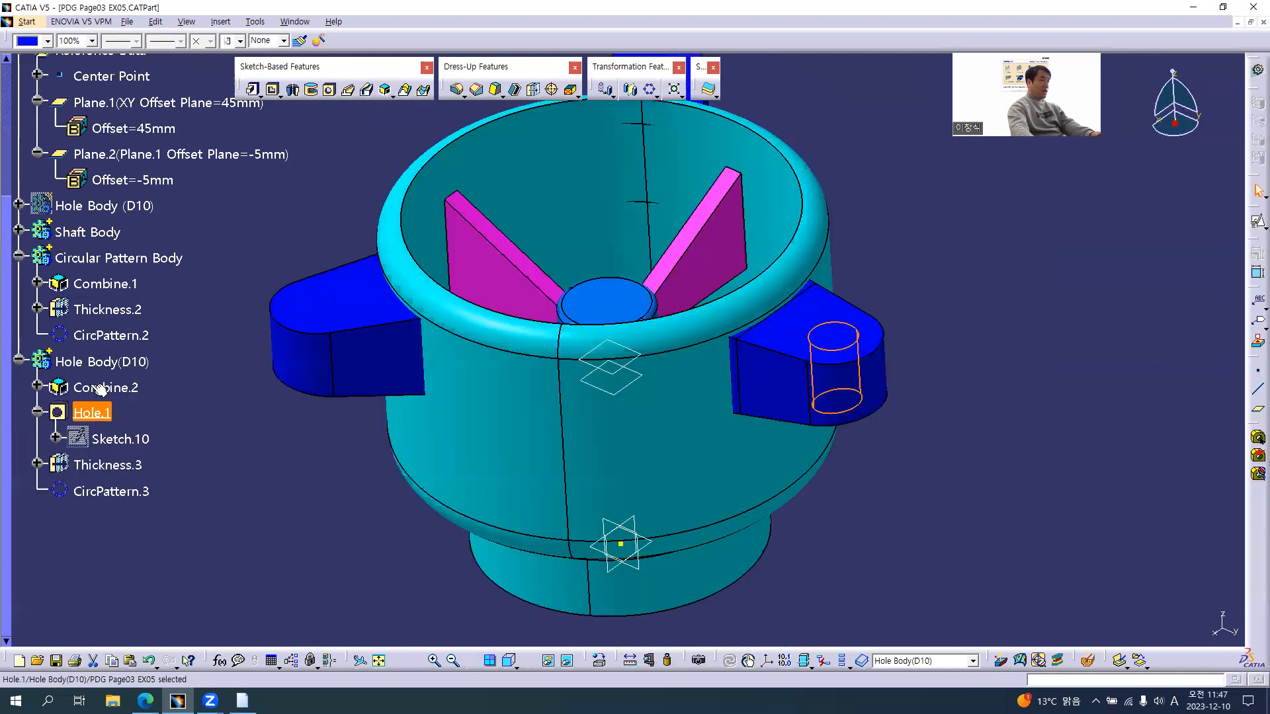
{"action": "right_click", "coordinate": [103, 465]}
{"action": "key", "text": "Delete"}
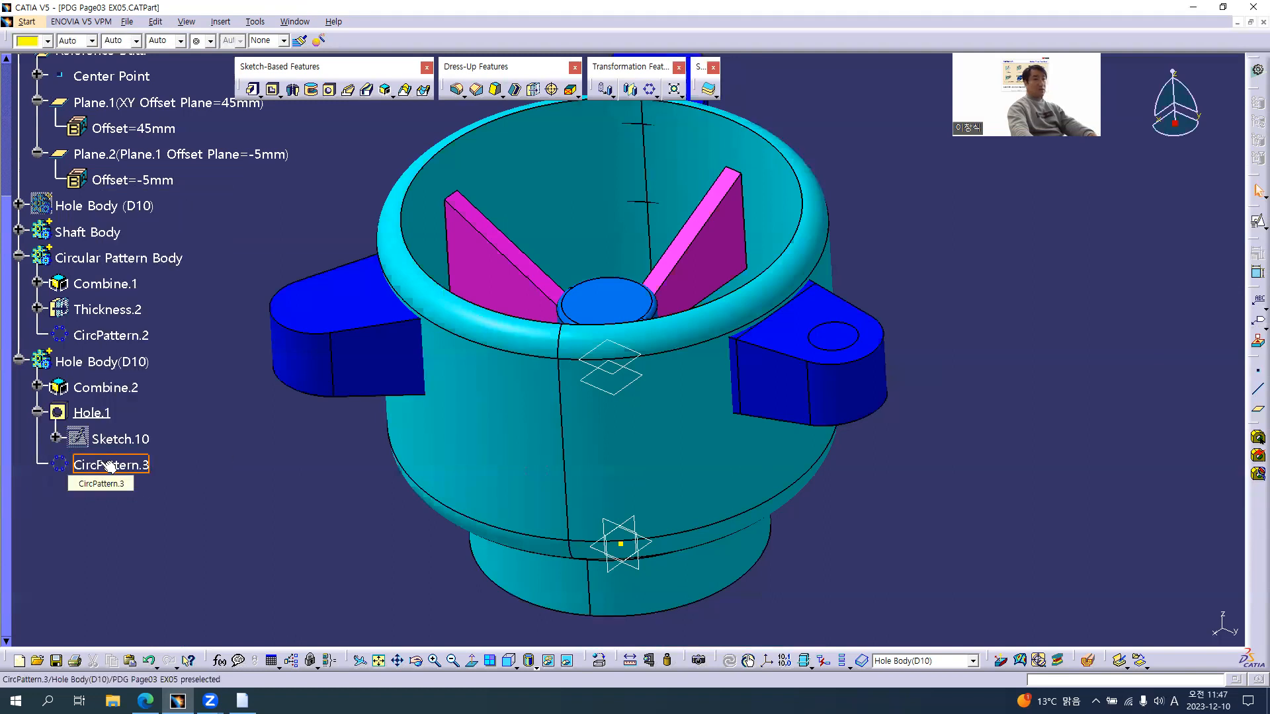
Step: Colour Hole Body(D10) red to tell it apart from the blue lugs
{"action": "left_click", "coordinate": [99, 362]}
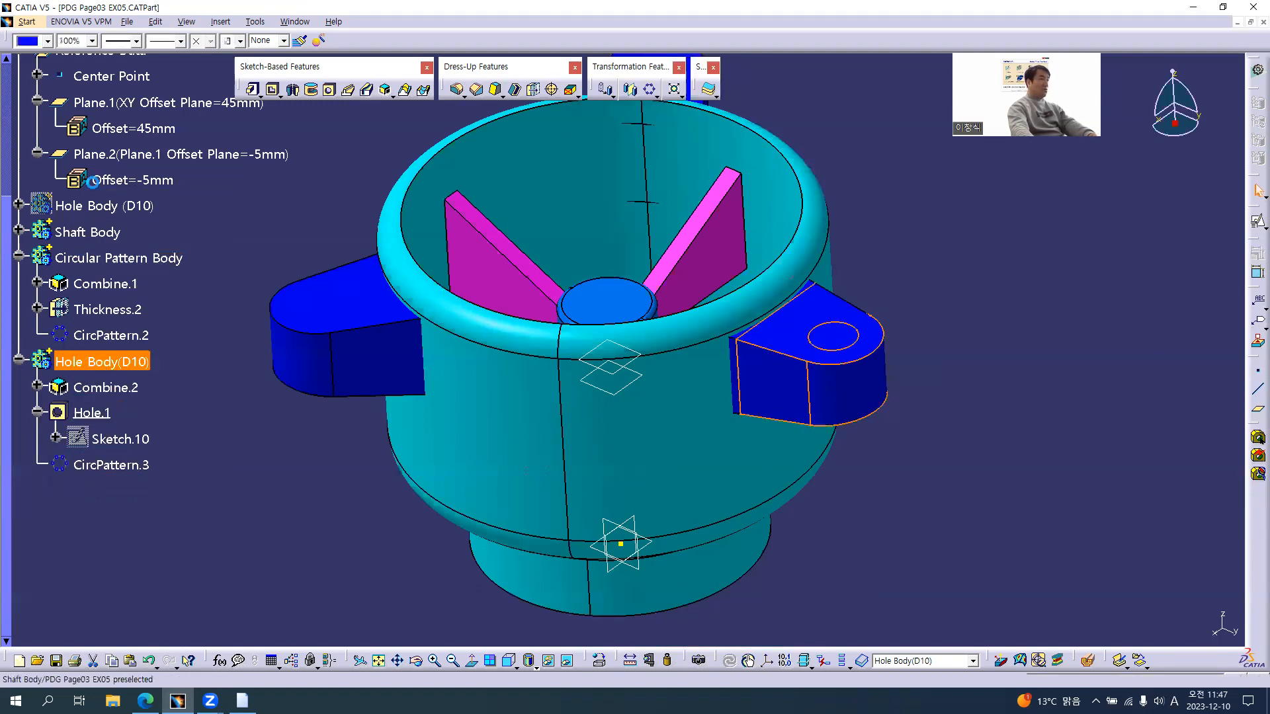
{"action": "left_click", "coordinate": [47, 41]}
{"action": "left_click", "coordinate": [37, 159]}
{"action": "left_click", "coordinate": [278, 417]}
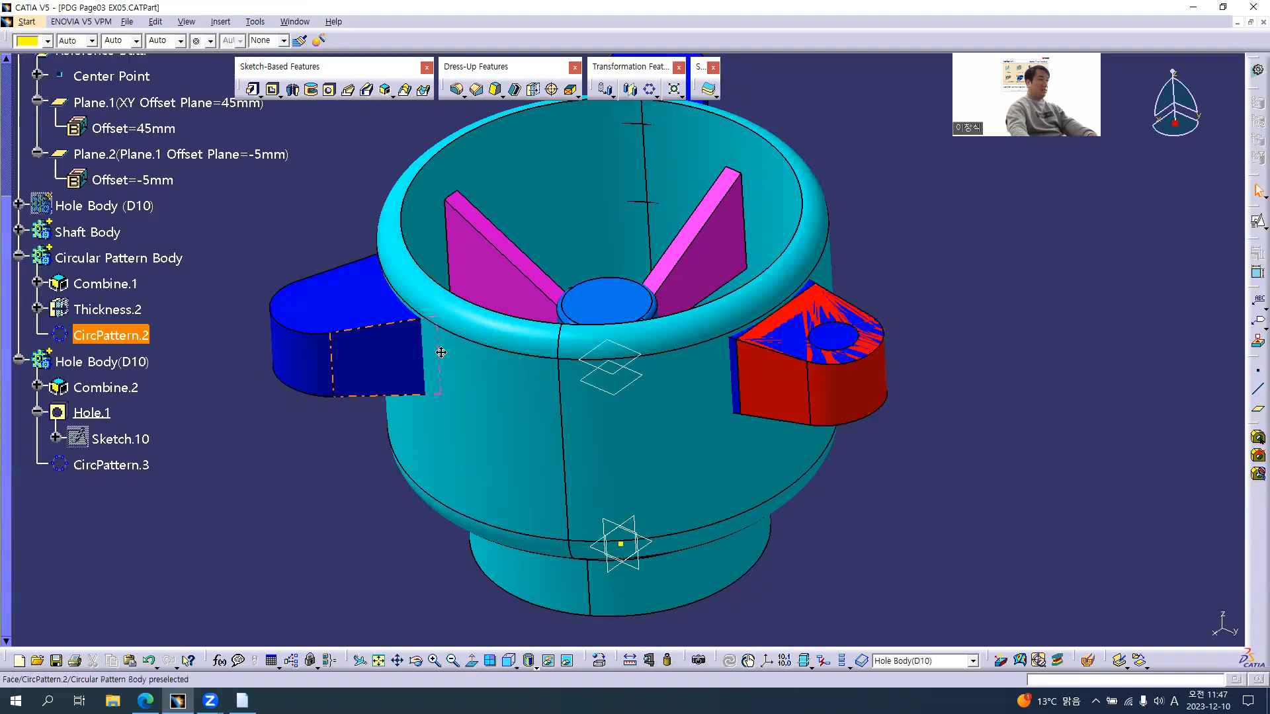
{"action": "middle_click_drag", "start_coordinate": [440, 353], "coordinate": [519, 390]}
Step: Try to delete Combine.2 from Hole Body(D10), and undo the deletion
{"action": "left_click", "coordinate": [119, 365]}
{"action": "left_click", "coordinate": [107, 389]}
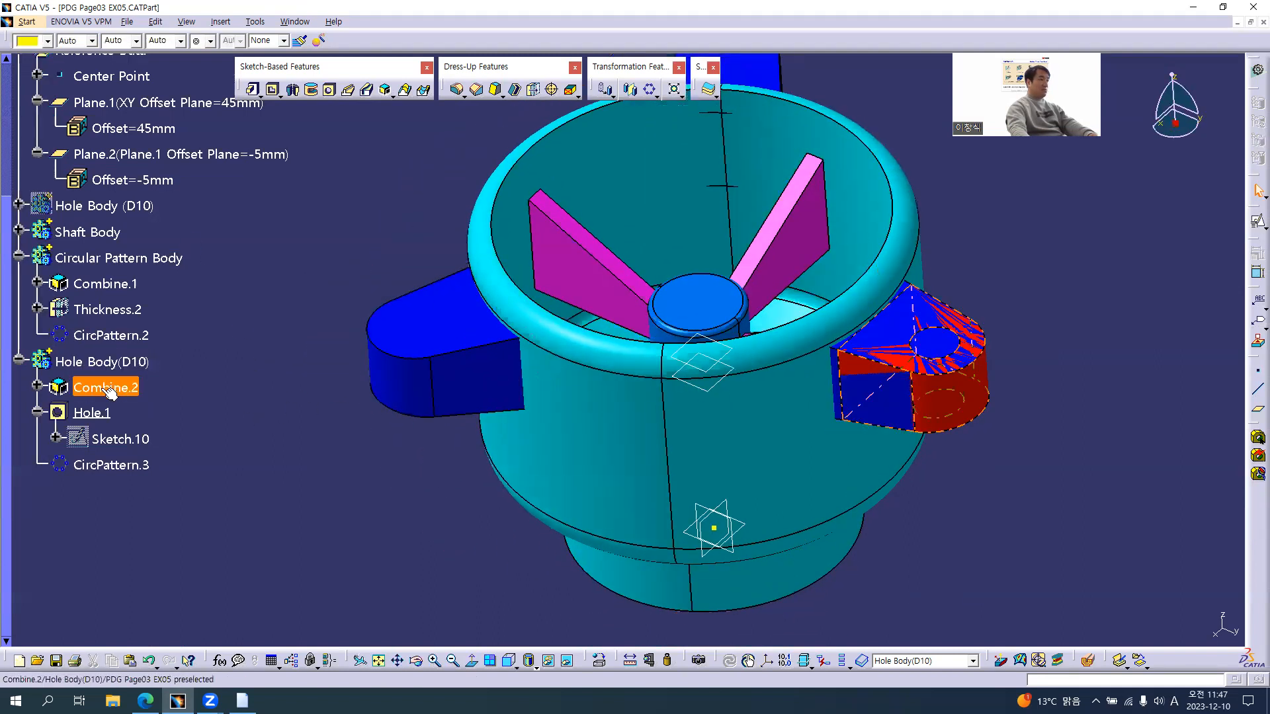
{"action": "right_click", "coordinate": [109, 393]}
{"action": "left_click", "coordinate": [137, 575]}
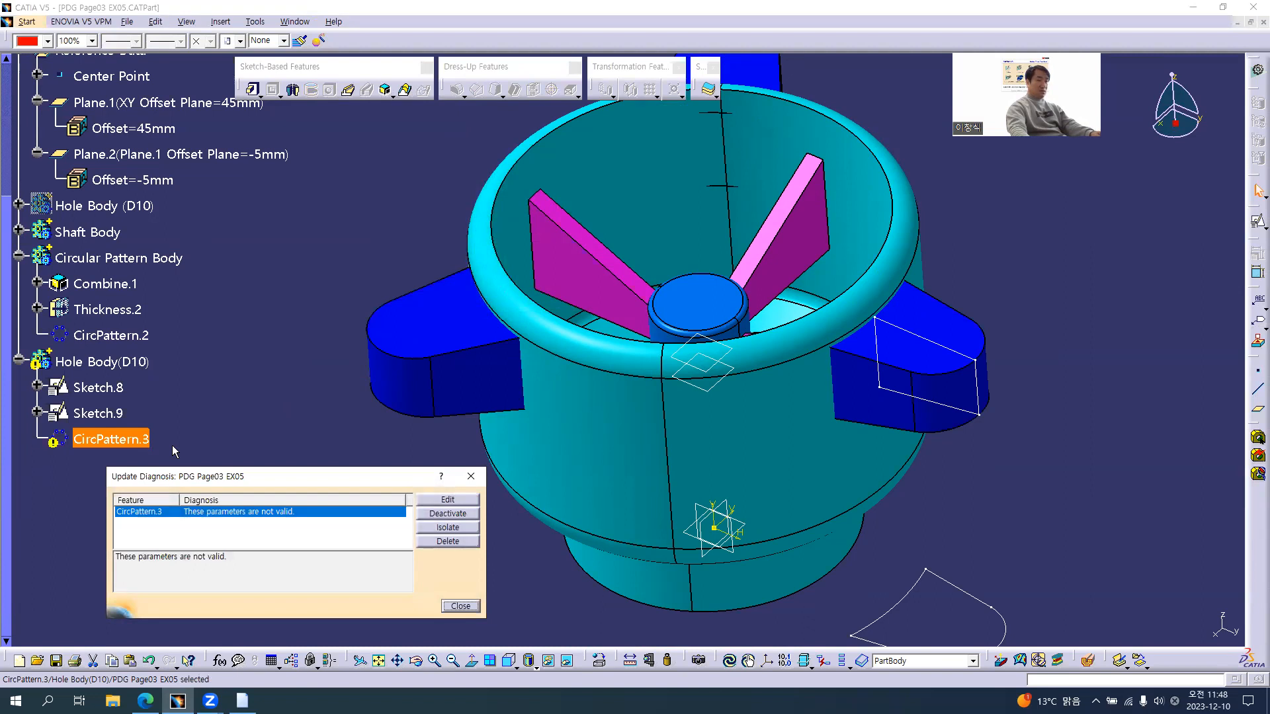
{"action": "key", "text": "ctrl+z"}
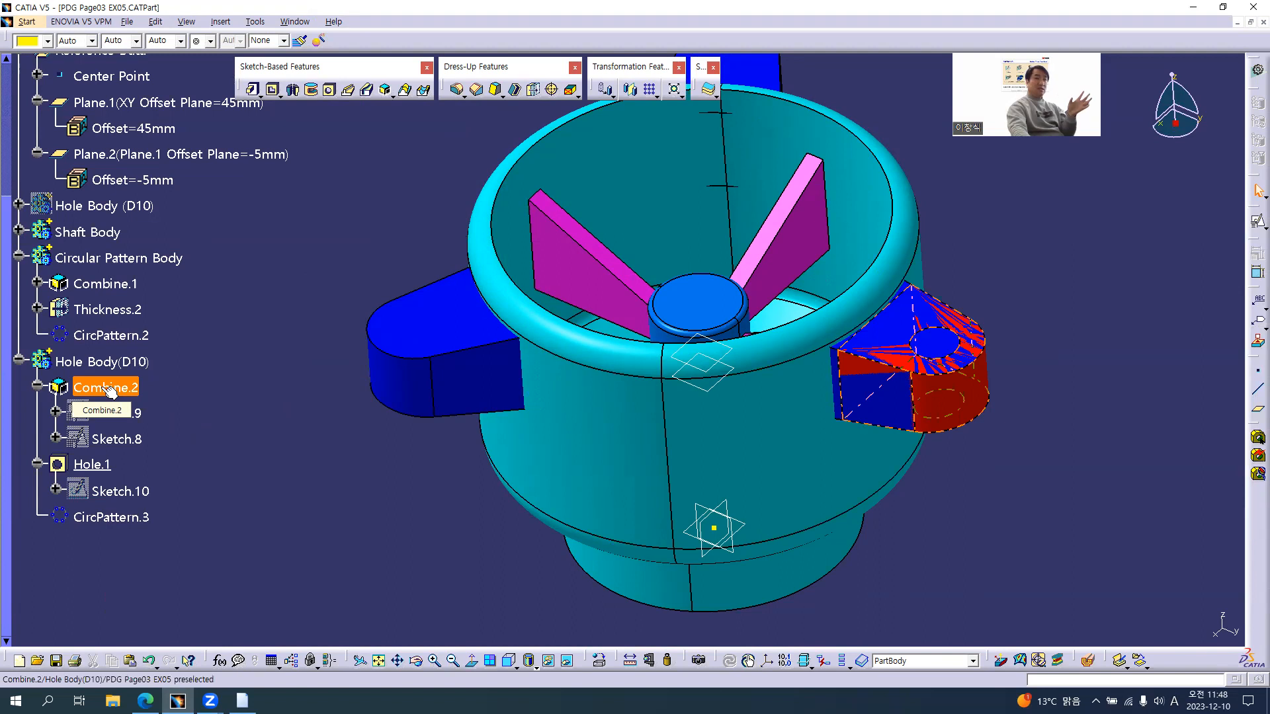
Step: Undo the red colouring, the Thickness.3 deletion and the hole in Hole Body(D10)
{"action": "left_click", "coordinate": [99, 453]}
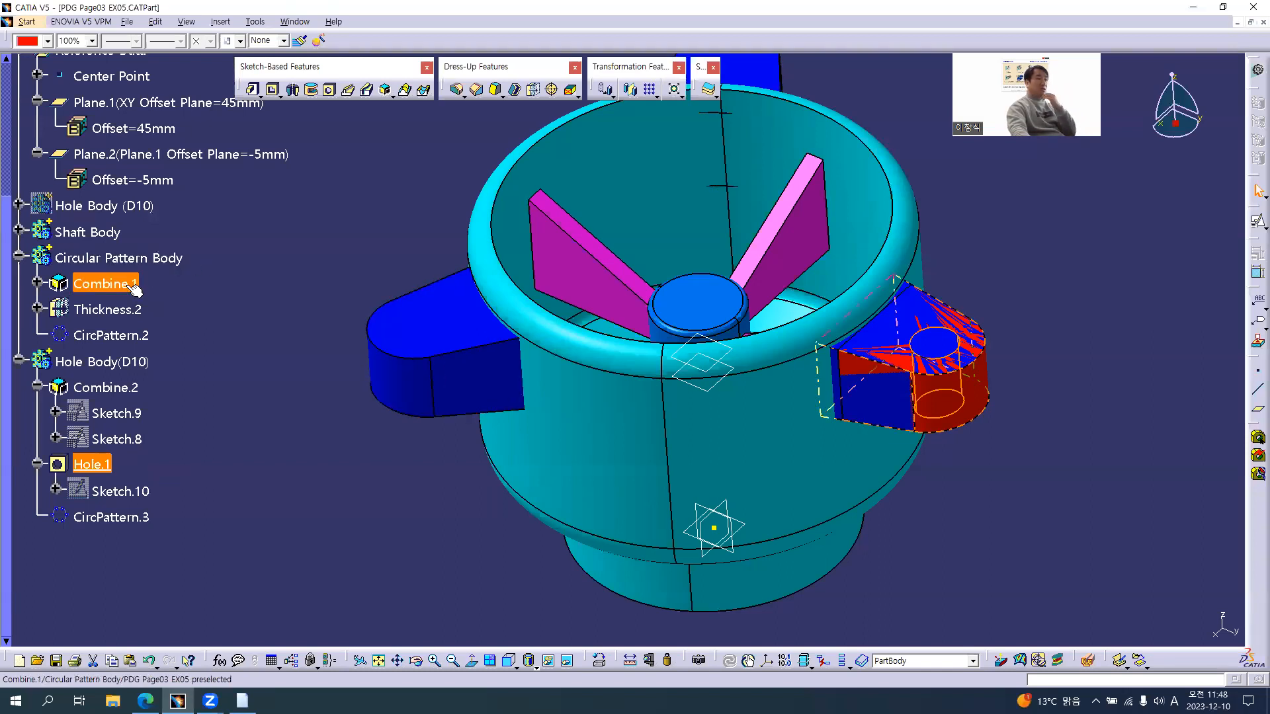
{"action": "left_click", "coordinate": [210, 382]}
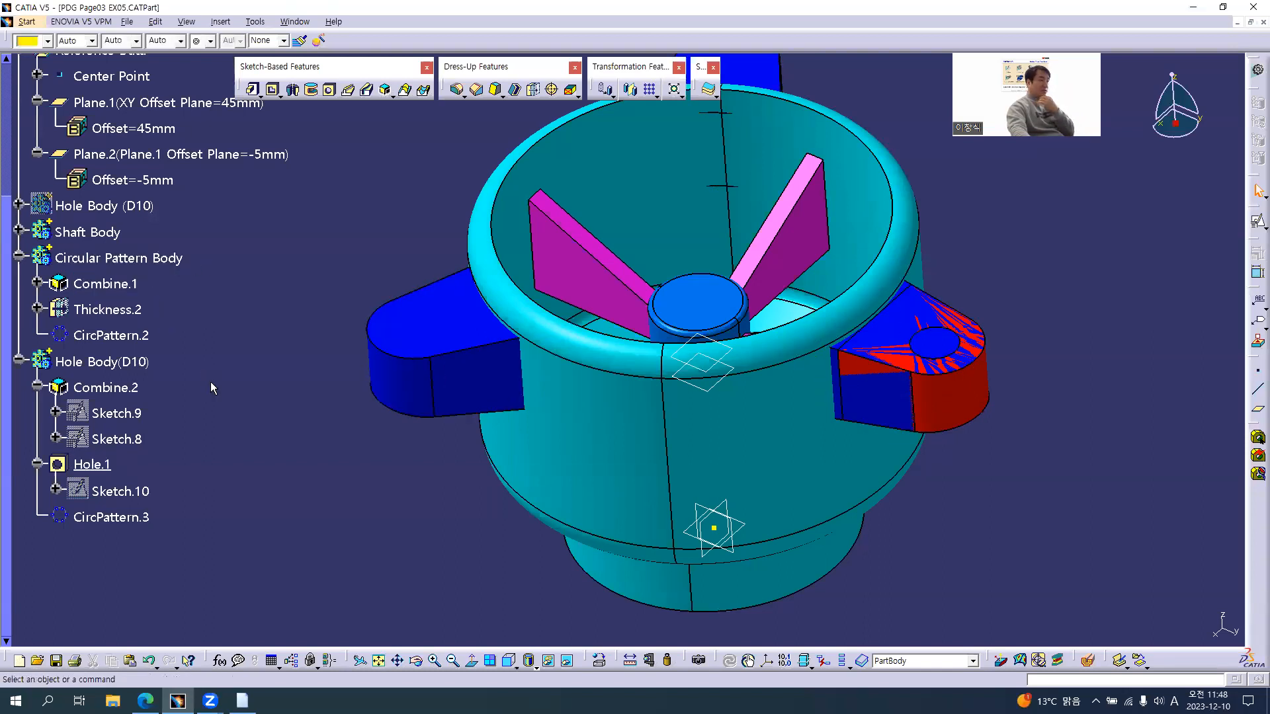
{"action": "left_click", "coordinate": [114, 464]}
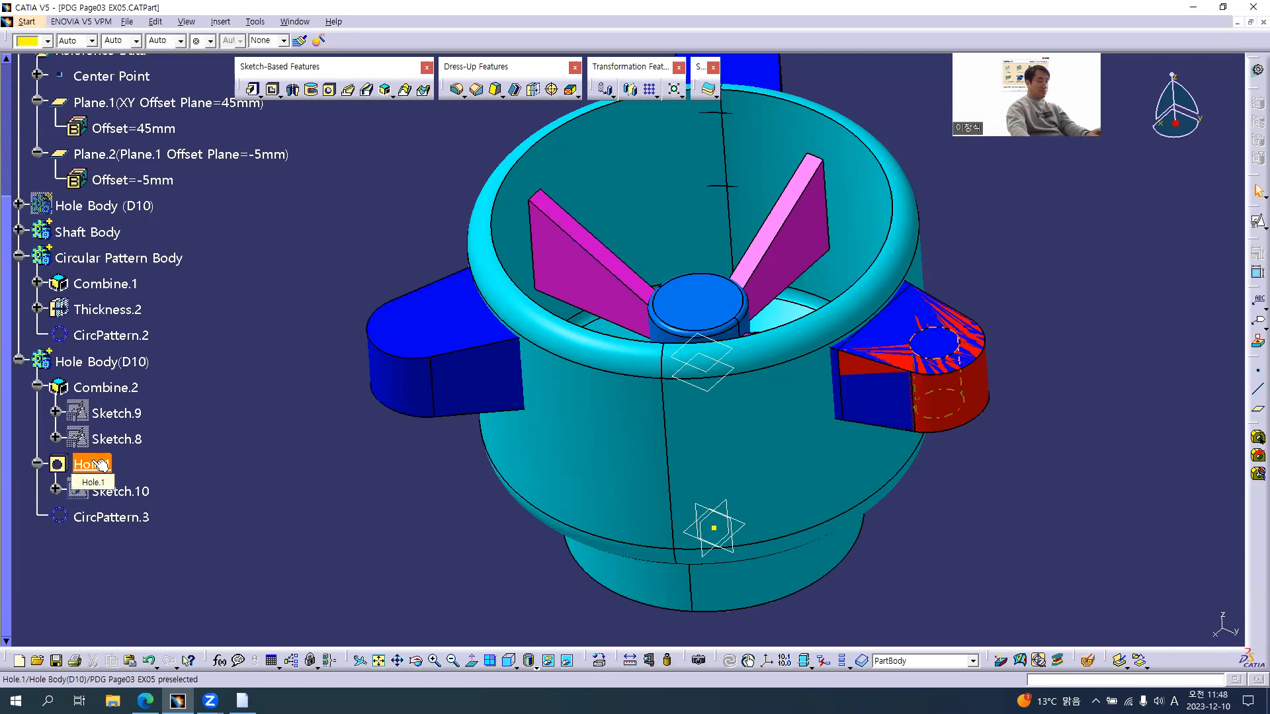
{"action": "left_click", "coordinate": [237, 433]}
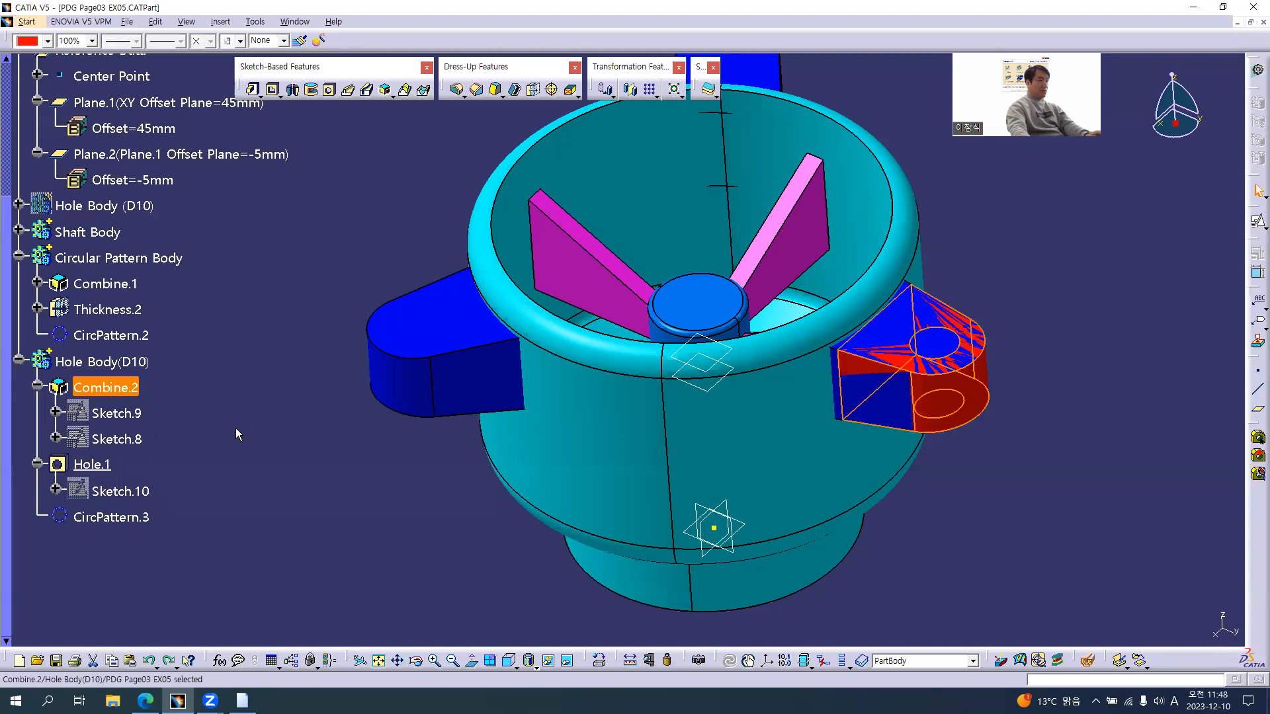
{"action": "key", "text": "ctrl+z"}
{"action": "key", "text": "ctrl+z"}
{"action": "key", "text": "ctrl+z"}
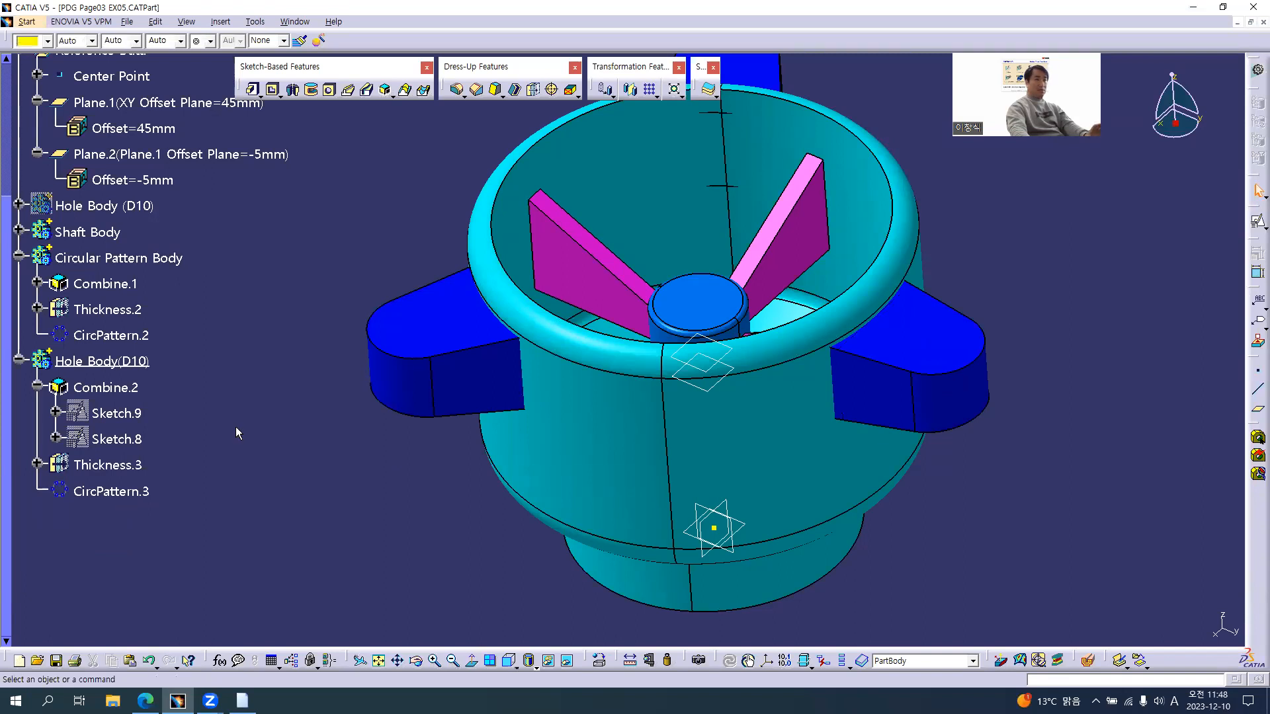
Step: Collapse Combine.2 and hide Hole Body(D10), leaving only the original lugs of Circular Pattern Body on display
{"action": "left_click", "coordinate": [457, 380]}
{"action": "middle_click_drag", "start_coordinate": [456, 380], "coordinate": [324, 406]}
{"action": "left_click", "coordinate": [102, 360]}
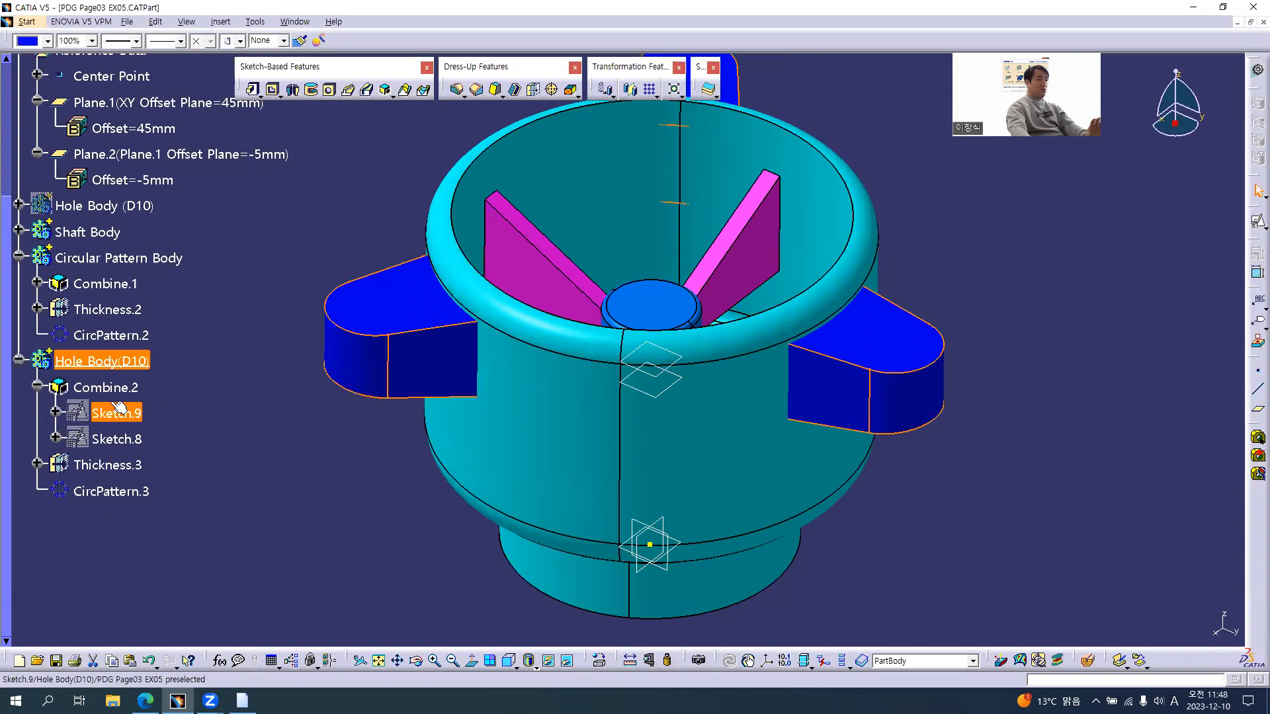
{"action": "right_click", "coordinate": [121, 364]}
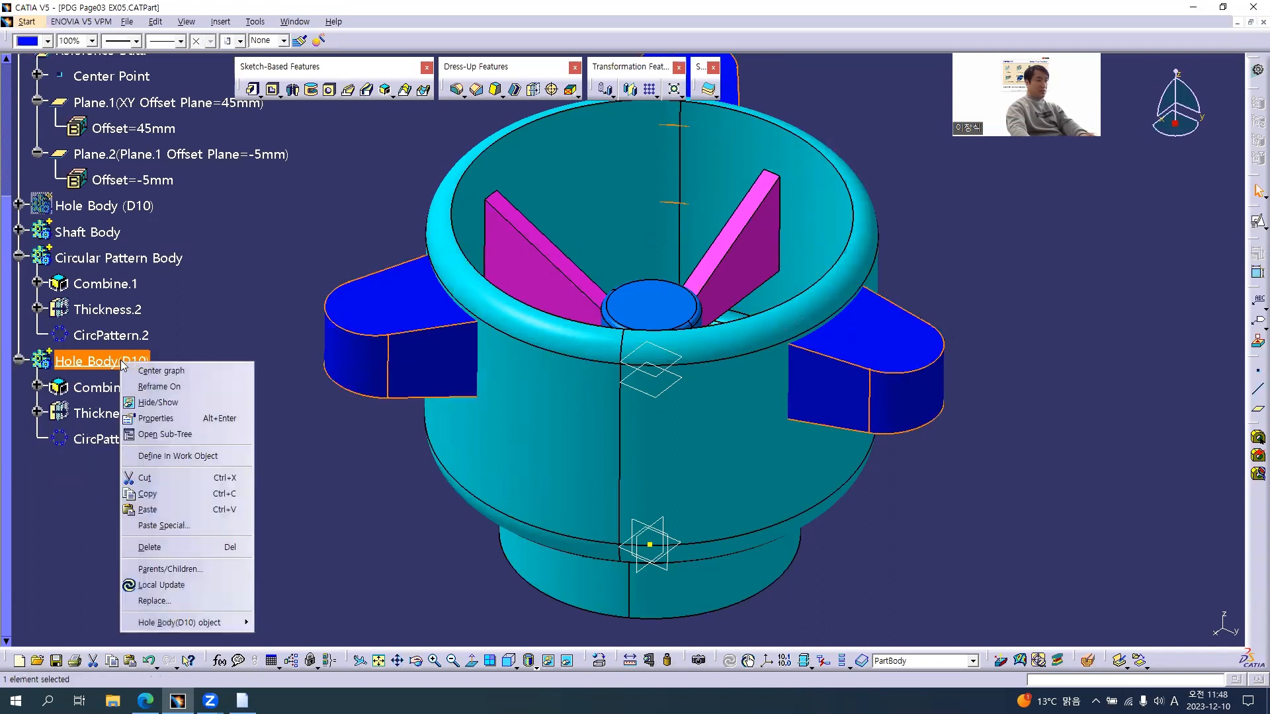
{"action": "left_click", "coordinate": [158, 402]}
{"action": "middle_click_drag", "start_coordinate": [602, 280], "coordinate": [878, 400]}
{"action": "left_click", "coordinate": [877, 362]}
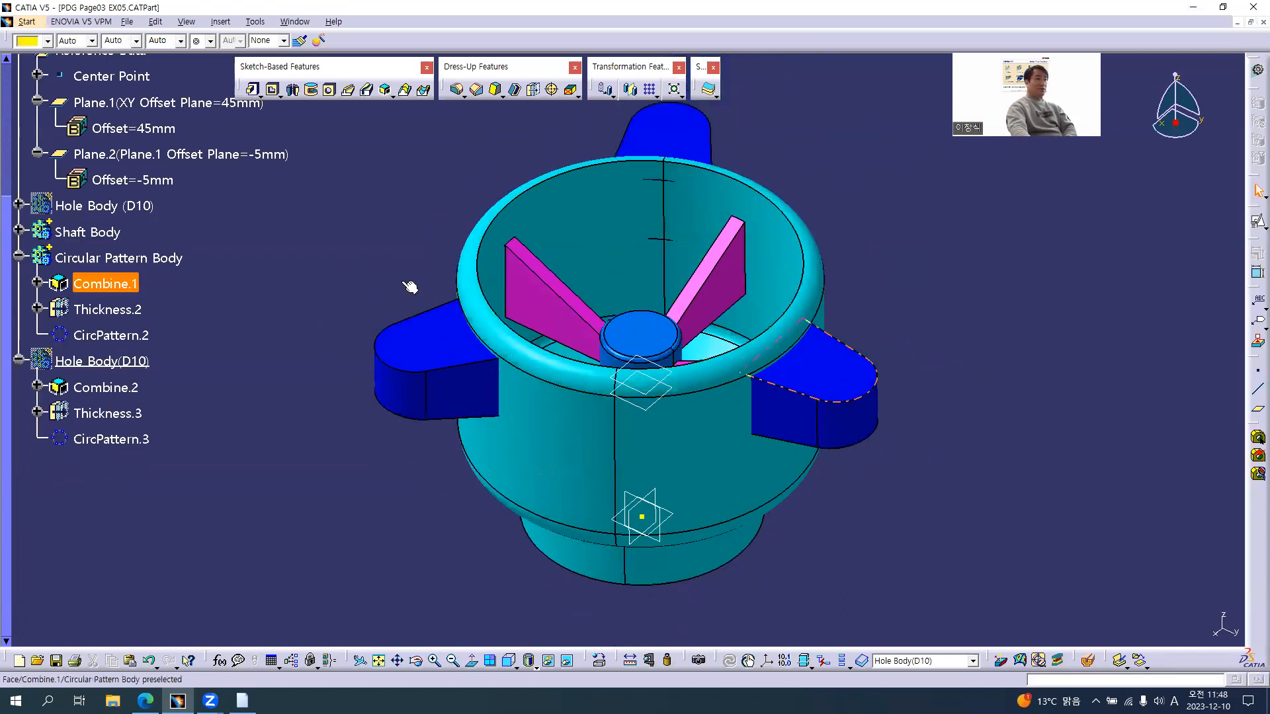
Step: Add a 10 mm Up To Next hole to Hole Body(D10) on the upper face of the original Combine.1 lug
{"action": "left_click", "coordinate": [111, 261]}
{"action": "left_click", "coordinate": [123, 259]}
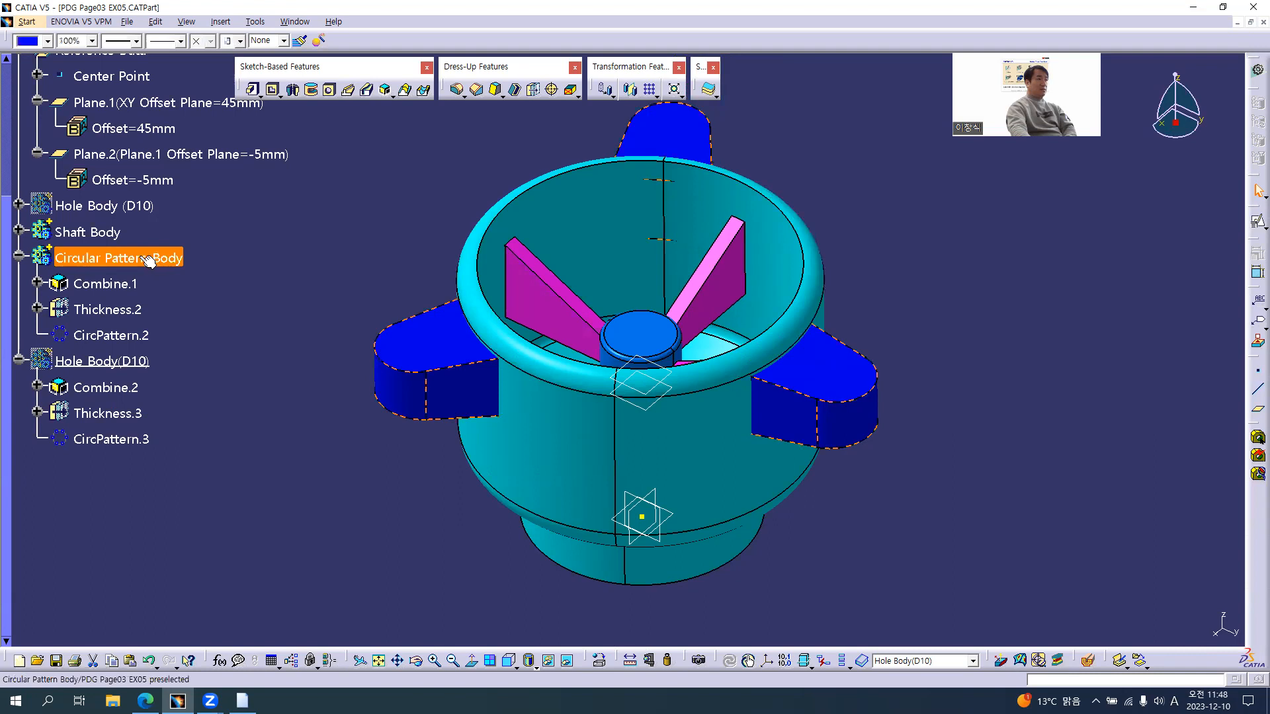
{"action": "left_click", "coordinate": [333, 221]}
{"action": "left_click", "coordinate": [329, 90]}
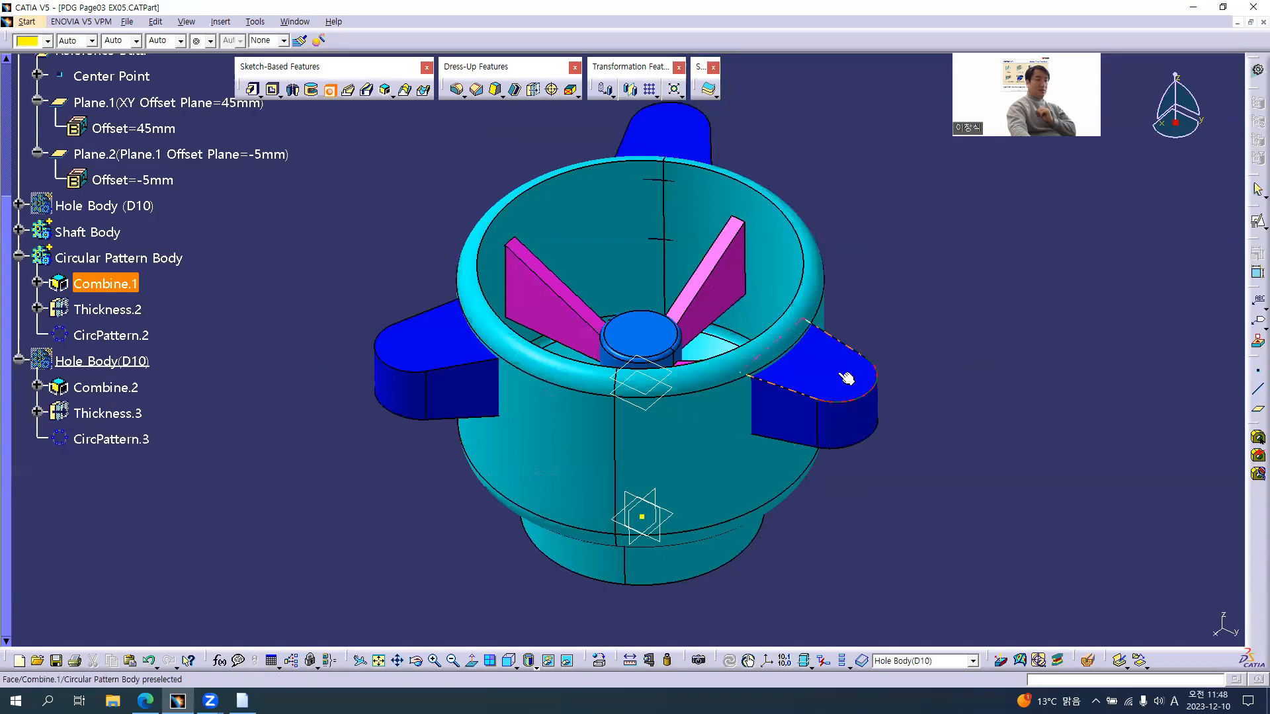
{"action": "left_click", "coordinate": [835, 375]}
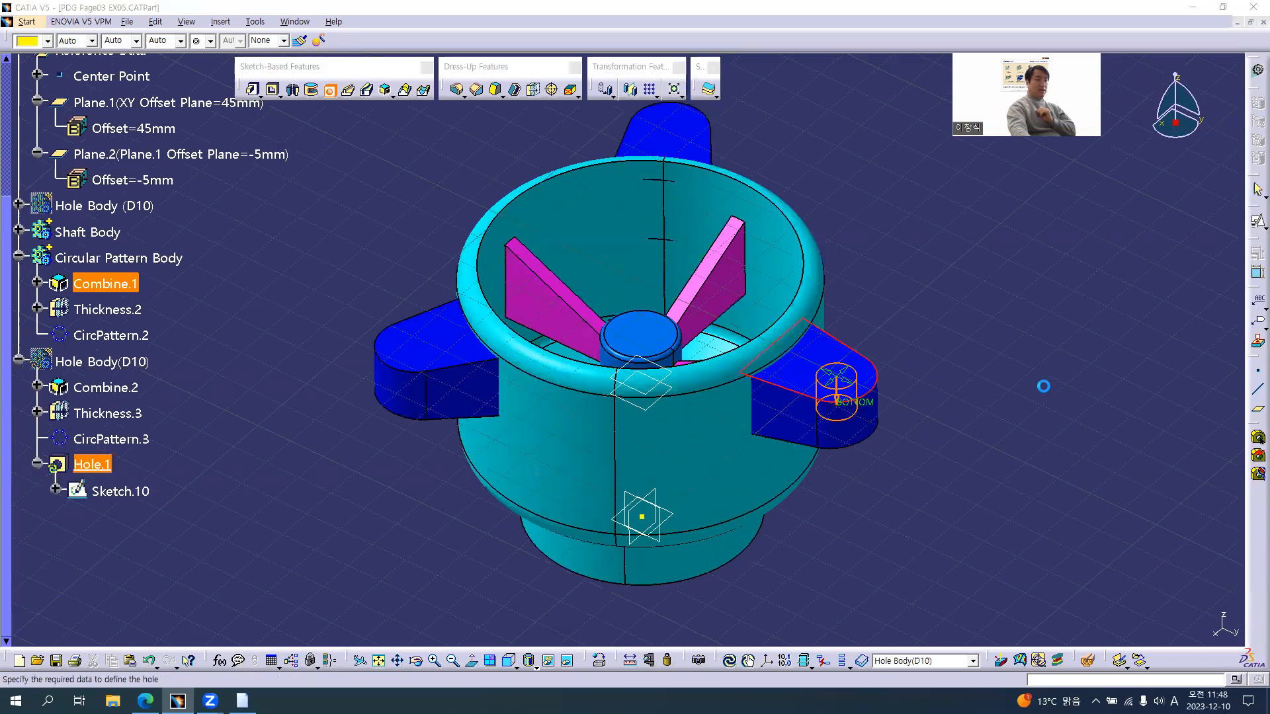
{"action": "left_click", "coordinate": [840, 191]}
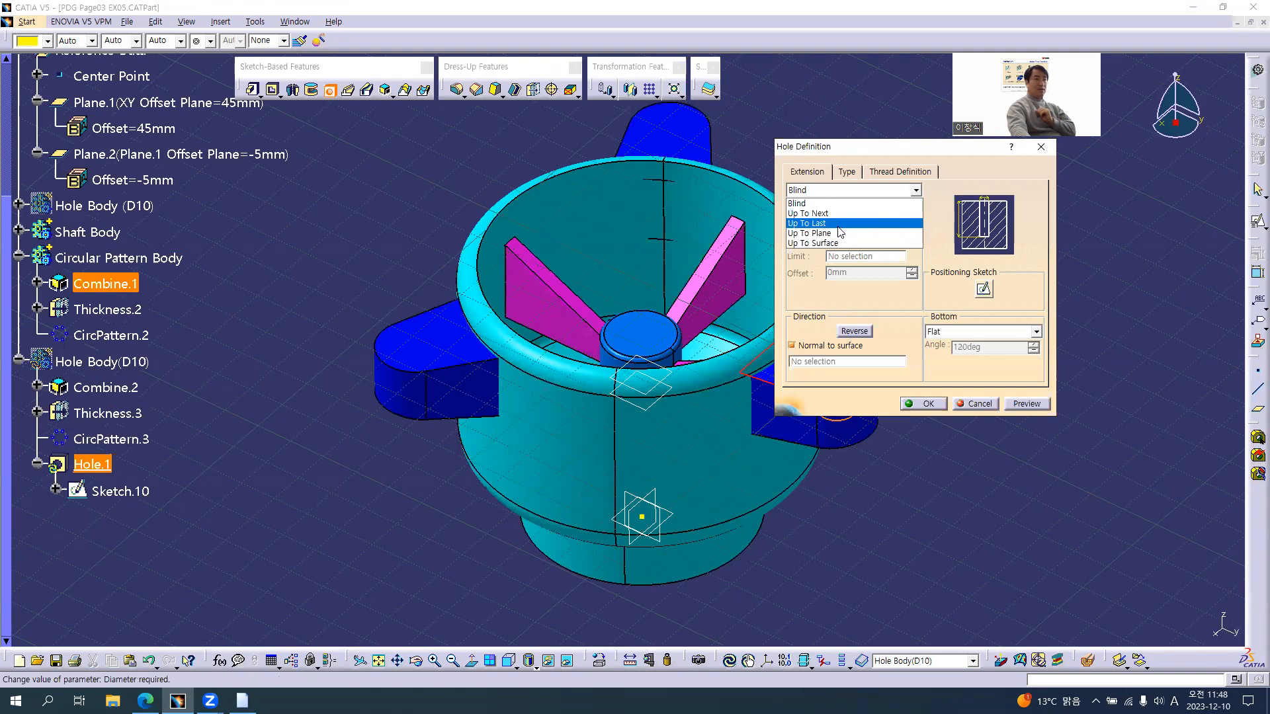
{"action": "left_click", "coordinate": [838, 224]}
{"action": "left_click", "coordinate": [846, 191]}
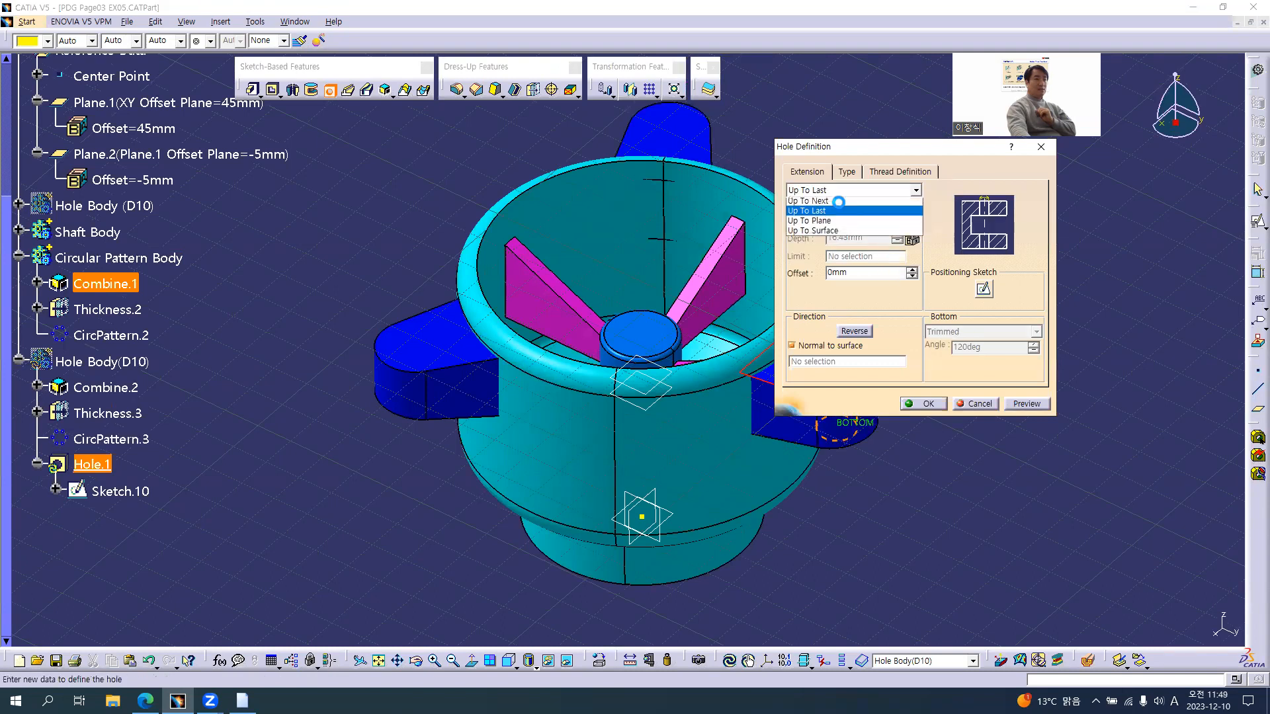
{"action": "left_click", "coordinate": [837, 214]}
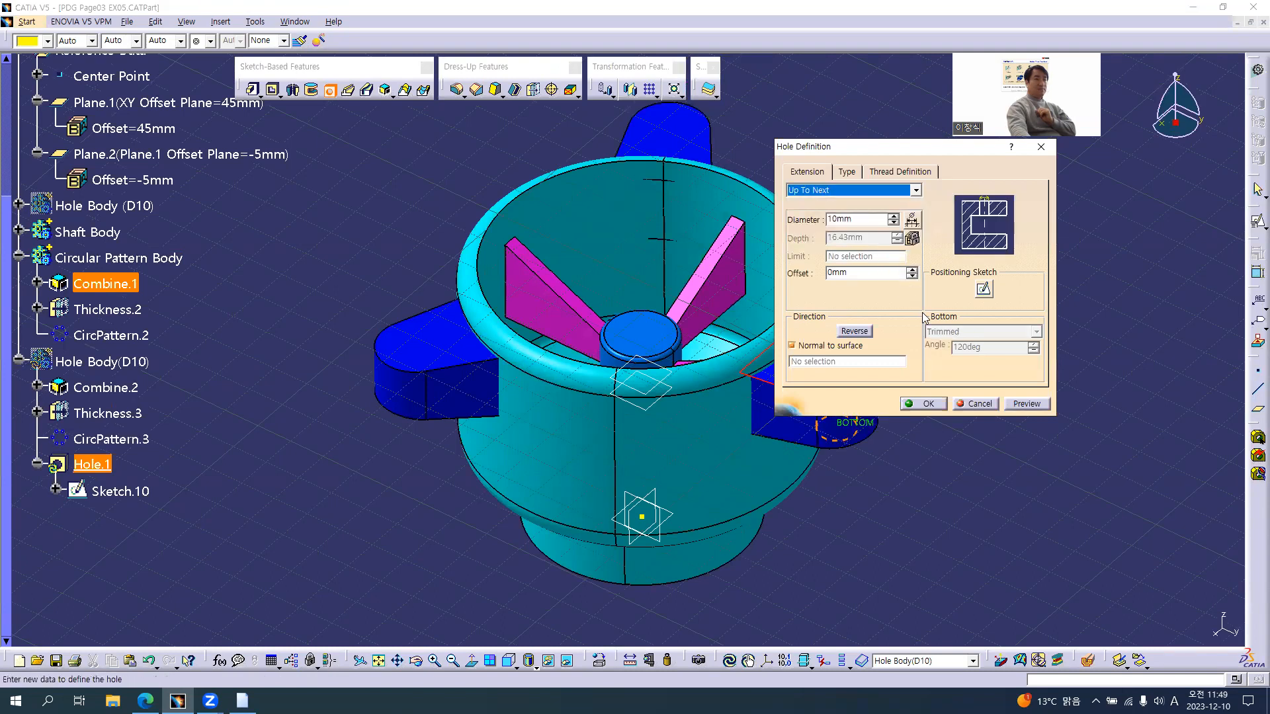
{"action": "left_click", "coordinate": [928, 404]}
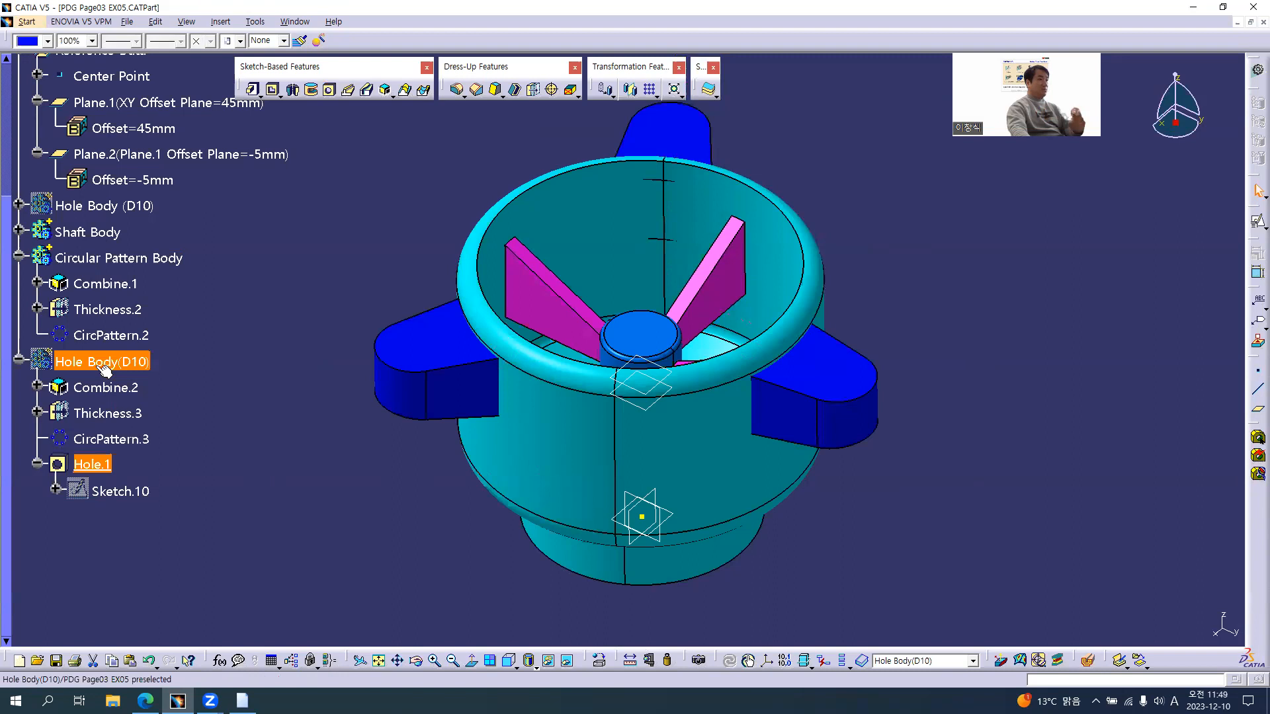
Step: Delete Thickness.3 from Hole Body(D10) and reorder Hole.1 to come directly after Combine.2
{"action": "right_click", "coordinate": [97, 413]}
{"action": "left_click", "coordinate": [93, 579]}
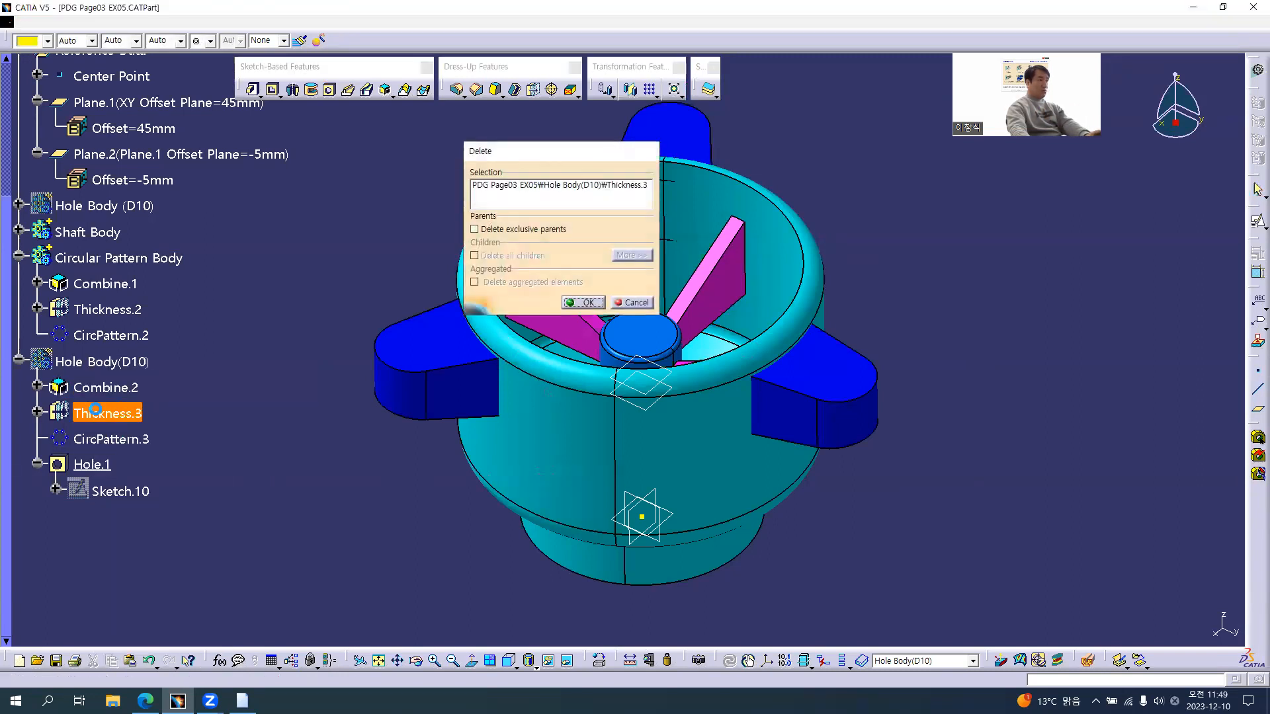
{"action": "key", "text": "Return"}
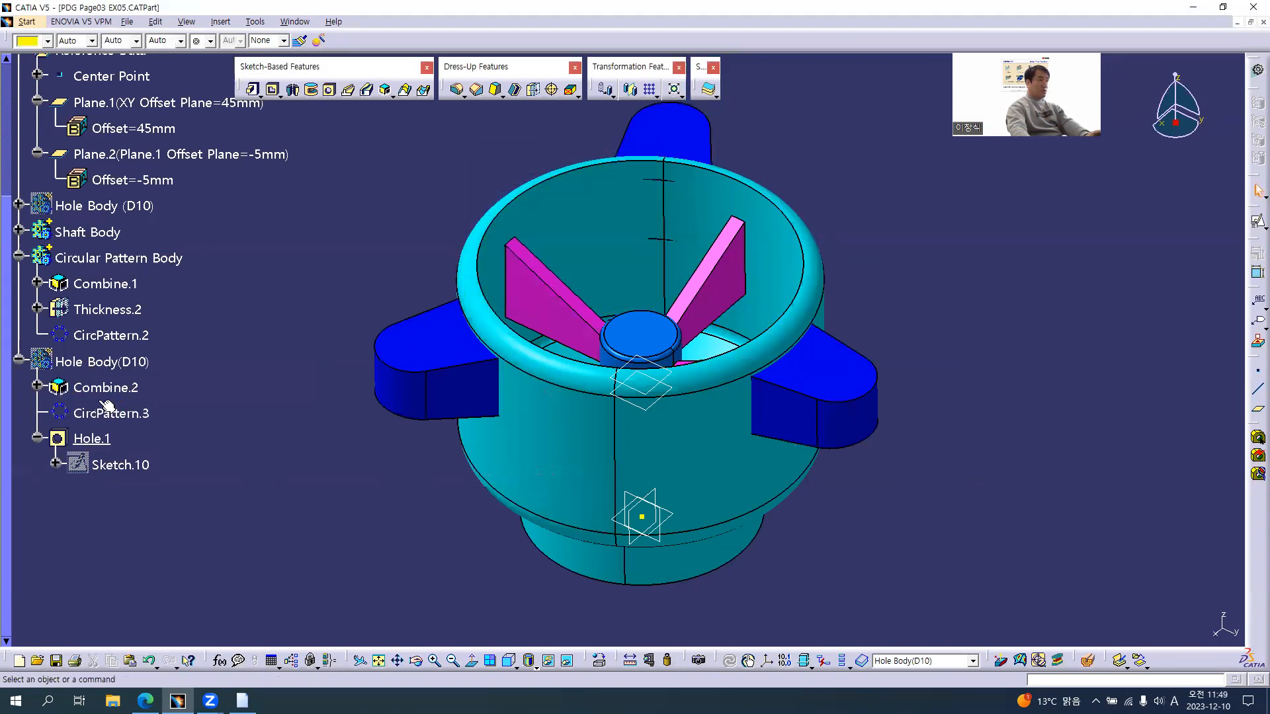
{"action": "left_click", "coordinate": [91, 435]}
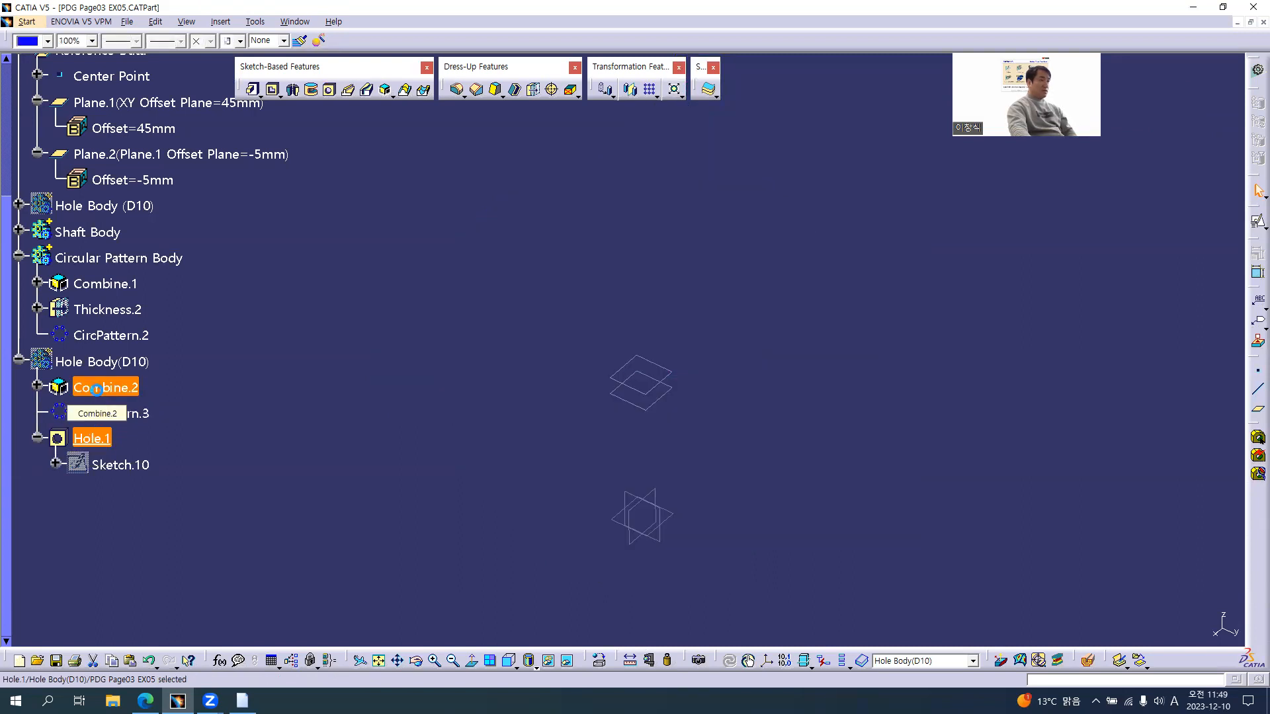
{"action": "left_click_drag", "start_coordinate": [96, 388], "coordinate": [104, 395]}
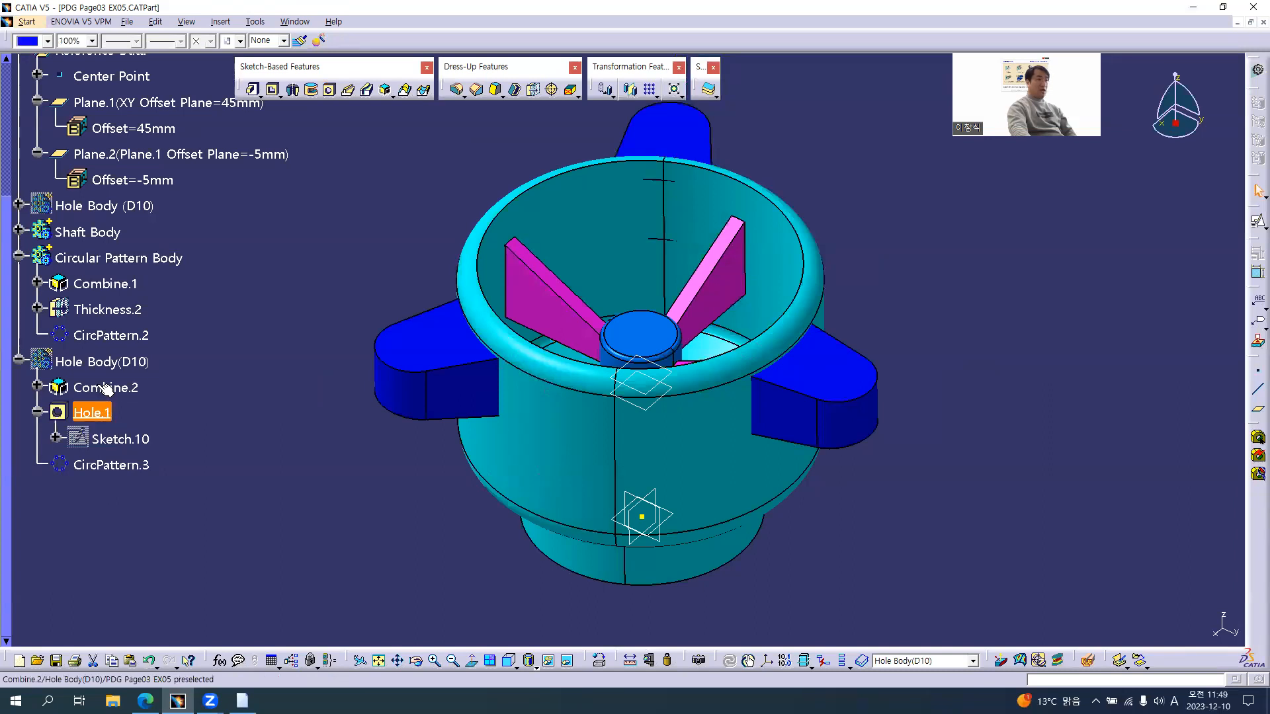
Step: Try to delete Combine.2 from Hole Body(D10), and undo the deletion
{"action": "right_click", "coordinate": [101, 387]}
{"action": "key", "text": "Delete"}
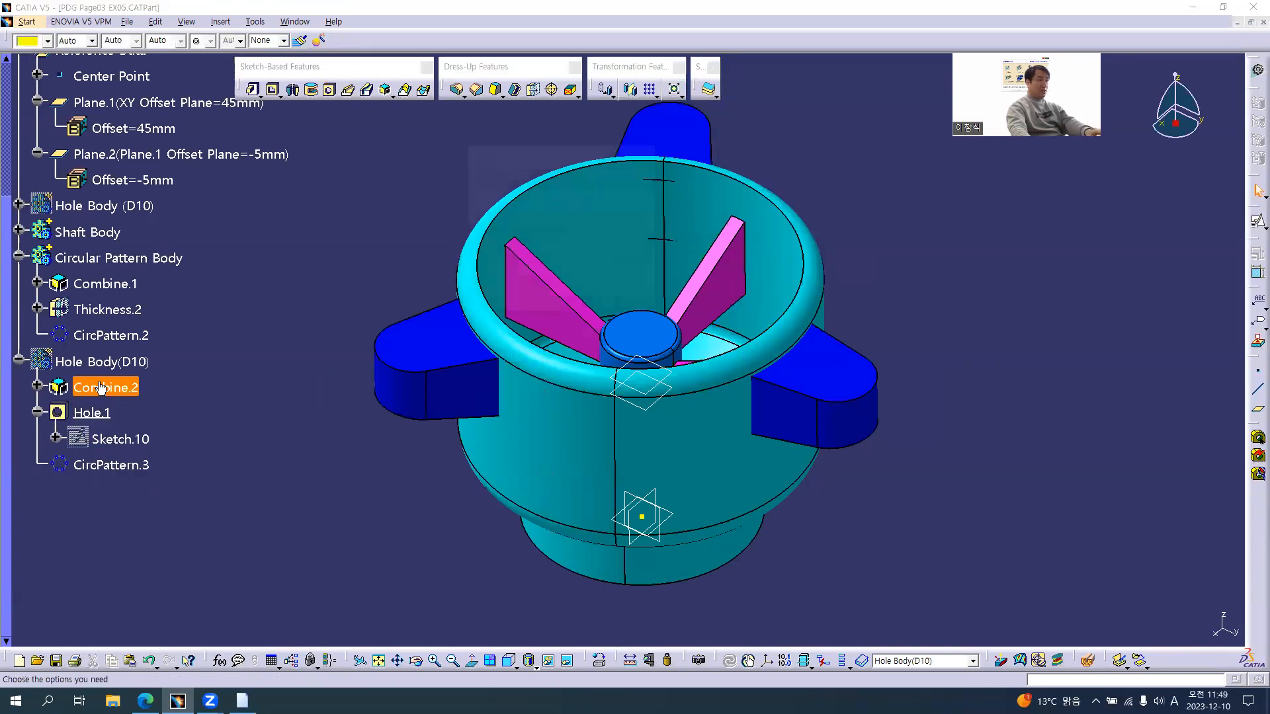
{"action": "key", "text": "Return"}
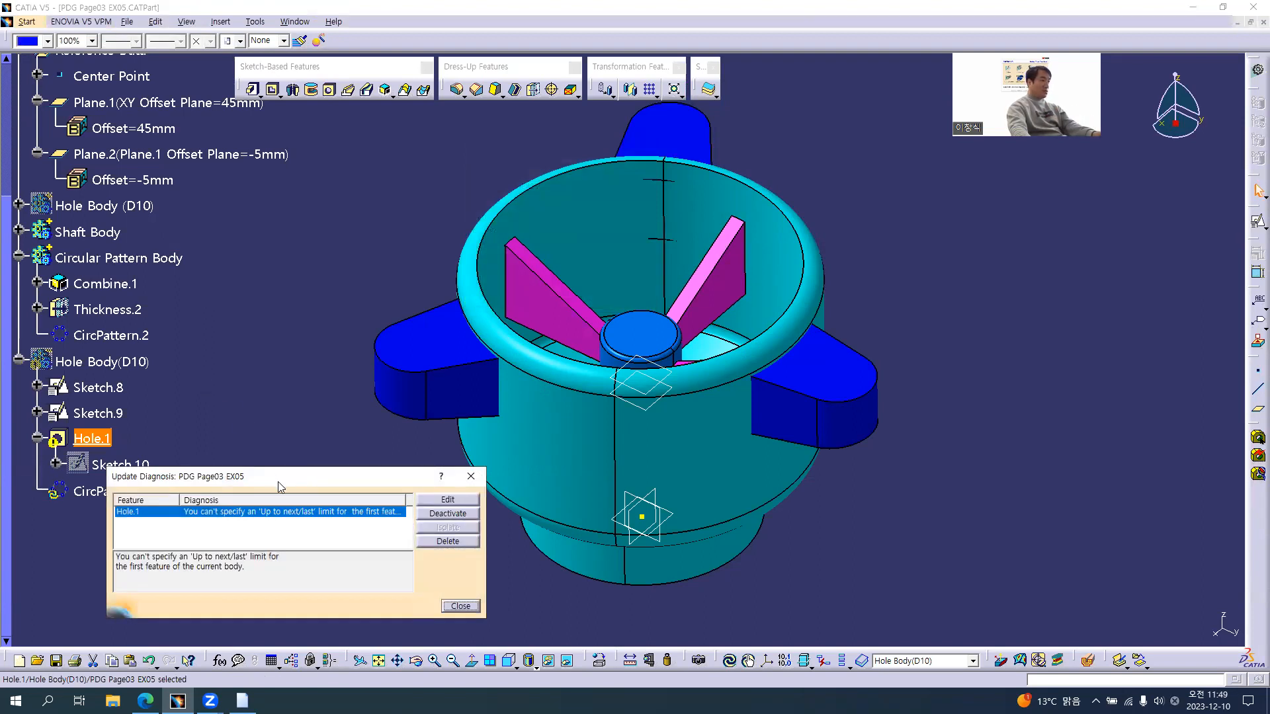
{"action": "left_click_drag", "start_coordinate": [280, 487], "coordinate": [278, 520]}
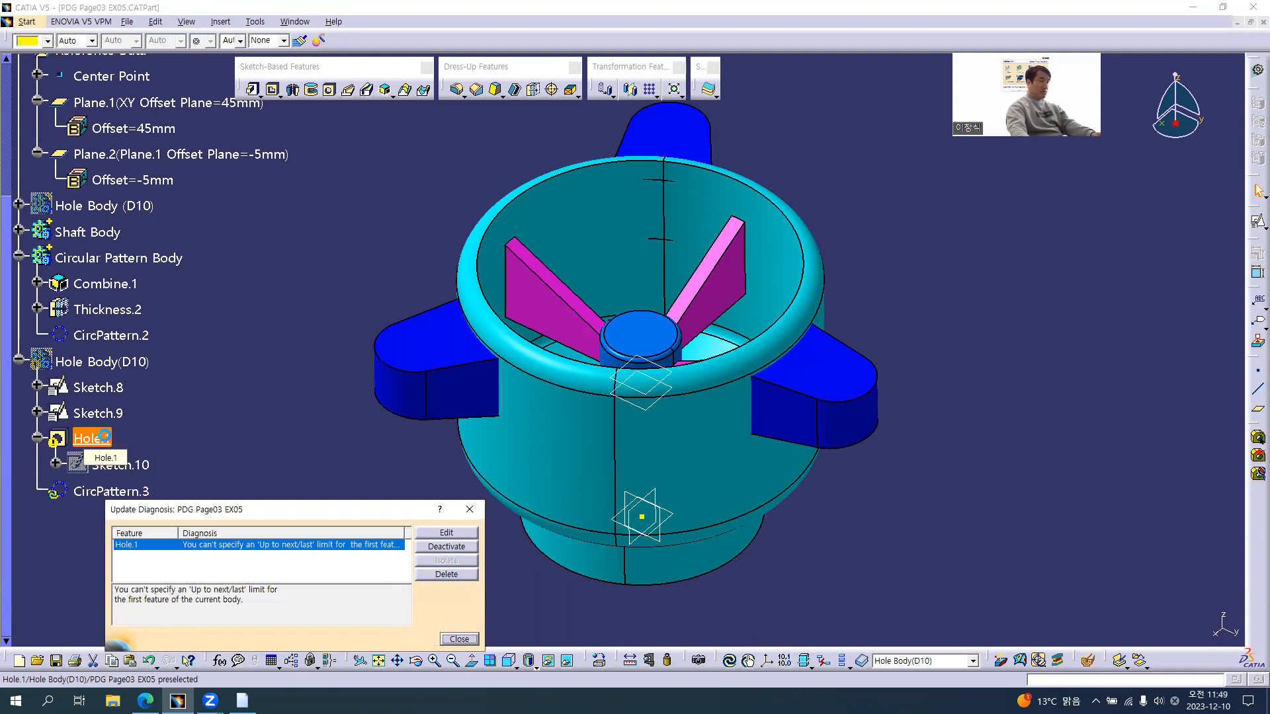
{"action": "key", "text": "ctrl+z"}
{"action": "left_click", "coordinate": [275, 424]}
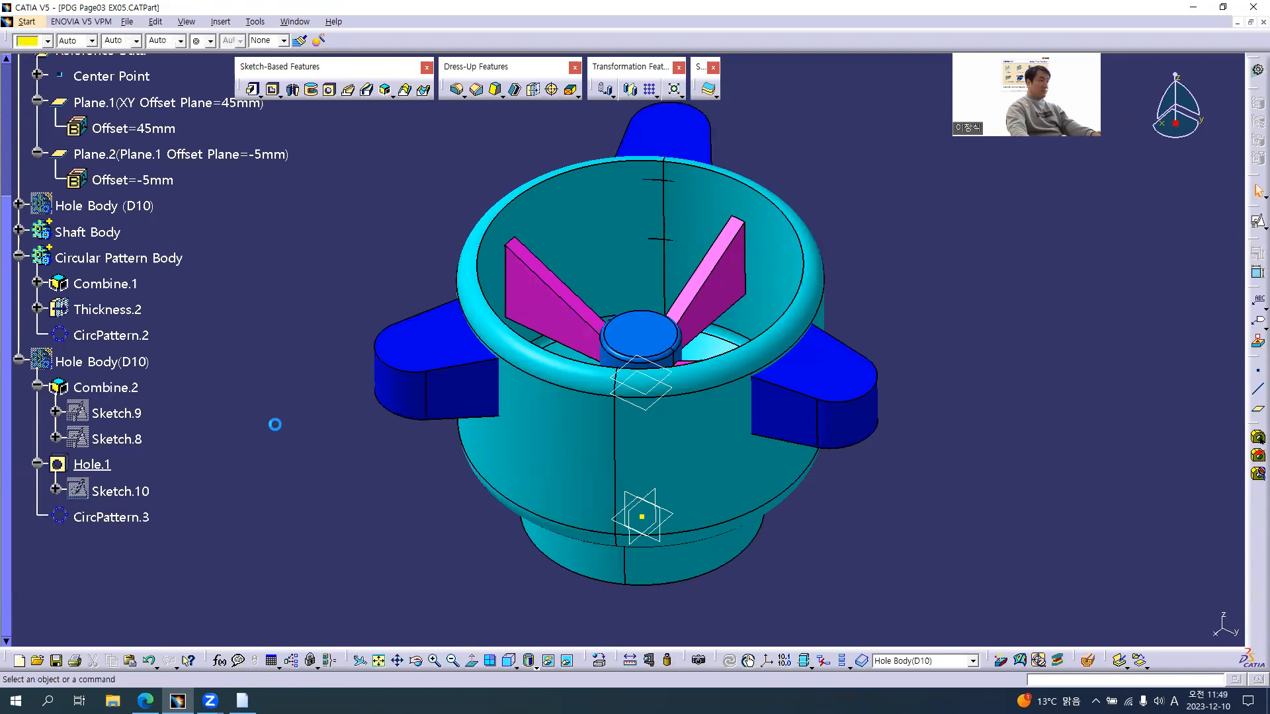
Step: Delete the whole Hole Body(D10) with its Combine, Hole and circular pattern features
{"action": "right_click", "coordinate": [94, 360]}
{"action": "key", "text": "Delete"}
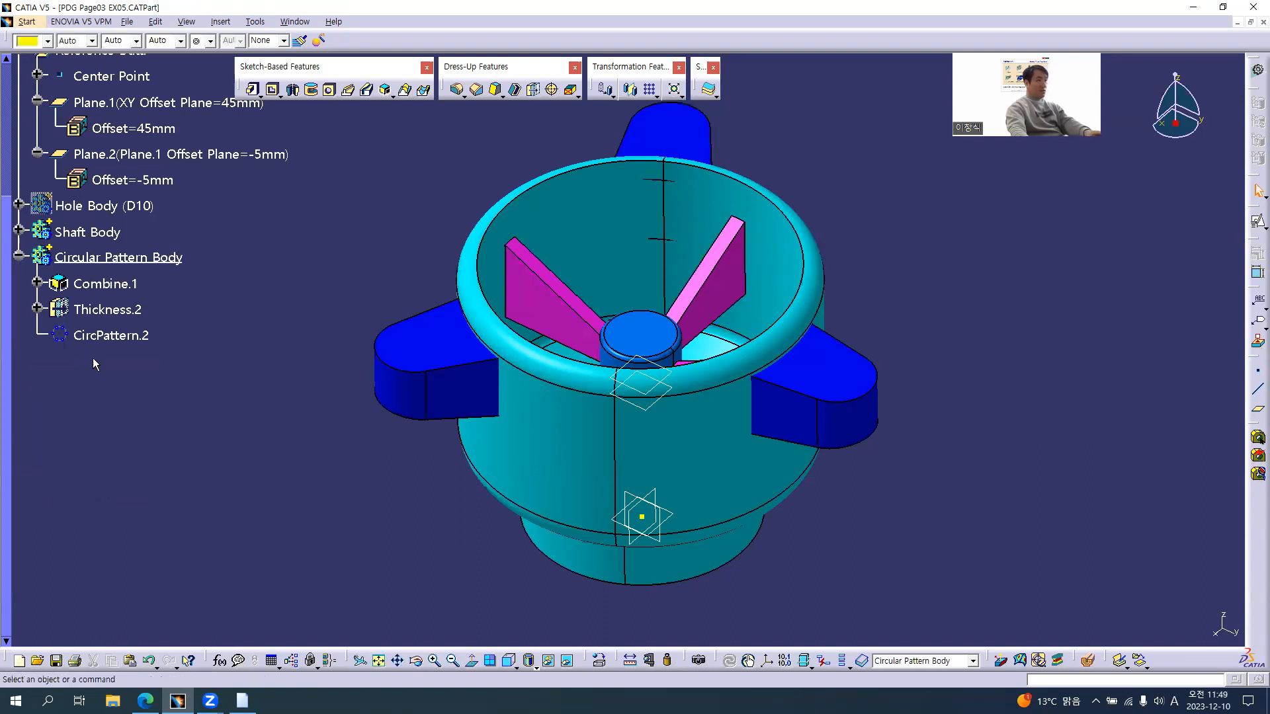
{"action": "middle_click_drag", "start_coordinate": [683, 390], "coordinate": [695, 401]}
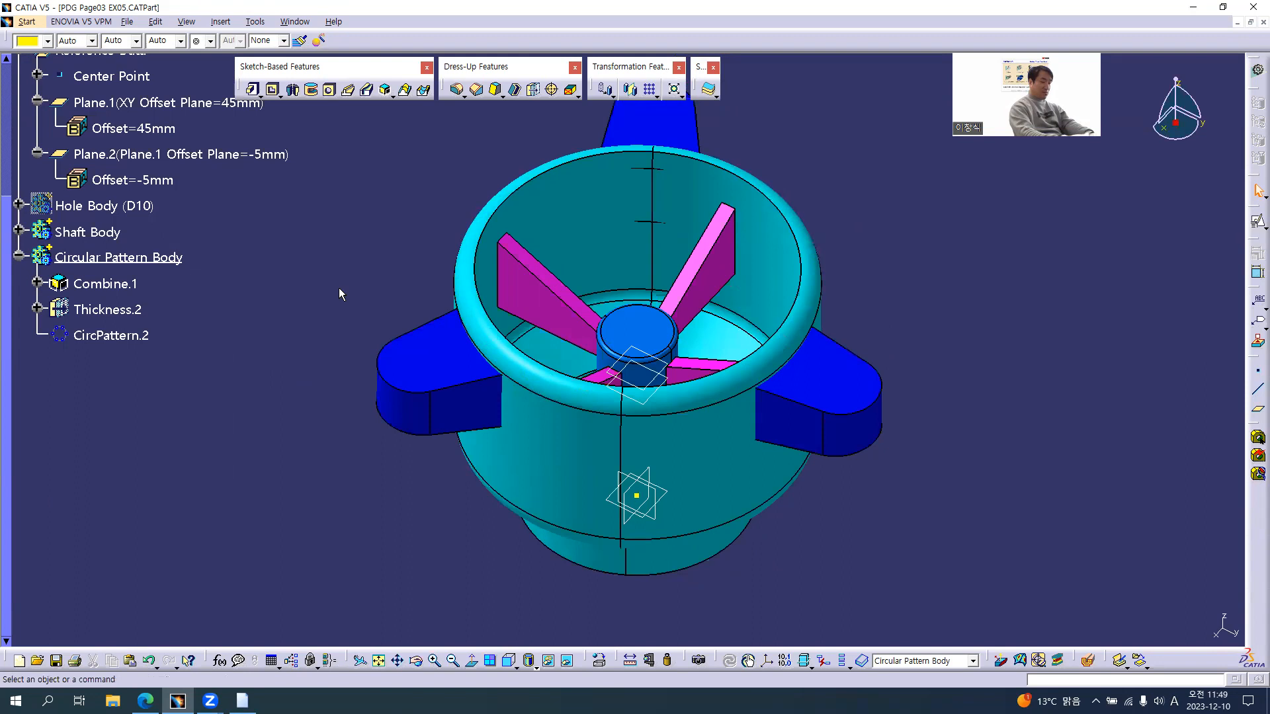
Step: Insert a new empty body after Circular Pattern Body and name it Hole Body(D10)
{"action": "key", "text": "alt+i"}
{"action": "key", "text": "Return"}
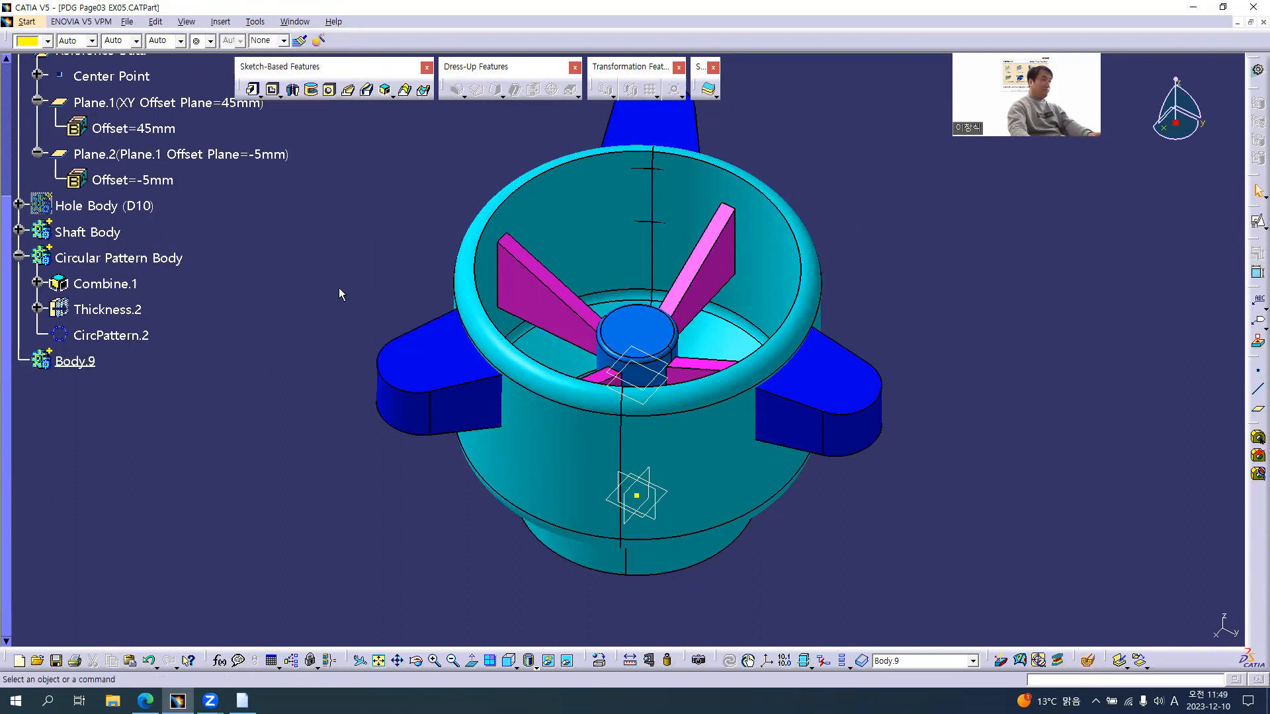
{"action": "left_click", "coordinate": [75, 362]}
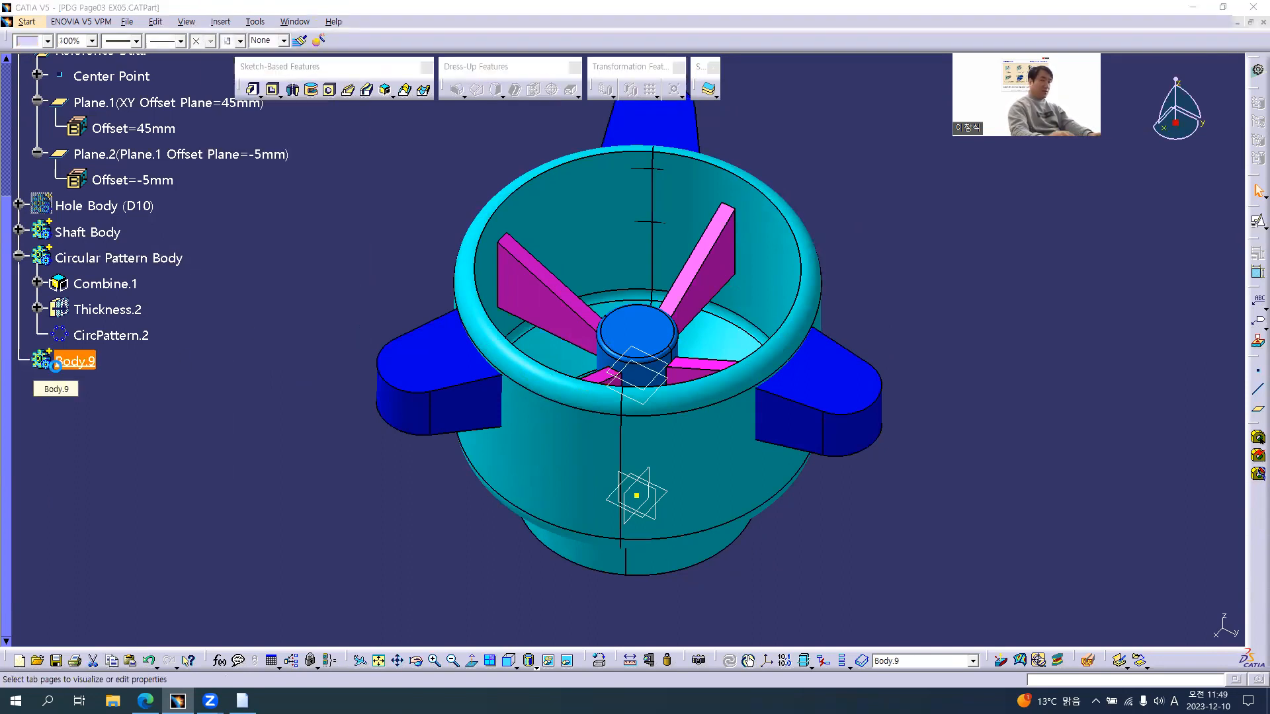
{"action": "key", "text": "alt+Return"}
{"action": "type", "text": "H"}
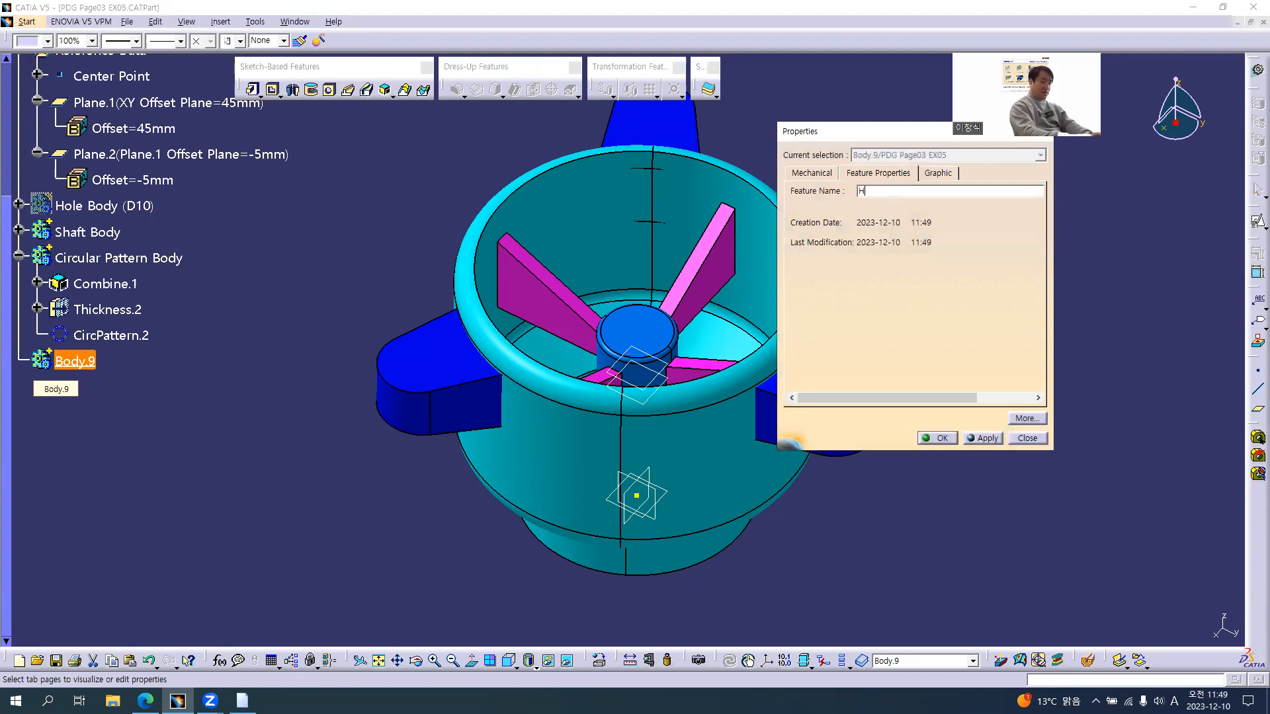
{"action": "type", "text": "ole Body(D10)"}
{"action": "key", "text": "Return"}
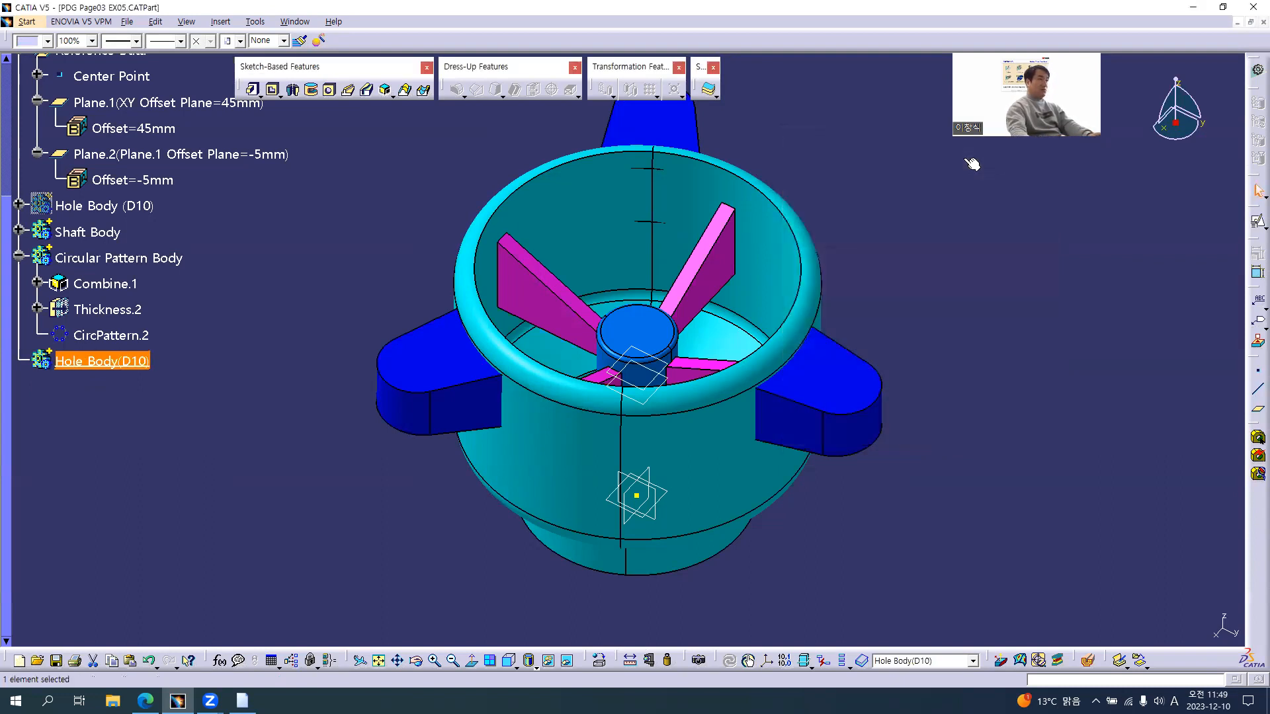
{"action": "left_click", "coordinate": [417, 245]}
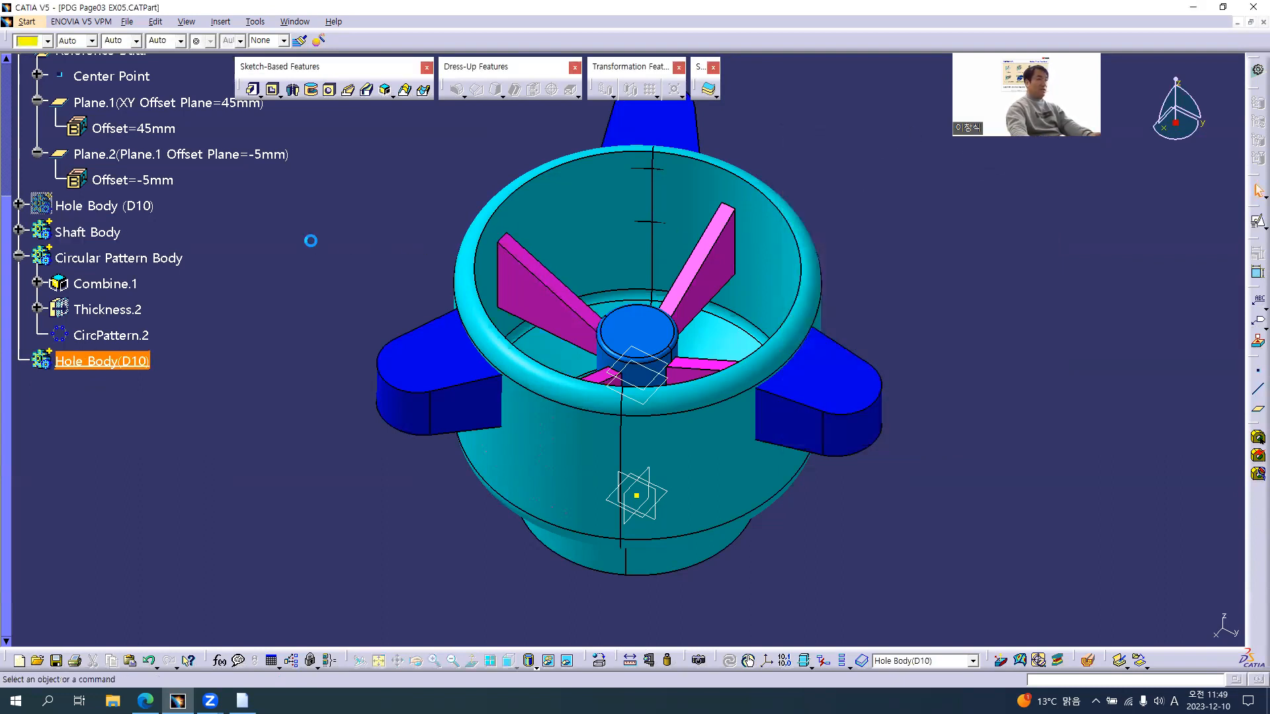
Step: Start a 10 mm Blind hole in Hole Body(D10), placed on the upper face of the original Combine.1 lug
{"action": "left_click", "coordinate": [330, 91]}
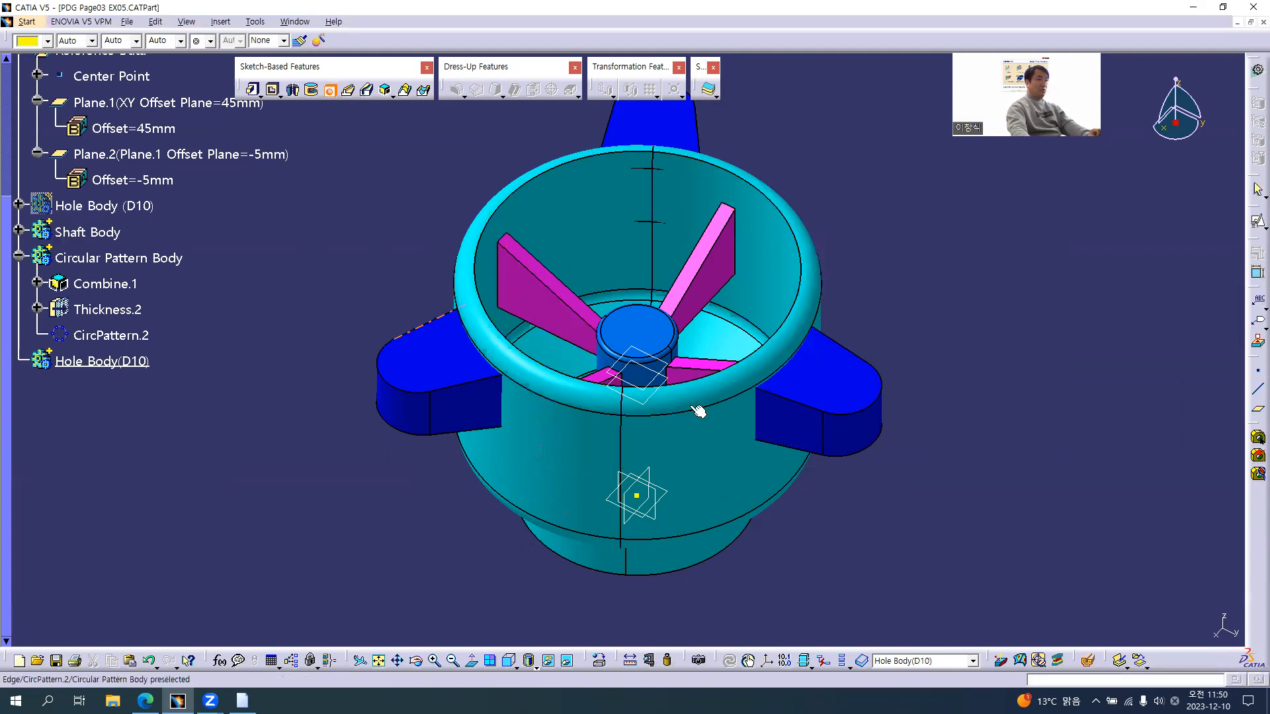
{"action": "left_click", "coordinate": [825, 378]}
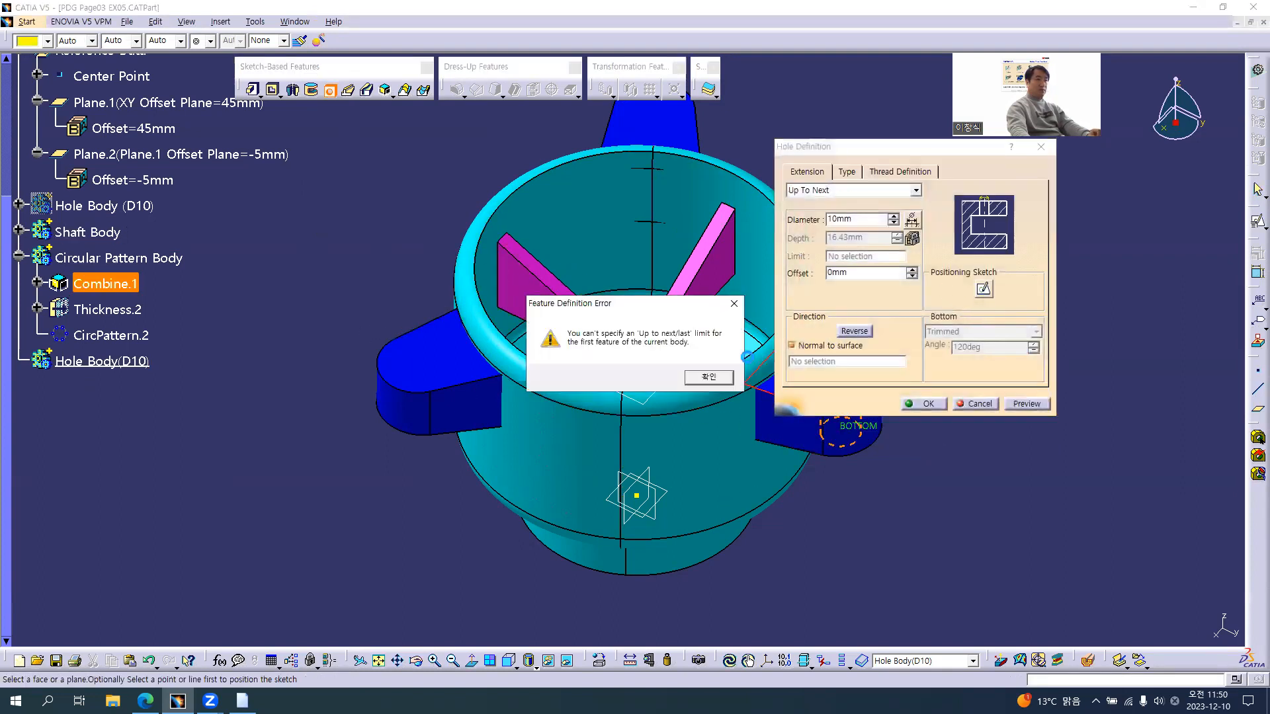
{"action": "left_click", "coordinate": [709, 378]}
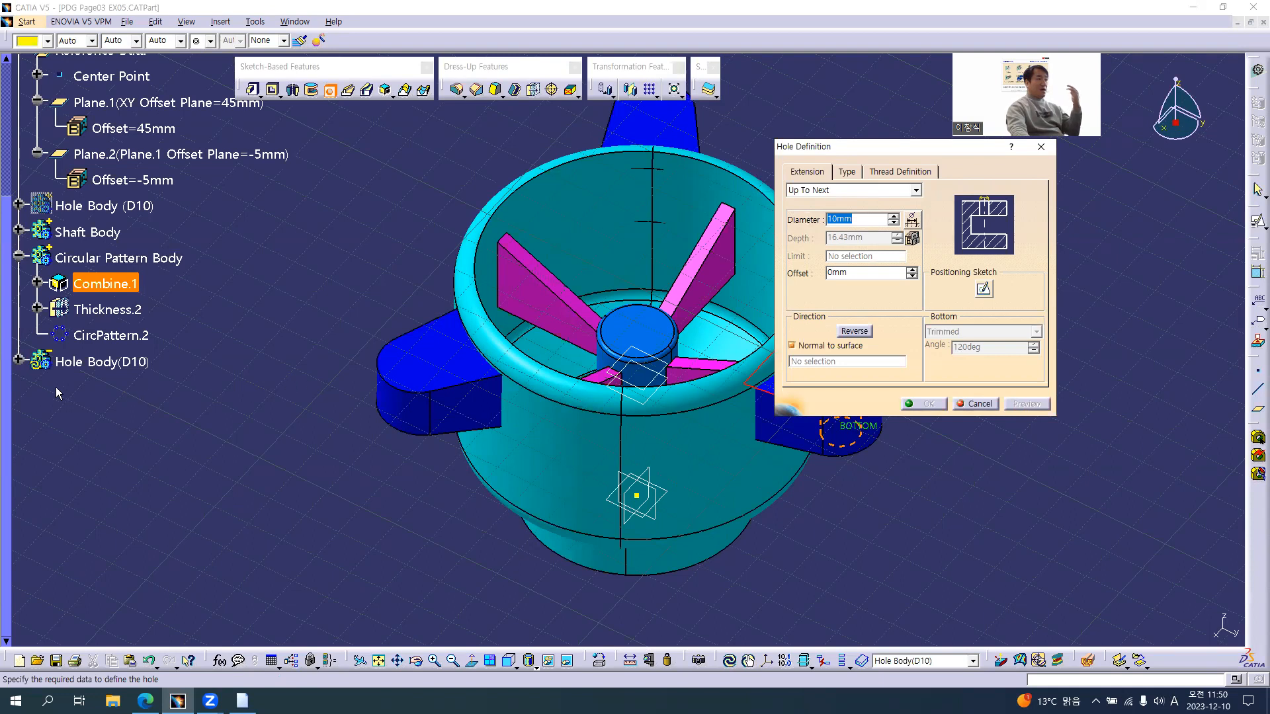
{"action": "left_click", "coordinate": [19, 362]}
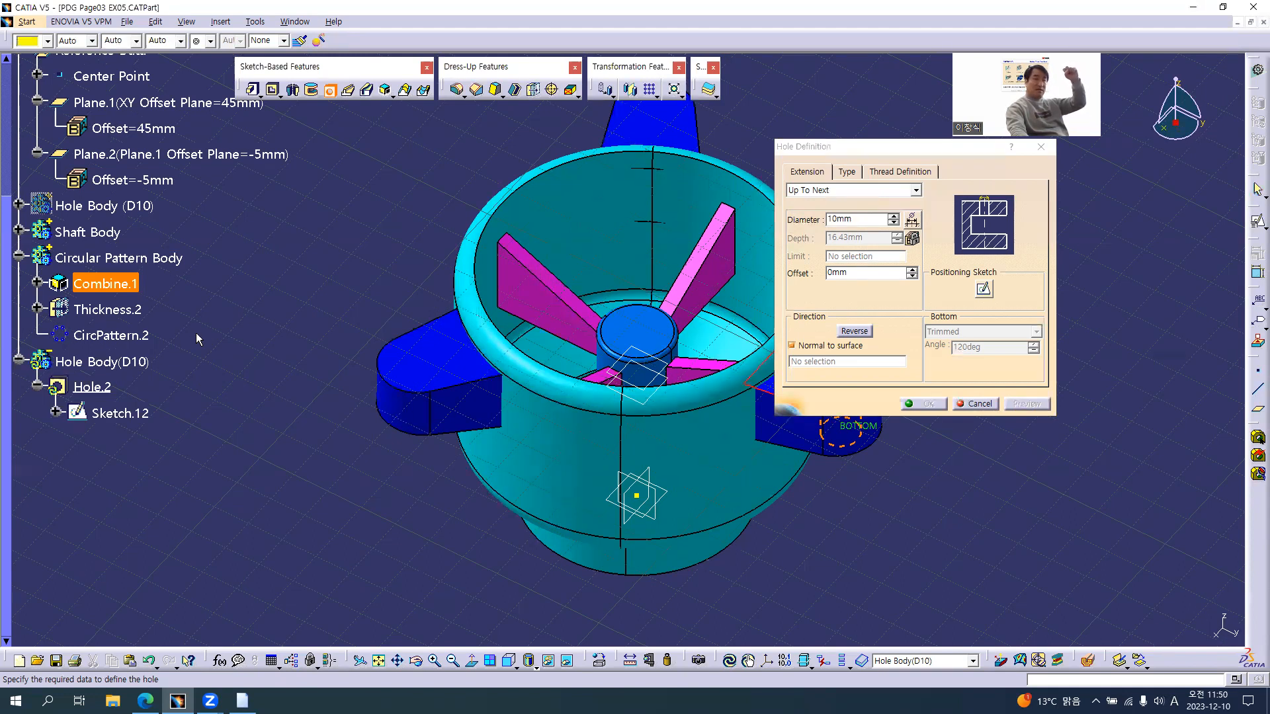
{"action": "left_click", "coordinate": [830, 190]}
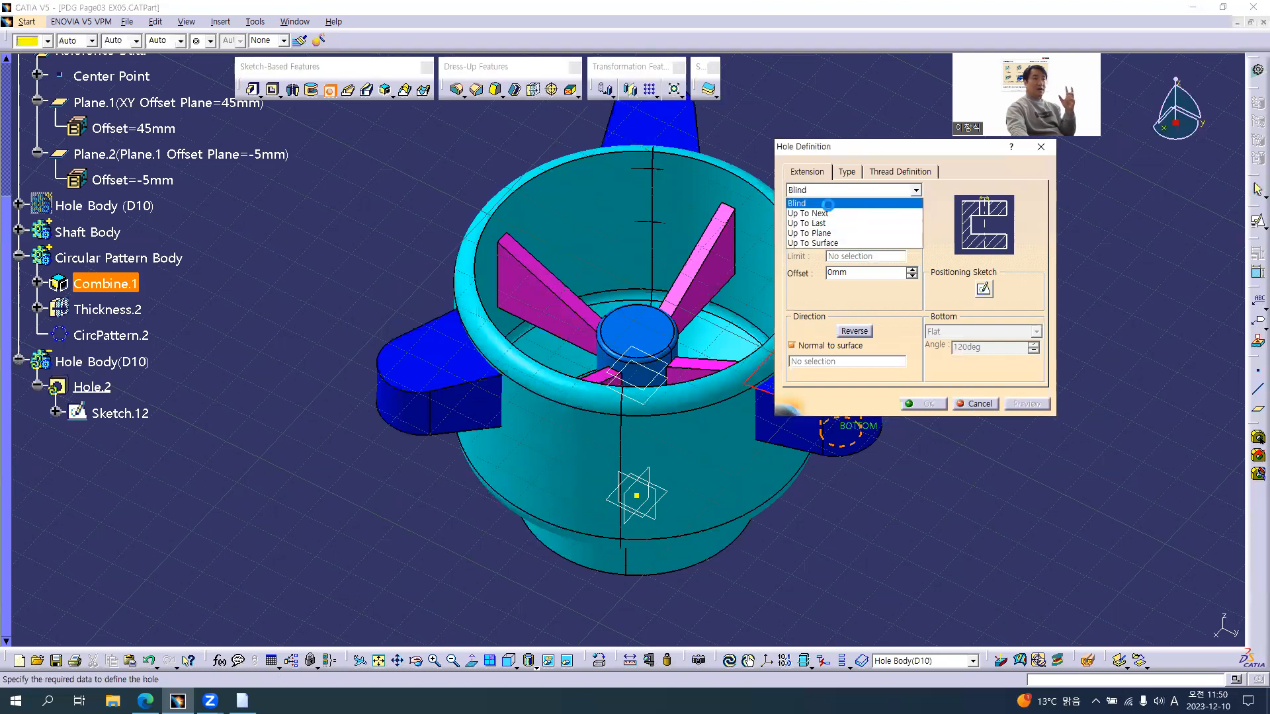
{"action": "left_click", "coordinate": [828, 205]}
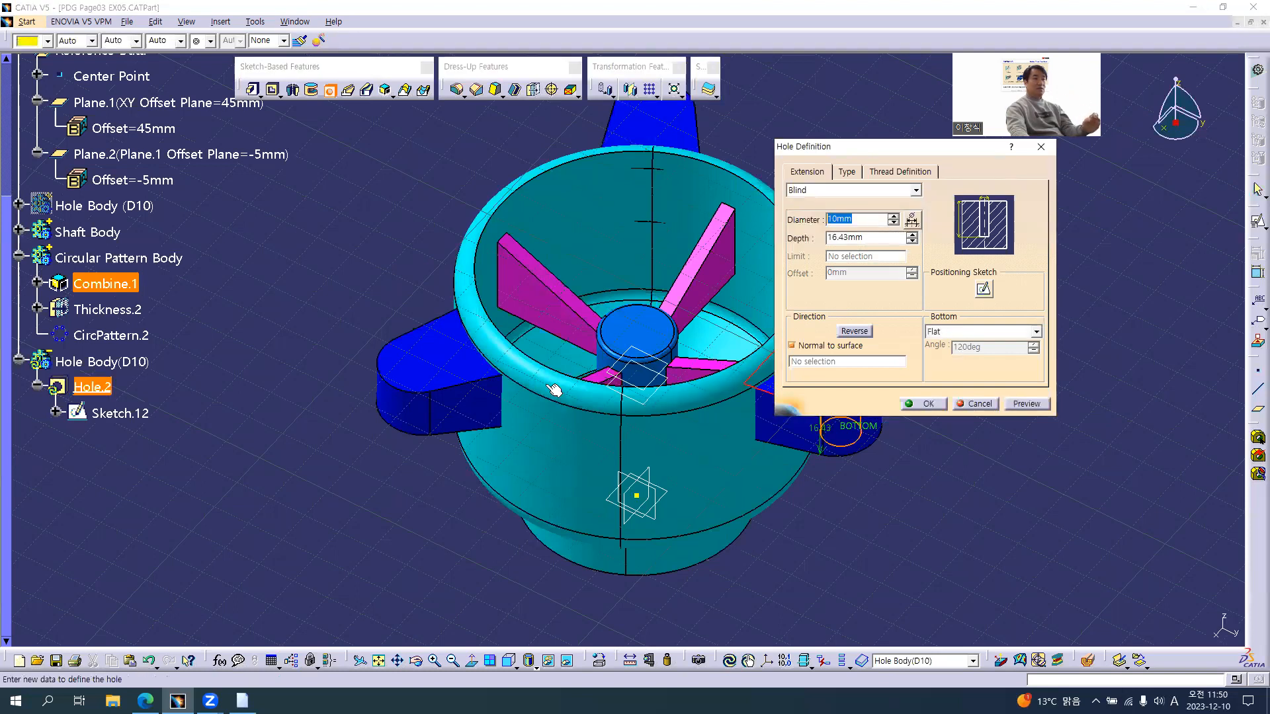
Step: Extend the hole Up To Plane with Plane.1 (XY Offset Plane=45mm) as its limit and create it
{"action": "middle_click_drag", "start_coordinate": [554, 390], "coordinate": [442, 410]}
{"action": "middle_click_drag", "start_coordinate": [658, 369], "coordinate": [732, 225]}
{"action": "middle_click_drag", "start_coordinate": [714, 273], "coordinate": [687, 349]}
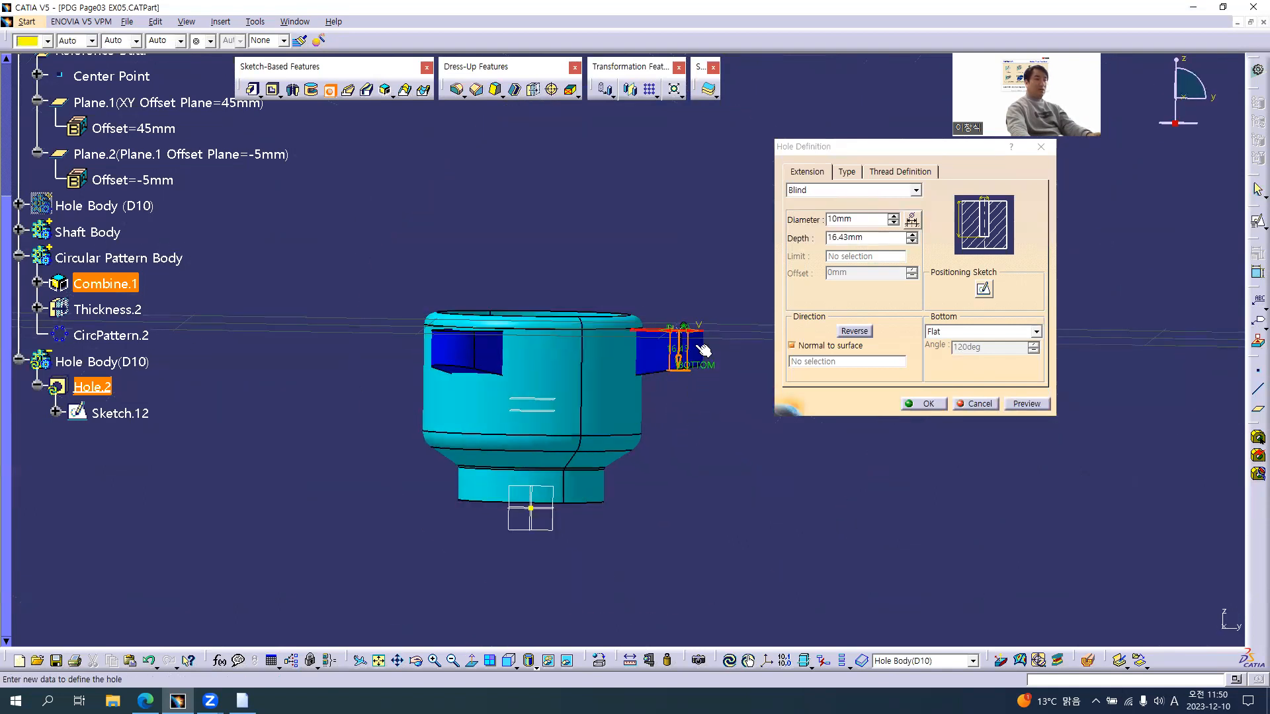
{"action": "left_click", "coordinate": [916, 190]}
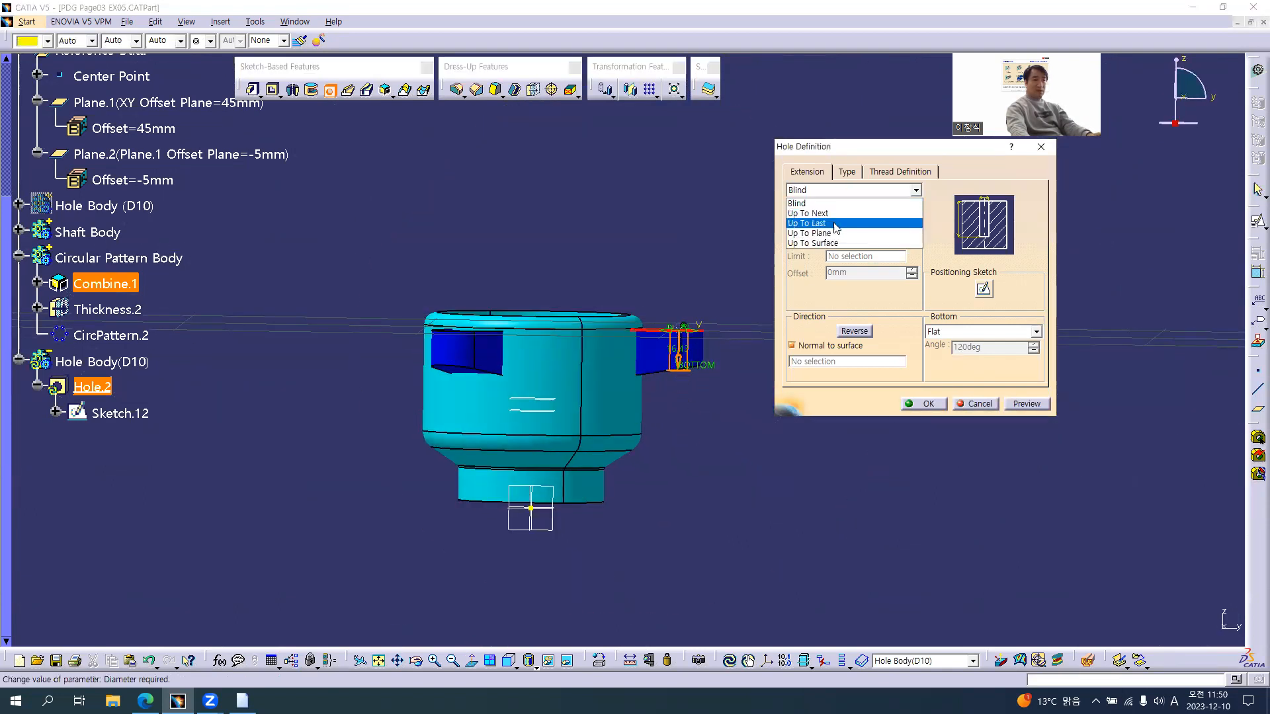
{"action": "left_click", "coordinate": [827, 234]}
{"action": "left_click", "coordinate": [550, 398]}
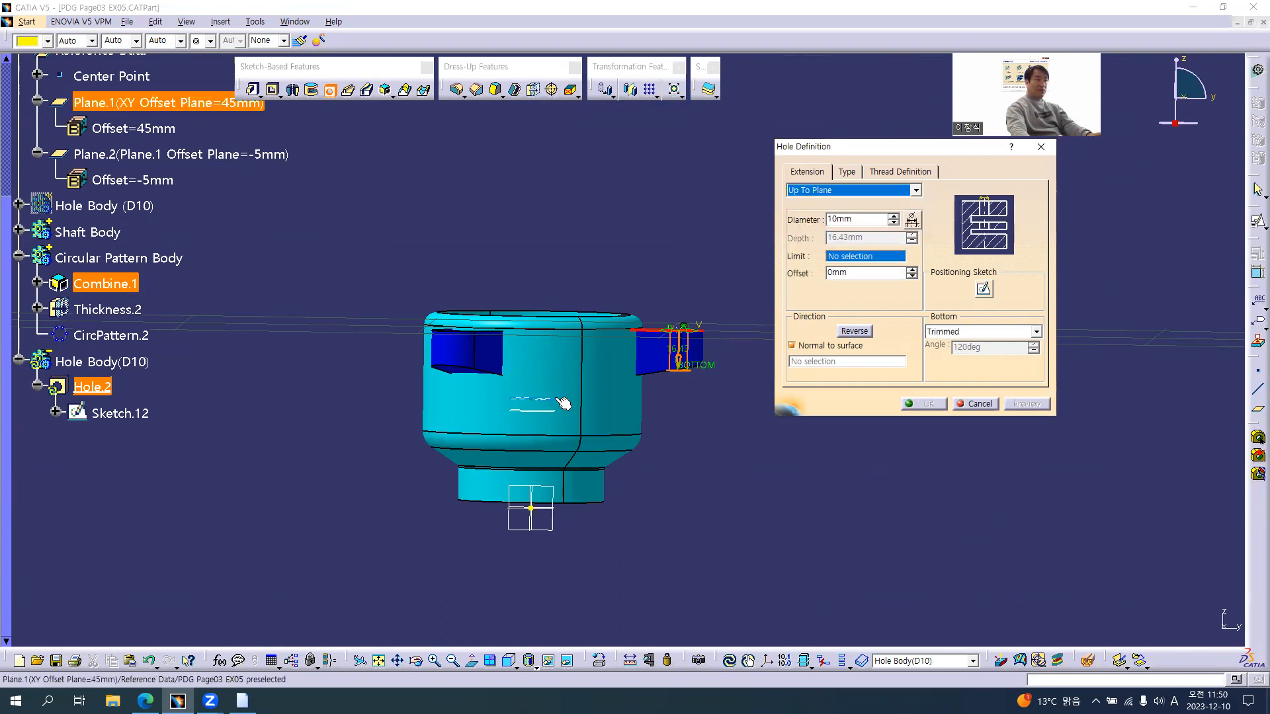
{"action": "middle_click_drag", "start_coordinate": [695, 413], "coordinate": [702, 431]}
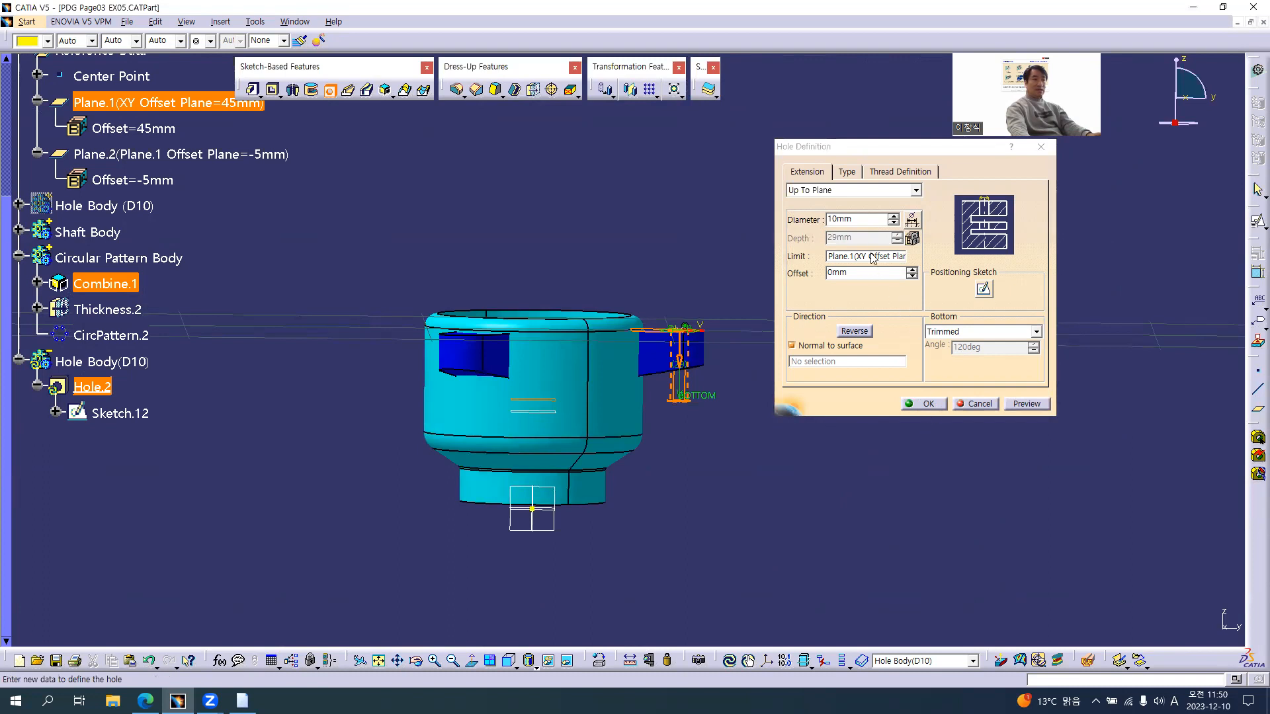
{"action": "left_click", "coordinate": [928, 405]}
Step: Colour Hole Body(D10) red to distinguish its hole from the blue lugs
{"action": "middle_click_drag", "start_coordinate": [665, 330], "coordinate": [582, 456]}
{"action": "left_click", "coordinate": [100, 363]}
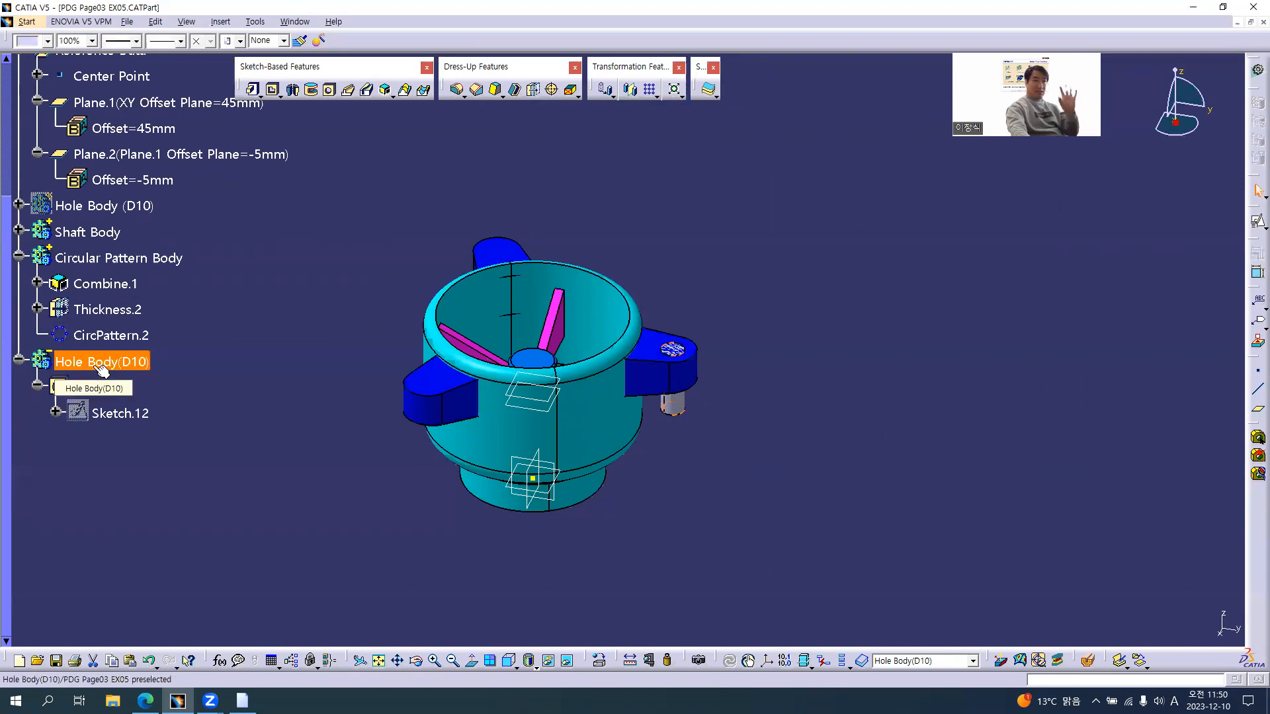
{"action": "left_click", "coordinate": [46, 41]}
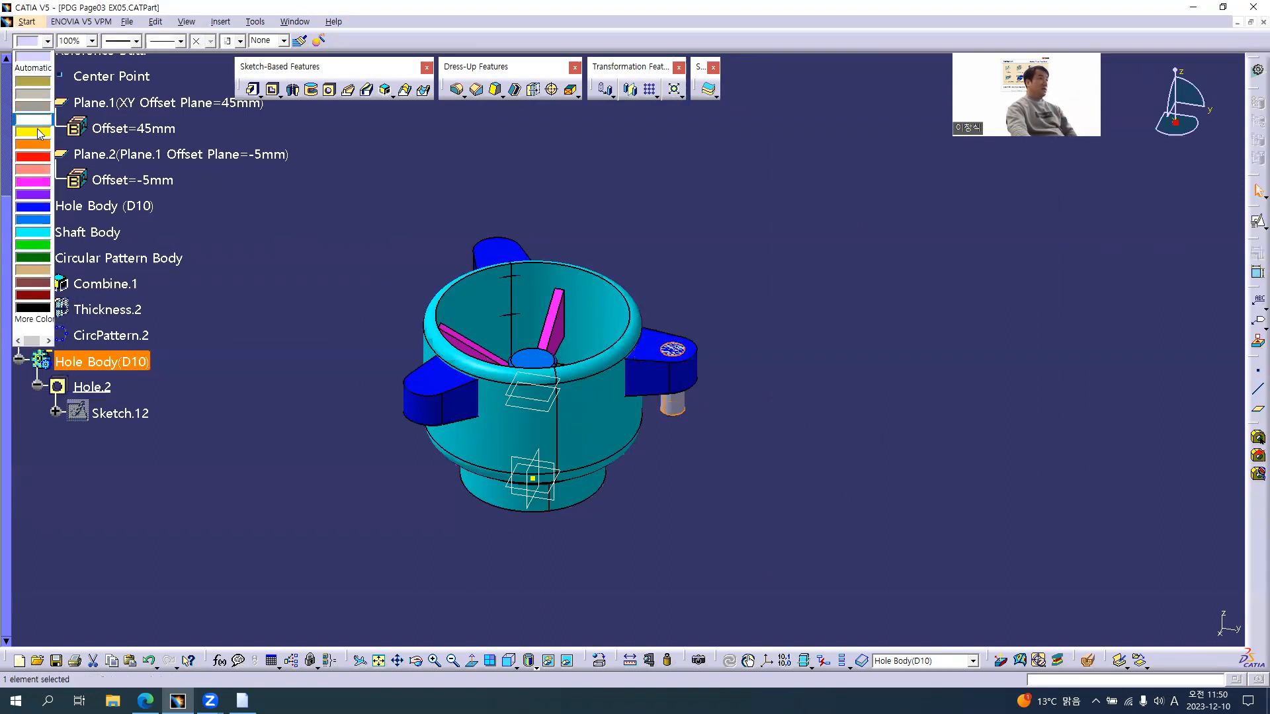
{"action": "left_click", "coordinate": [42, 160]}
{"action": "left_click", "coordinate": [87, 232]}
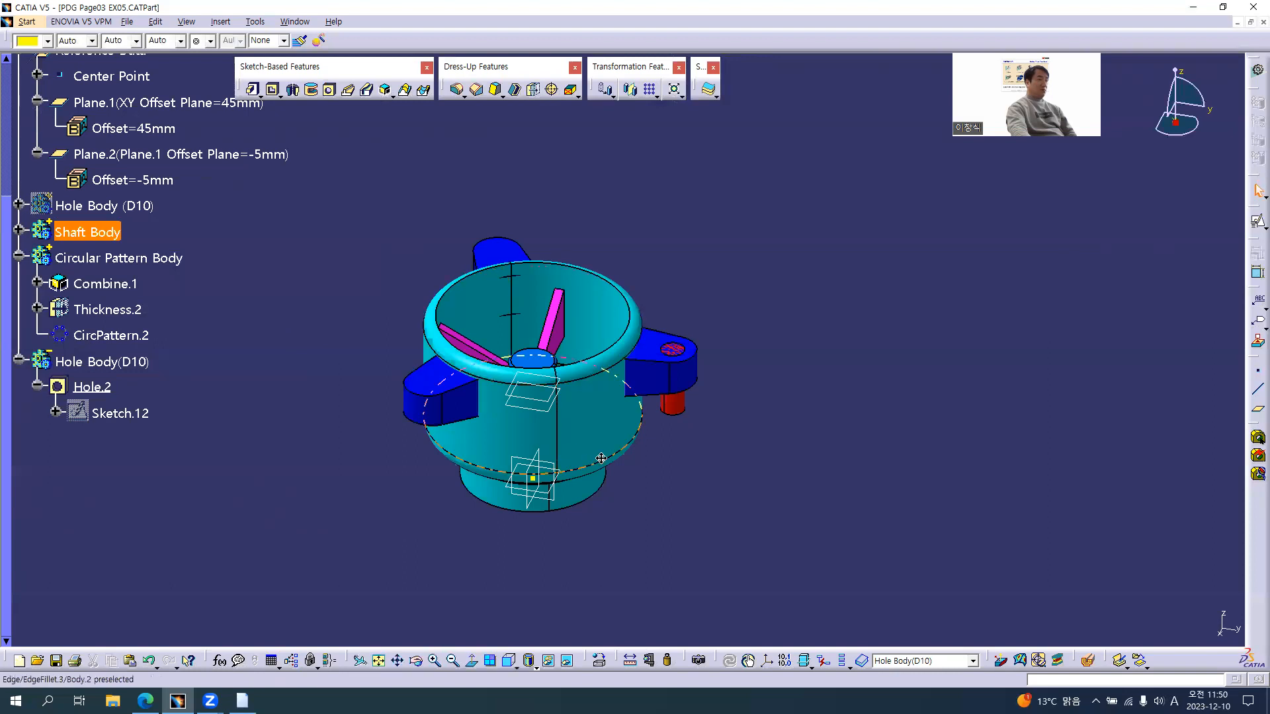
Step: Copy CircPattern.2 from Circular Pattern Body into Hole Body(D10) so the 10 mm hole repeats on all three lugs
{"action": "middle_click_drag", "start_coordinate": [596, 424], "coordinate": [648, 453]}
{"action": "left_click", "coordinate": [101, 361]}
{"action": "left_click", "coordinate": [111, 335]}
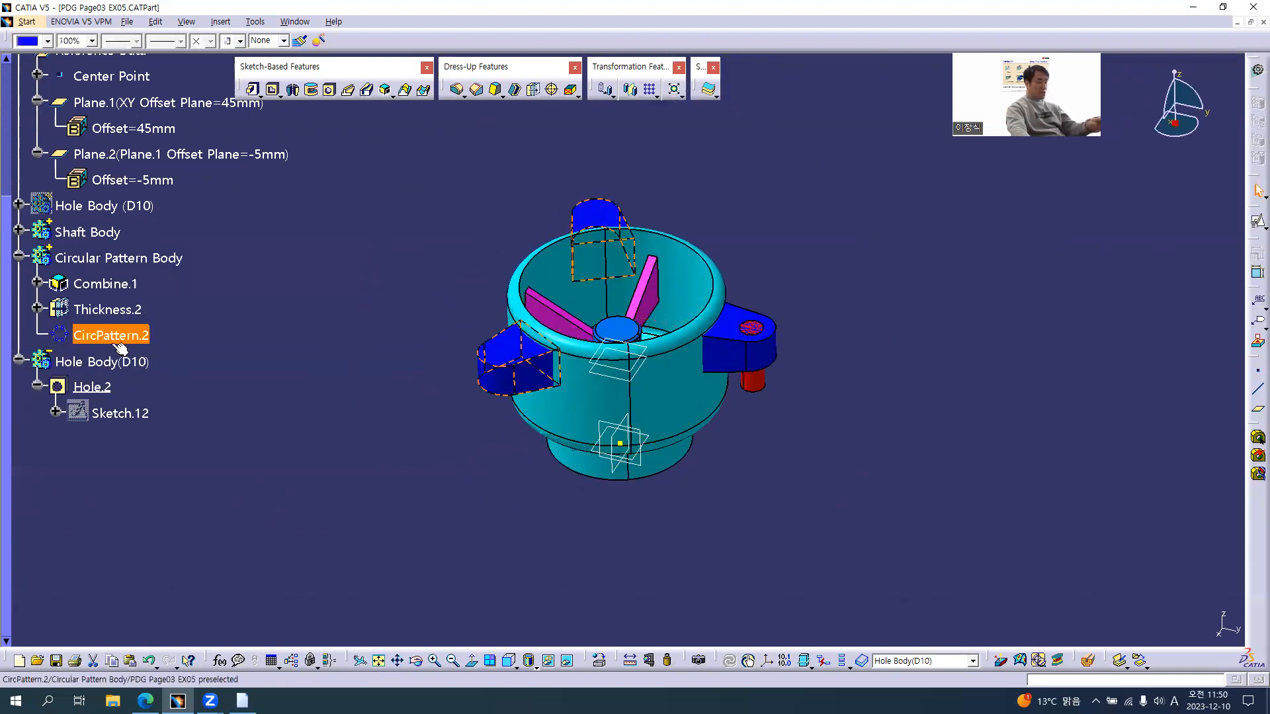
{"action": "left_click", "coordinate": [112, 364]}
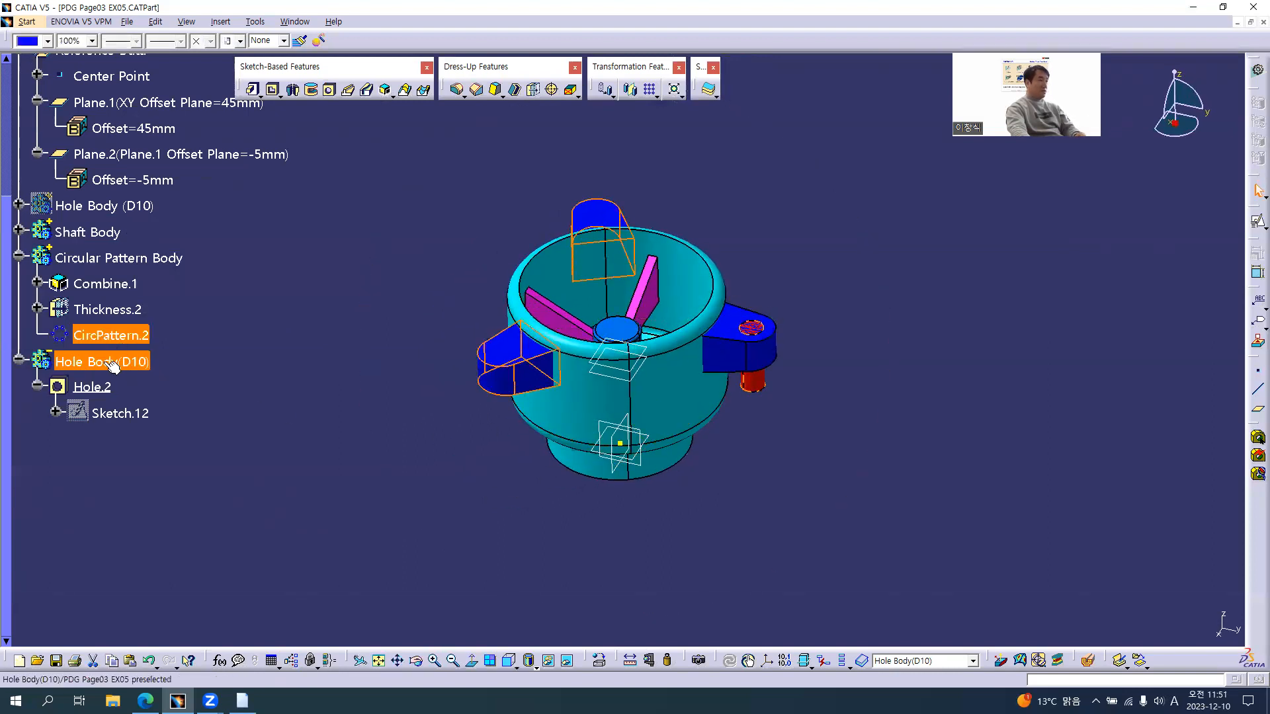
{"action": "key", "text": "ctrl+v"}
{"action": "left_click", "coordinate": [452, 402]}
{"action": "middle_click_drag", "start_coordinate": [610, 428], "coordinate": [655, 417]}
{"action": "left_click", "coordinate": [266, 368]}
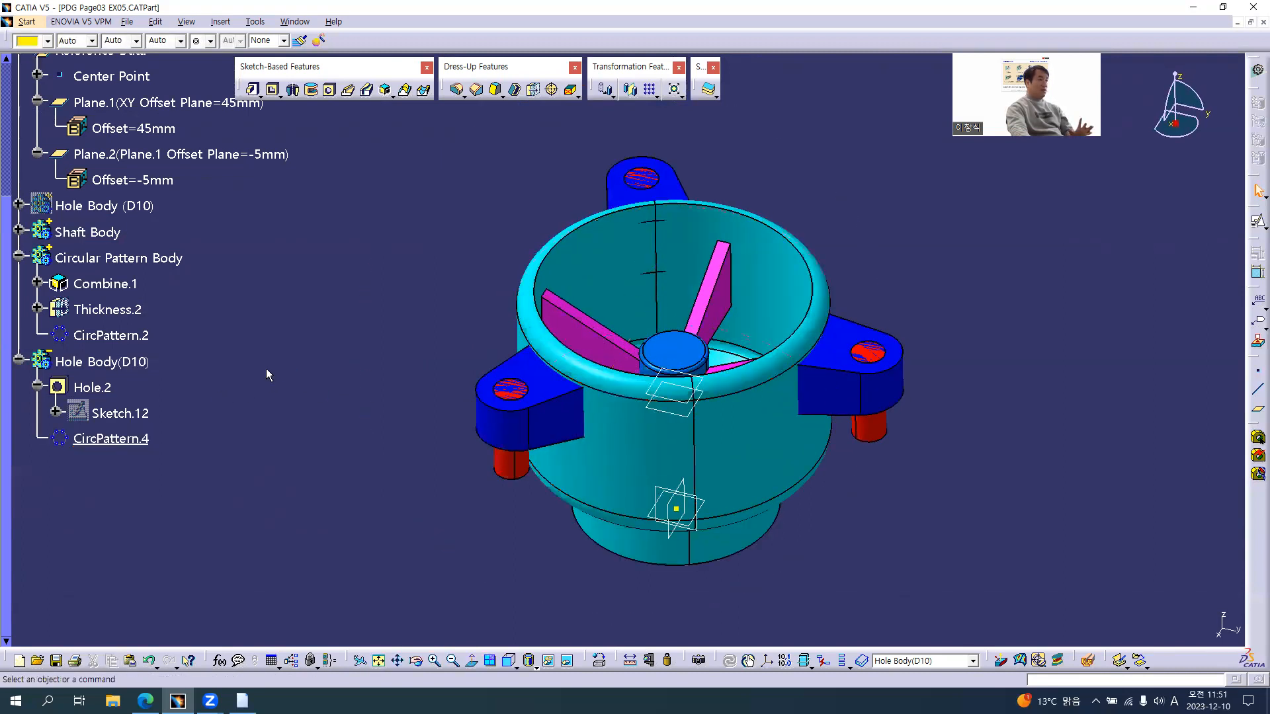
Step: Hide Hole Body(D10) and collapse the Hole.2 branch in the tree
{"action": "left_click", "coordinate": [110, 363]}
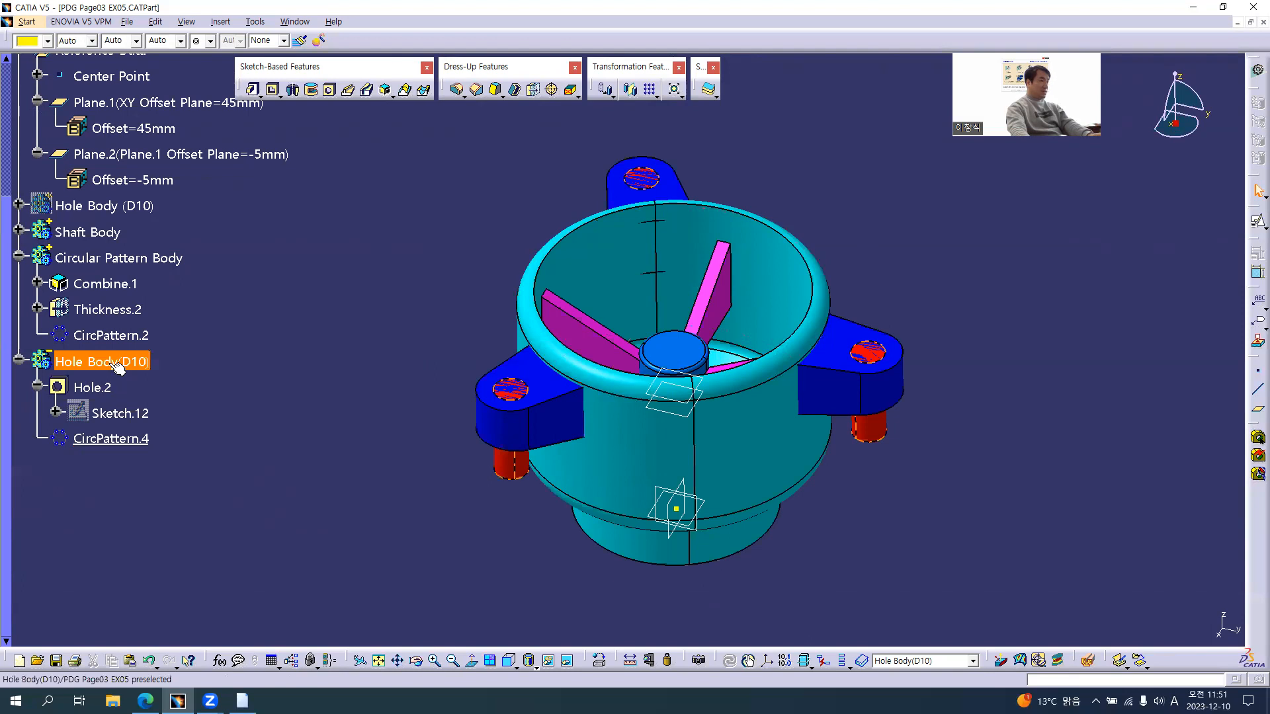
{"action": "right_click", "coordinate": [110, 363]}
{"action": "left_click", "coordinate": [147, 404]}
{"action": "left_click", "coordinate": [38, 386]}
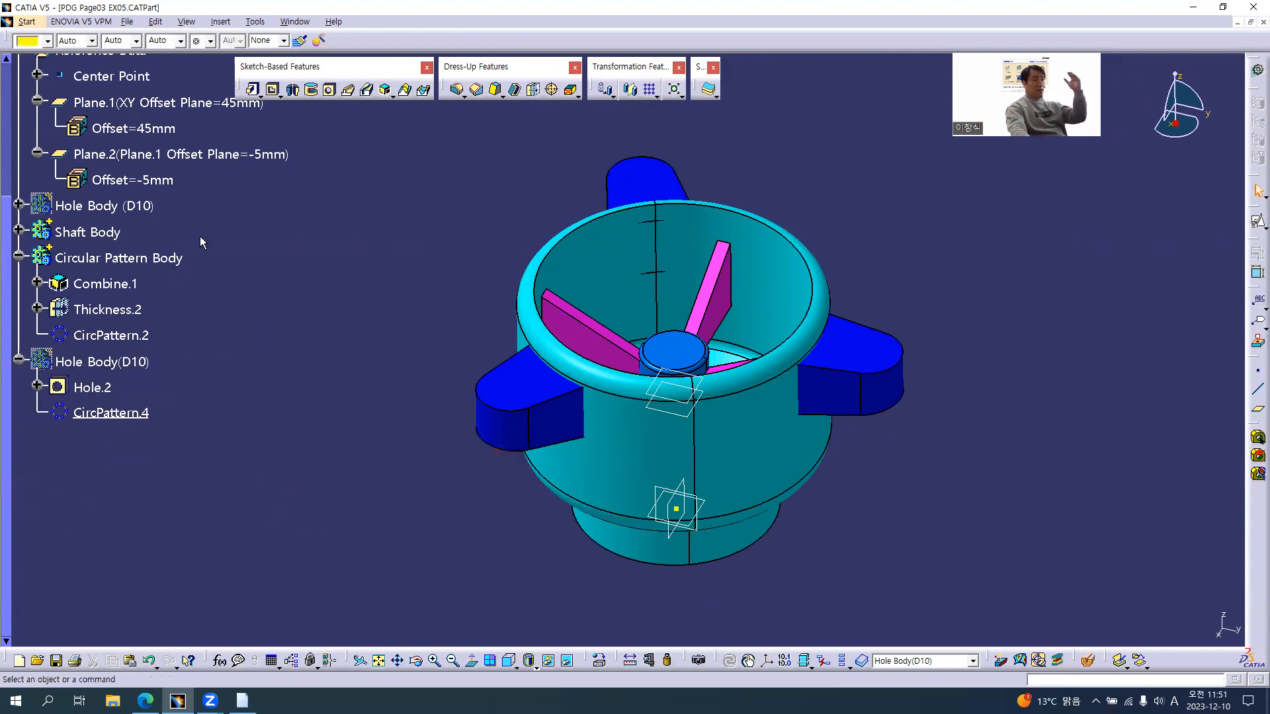
{"action": "left_click", "coordinate": [19, 362]}
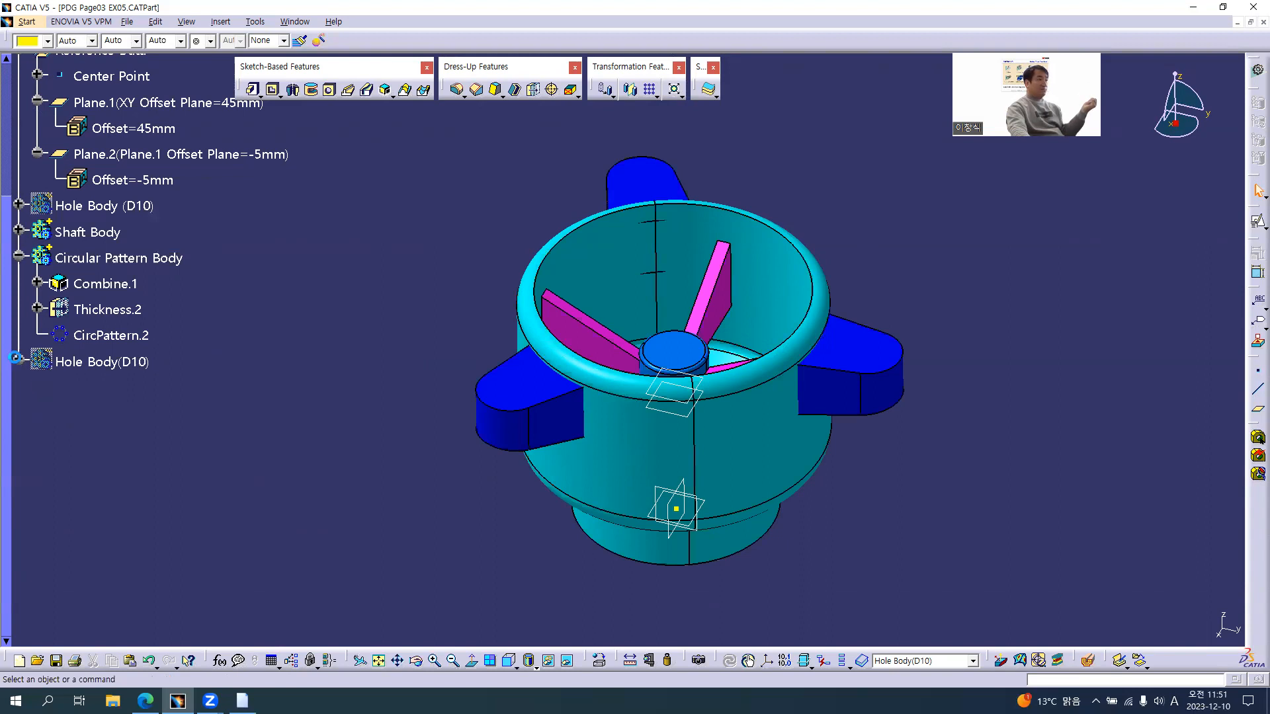
{"action": "left_click", "coordinate": [17, 359]}
Step: Rename the patterned Hole Body(D10) as Circular Pattern Hole Body(D10) and collapse its branch
{"action": "left_click", "coordinate": [88, 361]}
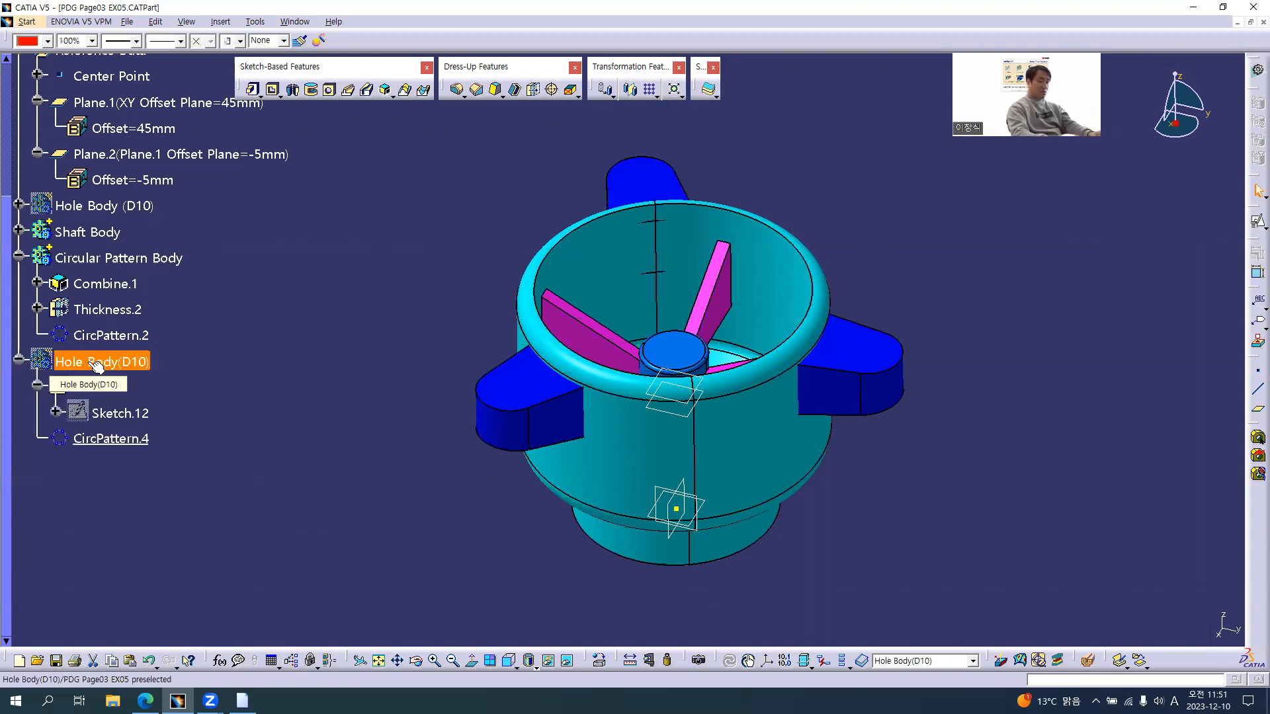
{"action": "key", "text": "alt+Return"}
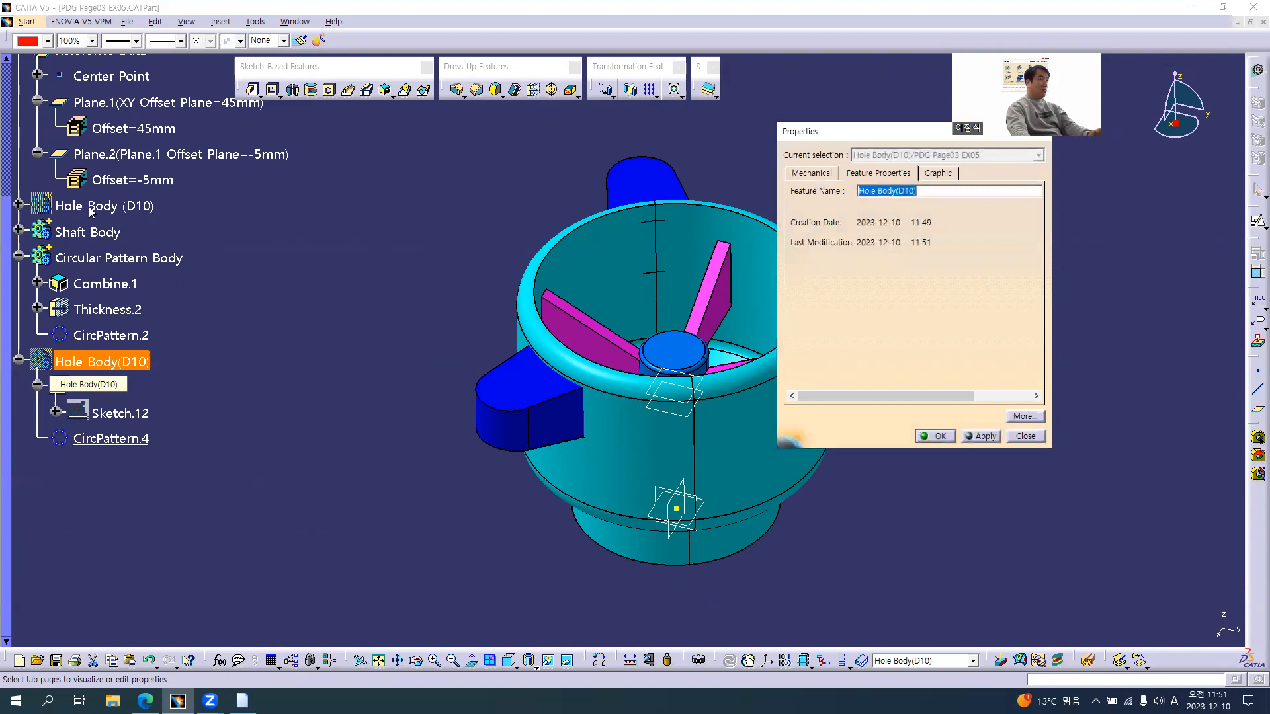
{"action": "left_click", "coordinate": [859, 191]}
{"action": "type", "text": "Cl"}
{"action": "type", "text": "rcular"}
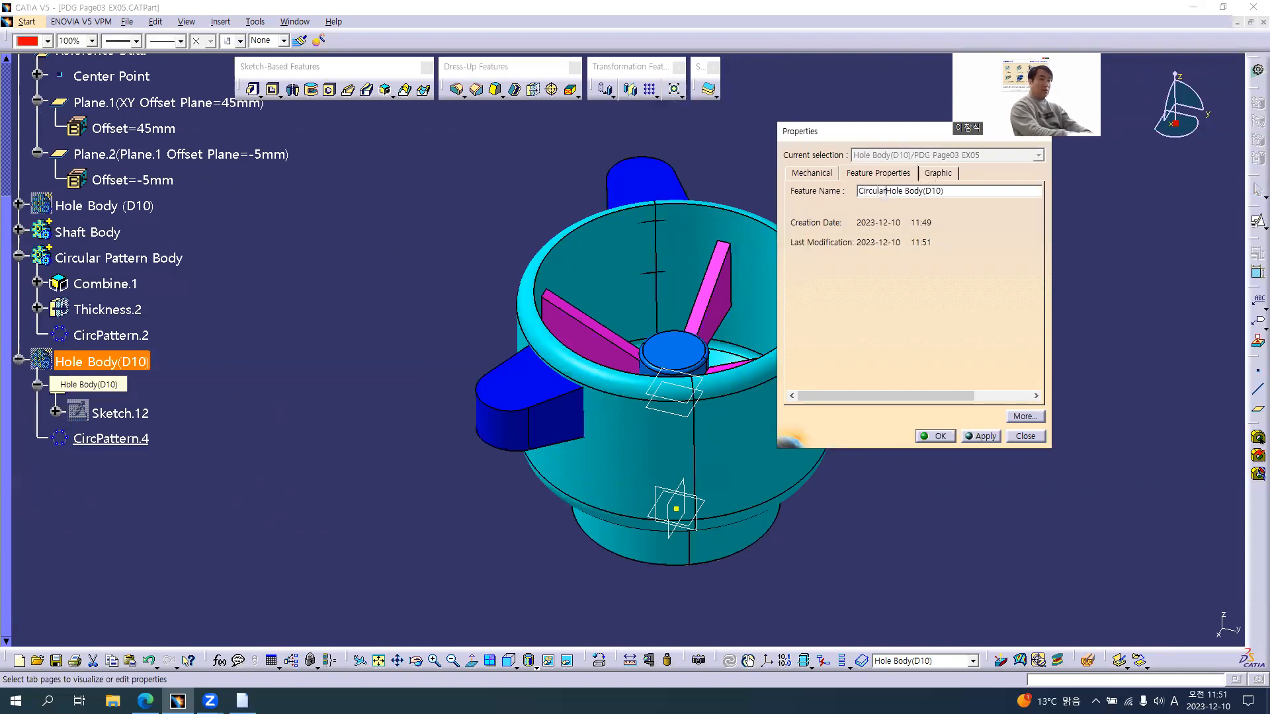
{"action": "type", "text": " Patte"}
{"action": "type", "text": "rn"}
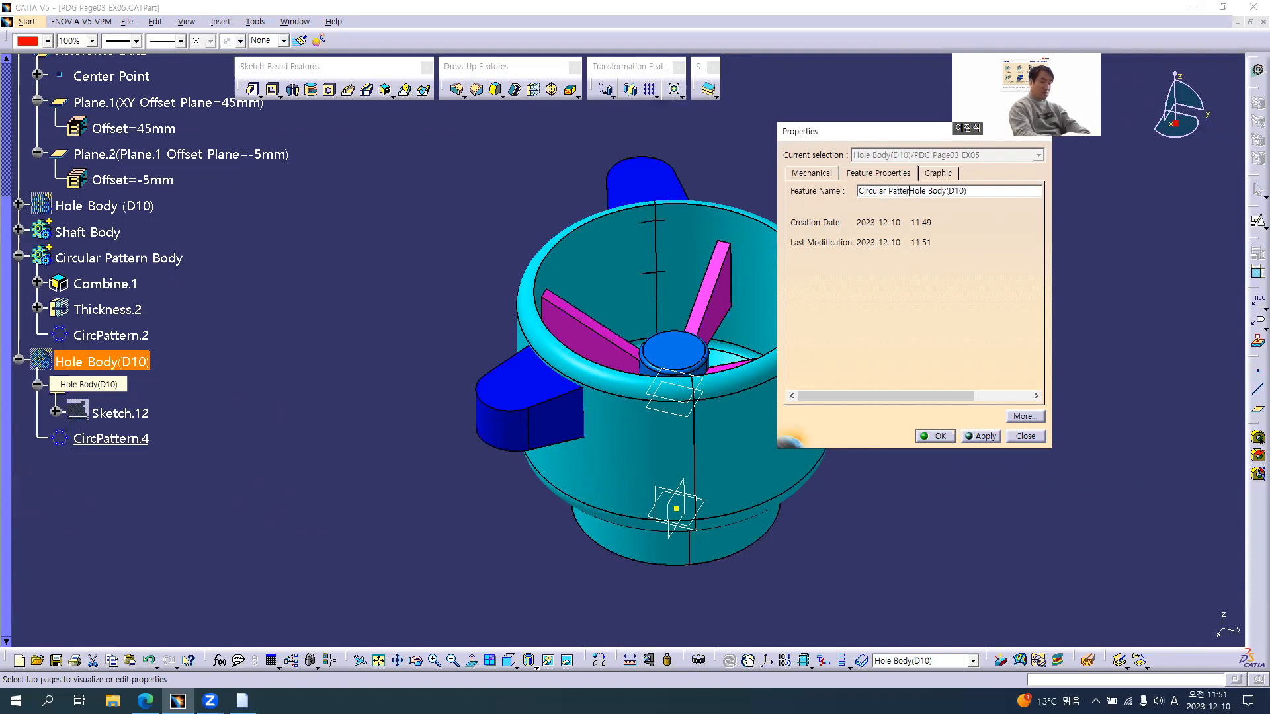
{"action": "key", "text": "Return"}
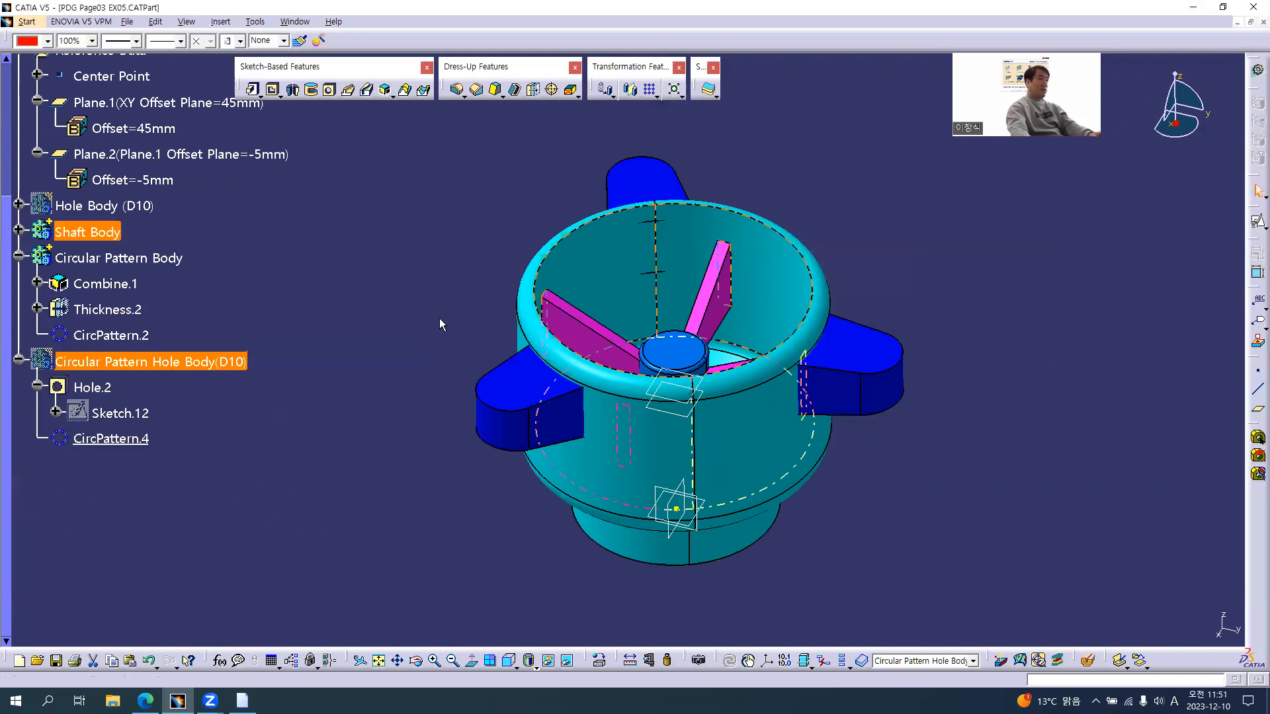
{"action": "left_click", "coordinate": [360, 322]}
{"action": "left_click", "coordinate": [19, 362]}
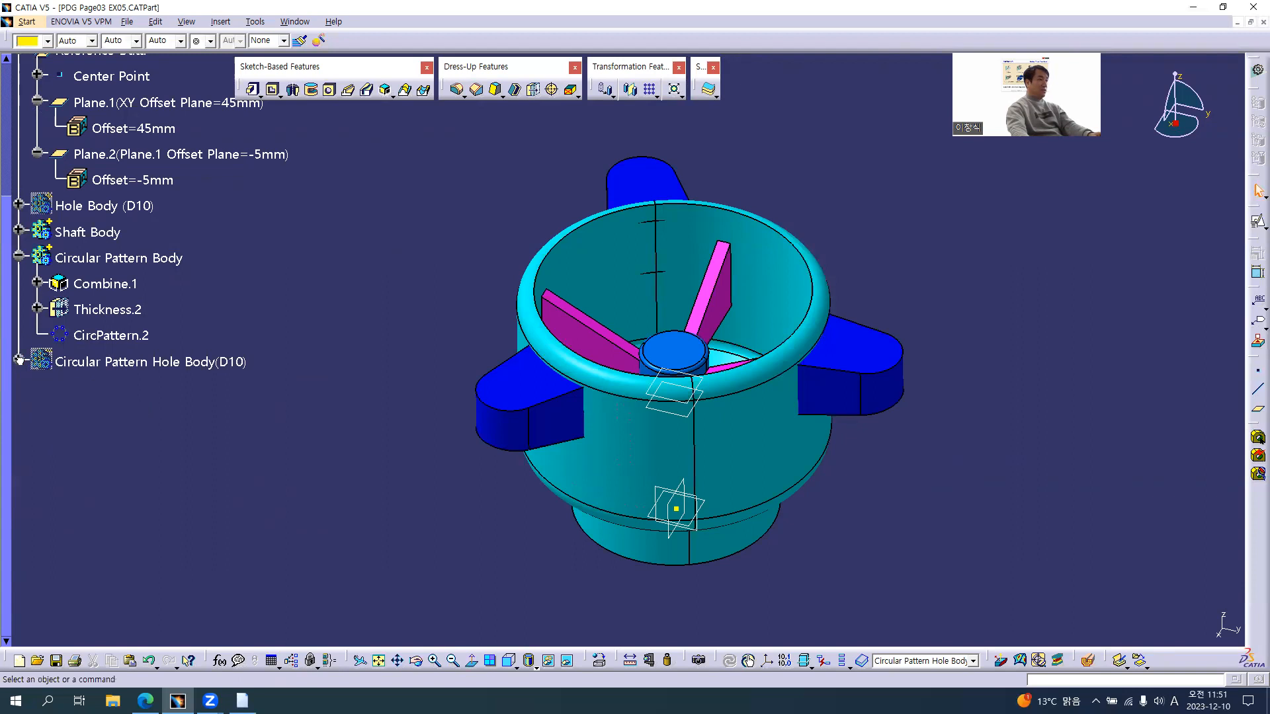
Step: Make Shaft Body the in-work object, assemble Circular Pattern Body into it, and expand Shaft Body's branch
{"action": "middle_click_drag", "start_coordinate": [570, 331], "coordinate": [596, 420]}
{"action": "scroll", "coordinate": [309, 386], "scroll_direction": "up", "scroll_amount": 3}
{"action": "left_click", "coordinate": [106, 436]}
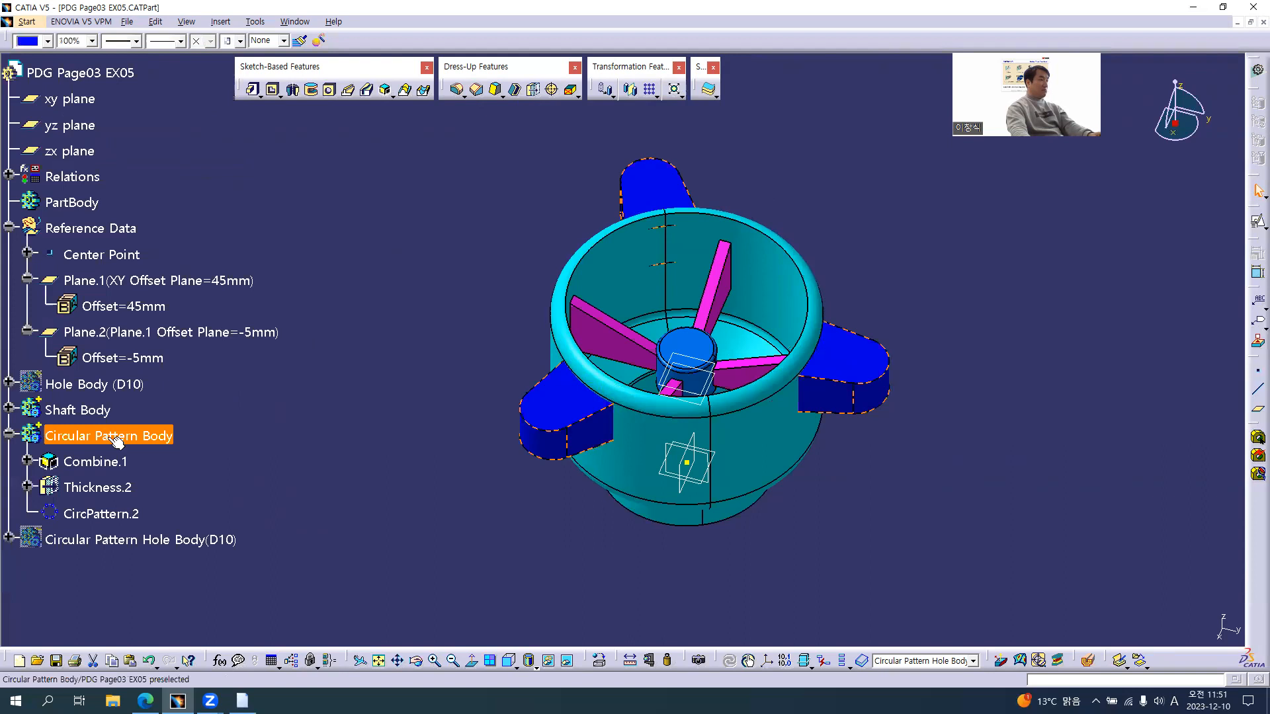
{"action": "left_click", "coordinate": [78, 410]}
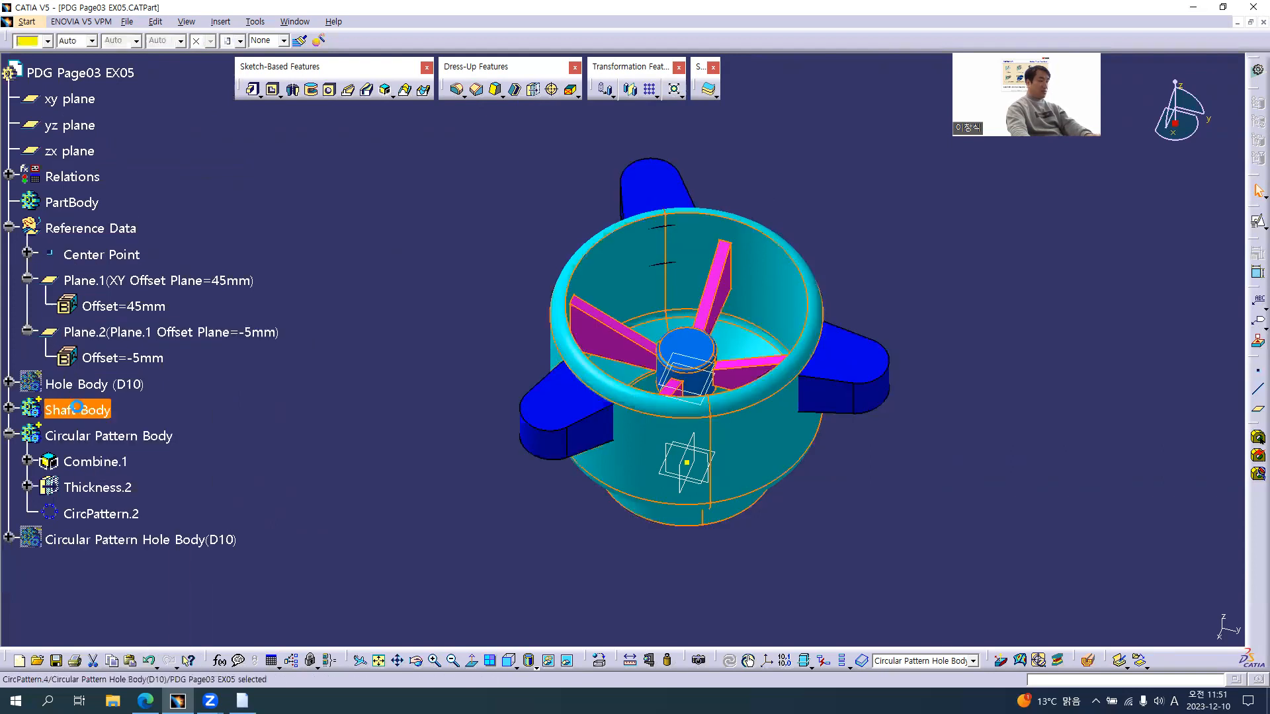
{"action": "right_click", "coordinate": [136, 440]}
{"action": "mouse_move", "coordinate": [267, 426]}
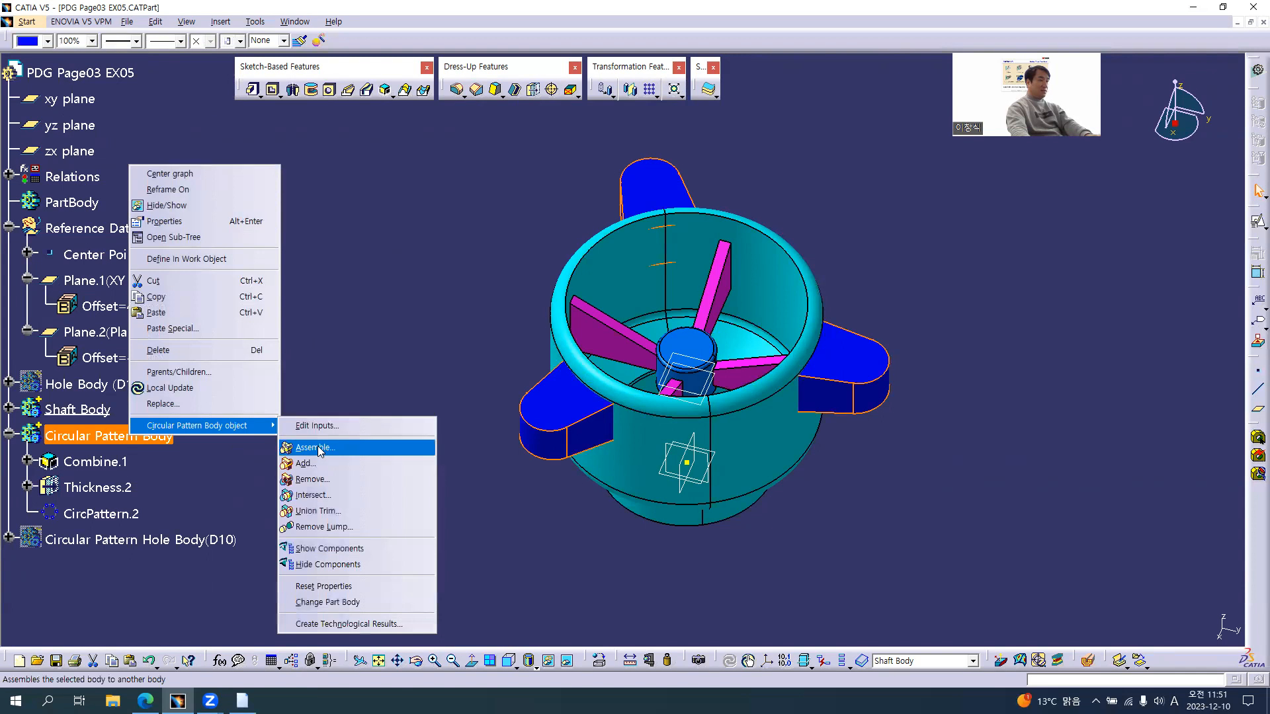
{"action": "left_click", "coordinate": [316, 446]}
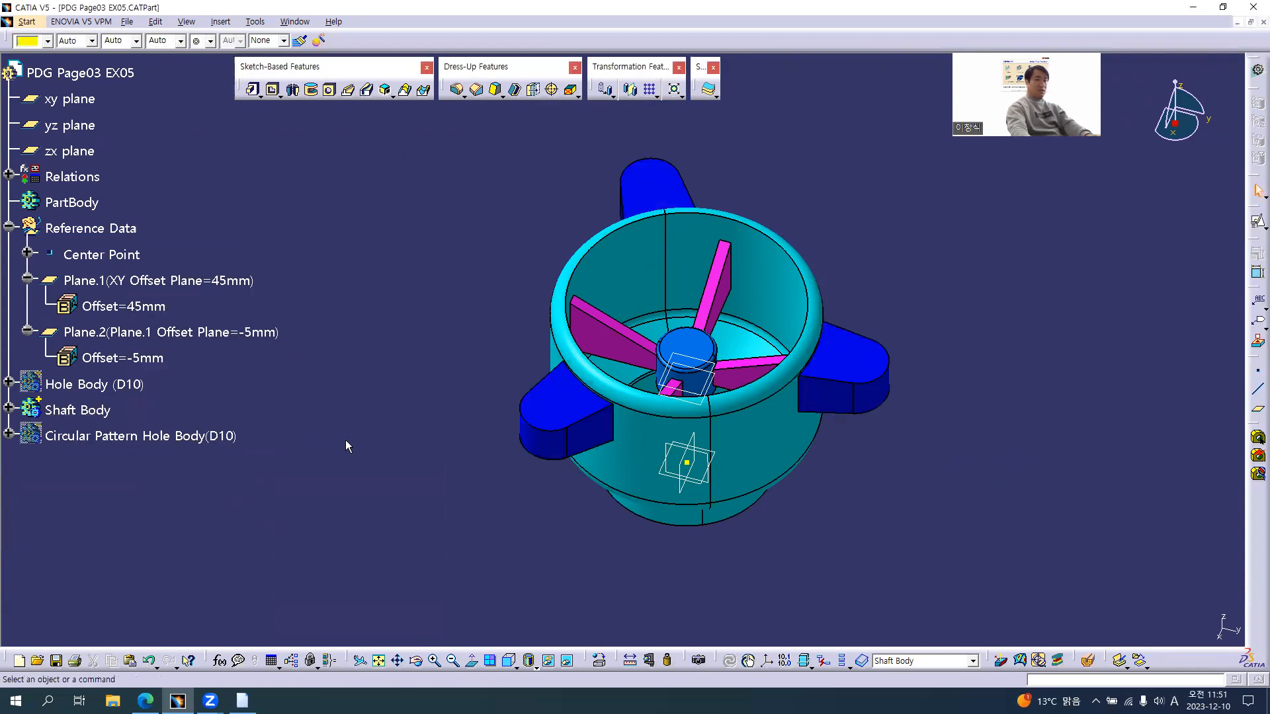
{"action": "left_click", "coordinate": [10, 410]}
Step: Define PartBody as the in-work object and assemble Shaft Body into it
{"action": "left_click", "coordinate": [86, 406]}
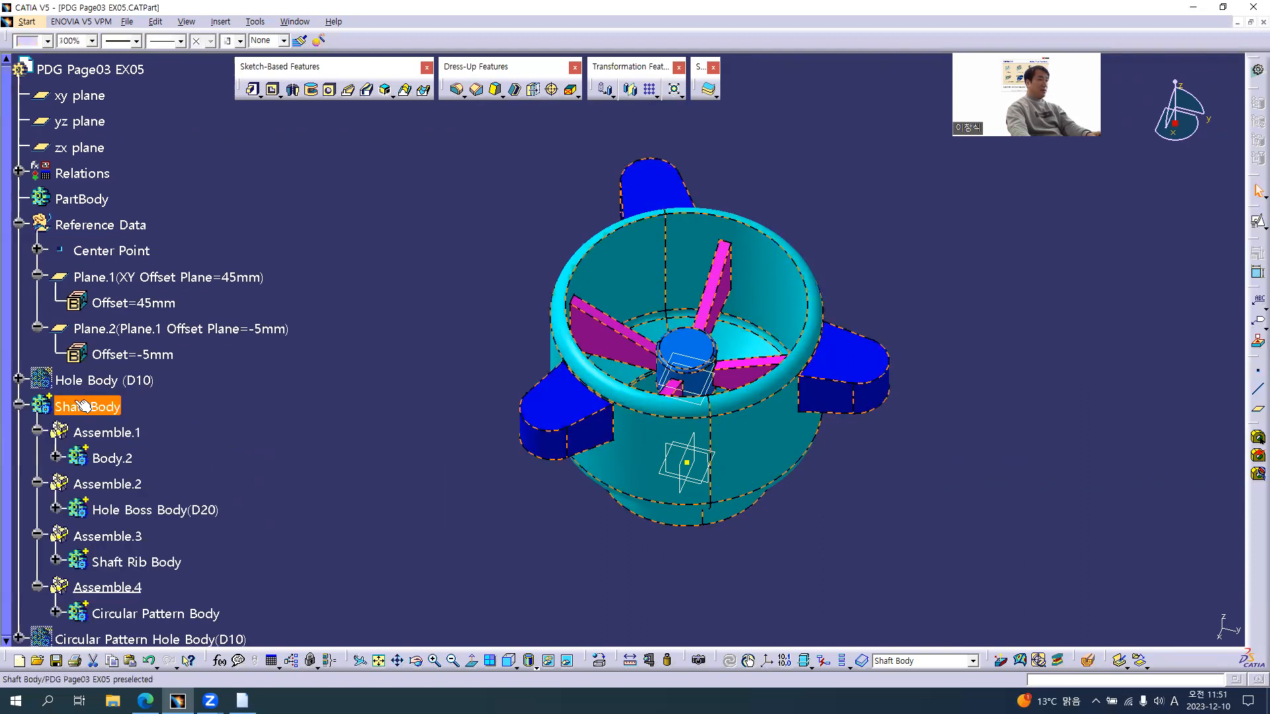
{"action": "left_click", "coordinate": [82, 198]}
{"action": "right_click", "coordinate": [82, 199]}
{"action": "left_click", "coordinate": [132, 299]}
{"action": "left_click", "coordinate": [92, 406]}
{"action": "right_click", "coordinate": [95, 406]}
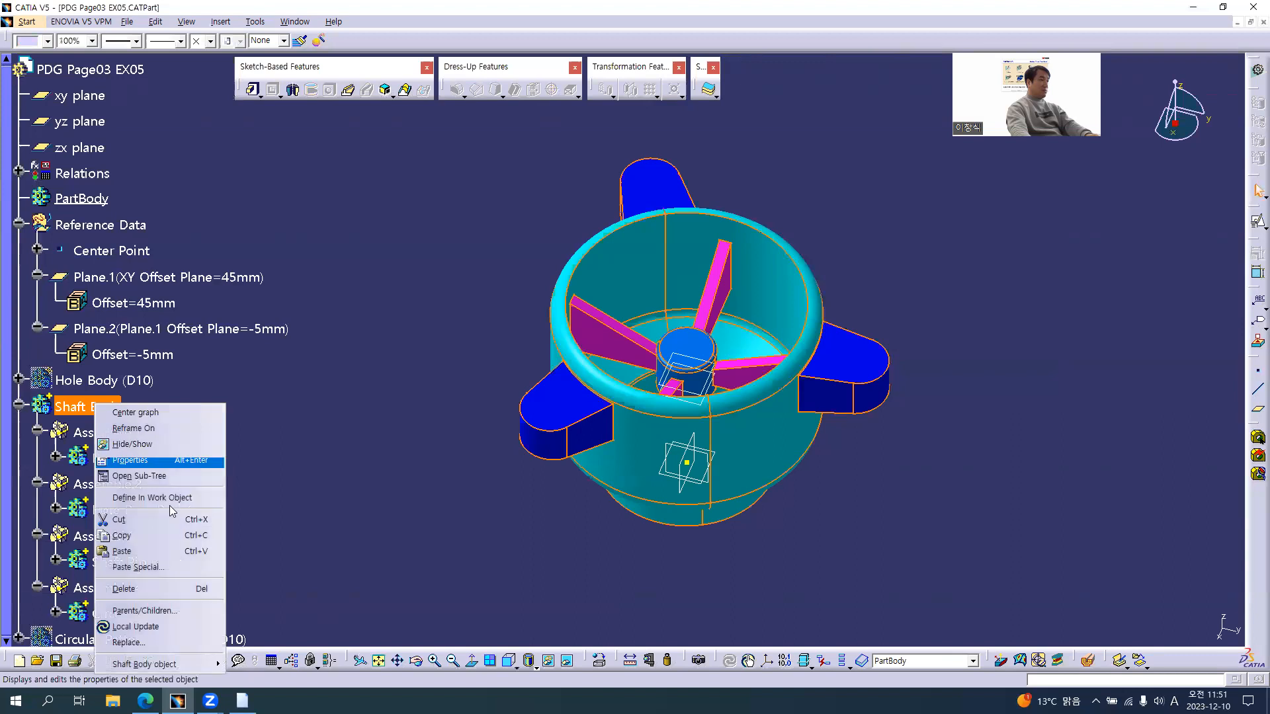
{"action": "mouse_move", "coordinate": [169, 663]}
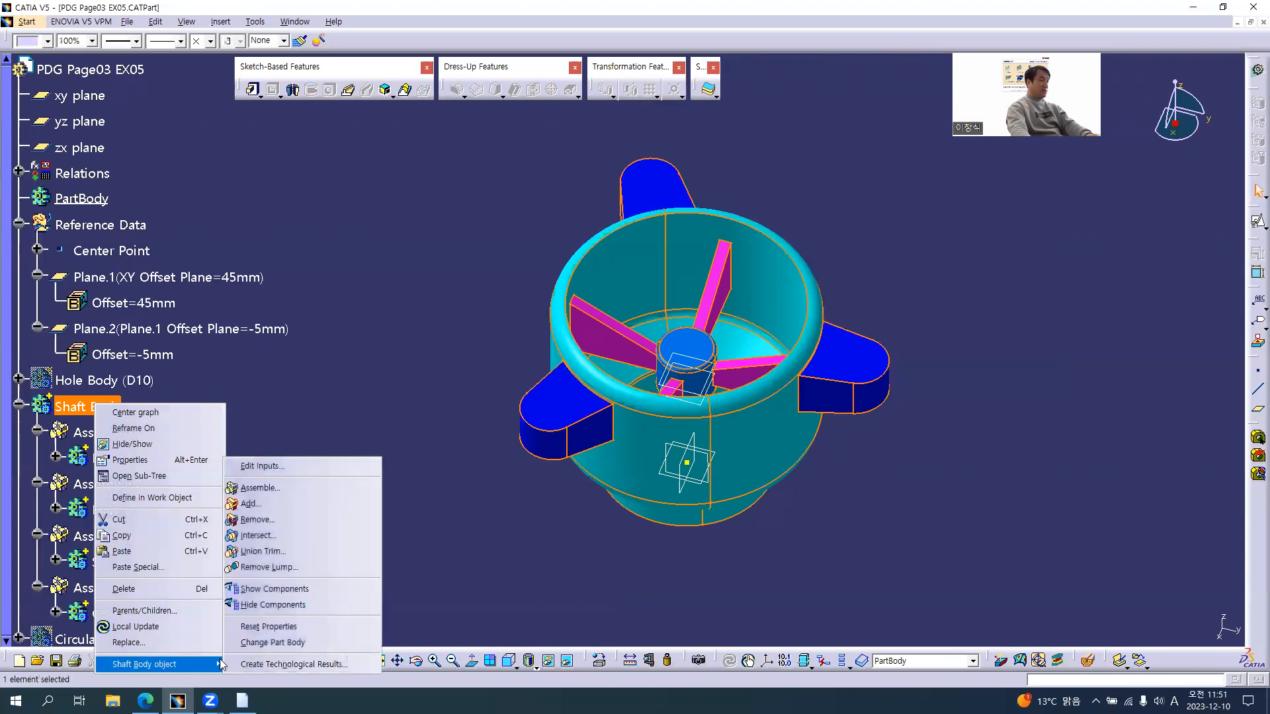
{"action": "left_click", "coordinate": [282, 489]}
{"action": "key", "text": "Return"}
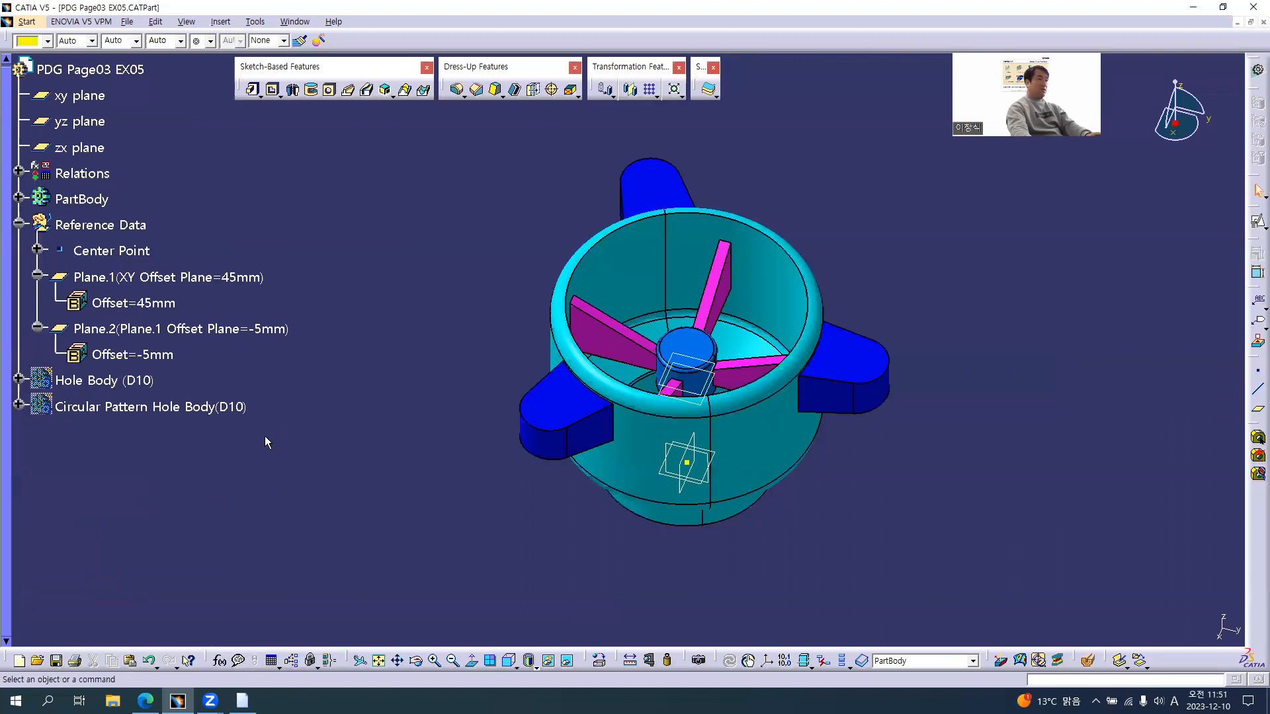
Step: Switch to Solid EX21.pdf in the browser, examine the side block's dimensions in the plan and front views, and return to CATIA
{"action": "middle_click_drag", "start_coordinate": [652, 430], "coordinate": [800, 412]}
{"action": "middle_click_drag", "start_coordinate": [797, 395], "coordinate": [799, 393]}
{"action": "left_click", "coordinate": [518, 382]}
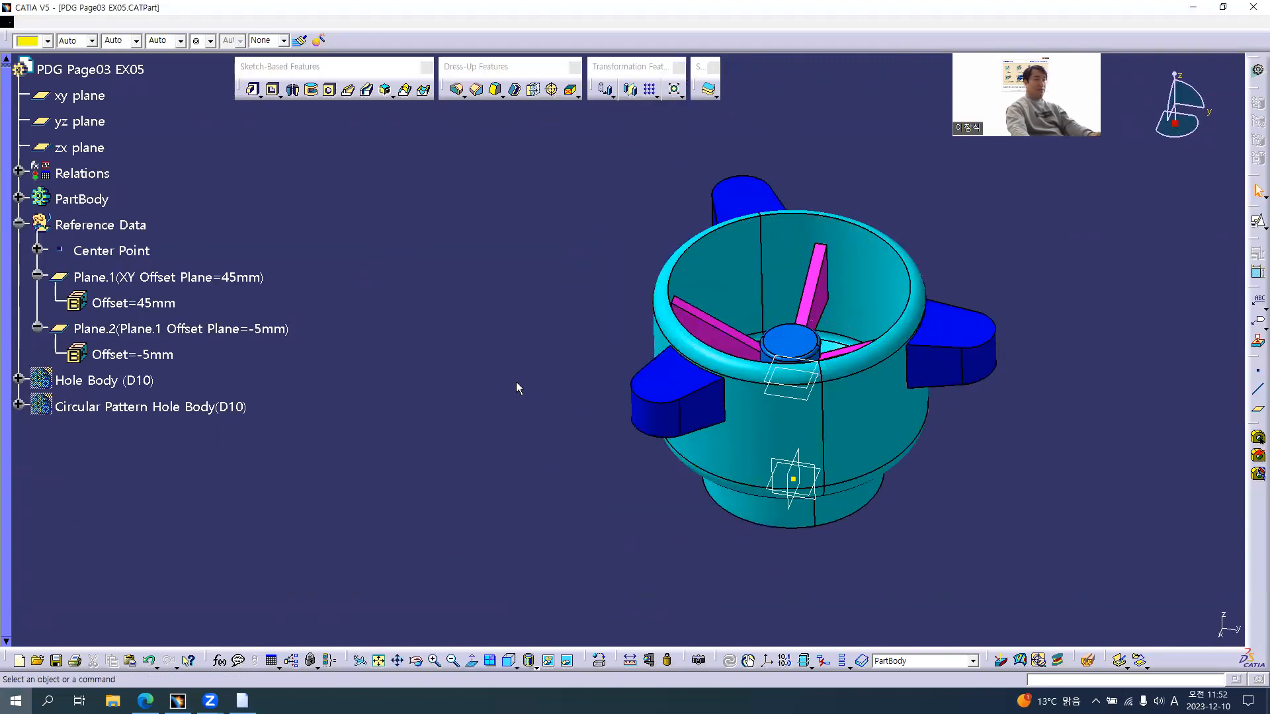
{"action": "key", "text": "alt+Tab"}
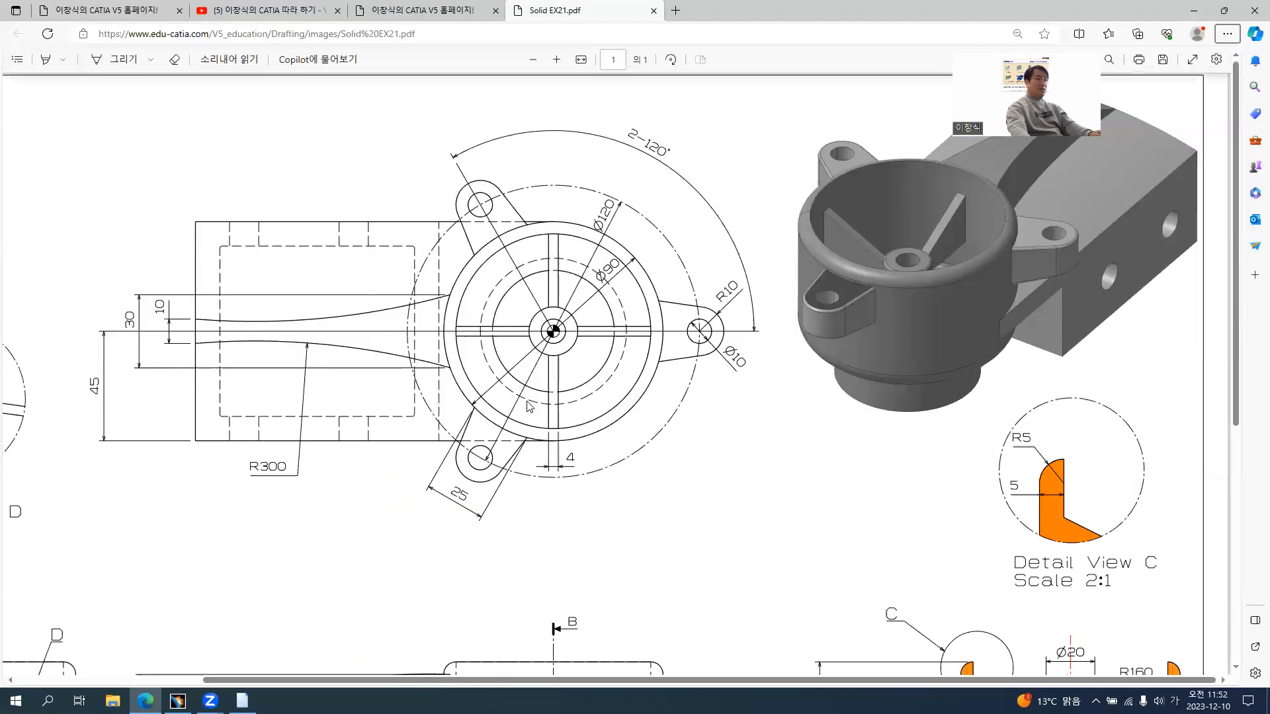
{"action": "scroll", "coordinate": [522, 417], "scroll_direction": "down", "scroll_amount": 4}
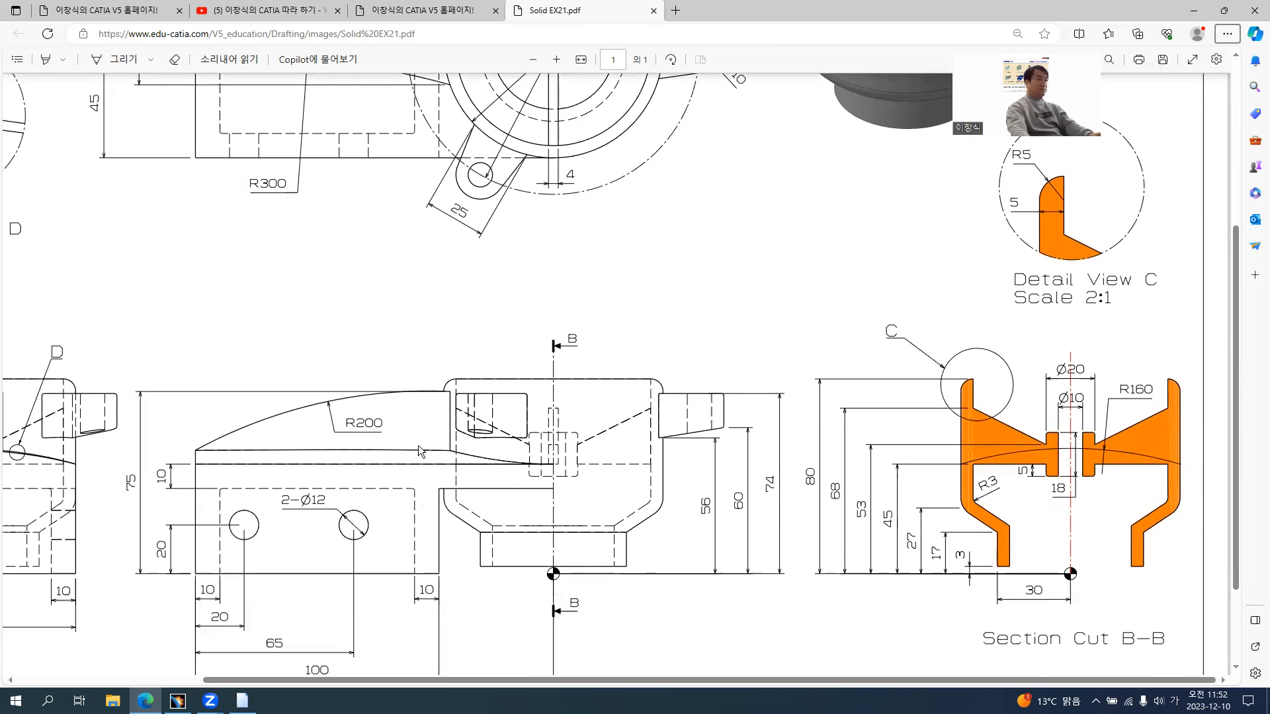
{"action": "key", "text": "alt+Tab"}
{"action": "middle_click_drag", "start_coordinate": [496, 439], "coordinate": [506, 446]}
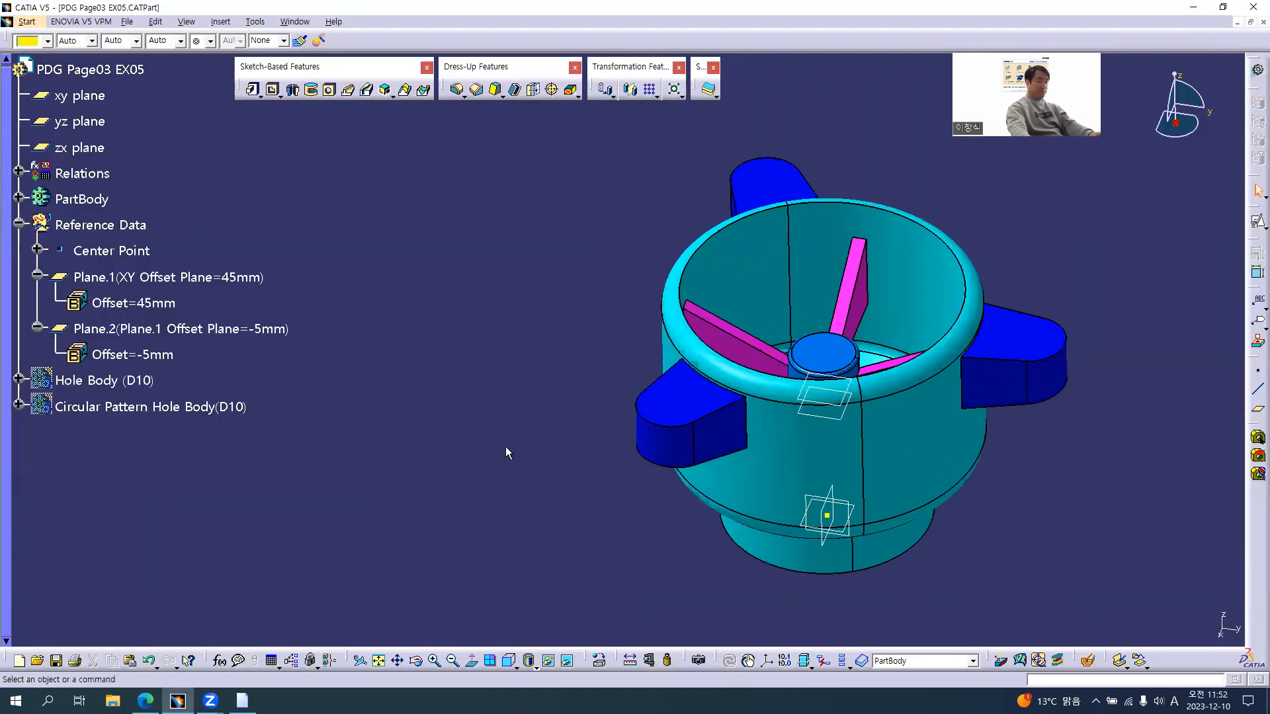